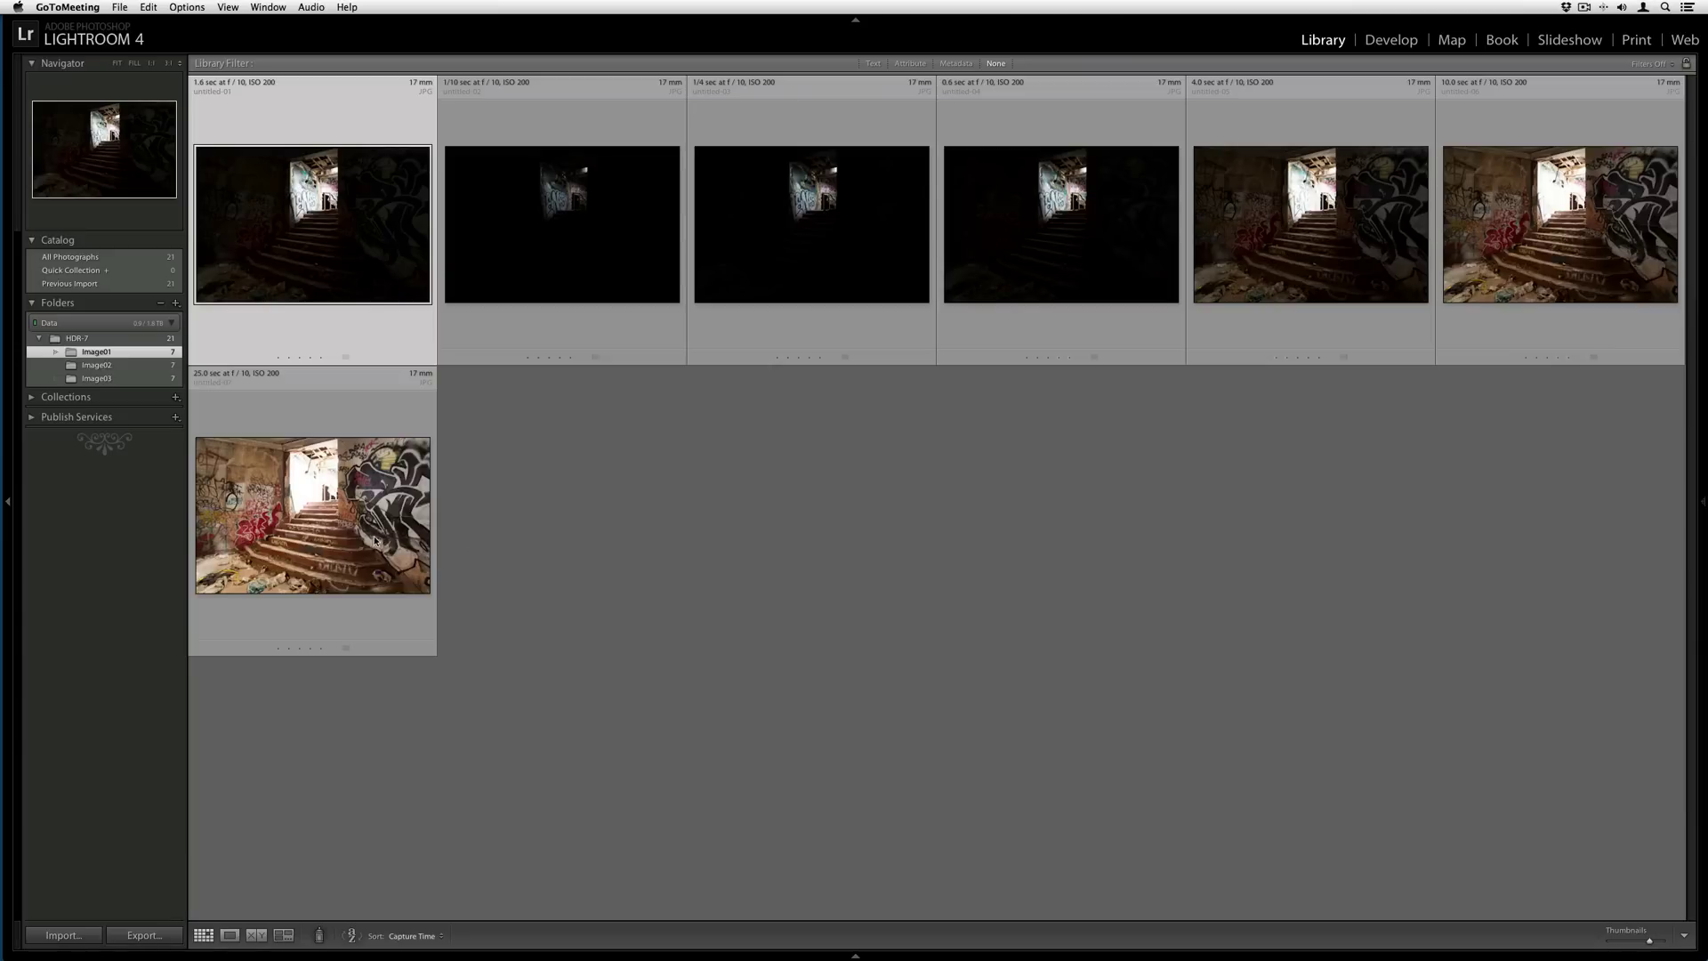
Step: Compare the 25-second and 1.6-second exposures of the graffiti staircase at full size, checking the doorway detail up close
double_click(347, 536)
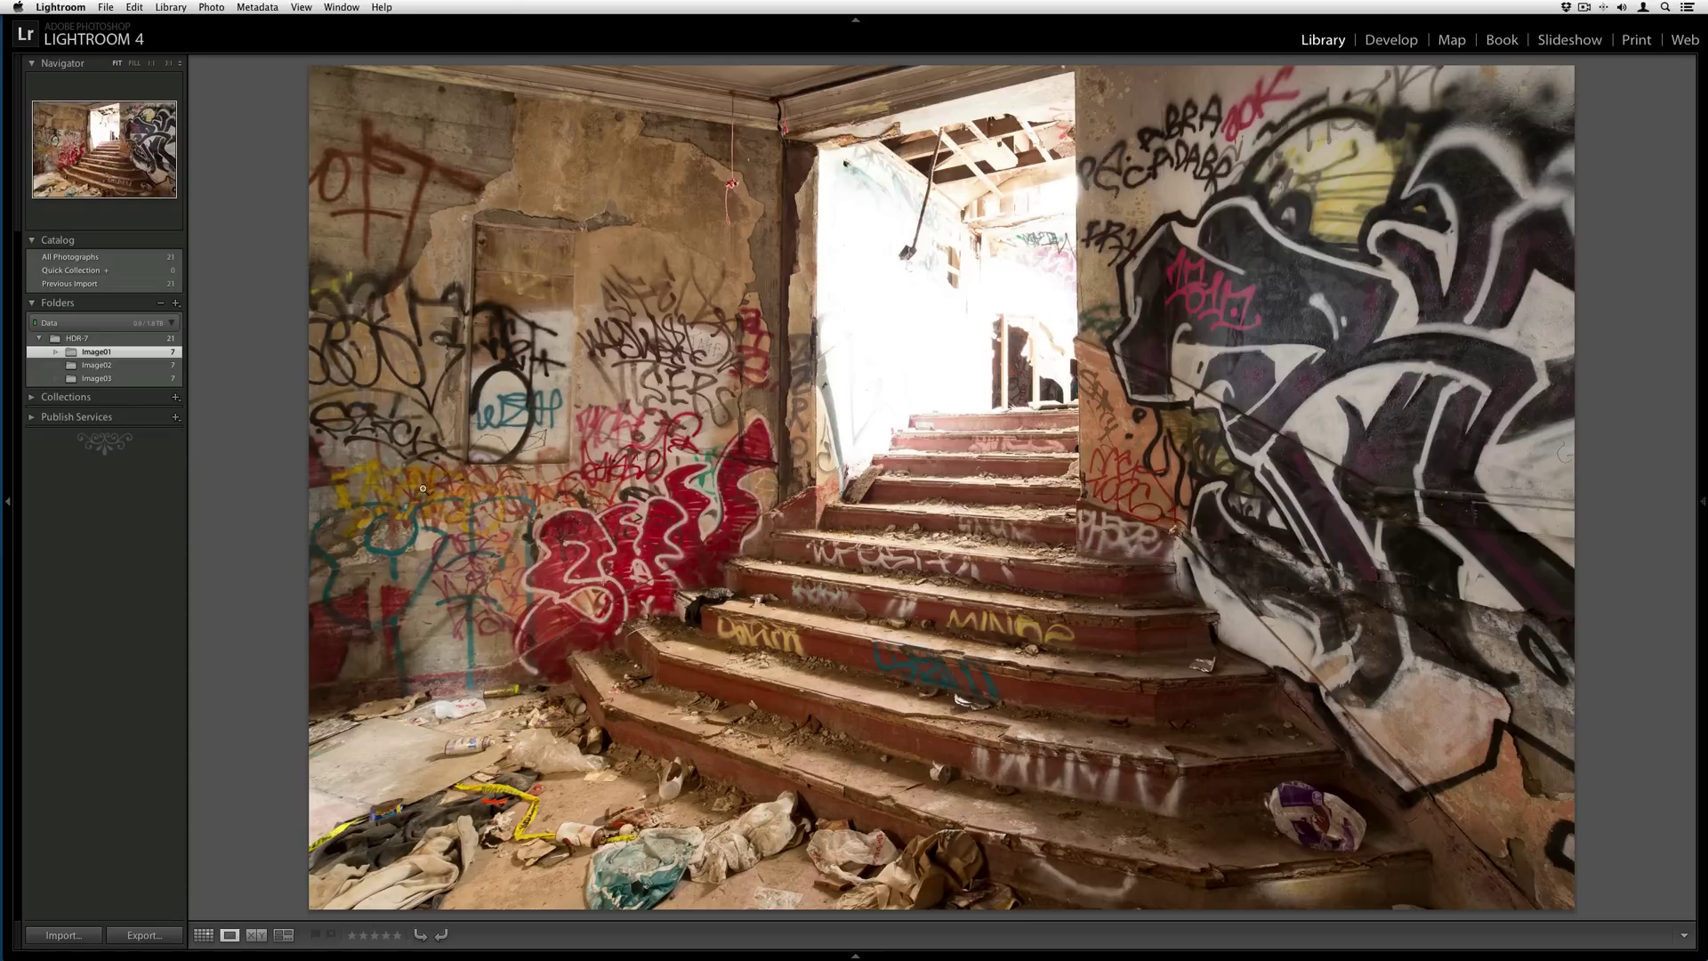
key("g")
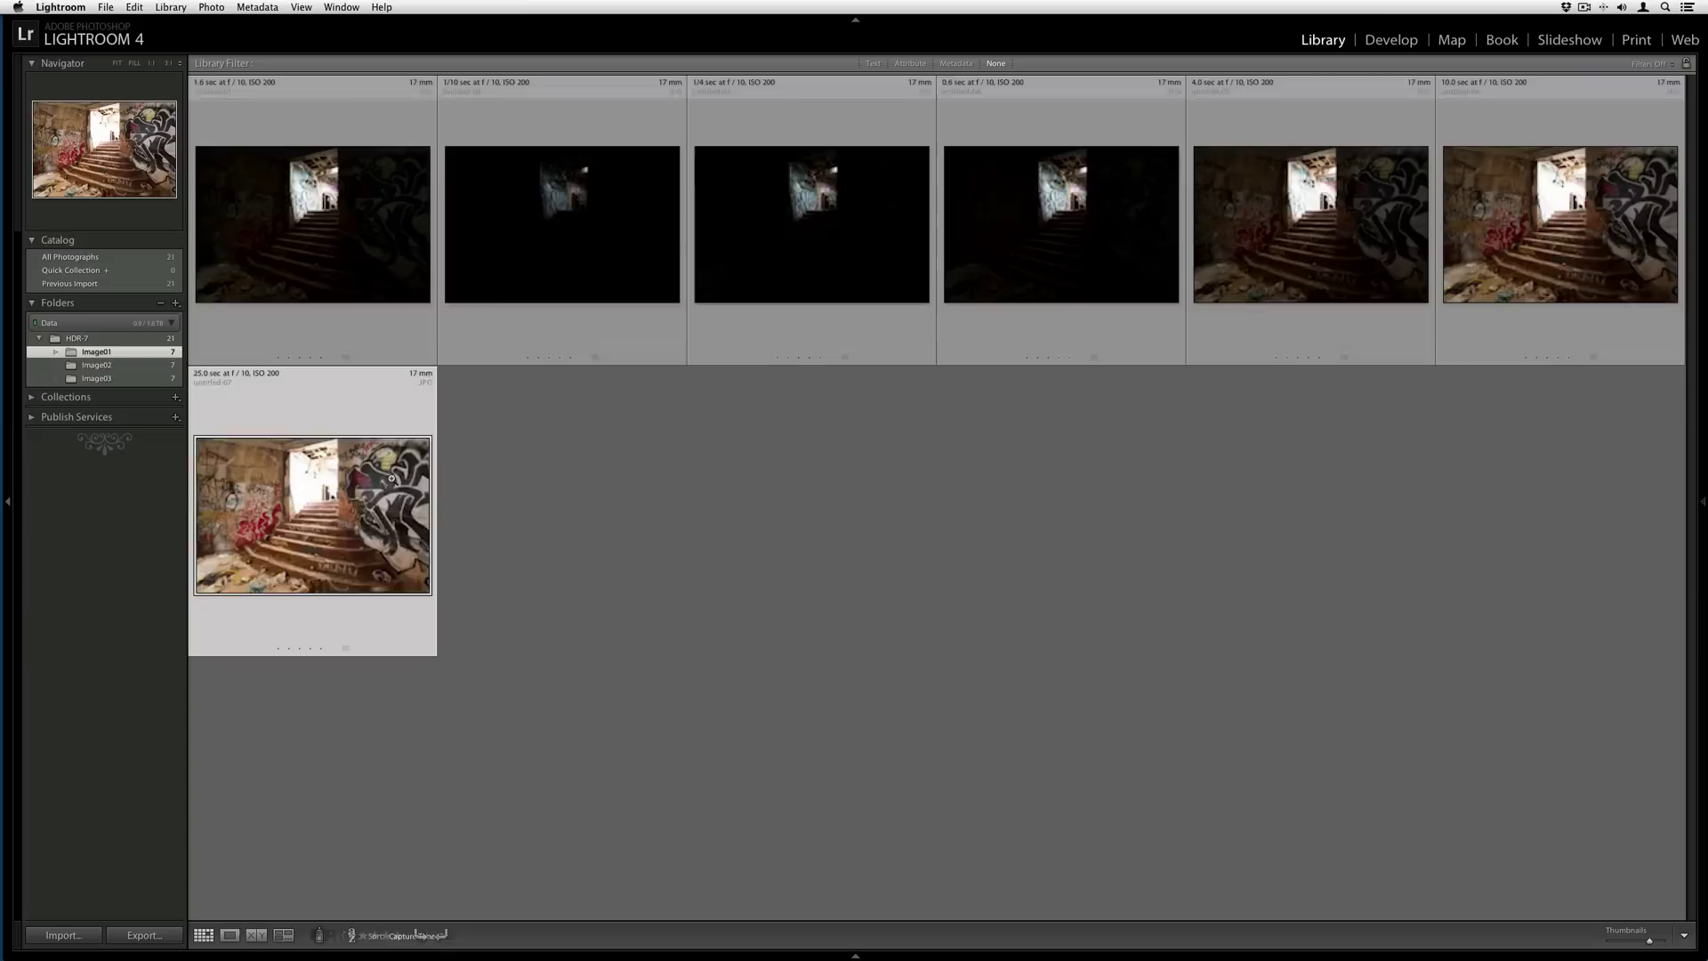
left_click(317, 356)
key("e")
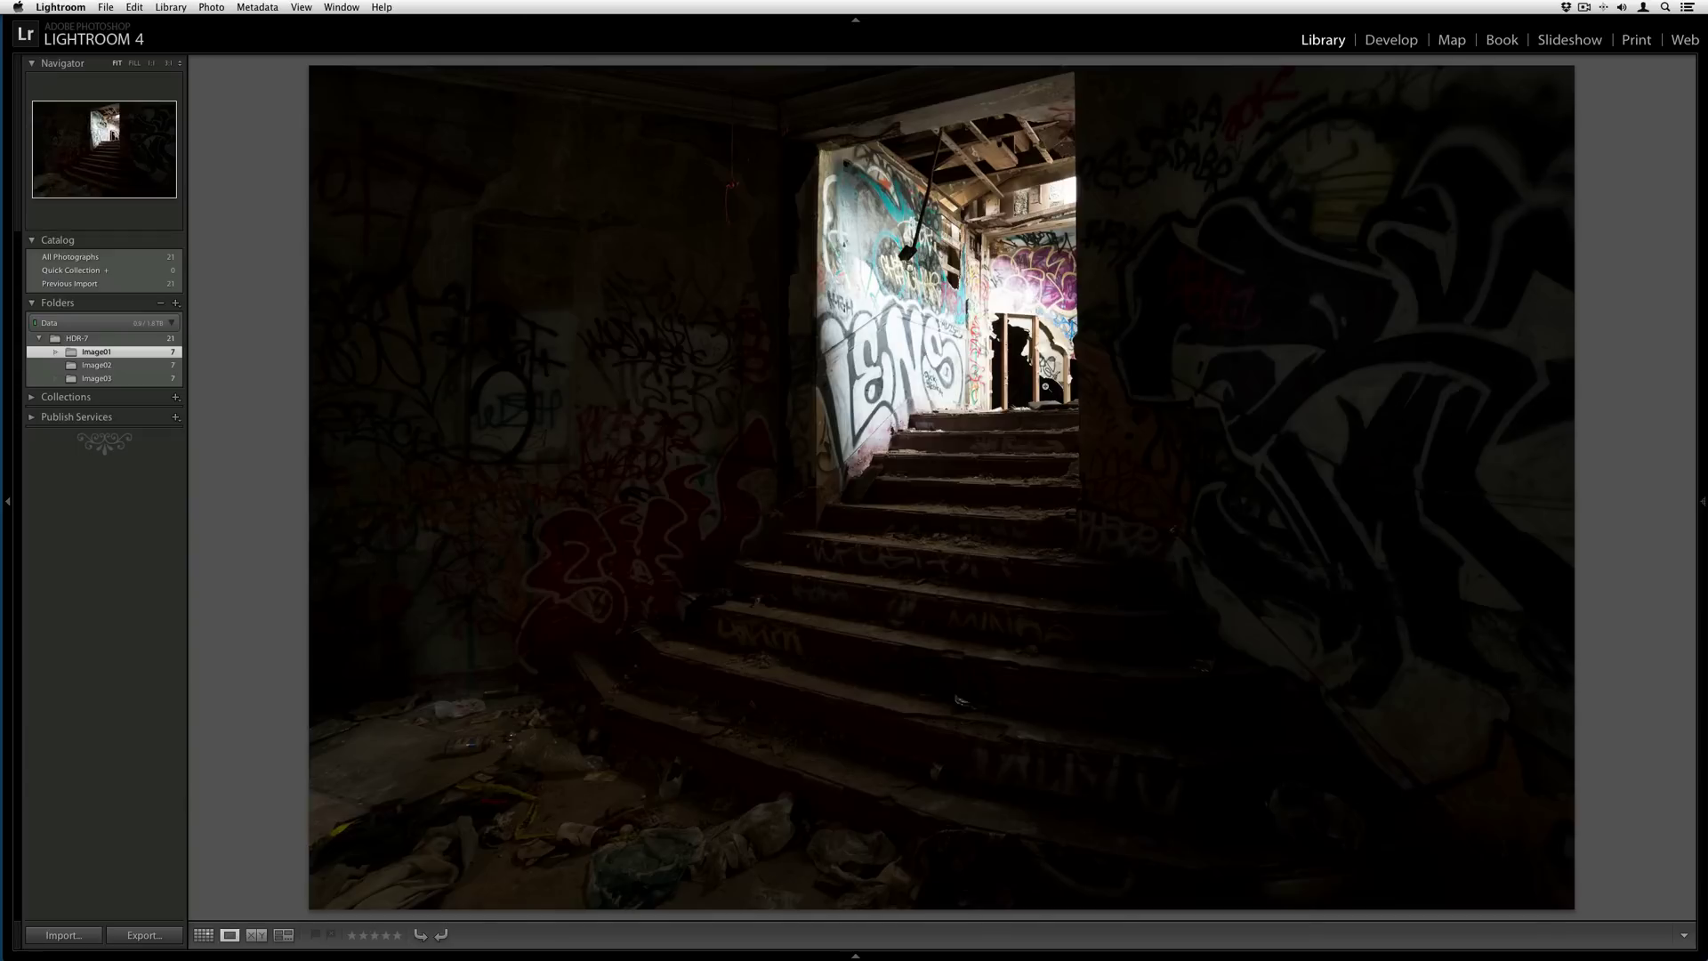
key("g")
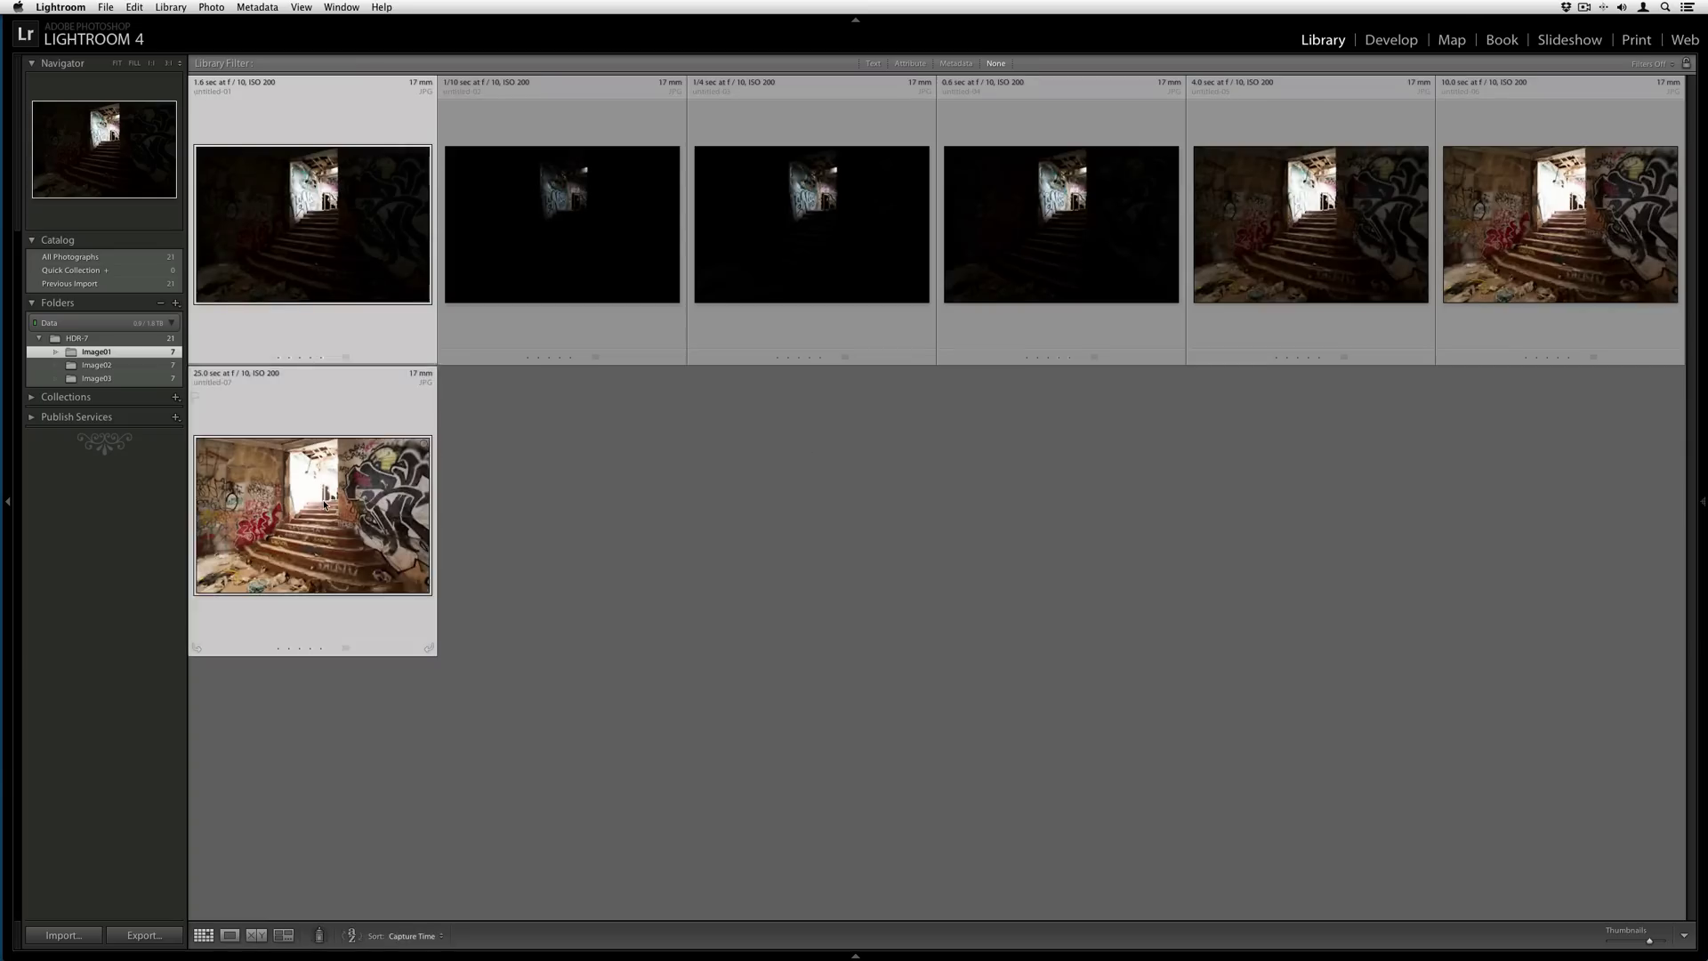
double_click(314, 530)
left_click(999, 371)
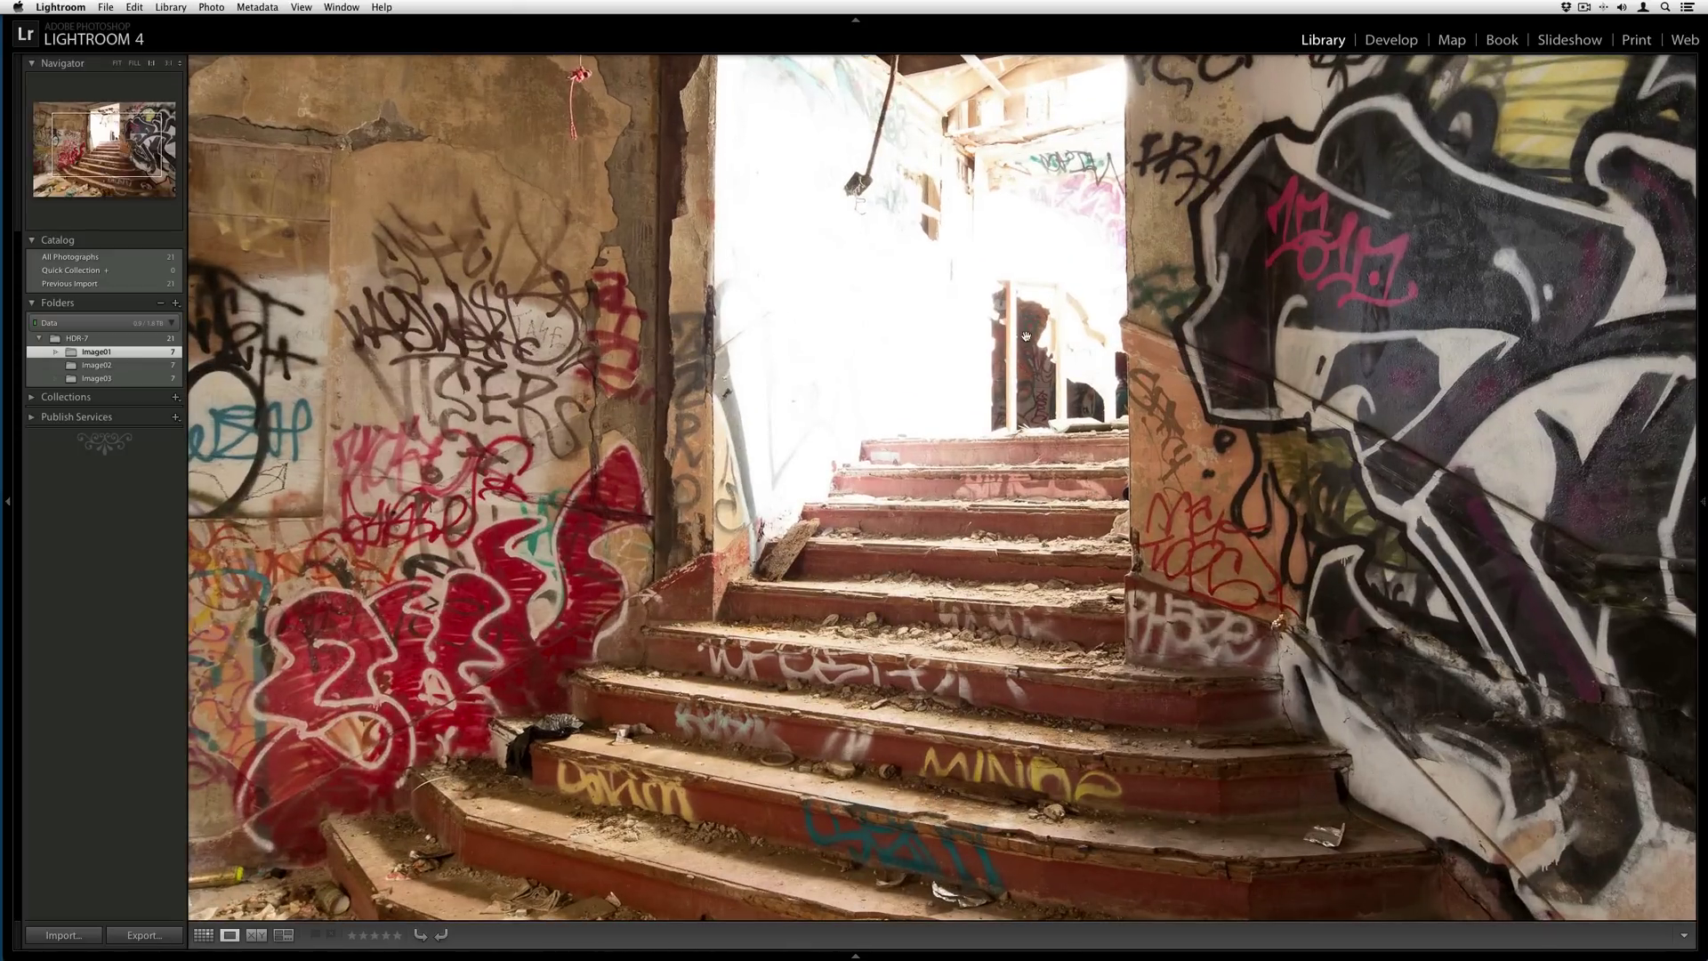
left_click(1037, 386)
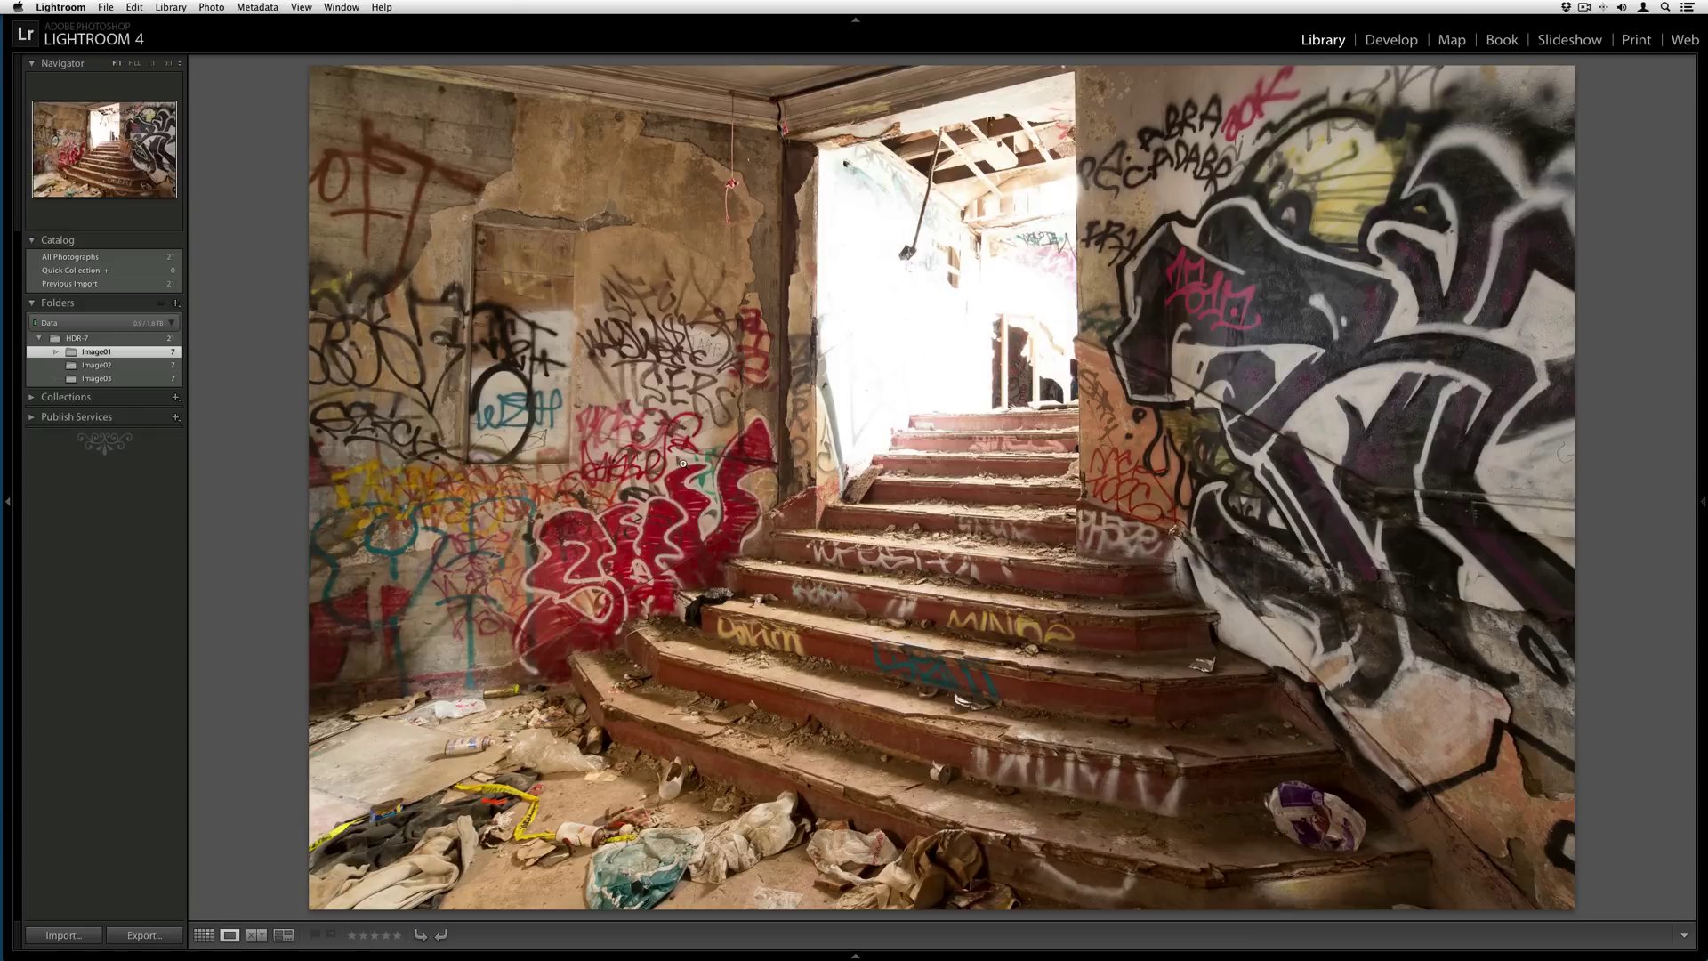
key("g")
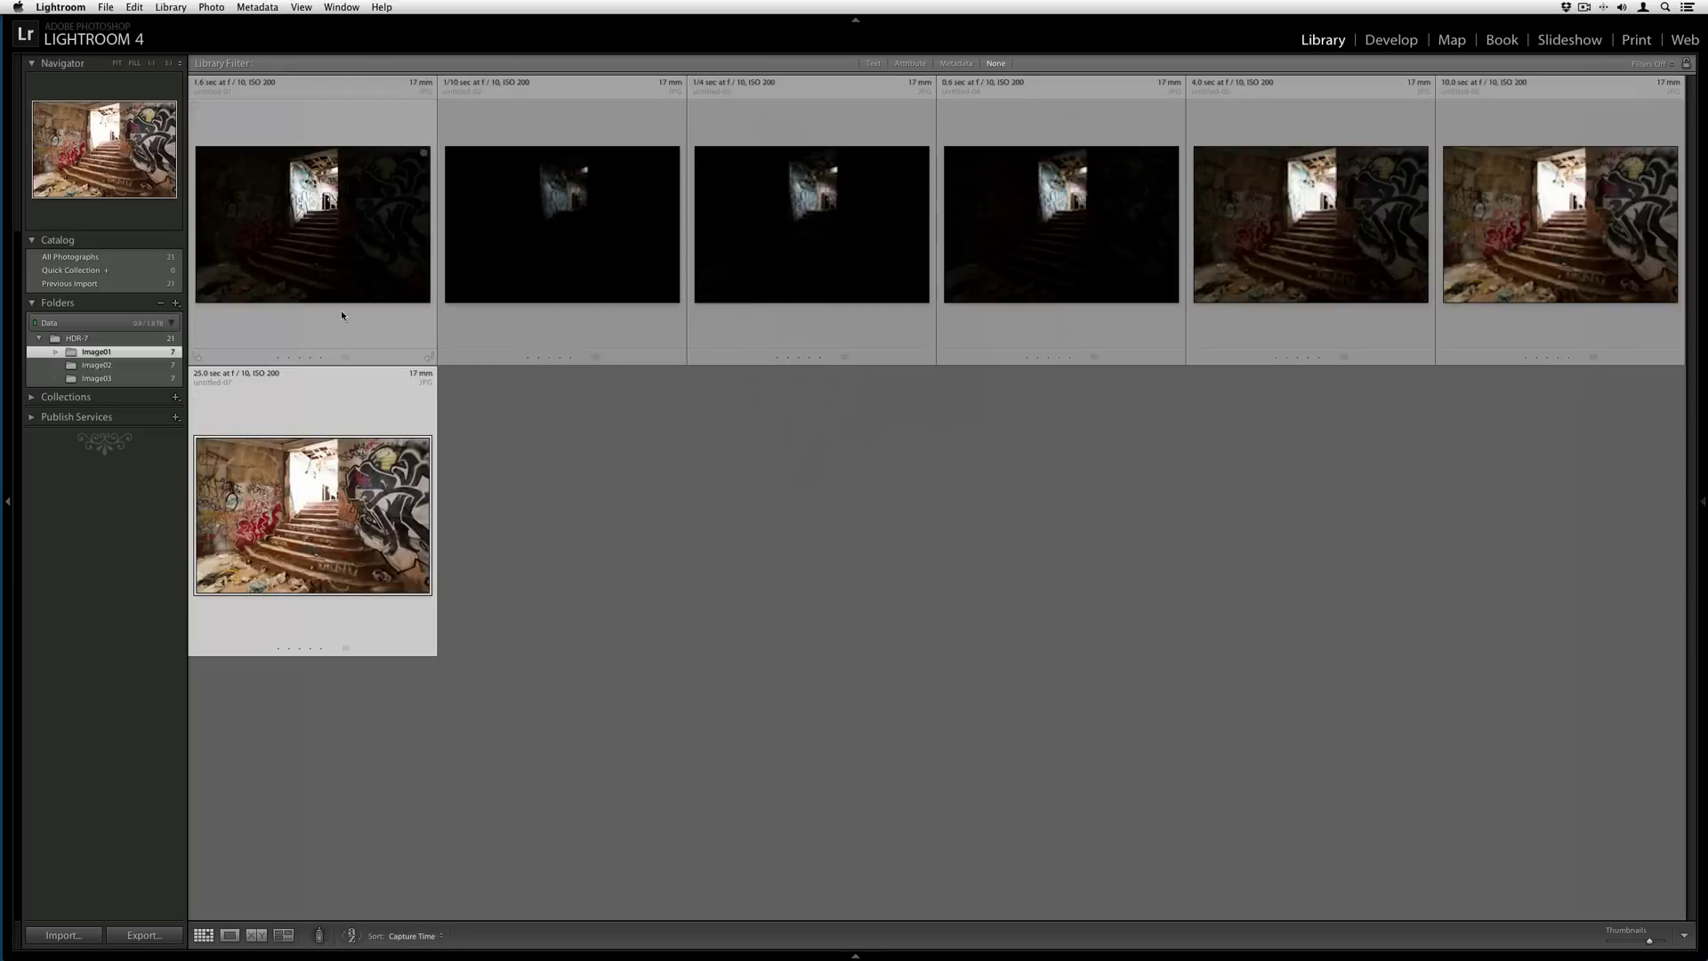
Step: Export all seven staircase exposures to Photomatix Pro as a 16-bit TIFF with automatic re-import into the Lightroom library
left_click(104, 8)
mouse_move(192, 260)
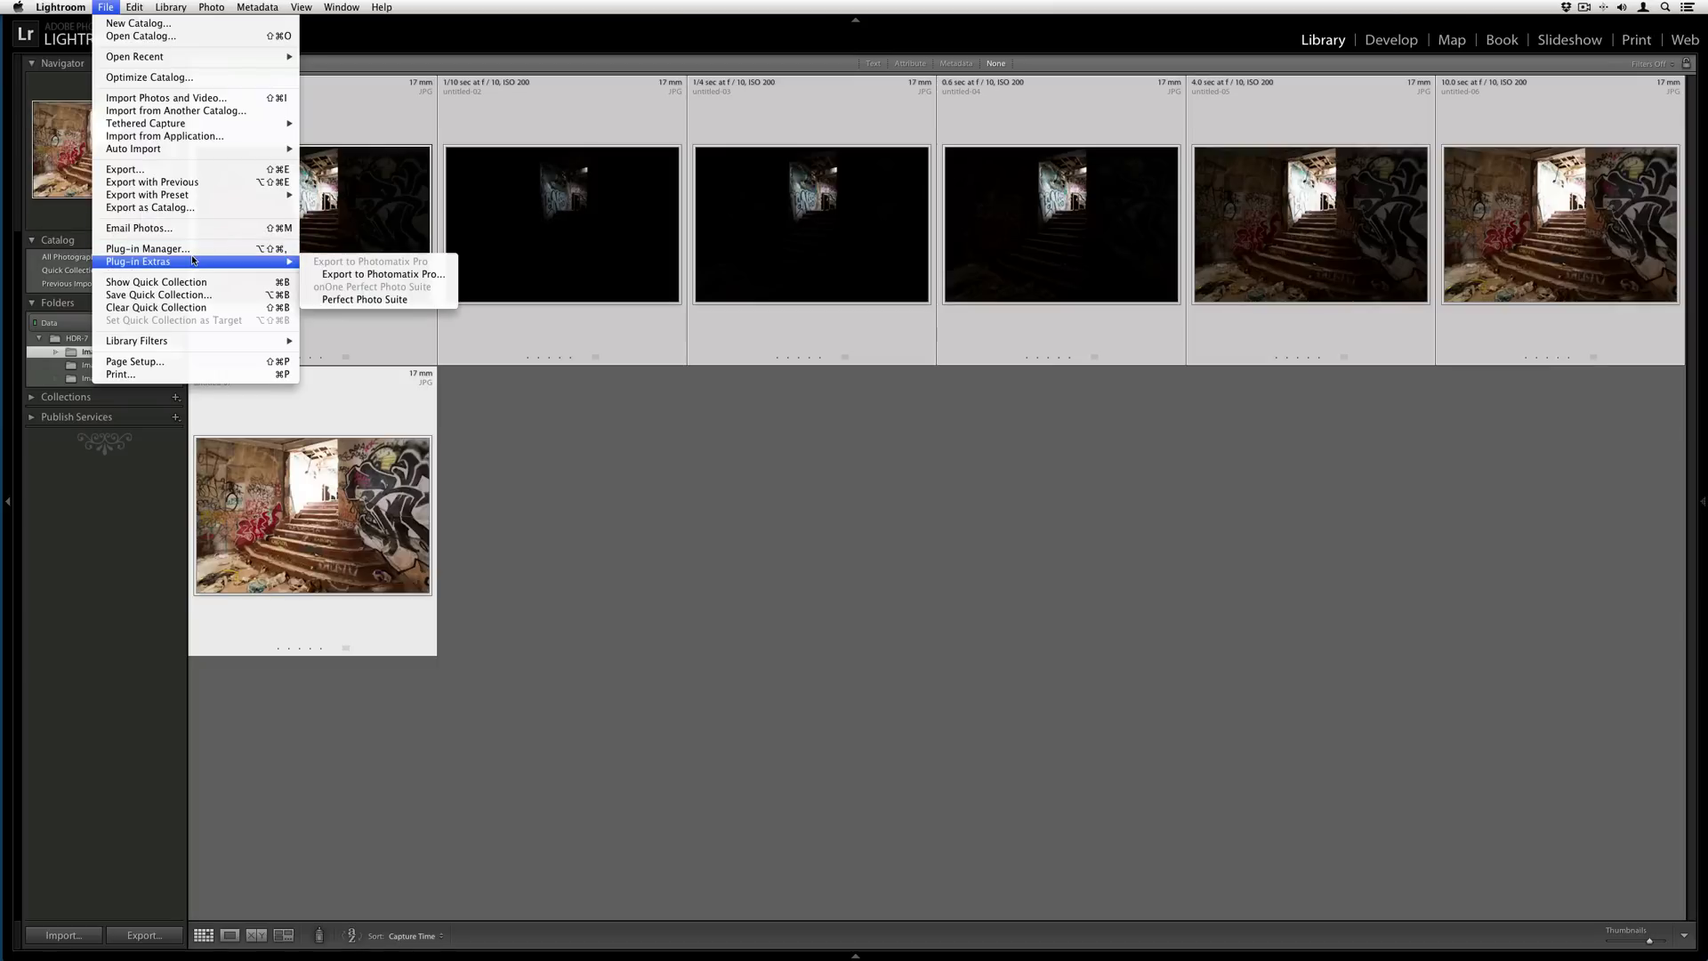
left_click(382, 276)
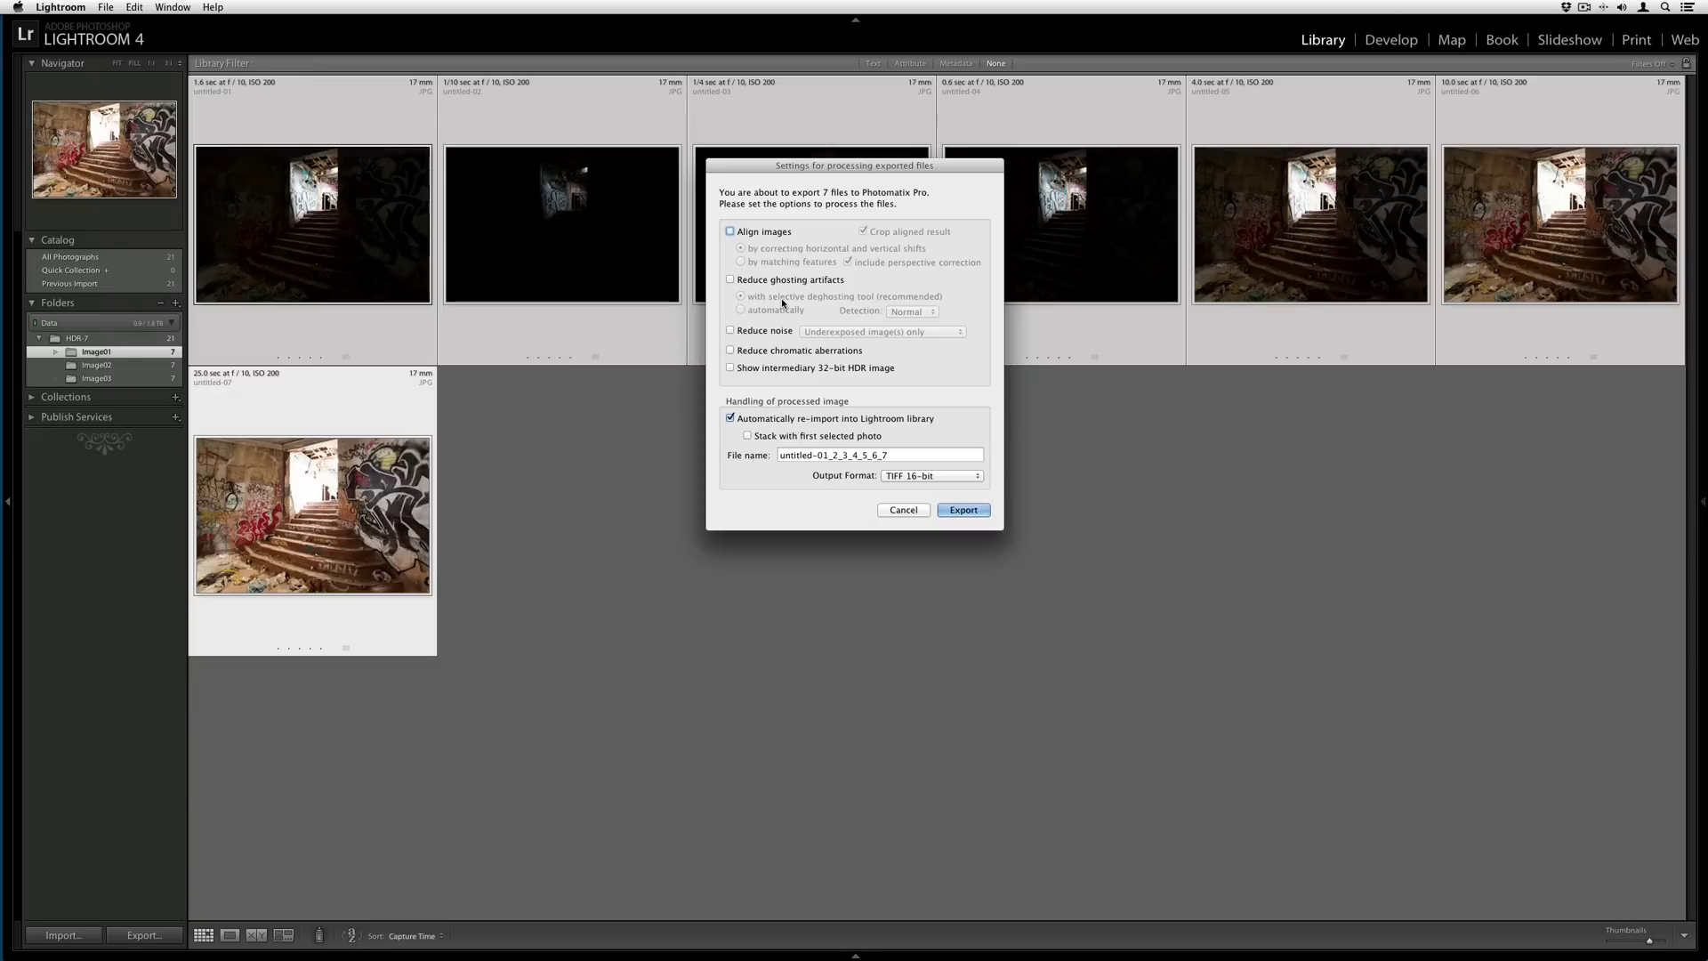
left_click(949, 513)
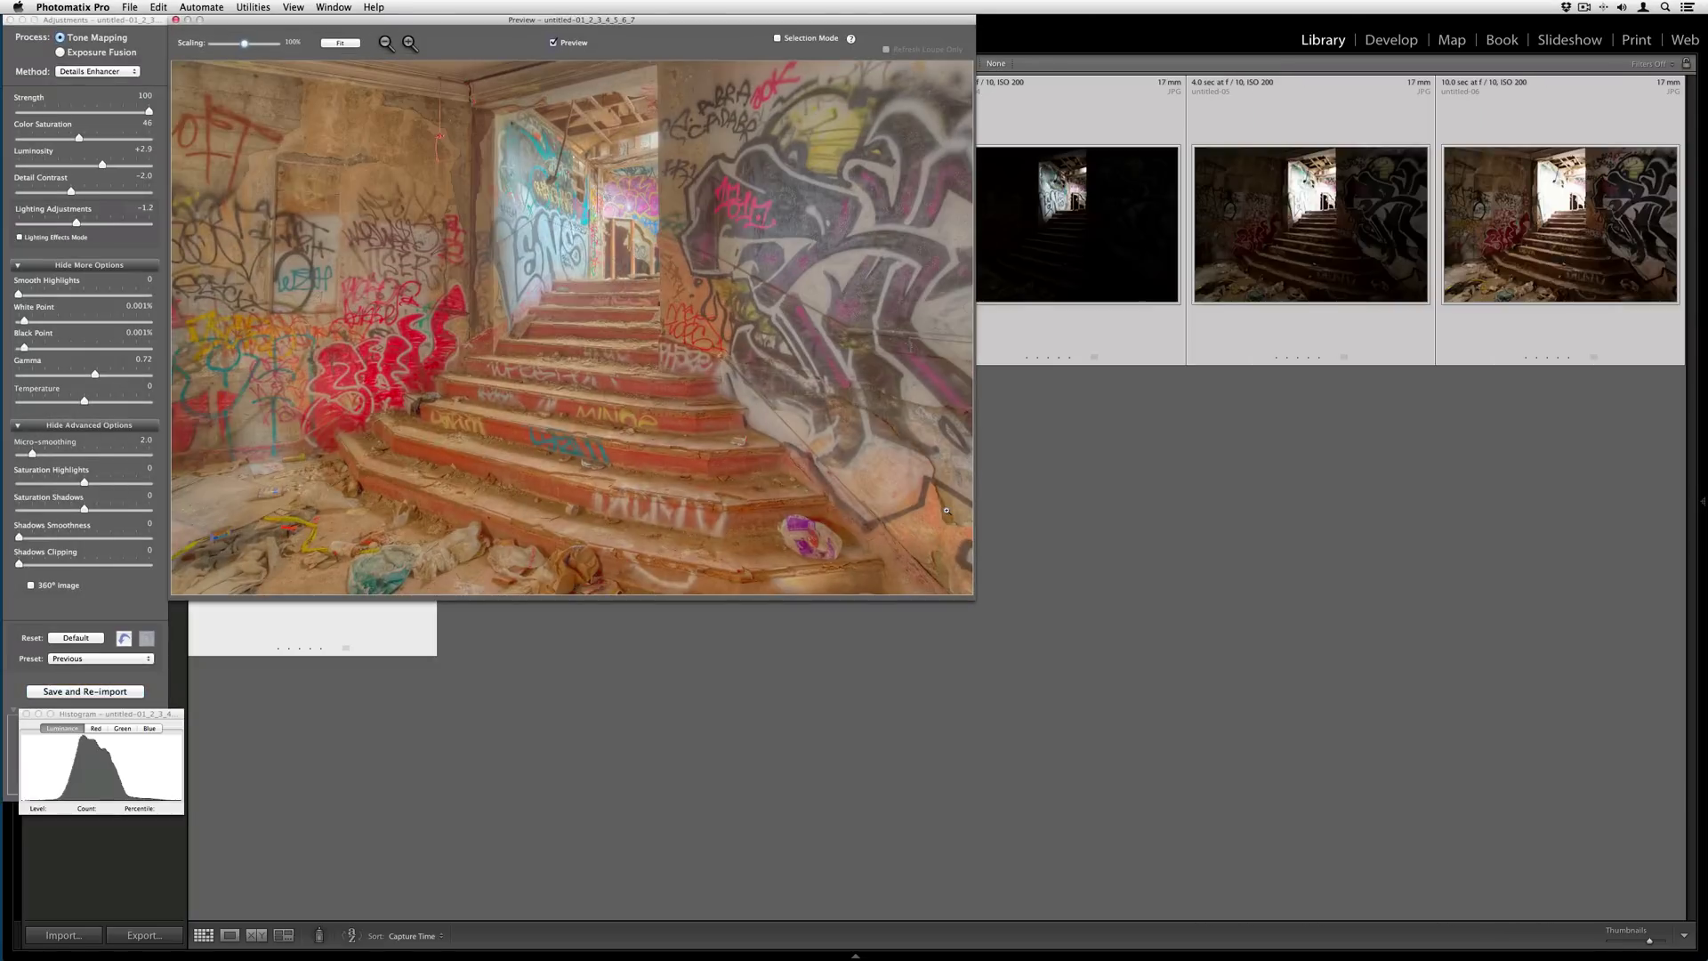
Step: Fit the tone-mapping preview to the screen, clear of the adjustments, and inspect the doorway at the top of the stairs with the loupe
left_click(340, 43)
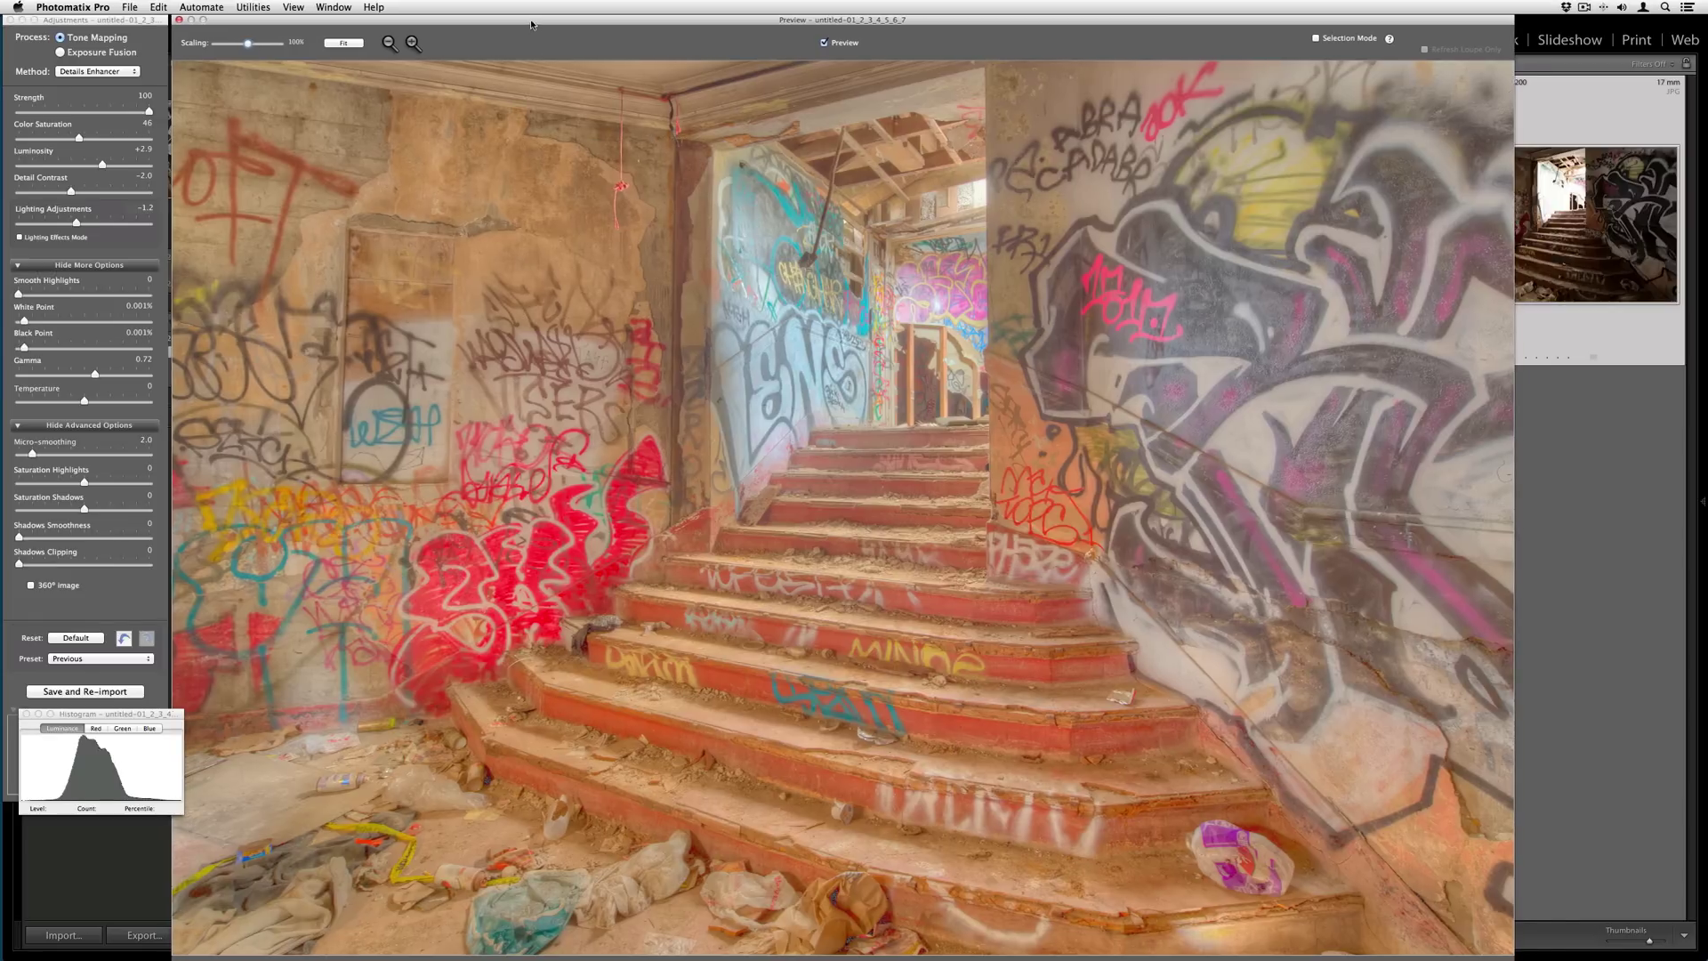
left_click_drag(538, 22, 648, 21)
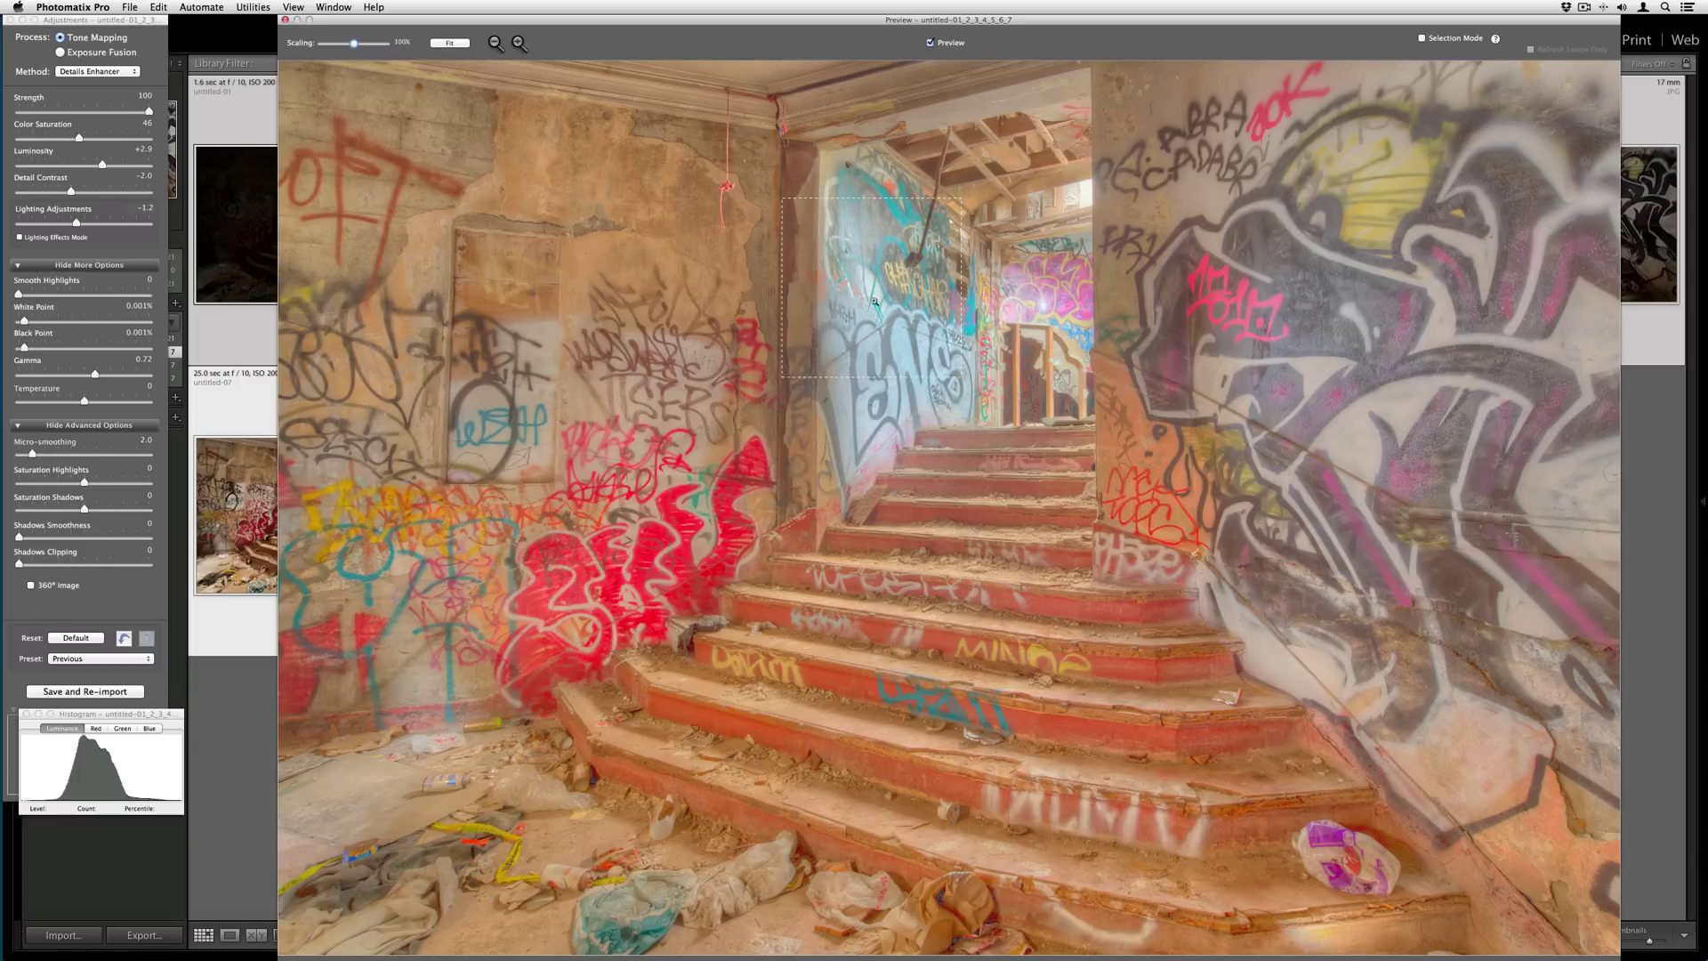
left_click(1035, 397)
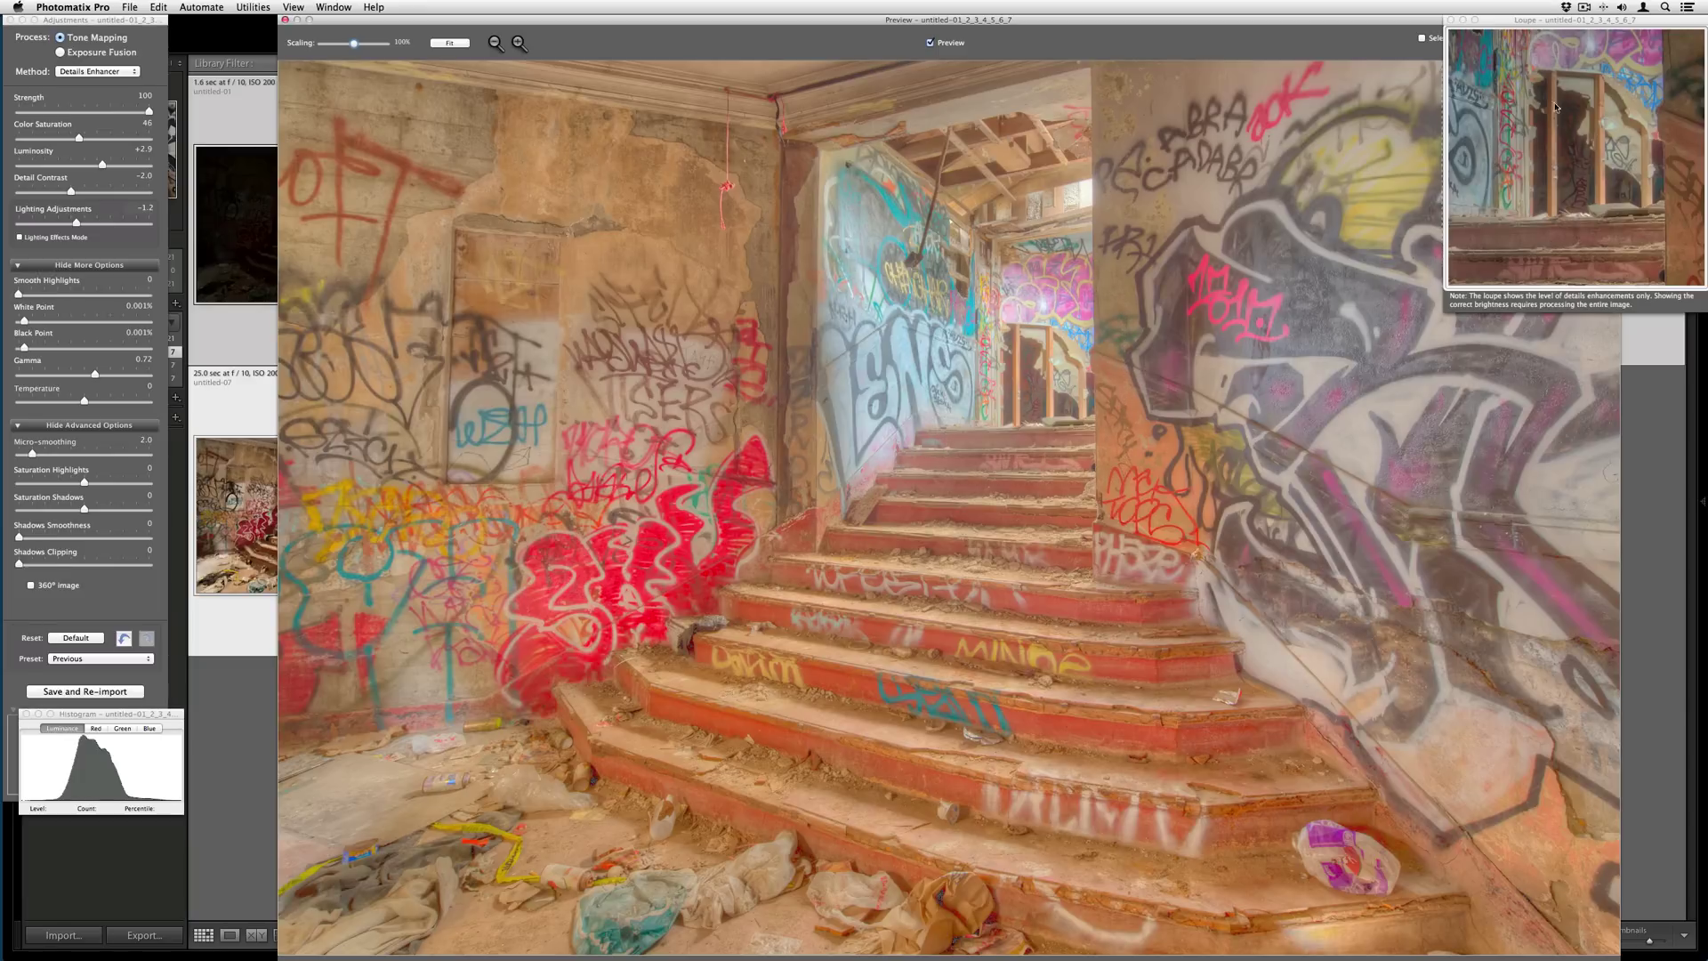
left_click(1451, 19)
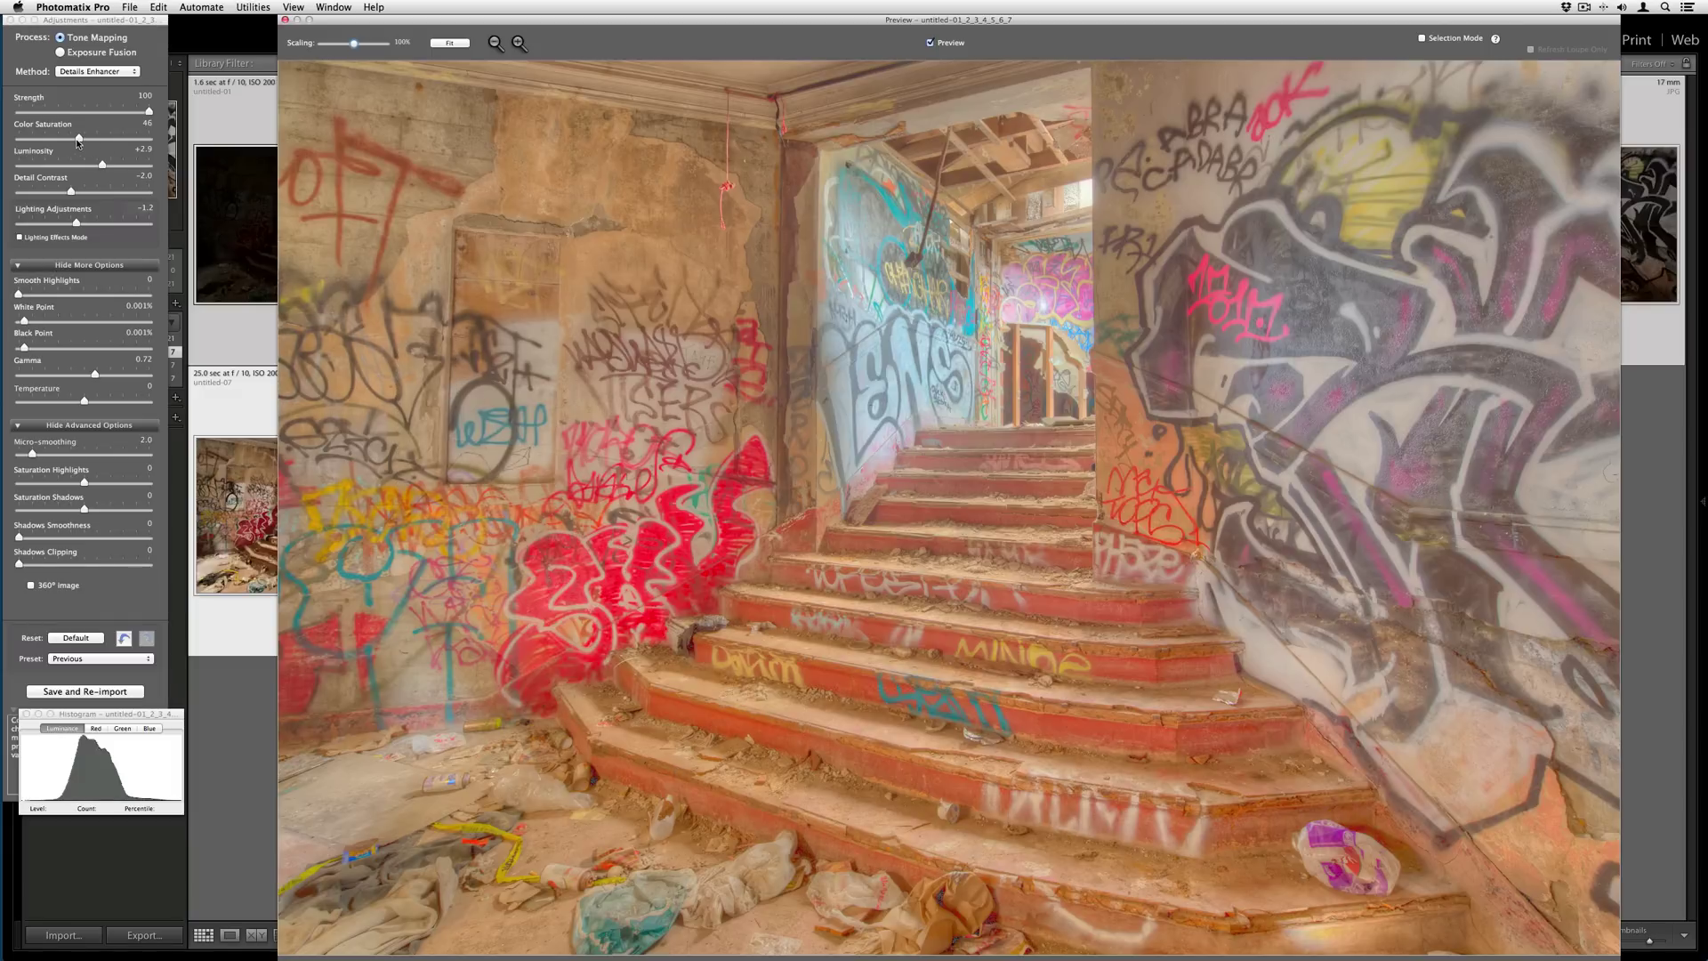
Step: Adjust the tone mapping to Luminosity +1.6 and Gamma 0.83, with slightly lower Detail Contrast
left_click_drag(100, 163, 88, 166)
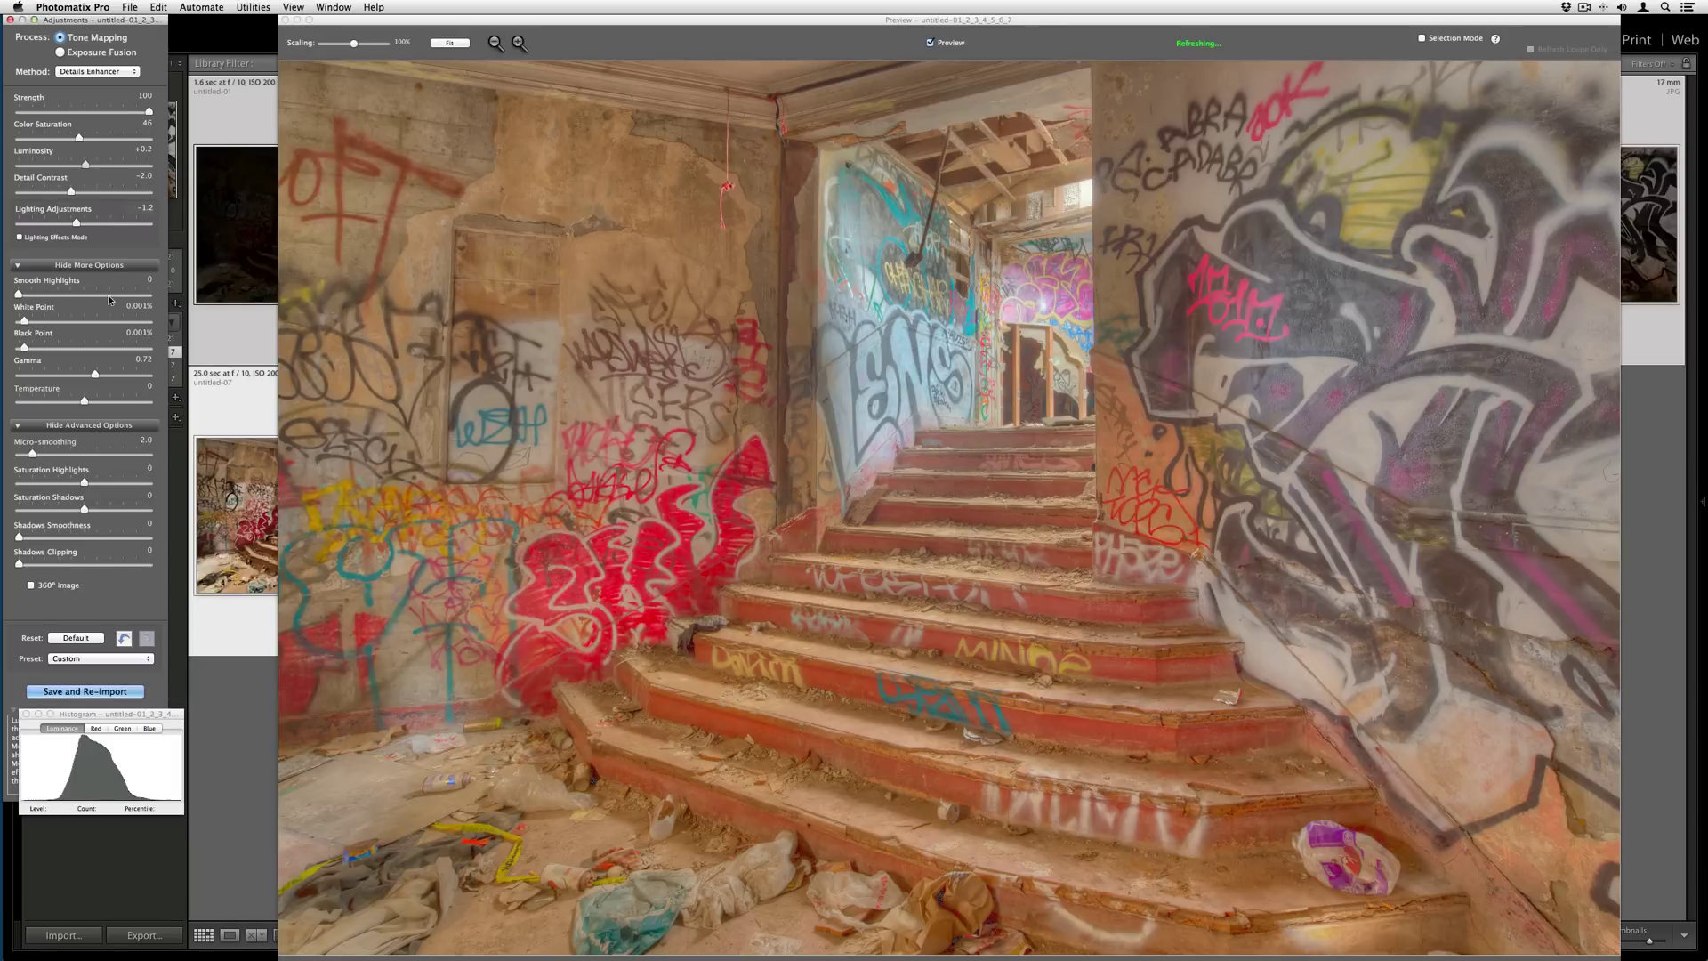
left_click_drag(94, 383, 81, 381)
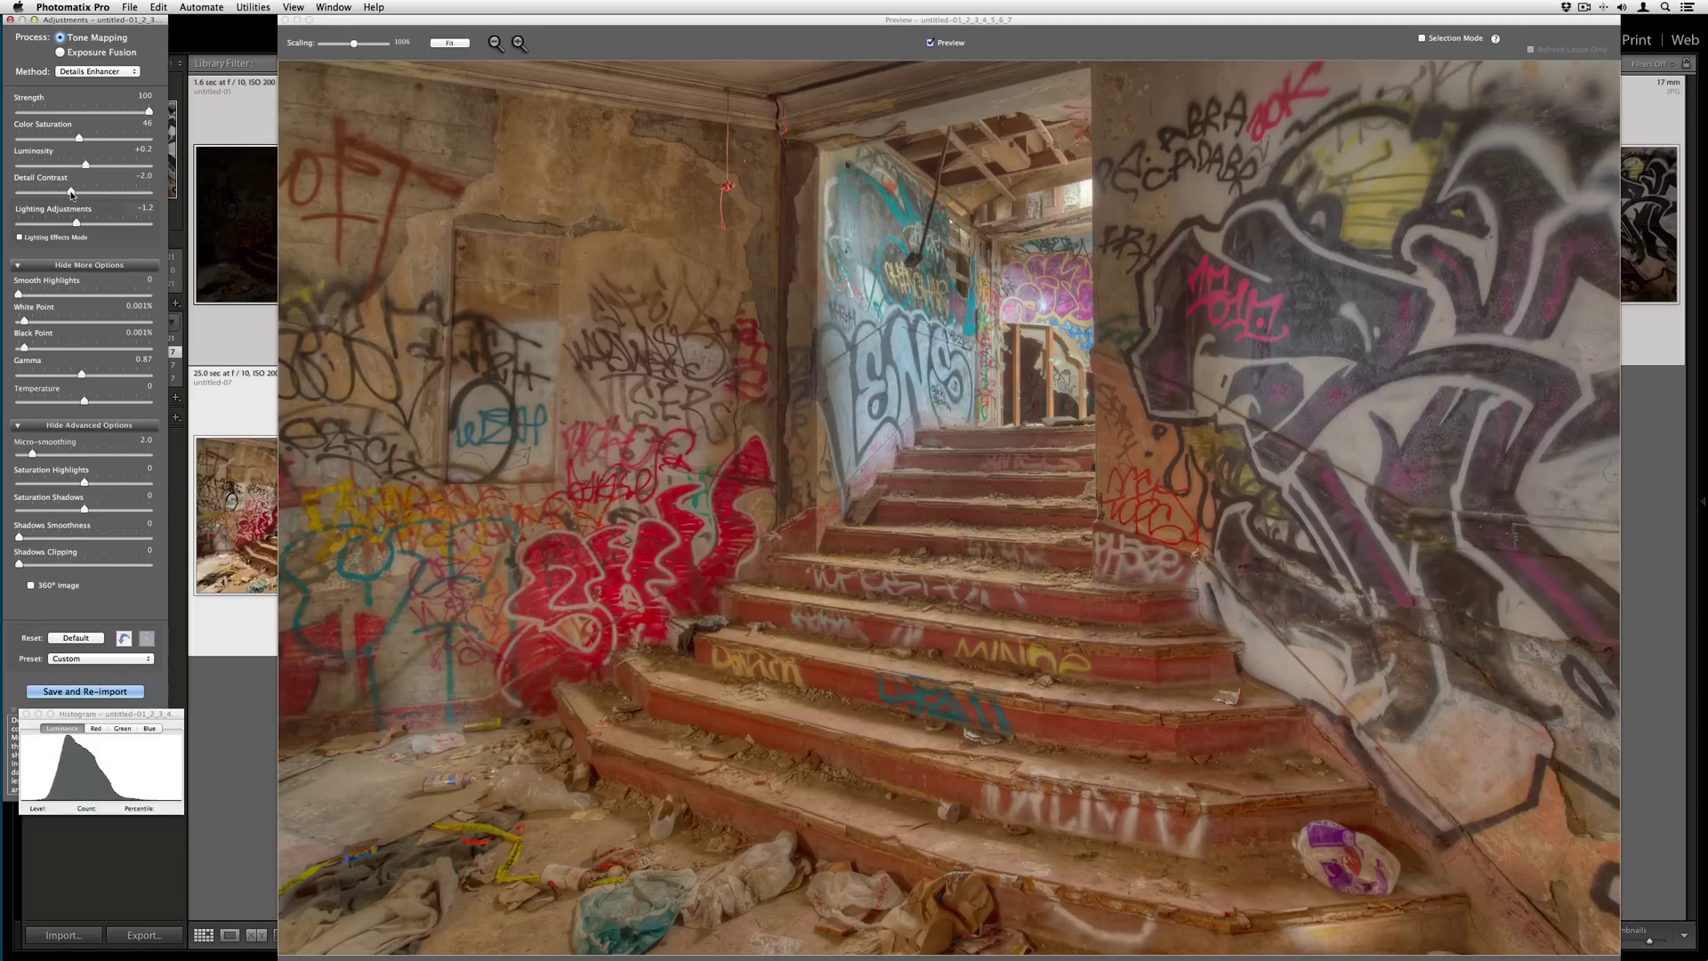
left_click_drag(72, 194, 96, 166)
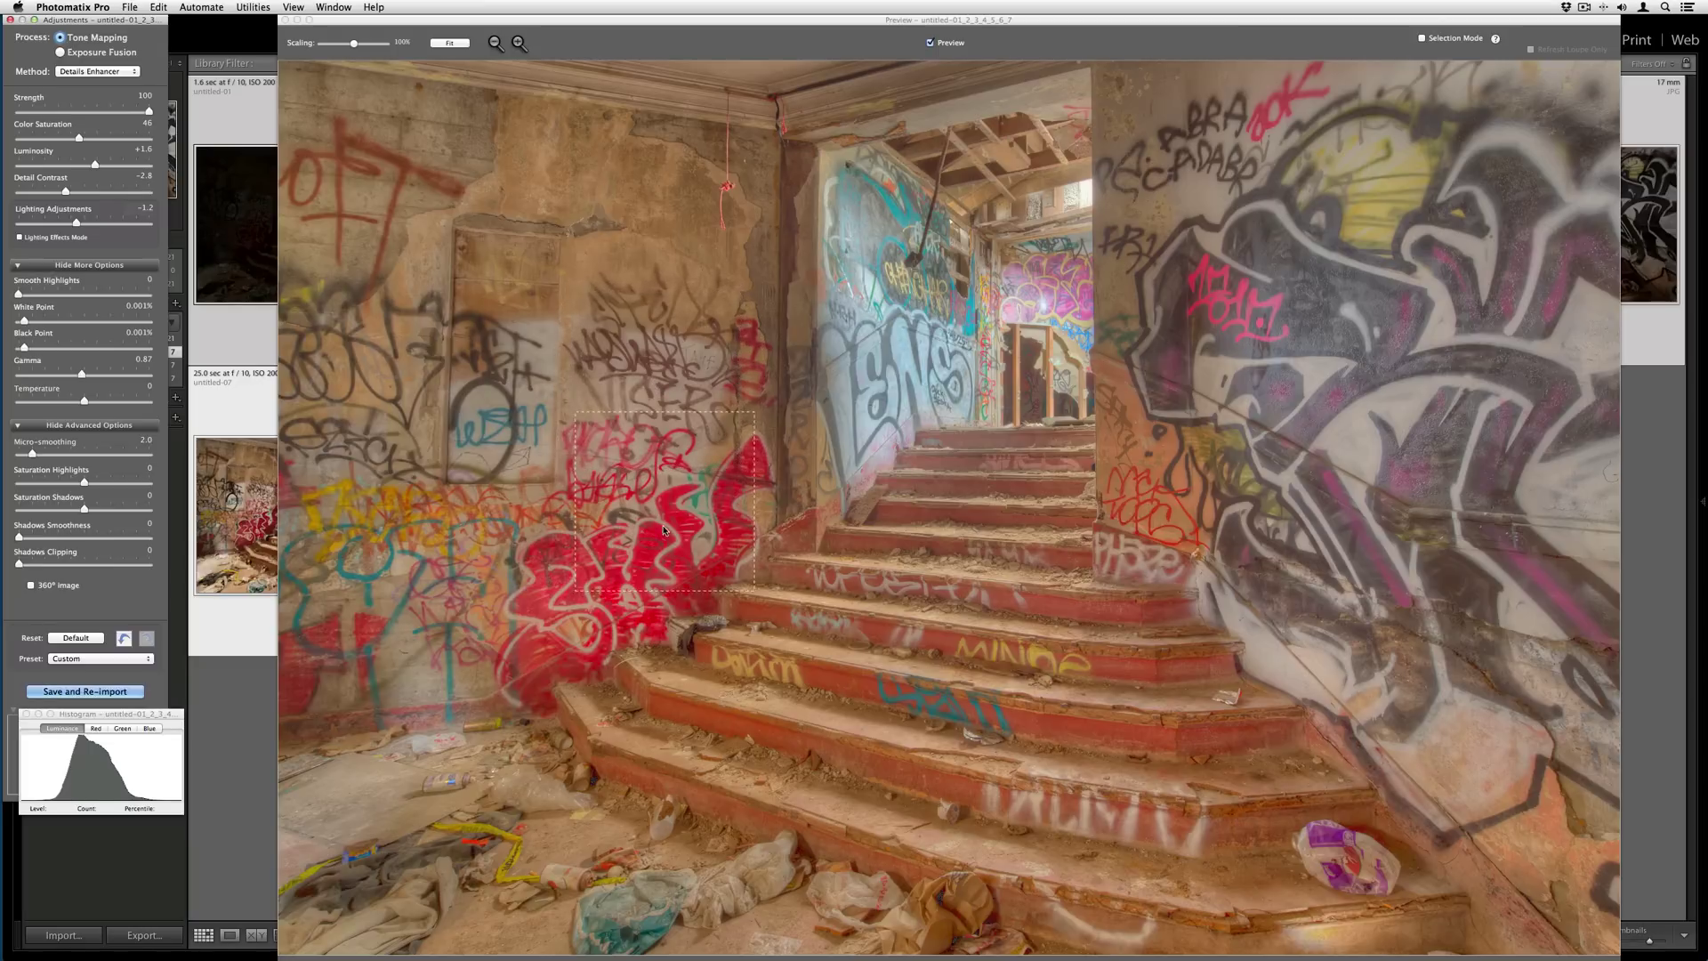
left_click_drag(87, 379, 90, 379)
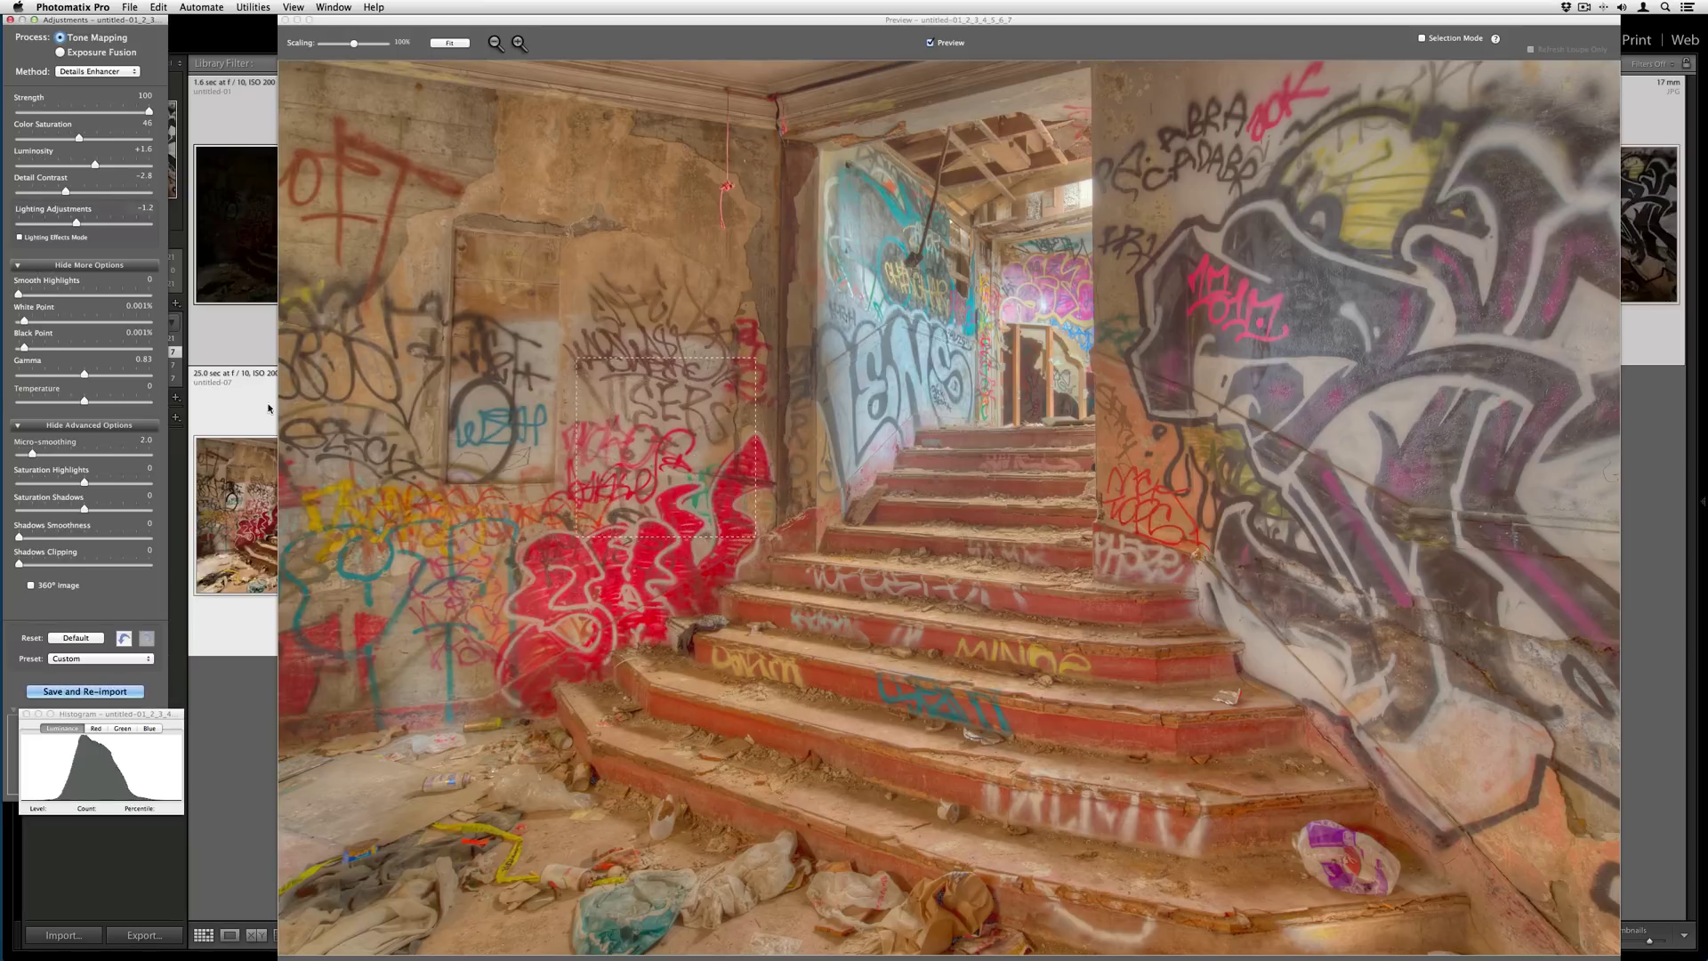
Step: Switch to Chrome and load maps.google.com in a new tab
mouse_move(2, 395)
left_click(29, 255)
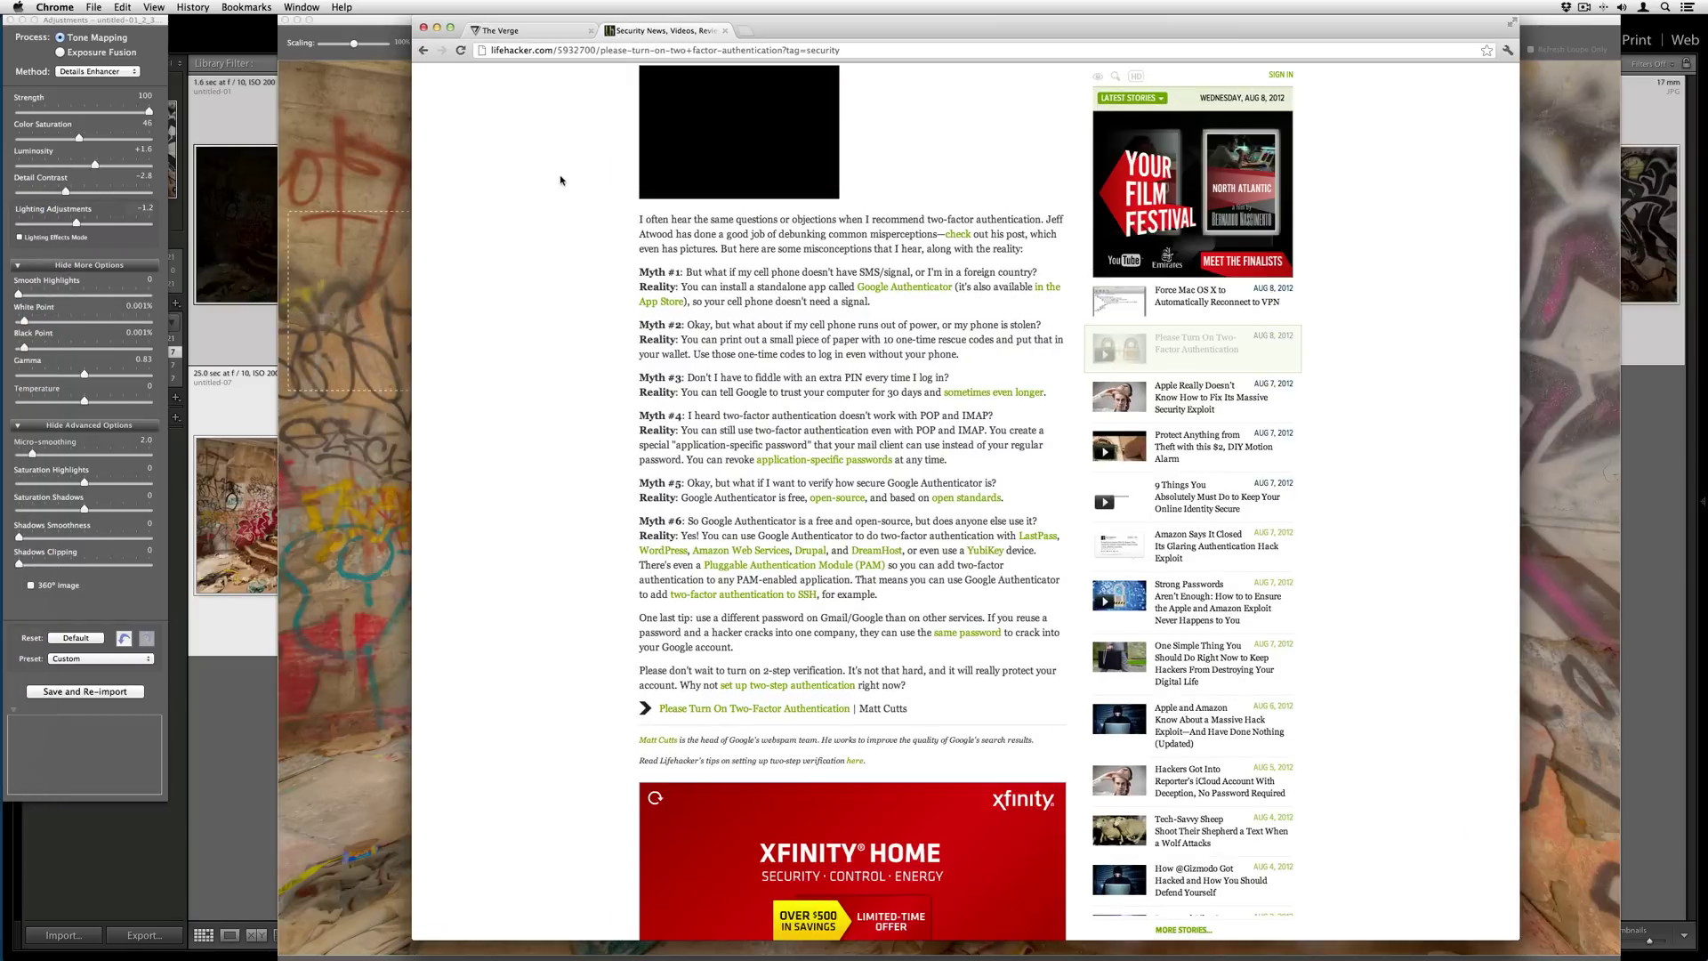
left_click(755, 32)
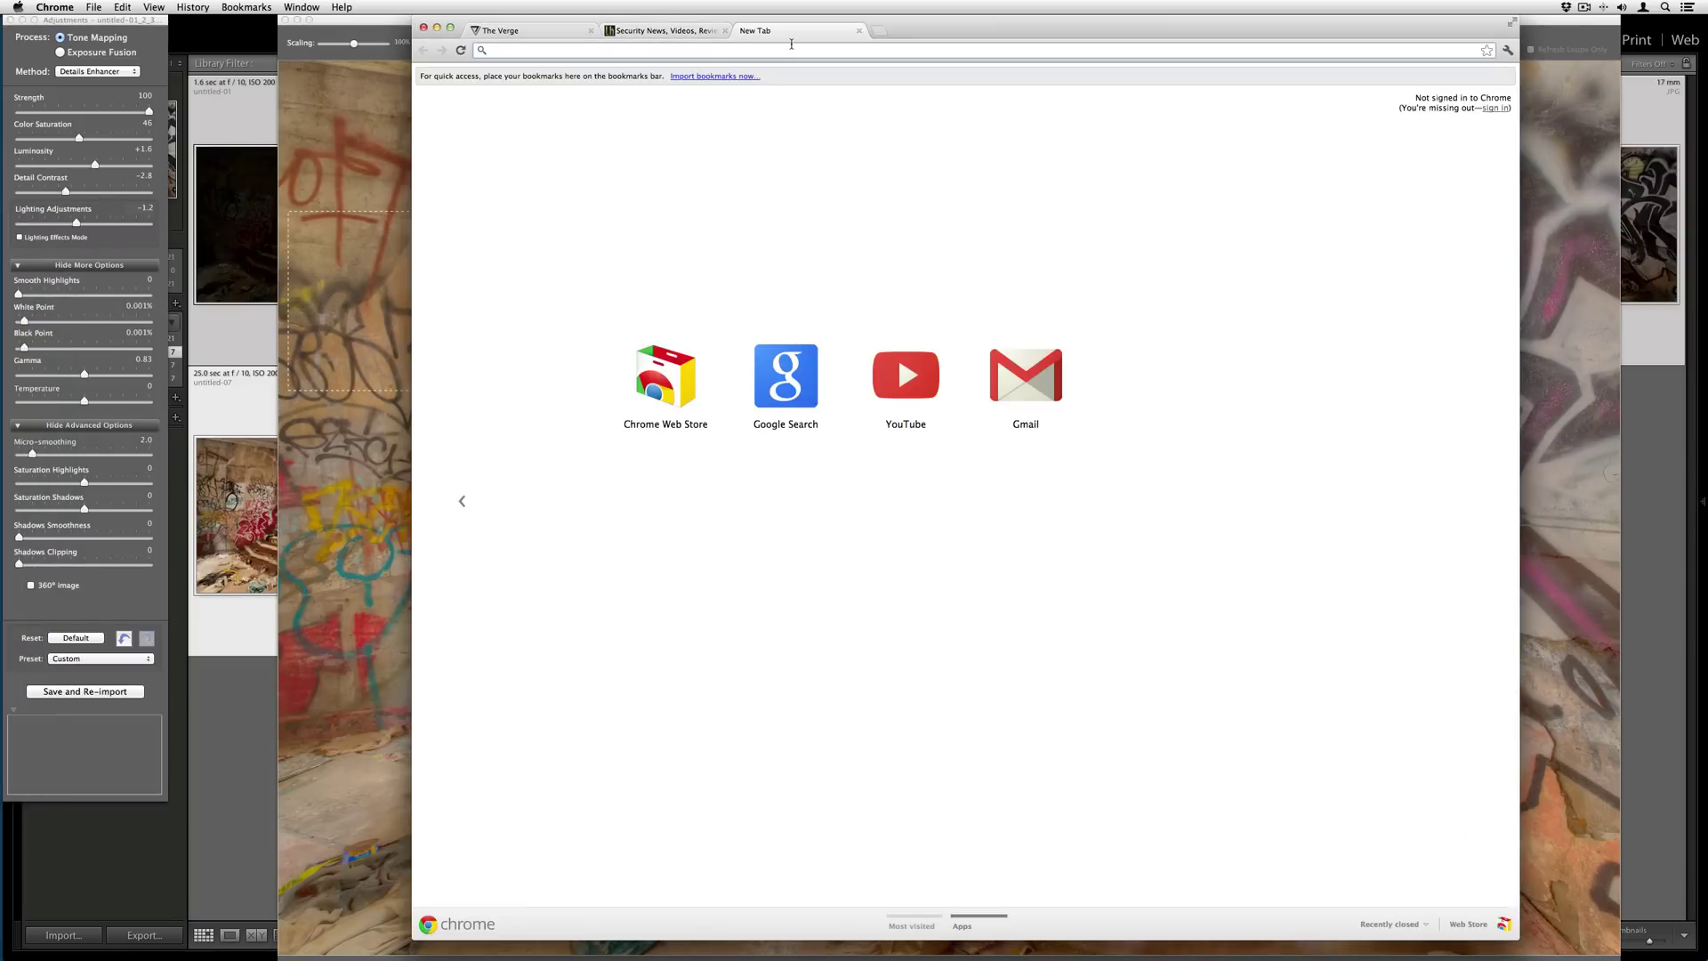
type("maps.google.com")
key("Return")
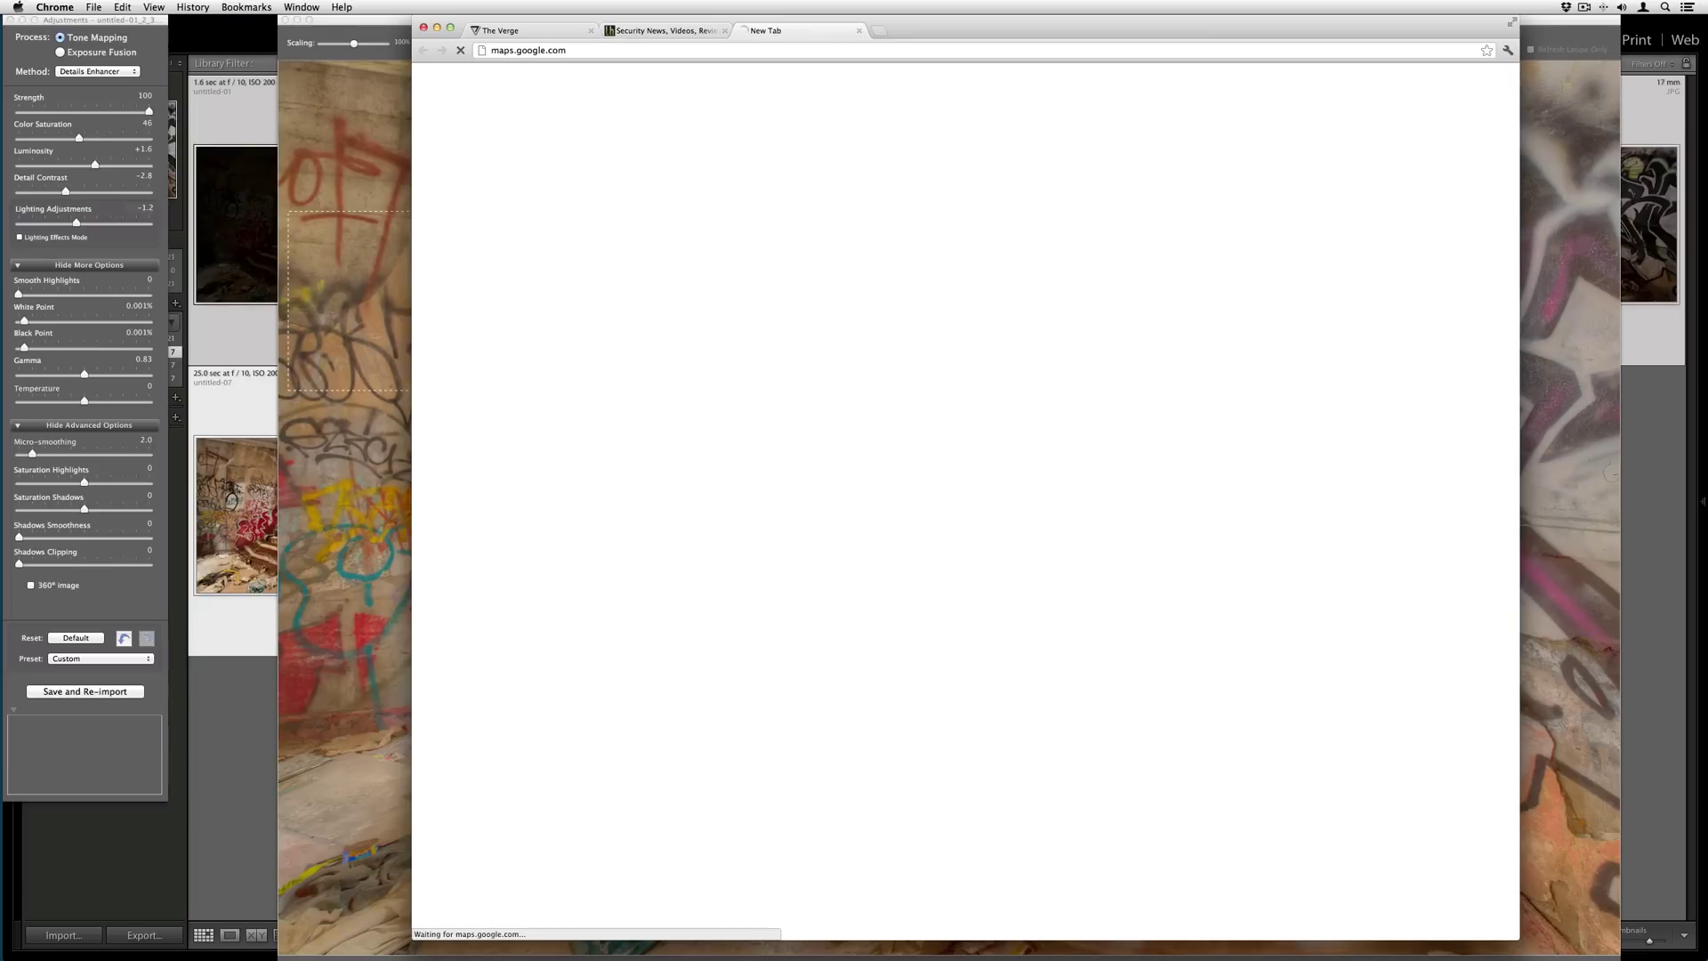
Step: Search the map for San Francisco Zoo, San Francisco, CA
type("san fr")
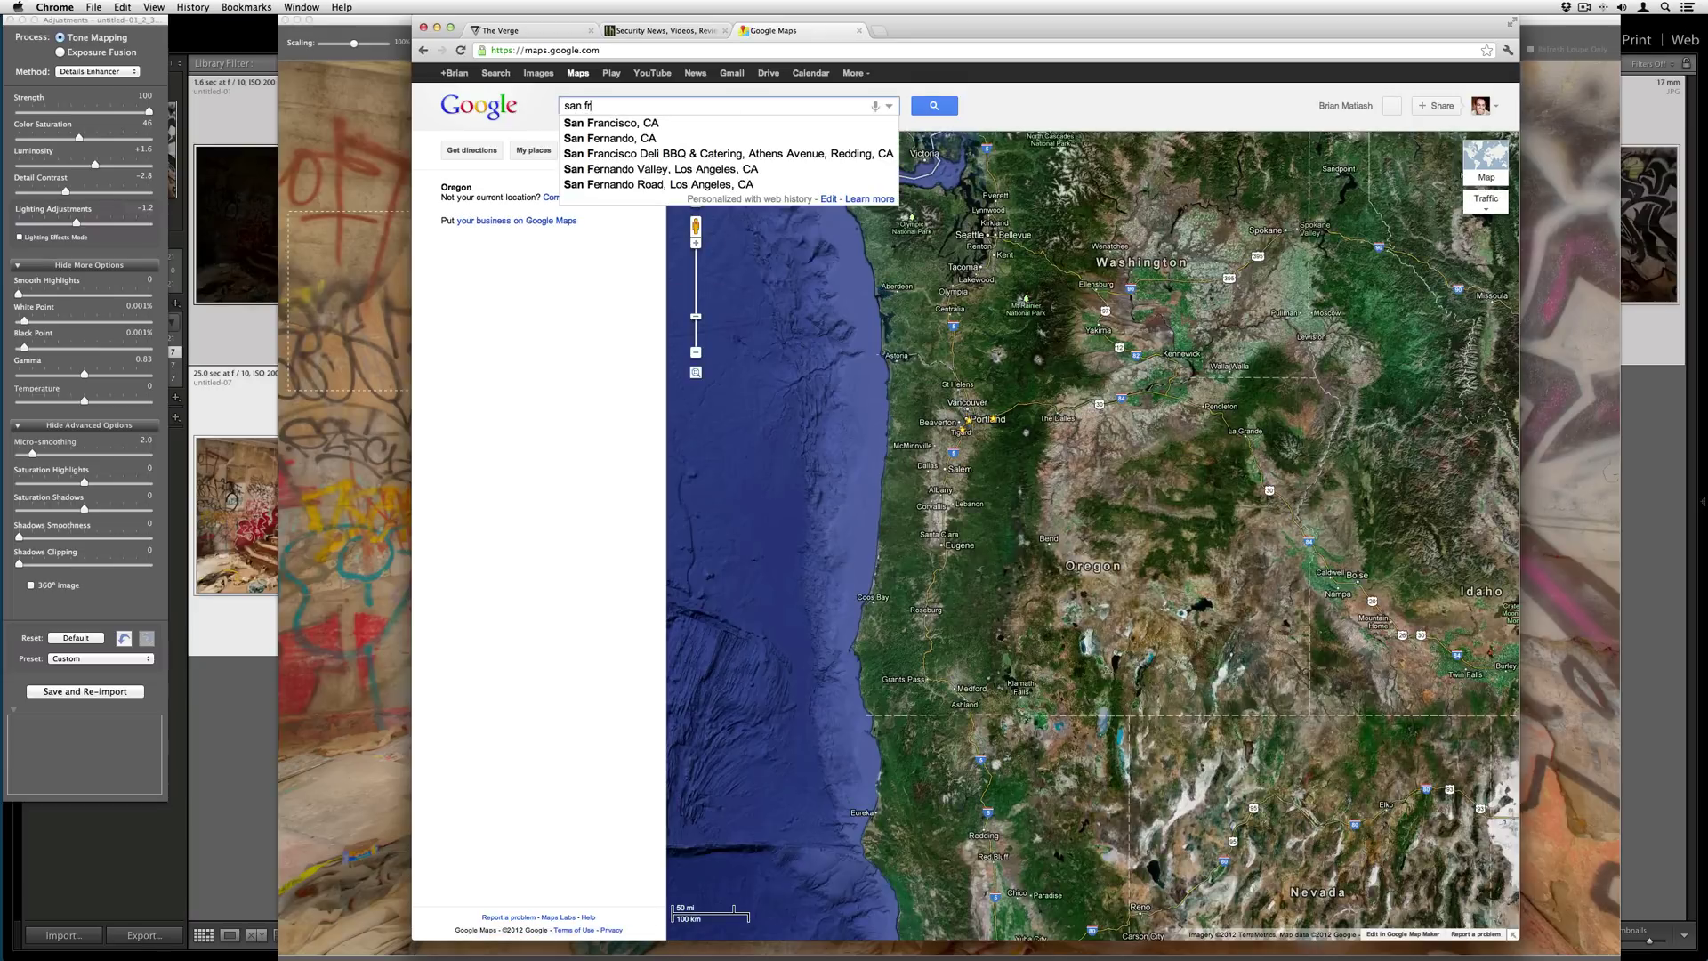
type("ancisco zo")
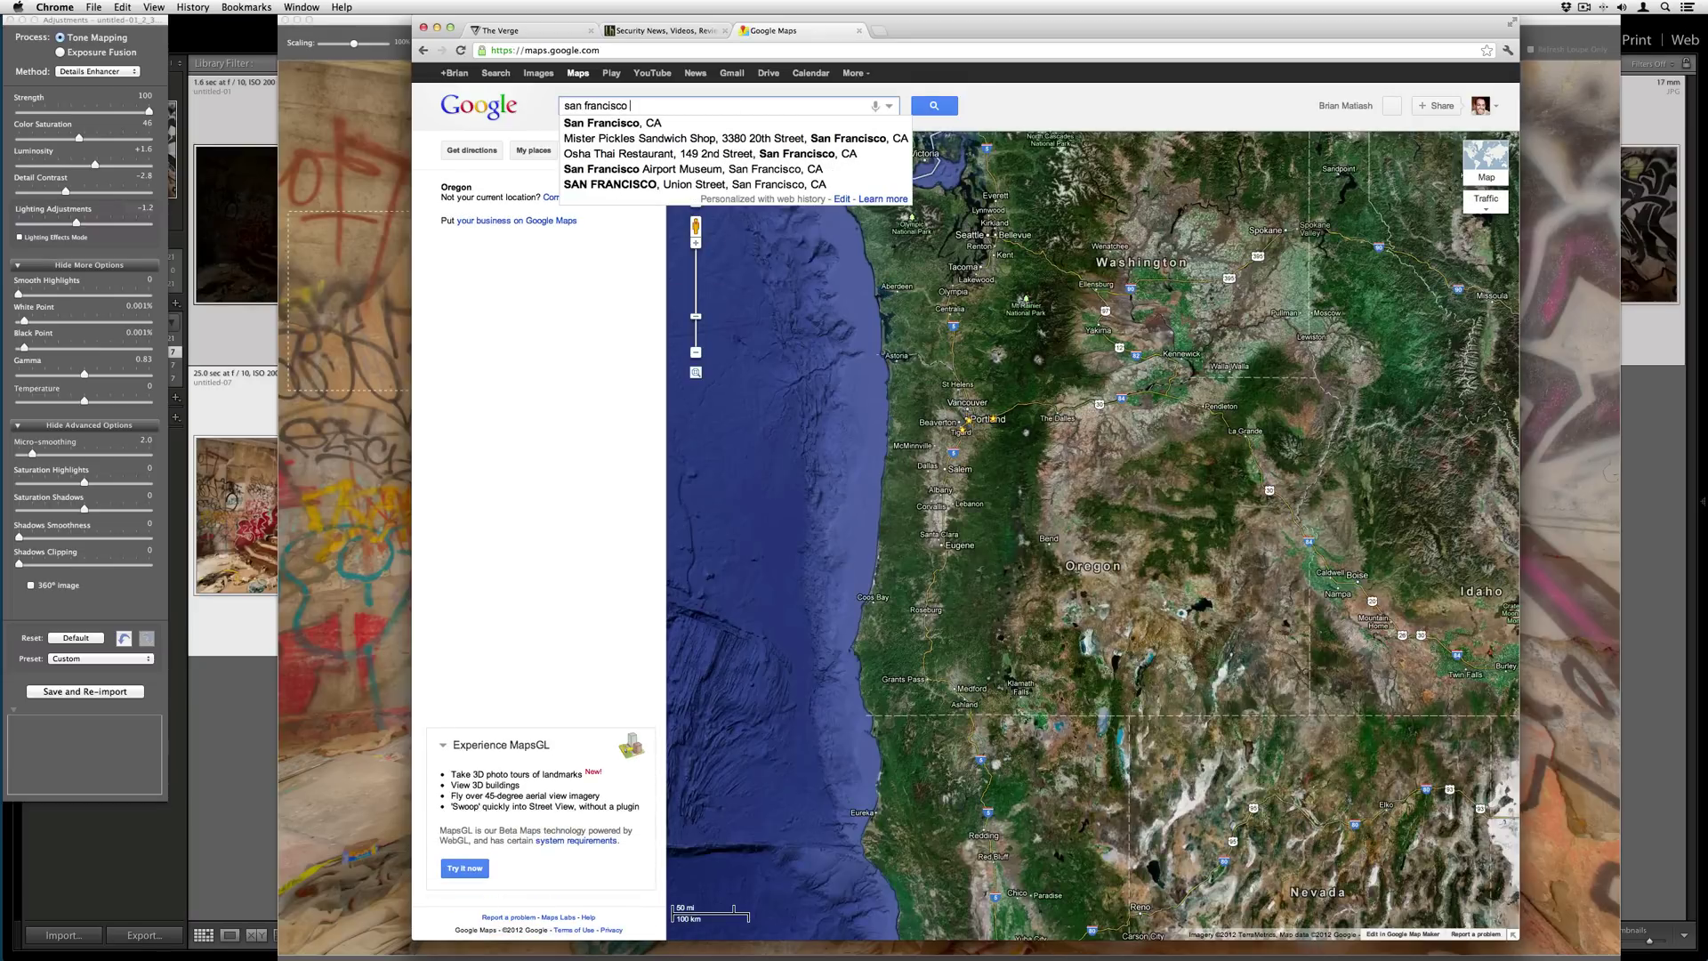
type("o")
key("Down")
key("Return")
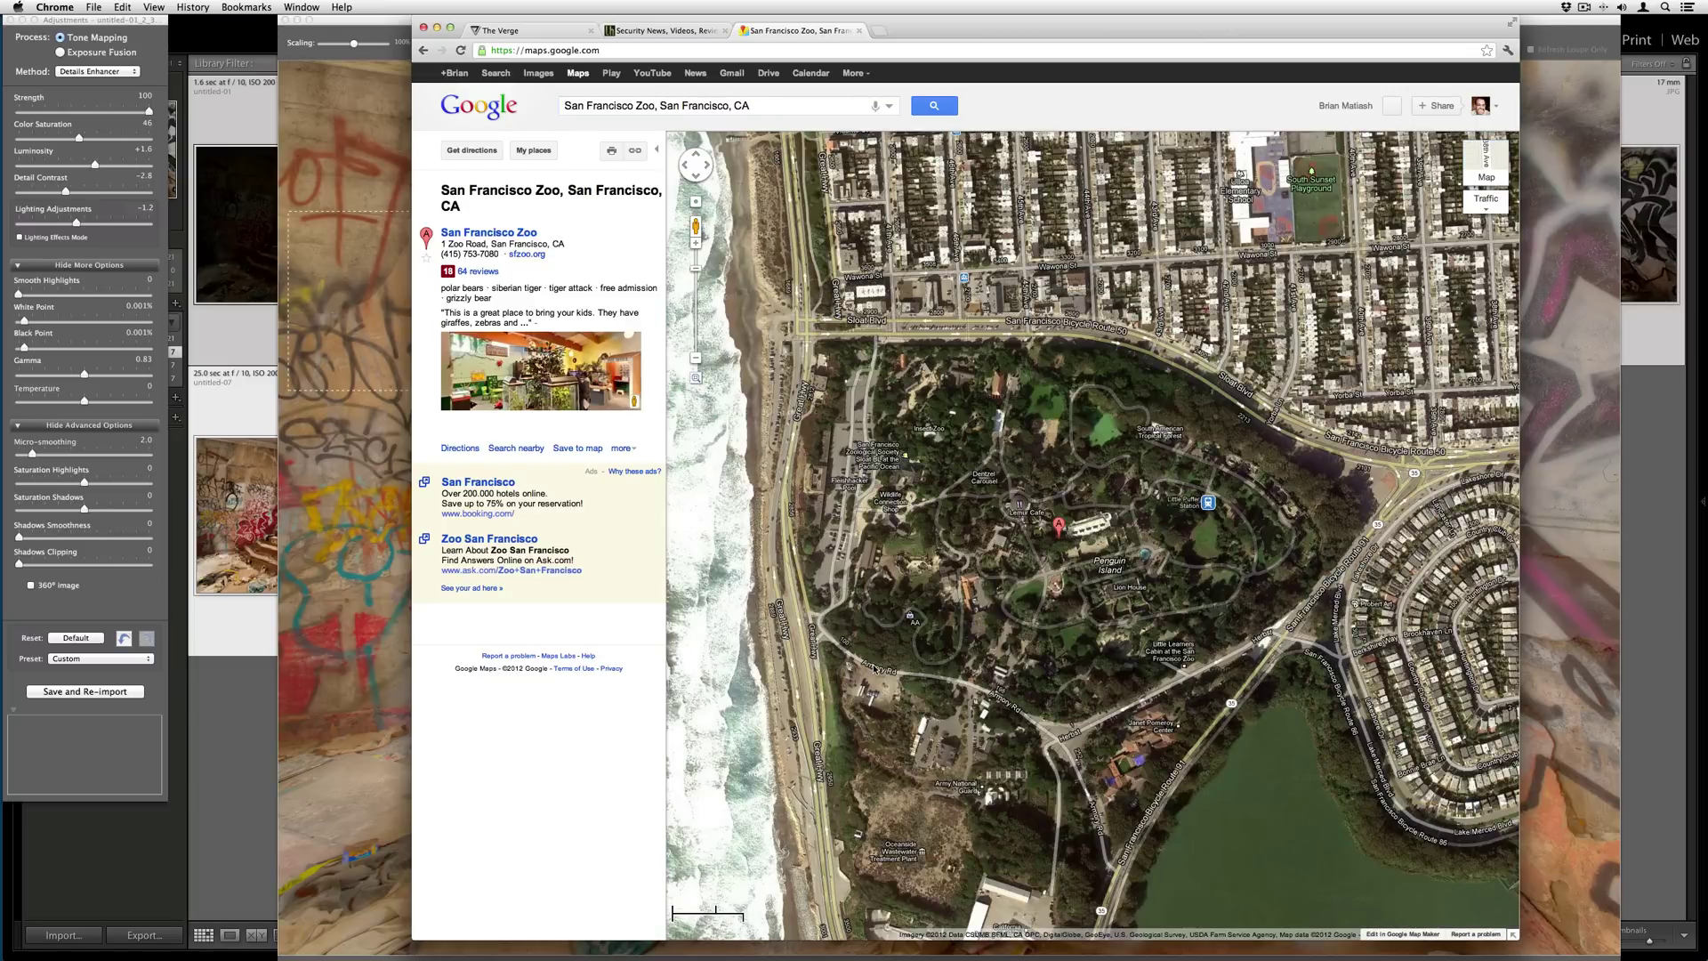
Step: Examine the satellite imagery around San Francisco Zoo, from the grounds south of it up to the parking lot along the coast
double_click(873, 669)
scroll(881, 655, "down", 5)
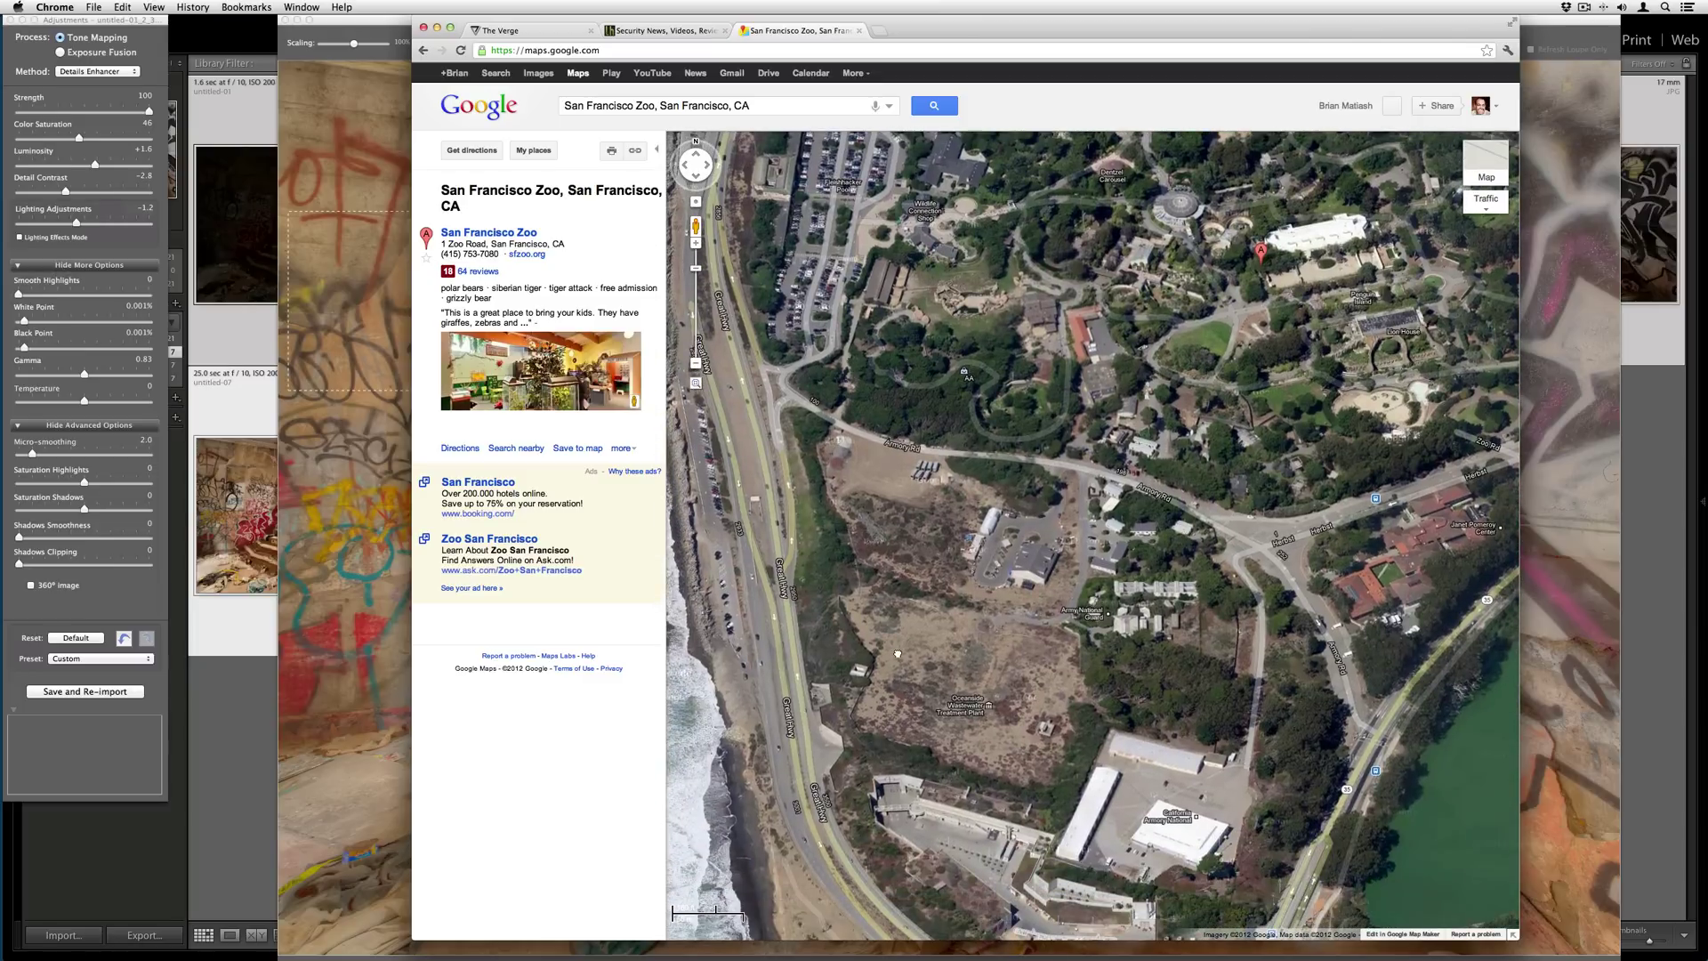
scroll(896, 653, "up", 3)
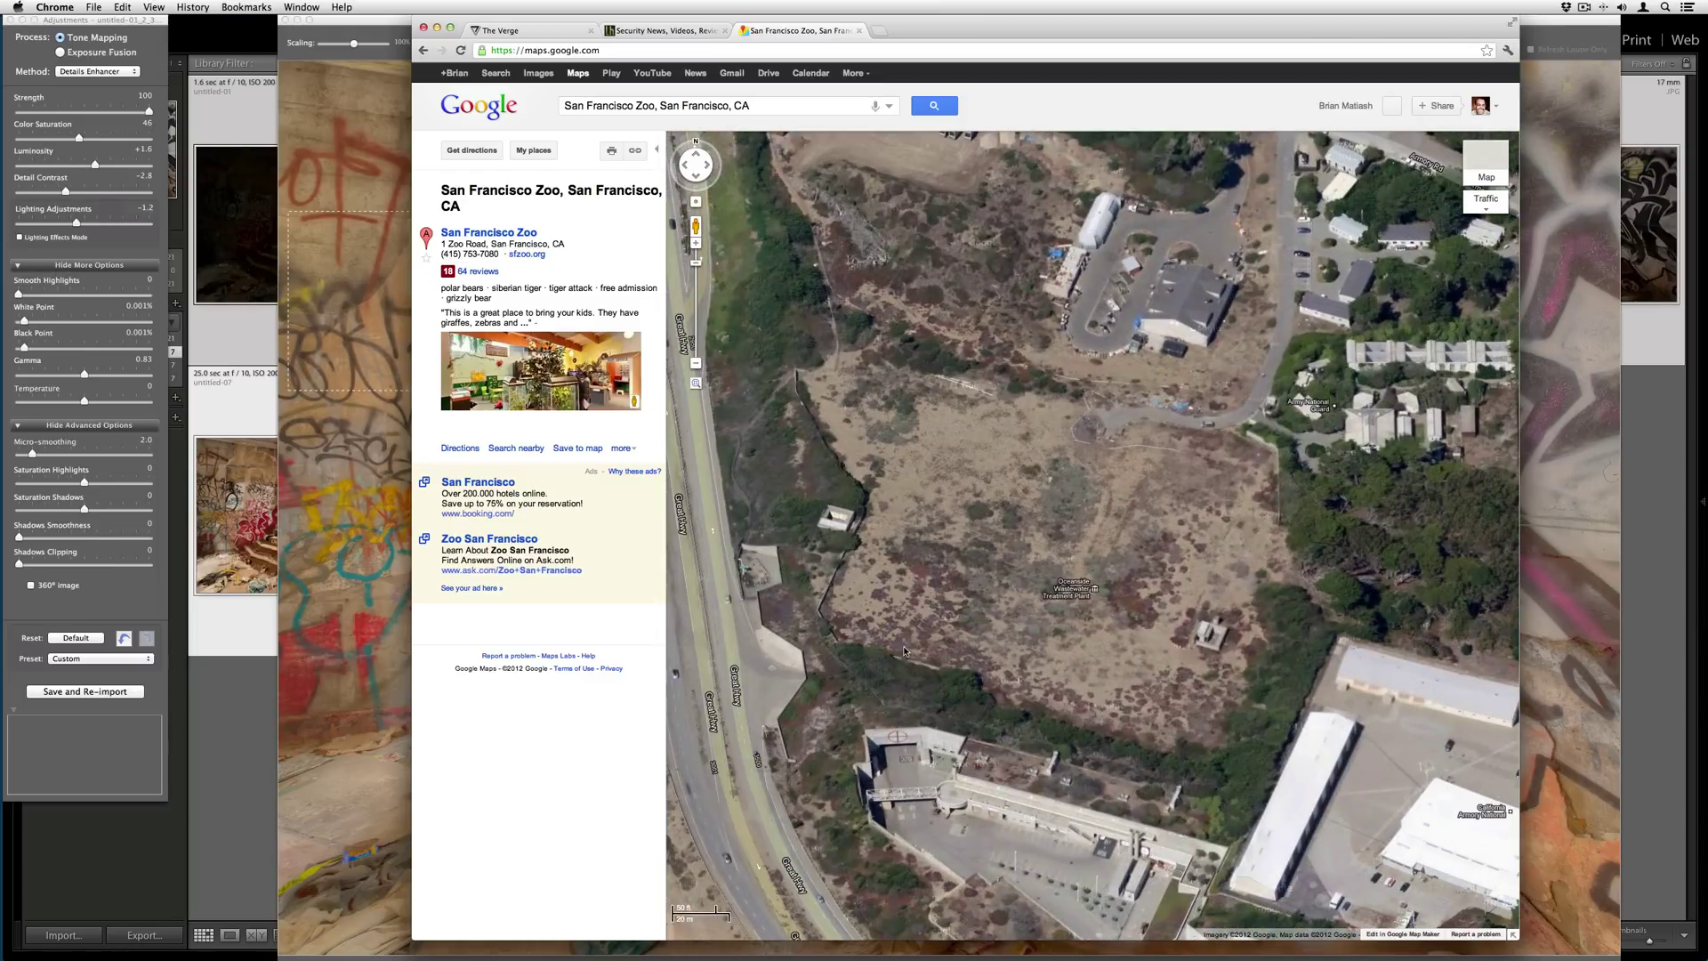
left_click_drag(906, 658, 869, 519)
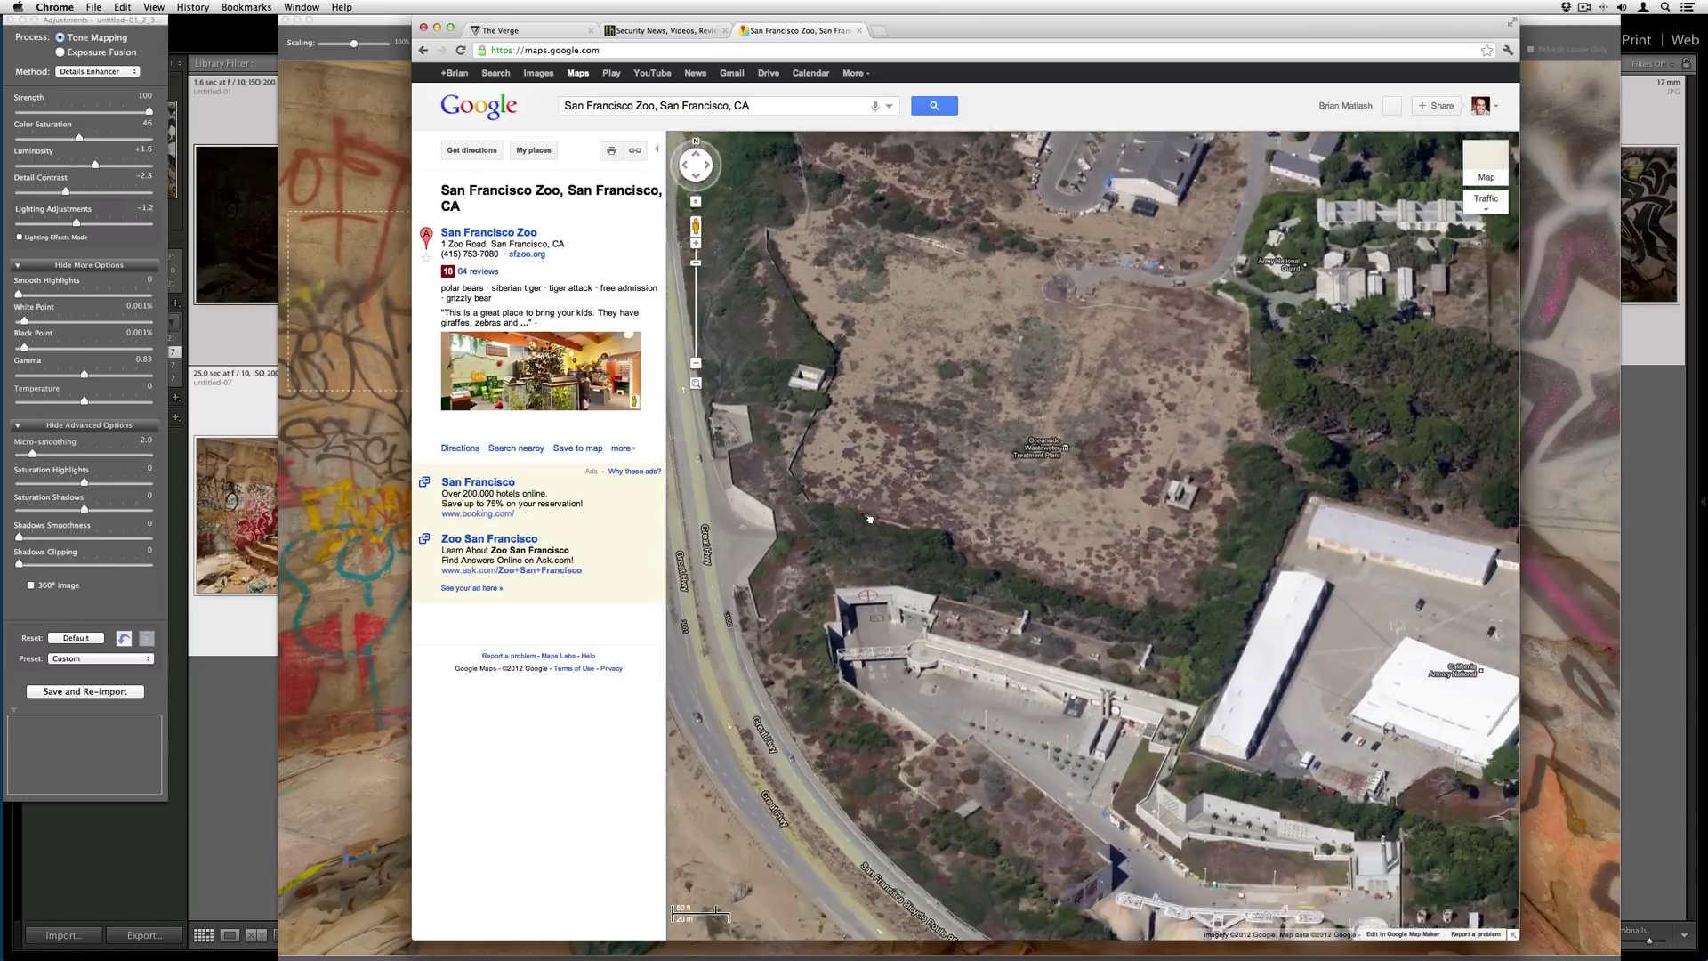
scroll(869, 518, "down", 5)
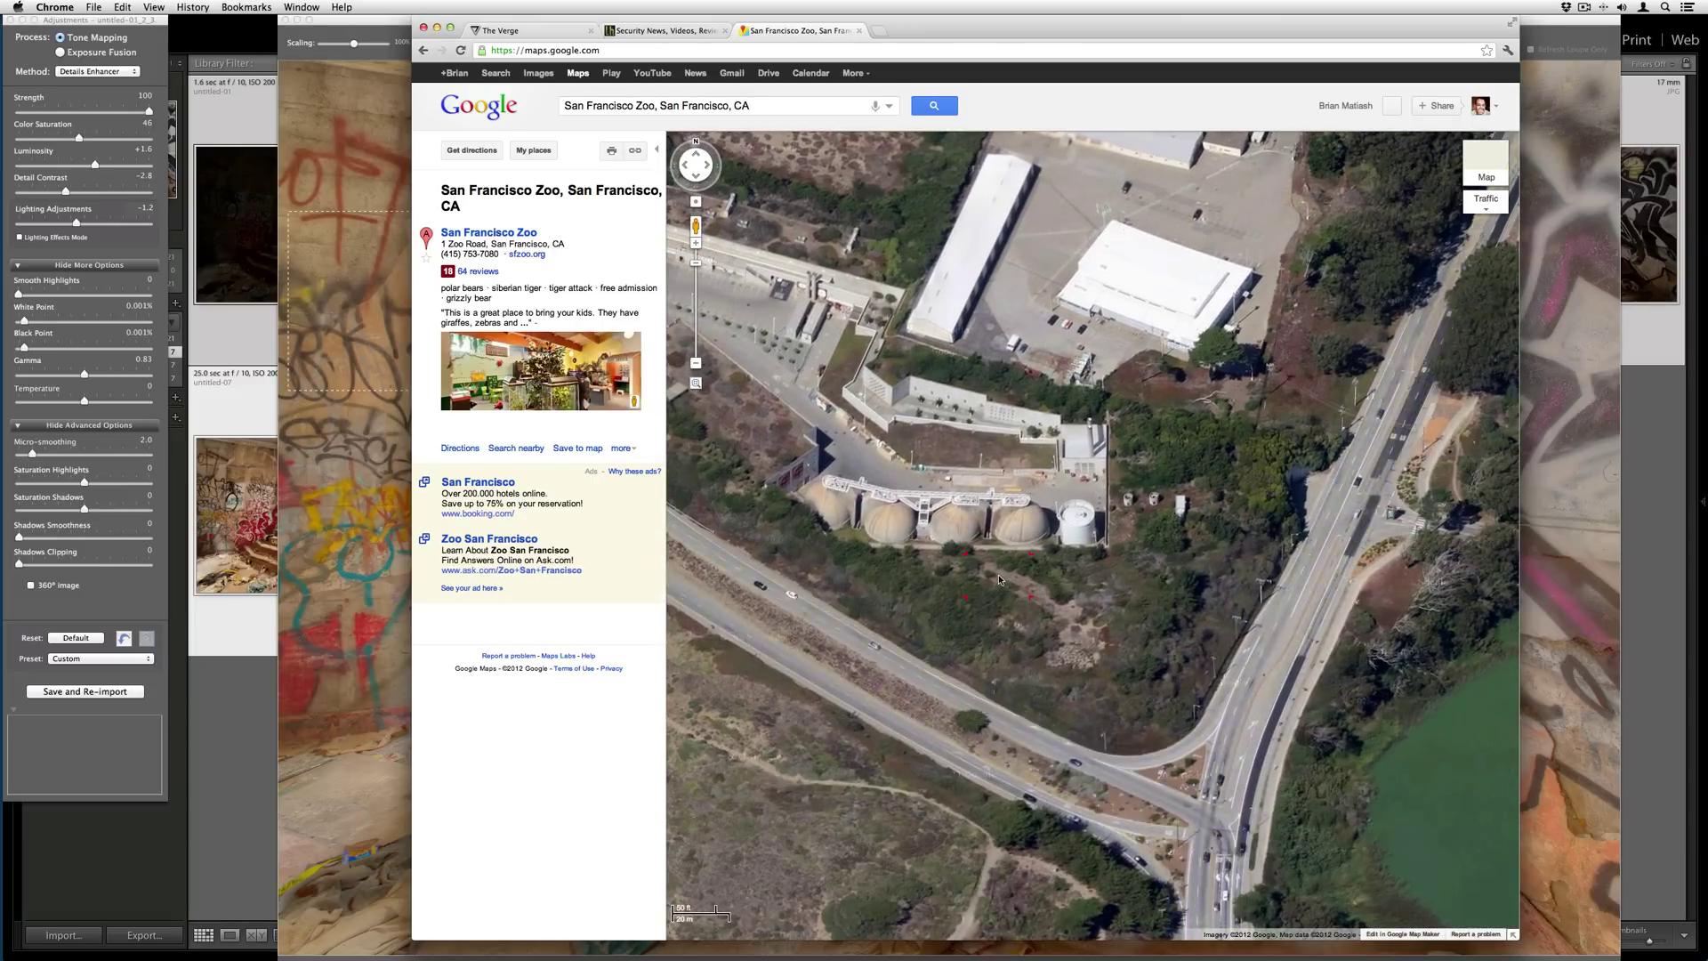
scroll(999, 580, "down", 2)
scroll(961, 534, "up", 5)
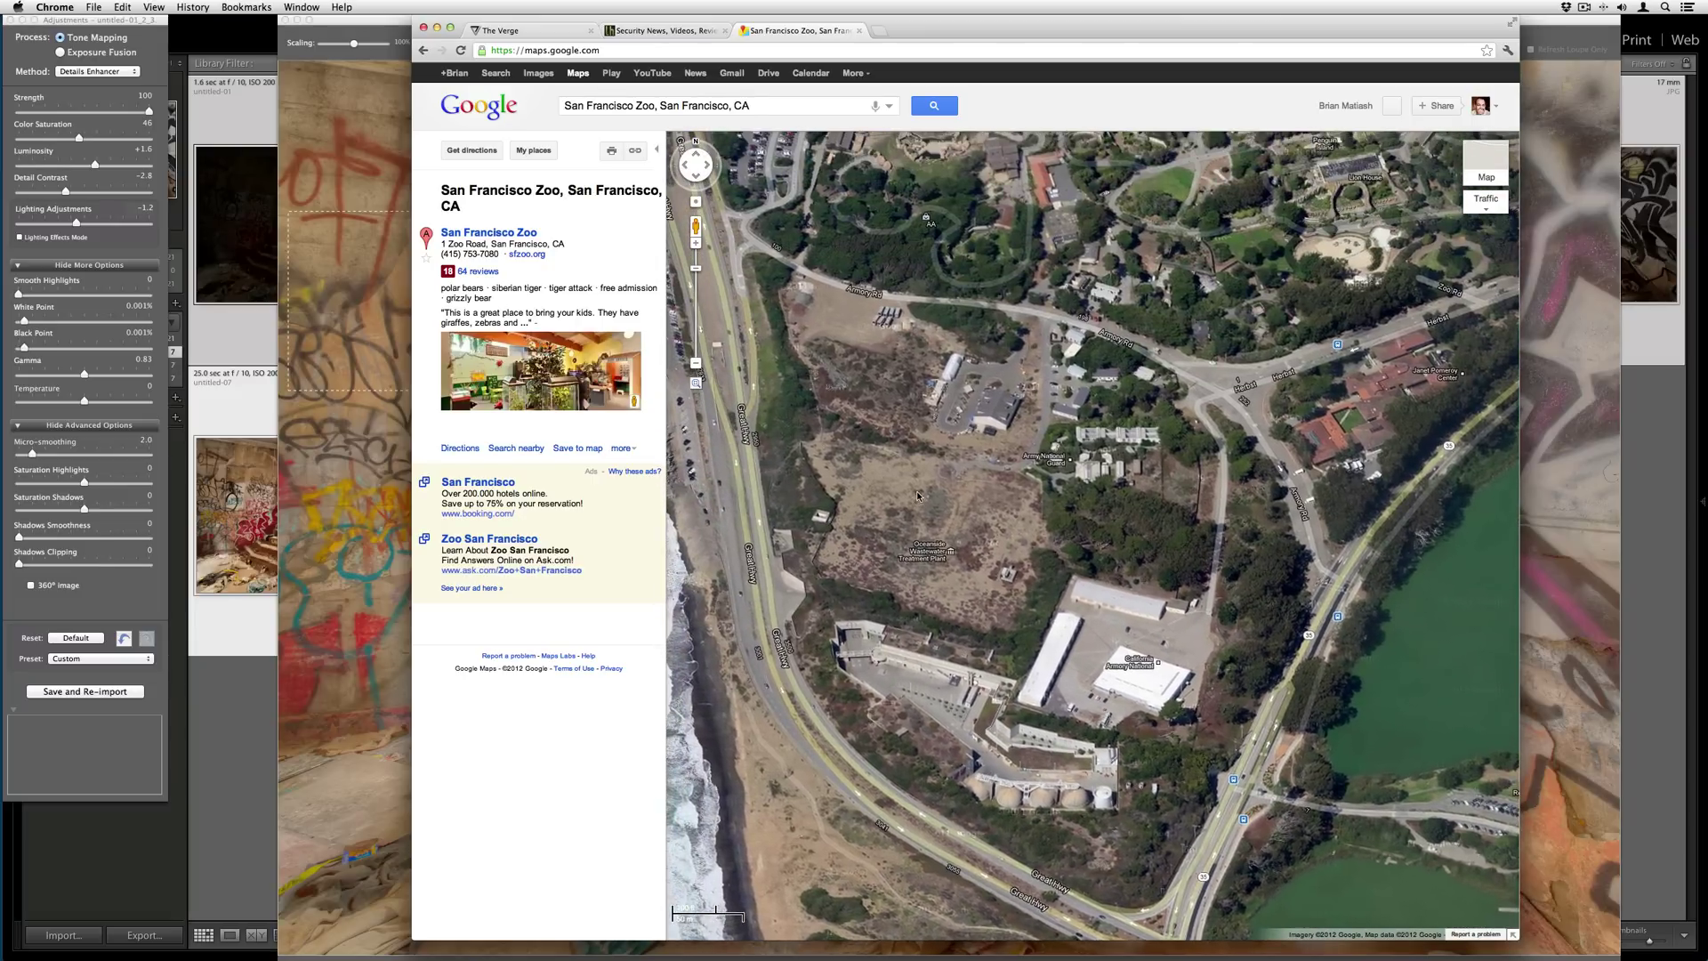
scroll(918, 495, "up", 5)
scroll(966, 469, "up", 5)
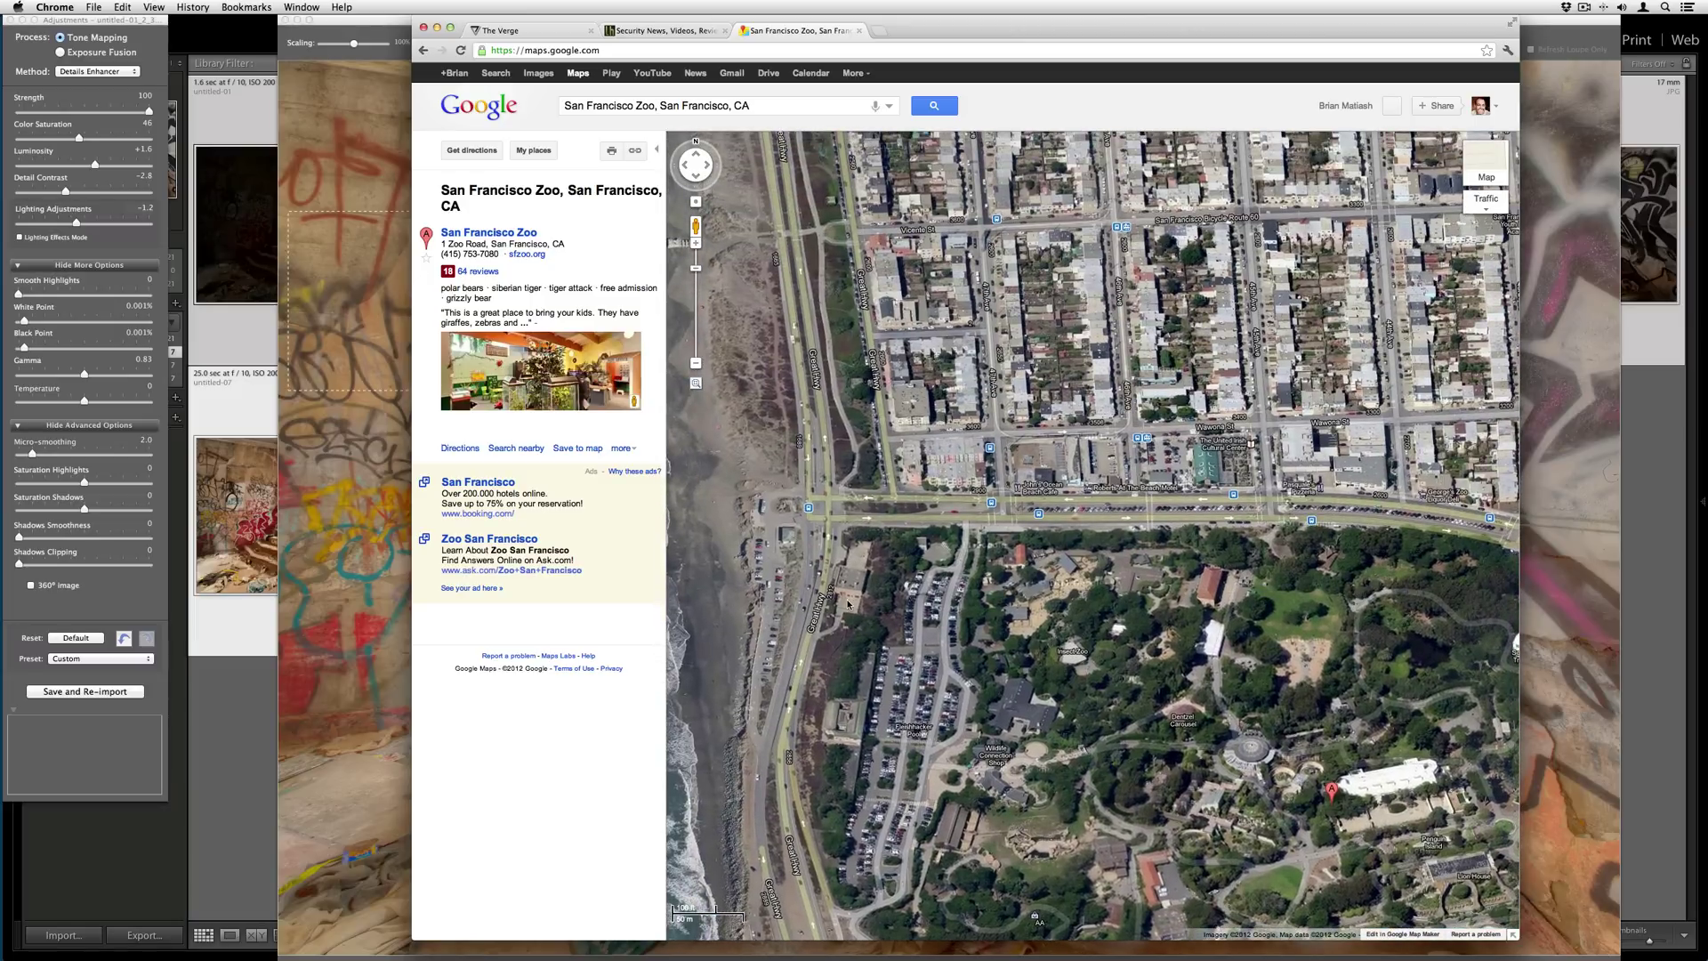
Step: Inspect the green-roofed building beside the zoo parking lot up close and from Great Highway in Street View
scroll(848, 604, "up", 3)
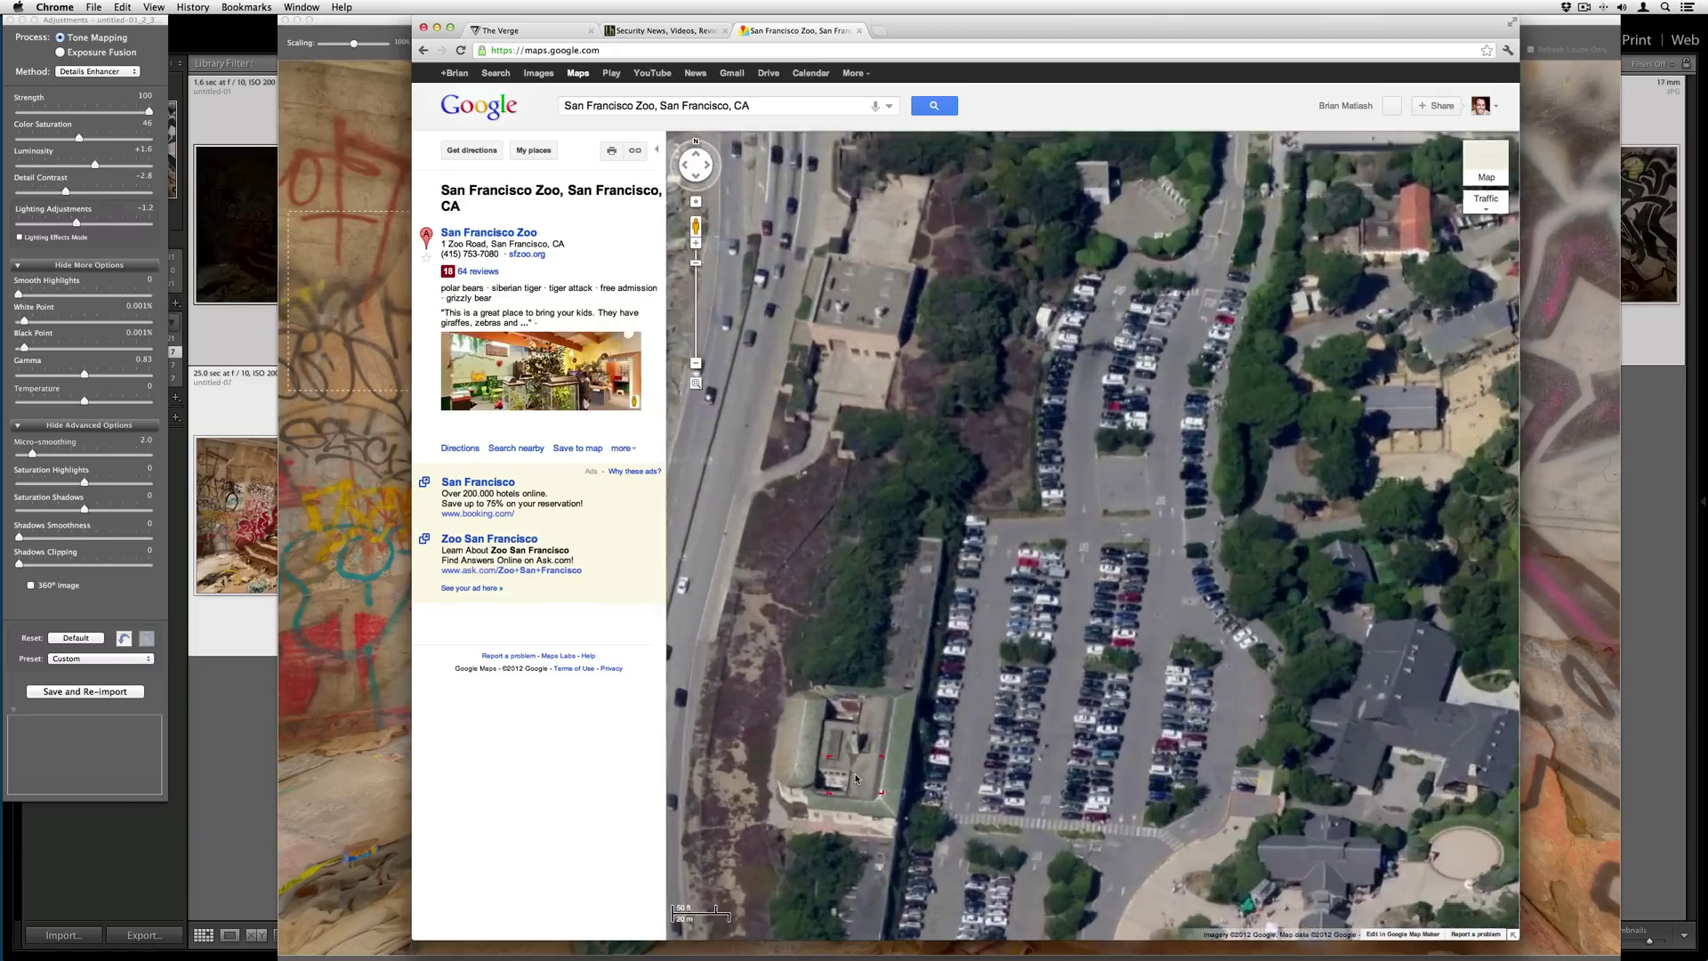
scroll(856, 779, "up", 3)
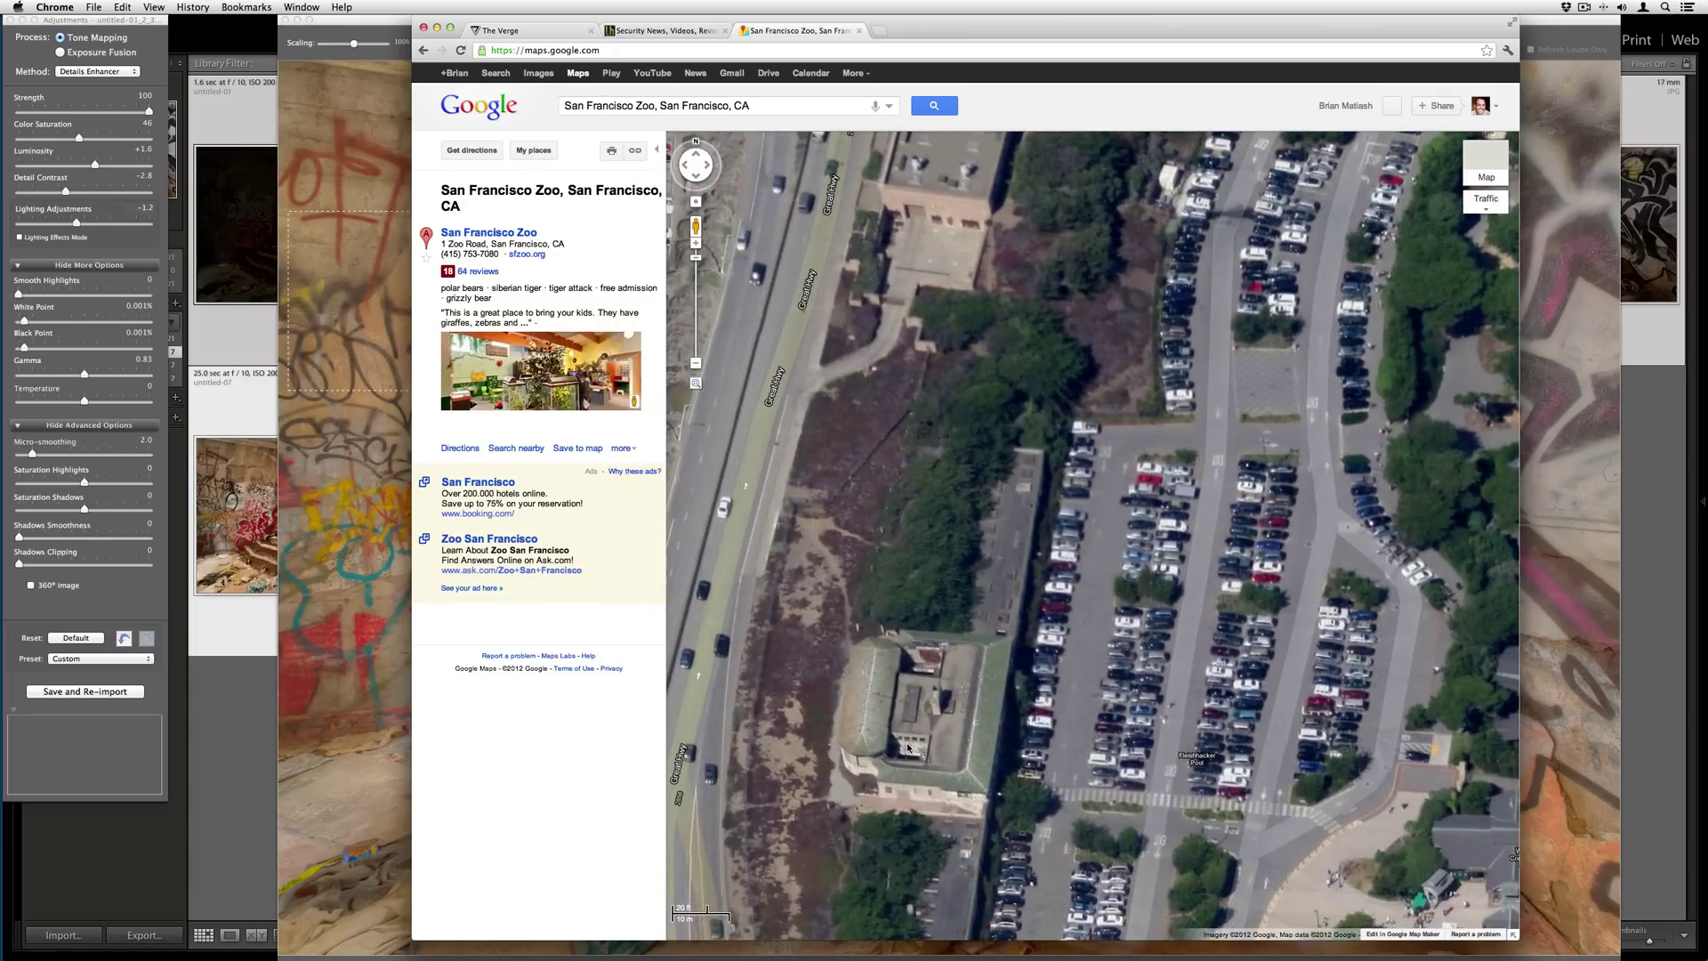
scroll(907, 747, "up", 3)
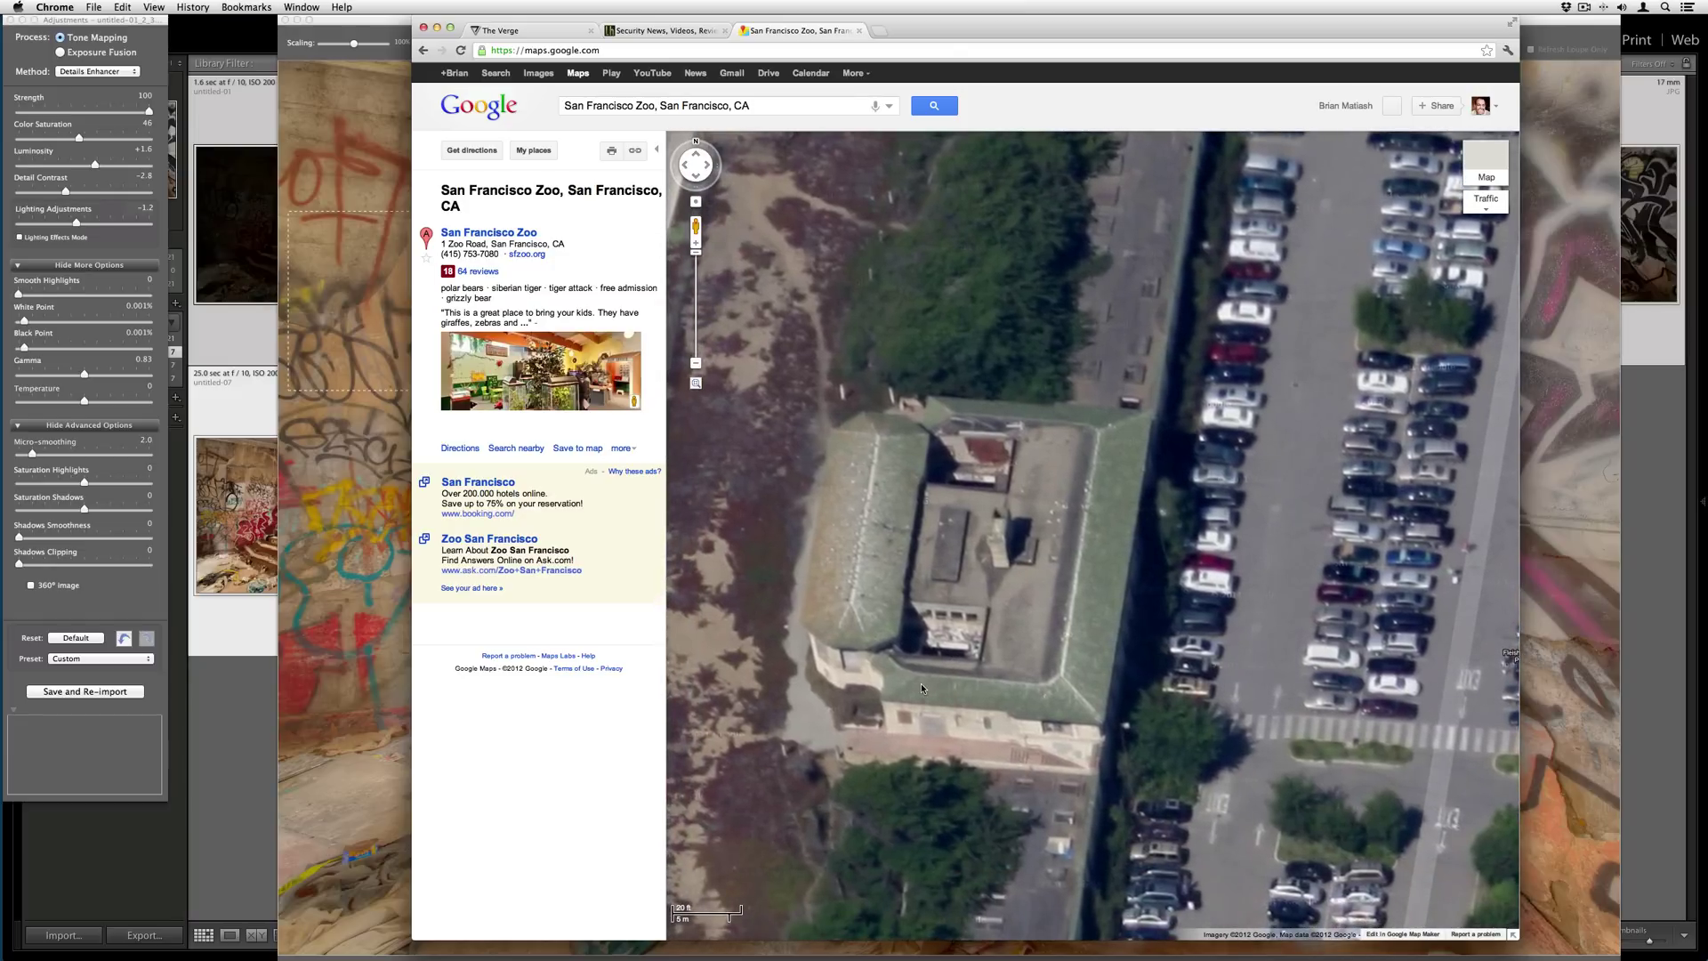
scroll(925, 676, "up", 2)
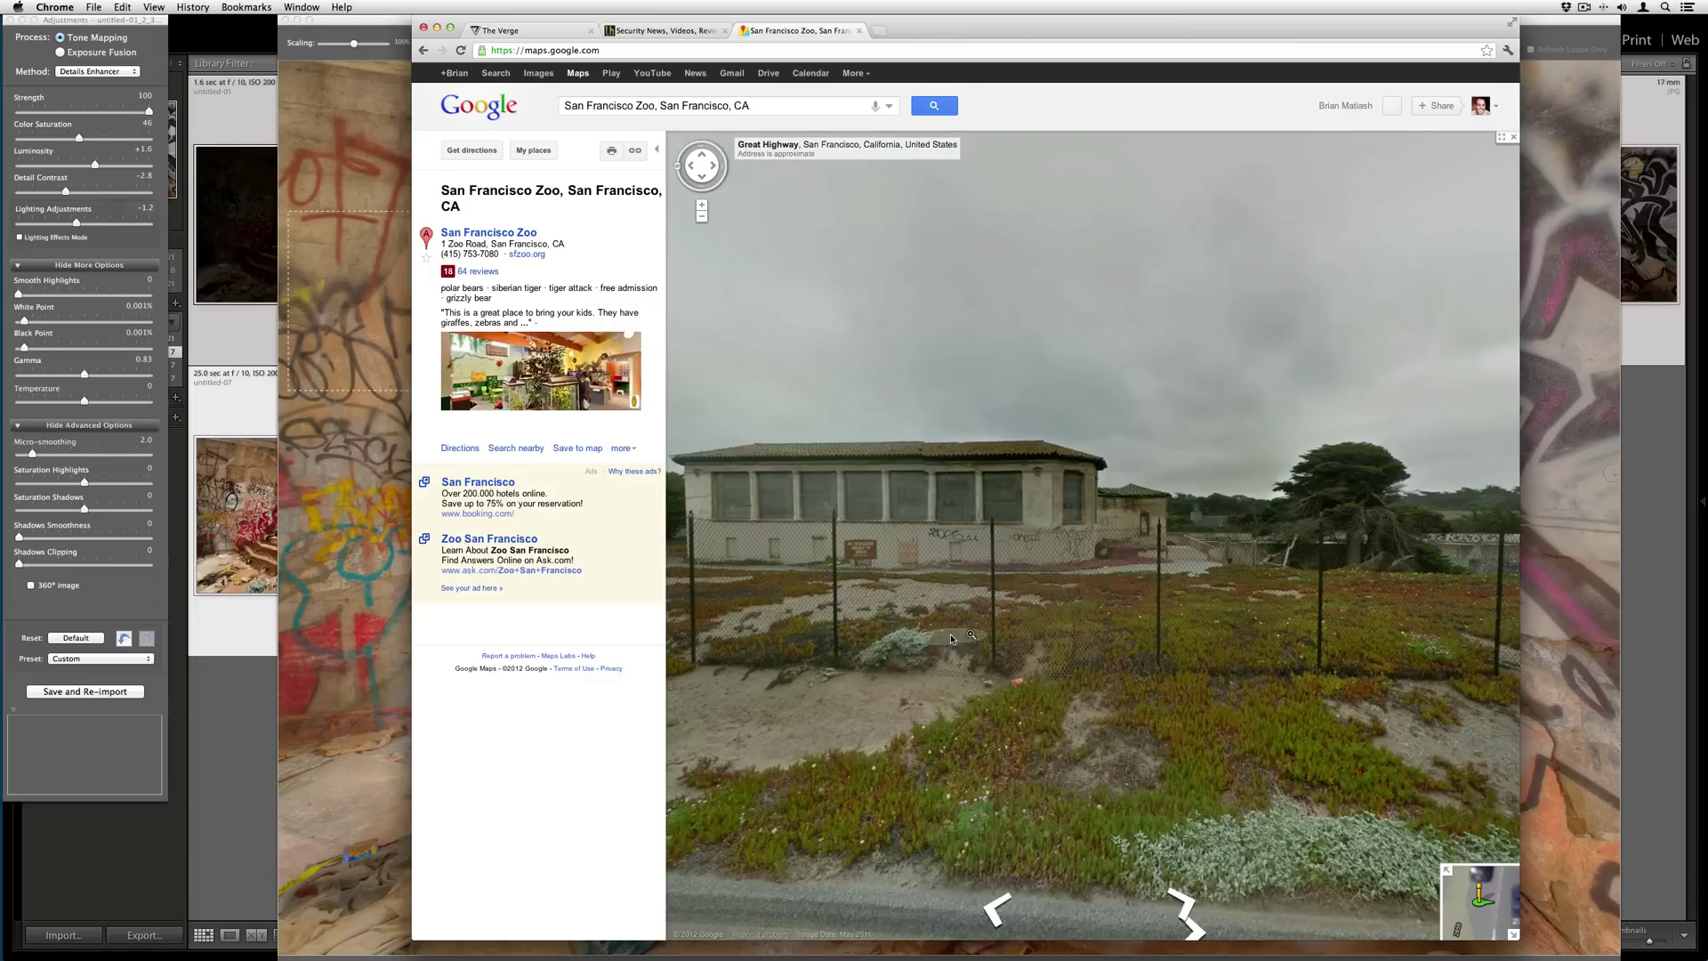
left_click_drag(979, 495, 1092, 495)
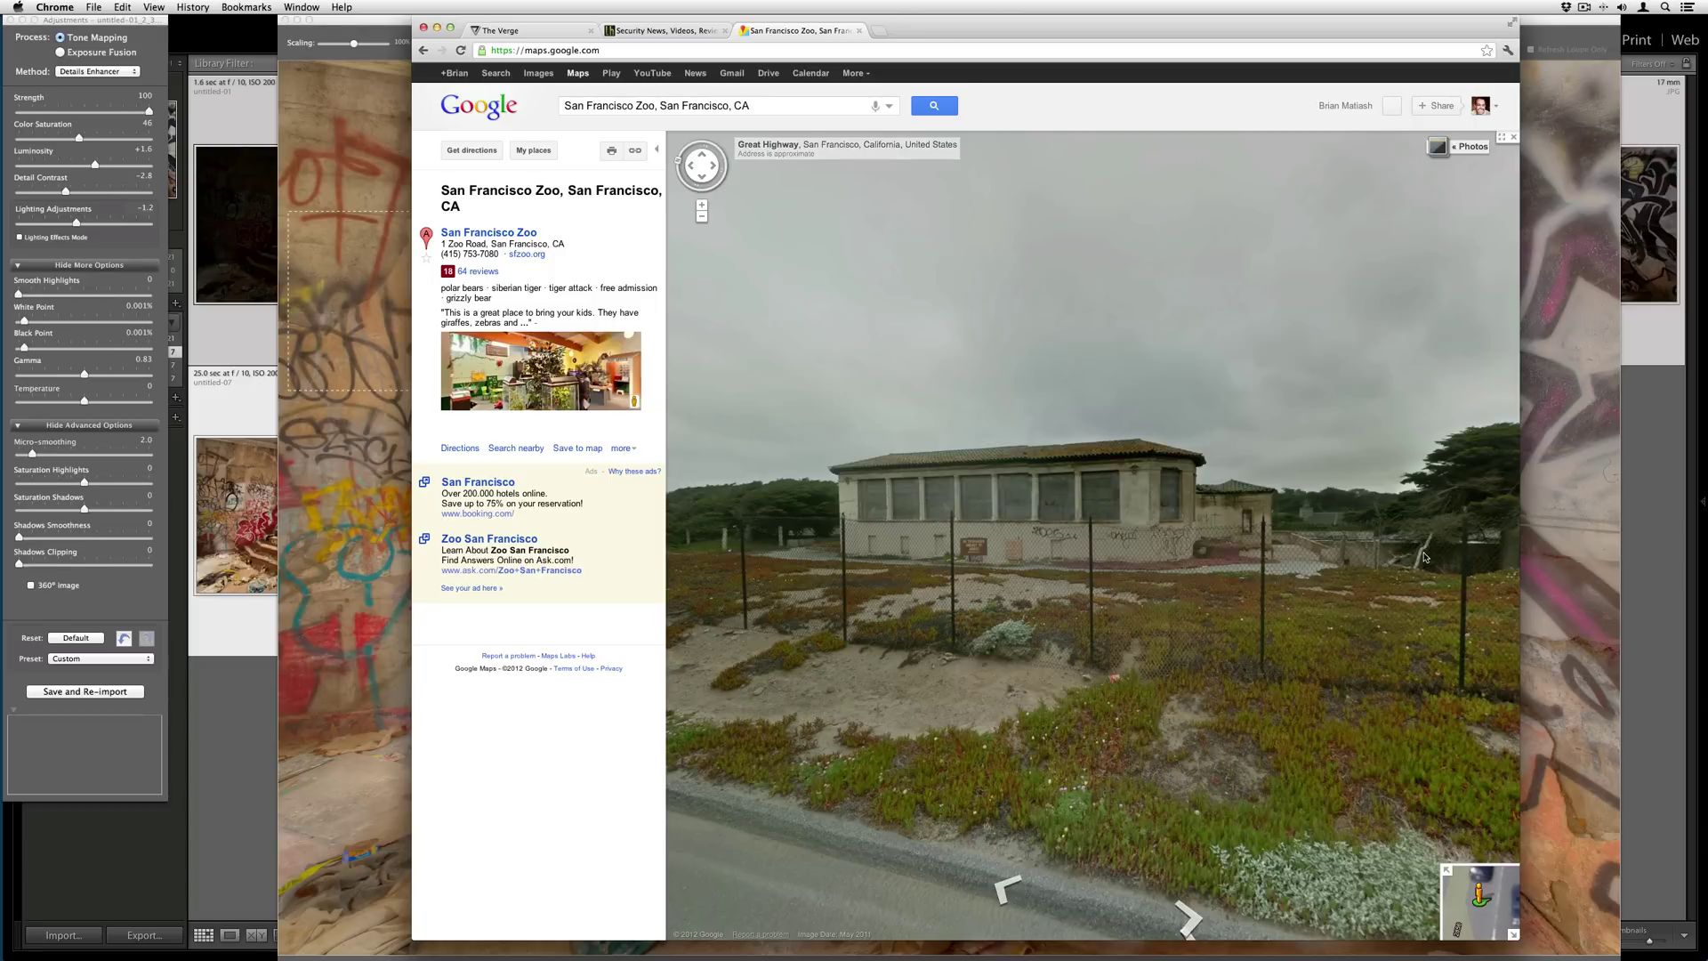
Step: Finish viewing the building in Street View, put the browser away, and save and re-import the tone-mapped staircase image into Lightroom
left_click(1024, 511)
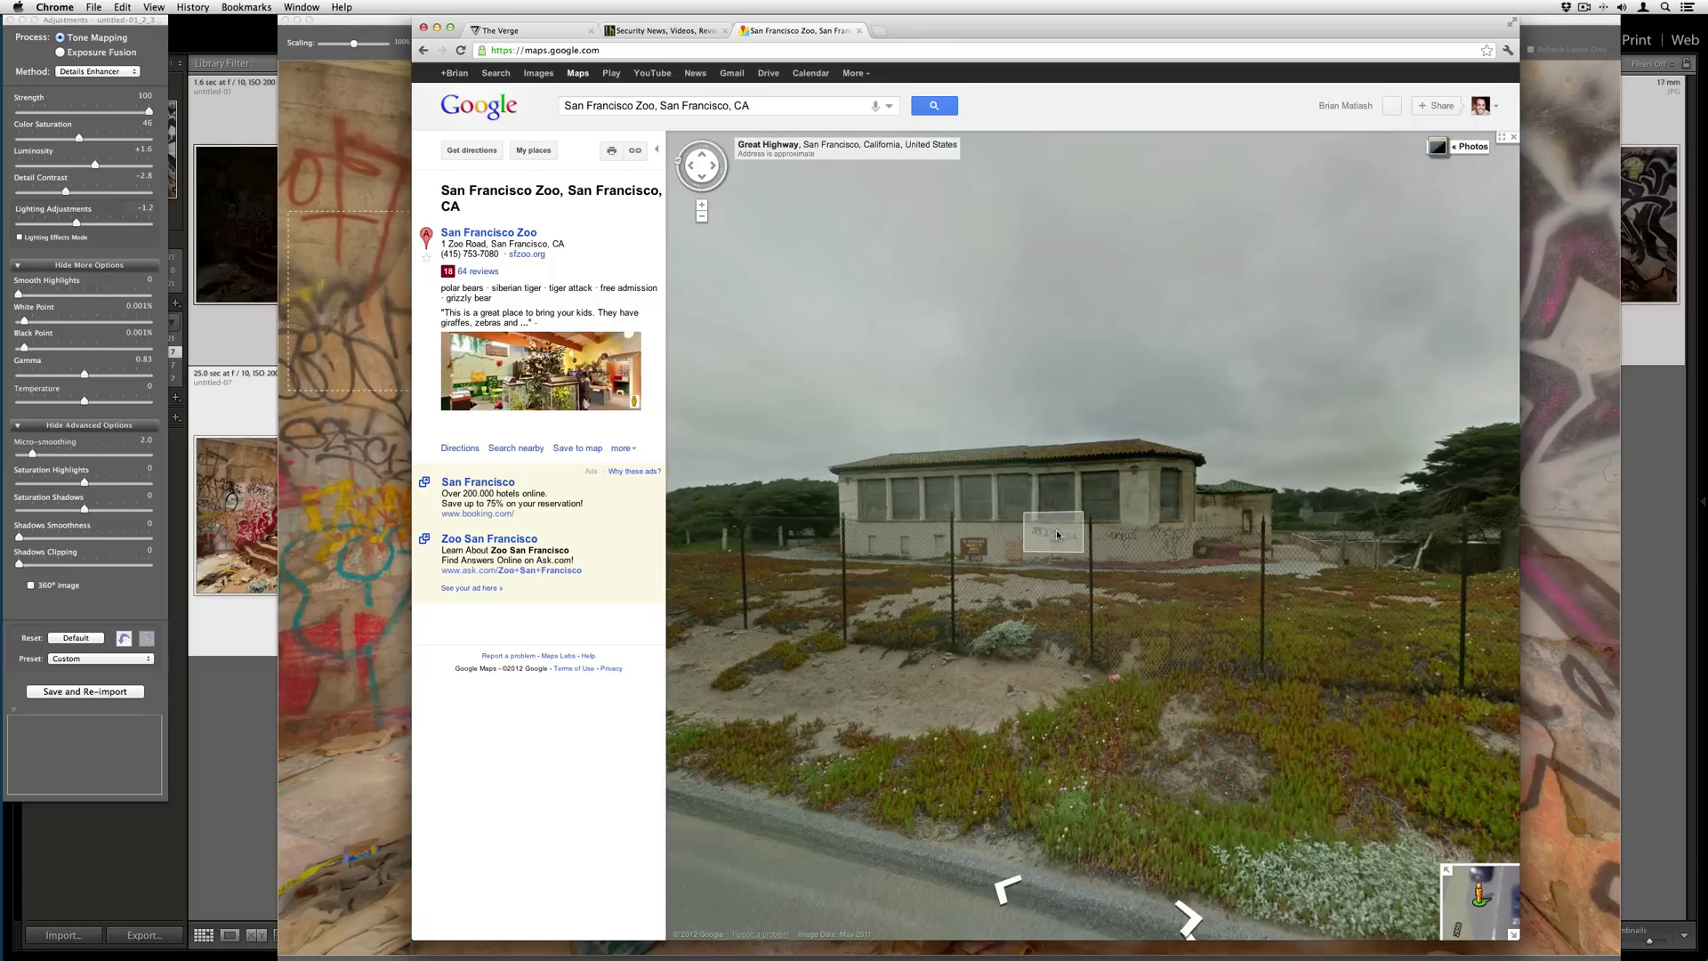
left_click_drag(1305, 570, 1098, 489)
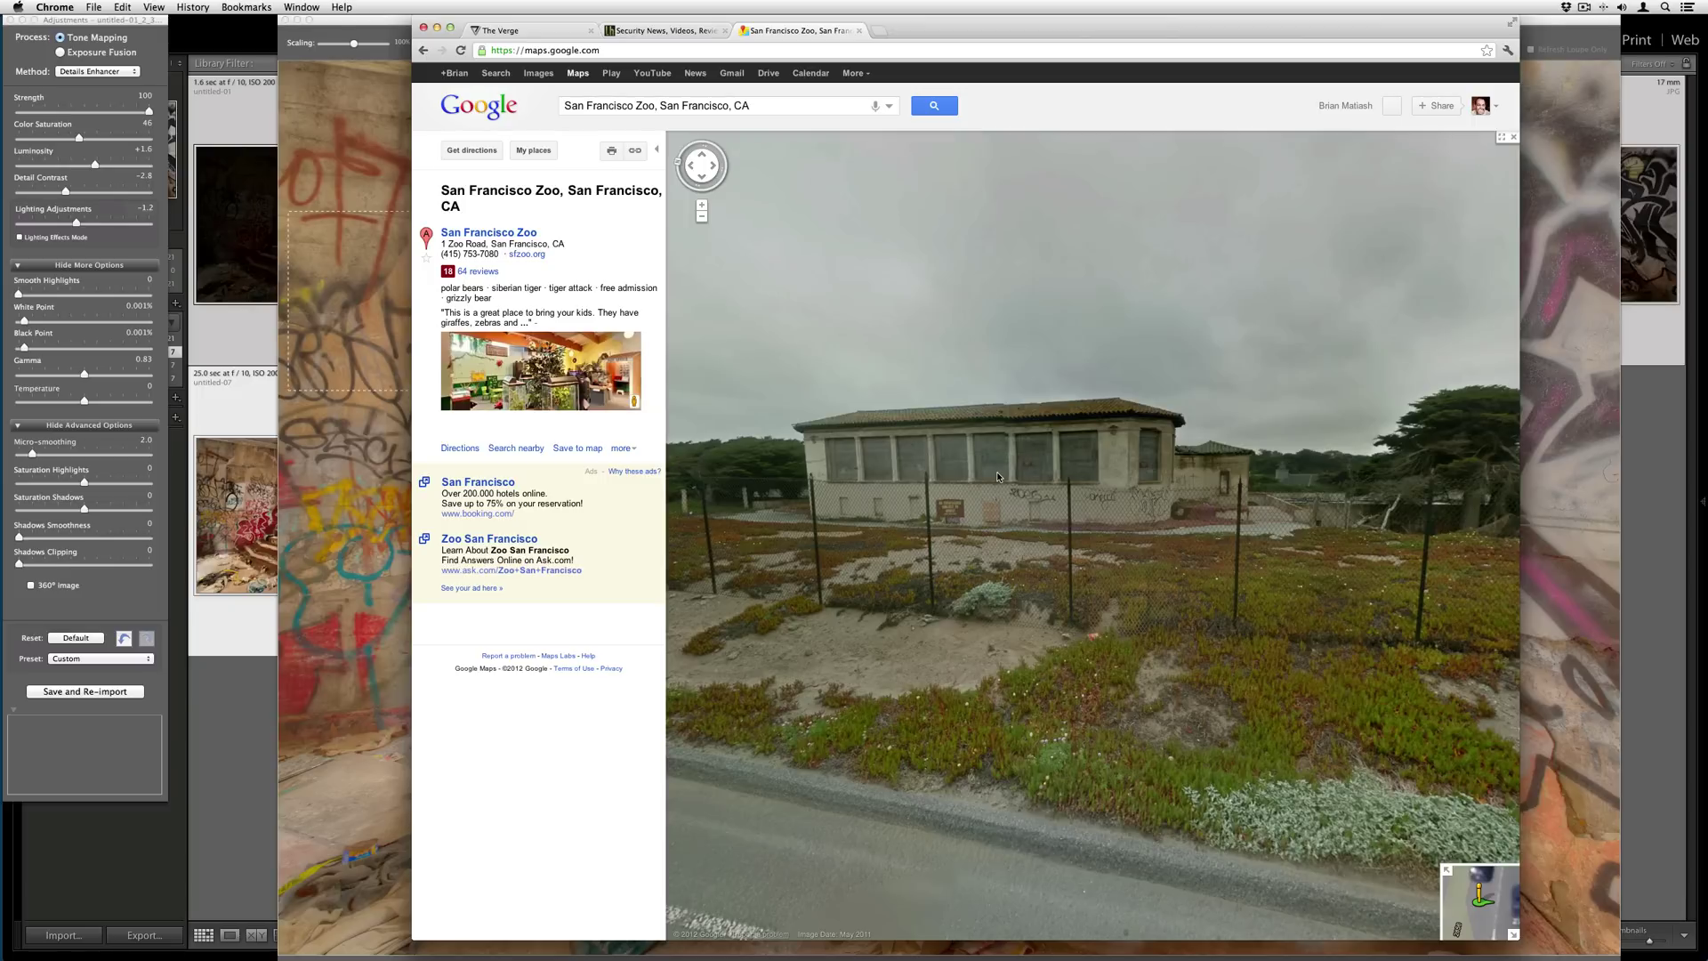
double_click(1097, 37)
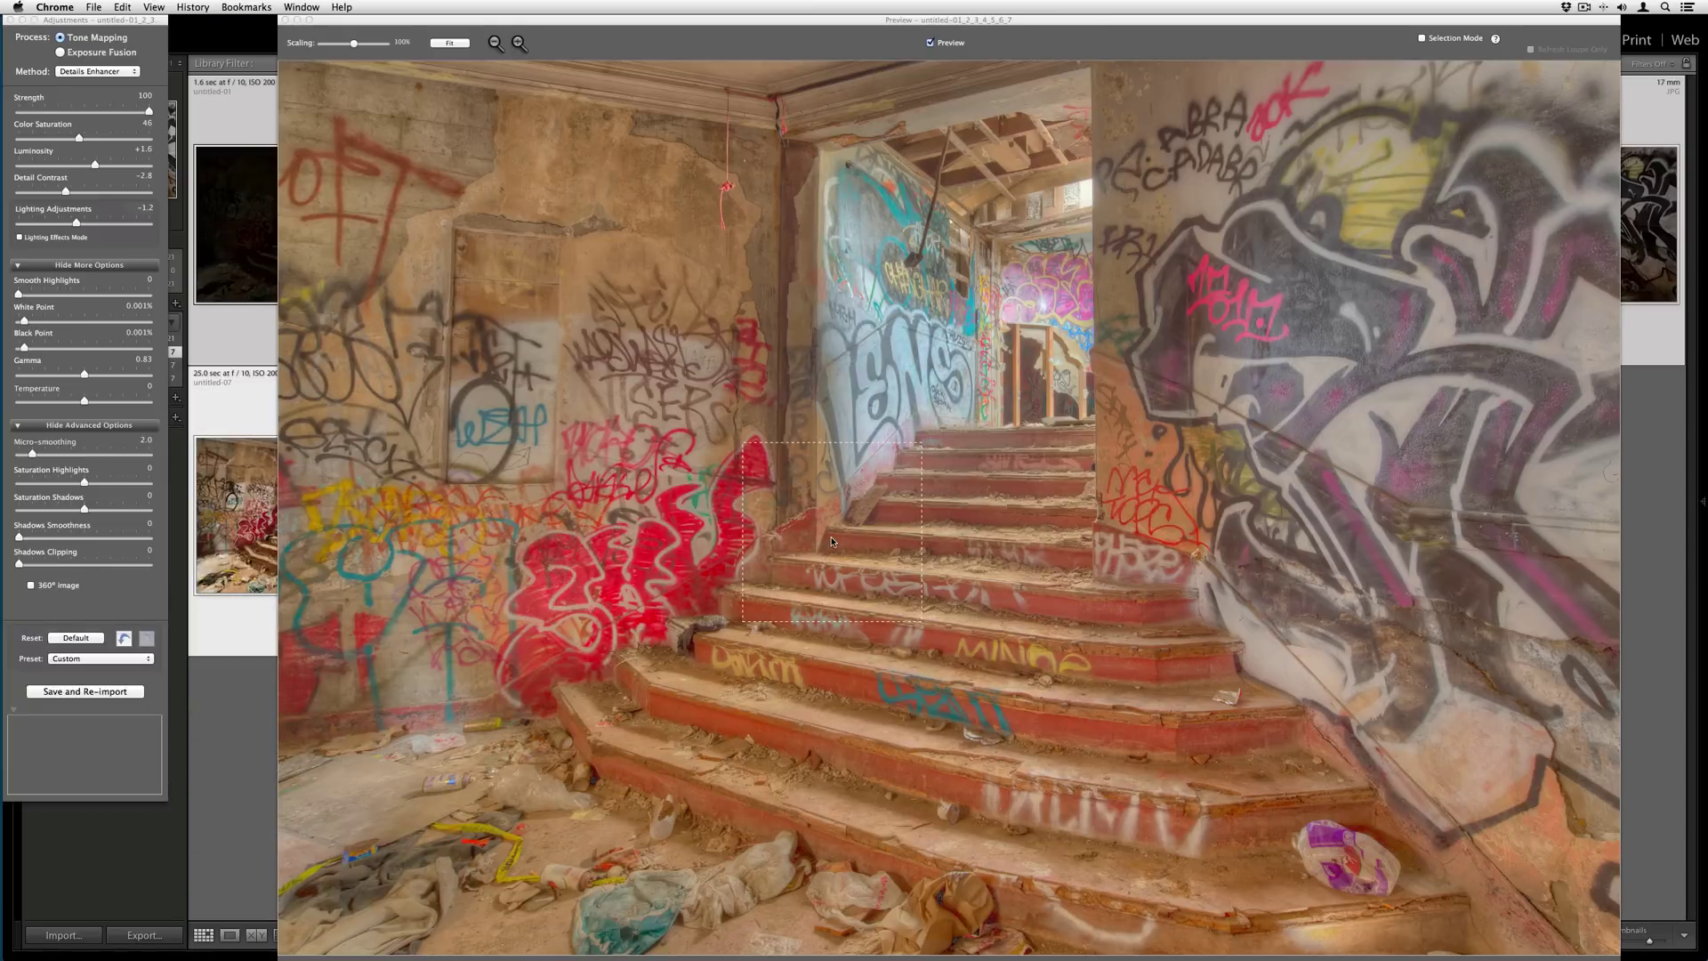
left_click(130, 692)
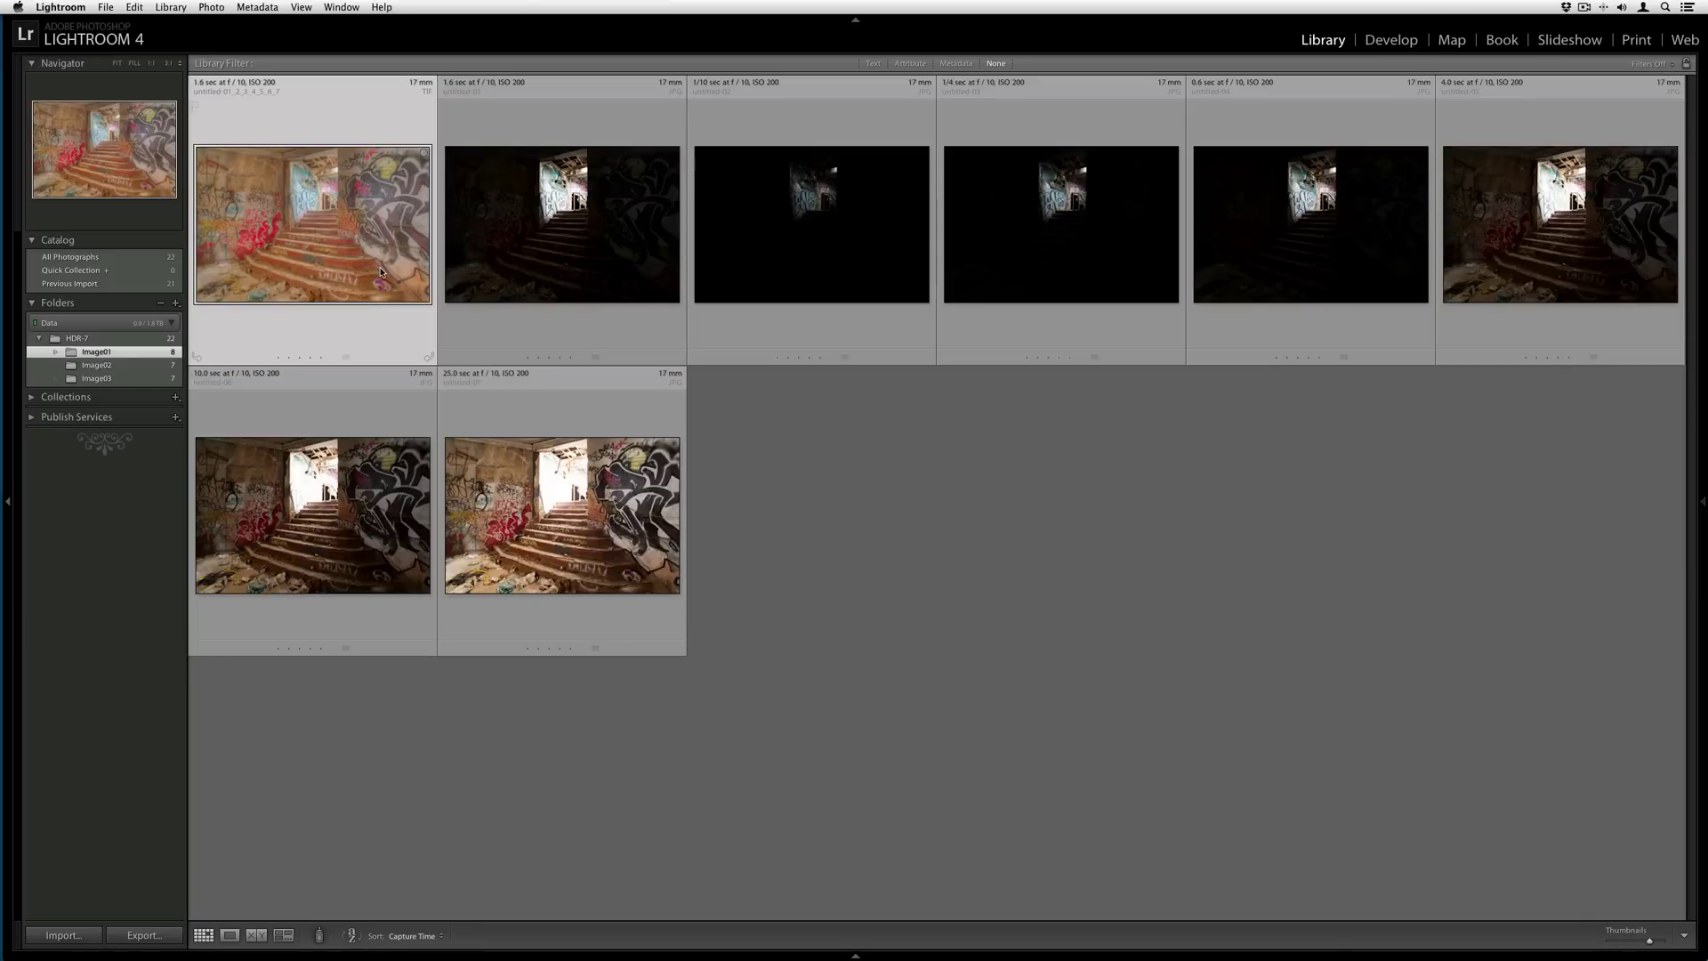
Step: Compare the tone-mapped image side by side with the 25.0-second exposure, inspecting the bright doorway up close, and return to the grid
left_click(543, 487, "super")
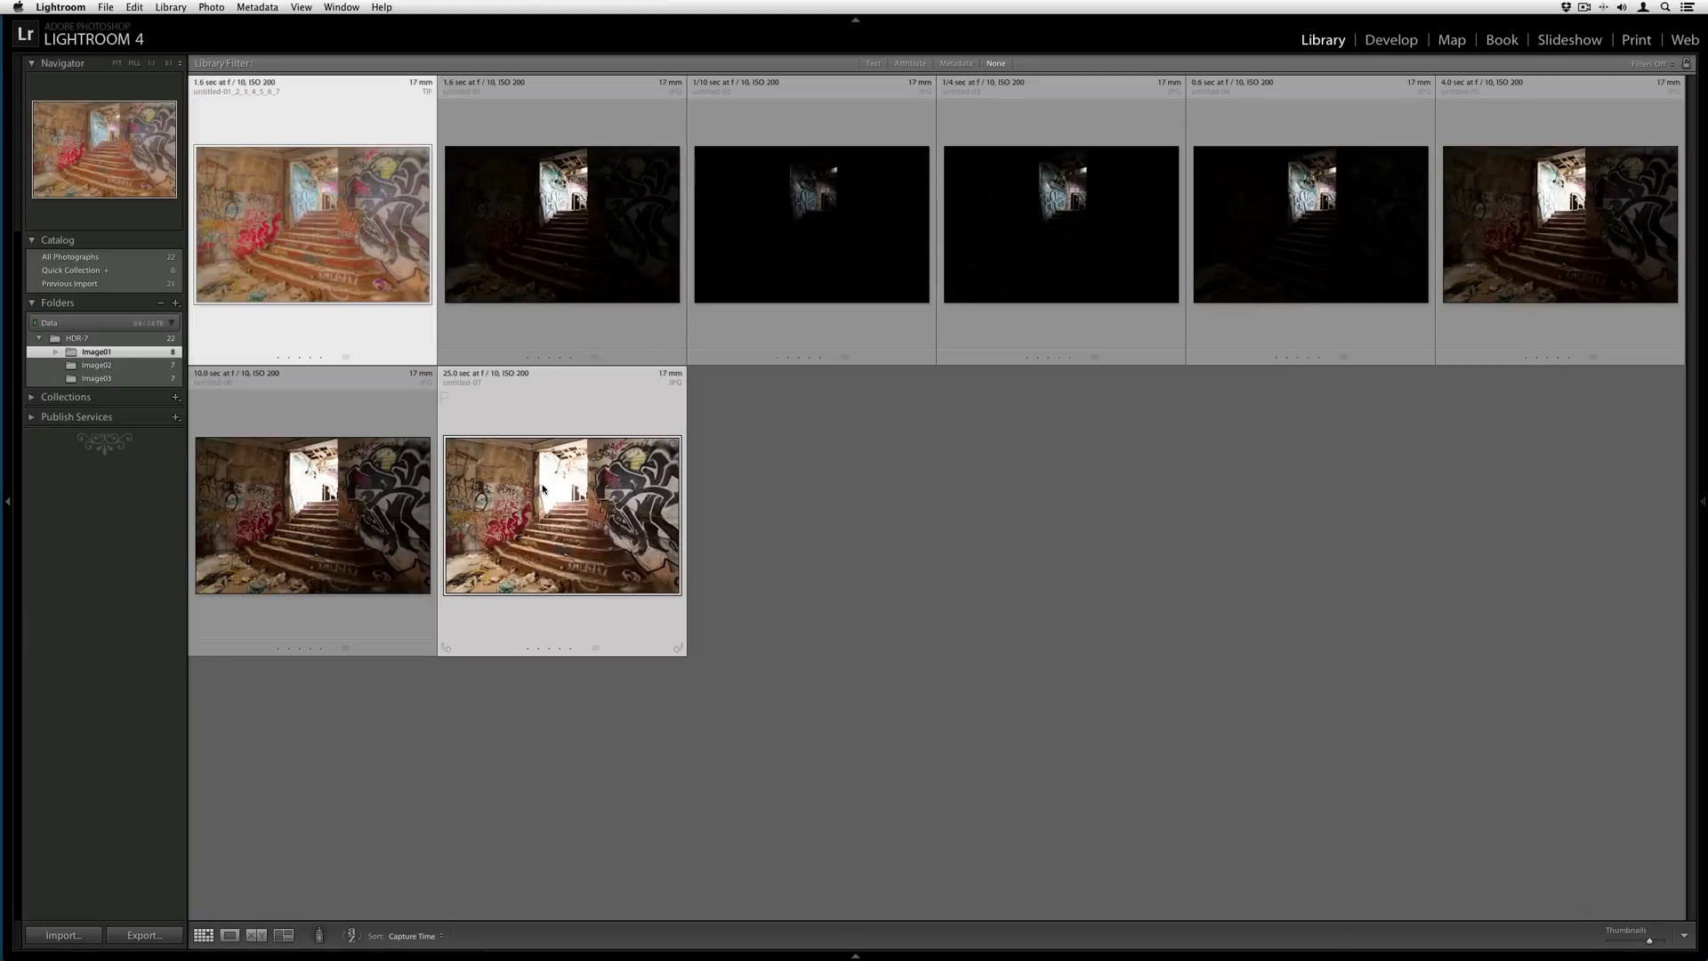
key("c")
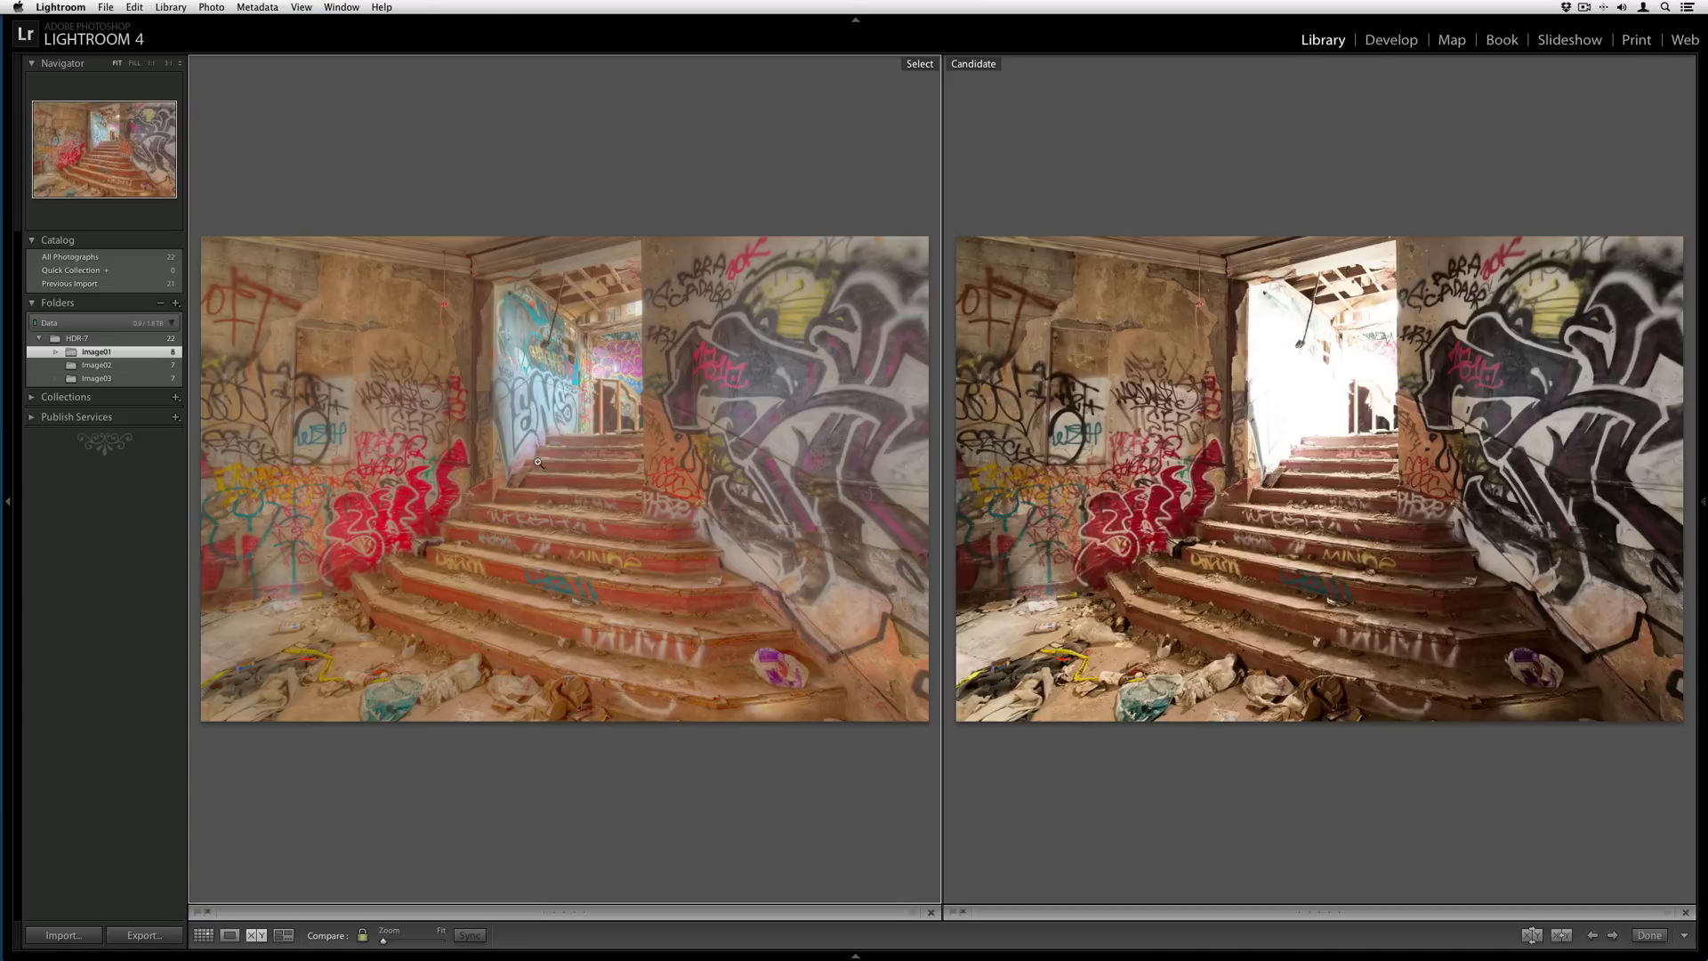
left_click(1310, 359)
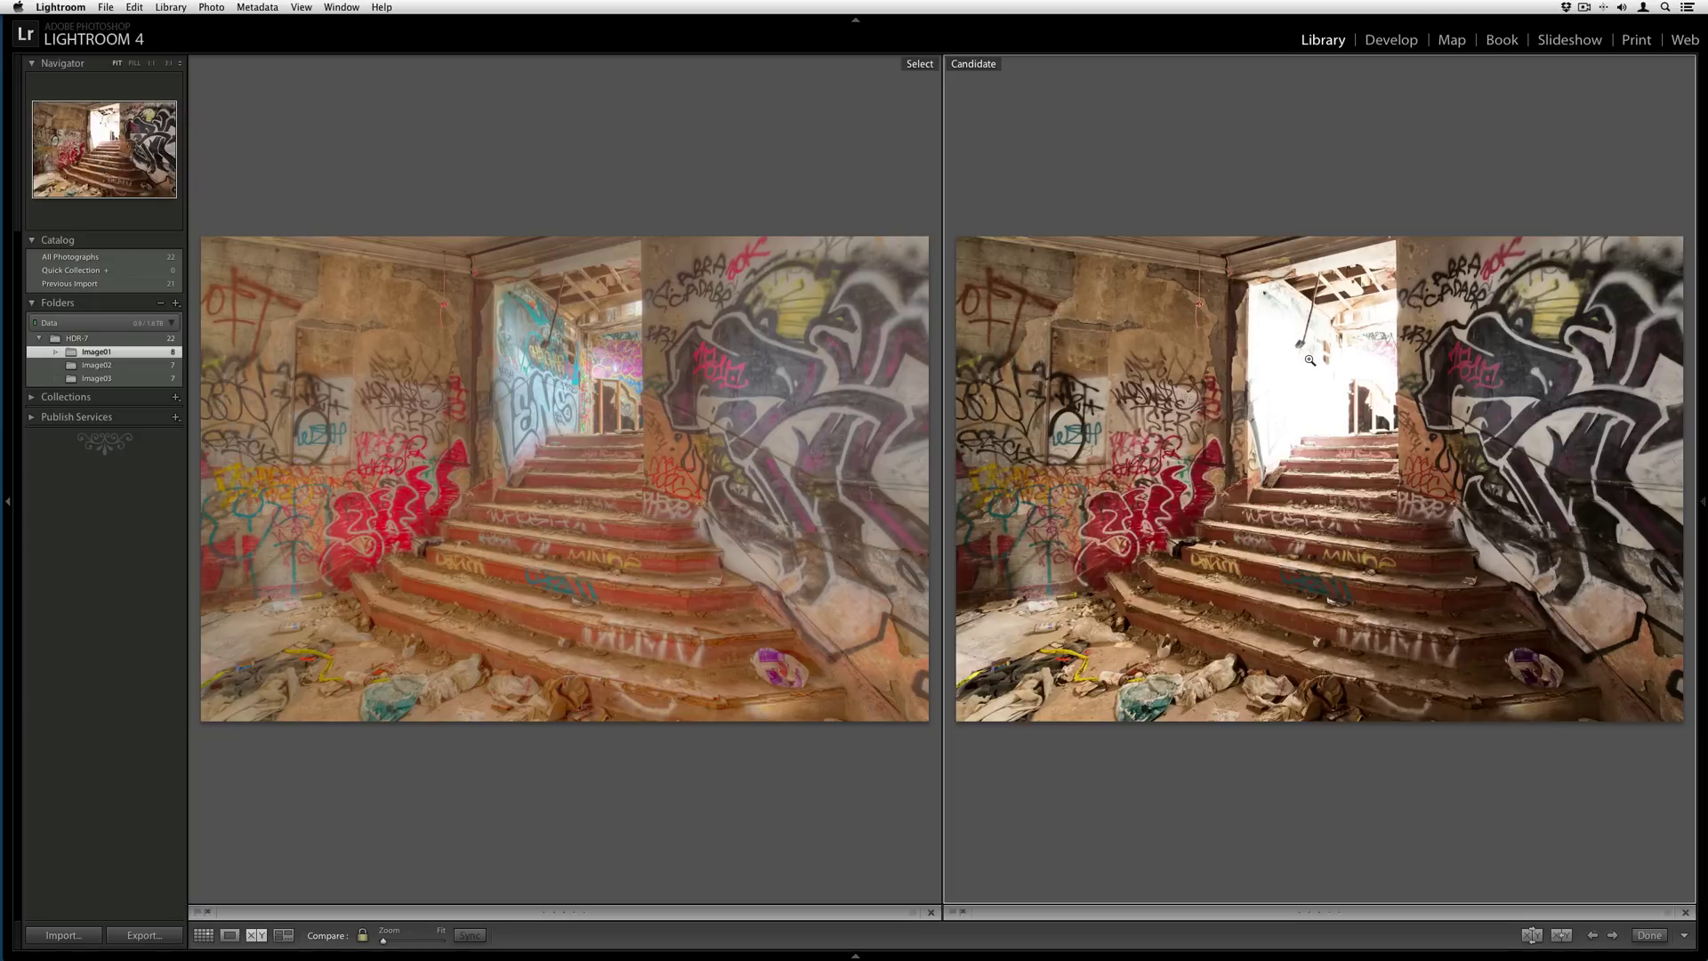
left_click(1301, 380)
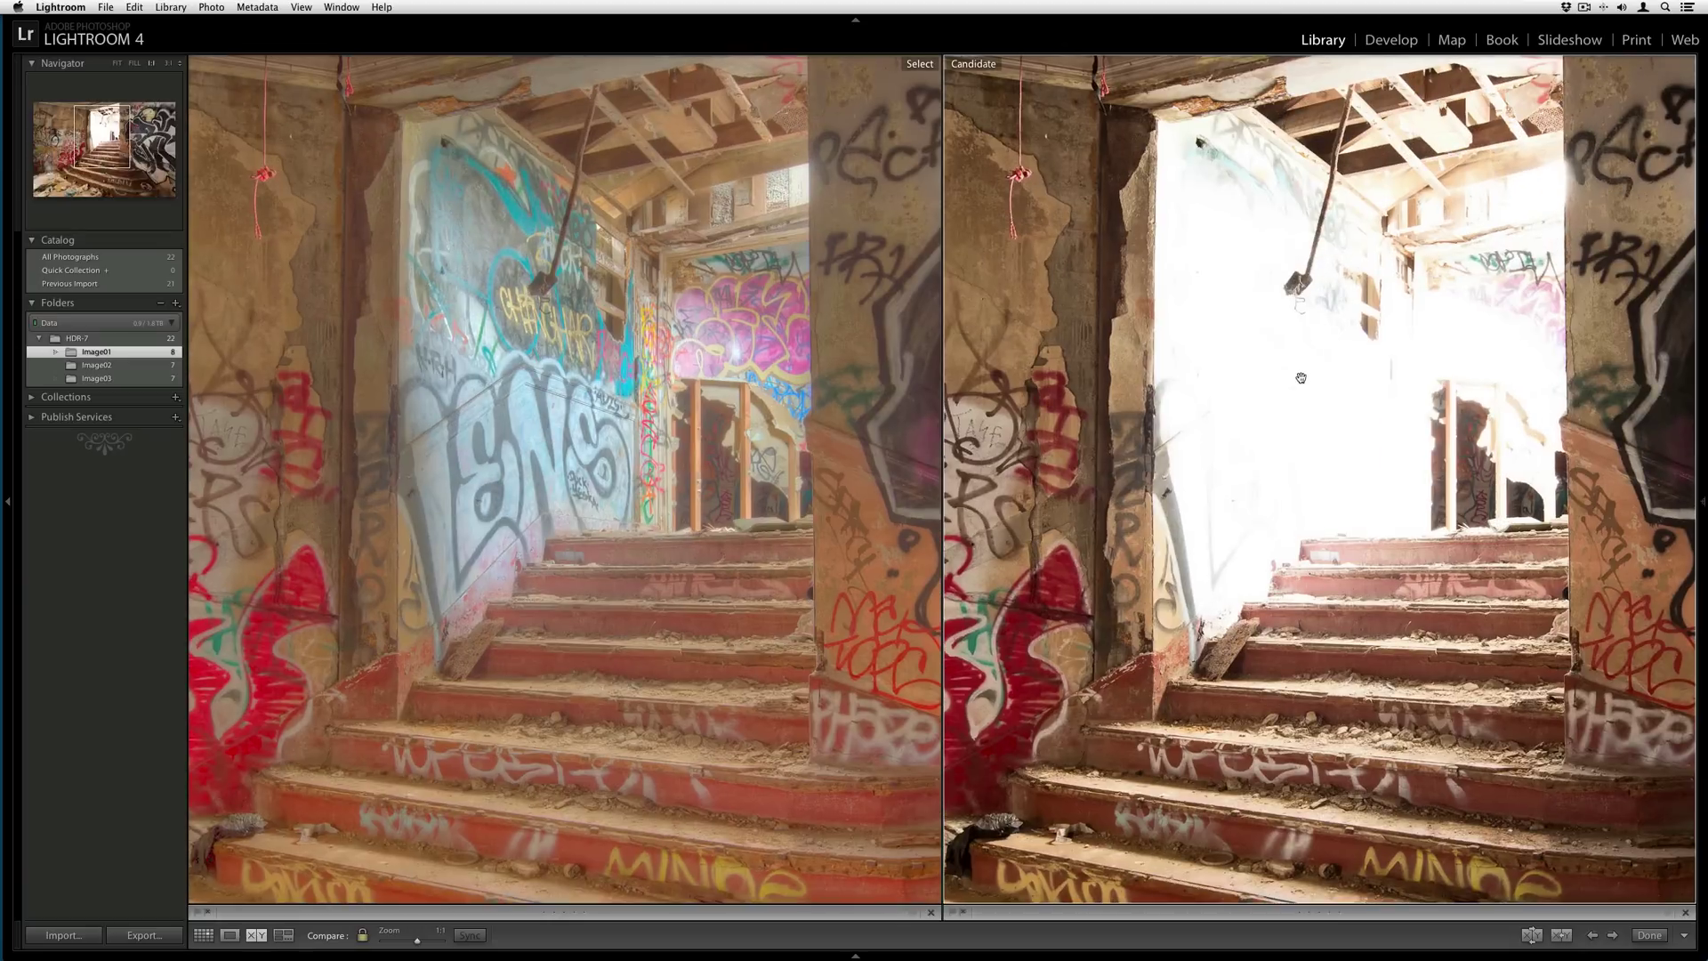
left_click_drag(1301, 378, 1165, 470)
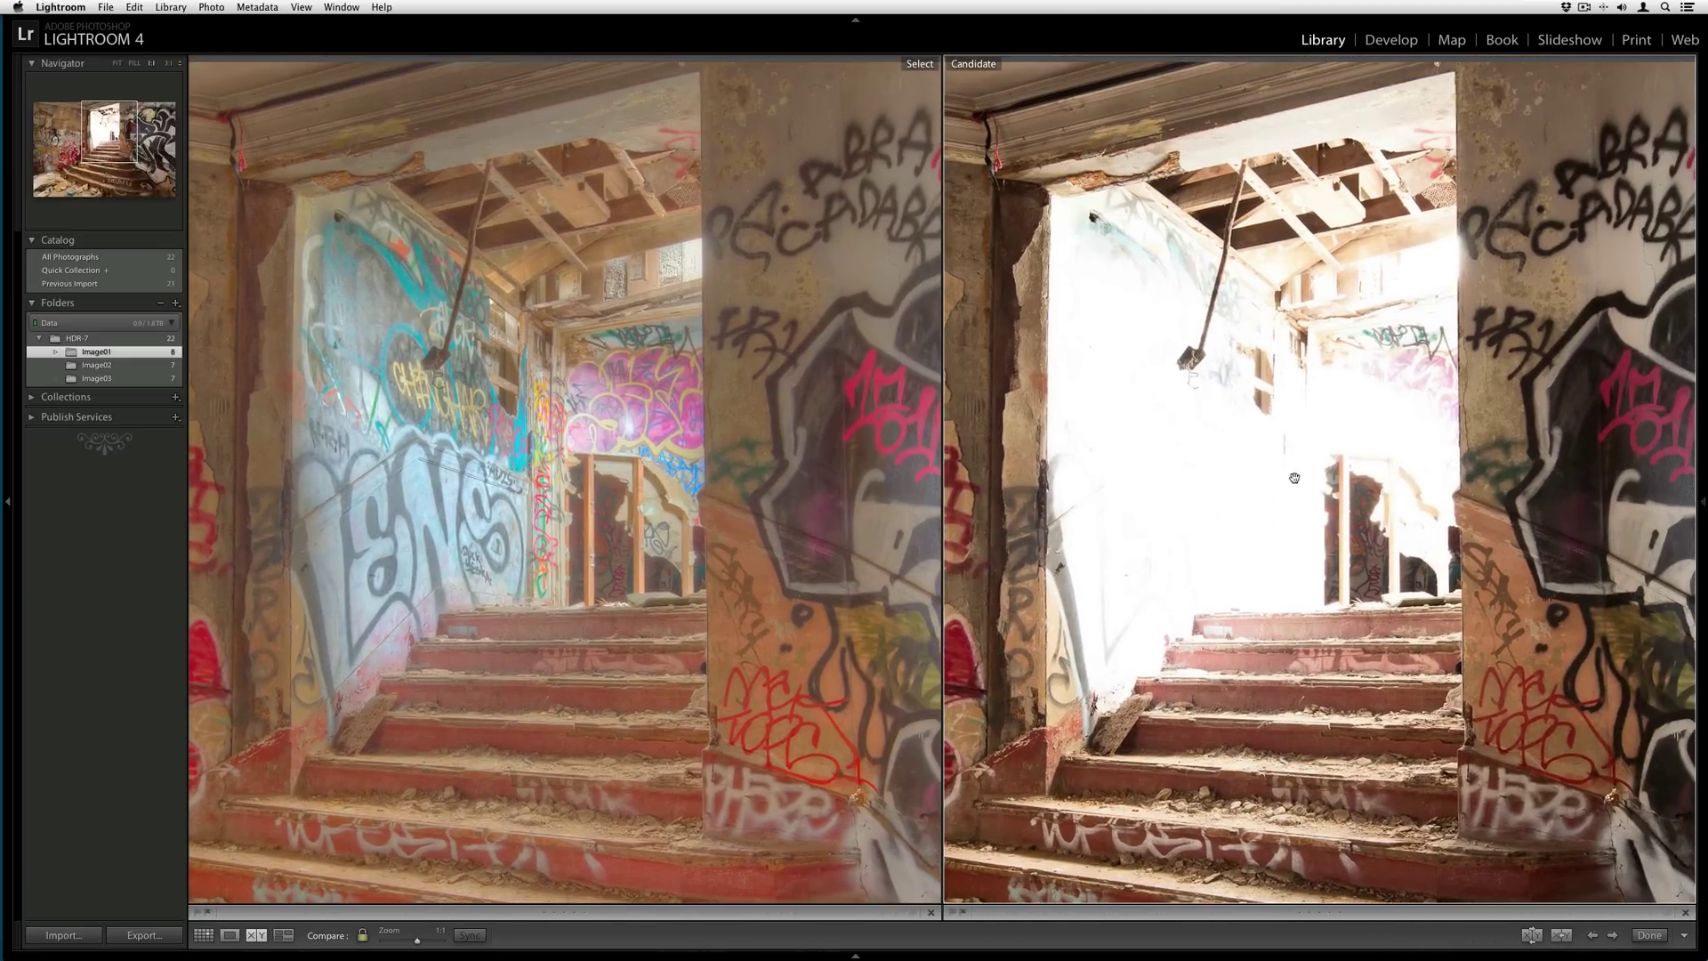
left_click(1344, 373)
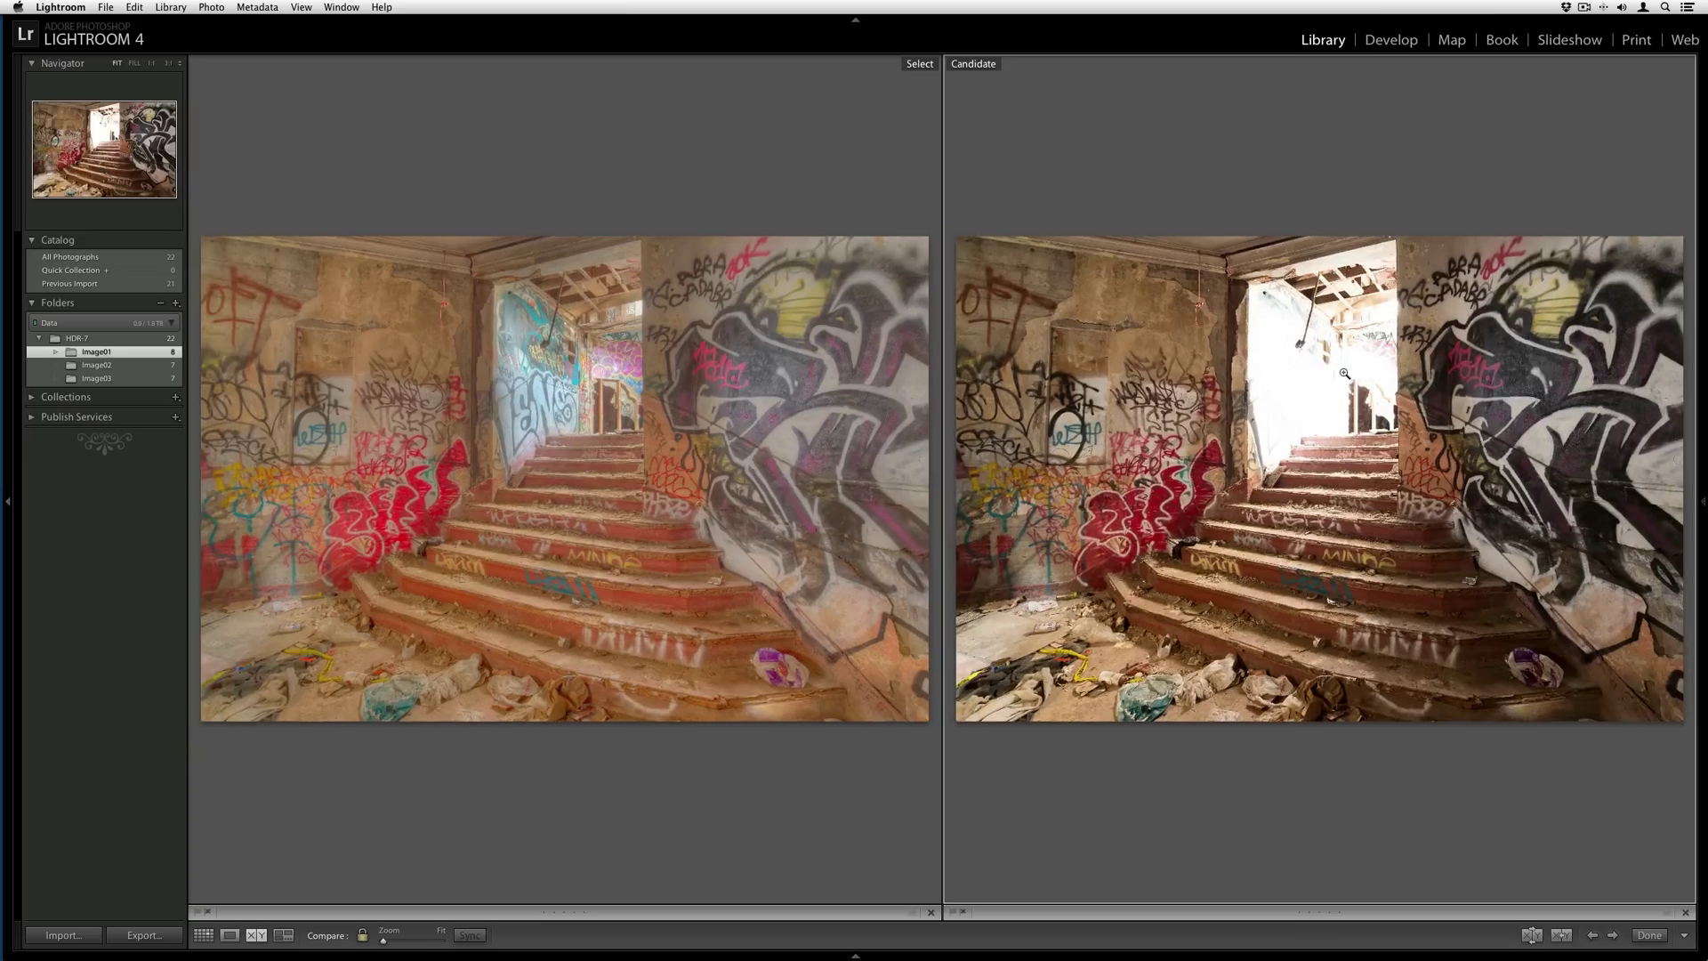
key("g")
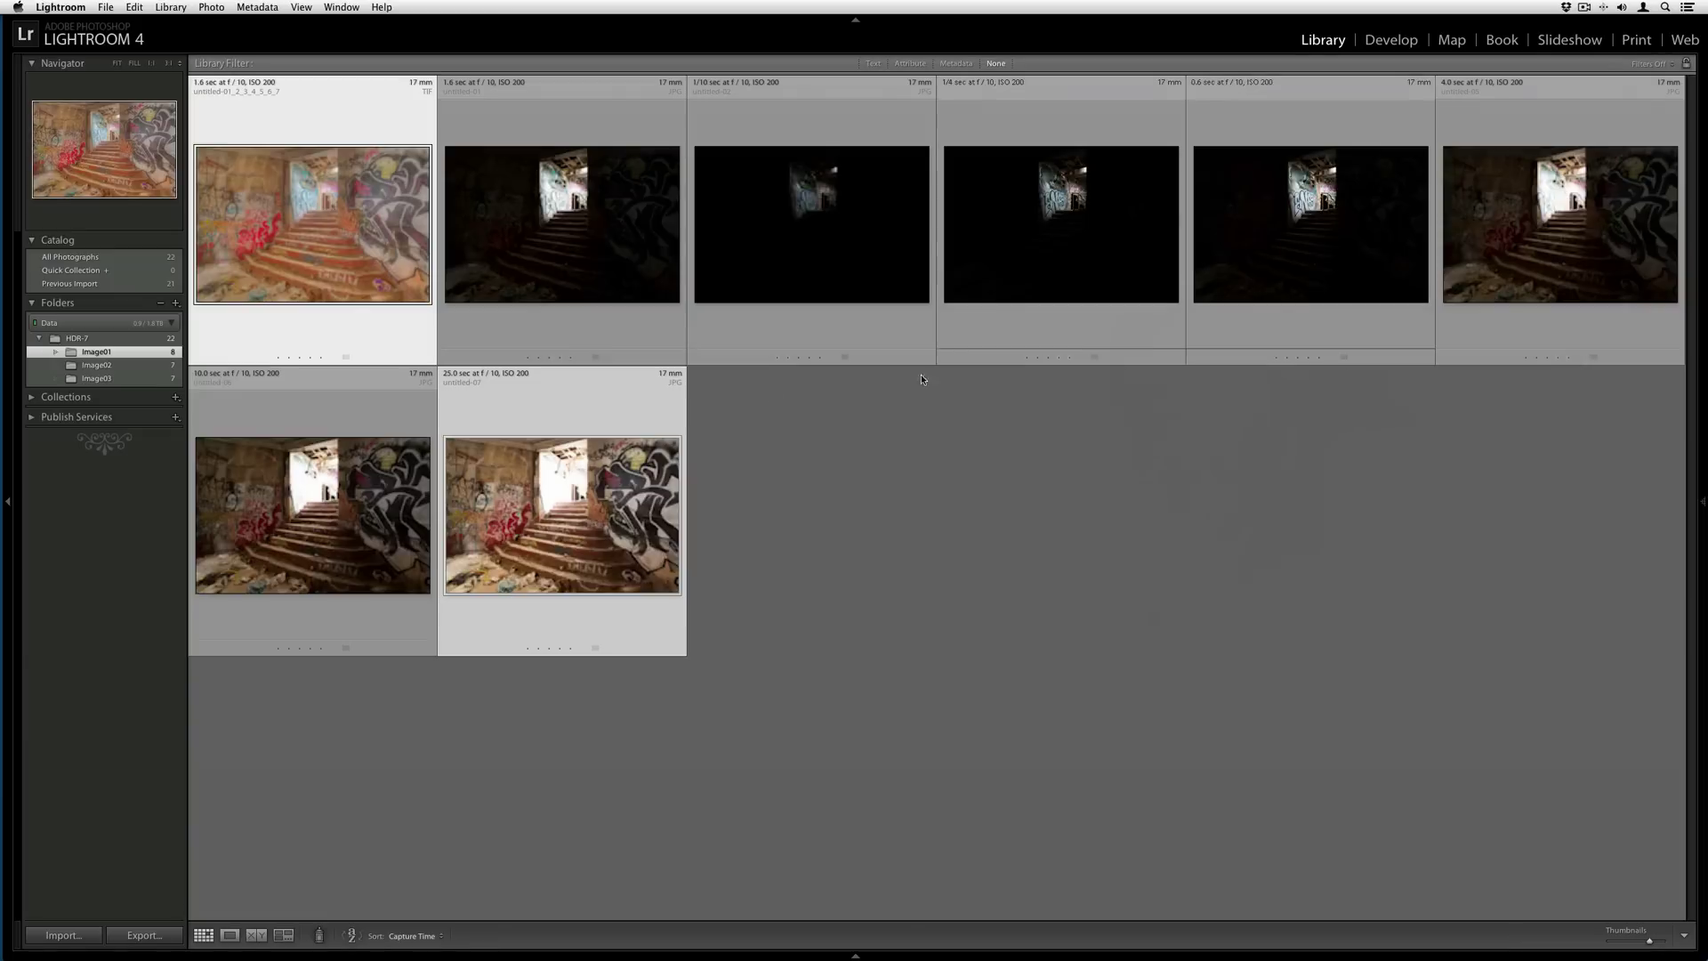
Step: Open the tone-mapped staircase image in Perfect Layers of Perfect Photo Suite 6 through Lightroom's plug-in extras
double_click(359, 259)
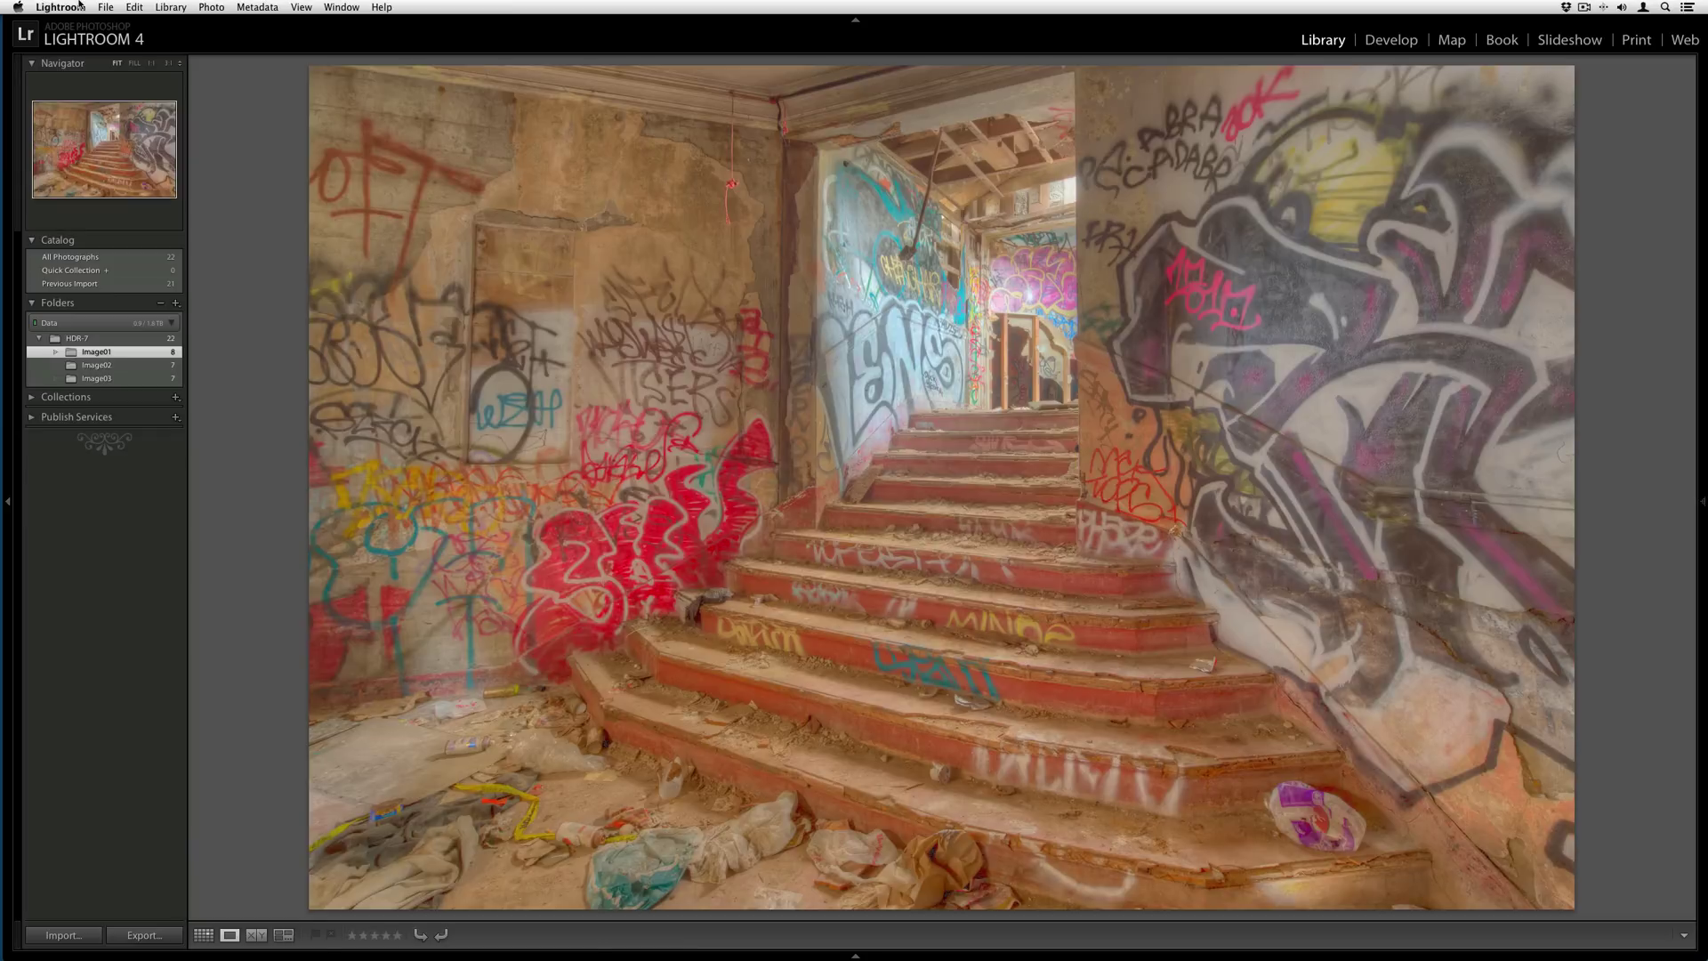
left_click(105, 7)
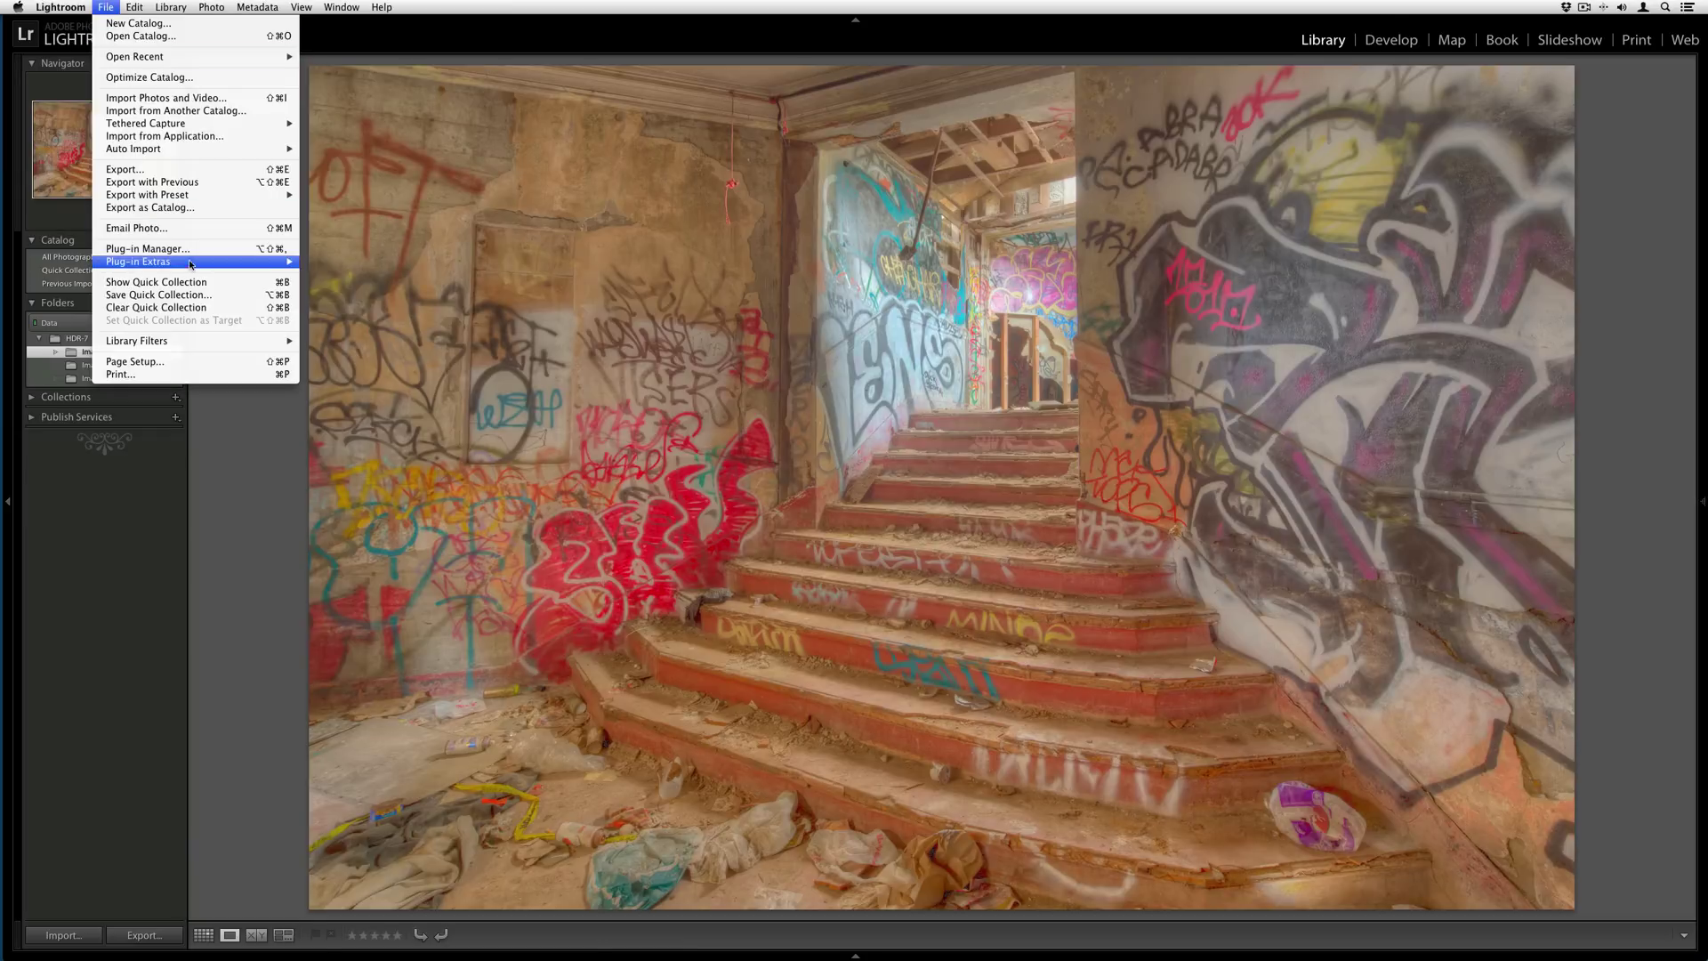
mouse_move(142, 262)
left_click(331, 296)
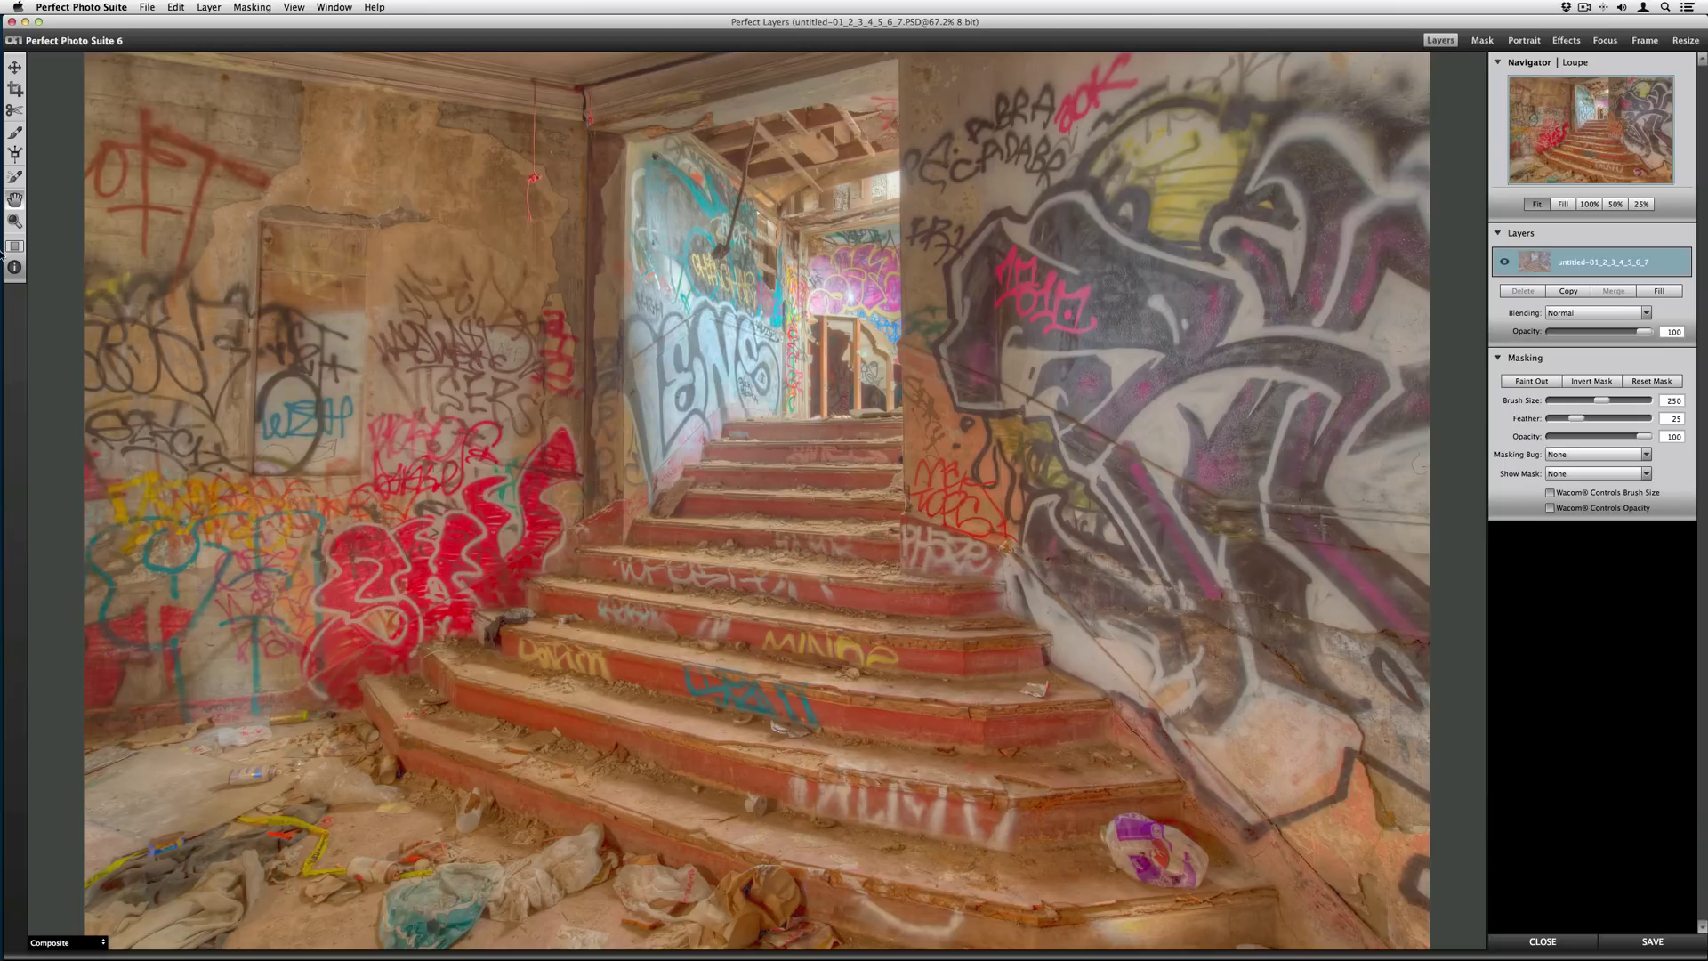
Step: Switch to Lightroom and examine untitled-01.jpg enlarged with its camera-settings overlay, and page through the exposures after it
mouse_move(5, 378)
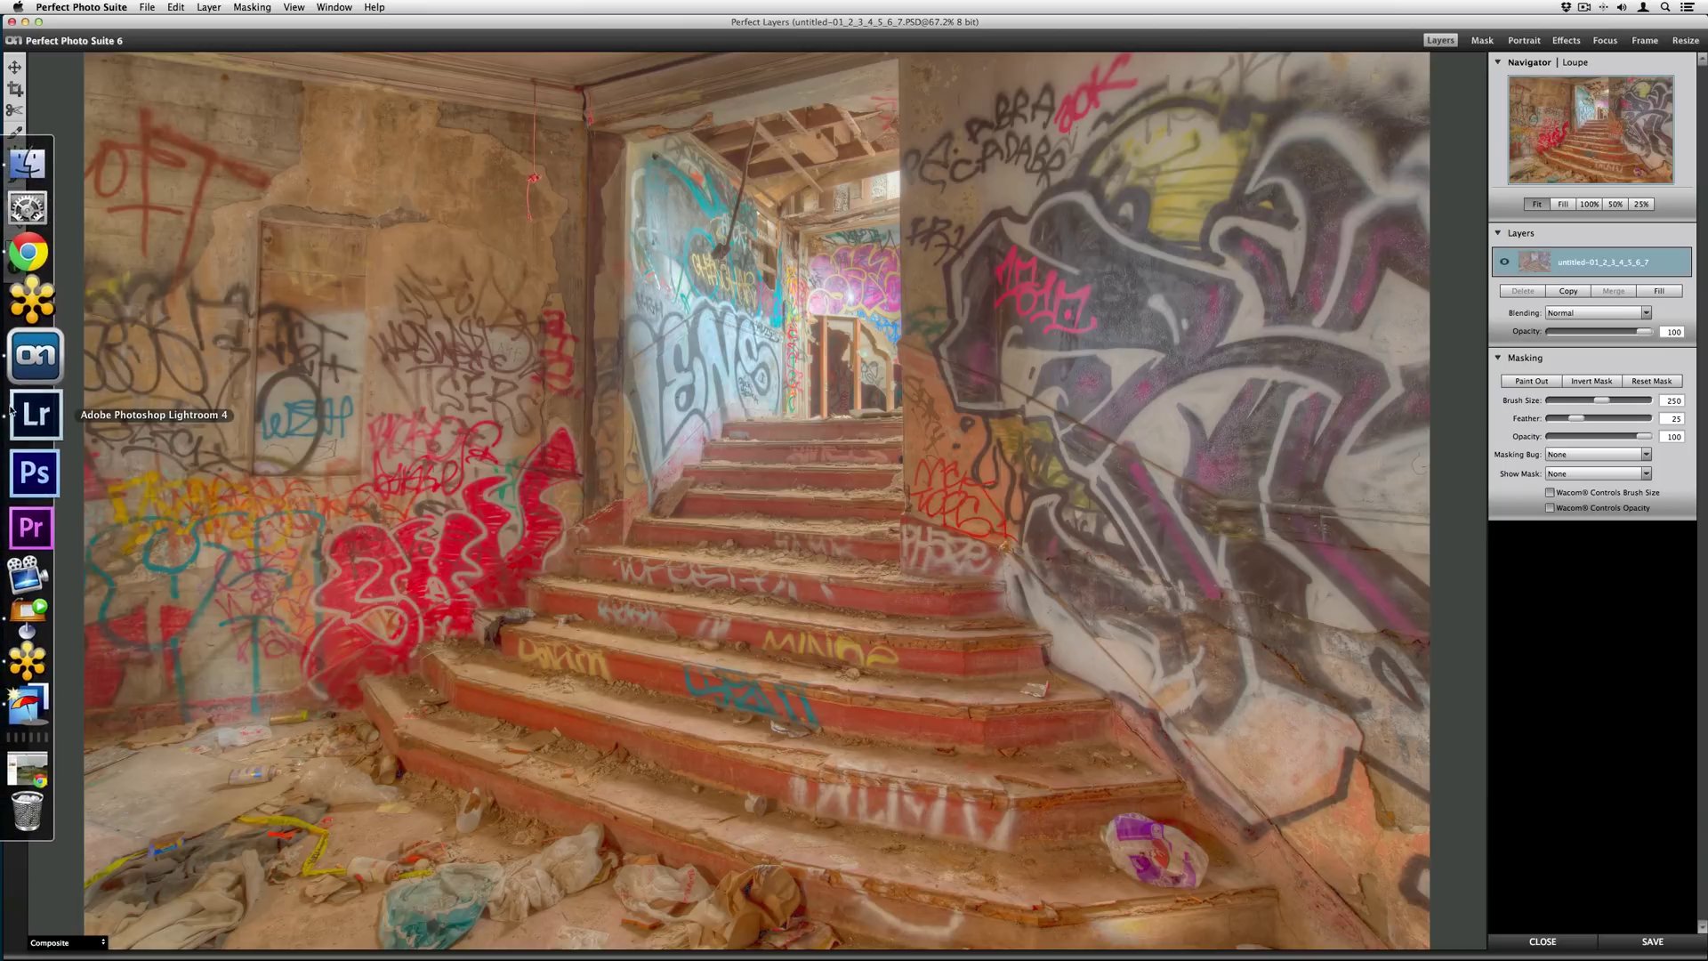
left_click(35, 425)
key("g")
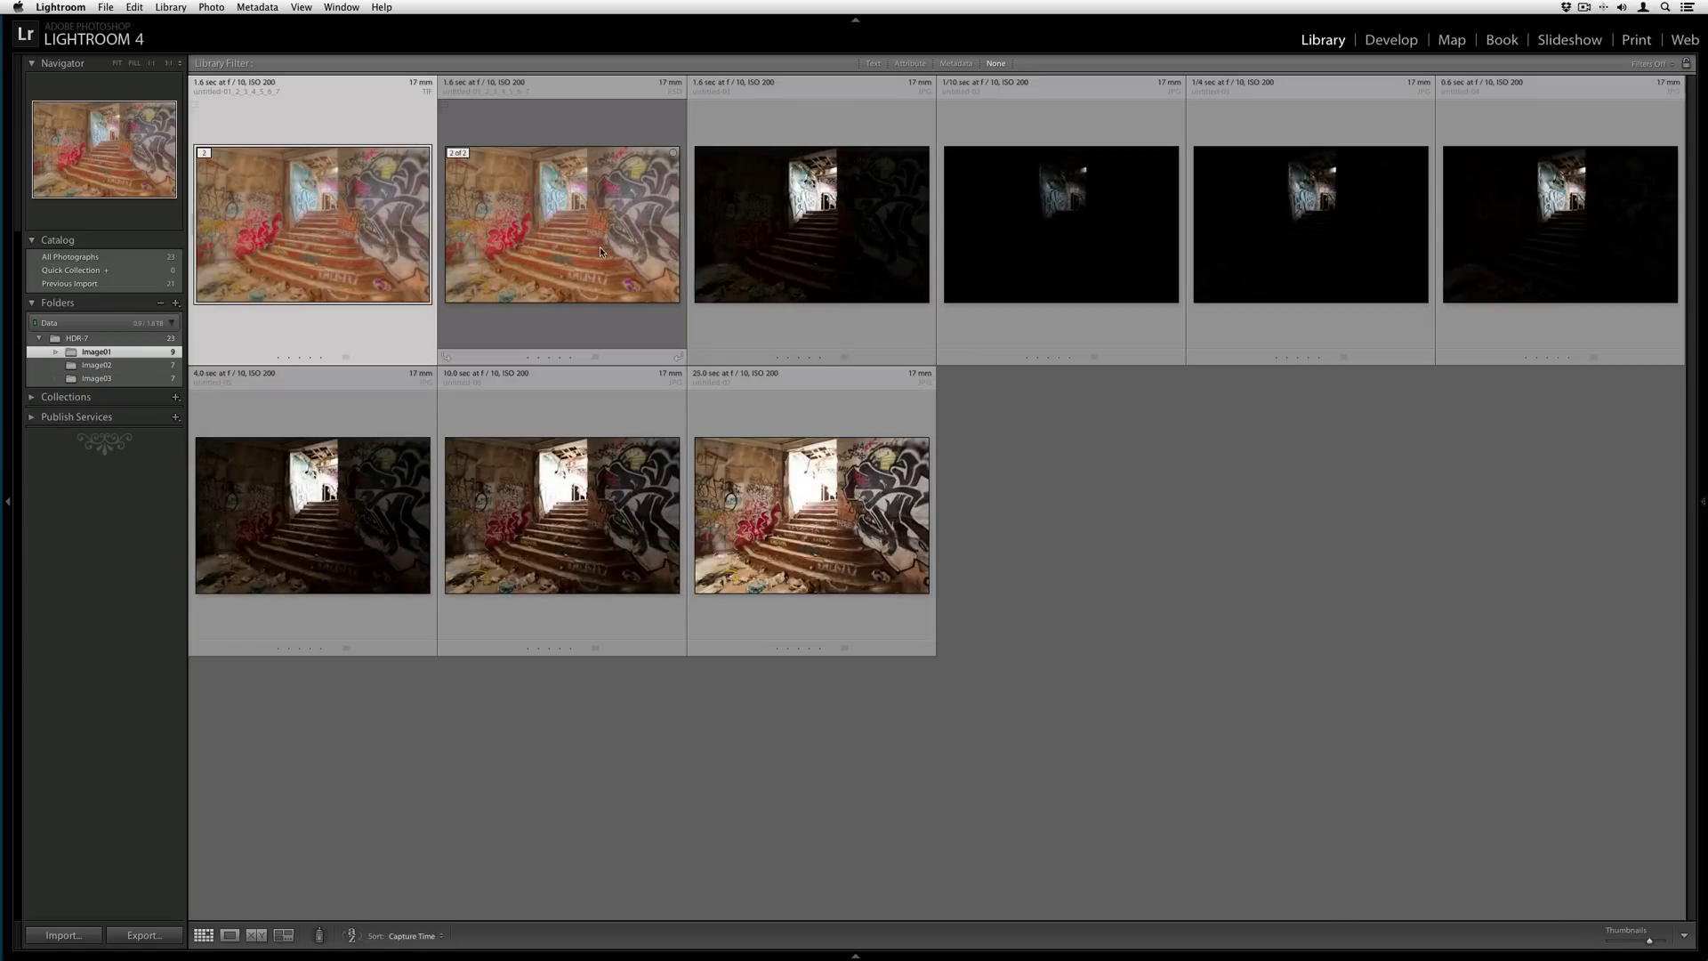
double_click(781, 248)
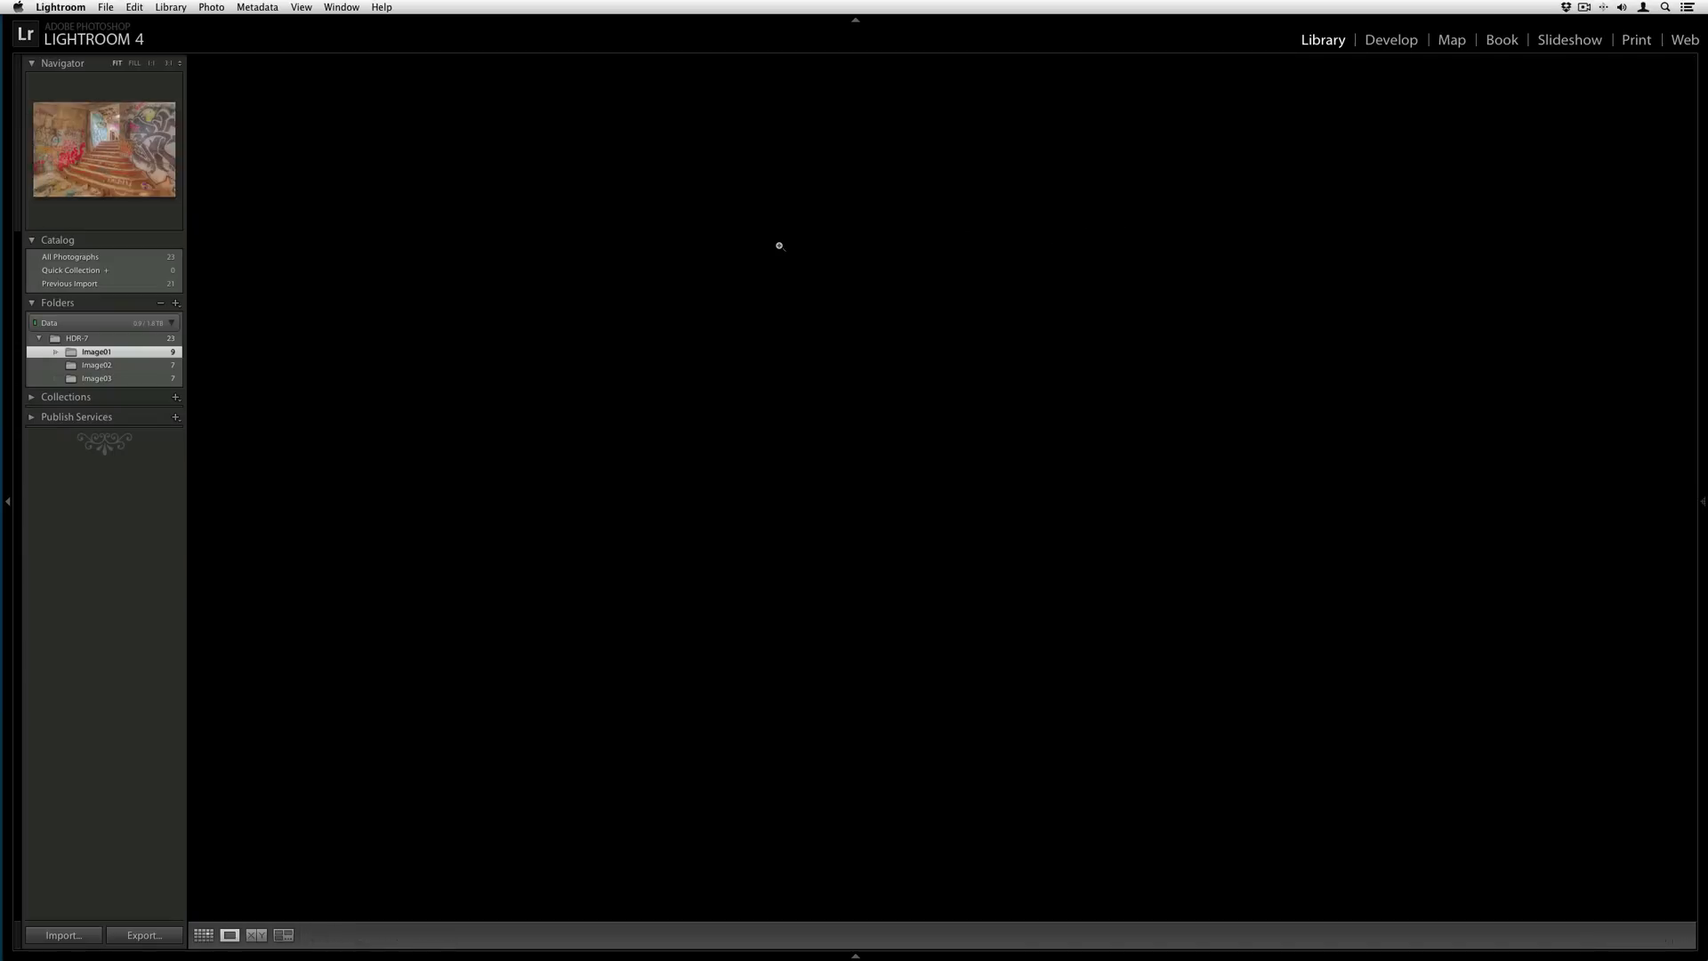
key("i")
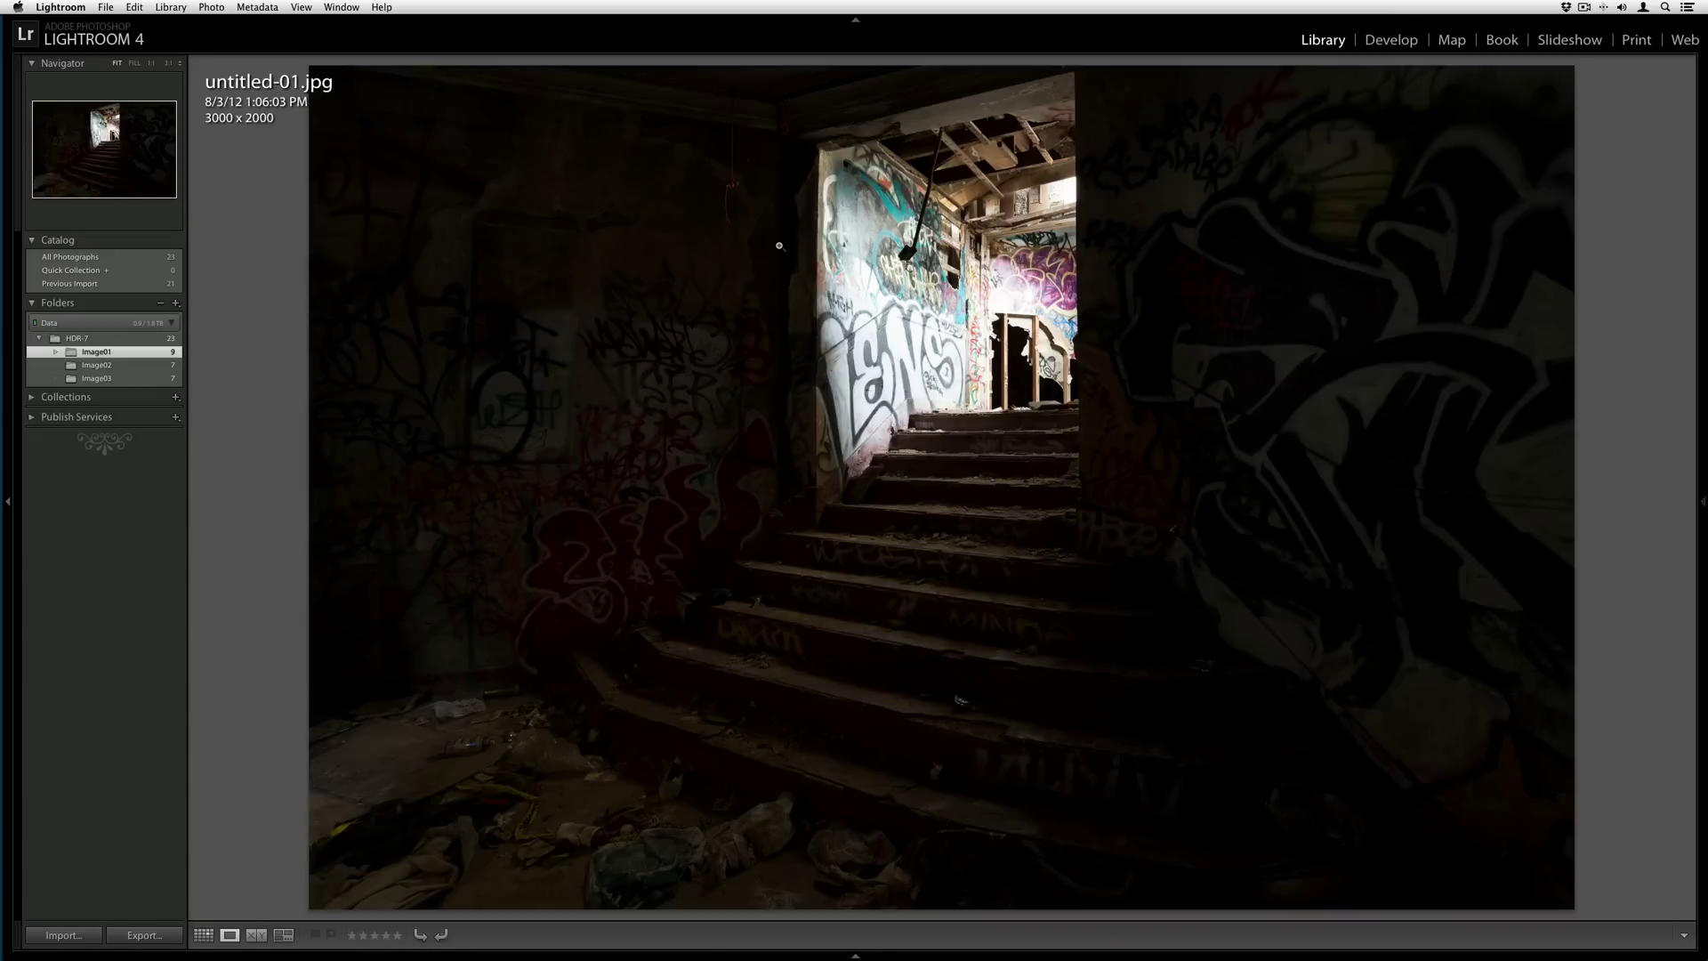
key("i")
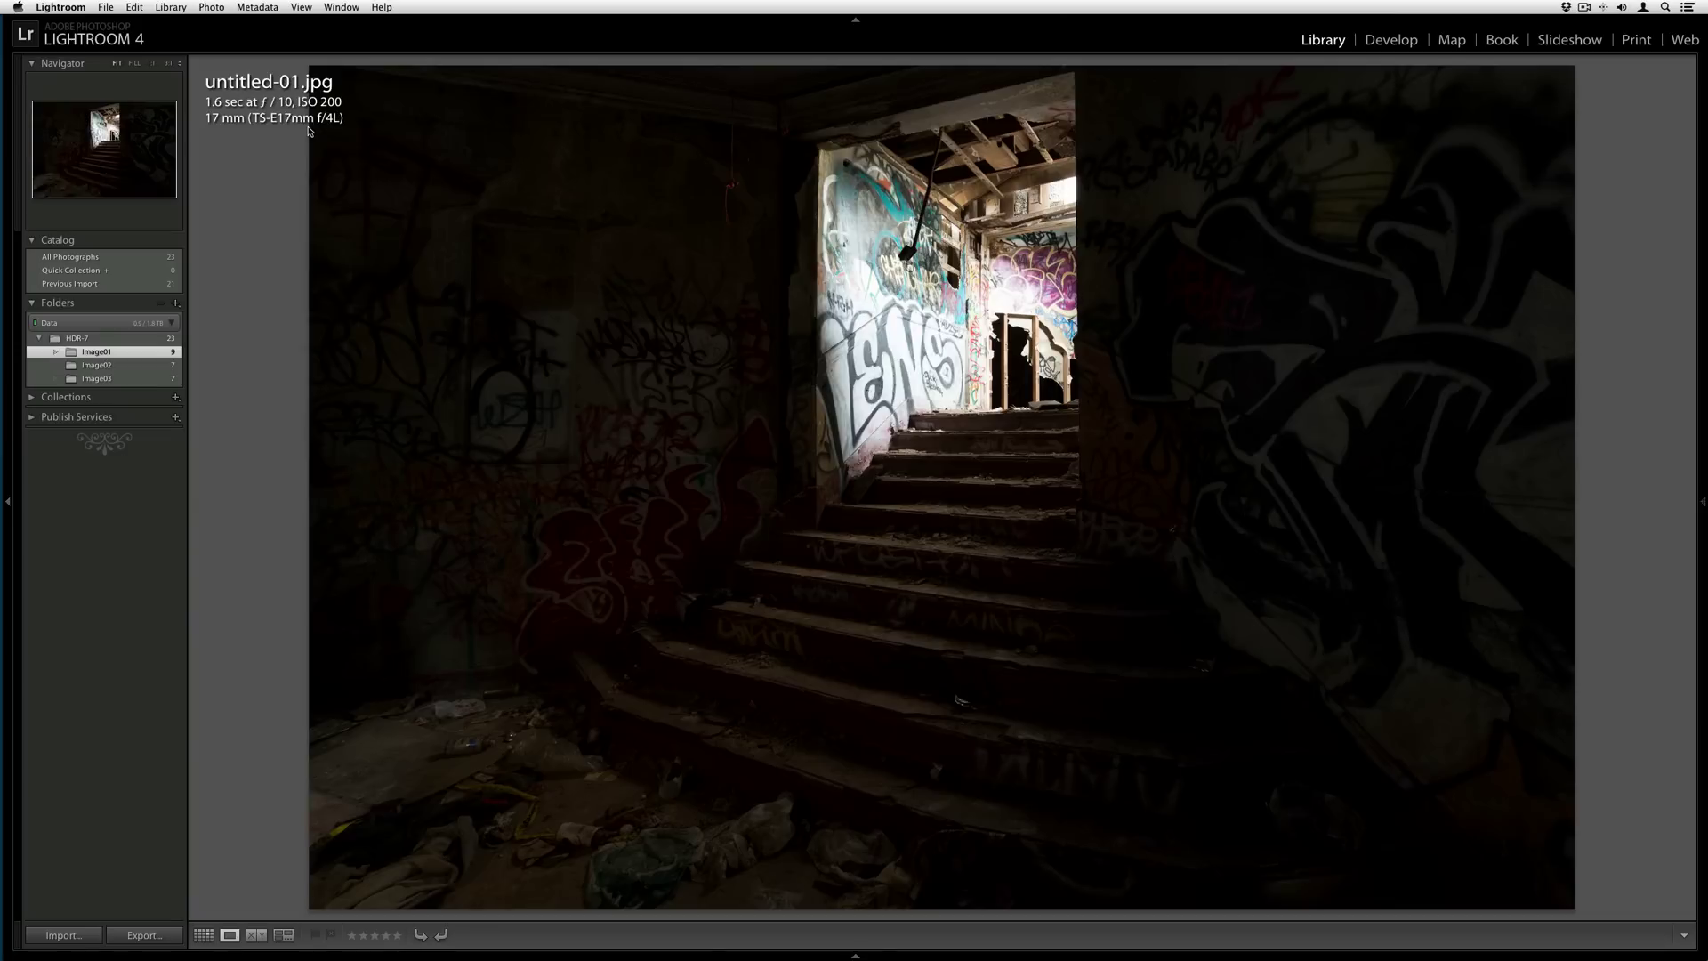
key("Right")
key("Right")
key("Right")
key("Right")
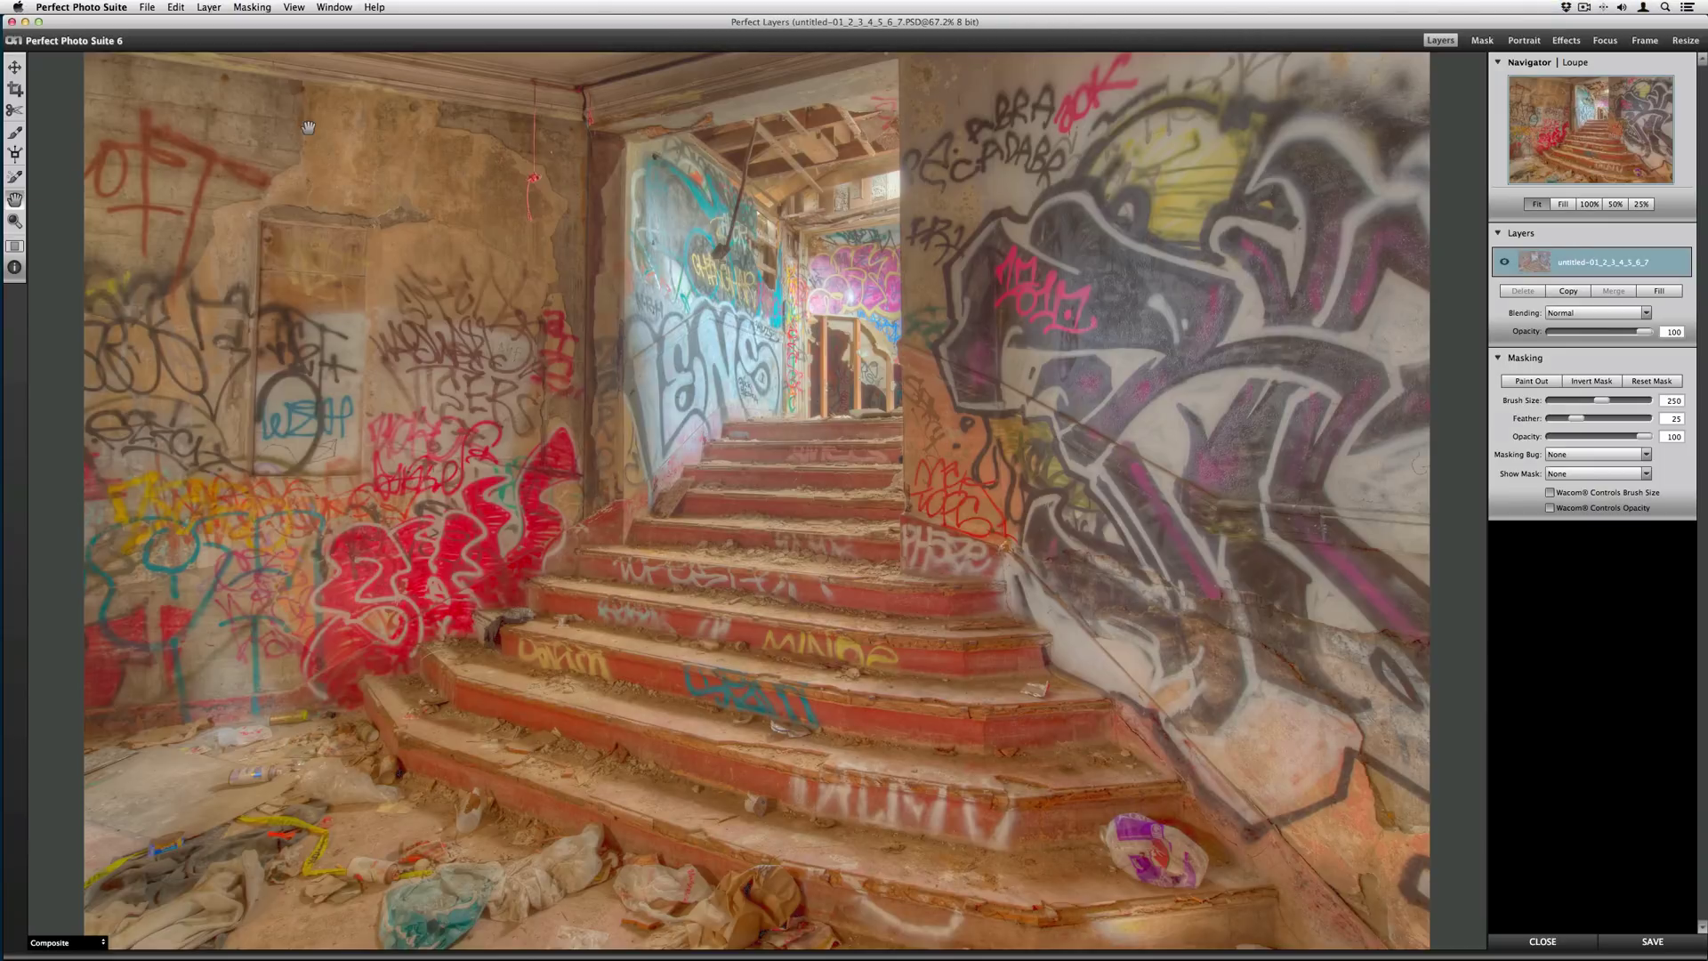
Step: Send the staircase image to Perfect Effects and apply the Grunge movie look at a strength of 55
left_click(1565, 41)
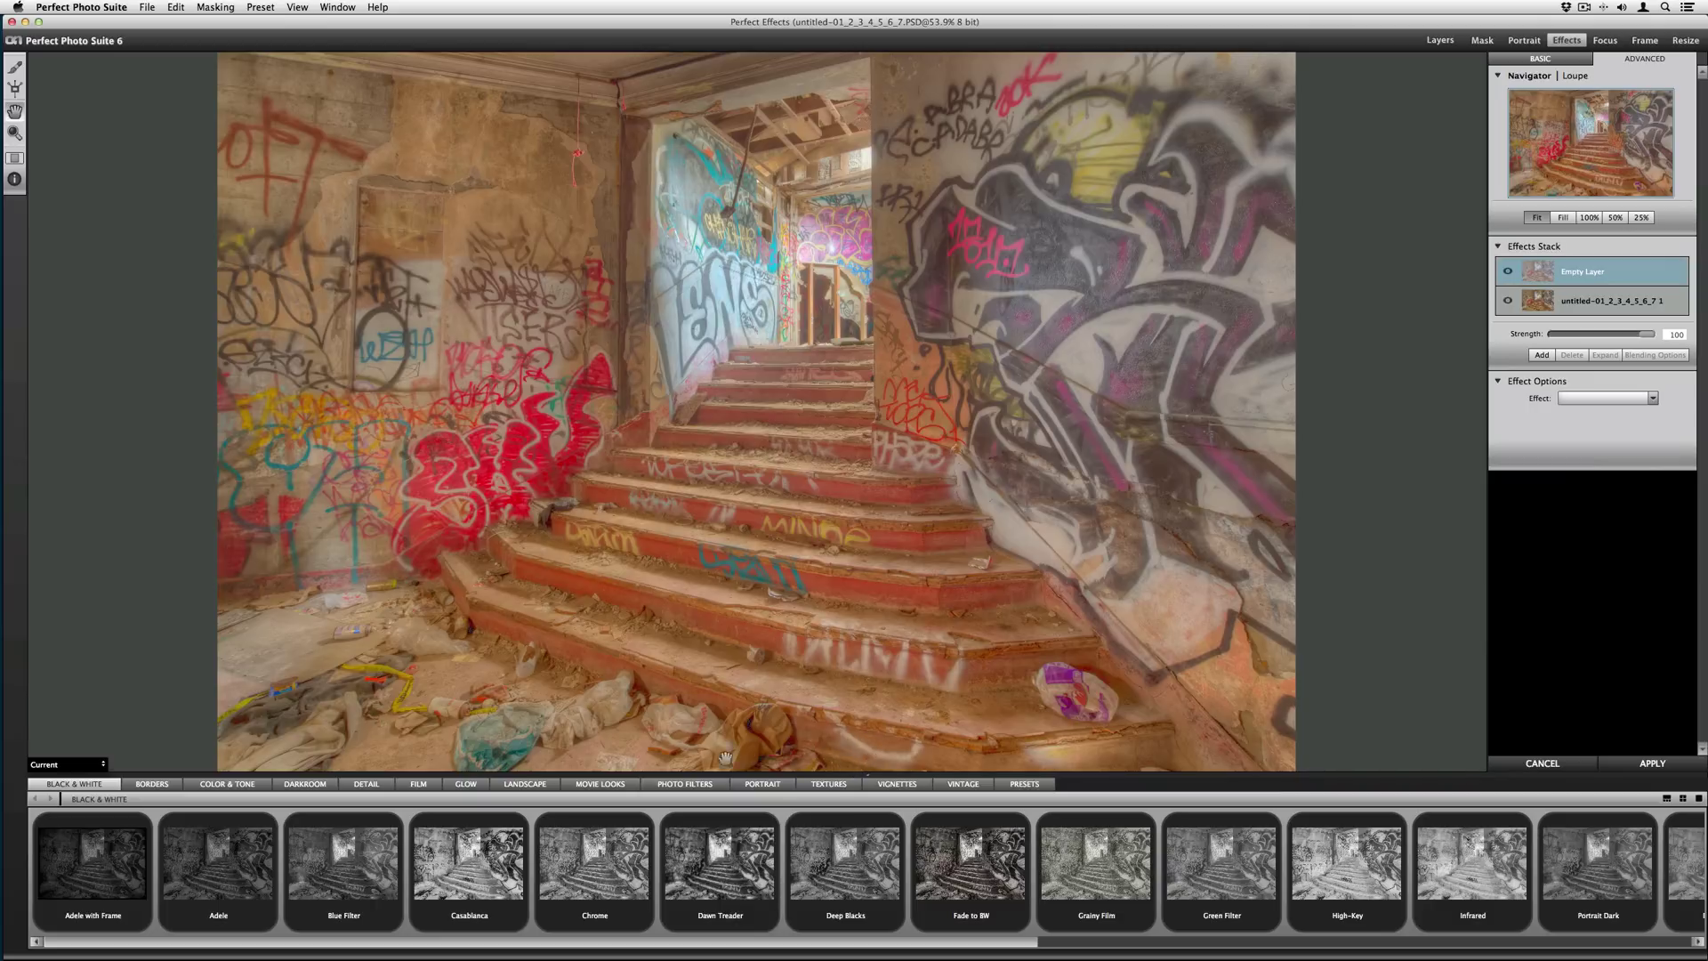
left_click(685, 785)
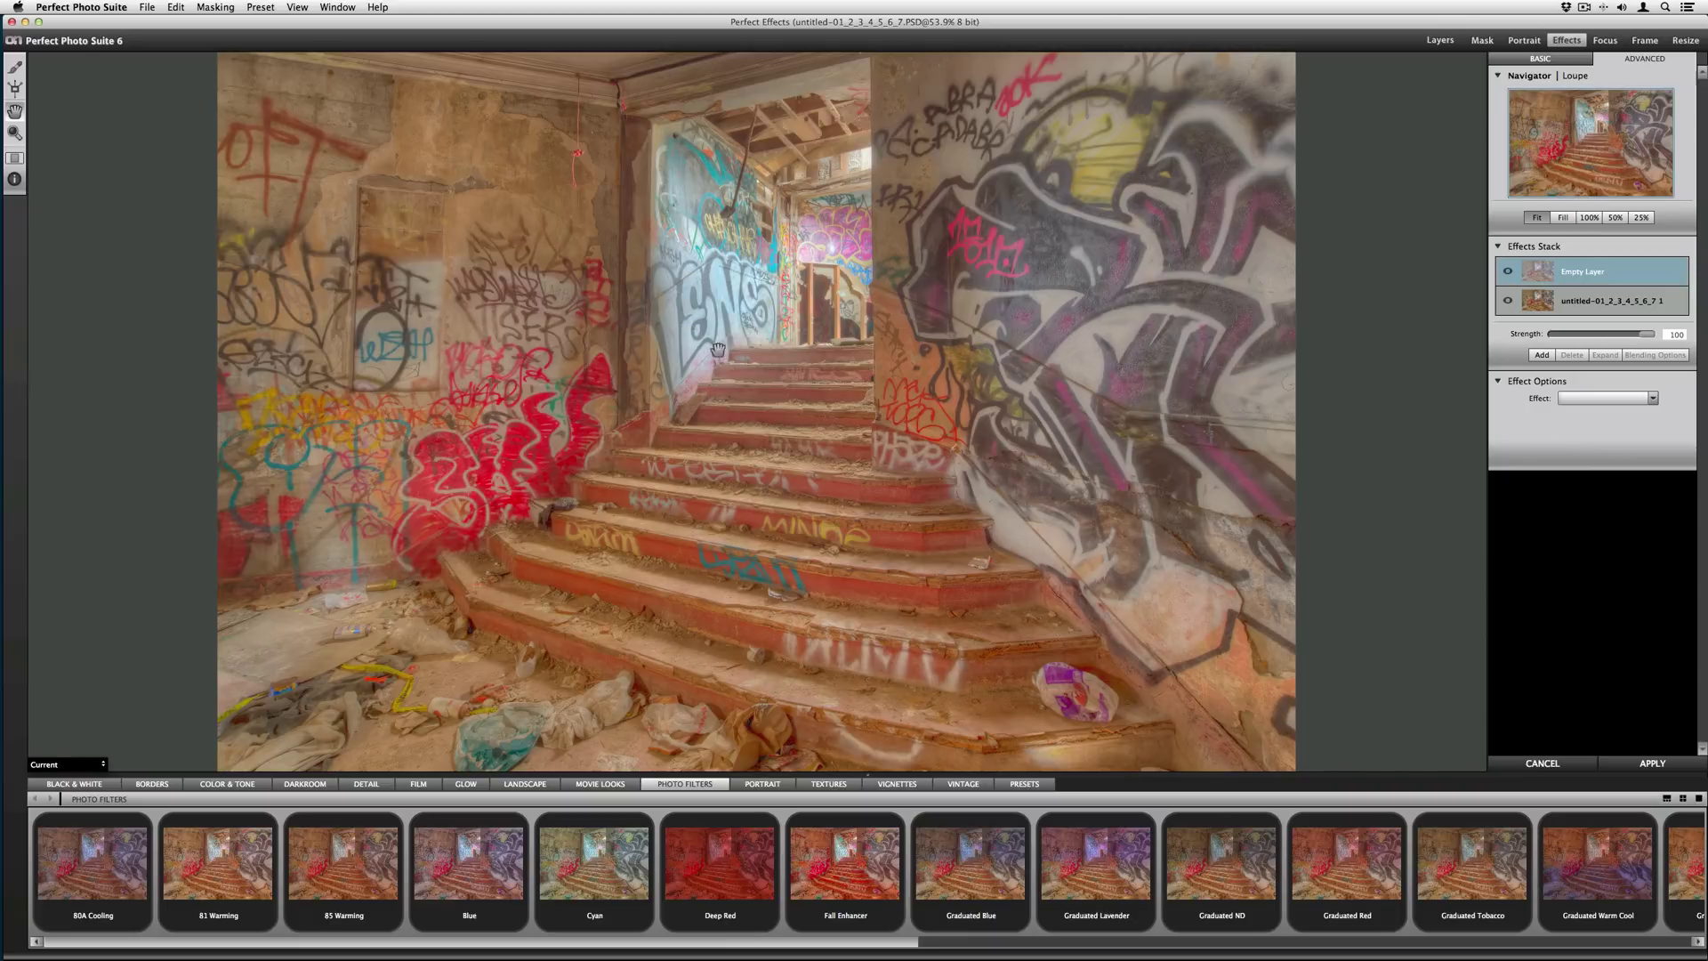
left_click(605, 784)
scroll(1264, 869, "right", 5)
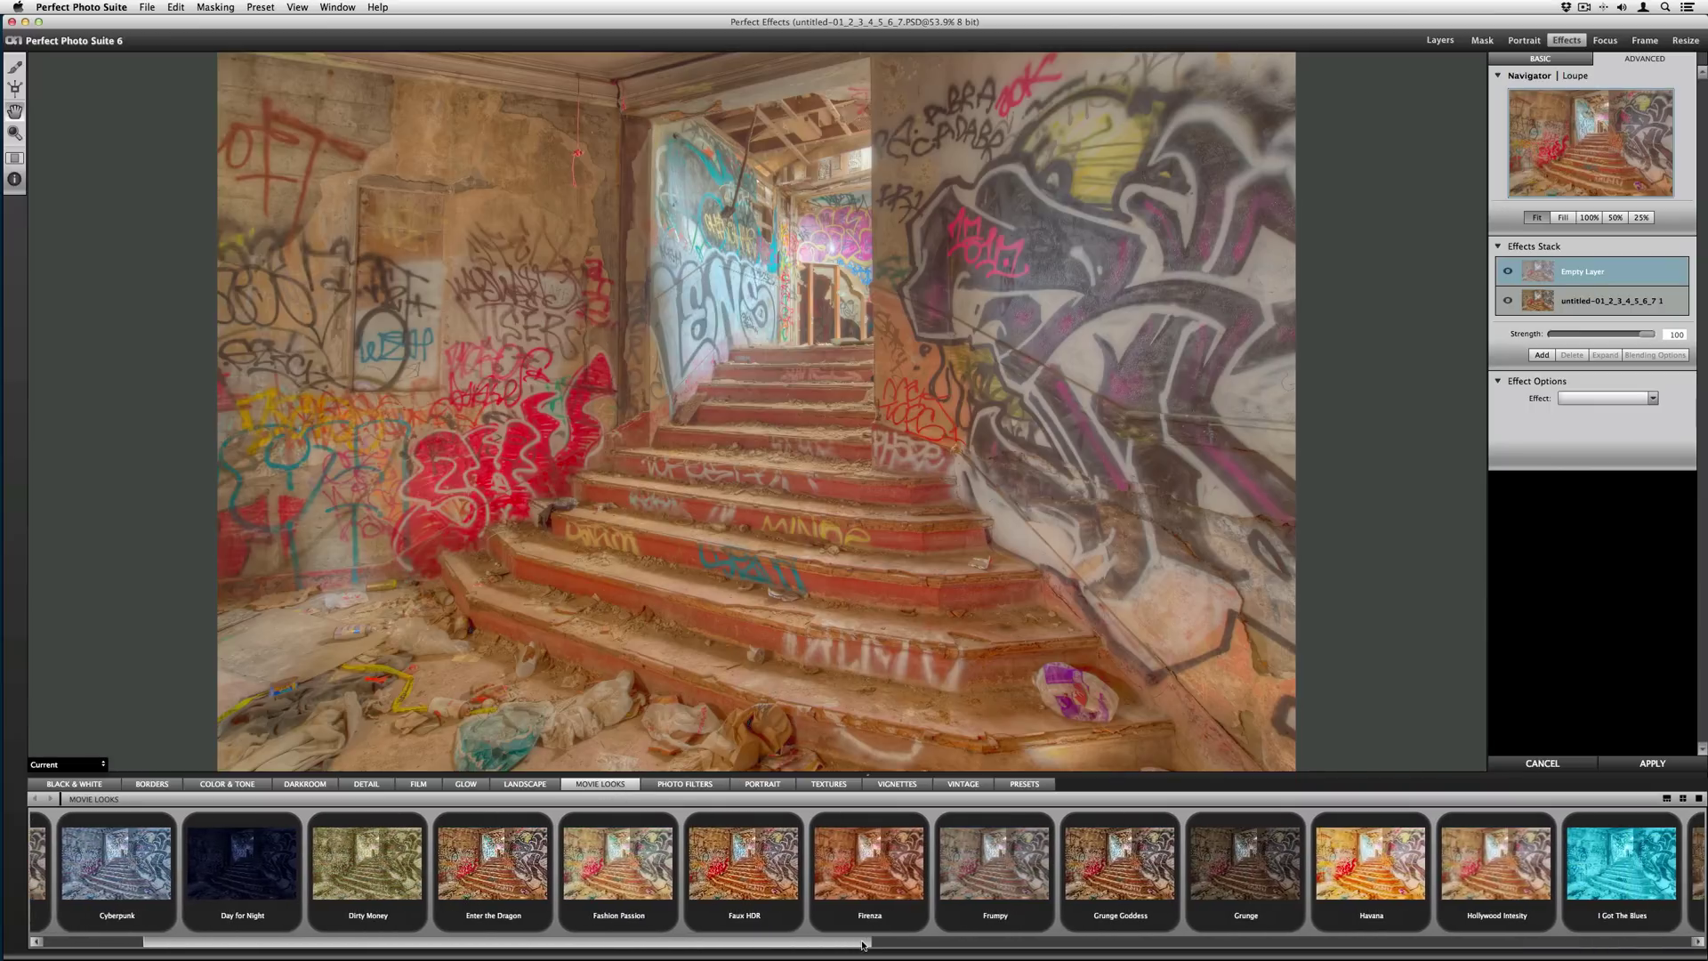
left_click(1154, 854)
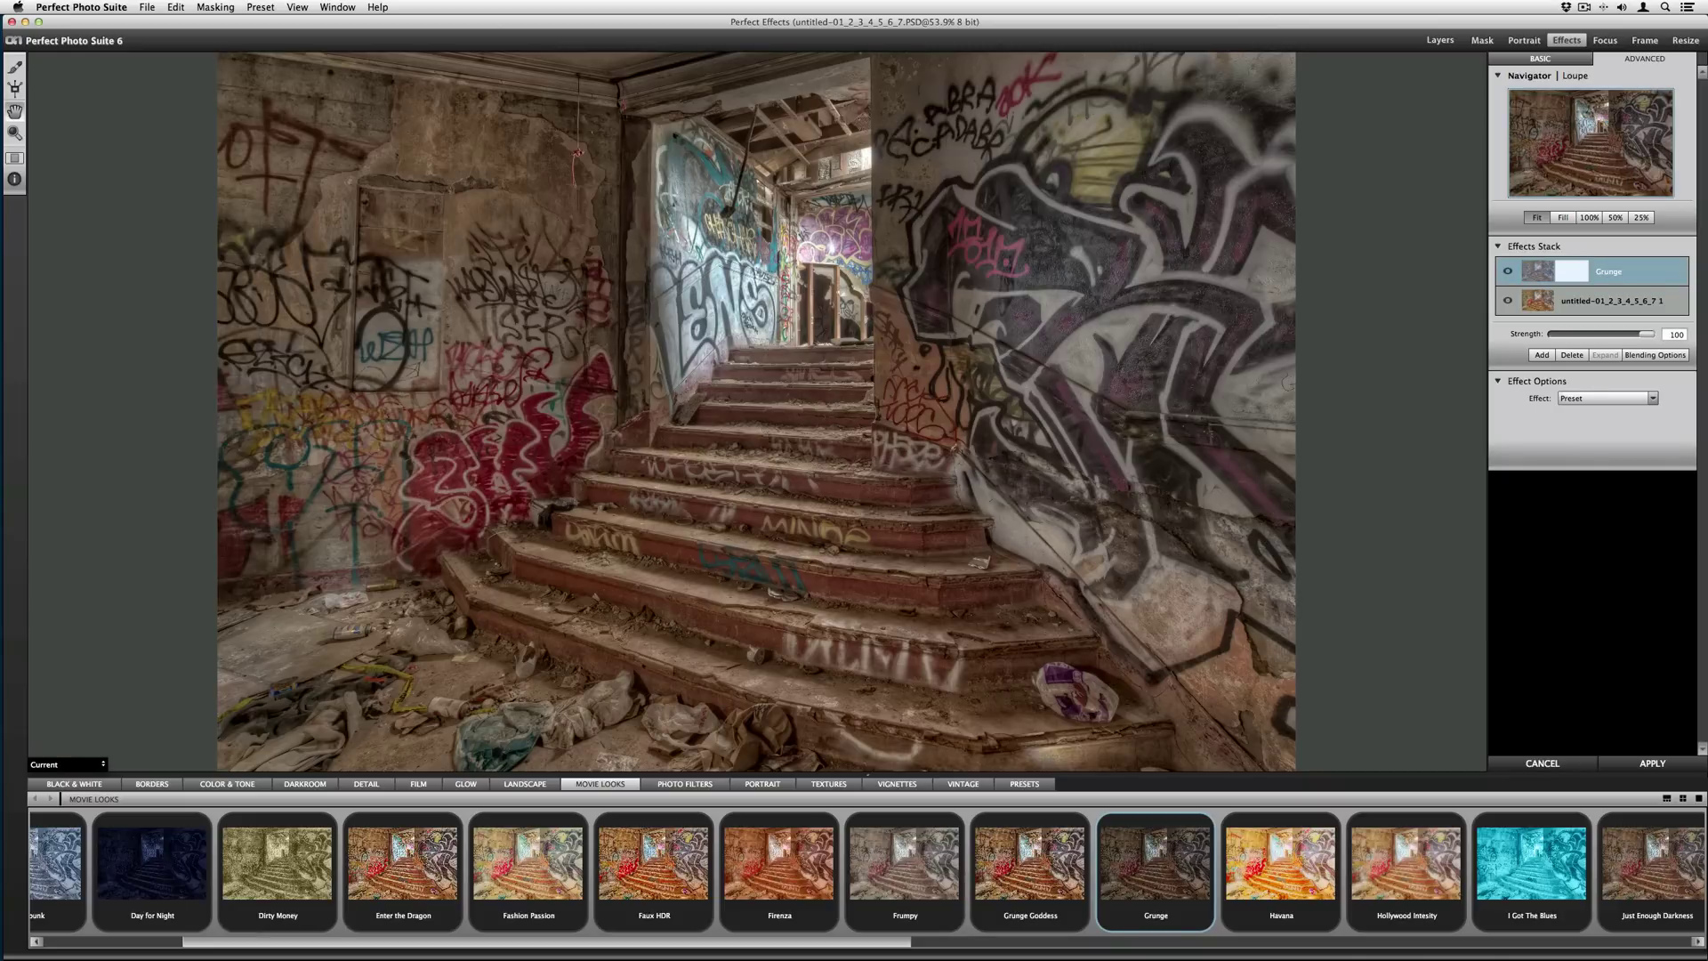
left_click_drag(1647, 335, 1602, 333)
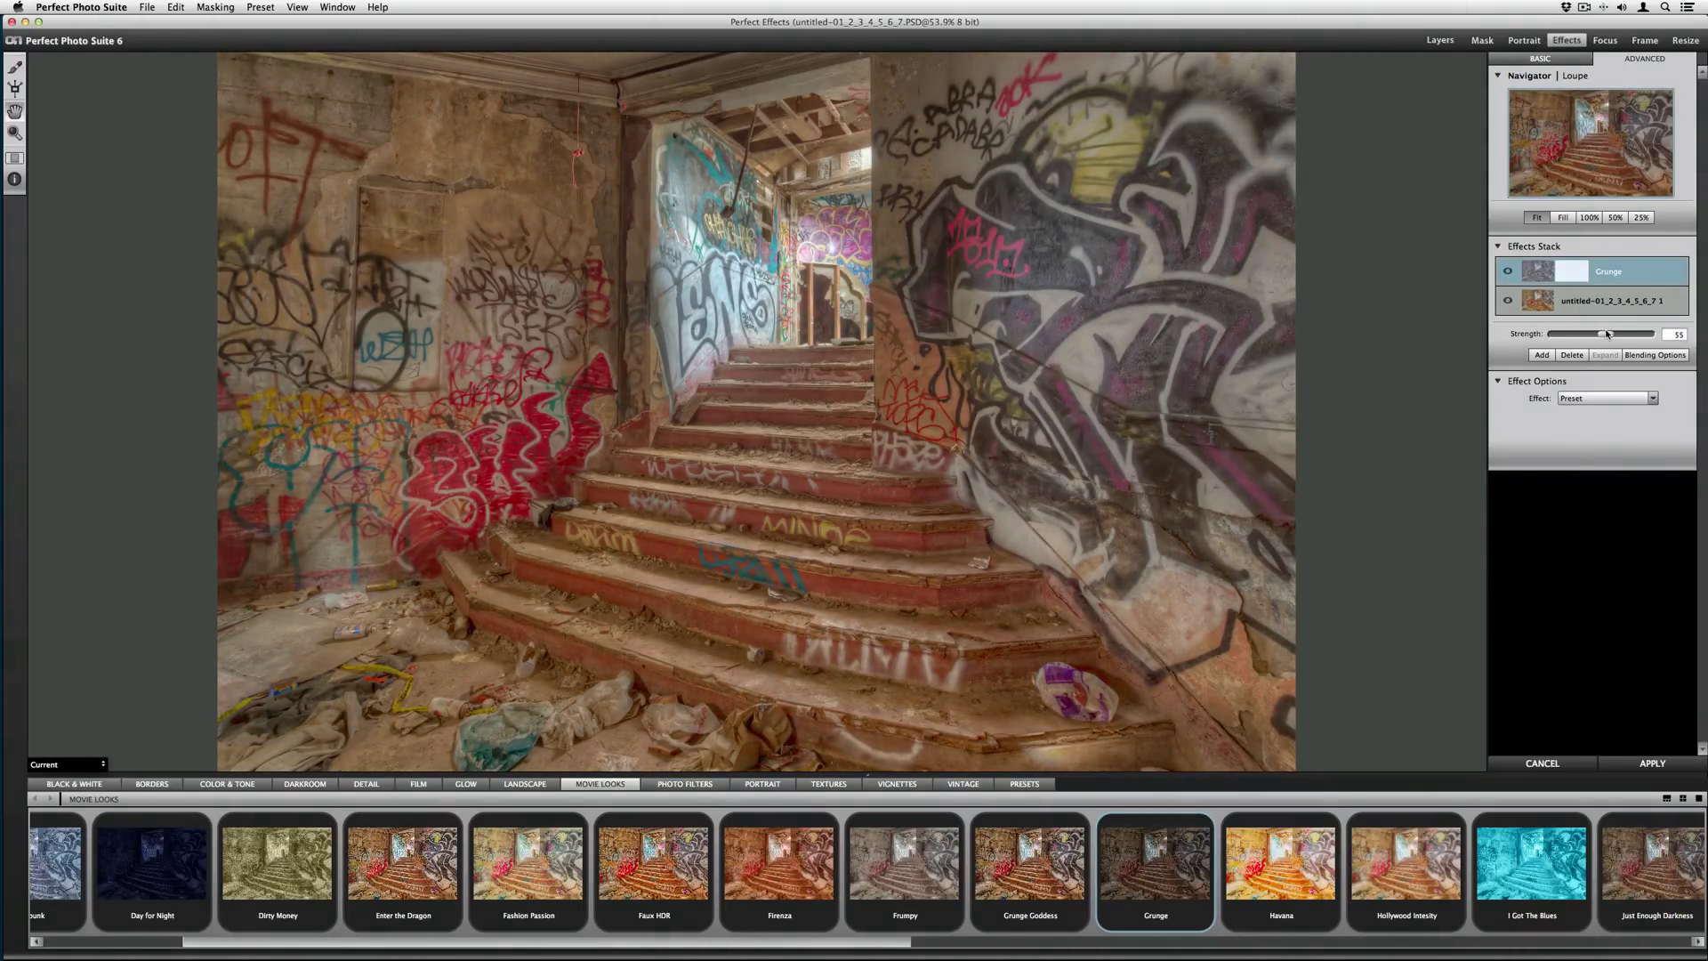
Step: Add a new effect layer, check the image against the original, and apply the Thermopylae movie look to the new layer
left_click(1542, 355)
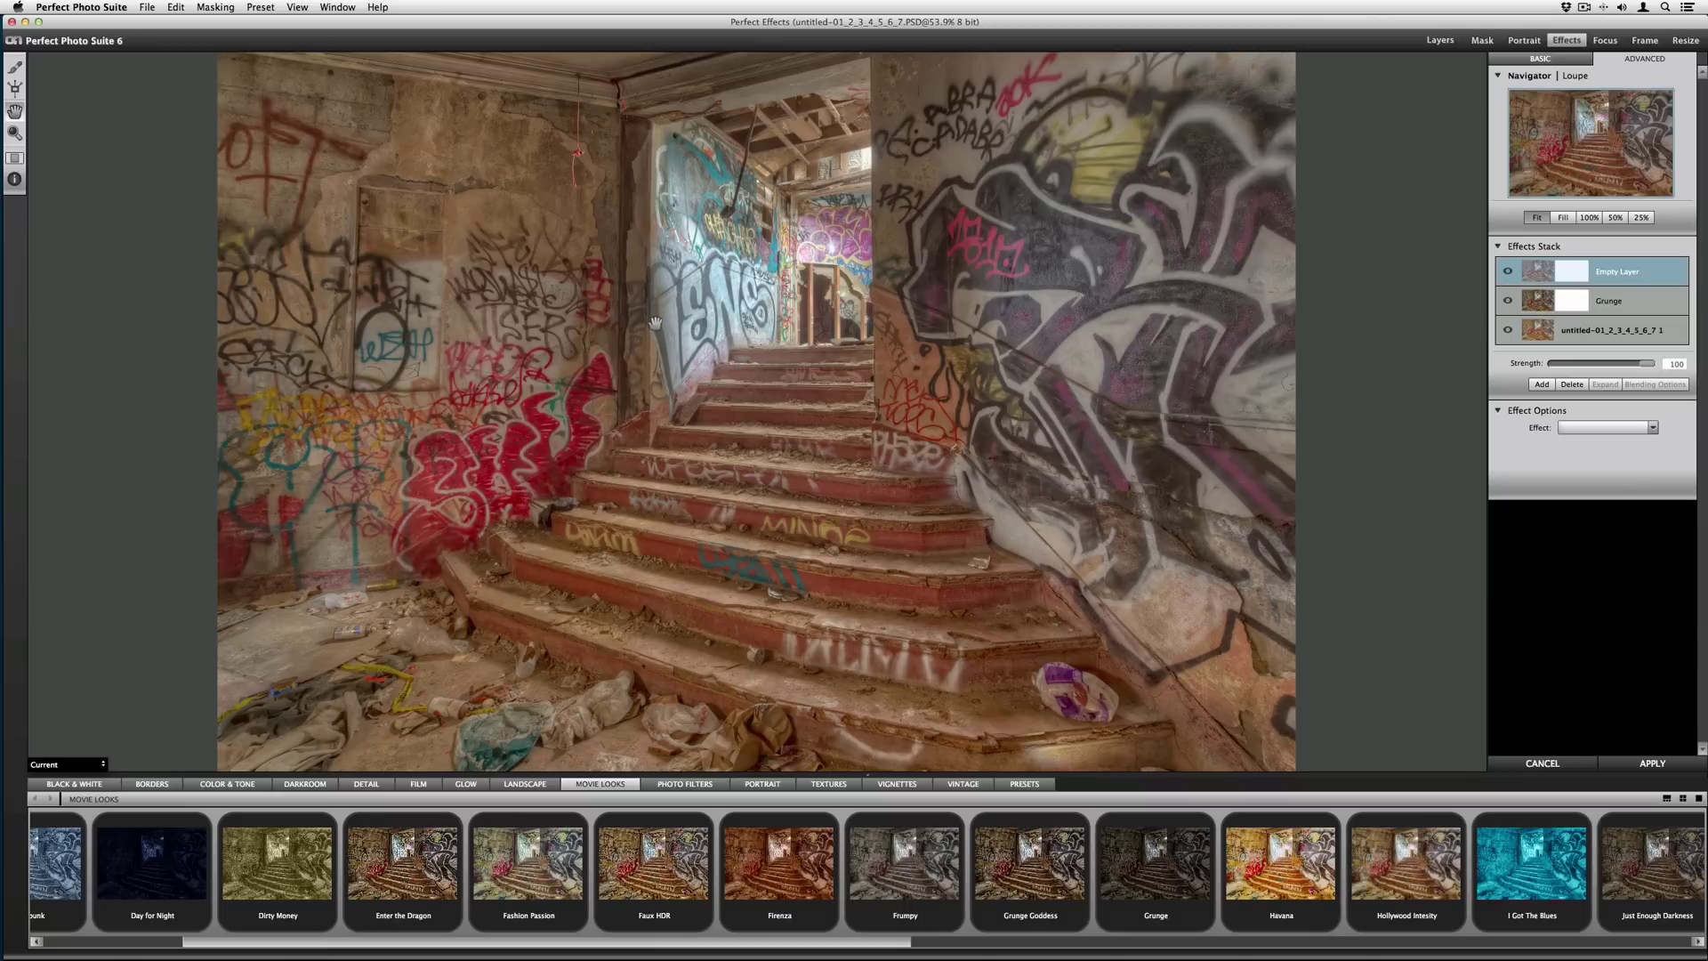
key("super+p")
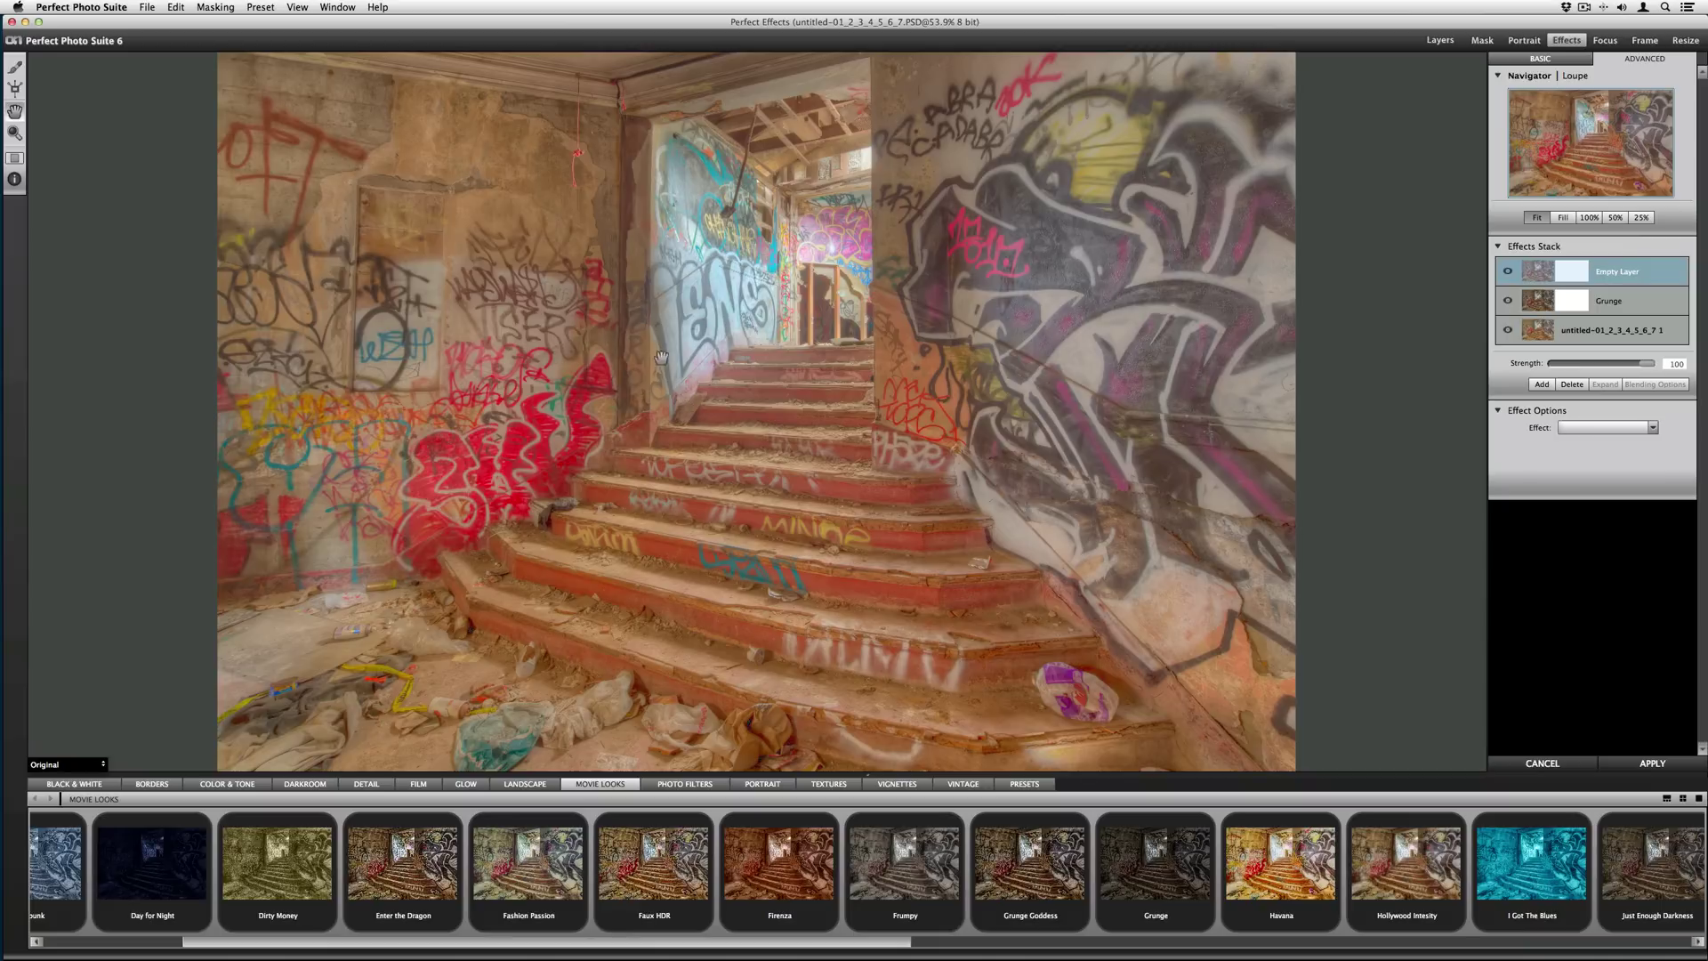
key("super+p")
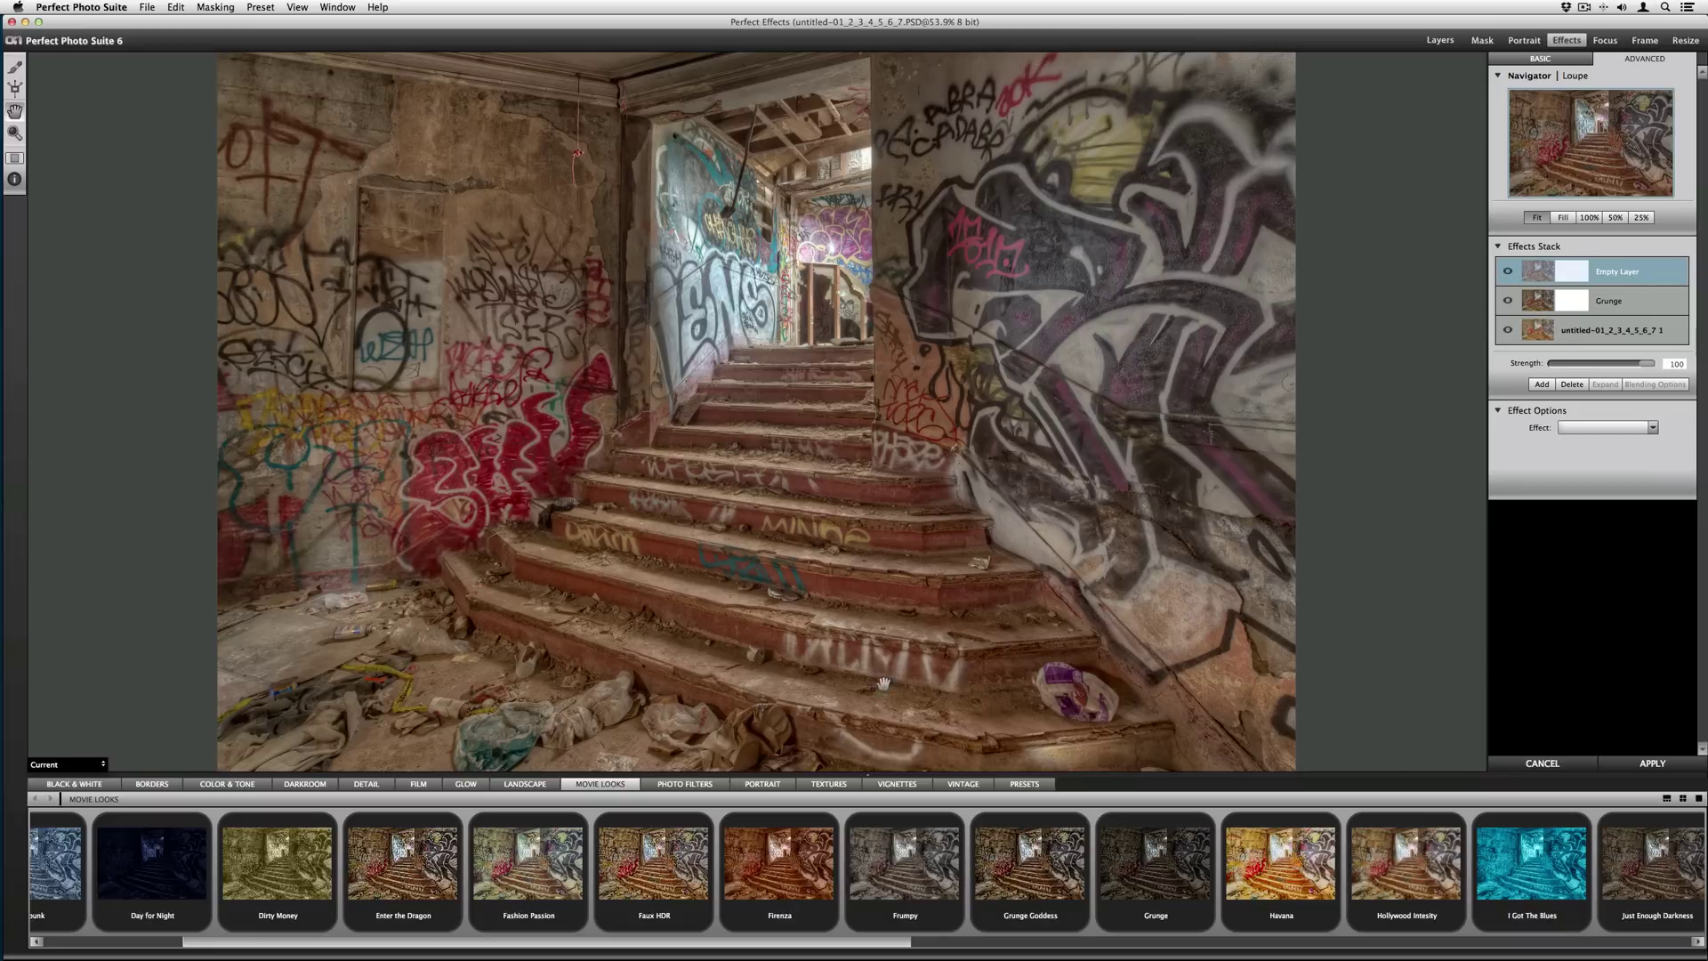
left_click_drag(826, 945, 1477, 935)
left_click(1443, 913)
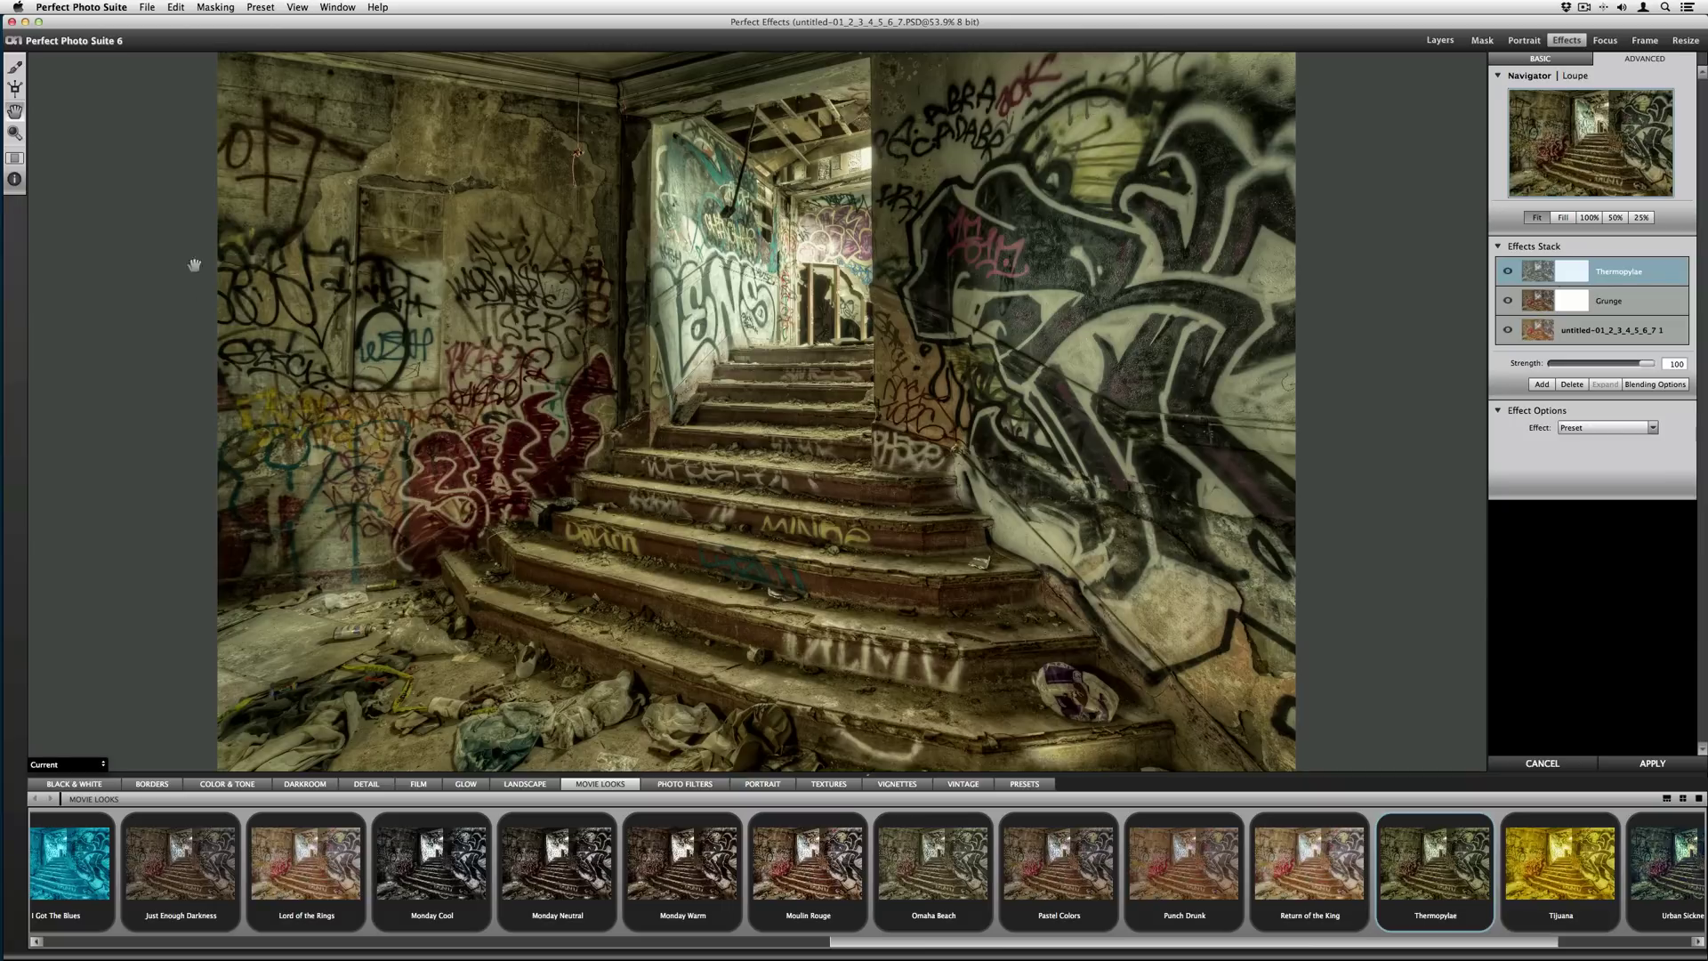
Step: Invert the Thermopylae mask and paint the effect in over the middle of the stairs with a size 300, feather 29 masking brush
left_click(19, 74)
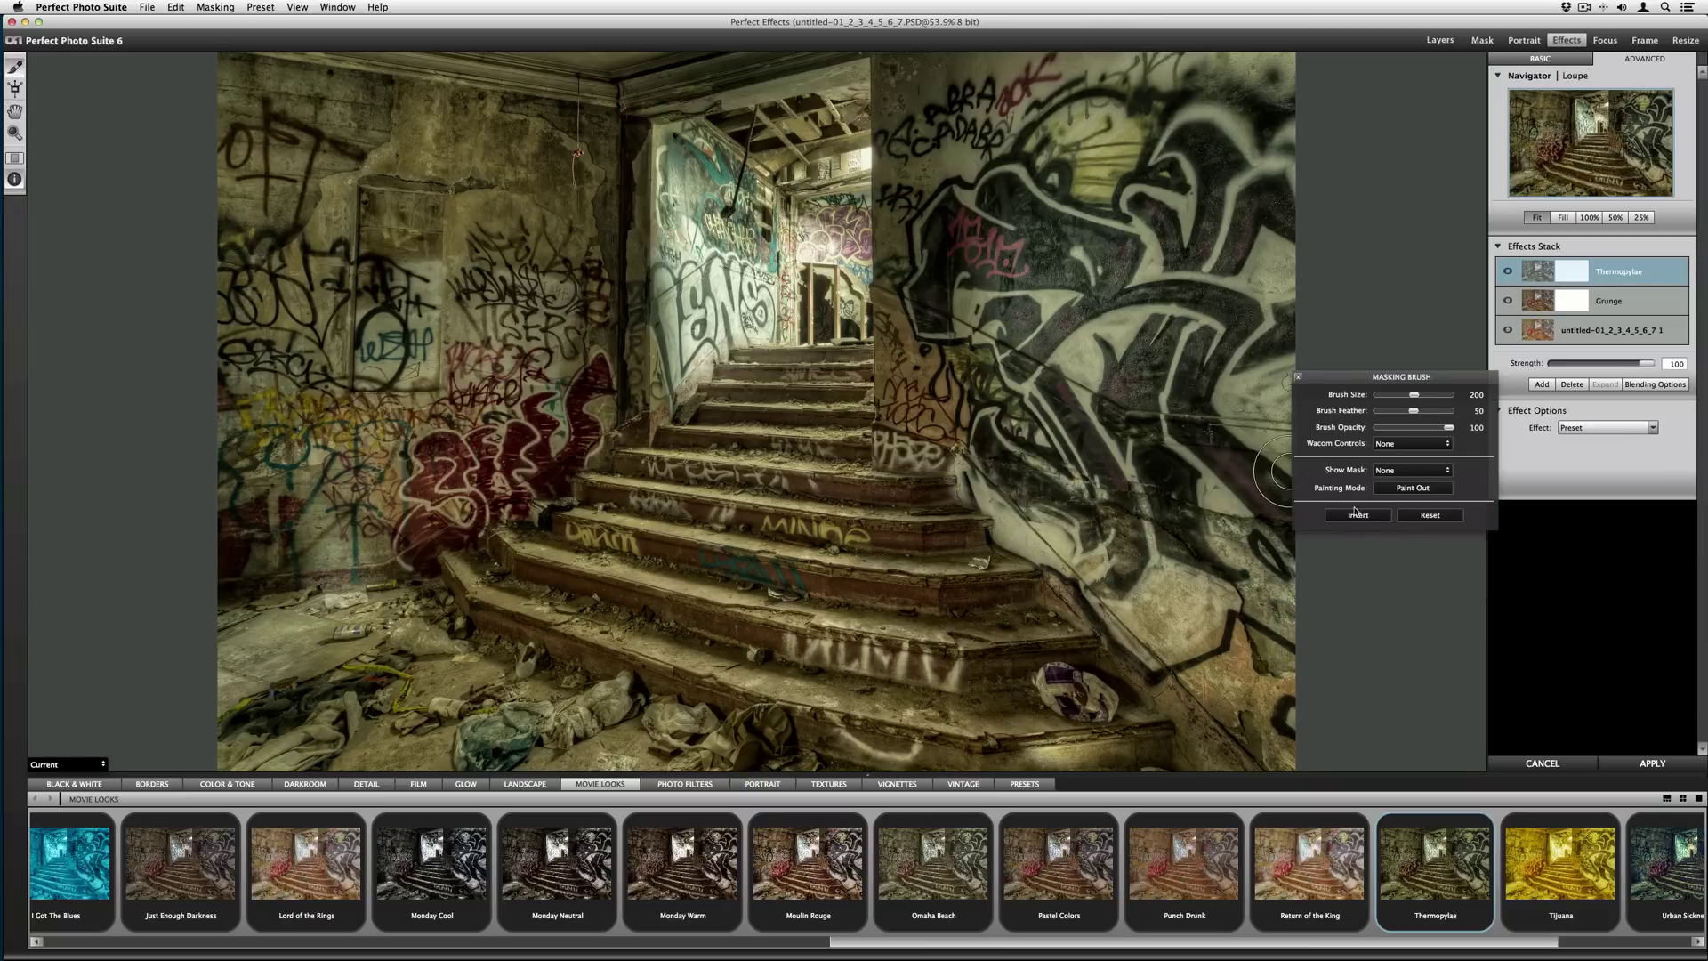
left_click(1356, 514)
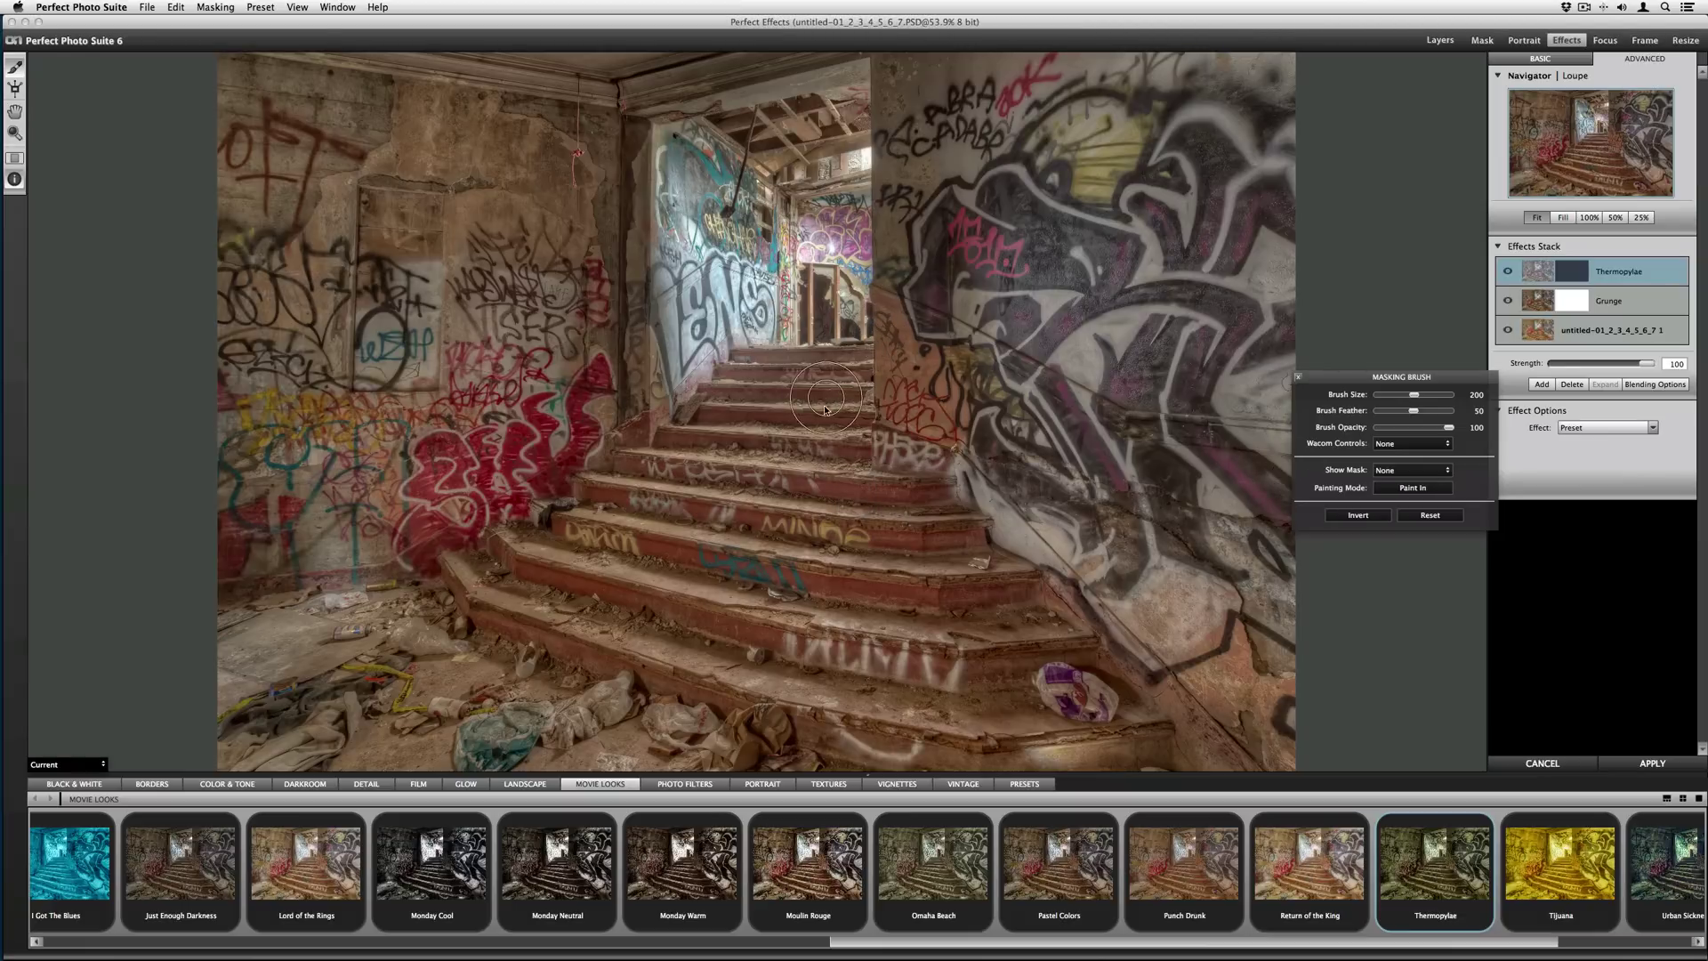
key("bracketright")
key("bracketright")
key("shift+bracketleft")
key("shift+bracketleft")
left_click(834, 627)
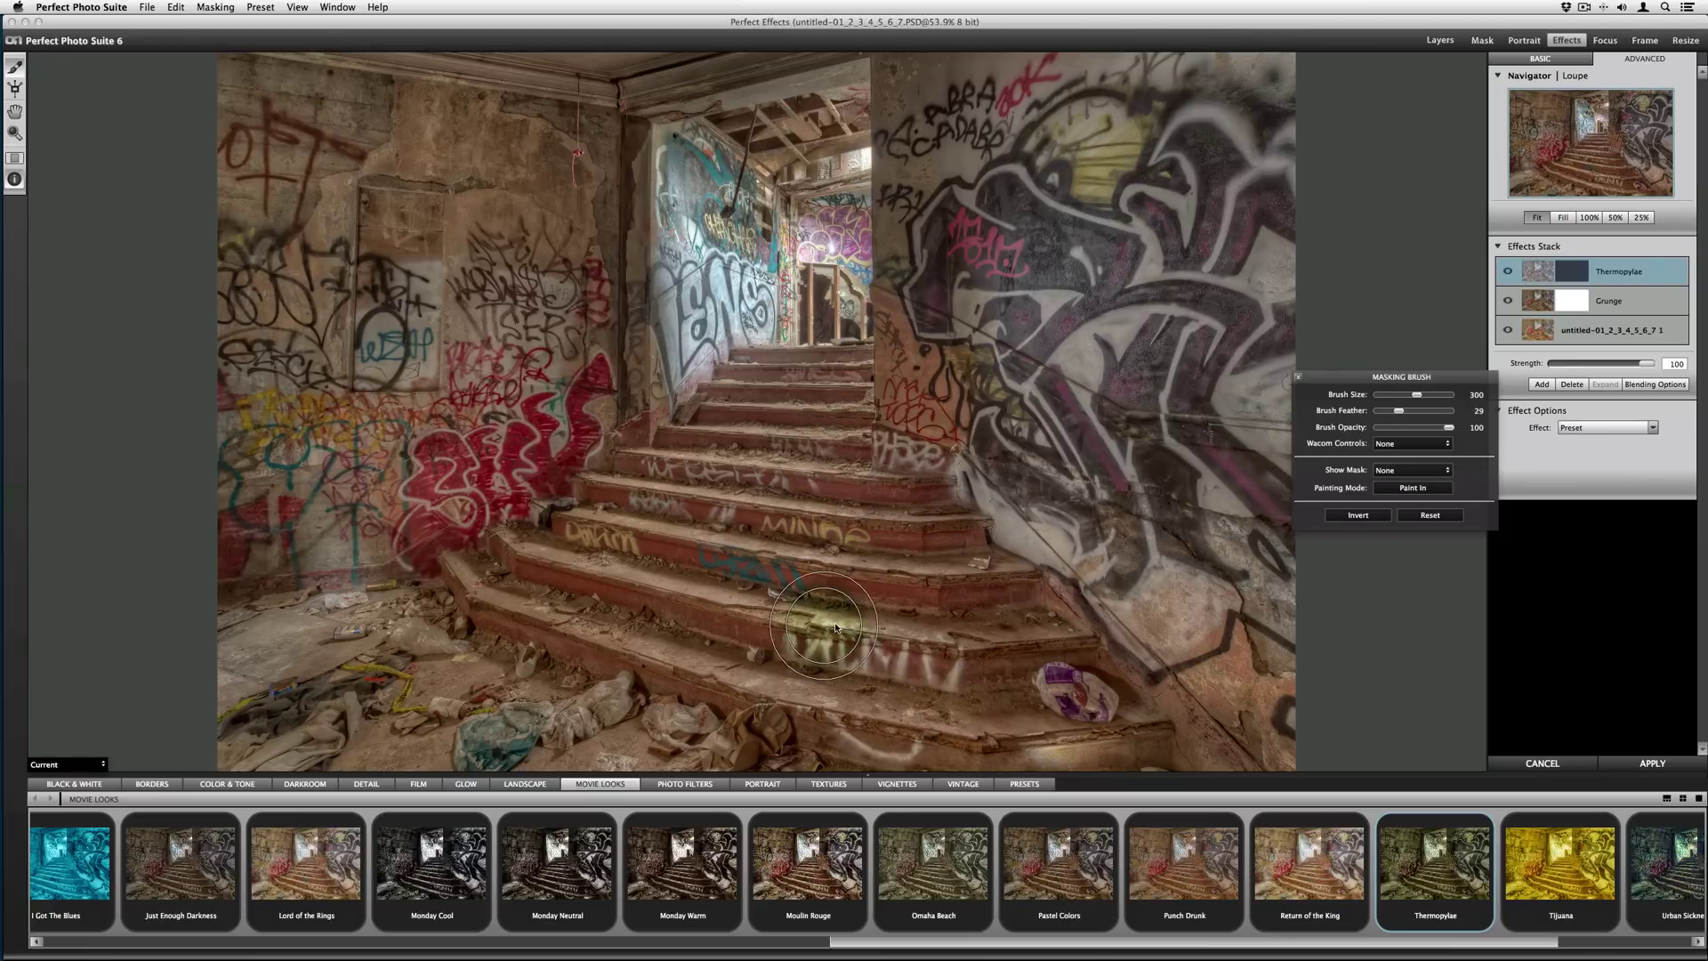
mouse_move(835, 627)
left_mouse_down()
mouse_move(624, 581)
mouse_move(800, 610)
mouse_move(966, 664)
mouse_move(942, 682)
mouse_move(994, 711)
mouse_move(1073, 721)
mouse_move(836, 697)
mouse_move(548, 600)
mouse_move(734, 523)
mouse_move(854, 552)
mouse_move(786, 527)
mouse_move(834, 574)
left_mouse_up()
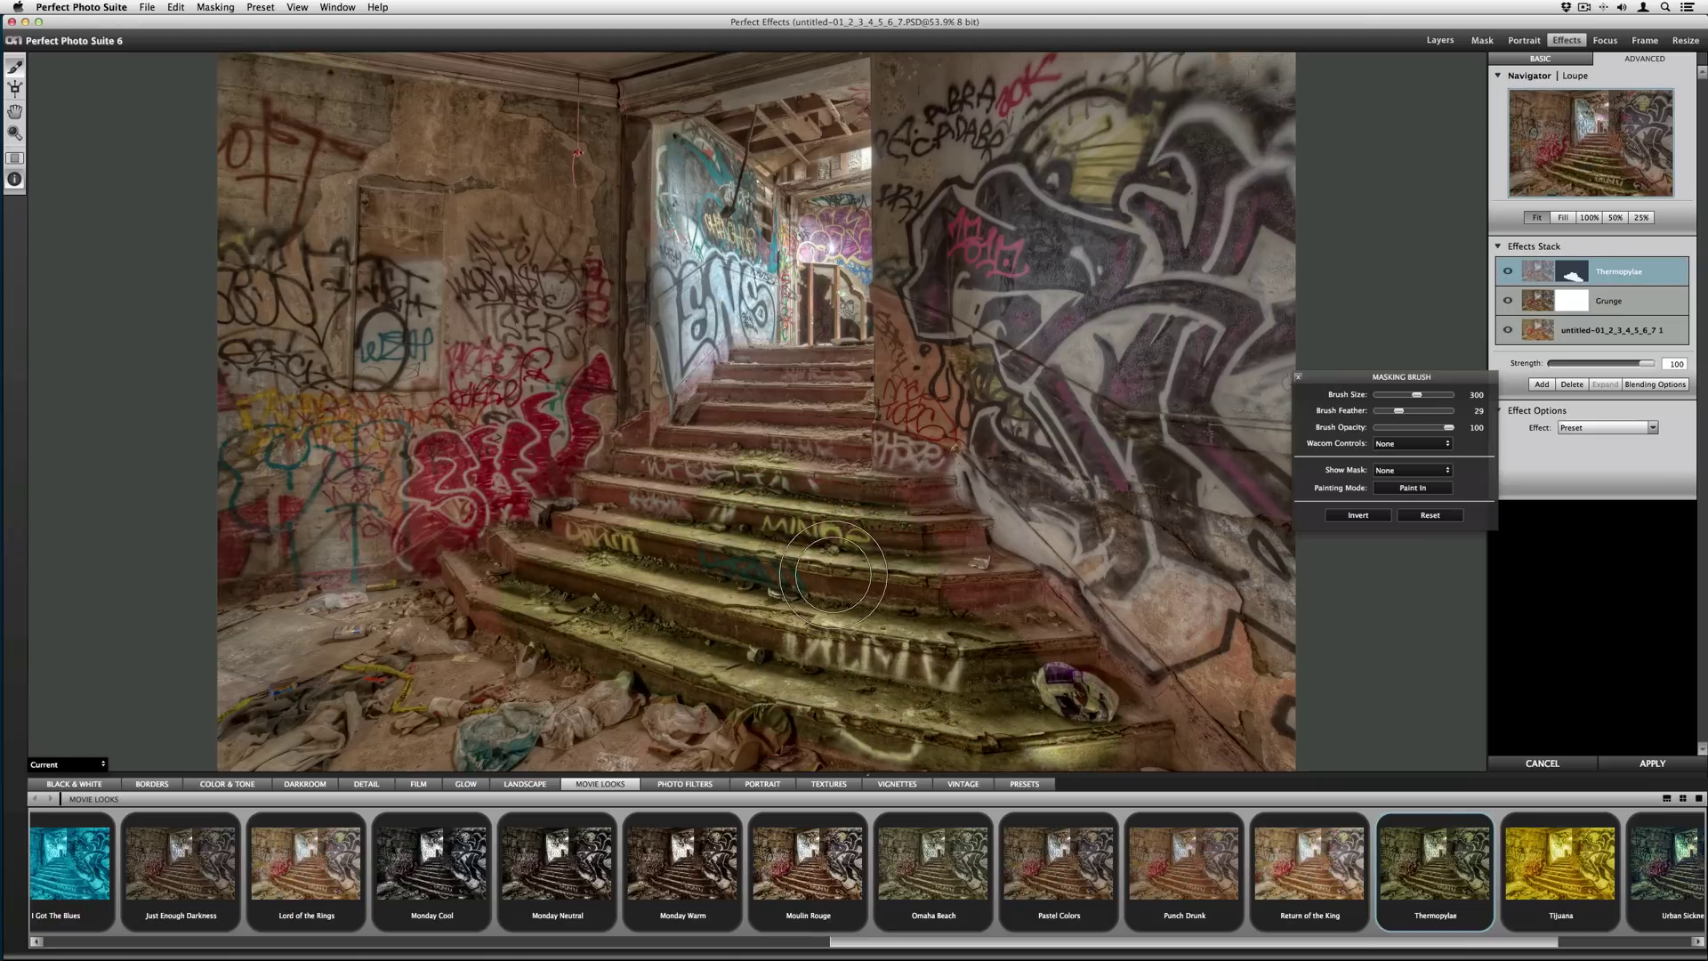
Step: Paint the Thermopylae effect into the remaining edges and corners of the stairs, reducing the masking brush to size 100
key("bracketleft")
key("bracketleft")
key("bracketleft")
key("bracketleft")
key("bracketleft")
mouse_move(959, 558)
left_mouse_down()
mouse_move(1071, 650)
mouse_move(1032, 676)
mouse_move(1126, 734)
left_mouse_up()
key("bracketleft")
key("bracketleft")
key("bracketleft")
mouse_move(515, 581)
left_mouse_down()
mouse_move(552, 576)
mouse_move(482, 568)
mouse_move(512, 601)
mouse_move(483, 607)
mouse_move(457, 573)
mouse_move(588, 505)
mouse_move(698, 507)
mouse_move(609, 487)
mouse_move(707, 461)
mouse_move(688, 439)
mouse_move(747, 419)
mouse_move(848, 445)
mouse_move(853, 368)
mouse_move(749, 356)
mouse_move(732, 394)
mouse_move(730, 409)
mouse_move(757, 397)
mouse_move(776, 416)
mouse_move(852, 381)
mouse_move(858, 359)
mouse_move(710, 400)
mouse_move(585, 506)
mouse_move(483, 558)
mouse_move(623, 538)
left_mouse_up()
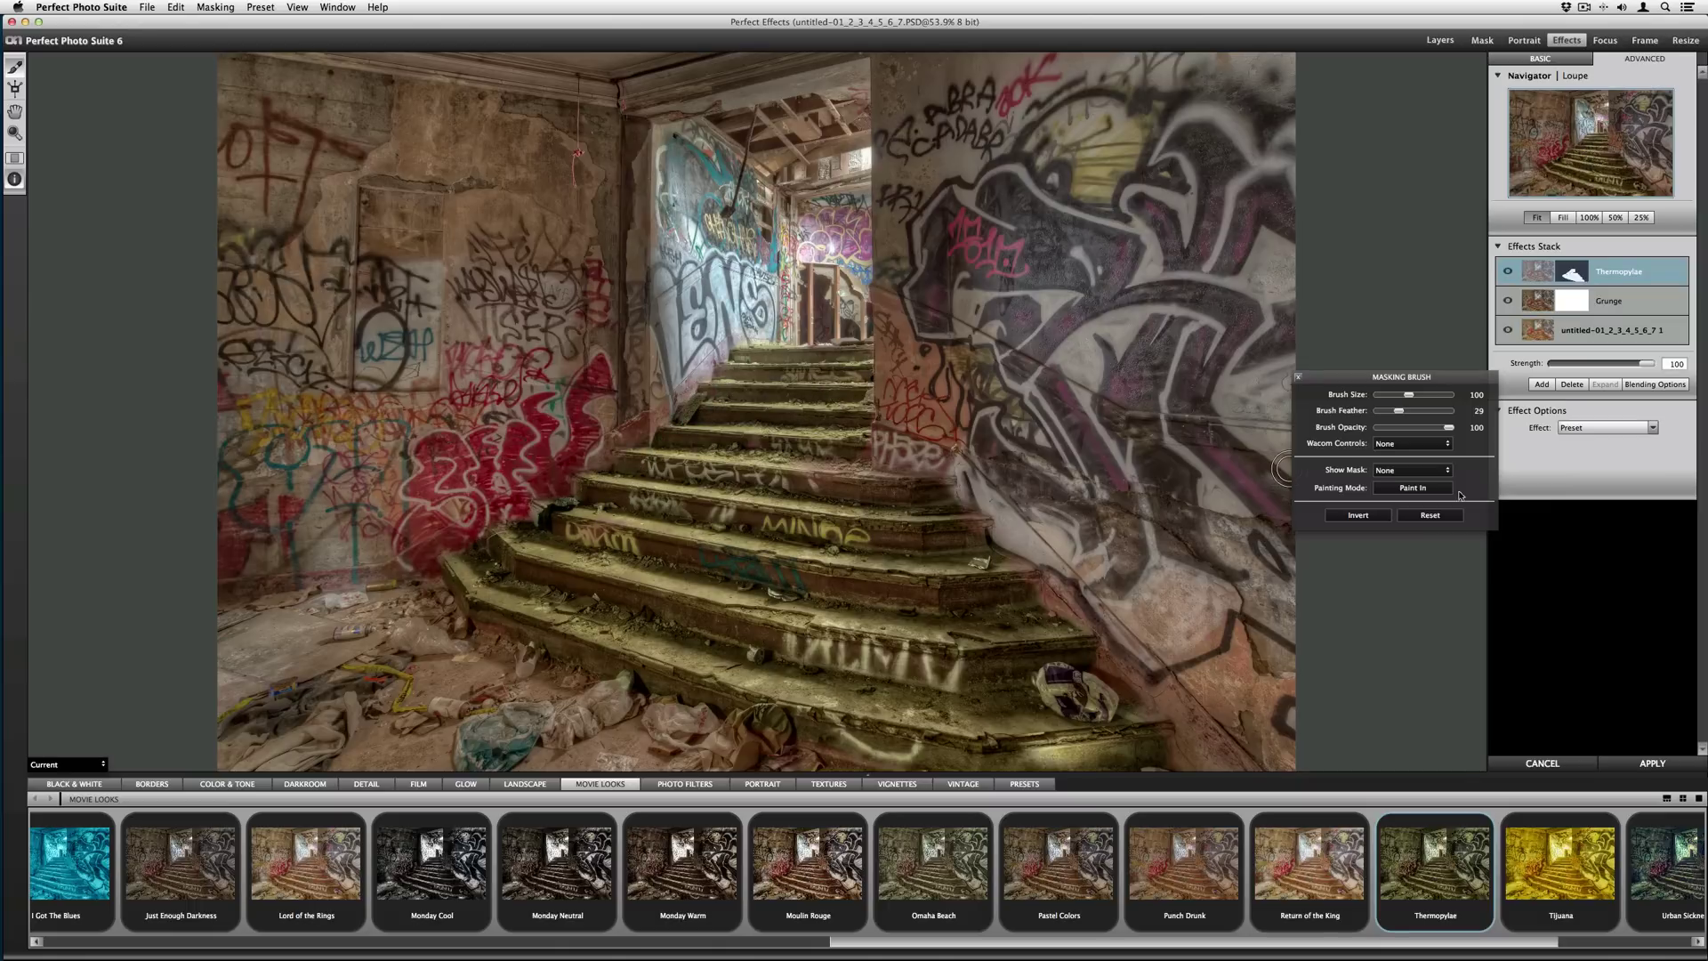
Step: Show the Thermopylae mask as an overlay and paint in the missed spots on the stairs
left_click(1400, 472)
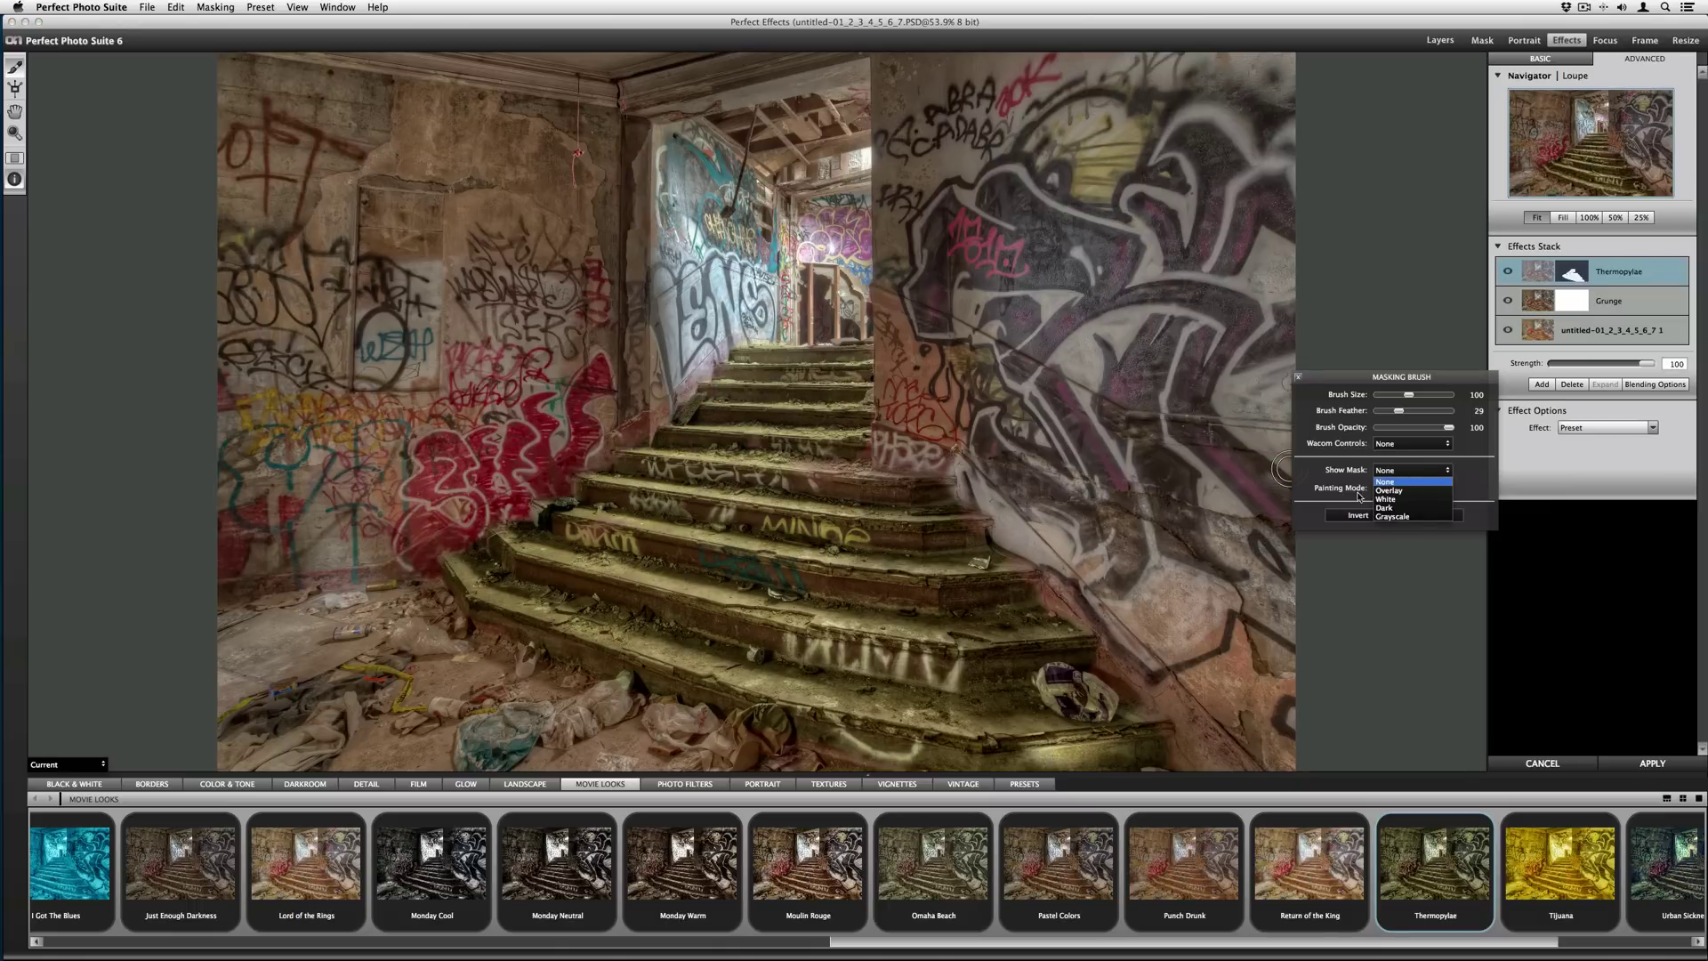
left_click(1389, 491)
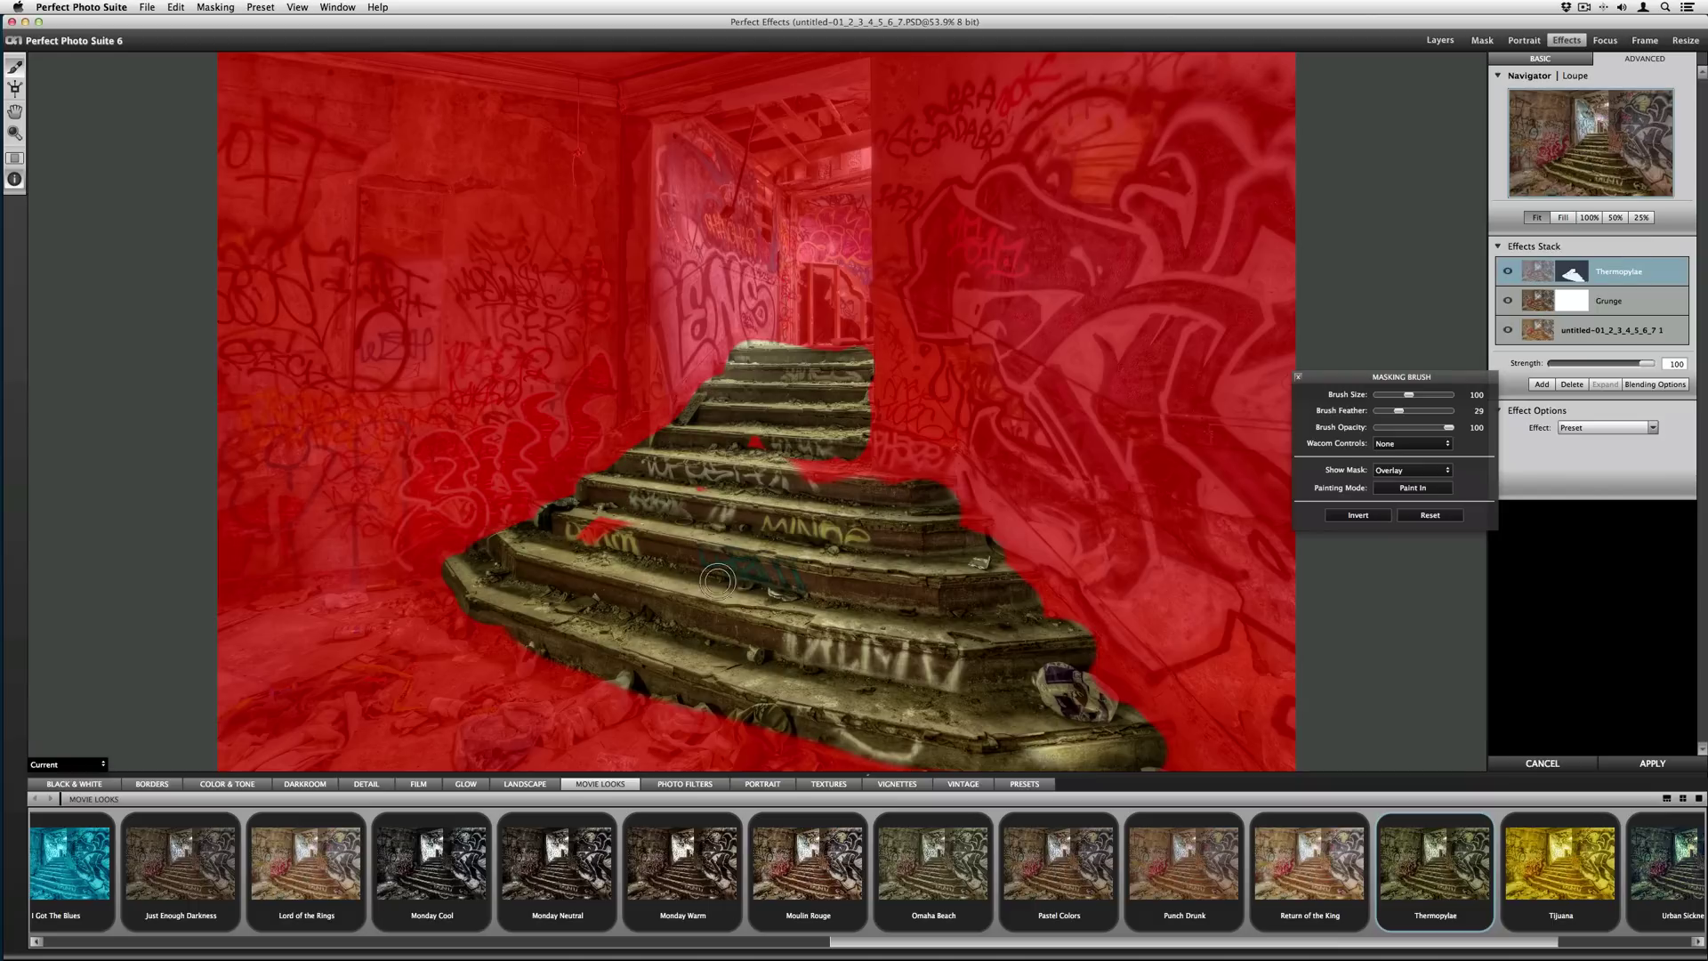
mouse_move(717, 580)
left_mouse_down()
mouse_move(604, 574)
mouse_move(612, 533)
mouse_move(710, 483)
mouse_move(780, 476)
mouse_move(734, 459)
mouse_move(850, 494)
mouse_move(814, 433)
left_mouse_up()
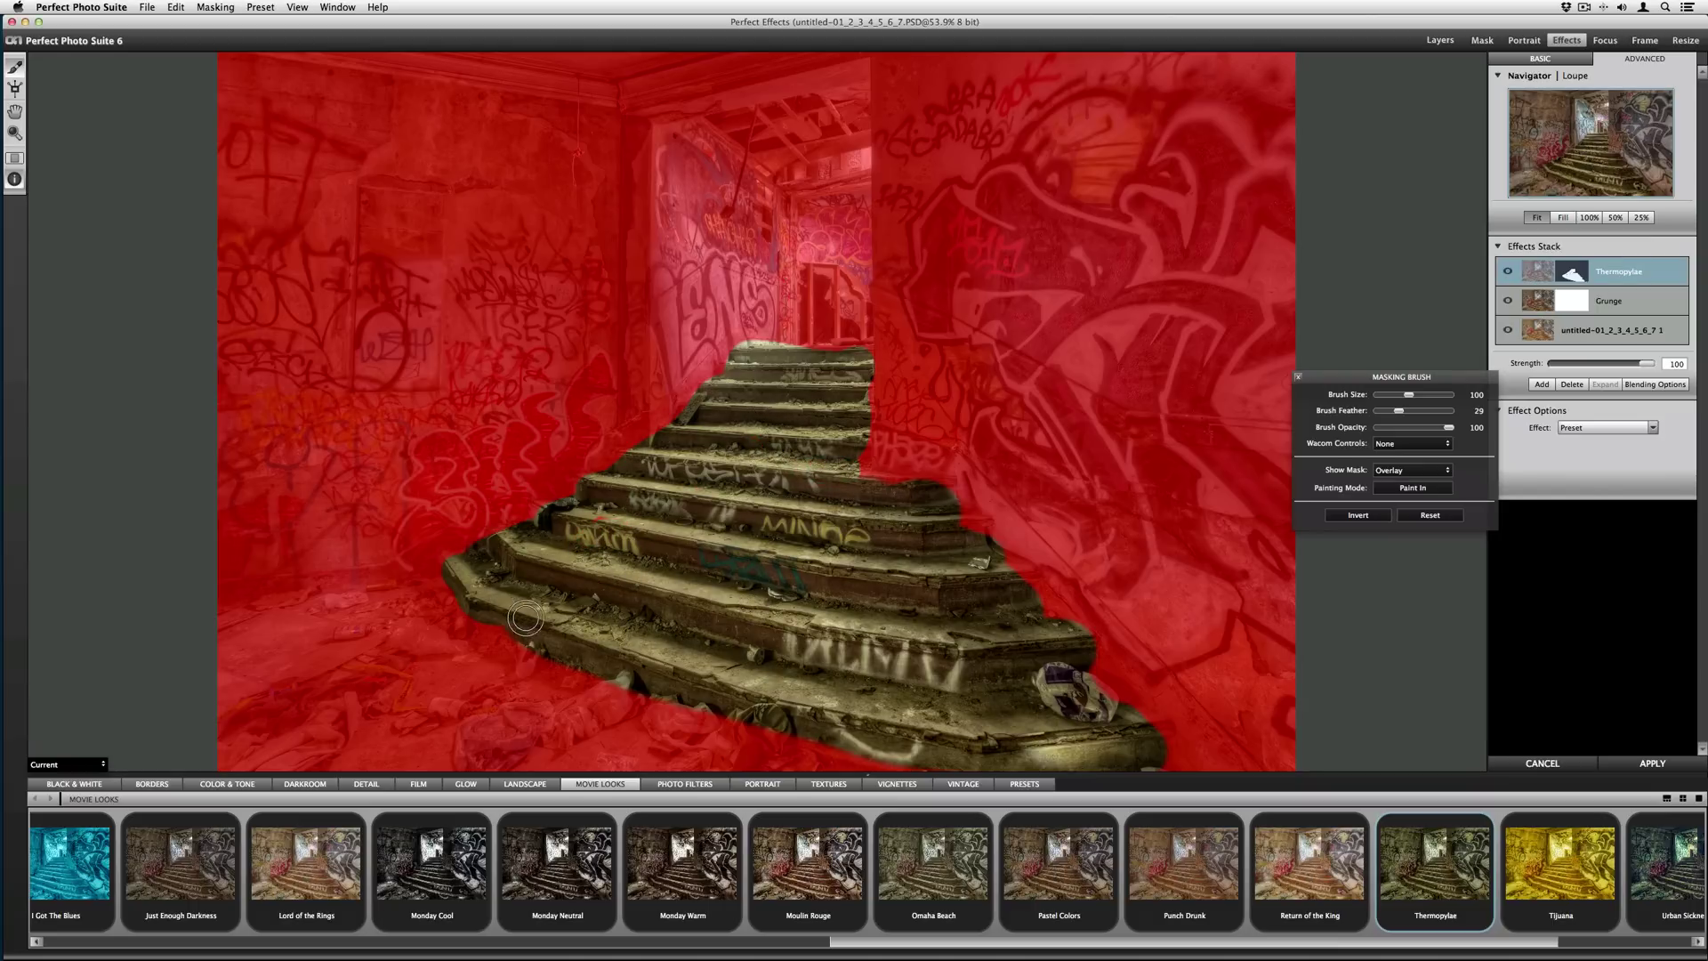
Step: Hide the mask overlay and touch up the Thermopylae mask at the stairs' right edge with a size 45 masking brush in Paint Out mode
left_click(1407, 489)
left_click(1413, 470)
left_click(1414, 486)
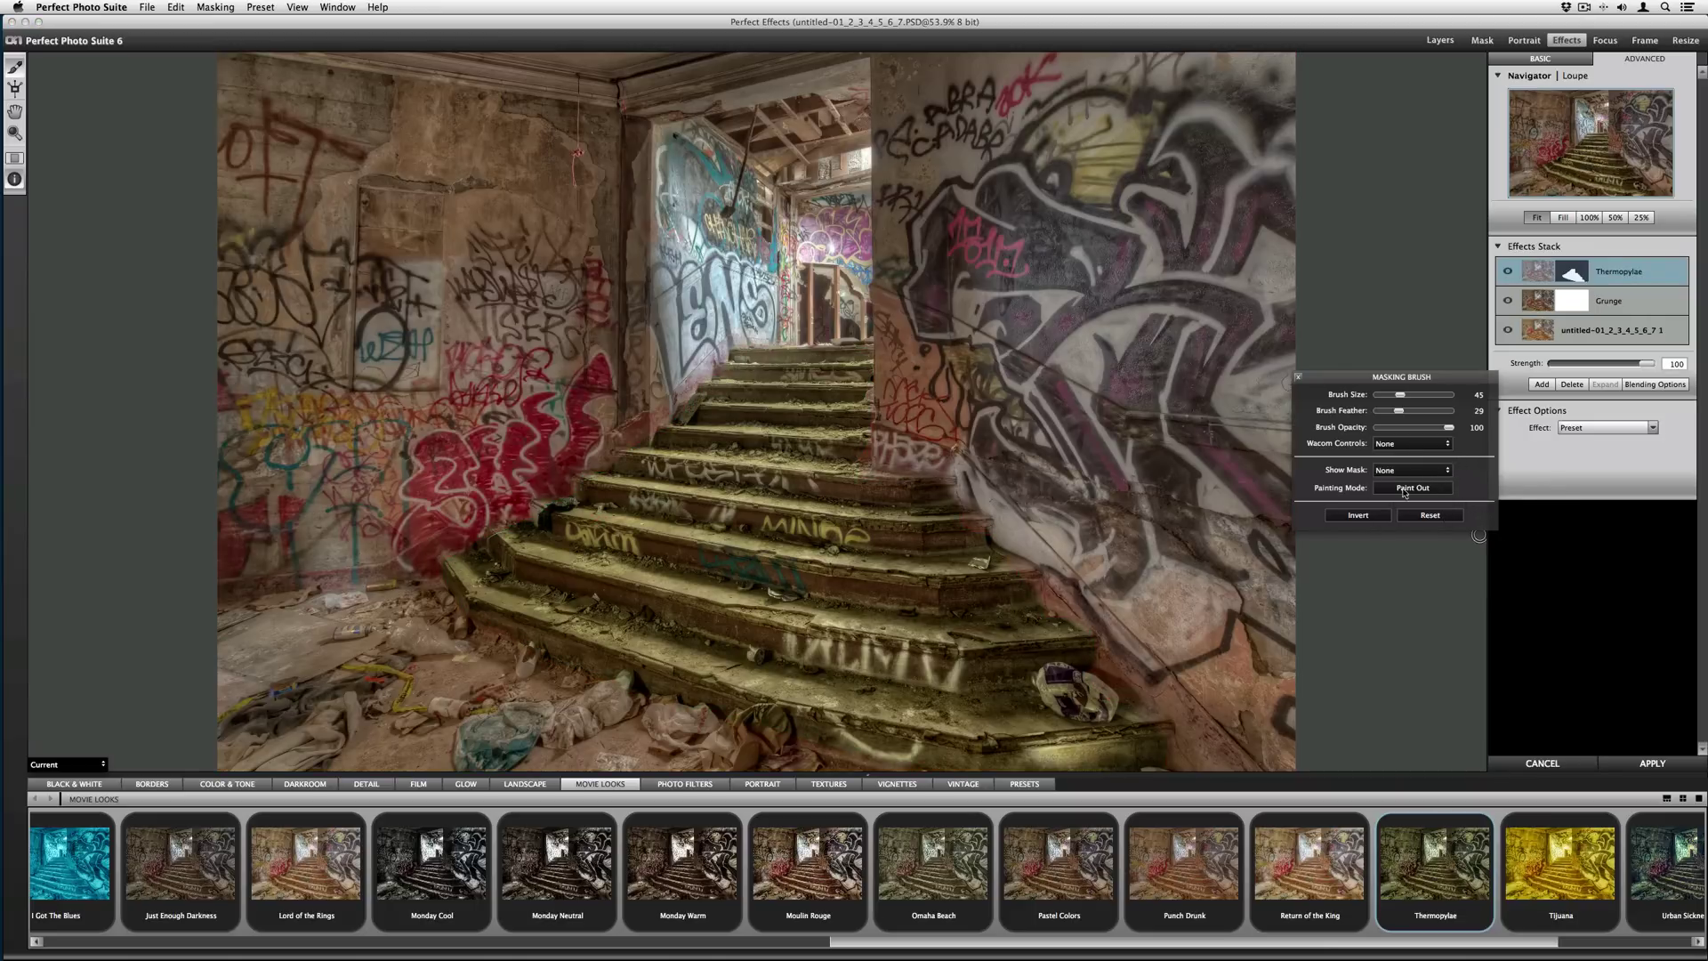
left_click(1297, 378)
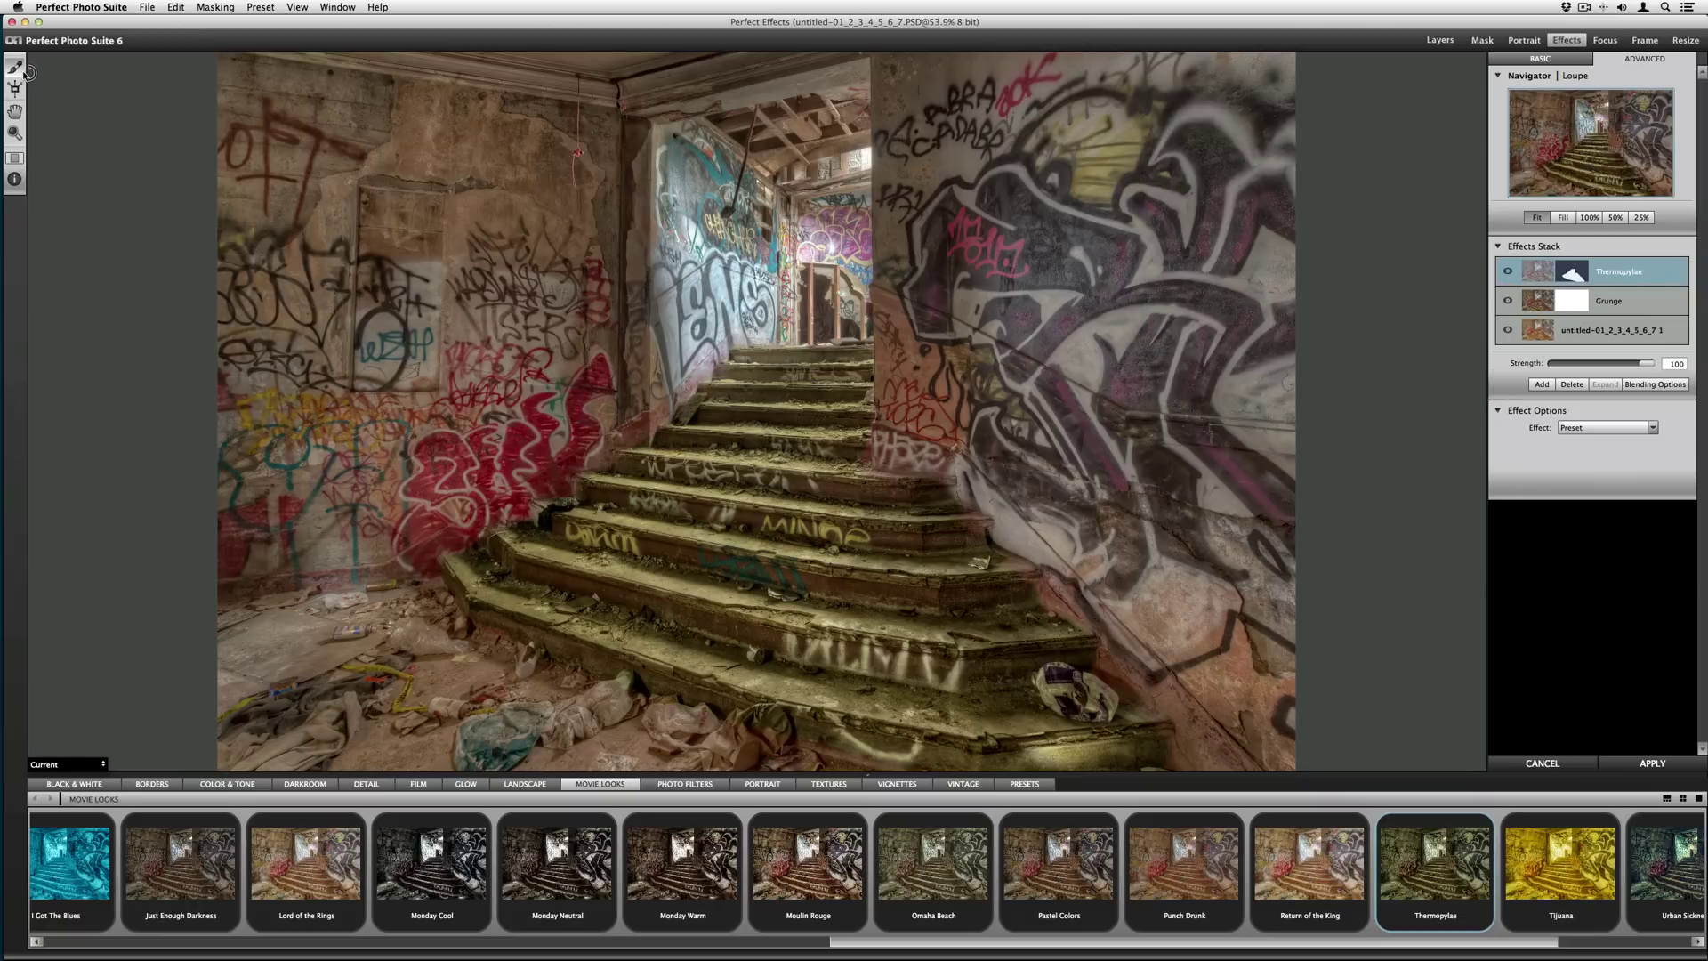
left_click(14, 183)
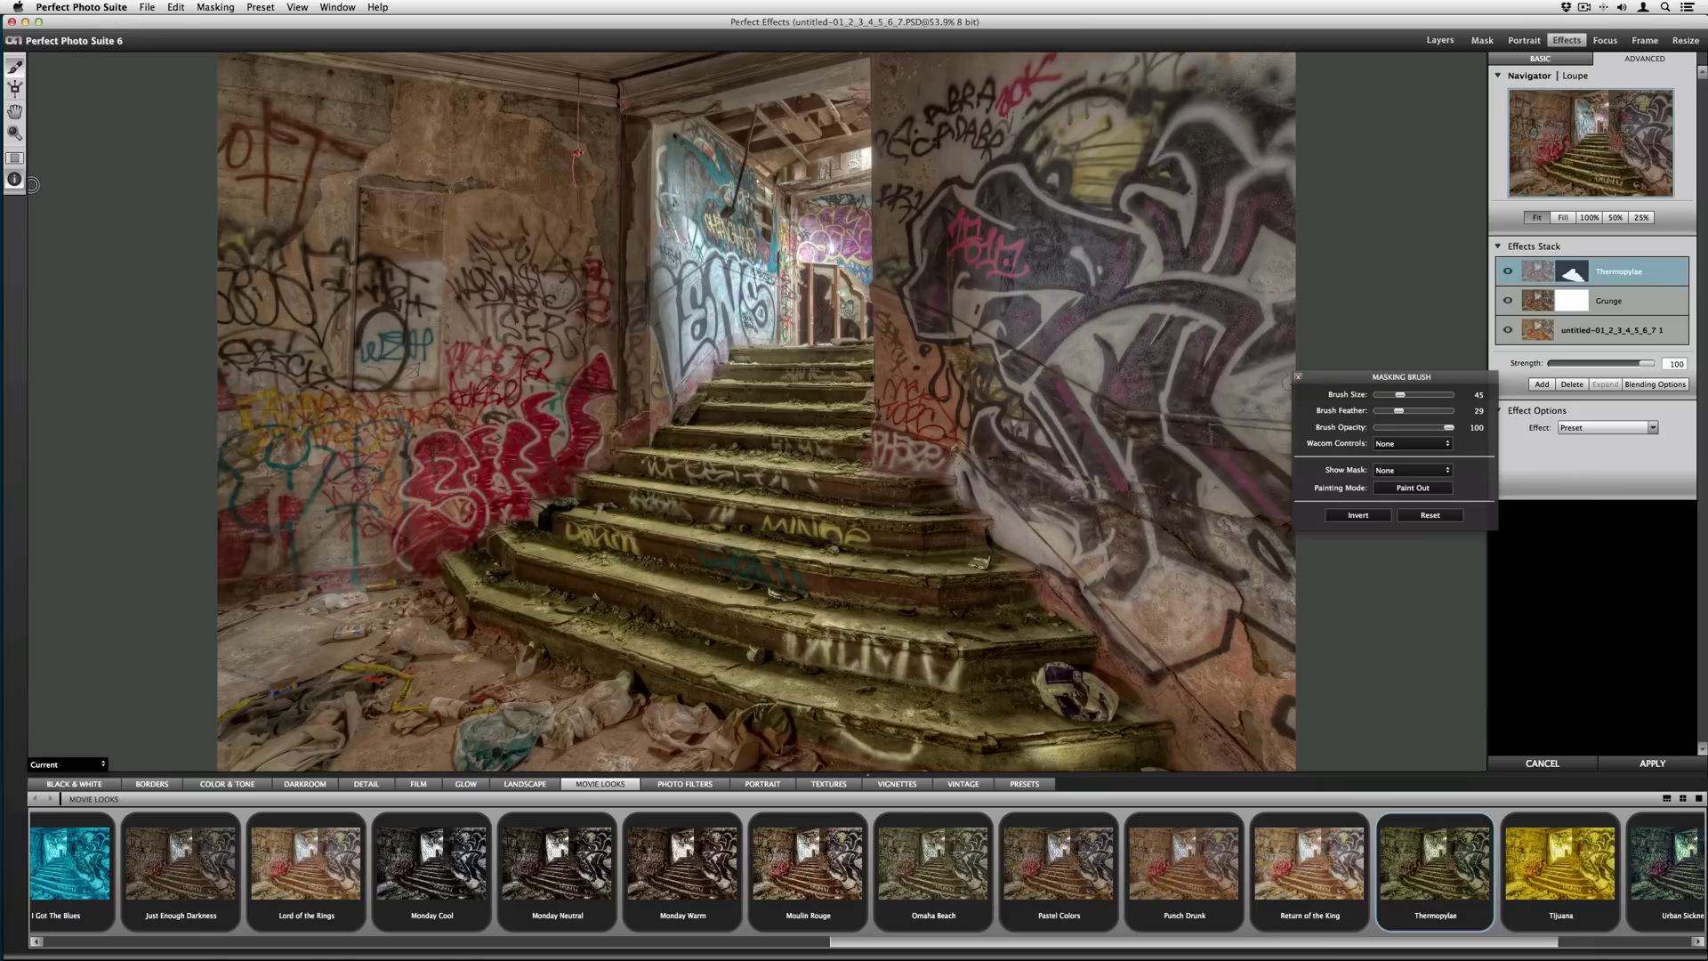
mouse_move(1403, 377)
left_mouse_down()
mouse_move(1061, 251)
mouse_move(874, 221)
left_mouse_up()
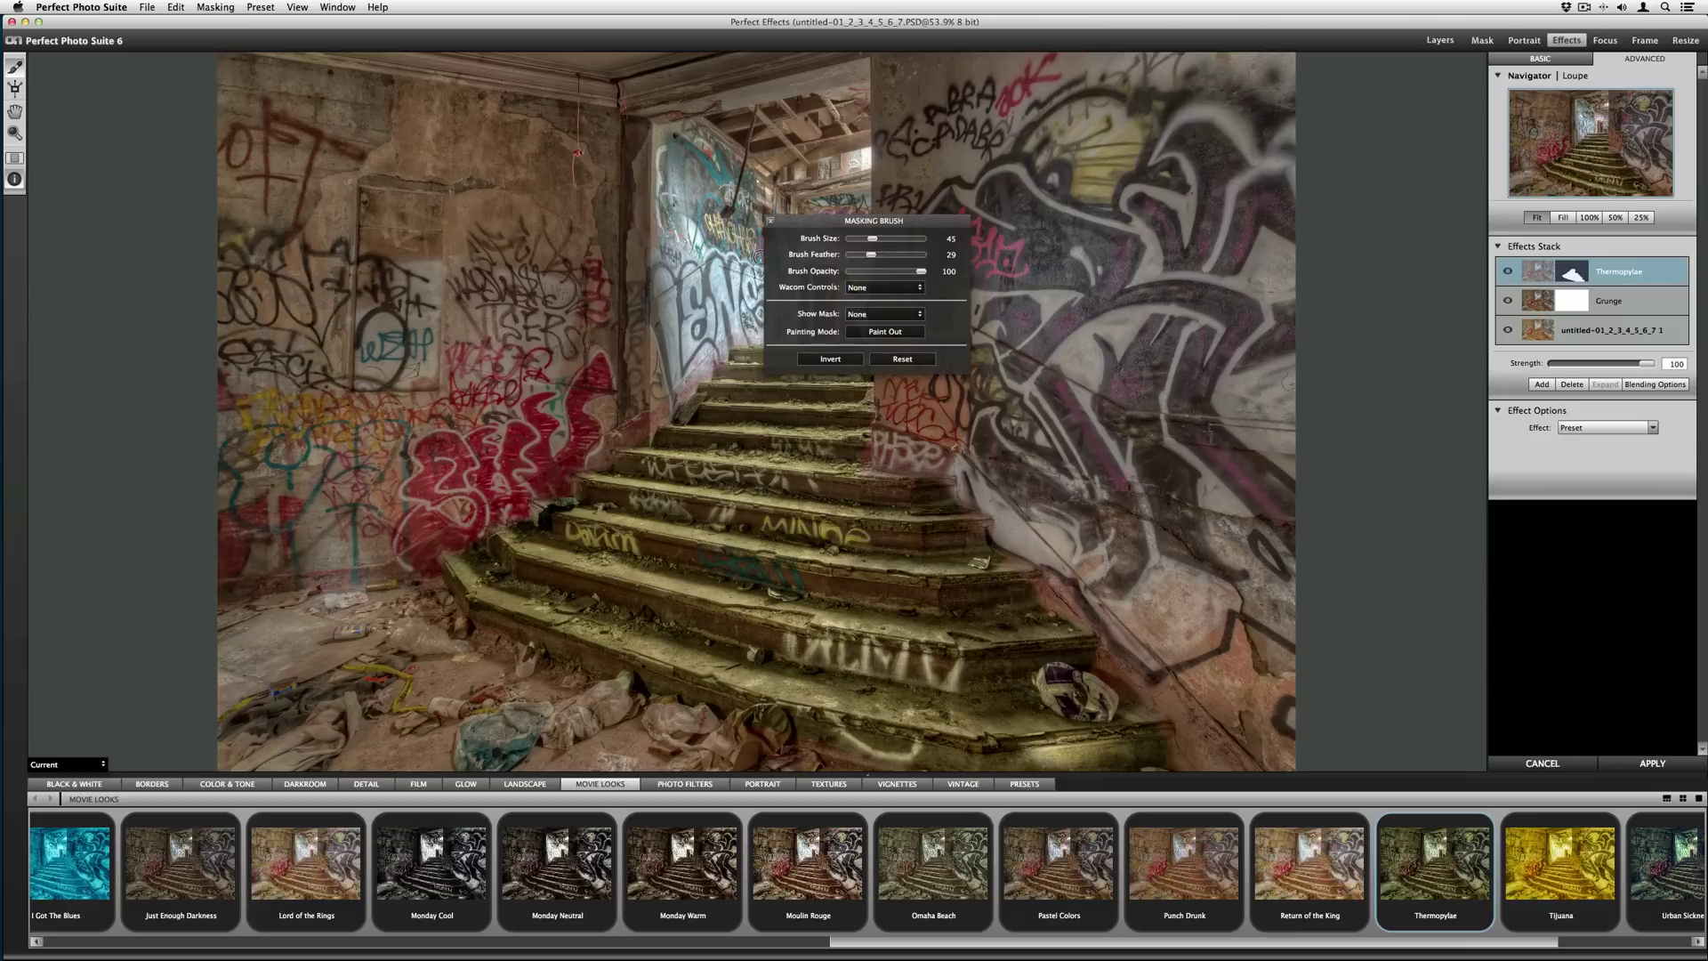
left_click(770, 223)
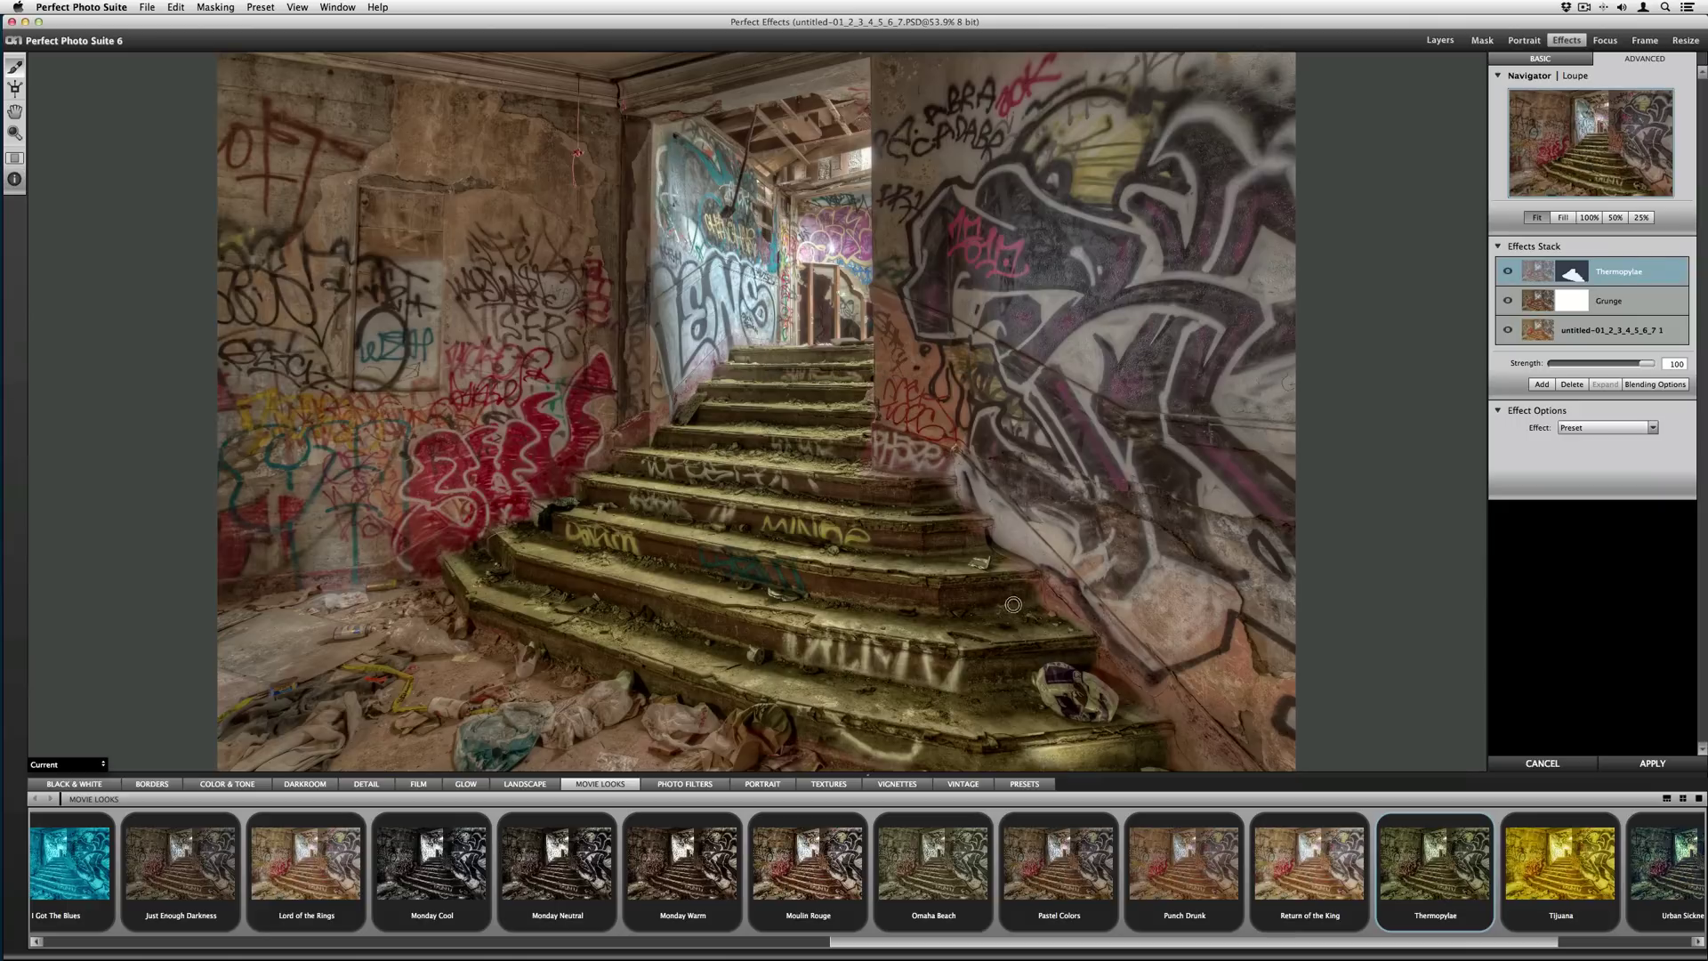
left_click_drag(995, 572, 988, 583)
Step: Add a new effect layer with the Moulin Rouge movie look at a strength of 60
left_click(1537, 385)
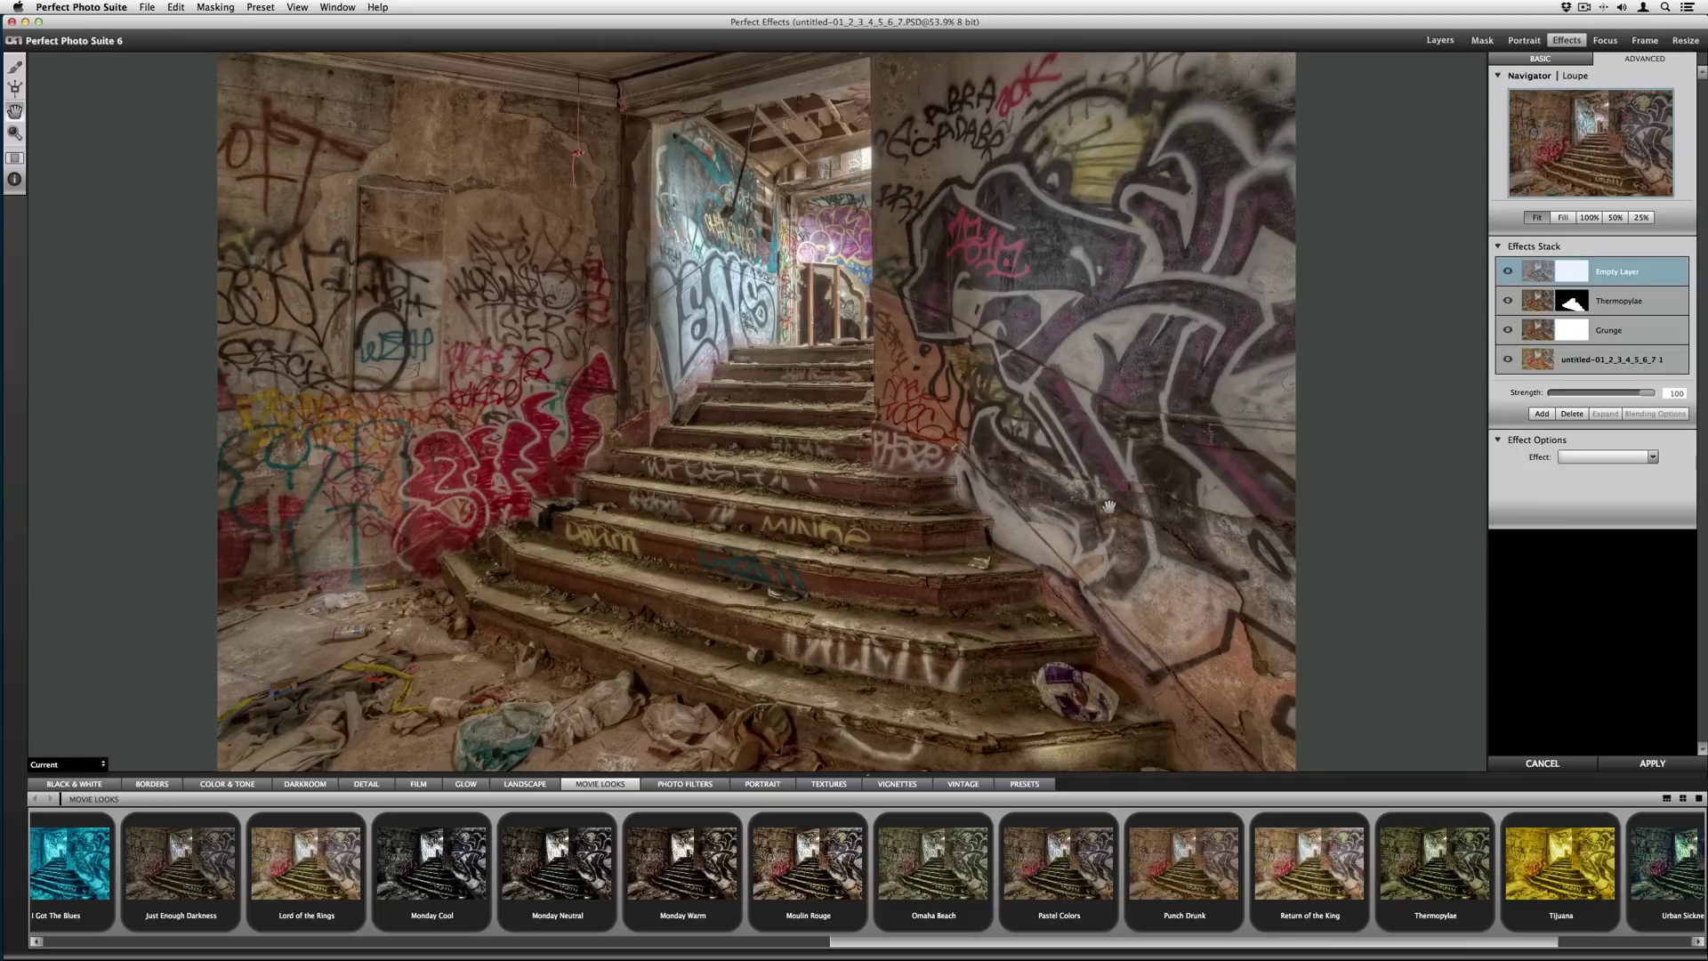
left_click(811, 865)
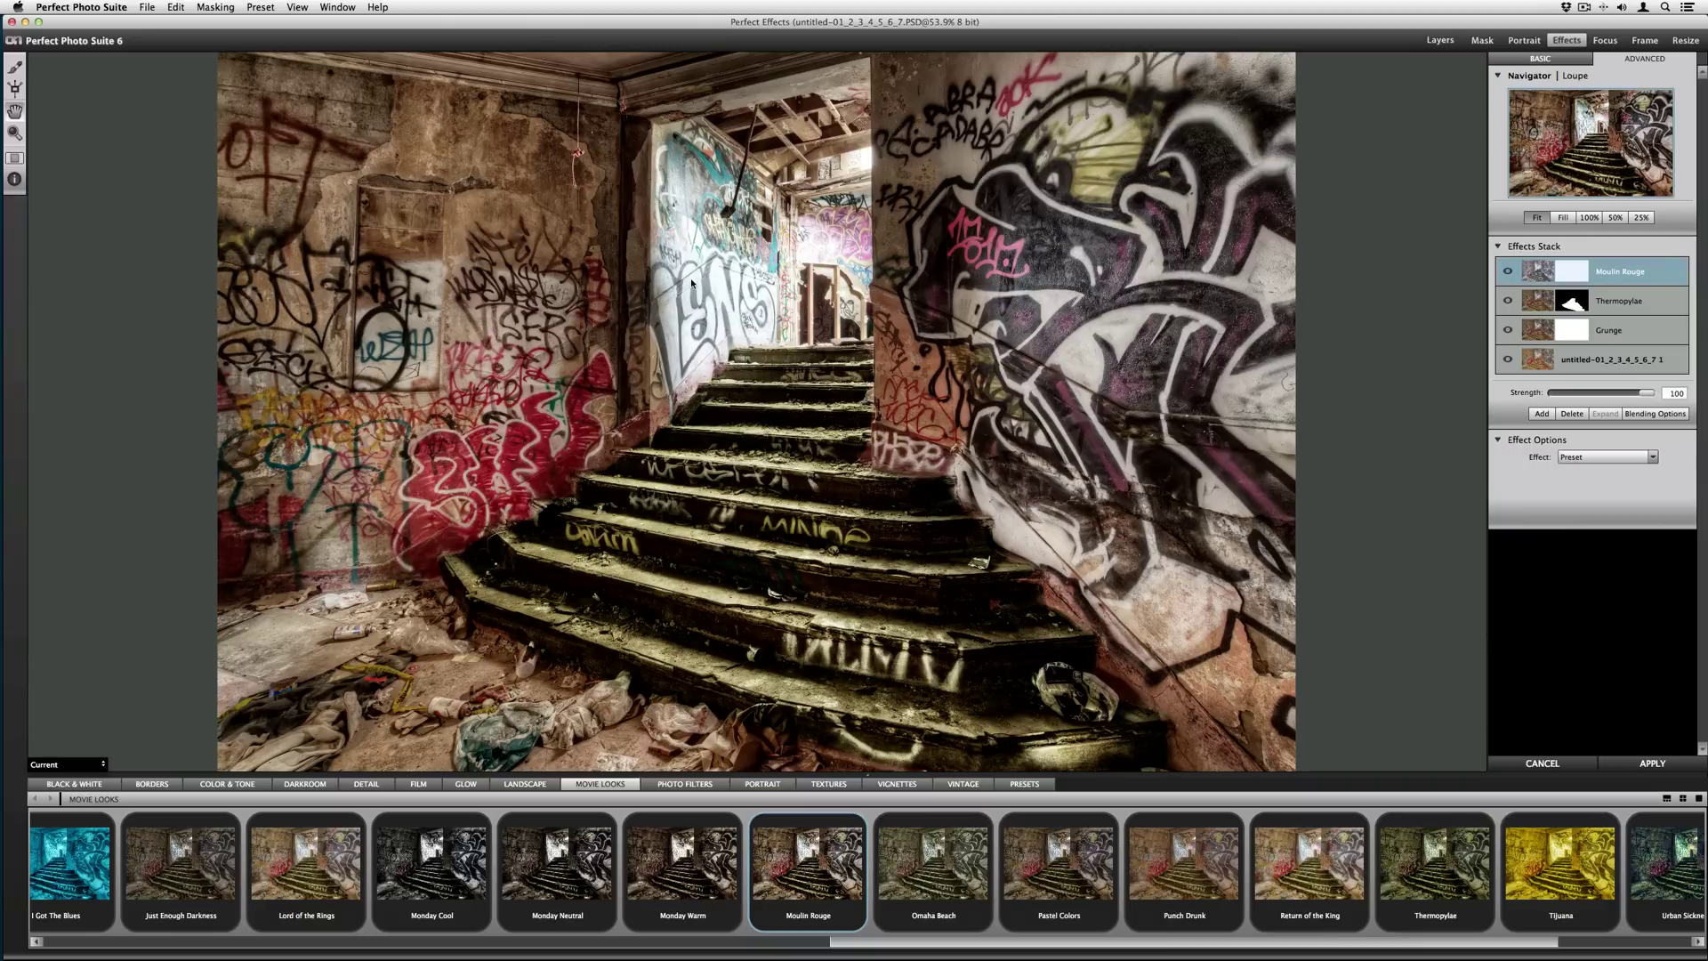
left_click_drag(1652, 392, 1612, 393)
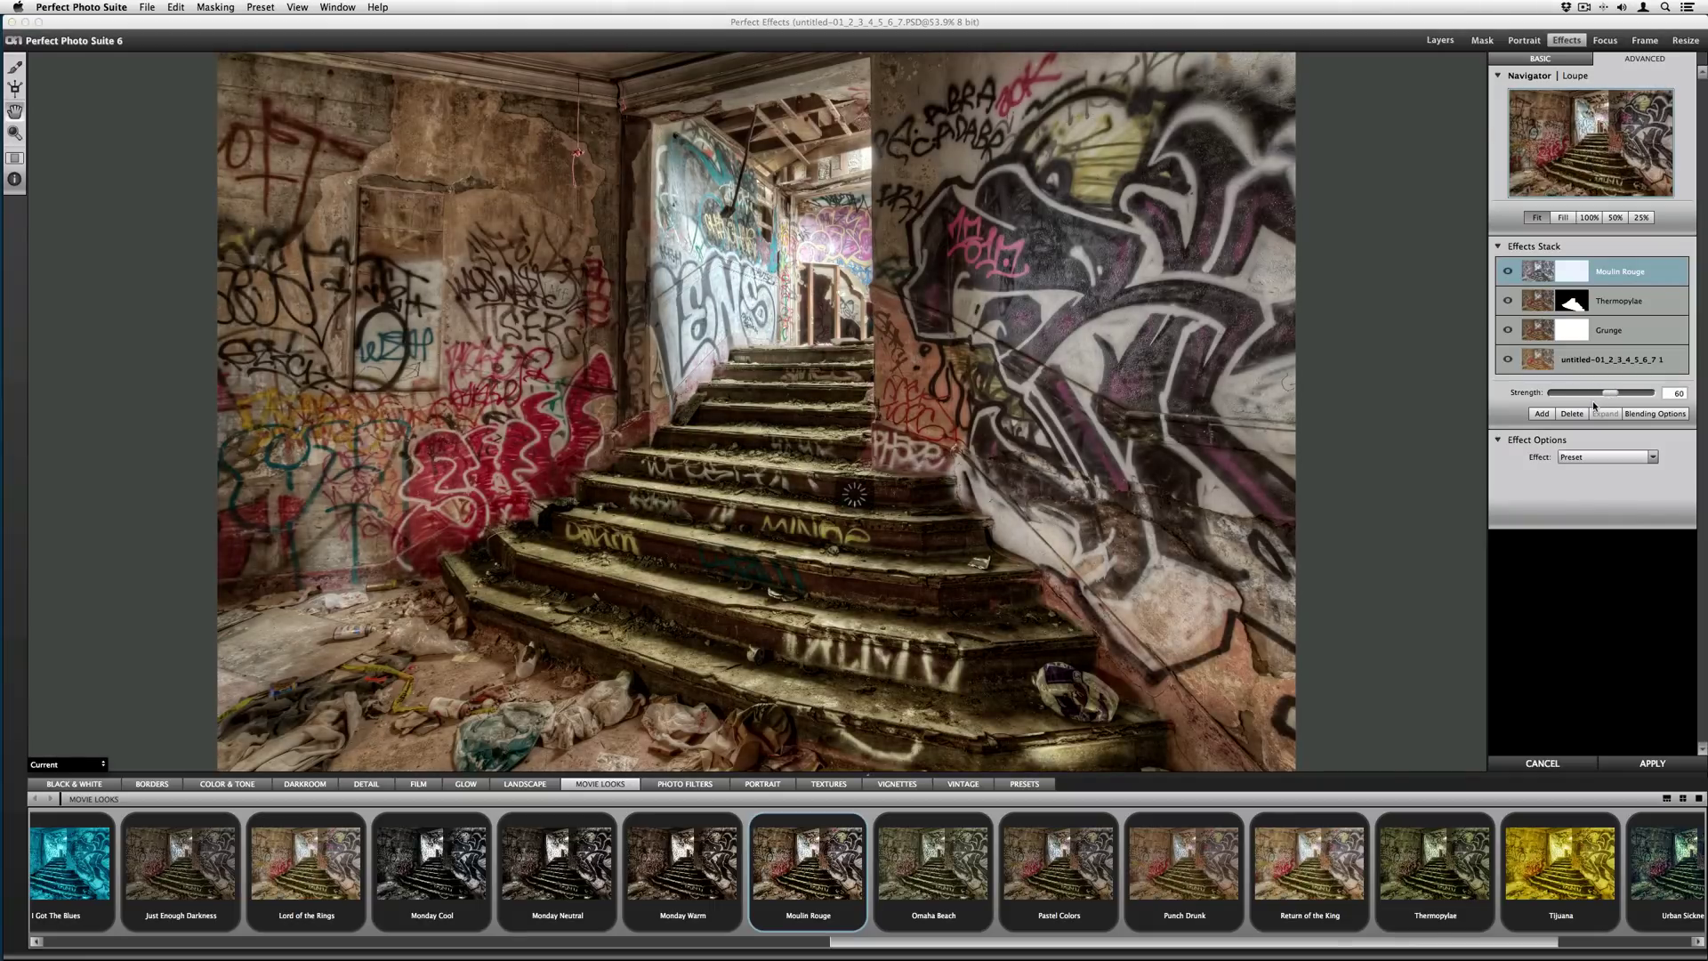
Step: Invert the Moulin Rouge mask and paint the effect in over the right graffiti wall with a size 400, feather 29 masking brush
left_click(16, 67)
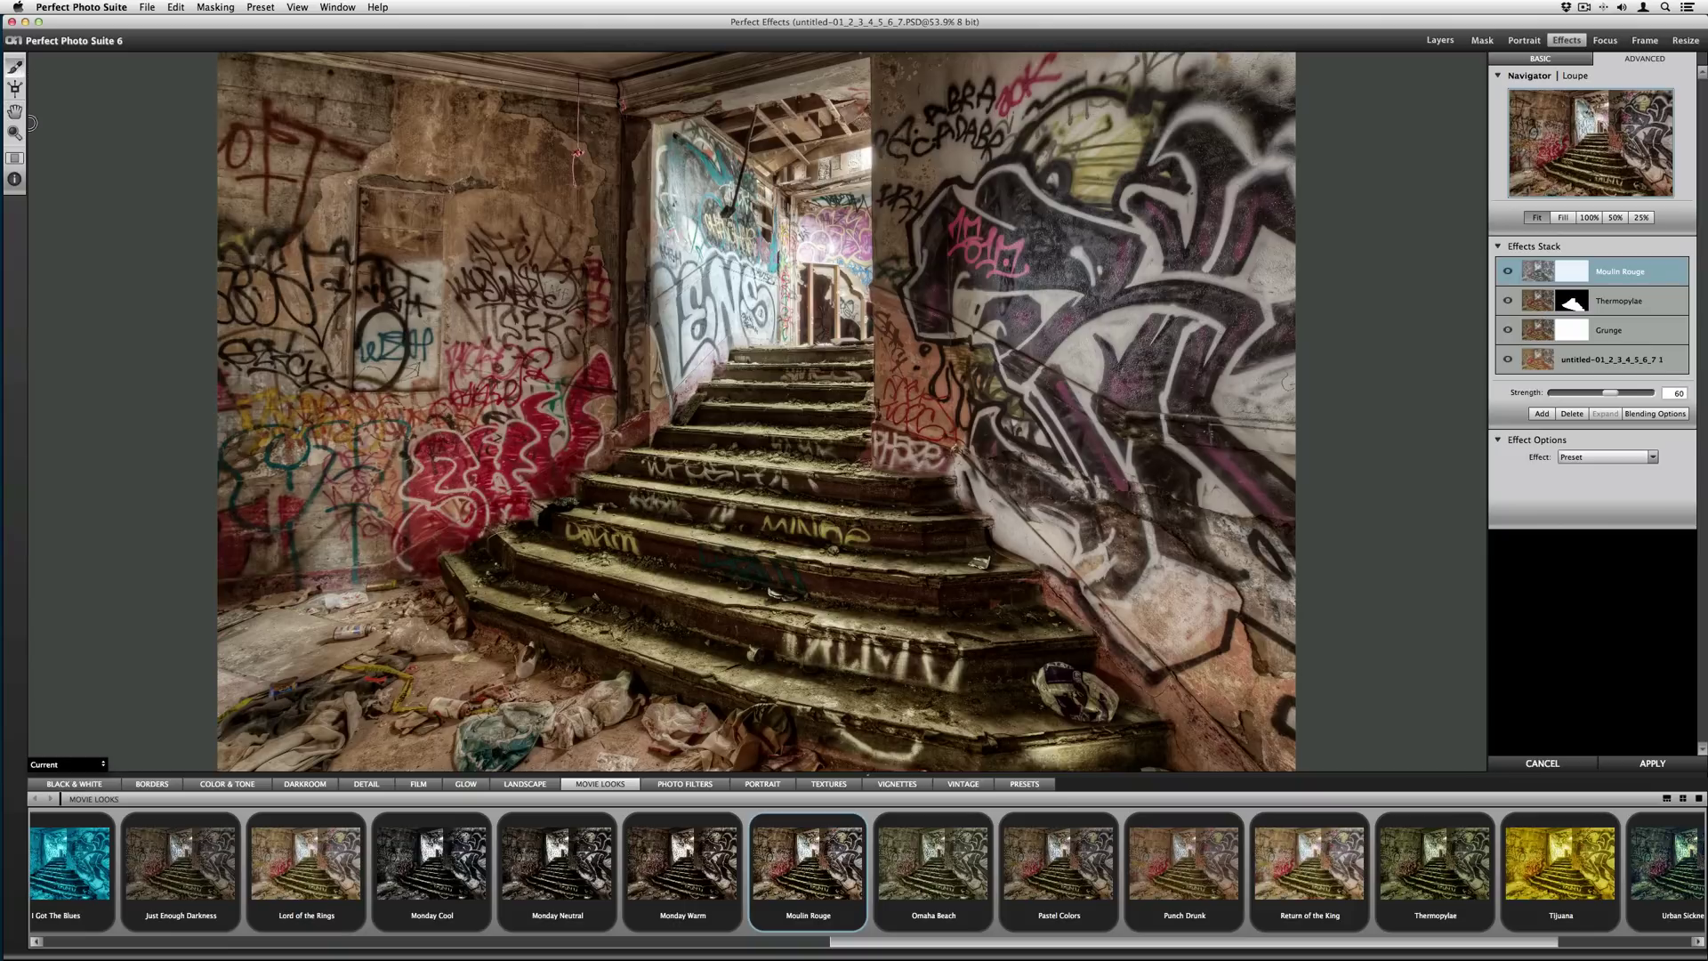
left_click(15, 181)
left_click_drag(867, 230, 1402, 364)
left_click(1365, 492)
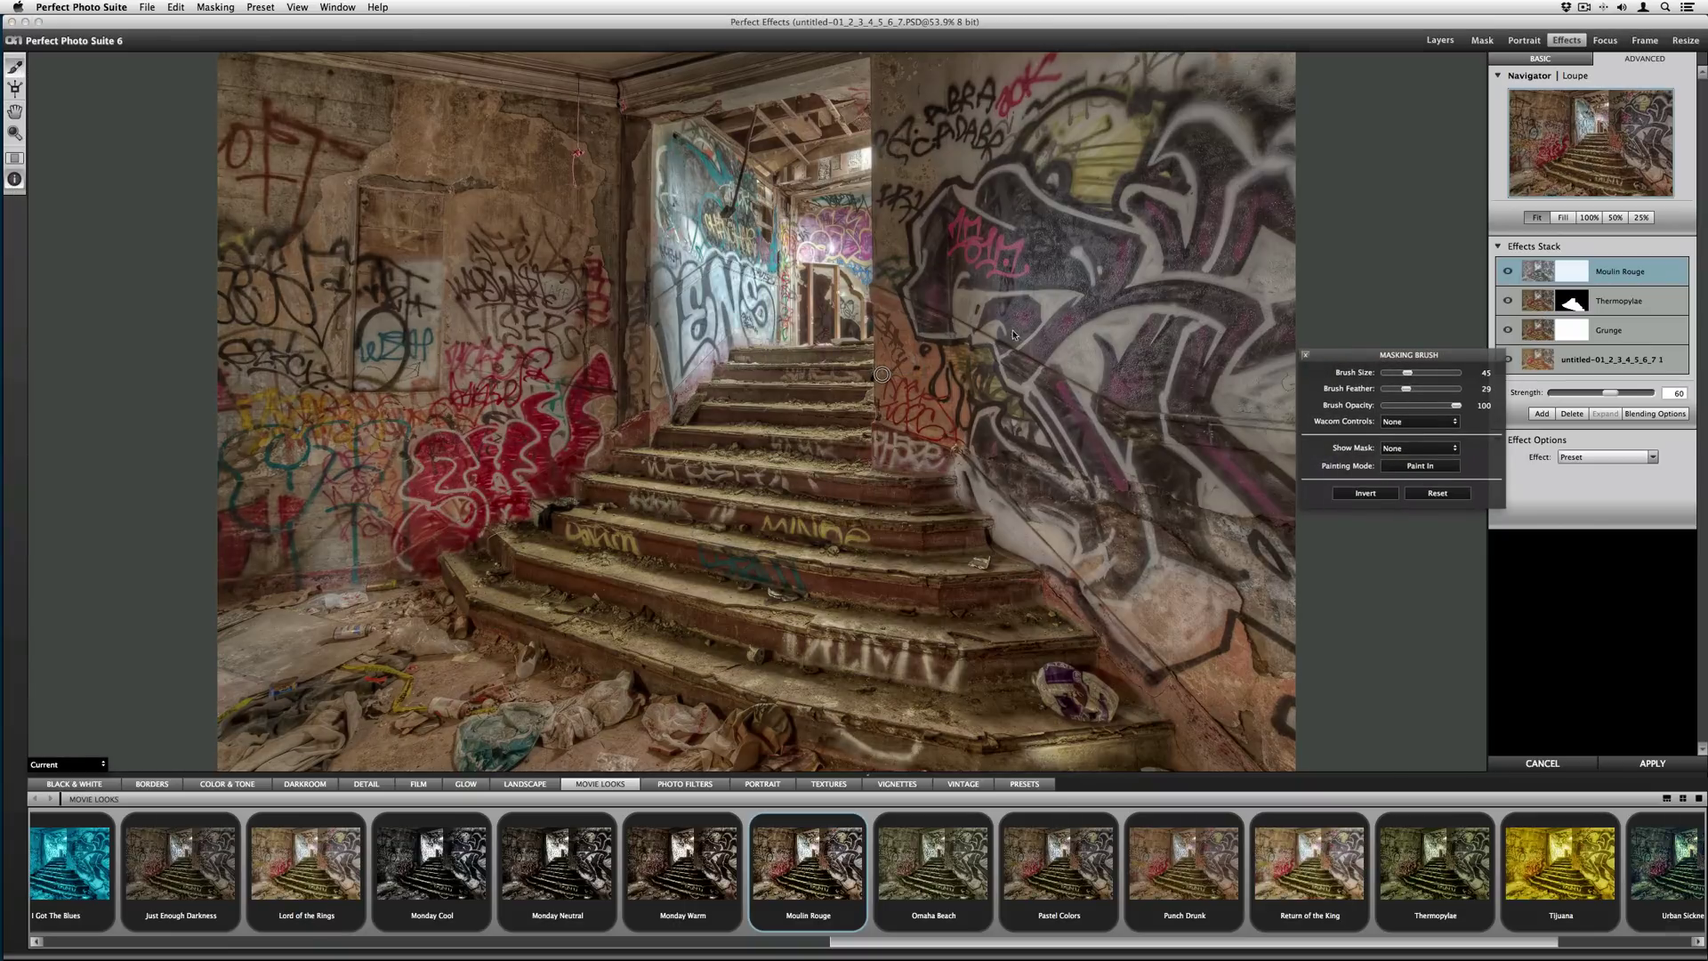
key("bracketright")
key("bracketright")
key("bracketright")
key("bracketright")
key("bracketright")
key("bracketright")
key("bracketright")
key("bracketright")
key("bracketright")
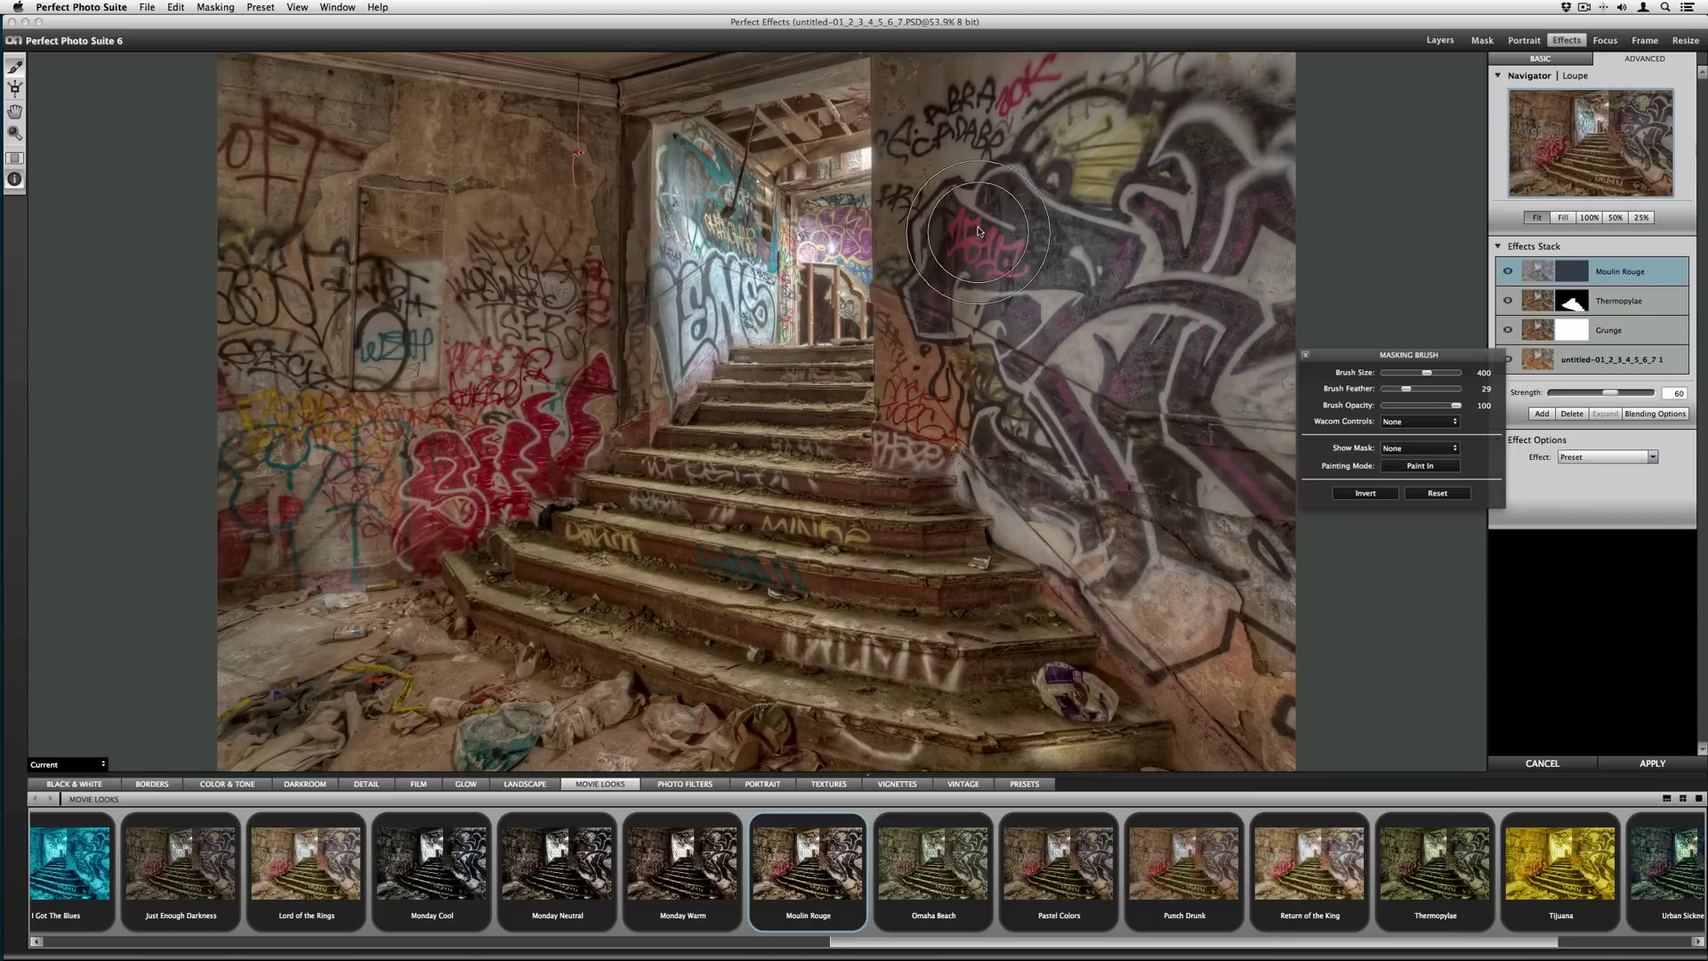
mouse_move(997, 107)
left_mouse_down()
mouse_move(1290, 90)
mouse_move(1276, 721)
mouse_move(1083, 500)
mouse_move(989, 414)
mouse_move(932, 405)
mouse_move(967, 255)
mouse_move(950, 145)
mouse_move(964, 183)
mouse_move(1174, 218)
left_mouse_up()
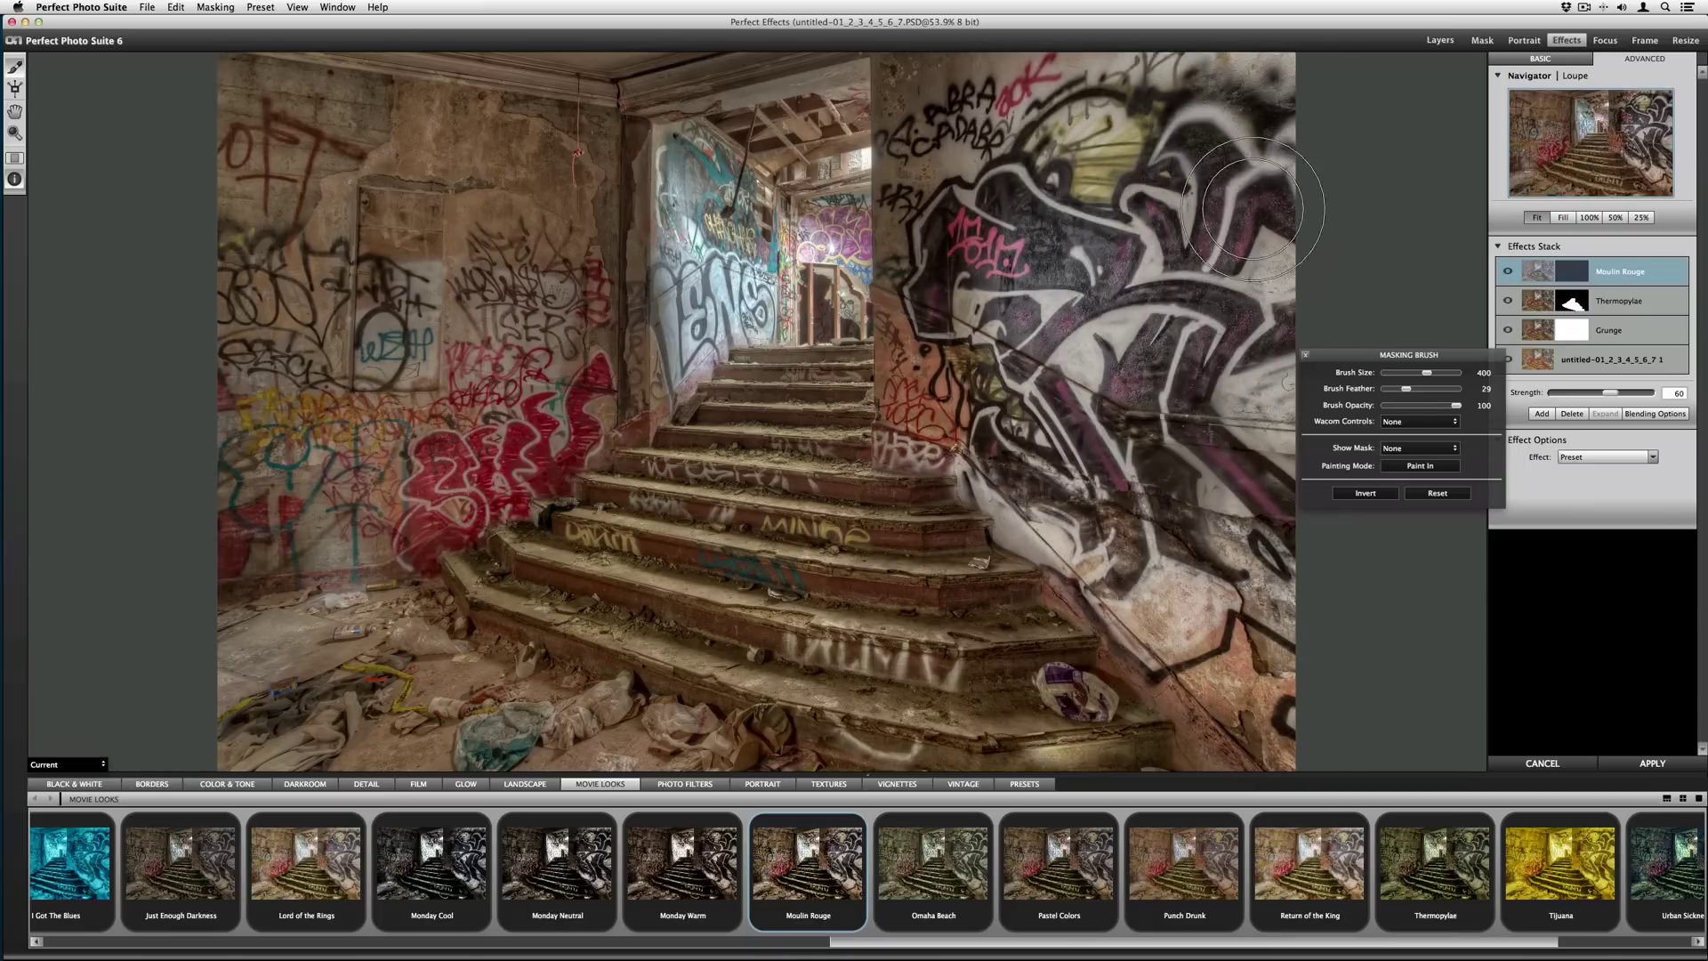
Step: With the mask overlay shown, paint Moulin Rouge into the left wall, back room walls and wall edges, reducing the brush to size 175, then hide the overlay
left_click(1410, 449)
left_click(1396, 467)
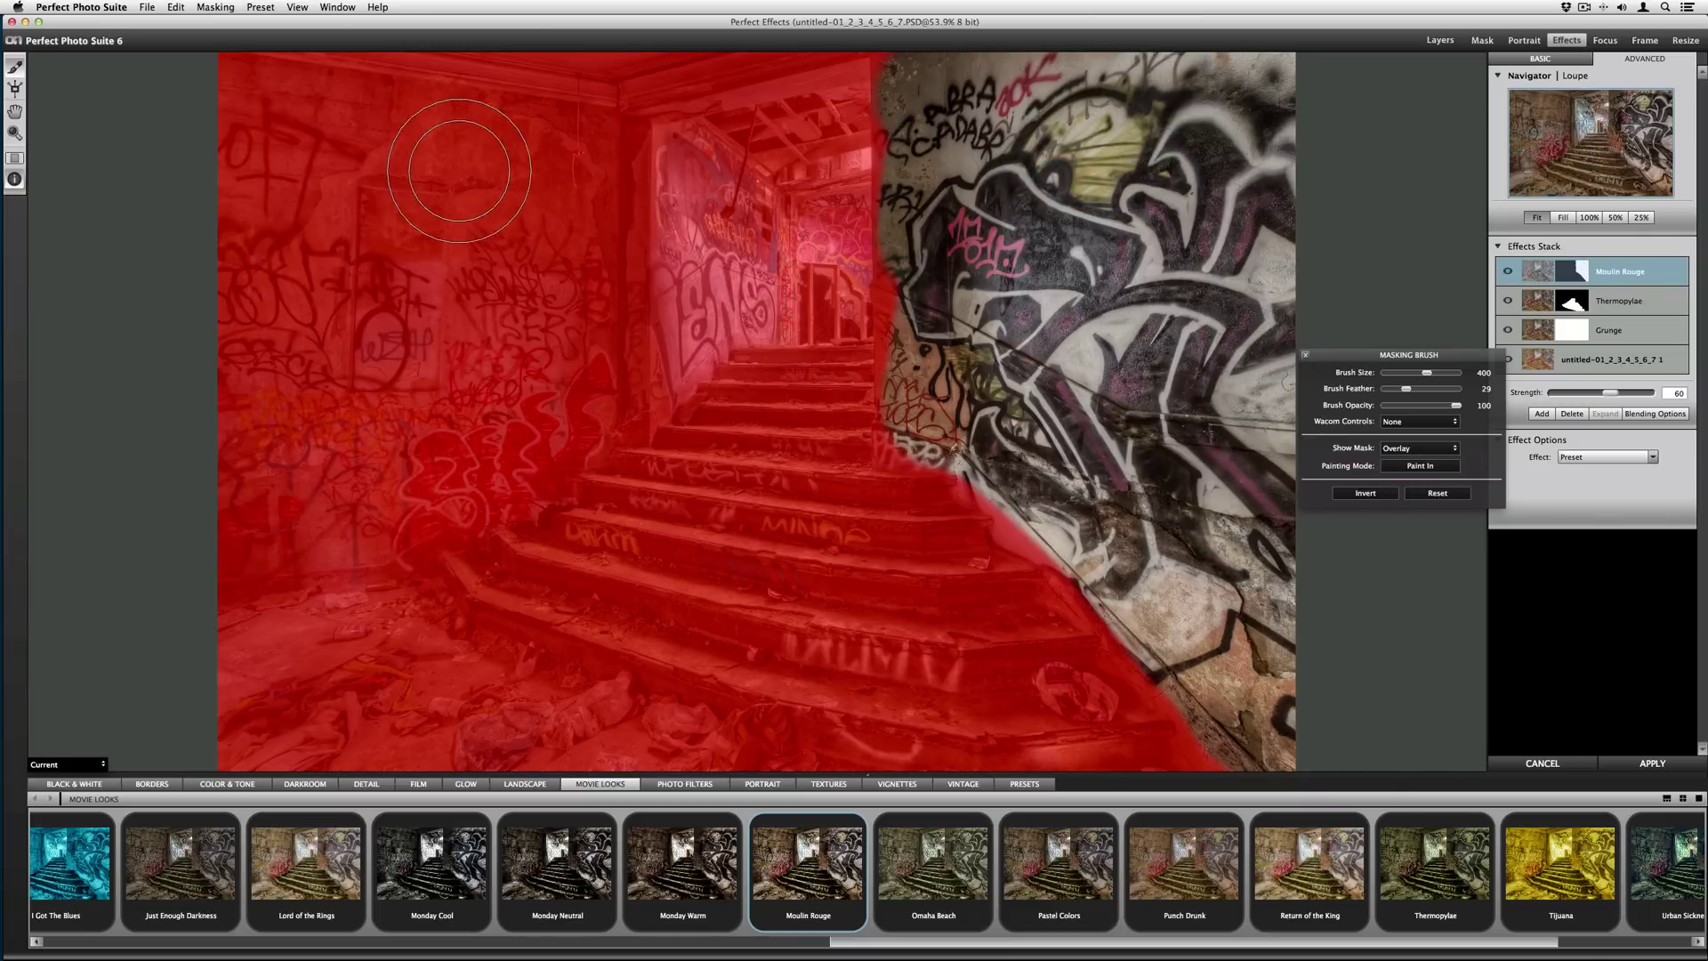
mouse_move(520, 147)
left_mouse_down()
mouse_move(272, 166)
mouse_move(488, 157)
mouse_move(229, 133)
mouse_move(567, 166)
mouse_move(599, 316)
mouse_move(588, 366)
mouse_move(385, 418)
mouse_move(458, 289)
mouse_move(478, 291)
mouse_move(219, 370)
mouse_move(254, 492)
mouse_move(422, 477)
mouse_move(610, 380)
mouse_move(424, 433)
mouse_move(312, 509)
mouse_move(243, 521)
mouse_move(327, 523)
mouse_move(441, 475)
left_mouse_up()
key("bracketleft")
key("bracketleft")
key("bracketleft")
mouse_move(623, 338)
left_mouse_down()
mouse_move(701, 235)
mouse_move(654, 315)
mouse_move(692, 352)
mouse_move(649, 372)
mouse_move(637, 403)
mouse_move(740, 227)
mouse_move(654, 168)
mouse_move(779, 226)
mouse_move(848, 233)
mouse_move(789, 232)
mouse_move(877, 225)
mouse_move(897, 311)
mouse_move(849, 297)
mouse_move(846, 268)
mouse_move(775, 305)
mouse_move(871, 300)
mouse_move(893, 262)
mouse_move(791, 228)
mouse_move(871, 298)
mouse_move(947, 317)
mouse_move(927, 403)
mouse_move(917, 365)
mouse_move(905, 383)
mouse_move(919, 430)
mouse_move(999, 447)
mouse_move(1019, 514)
mouse_move(1089, 569)
mouse_move(1073, 589)
mouse_move(1121, 603)
mouse_move(1121, 647)
mouse_move(1211, 733)
left_mouse_up()
key("bracketleft")
key("bracketleft")
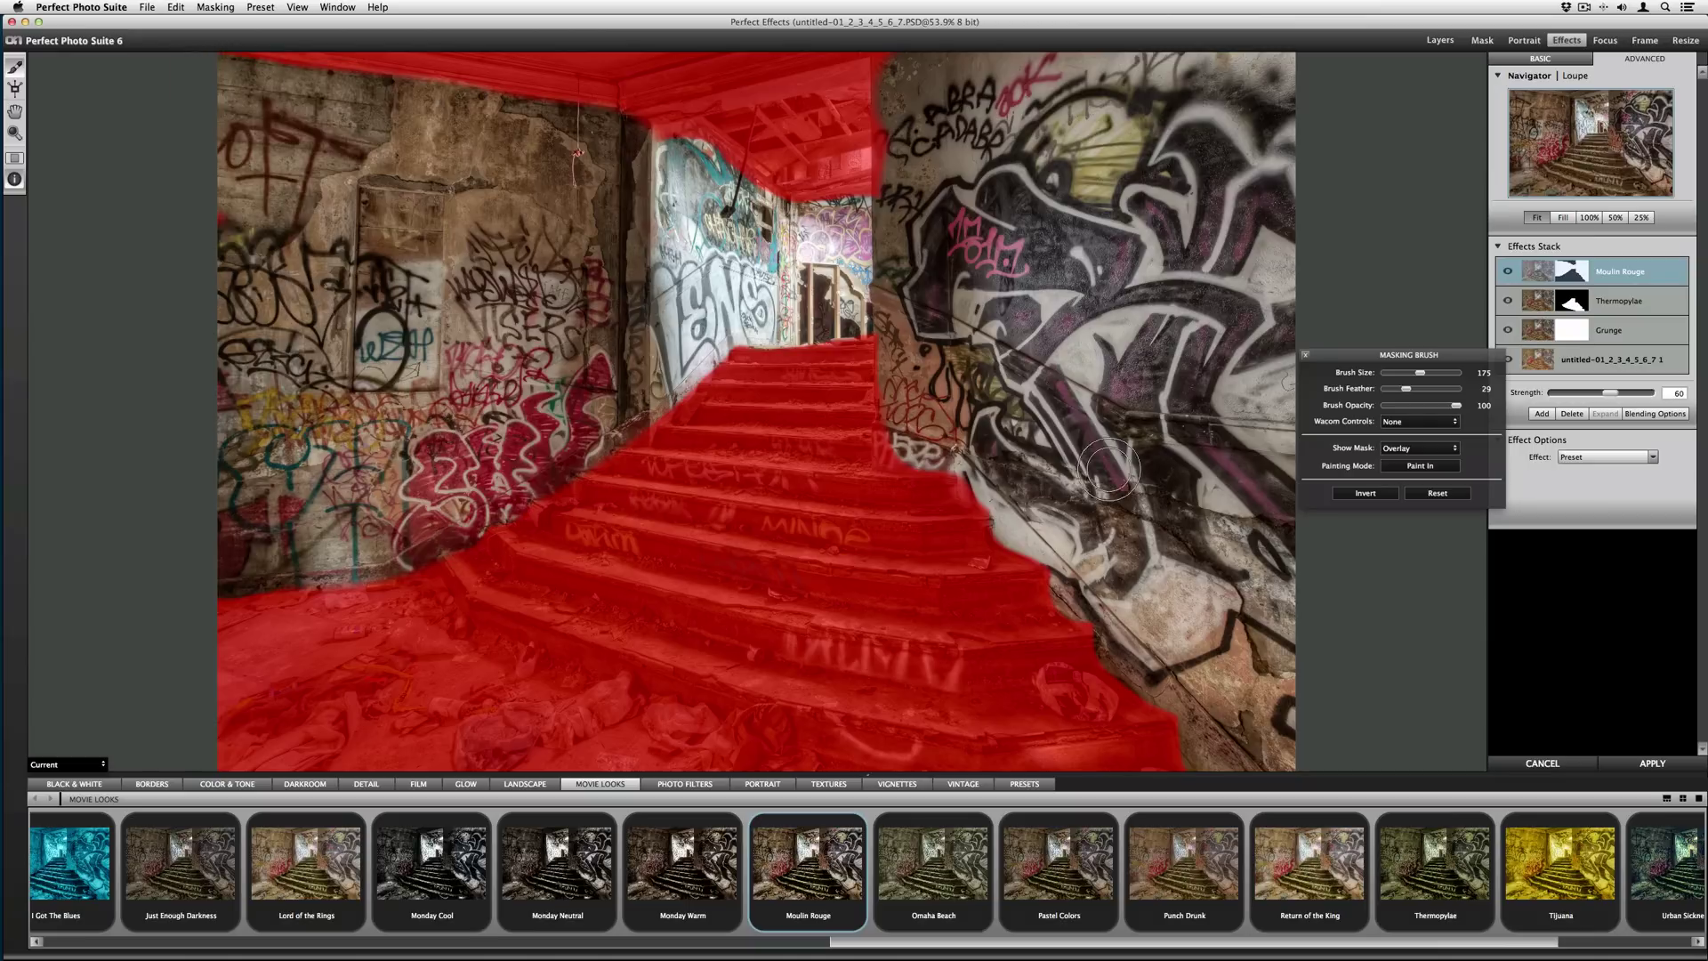
left_click(1390, 449)
left_click(1389, 459)
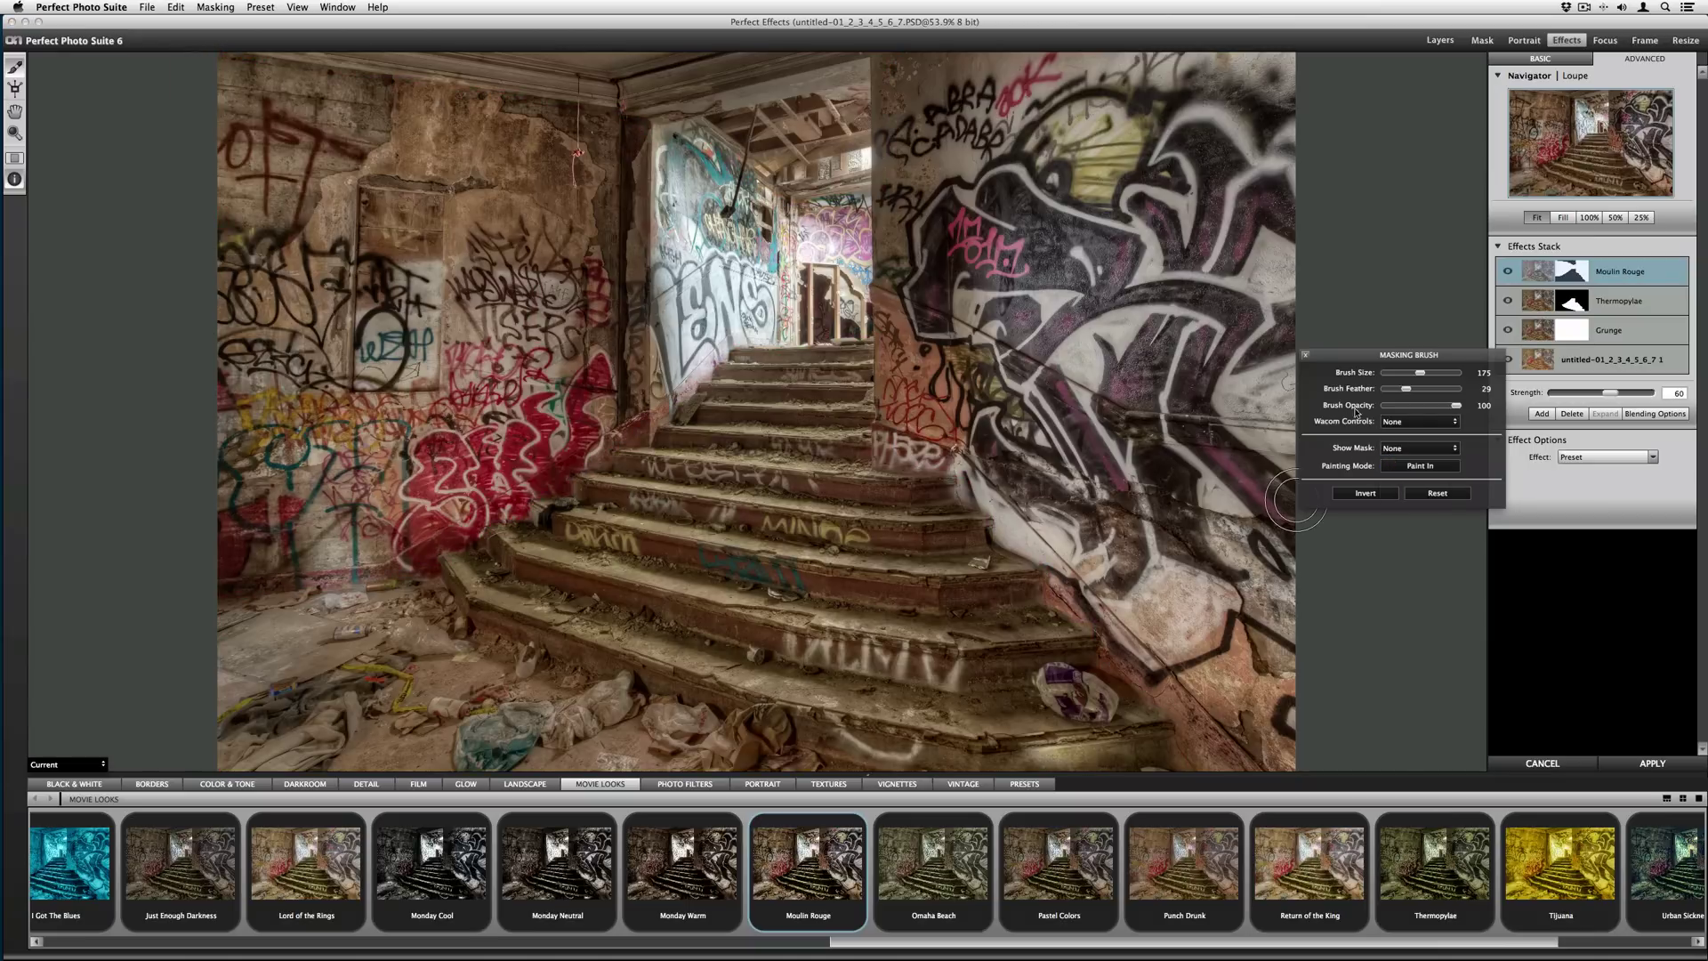
left_click(1304, 355)
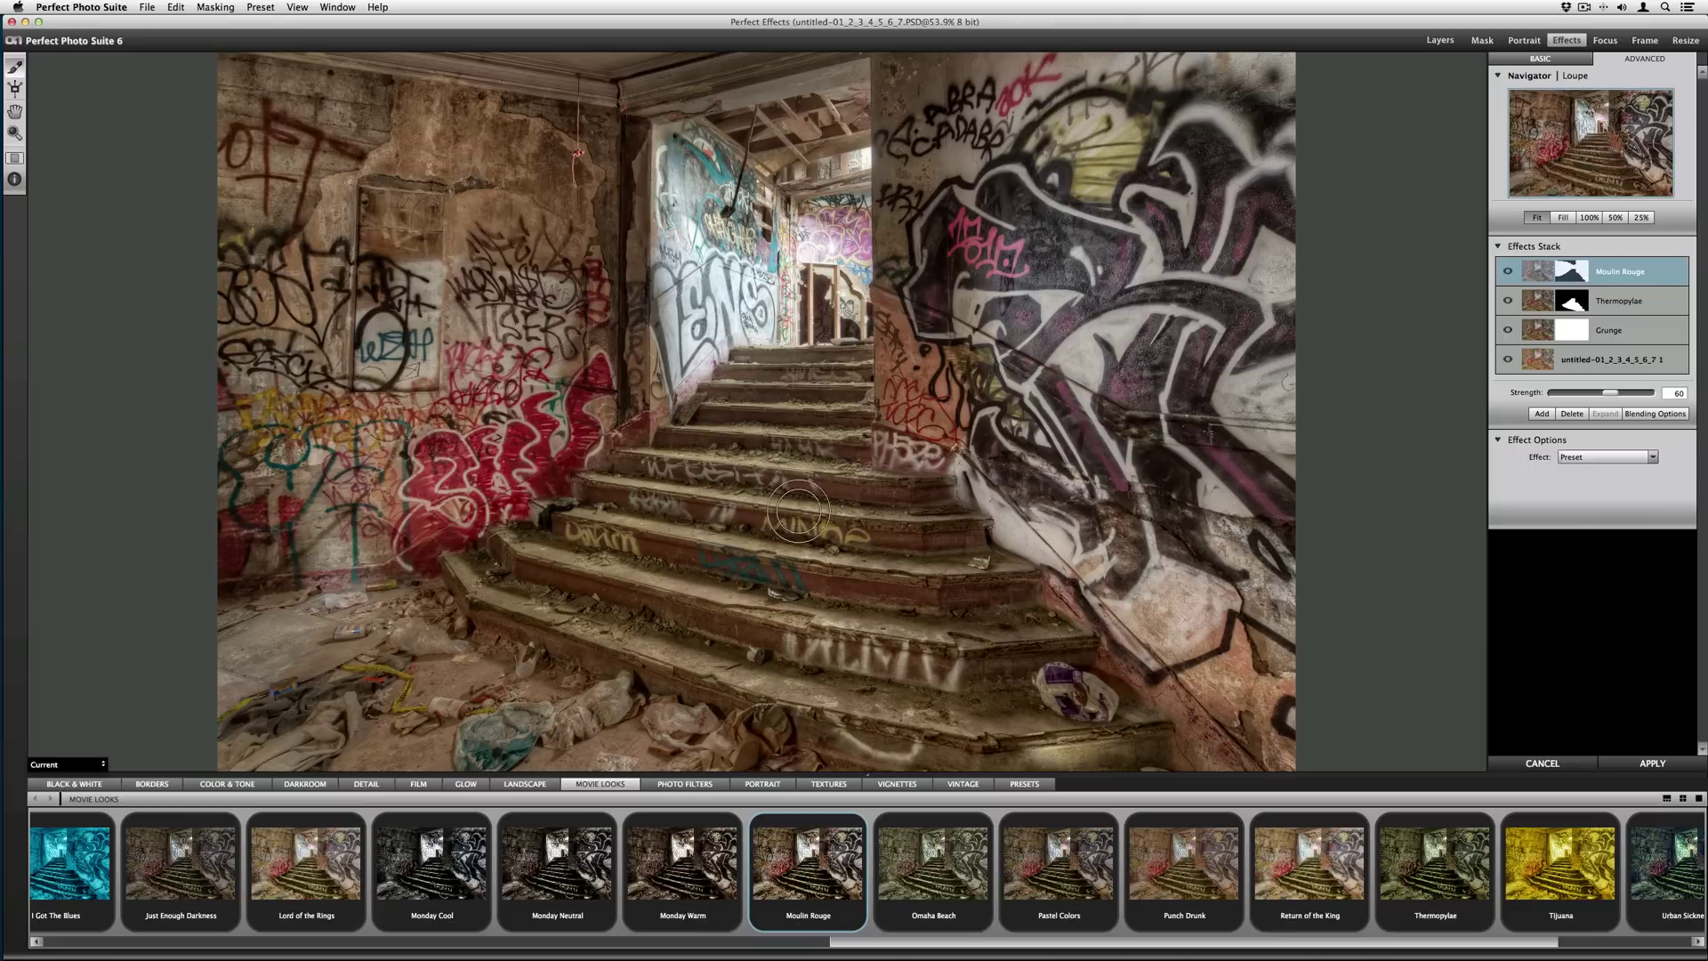
Step: Add a new effect layer with the Tonal Contrast color and tone effect at a strength of 48
left_click(1536, 417)
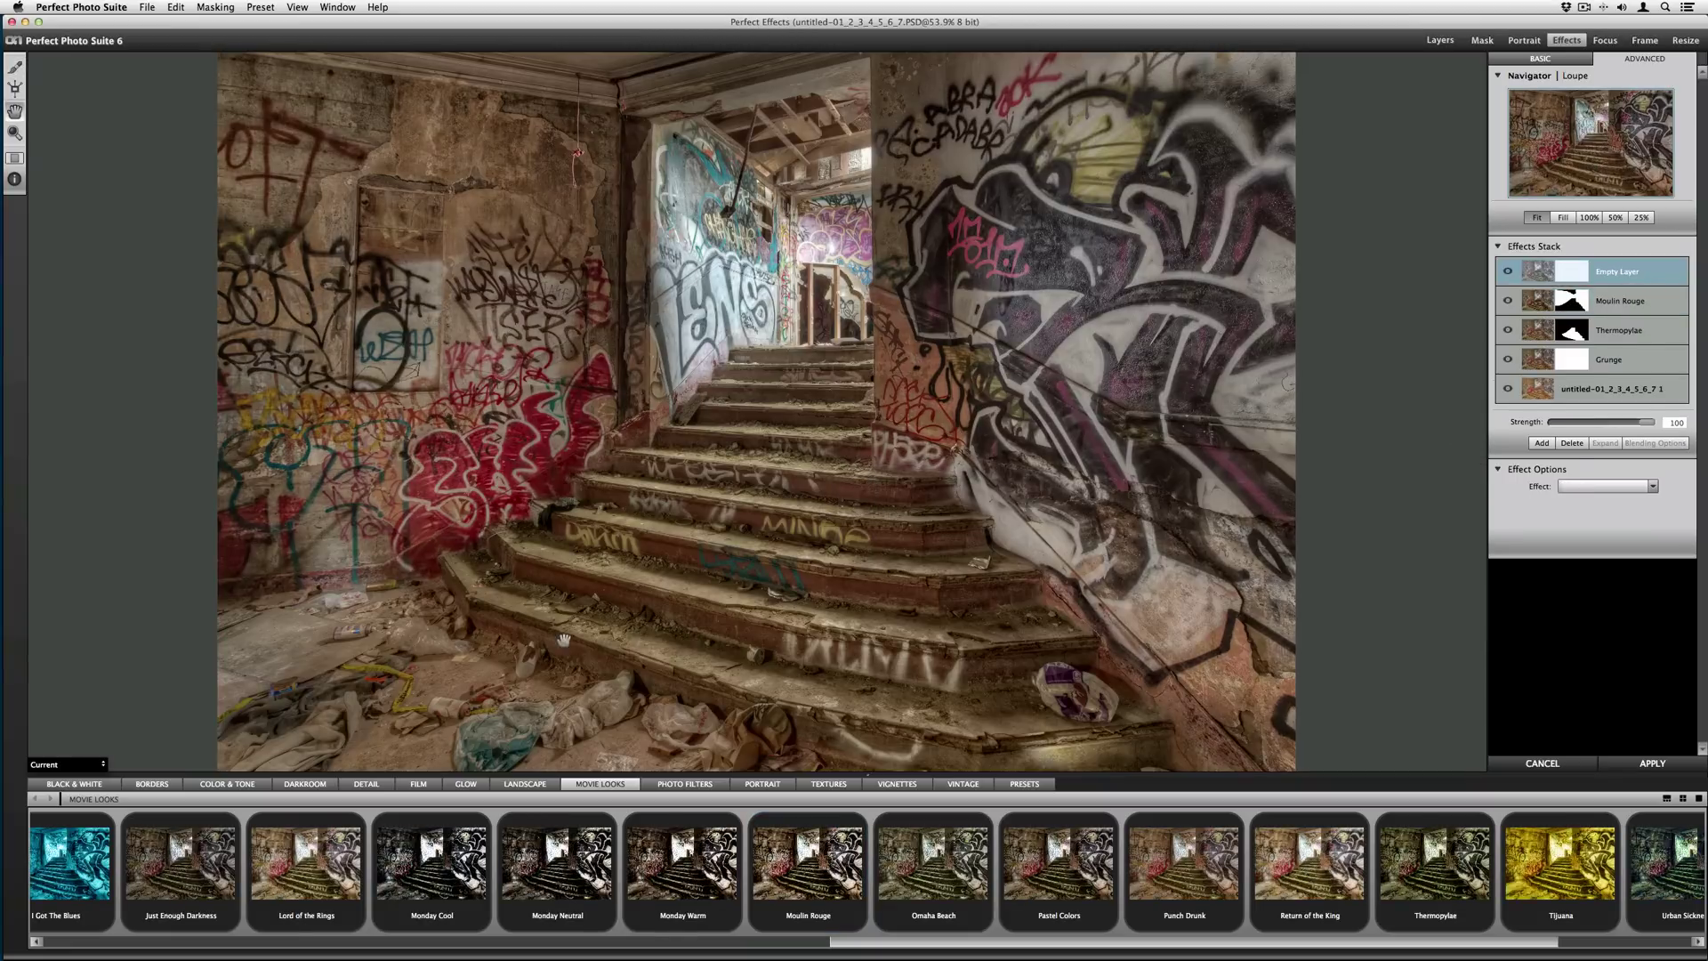
left_click(226, 785)
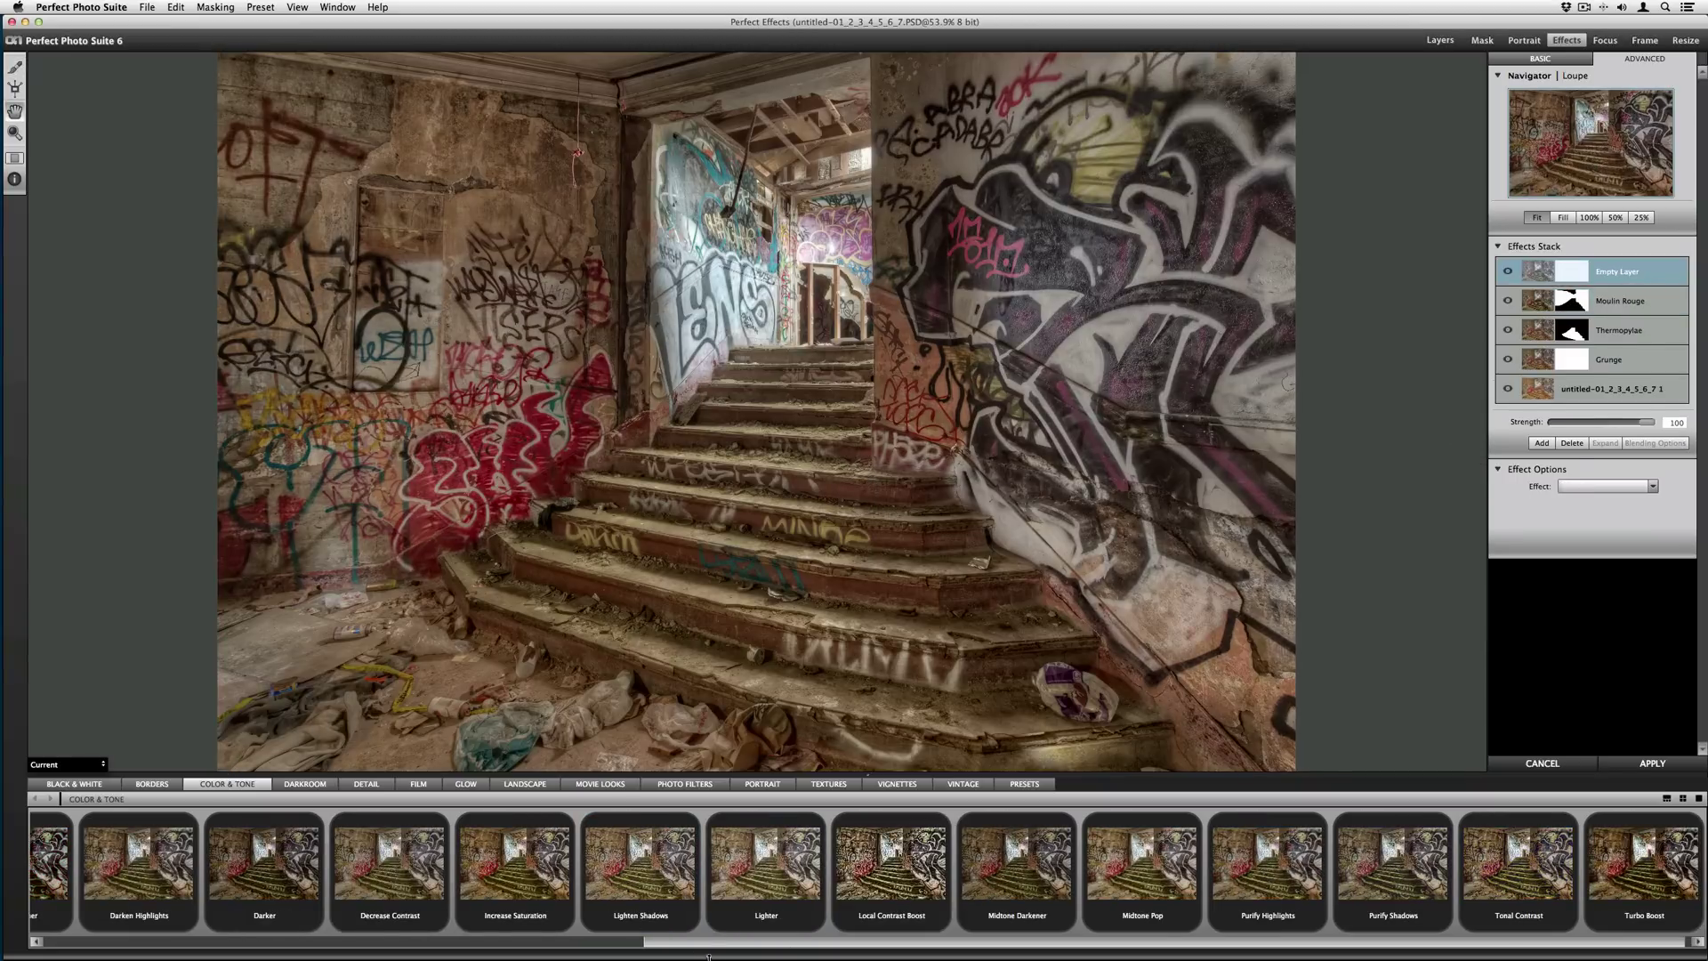
left_click_drag(709, 957, 730, 948)
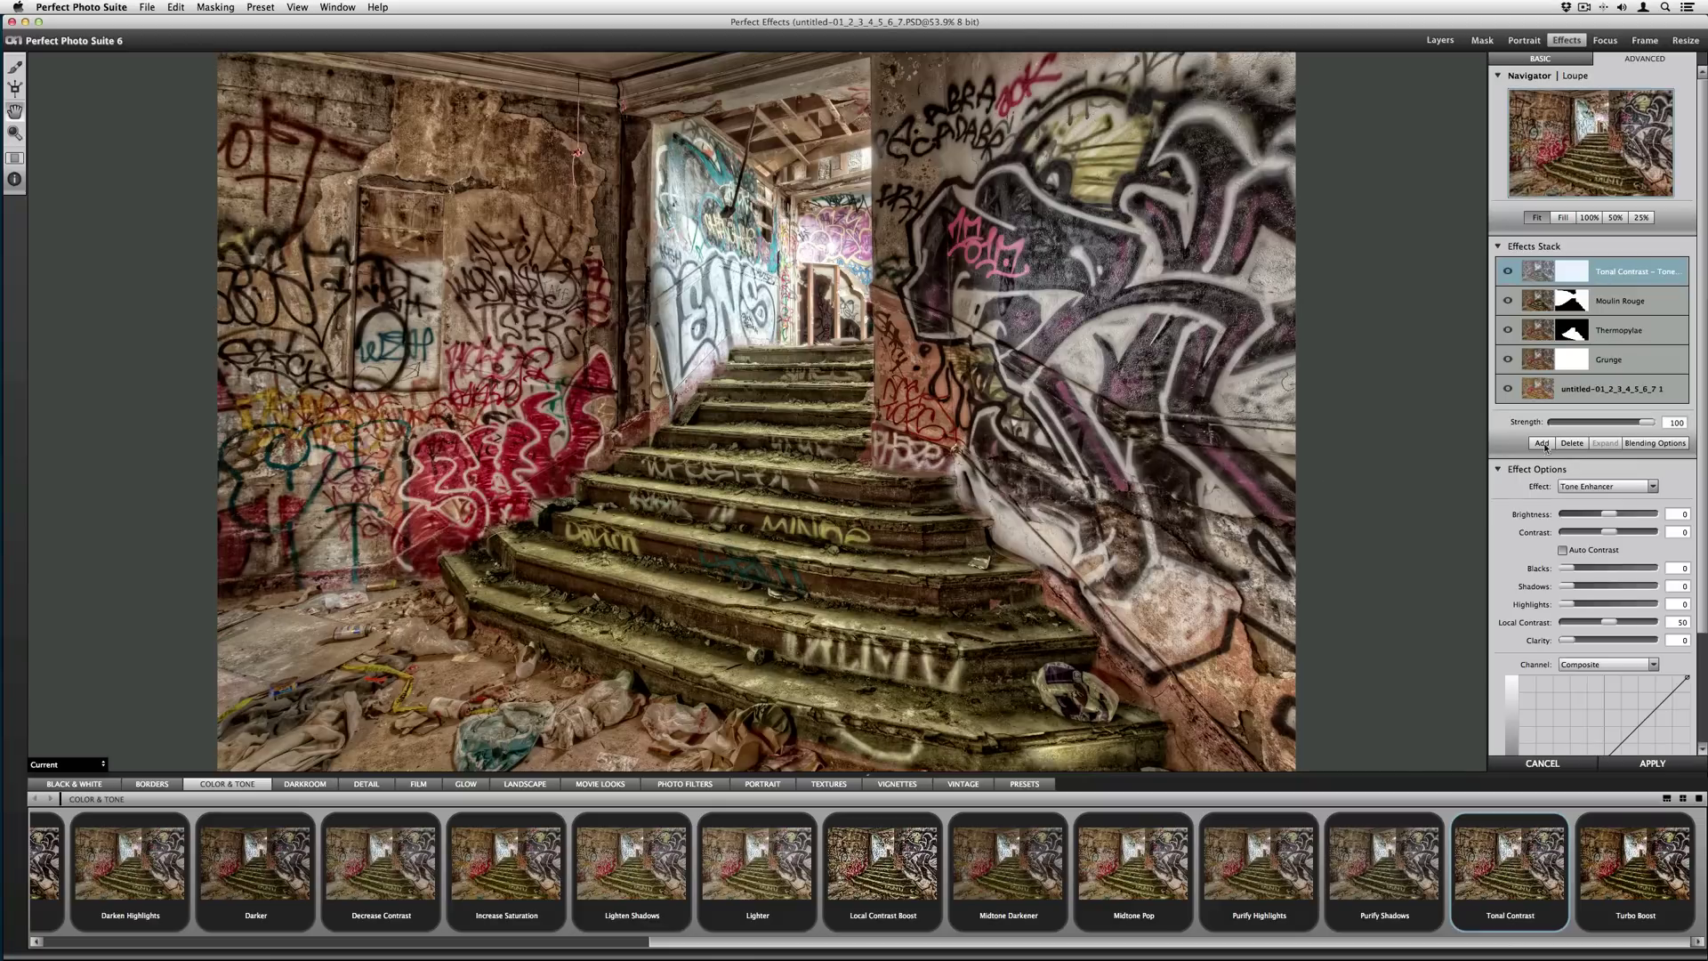
left_click_drag(1644, 425, 1600, 421)
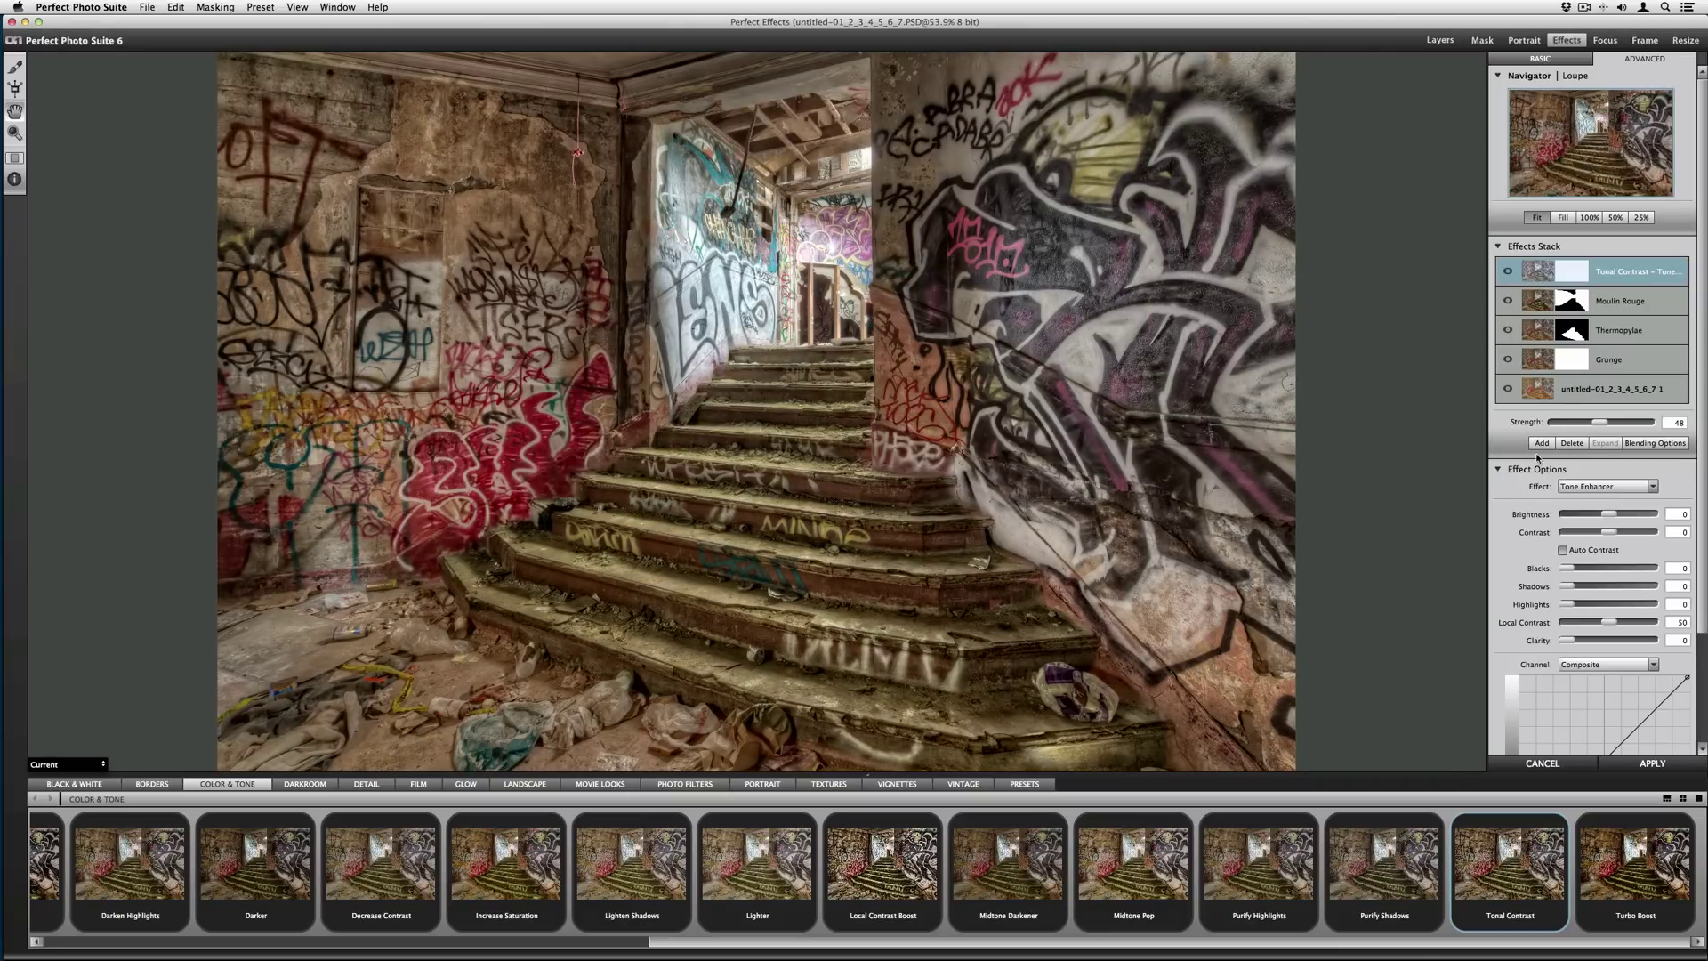
Step: Add a new effect layer with the Dreamland glow at a strength of 39 and compare the image against the original
left_click(1541, 443)
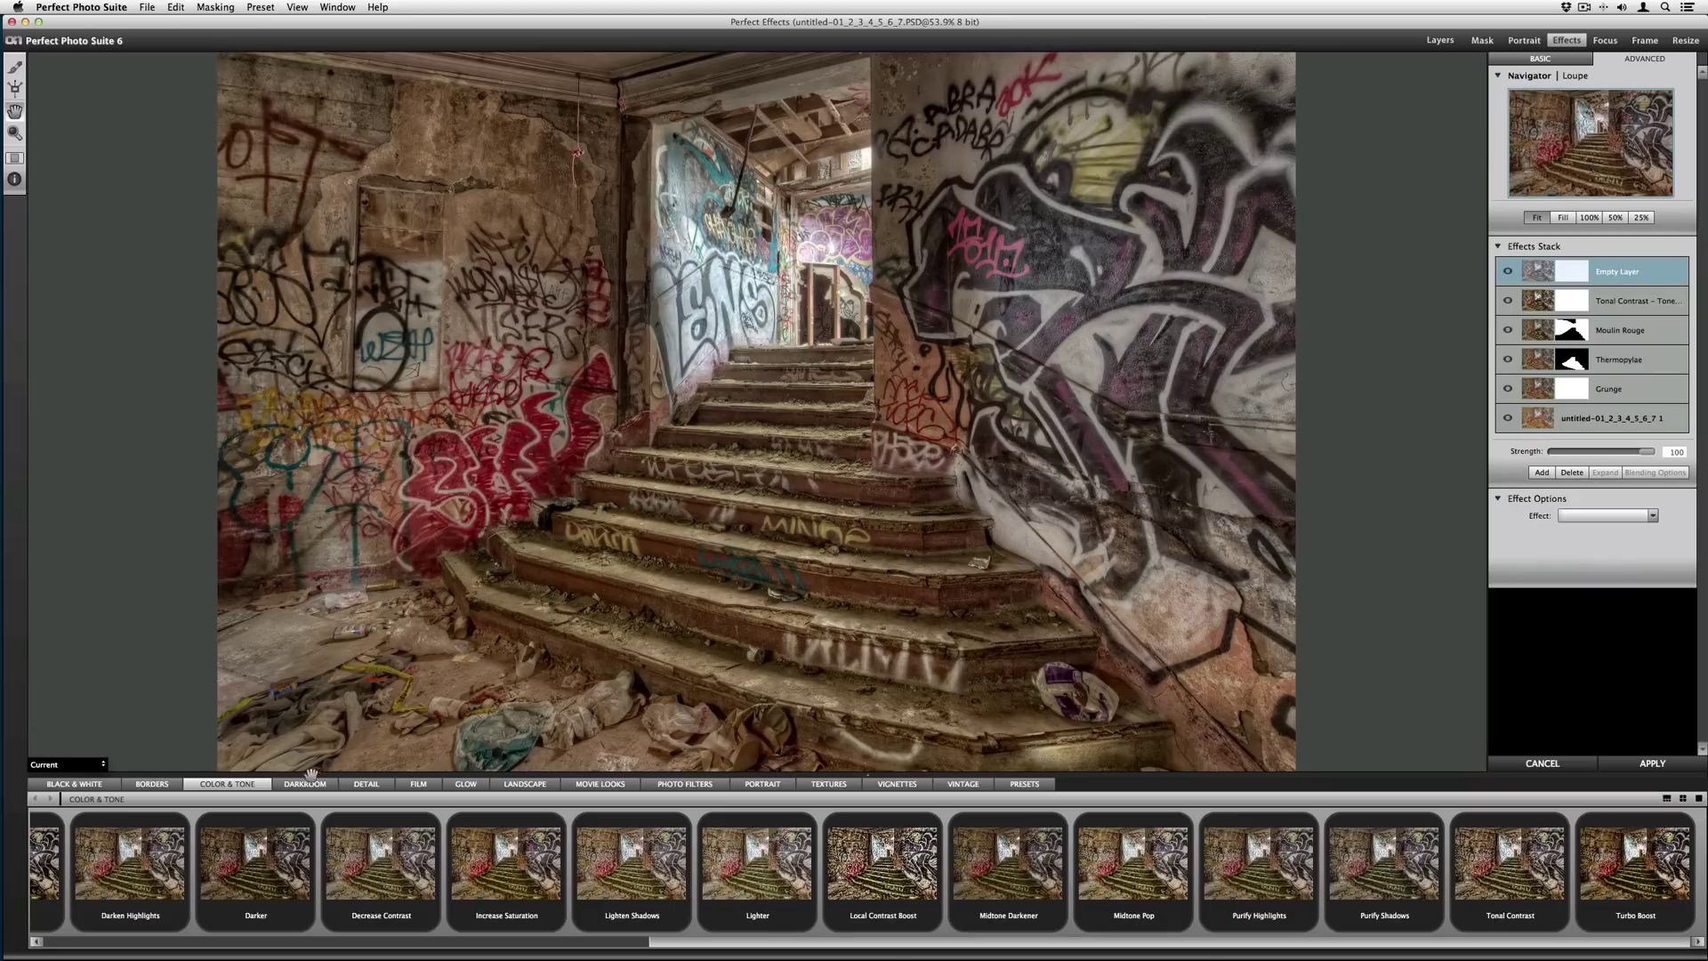
left_click(466, 784)
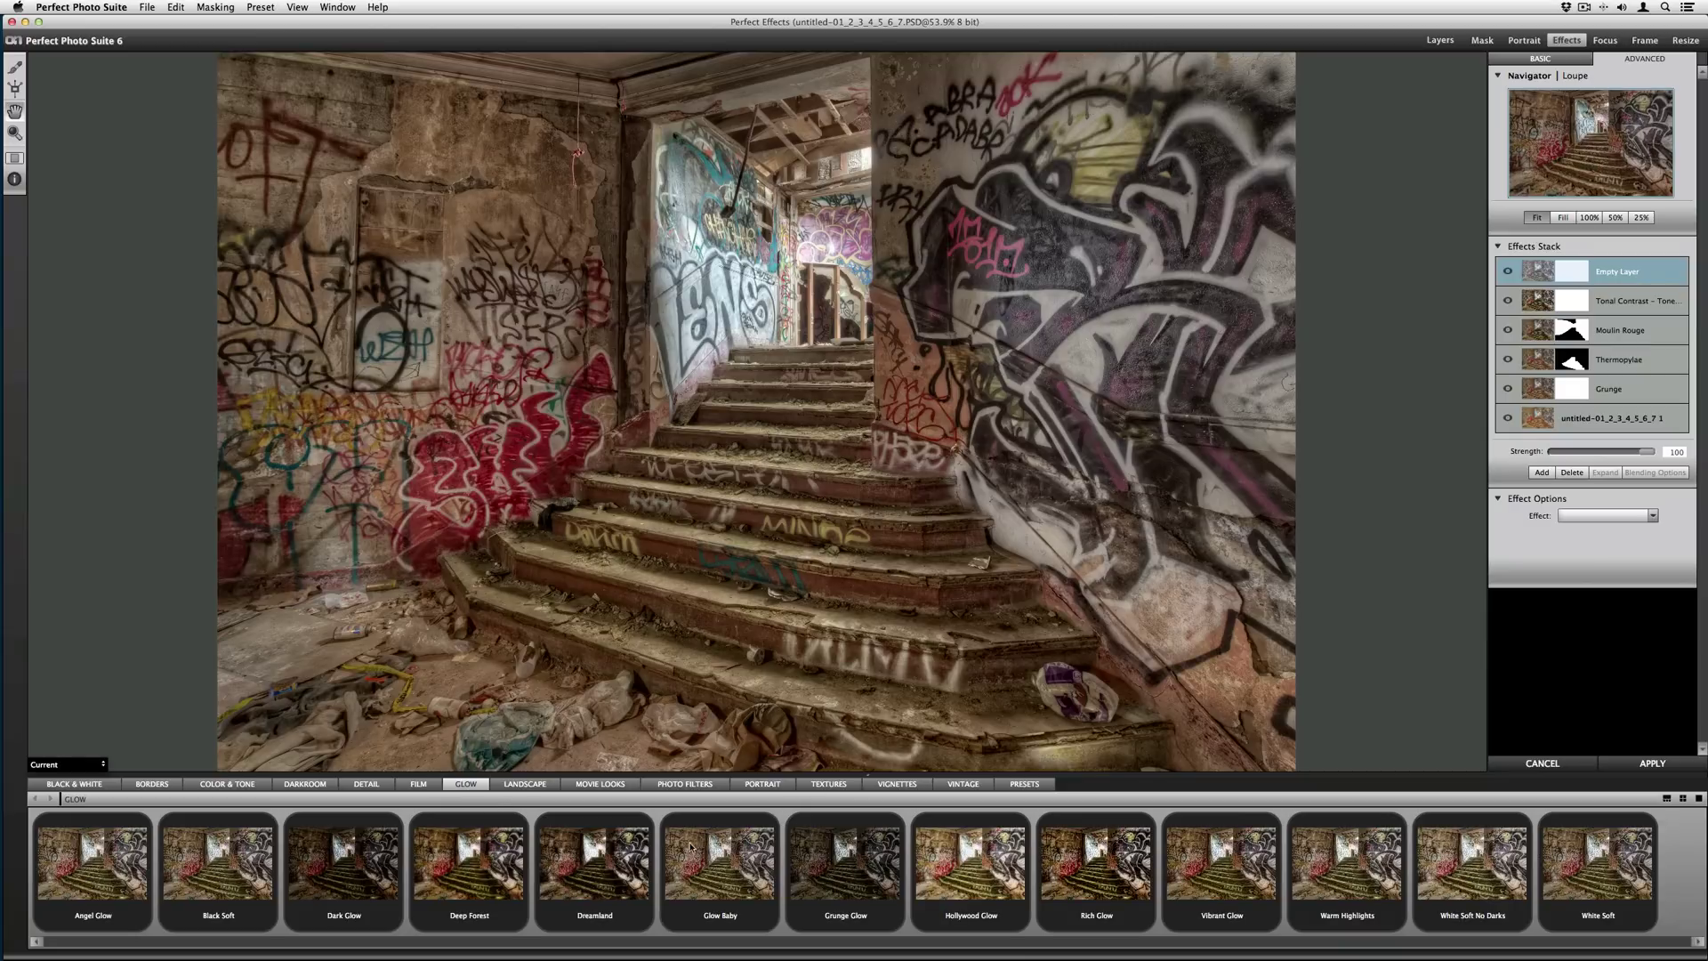
left_click(577, 870)
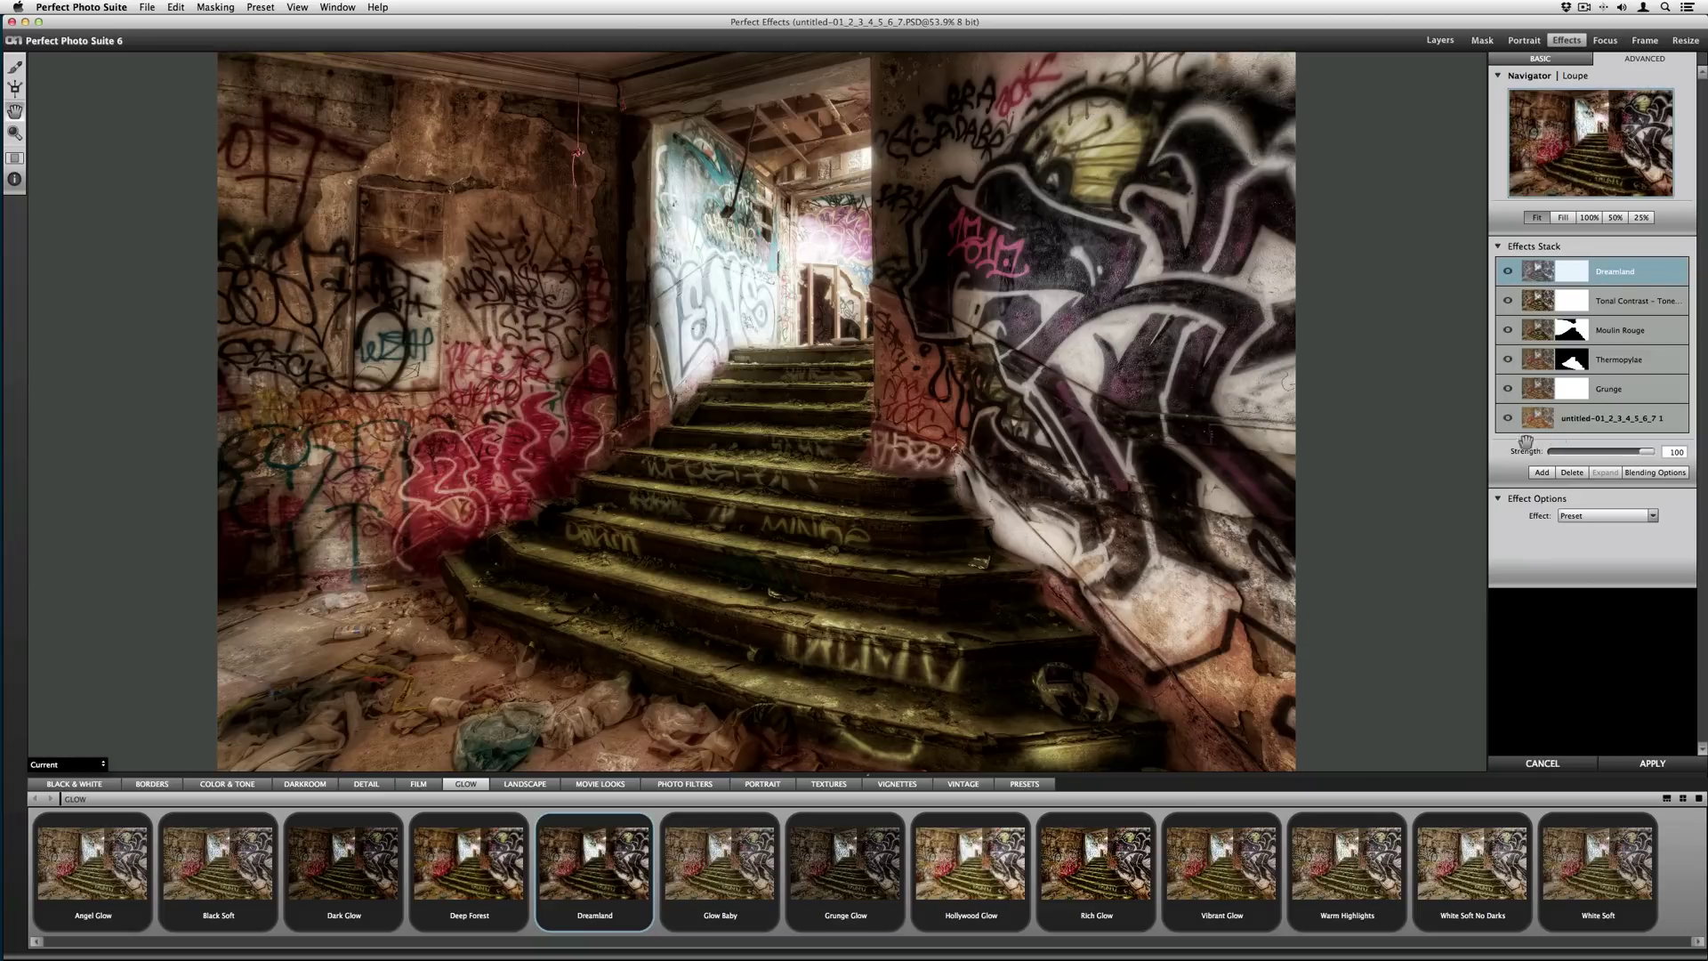
left_click_drag(1602, 454, 1591, 453)
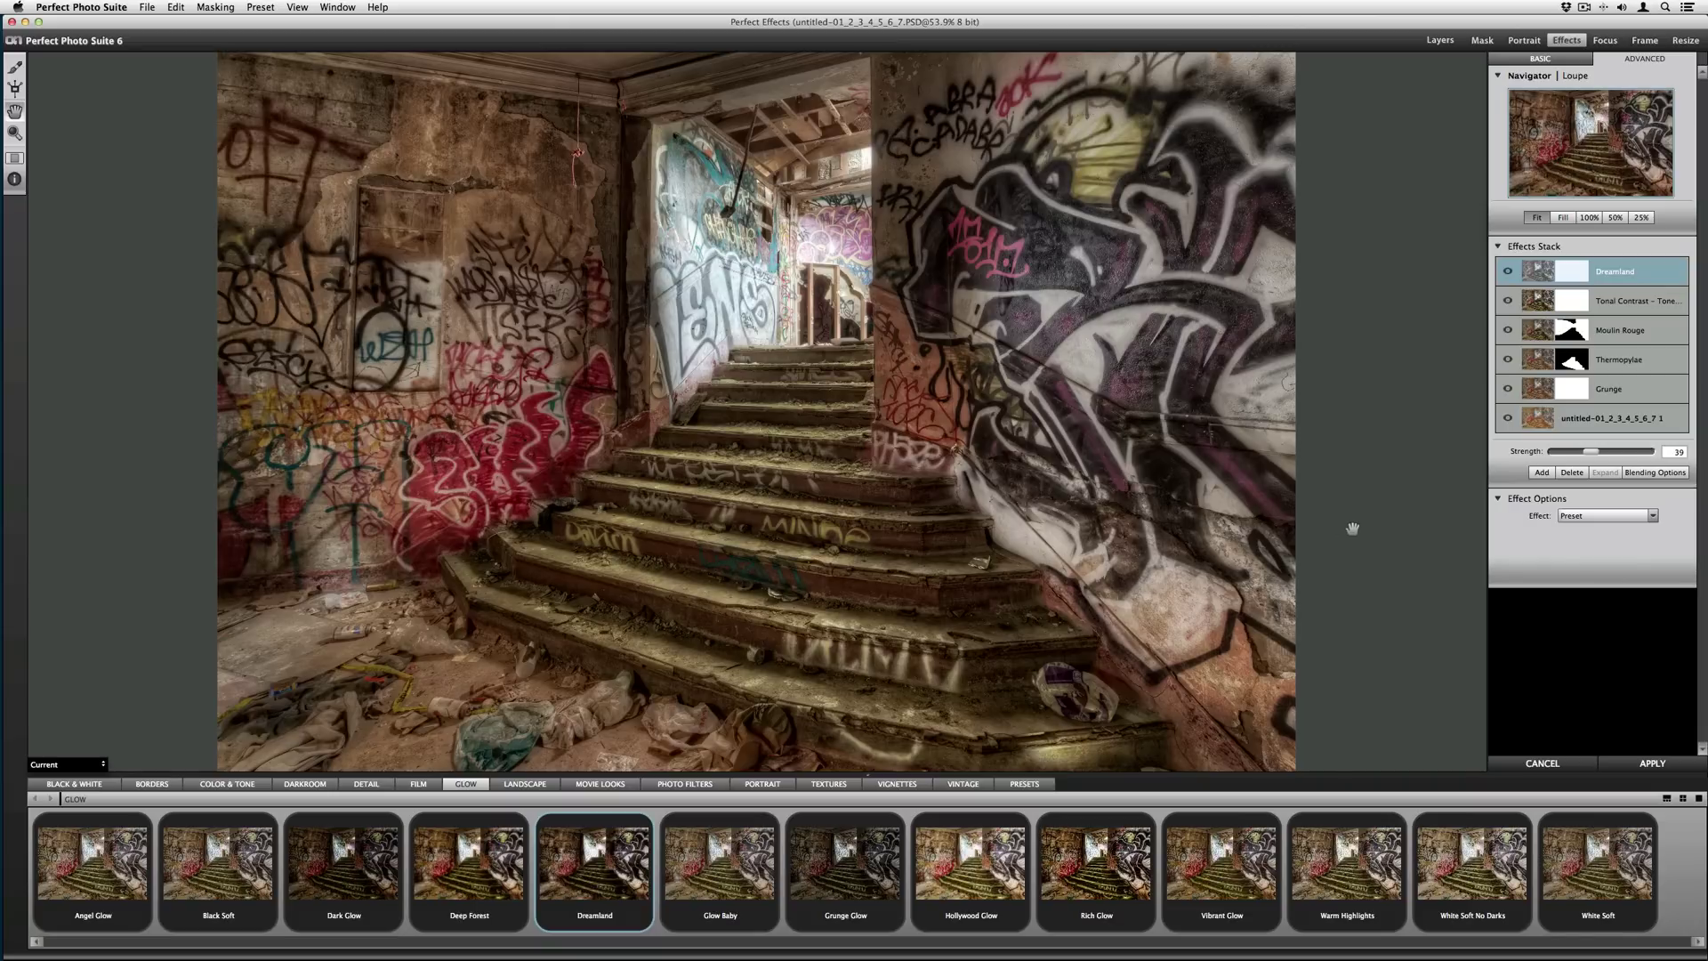
key("backslash")
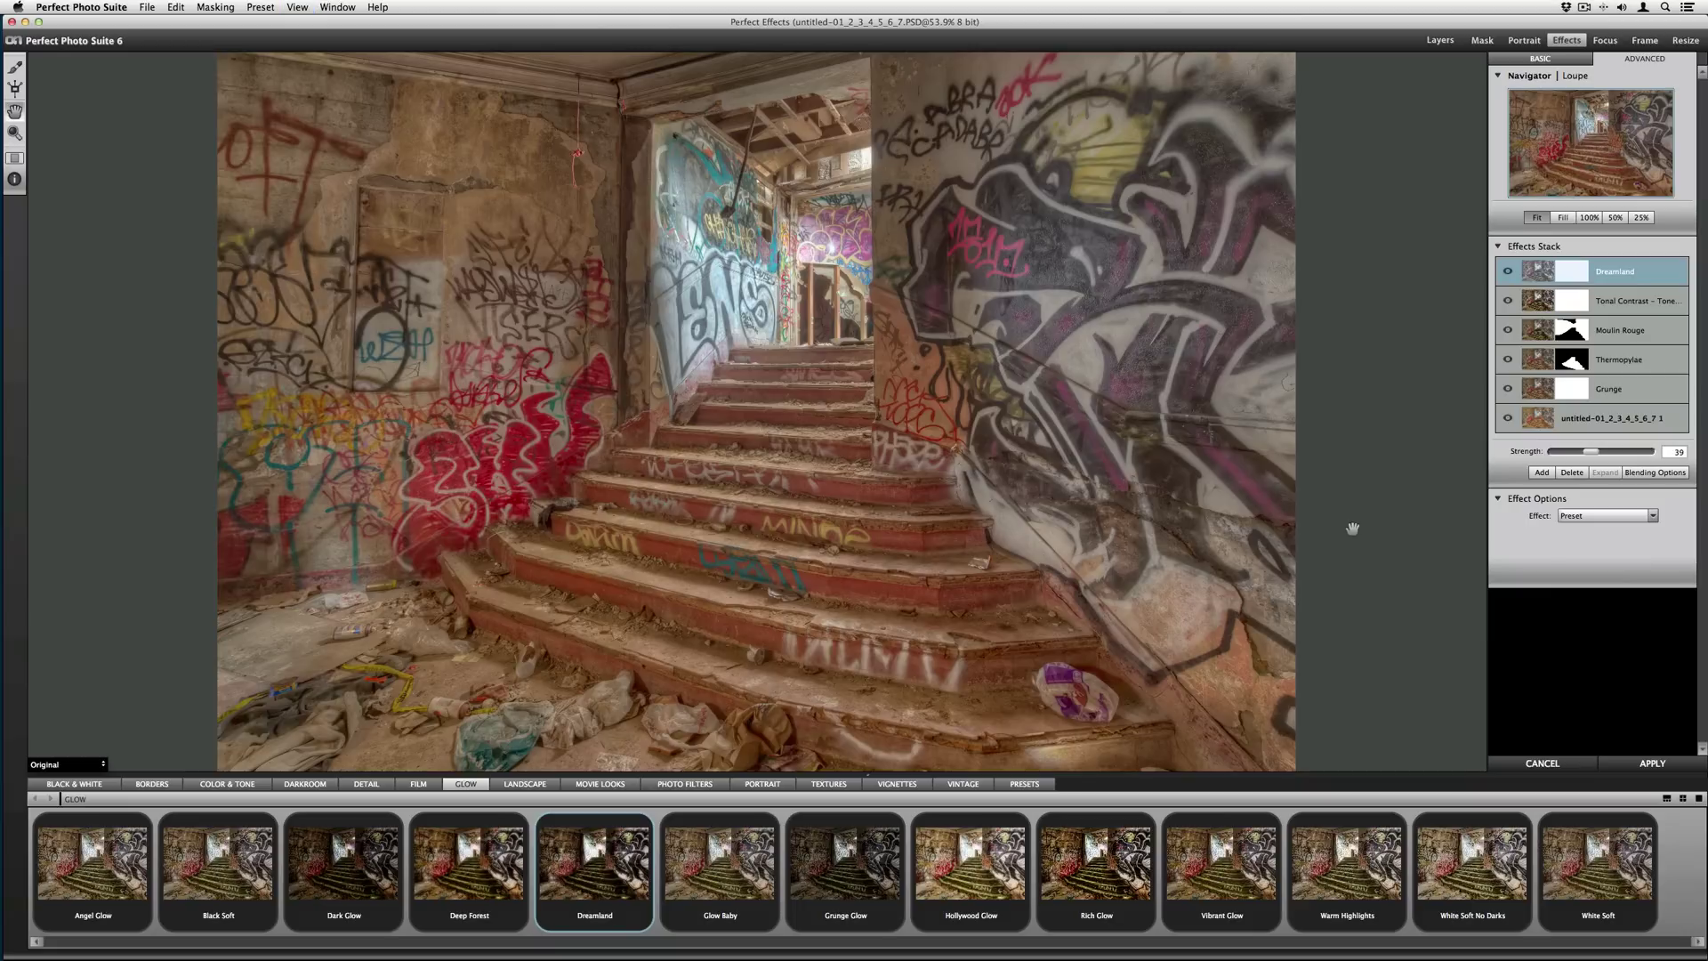
key("backslash")
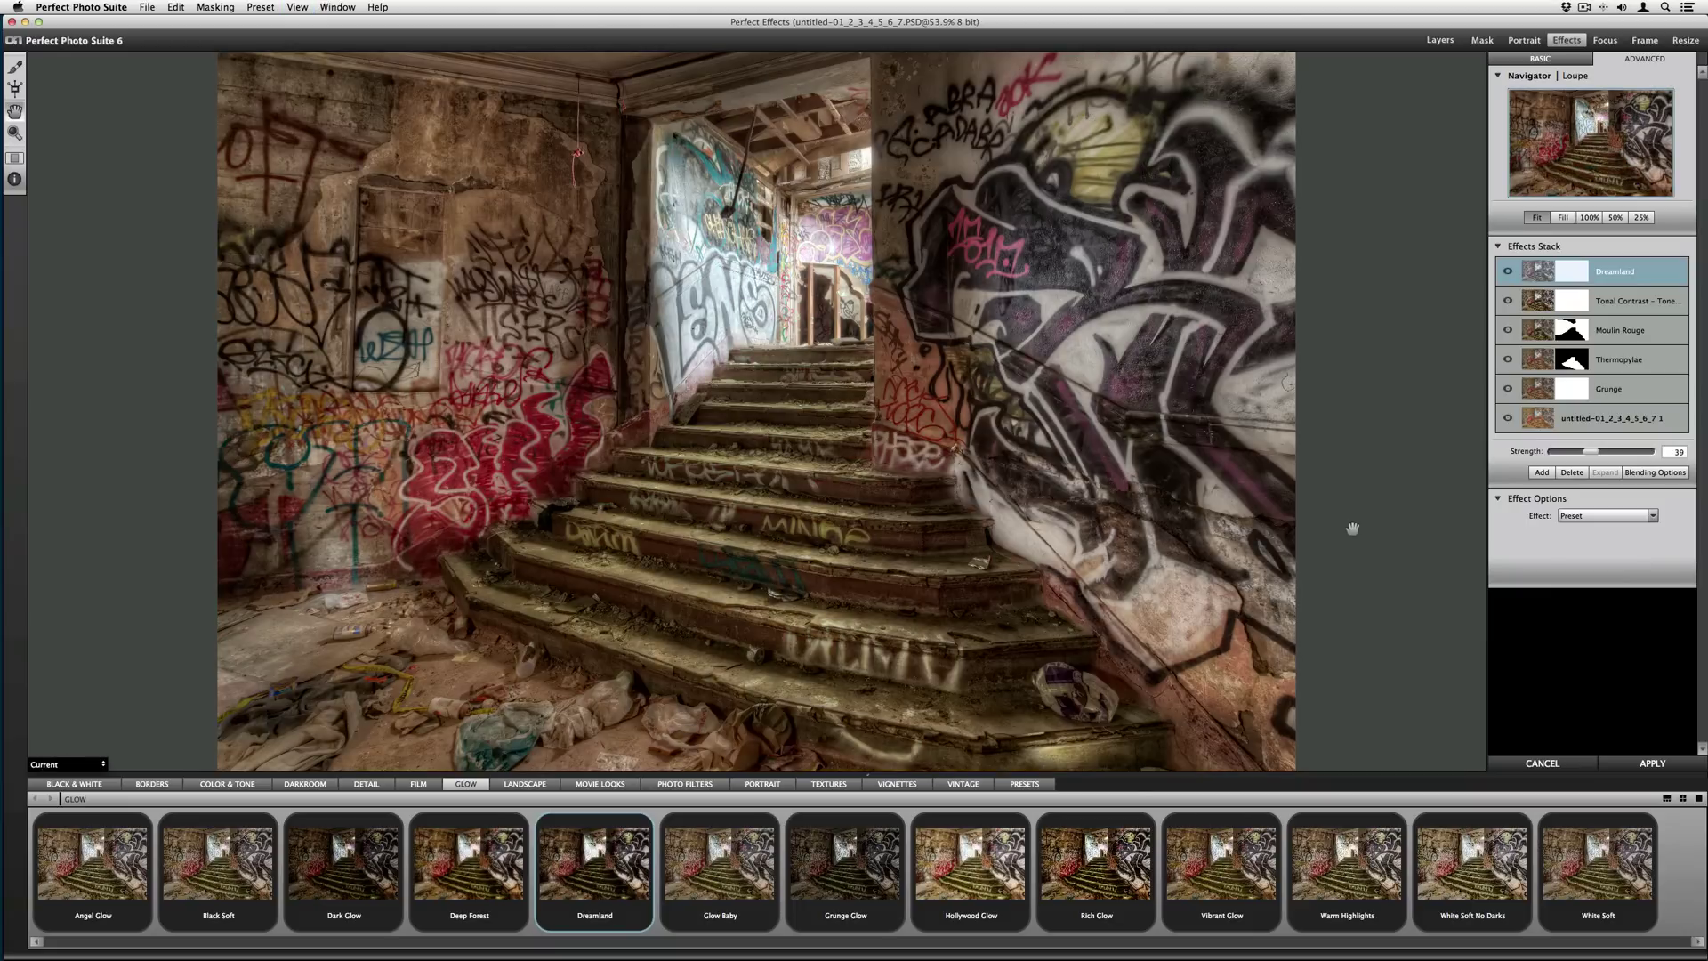
key("backslash")
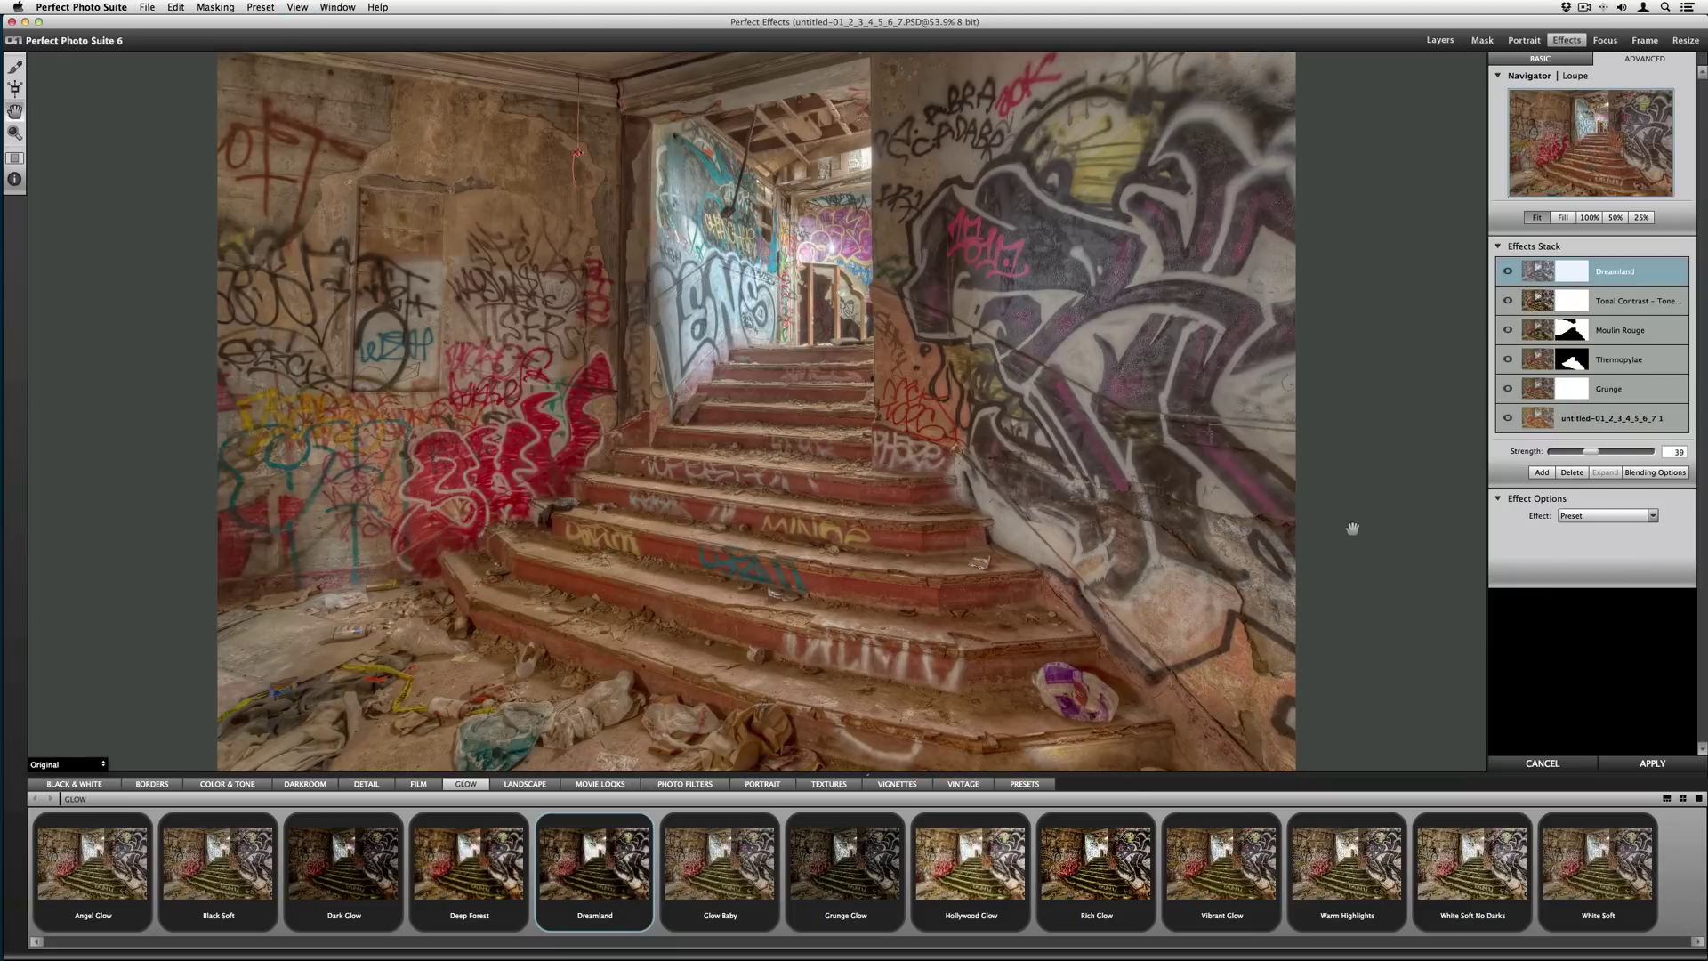
key("backslash")
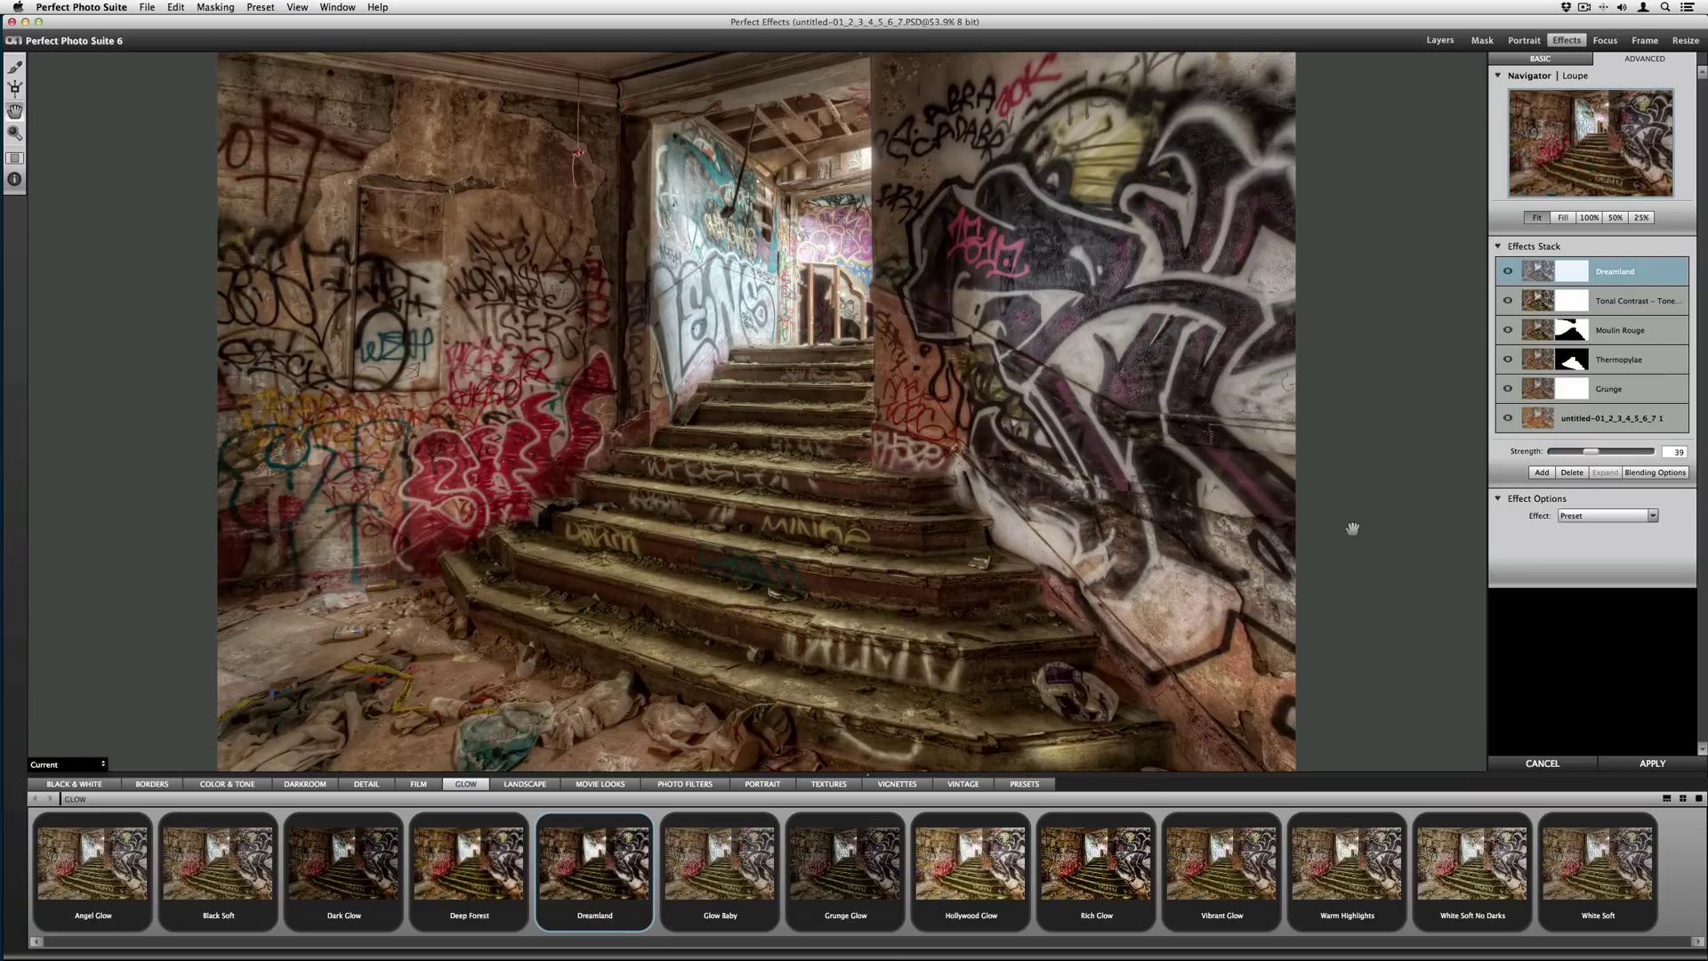
Step: Add a new effect layer with the Cyberpunk movie look at a strength of 25
left_click(1542, 473)
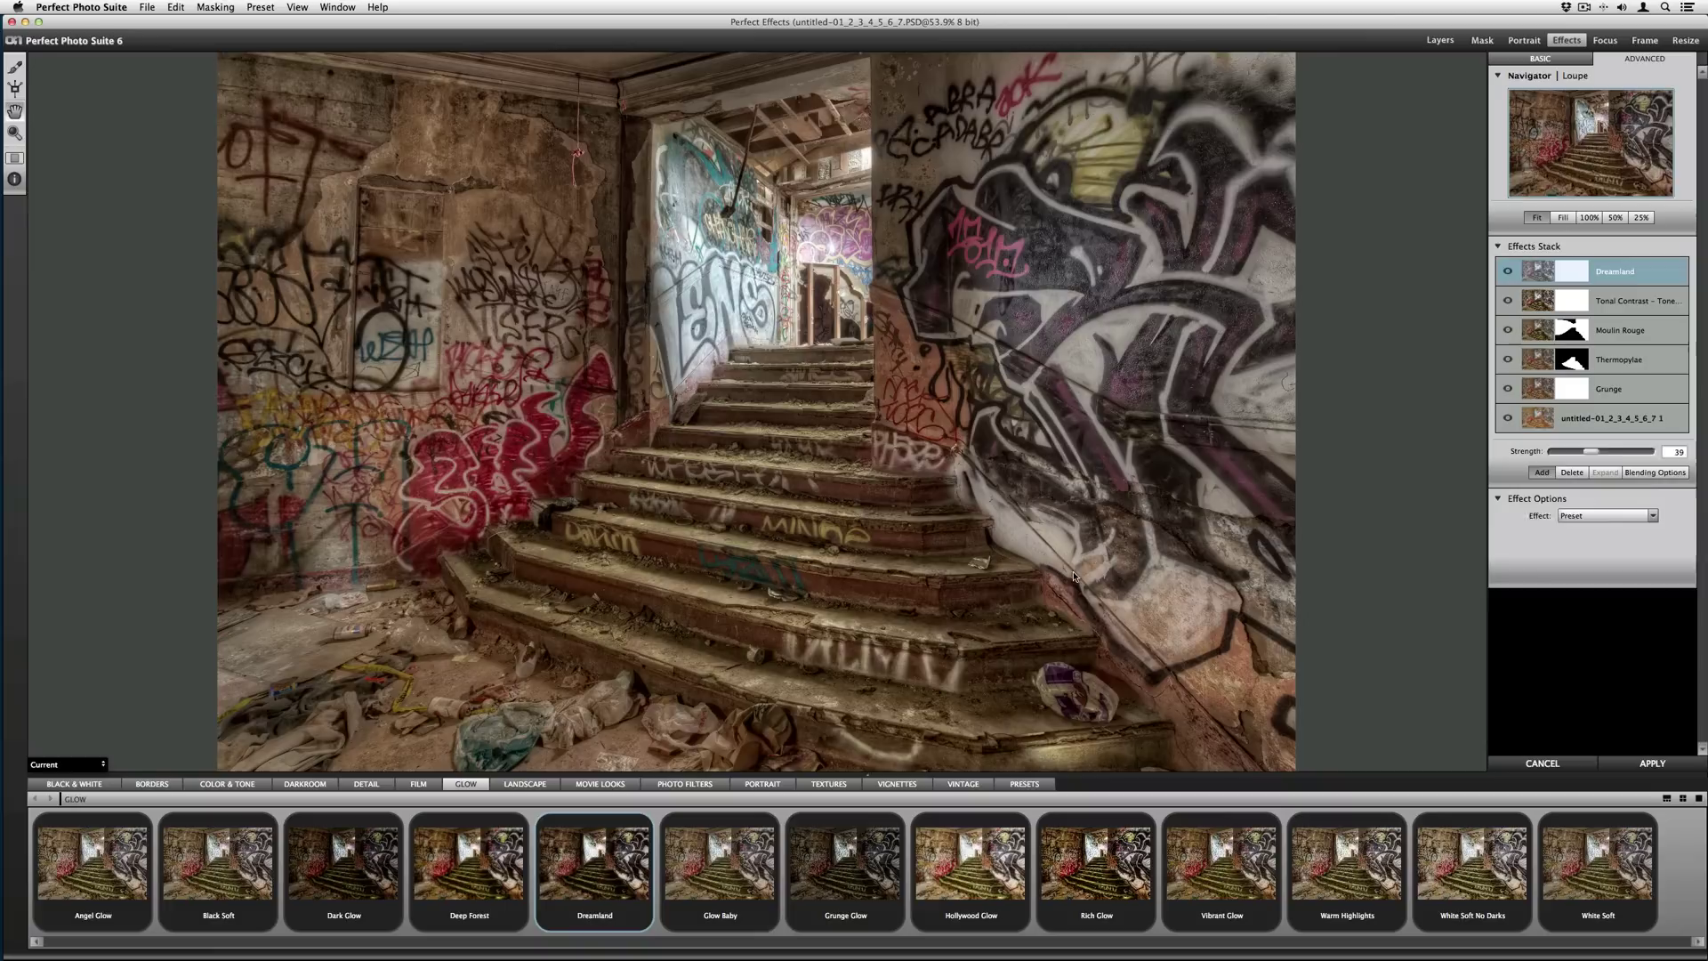
left_click(587, 784)
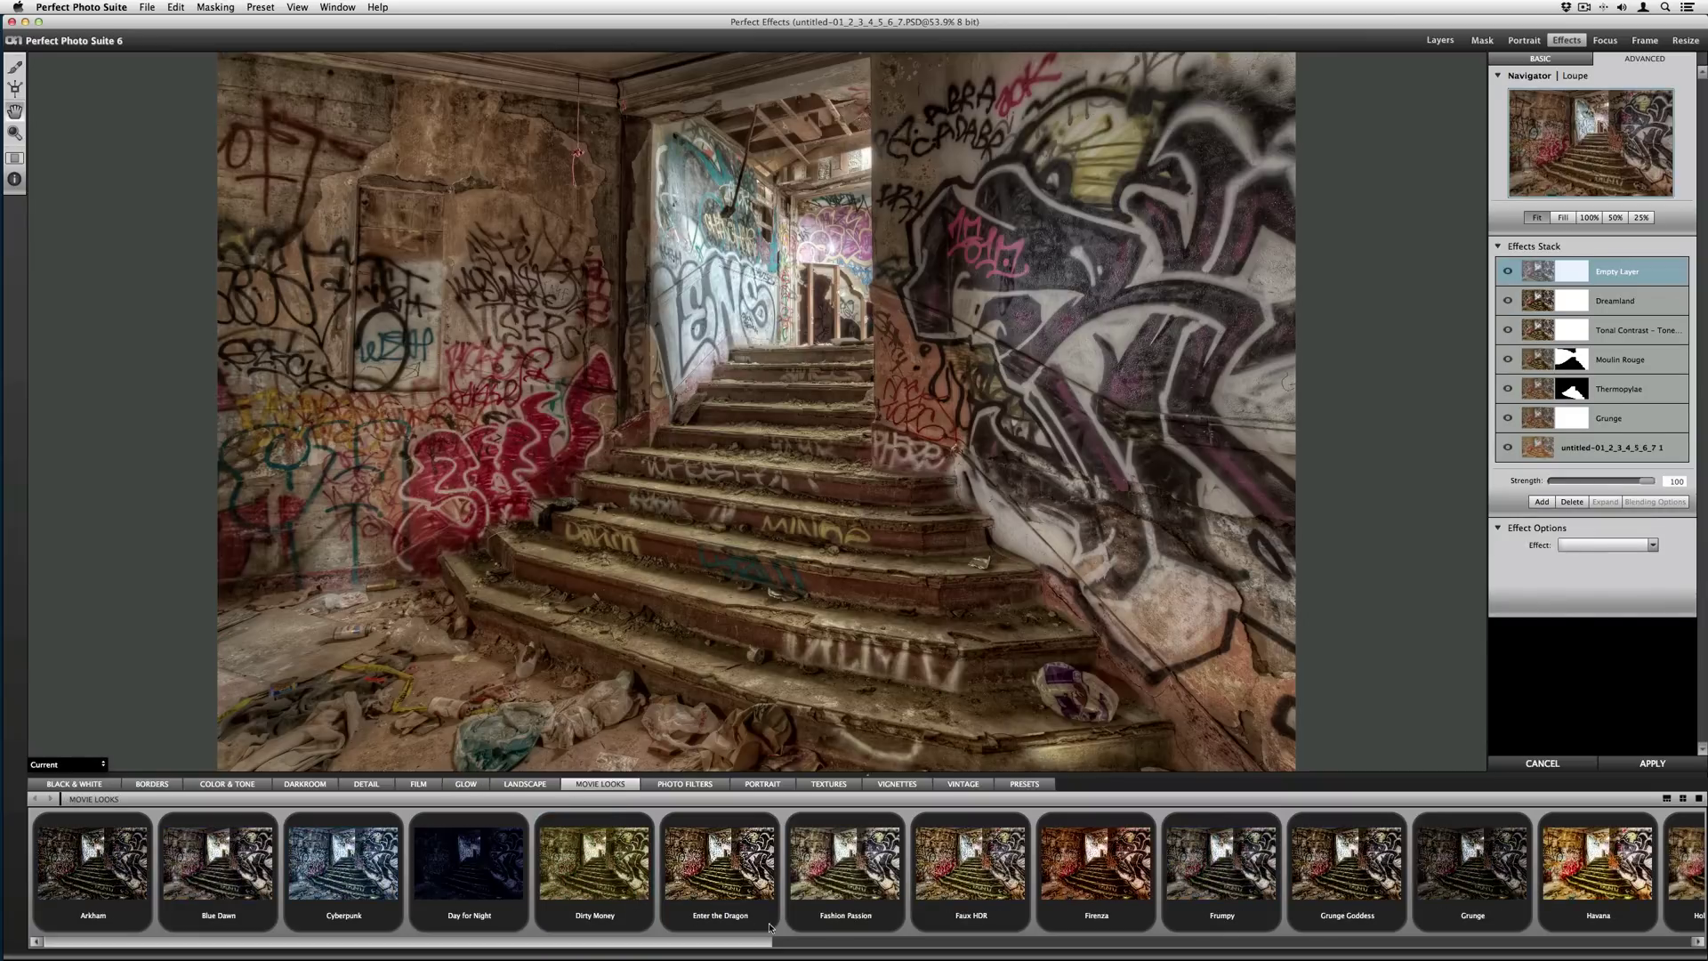
left_click(331, 872)
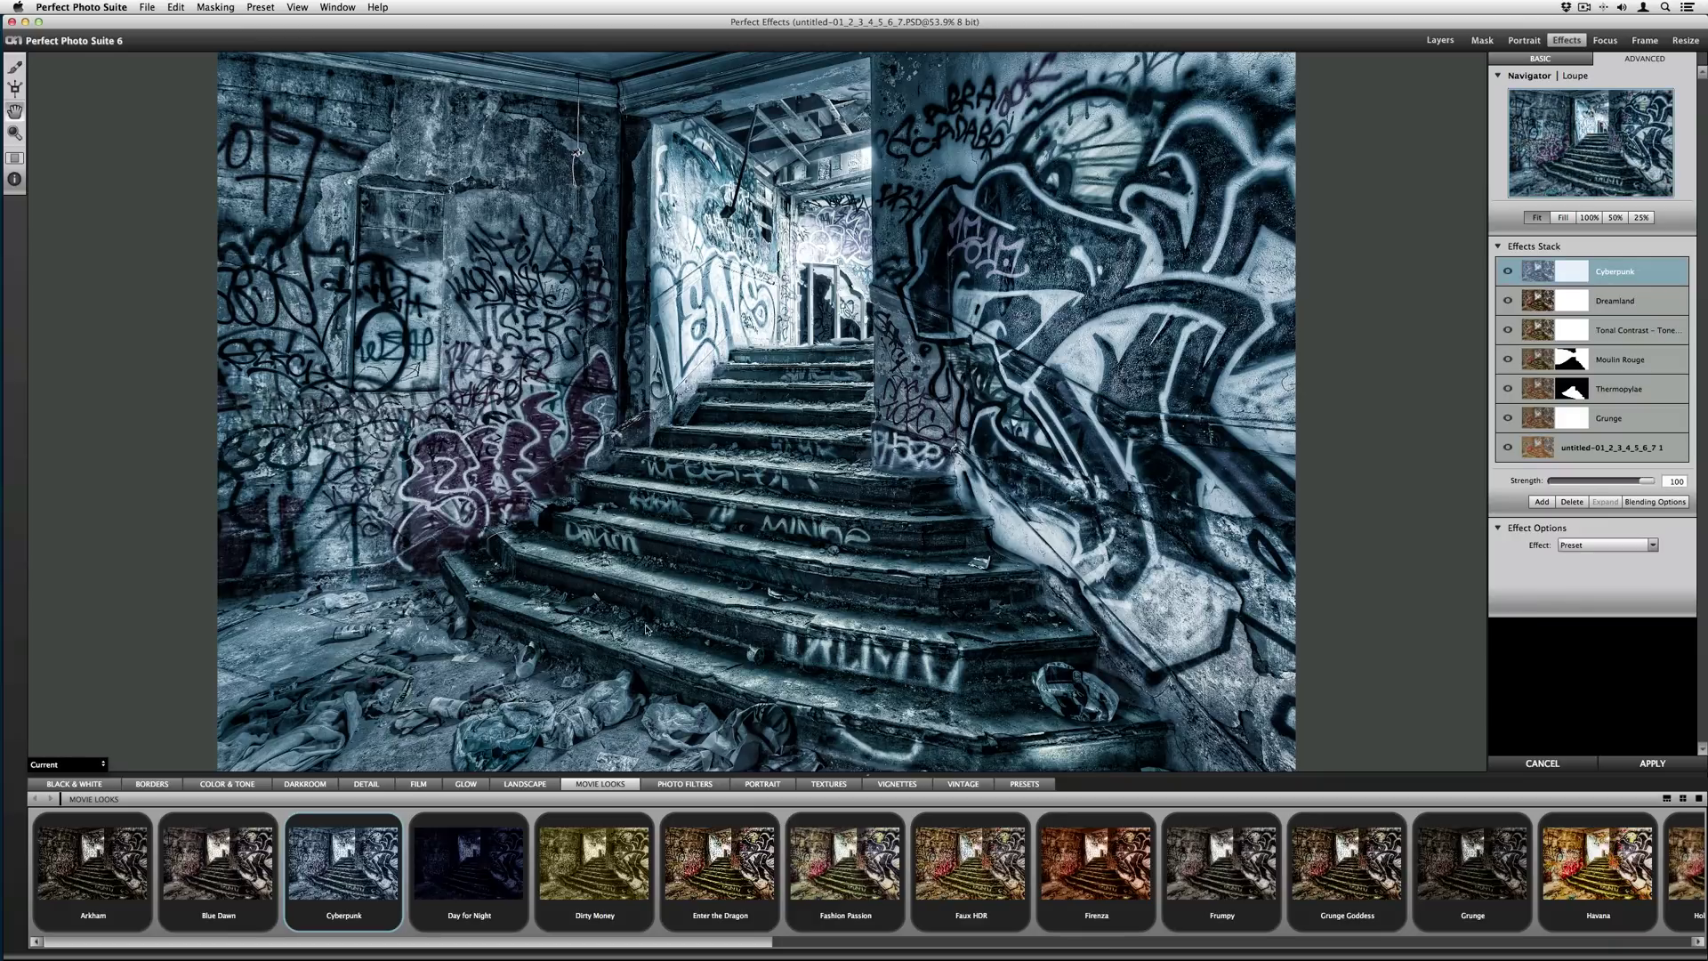
left_click_drag(1644, 482, 1544, 481)
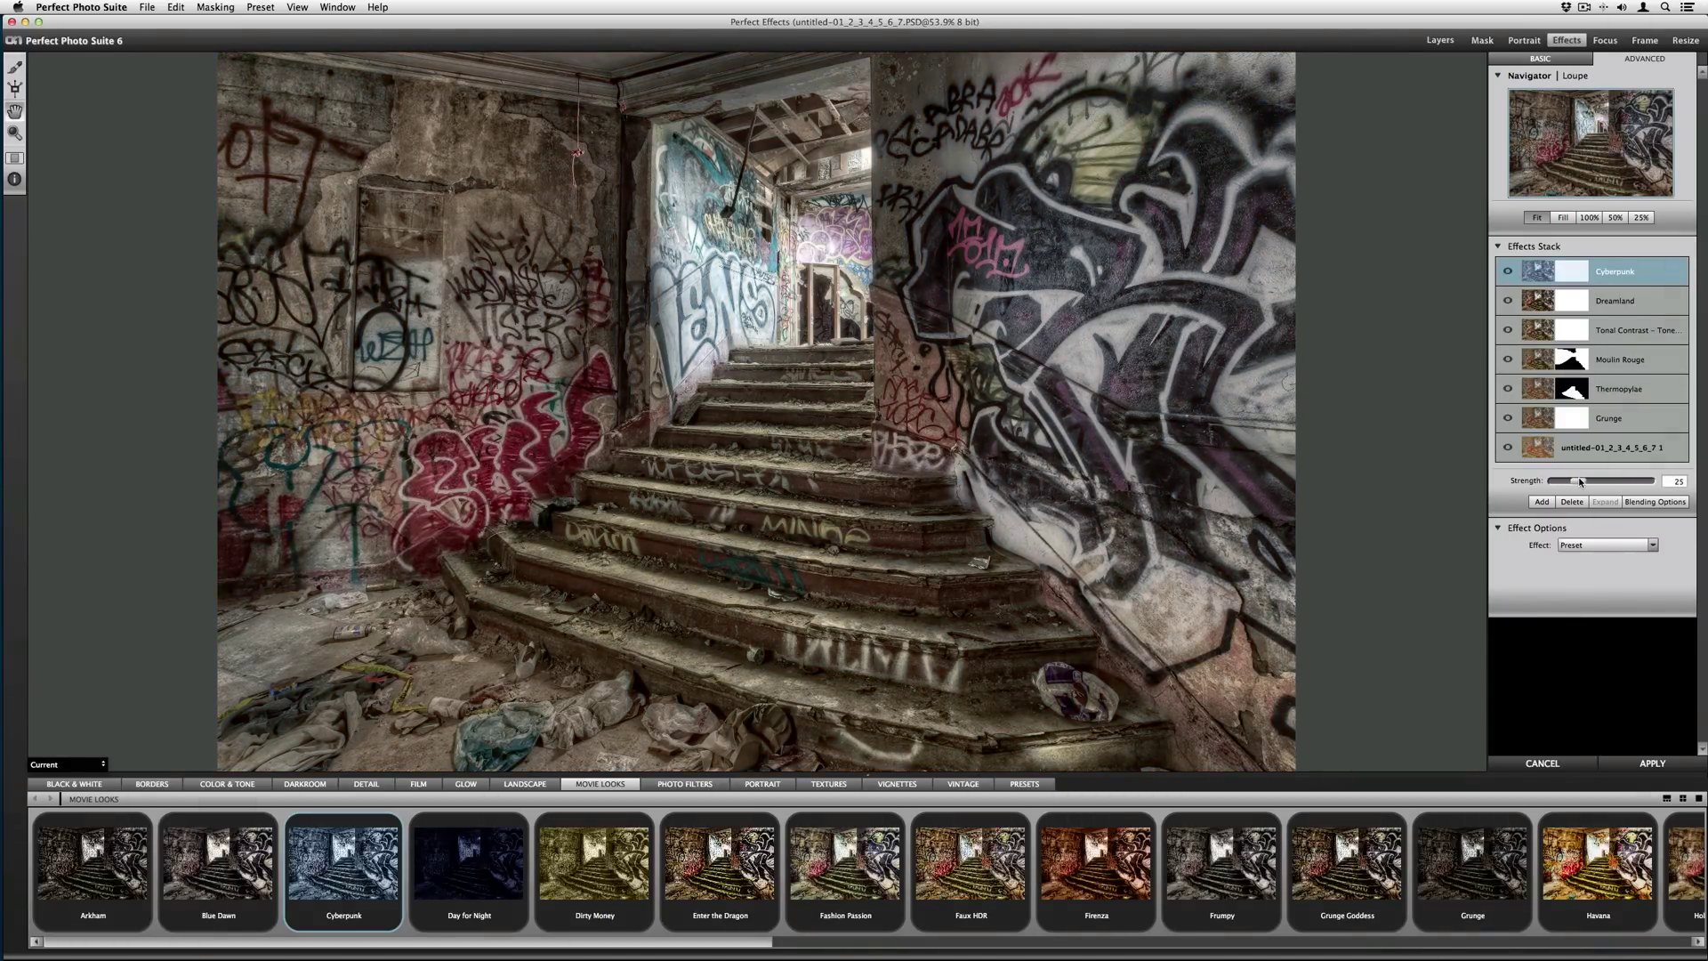
Step: Invert the Cyberpunk mask, paint the look into the debris-covered floor, and set its strength to 44
left_click_drag(1590, 481, 1594, 481)
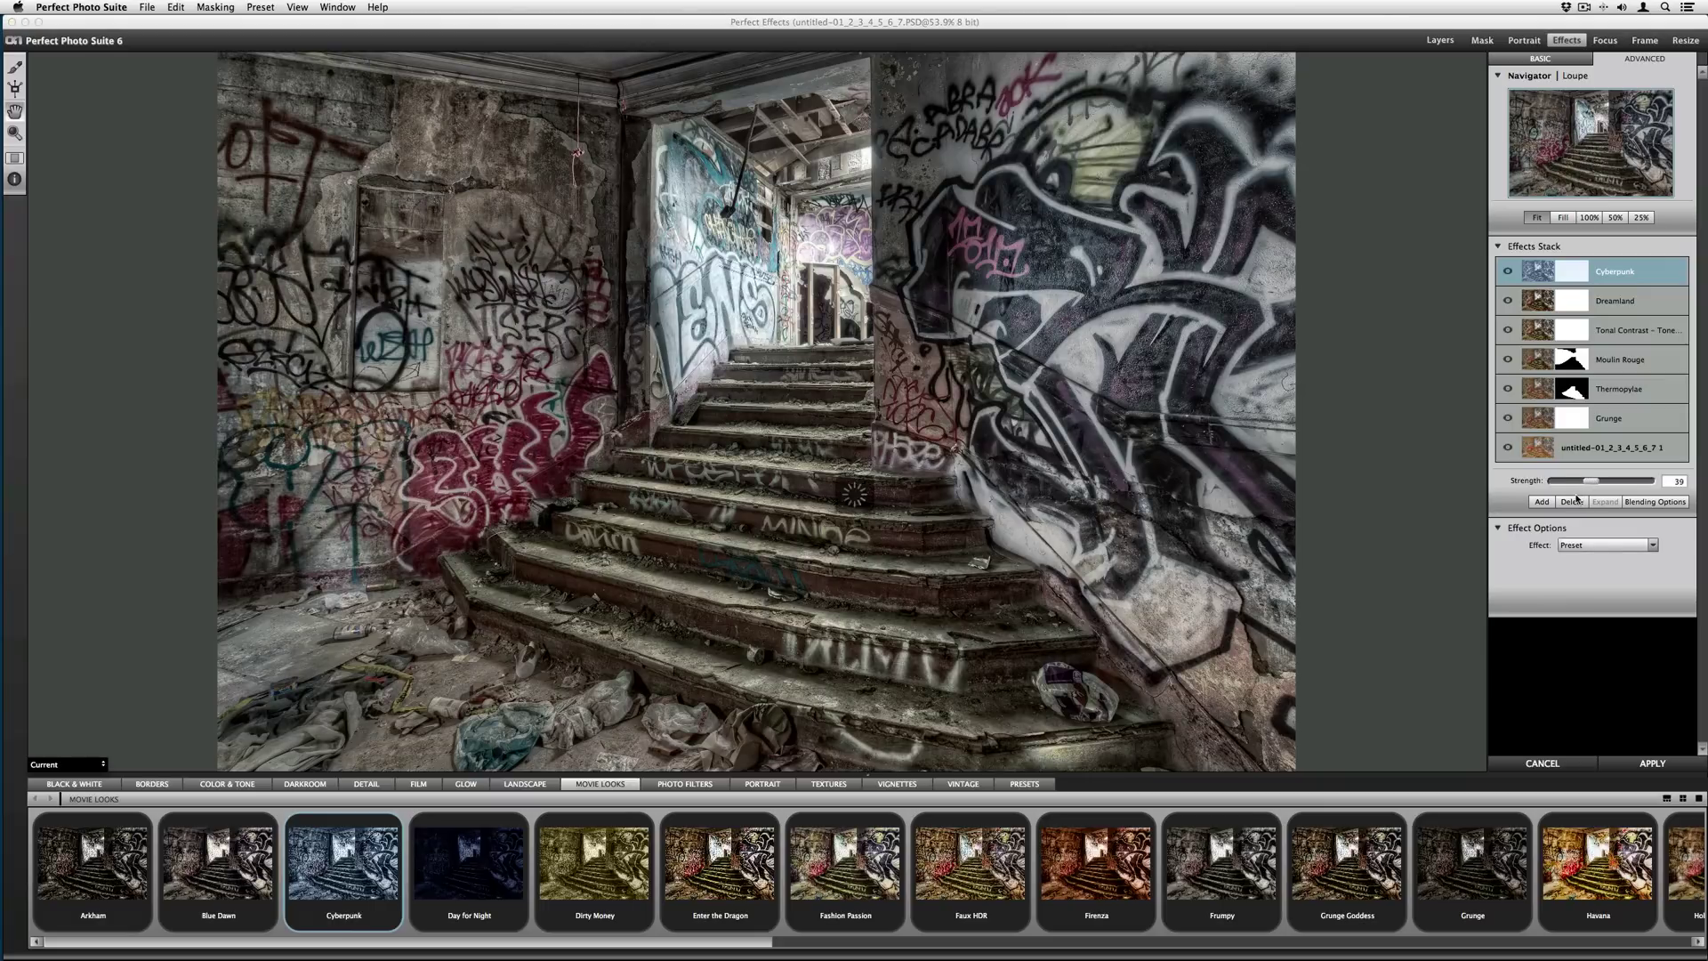
left_click(13, 67)
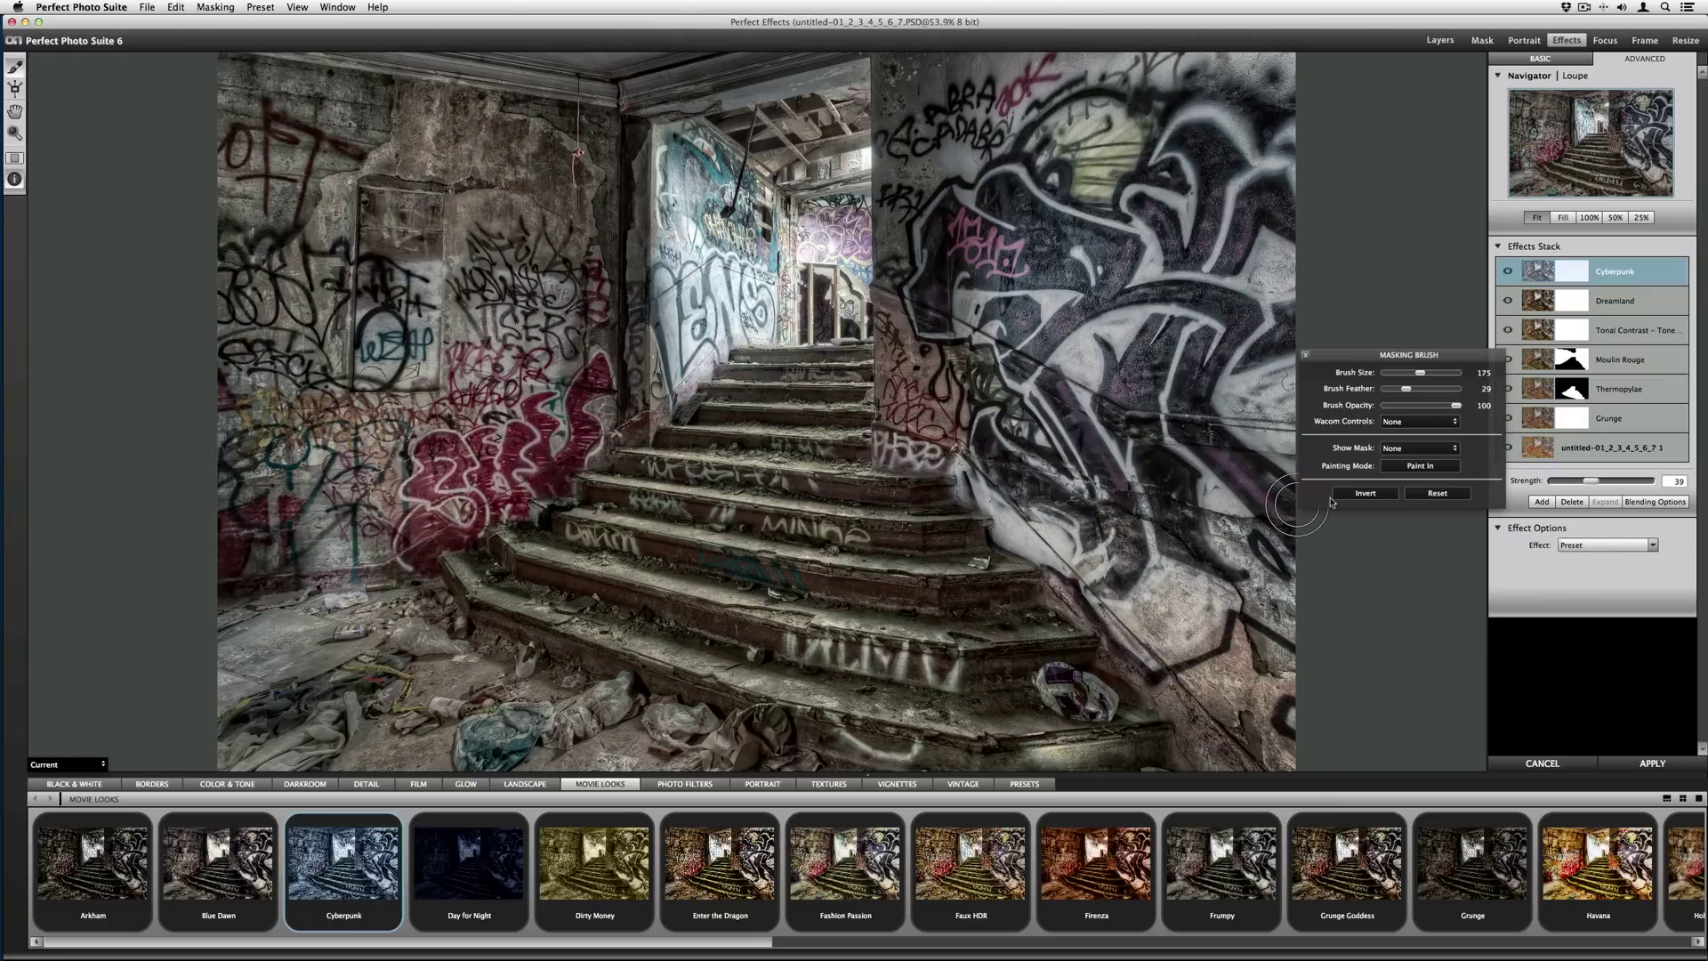
left_click(1366, 493)
mouse_move(360, 656)
left_mouse_down()
mouse_move(218, 646)
mouse_move(319, 615)
mouse_move(408, 630)
mouse_move(449, 614)
mouse_move(328, 630)
mouse_move(240, 706)
mouse_move(290, 704)
mouse_move(270, 720)
mouse_move(302, 731)
mouse_move(387, 731)
mouse_move(441, 705)
mouse_move(394, 699)
mouse_move(422, 702)
mouse_move(459, 670)
mouse_move(515, 695)
mouse_move(433, 721)
mouse_move(494, 733)
mouse_move(570, 713)
mouse_move(460, 670)
mouse_move(474, 665)
mouse_move(700, 731)
mouse_move(650, 736)
mouse_move(729, 741)
mouse_move(710, 751)
mouse_move(778, 784)
mouse_move(848, 787)
mouse_move(721, 775)
mouse_move(753, 743)
mouse_move(644, 769)
mouse_move(692, 746)
mouse_move(400, 721)
left_mouse_up()
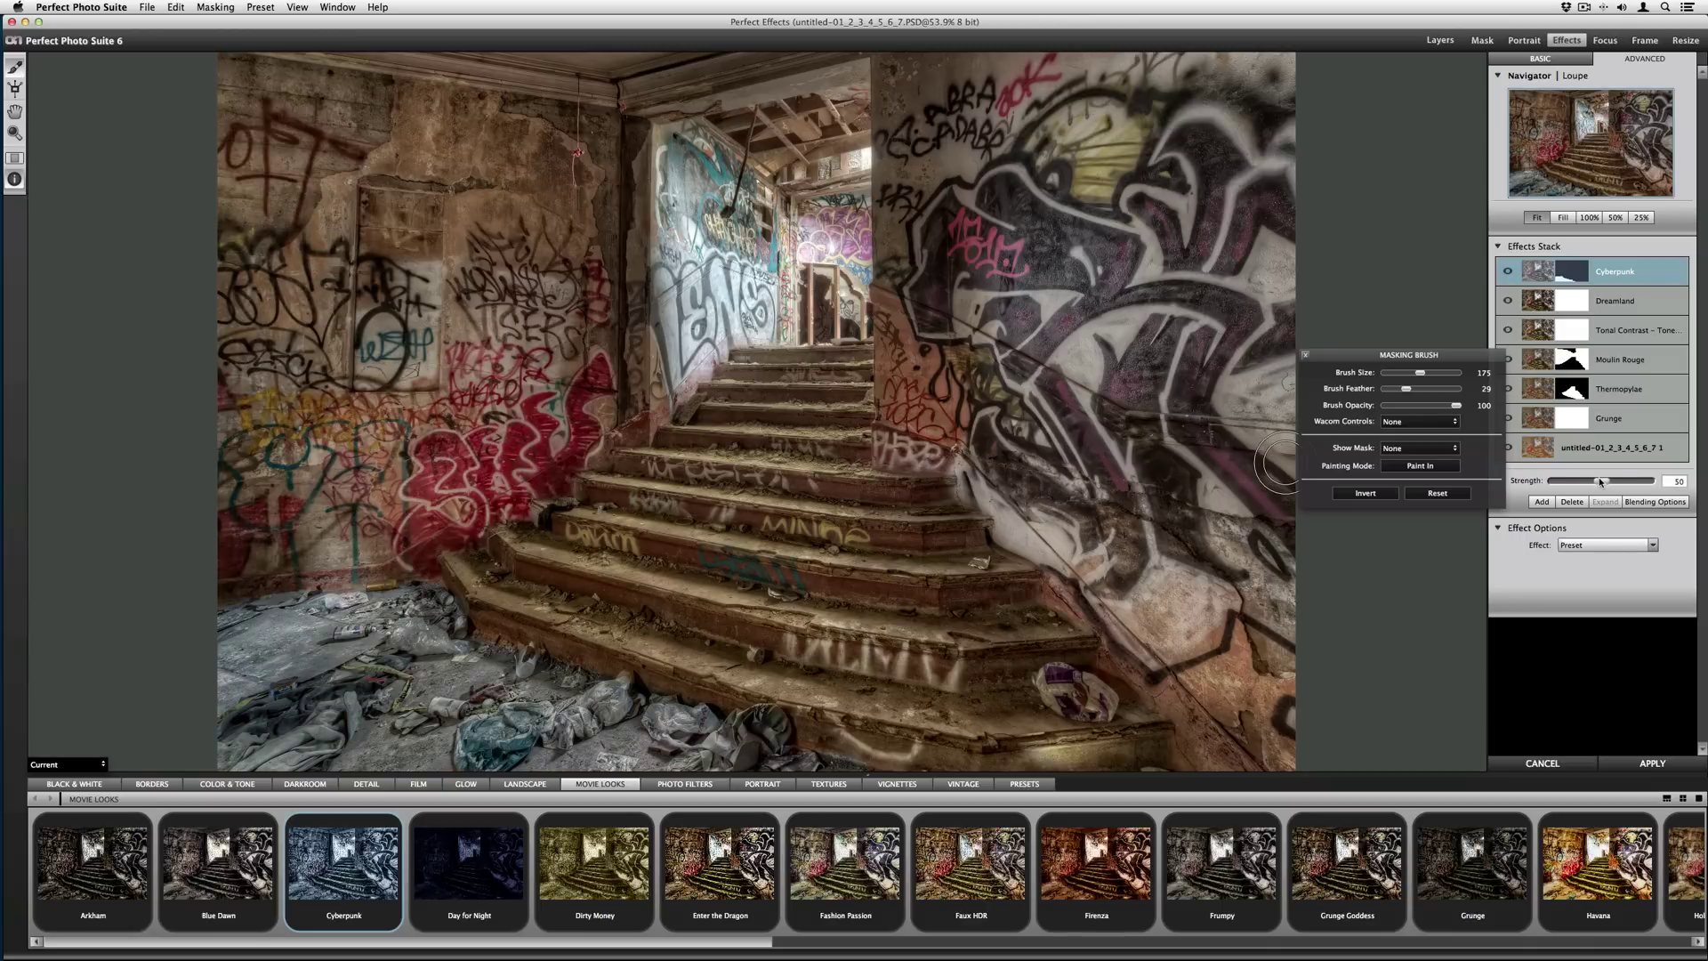
left_click_drag(1606, 482, 1612, 488)
left_click_drag(1412, 487, 1409, 483)
Step: Paint Cyberpunk out of the bags and coloured debris on the floor, reducing the brush to size 80 and smaller
left_click(1412, 464)
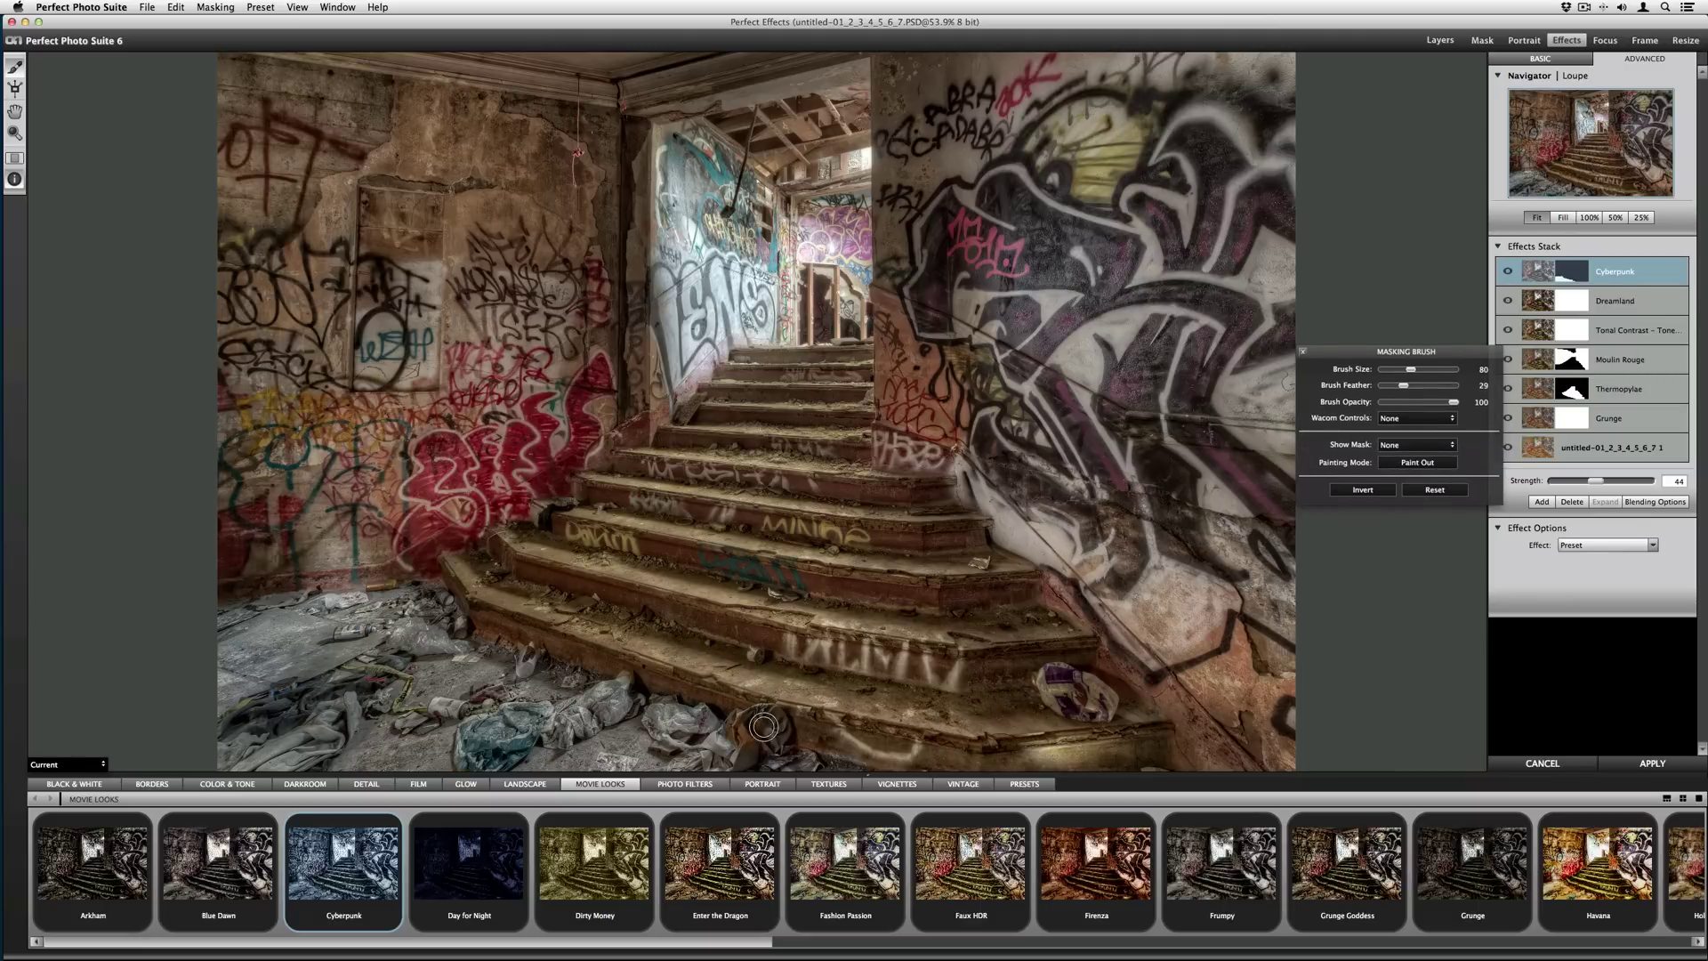
key("bracketleft")
key("bracketleft")
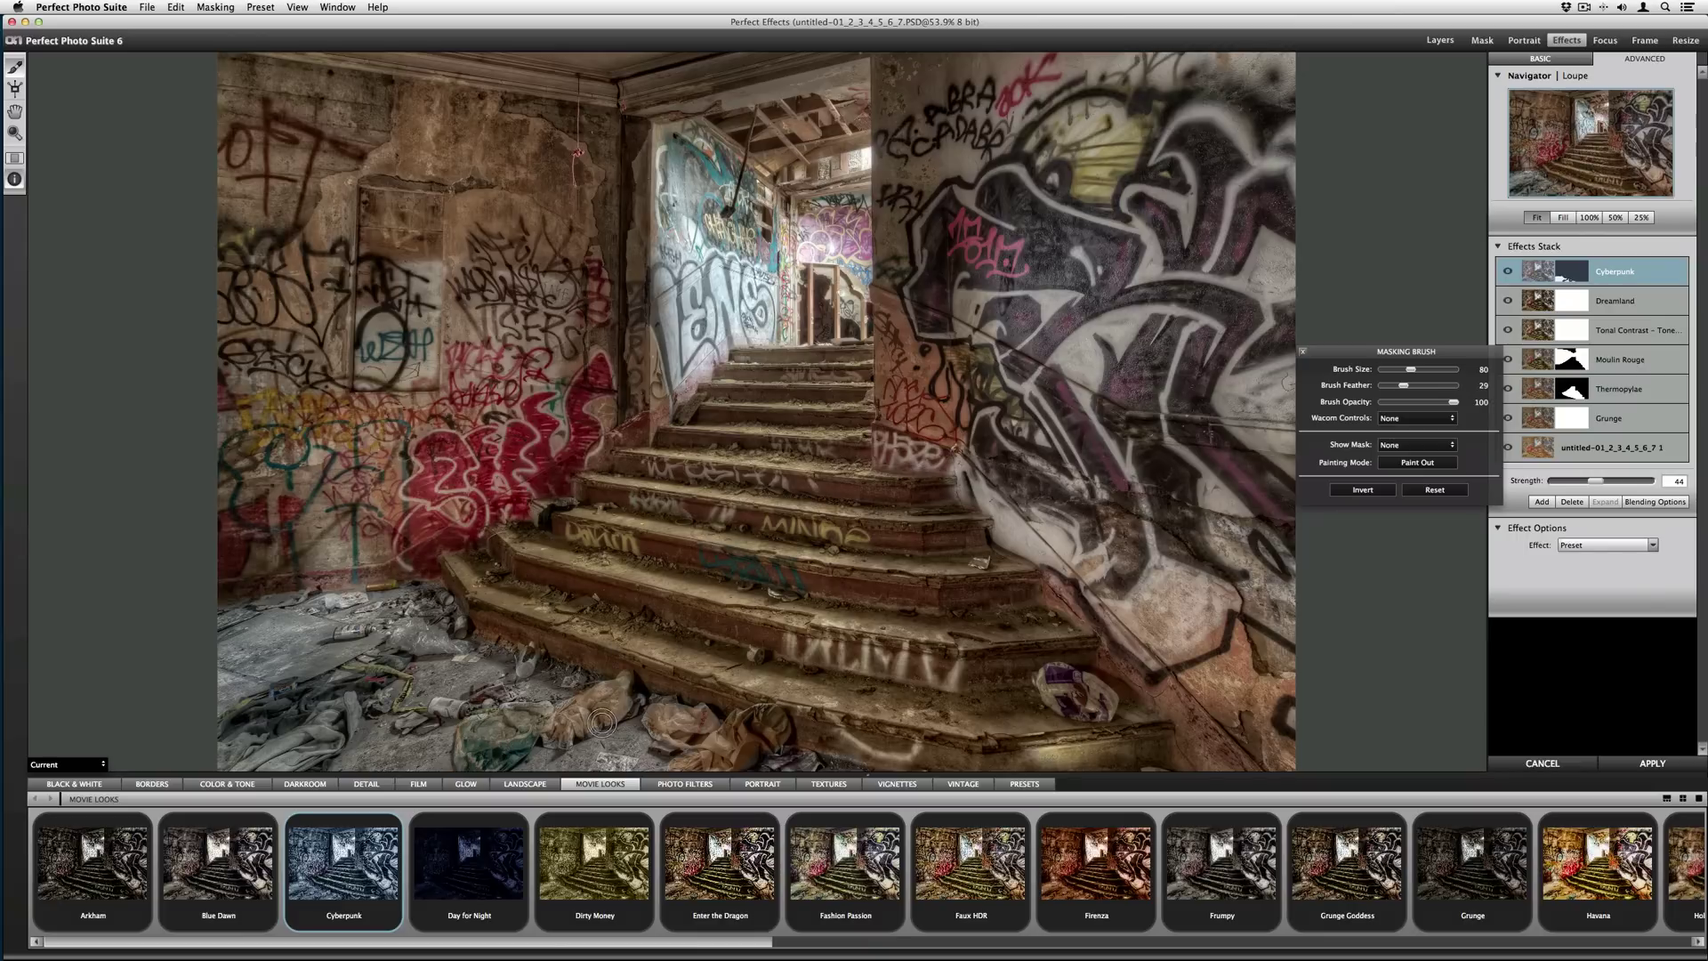
key("bracketleft")
key("bracketleft")
key("bracketleft")
key("bracketleft")
key("bracketleft")
key("bracketright")
mouse_move(259, 762)
left_mouse_down()
mouse_move(330, 735)
mouse_move(259, 757)
mouse_move(345, 718)
mouse_move(339, 698)
mouse_move(335, 729)
mouse_move(350, 710)
mouse_move(231, 717)
mouse_move(287, 696)
left_mouse_up()
Step: Apply the effects stack and save the layered image
left_click(1652, 763)
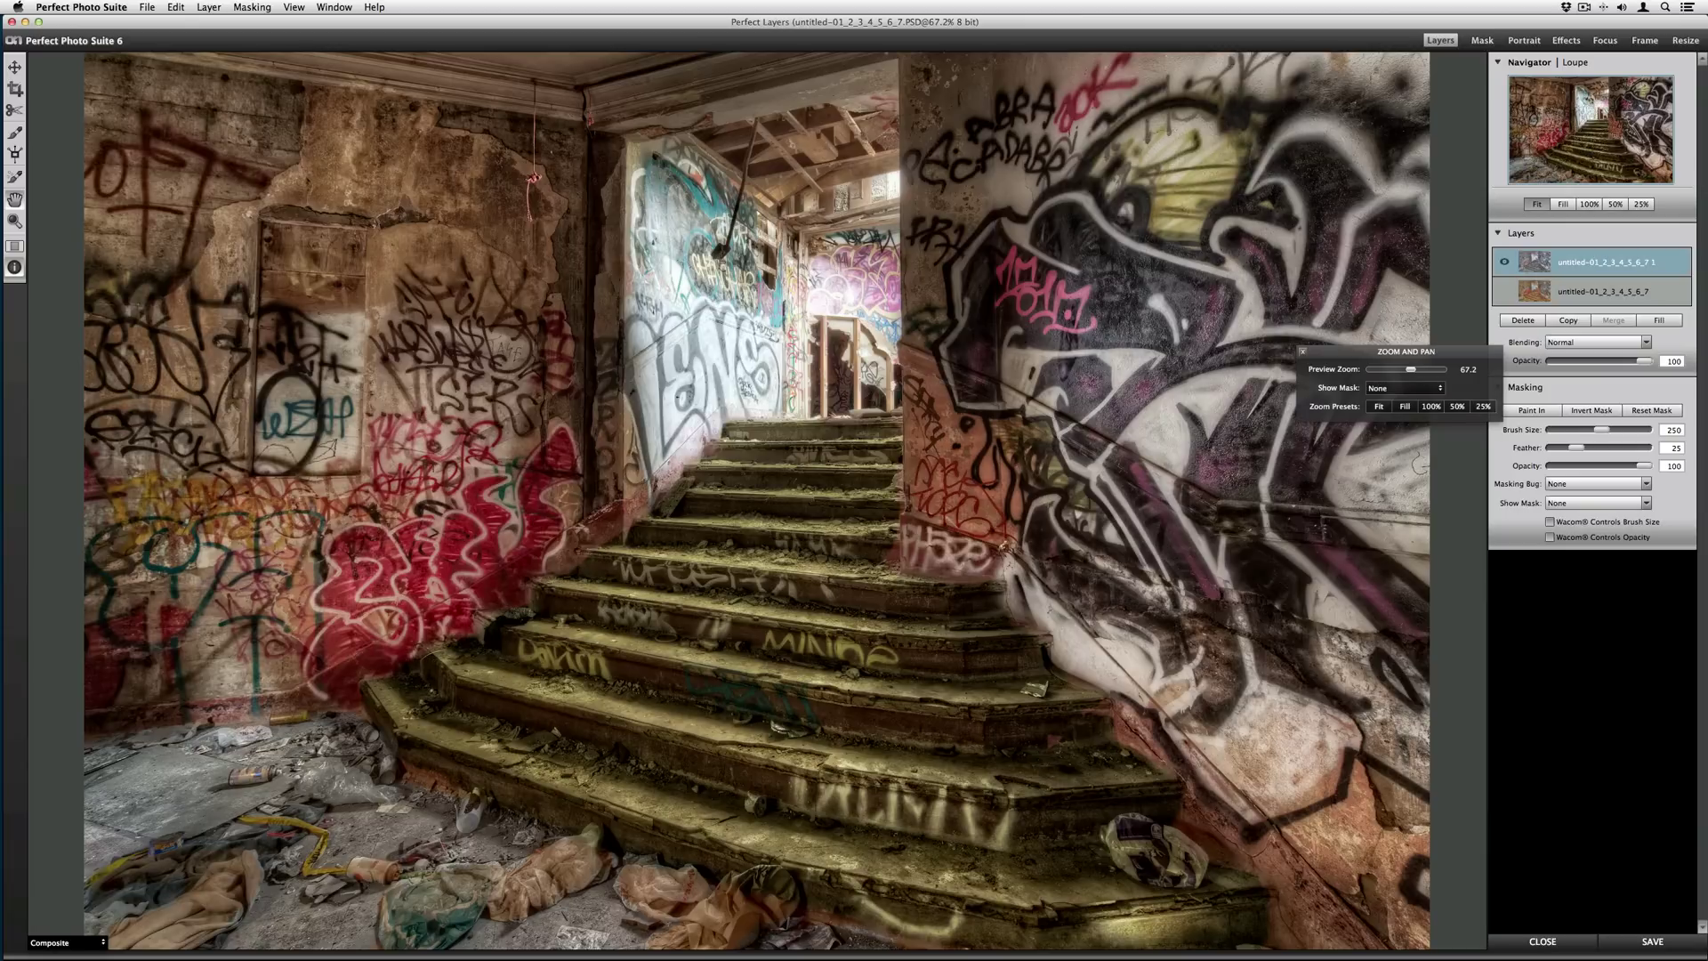
left_click(1614, 940)
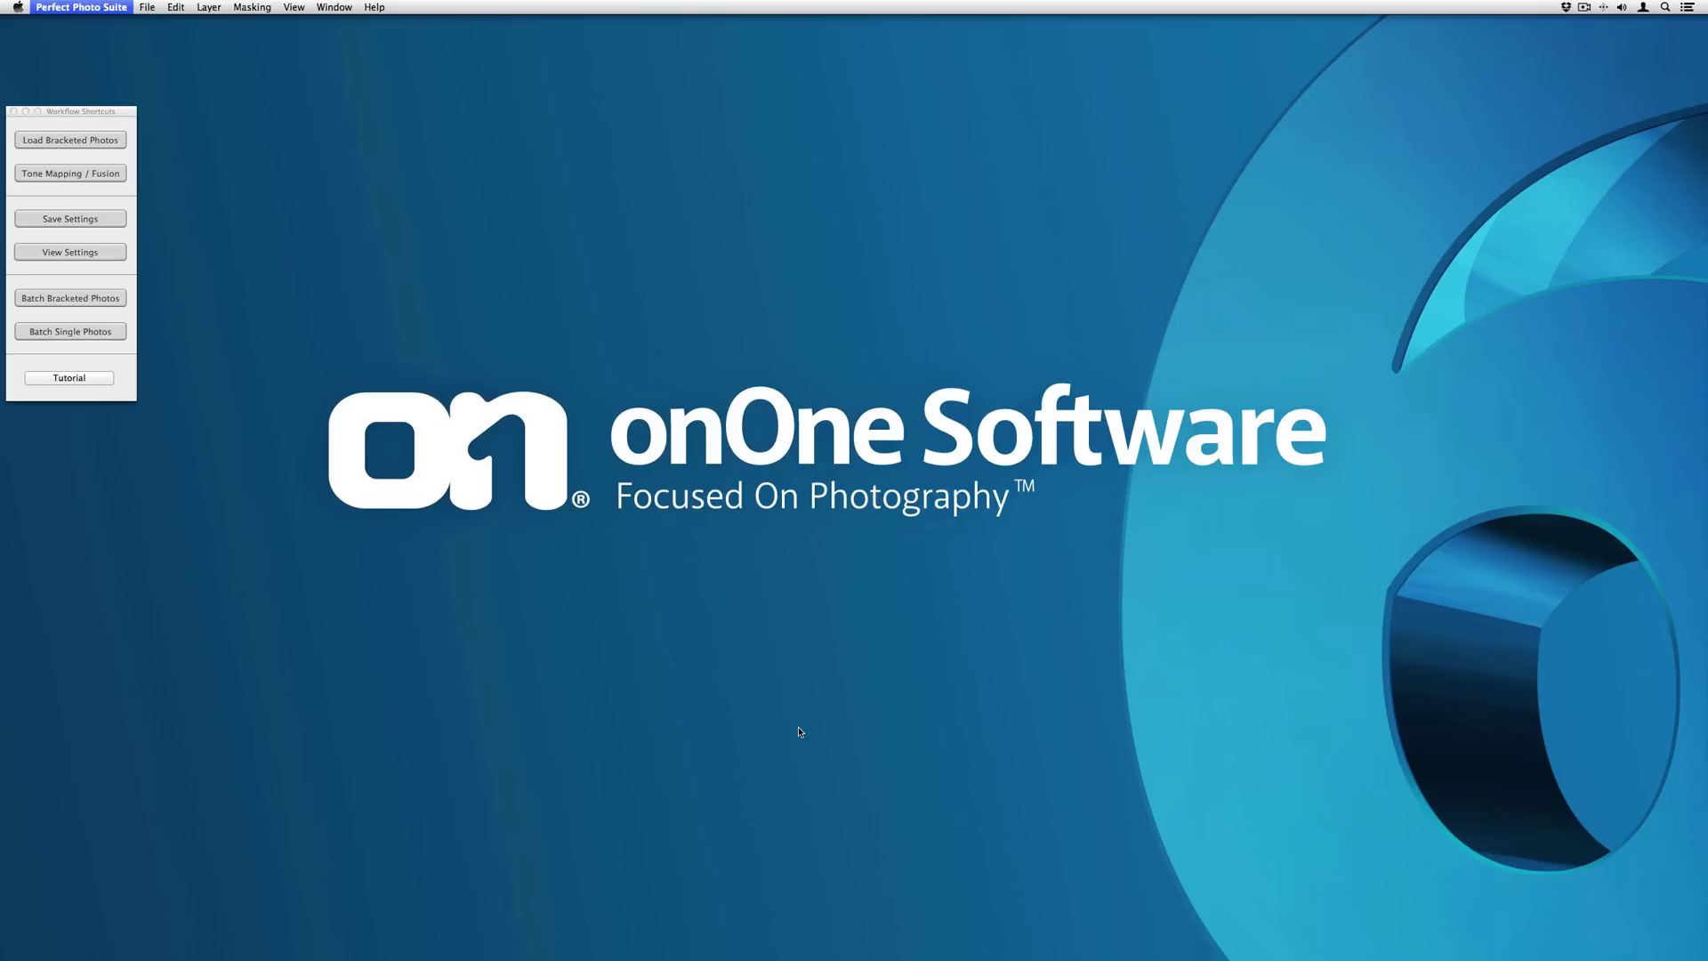
Step: Switch to Lightroom, find the finished staircase image in the thumbnail grid, and open it for developing
left_click(30, 393)
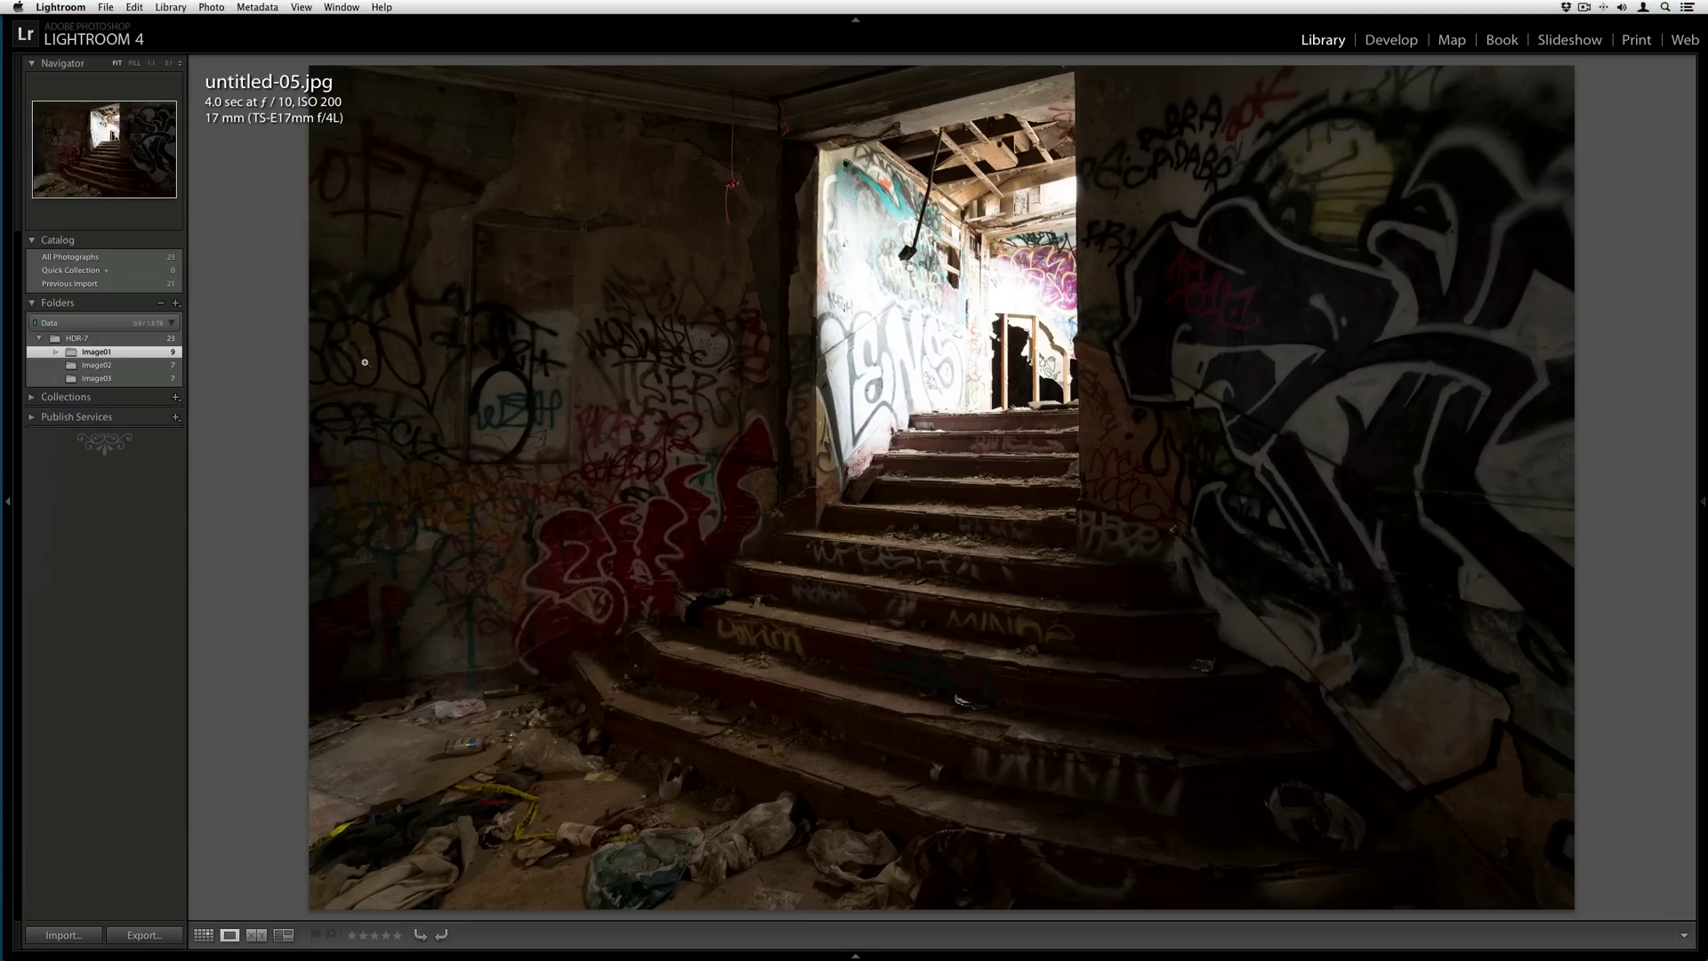
key("g")
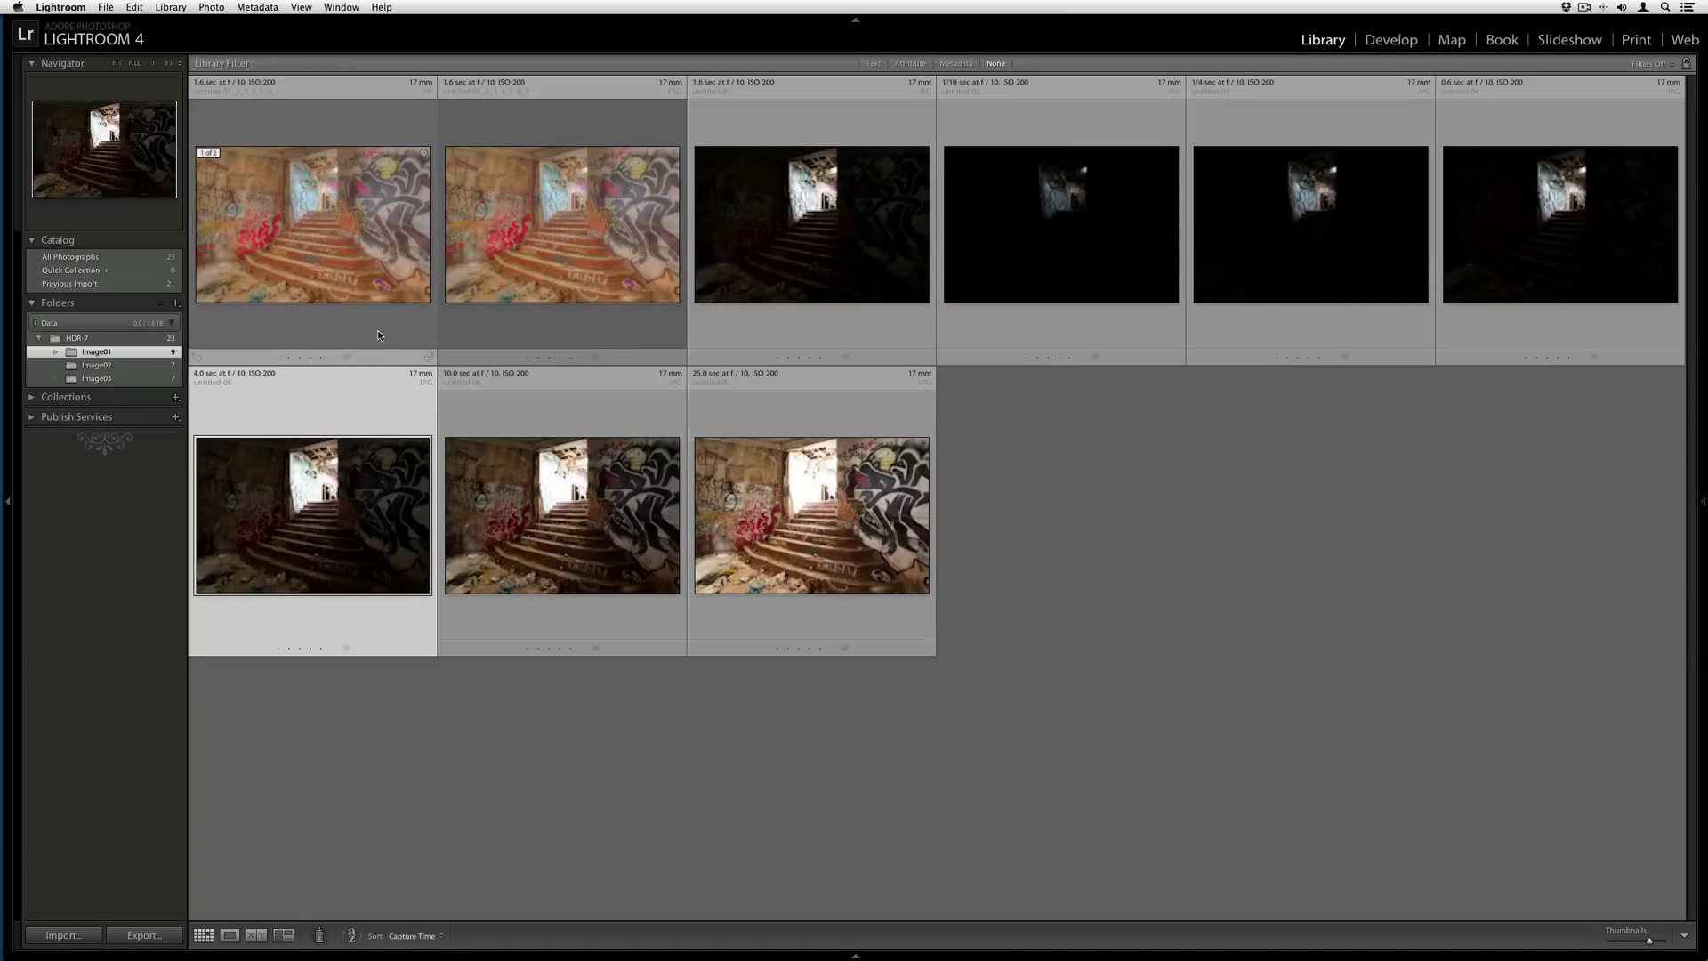
double_click(551, 245)
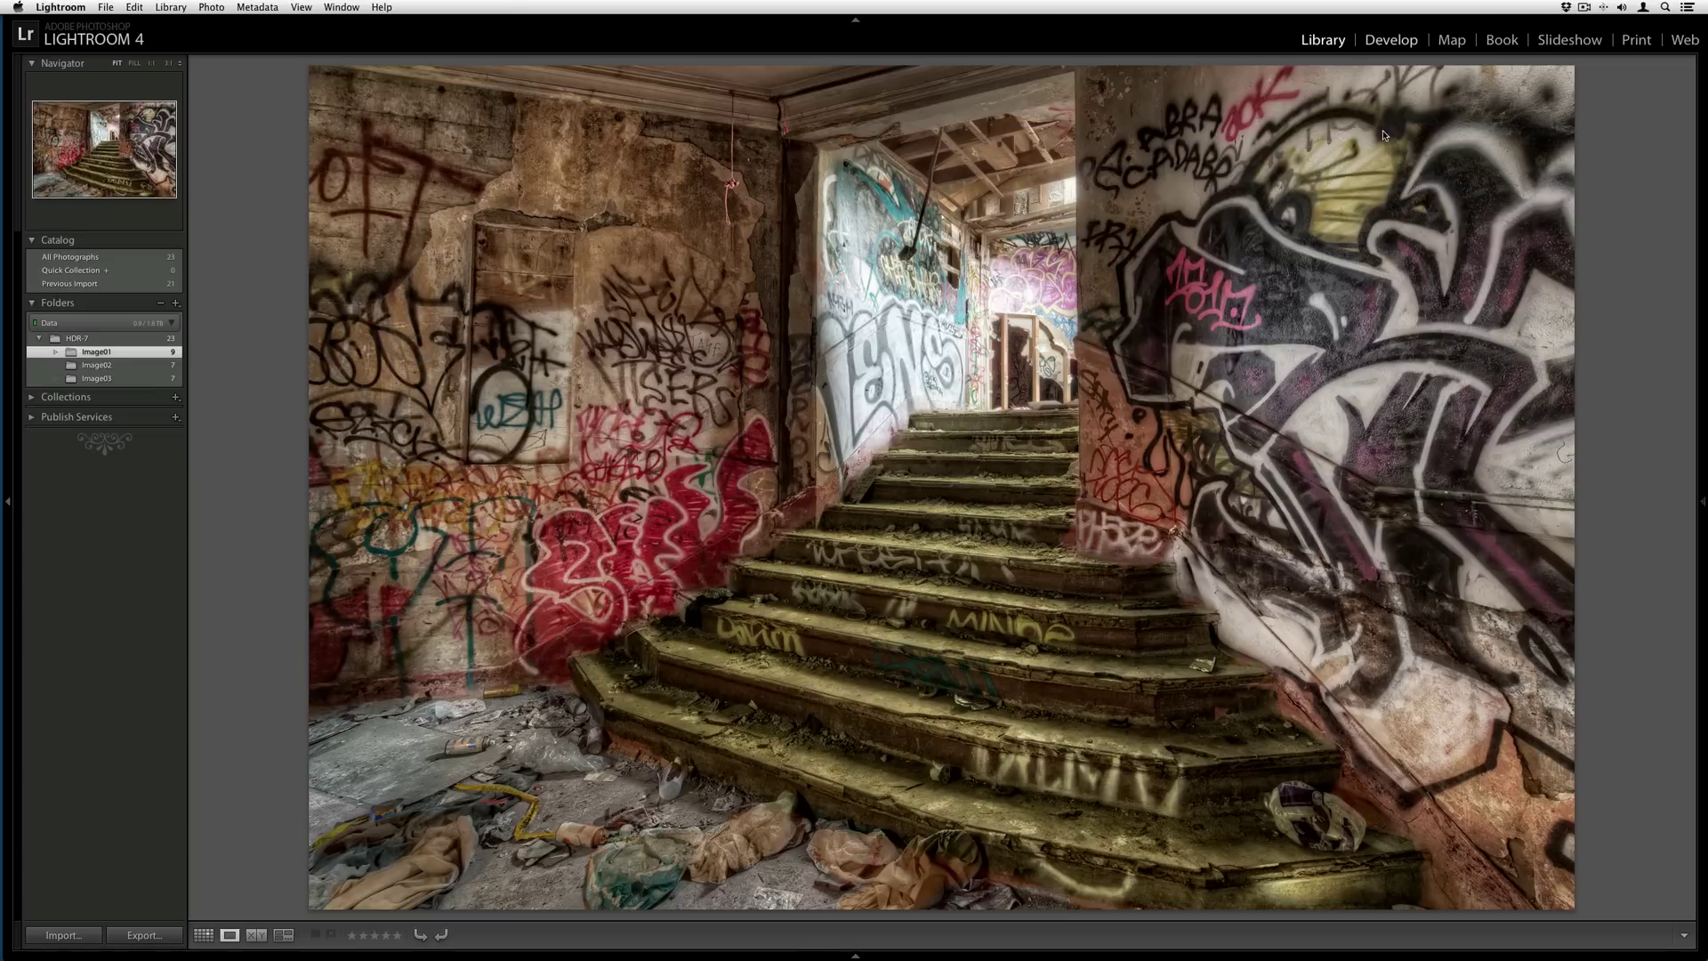
key("d")
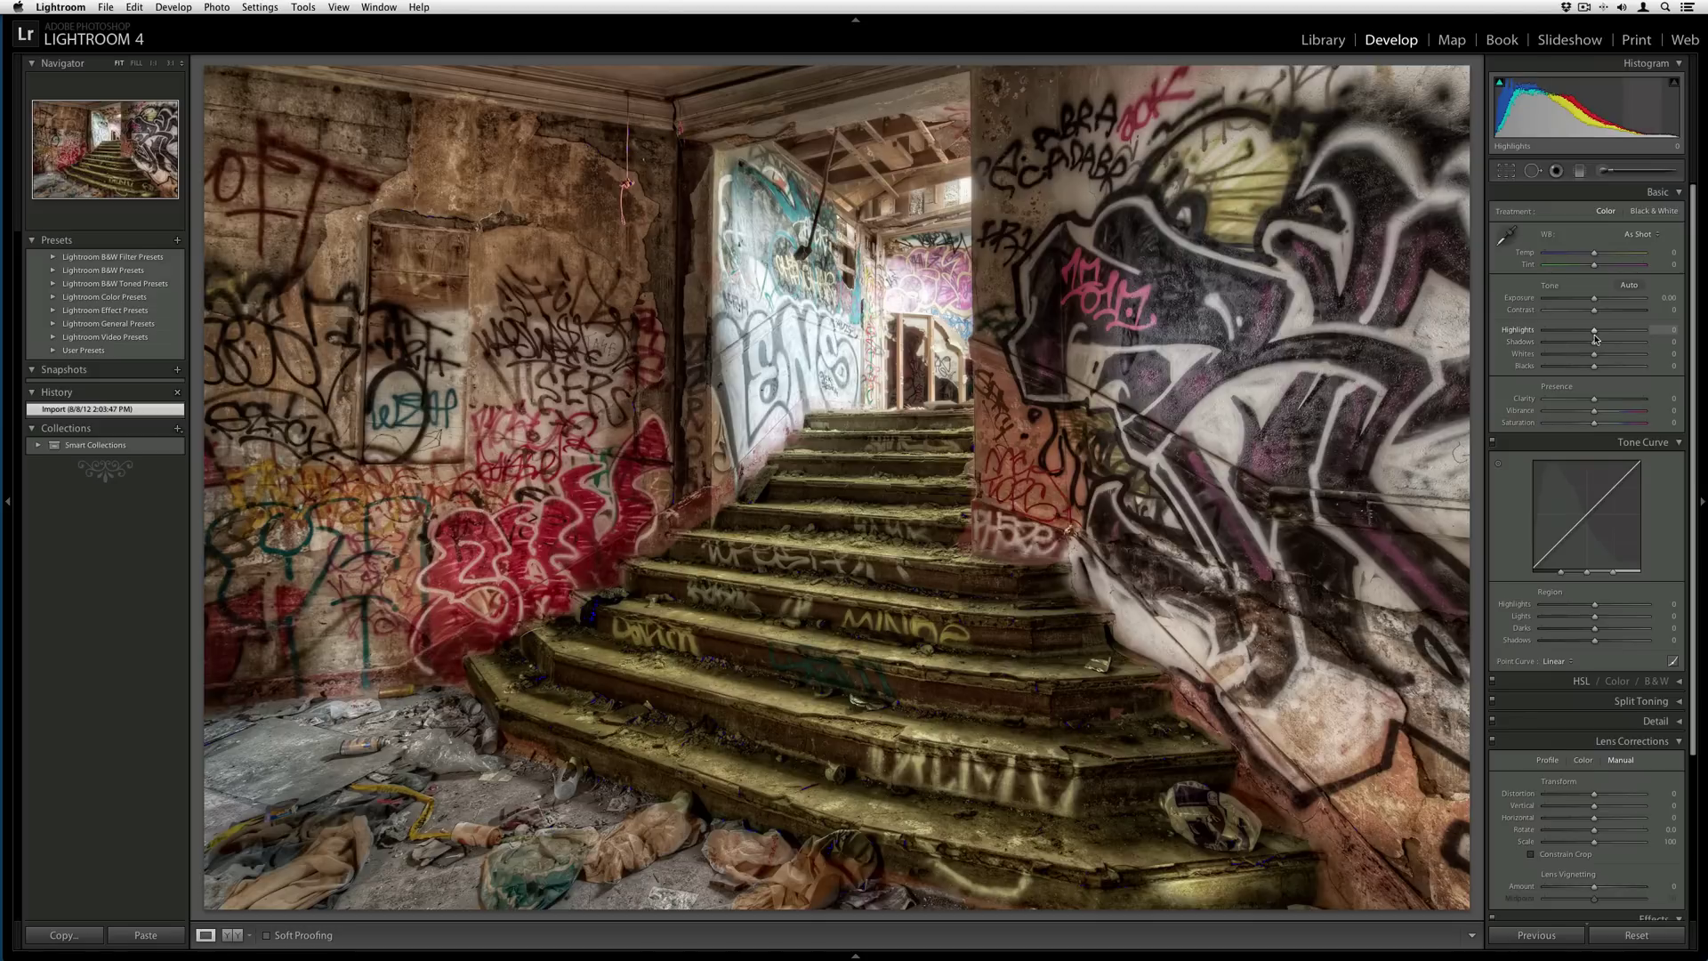
Step: Using the clipping previews, set Highlights to -35, Shadows to +13 and Whites to -9
key("alt")
left_click_drag(1594, 334, 1594, 333)
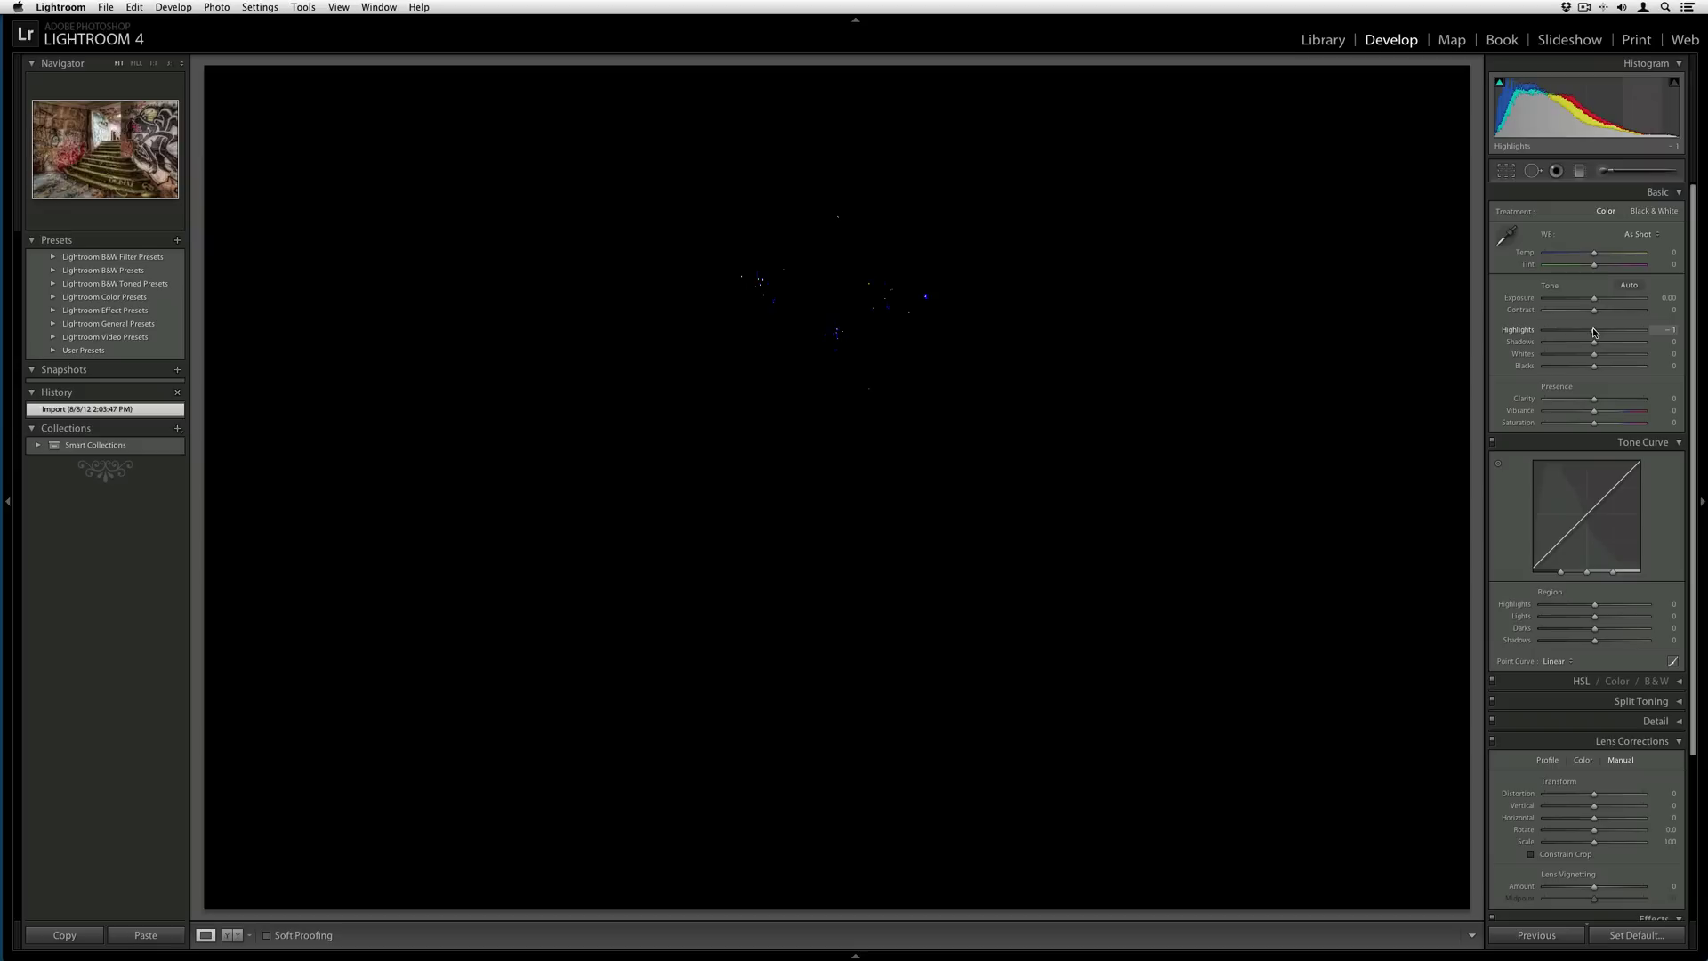
left_click_drag(1594, 333, 1577, 333)
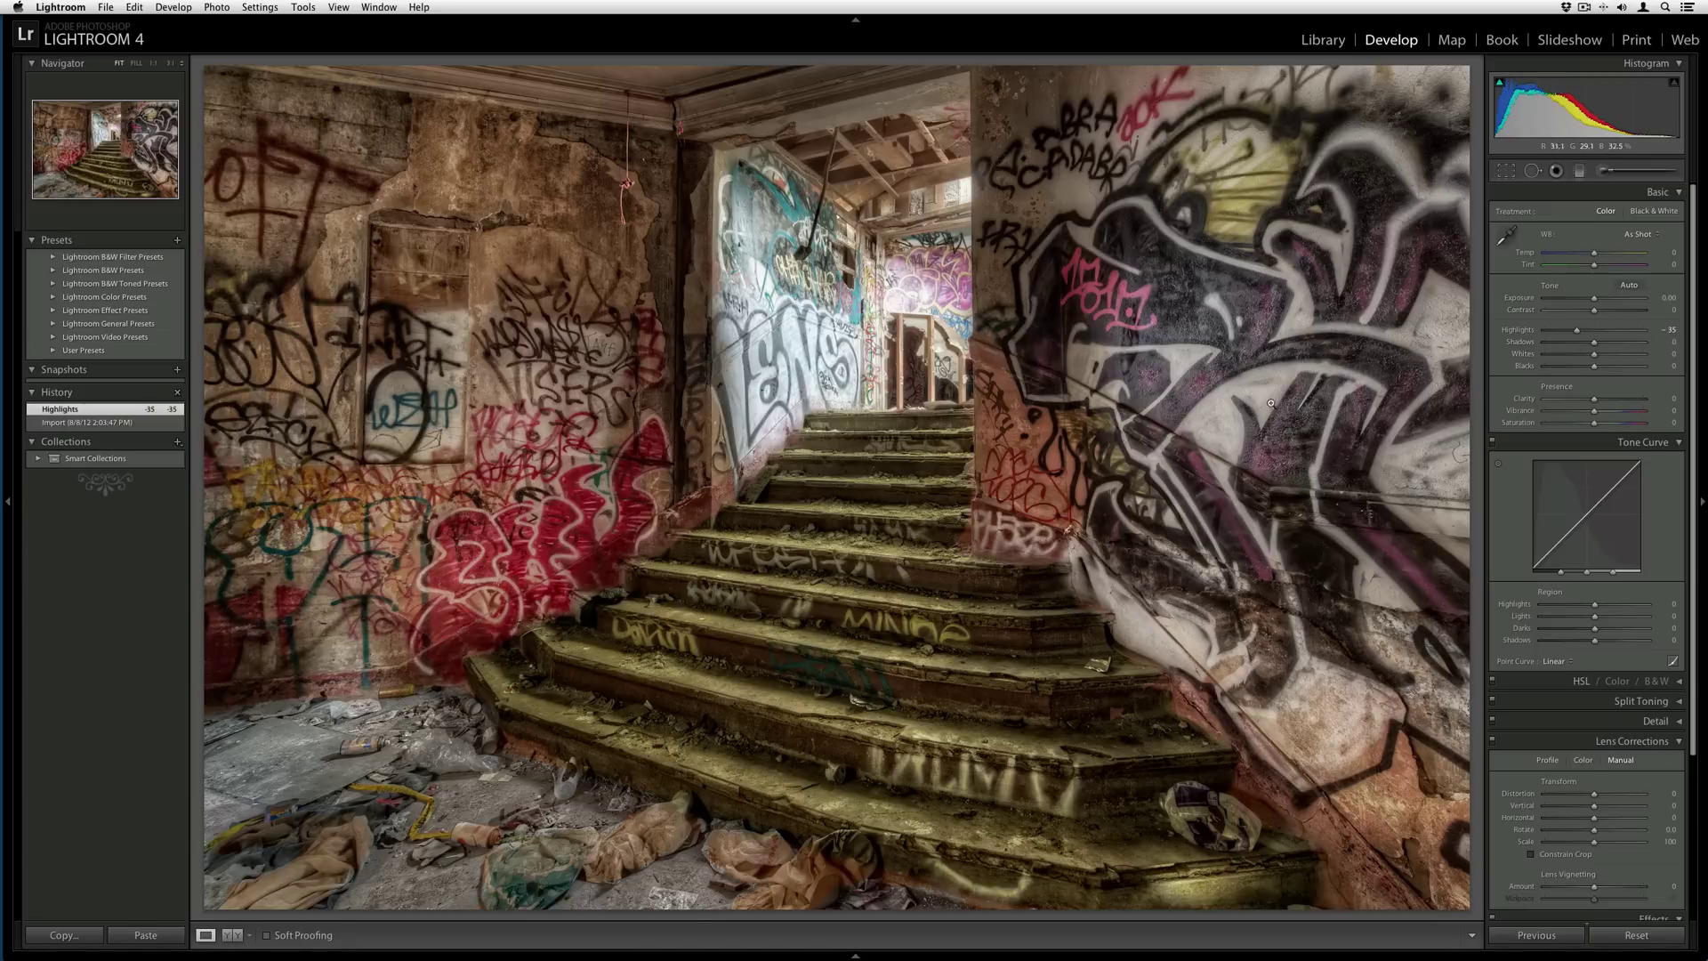
key("alt")
left_click_drag(1595, 347, 1594, 347)
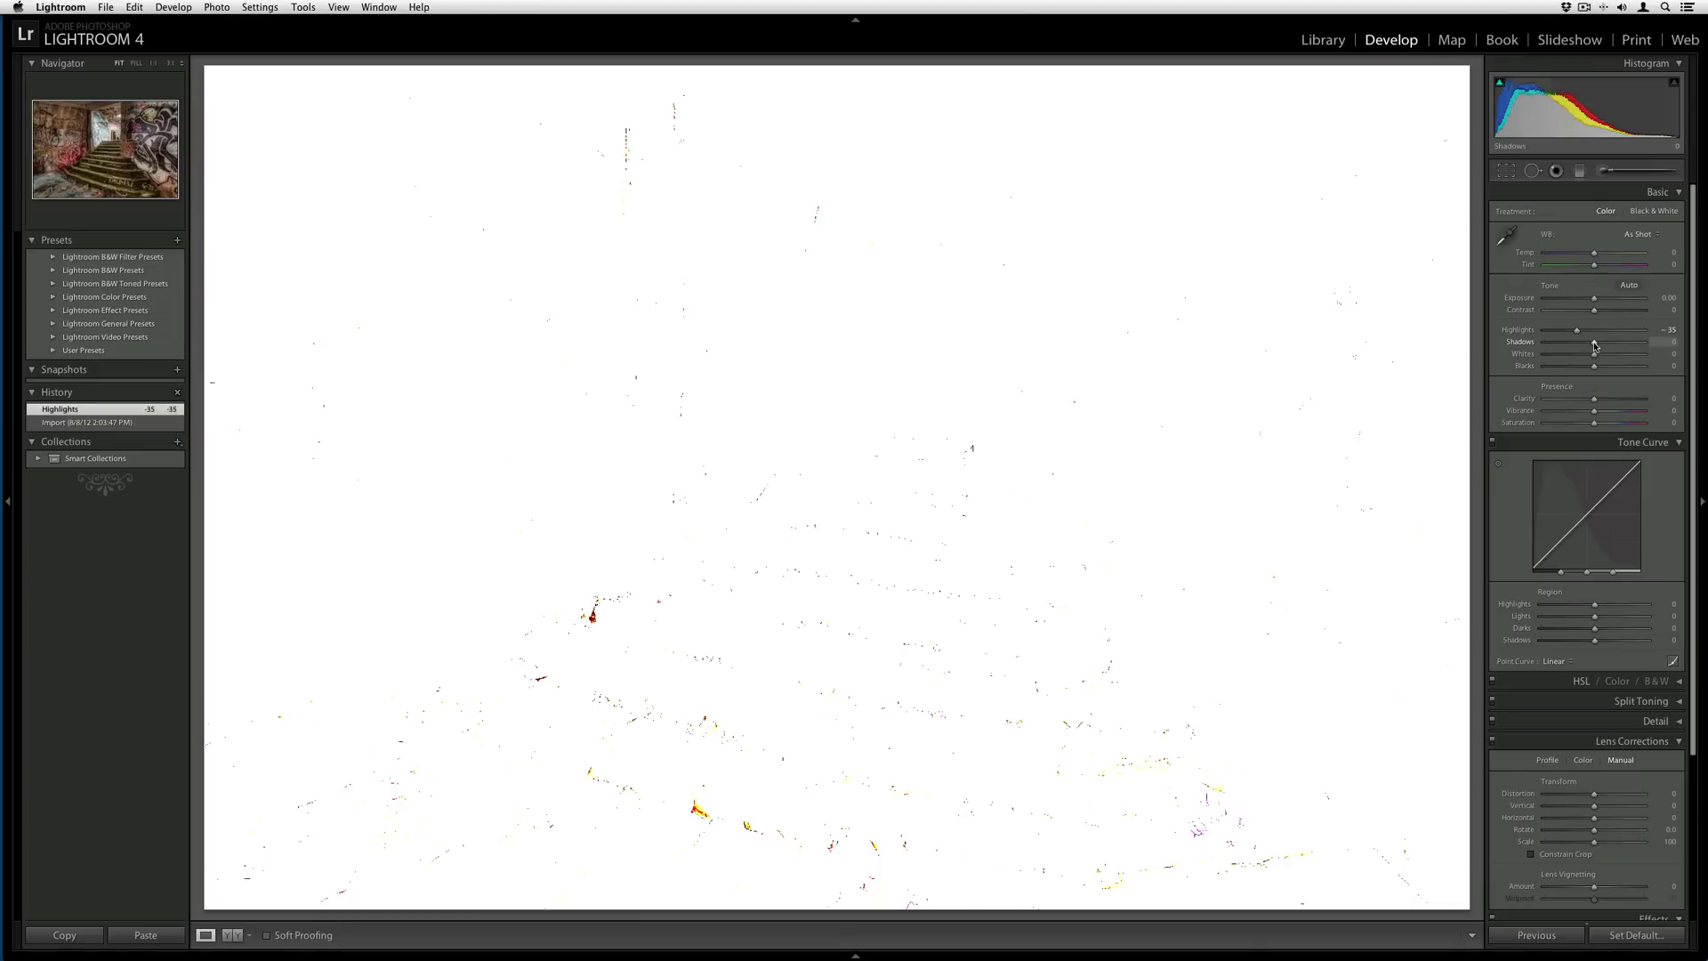
left_click_drag(1594, 347, 1601, 347)
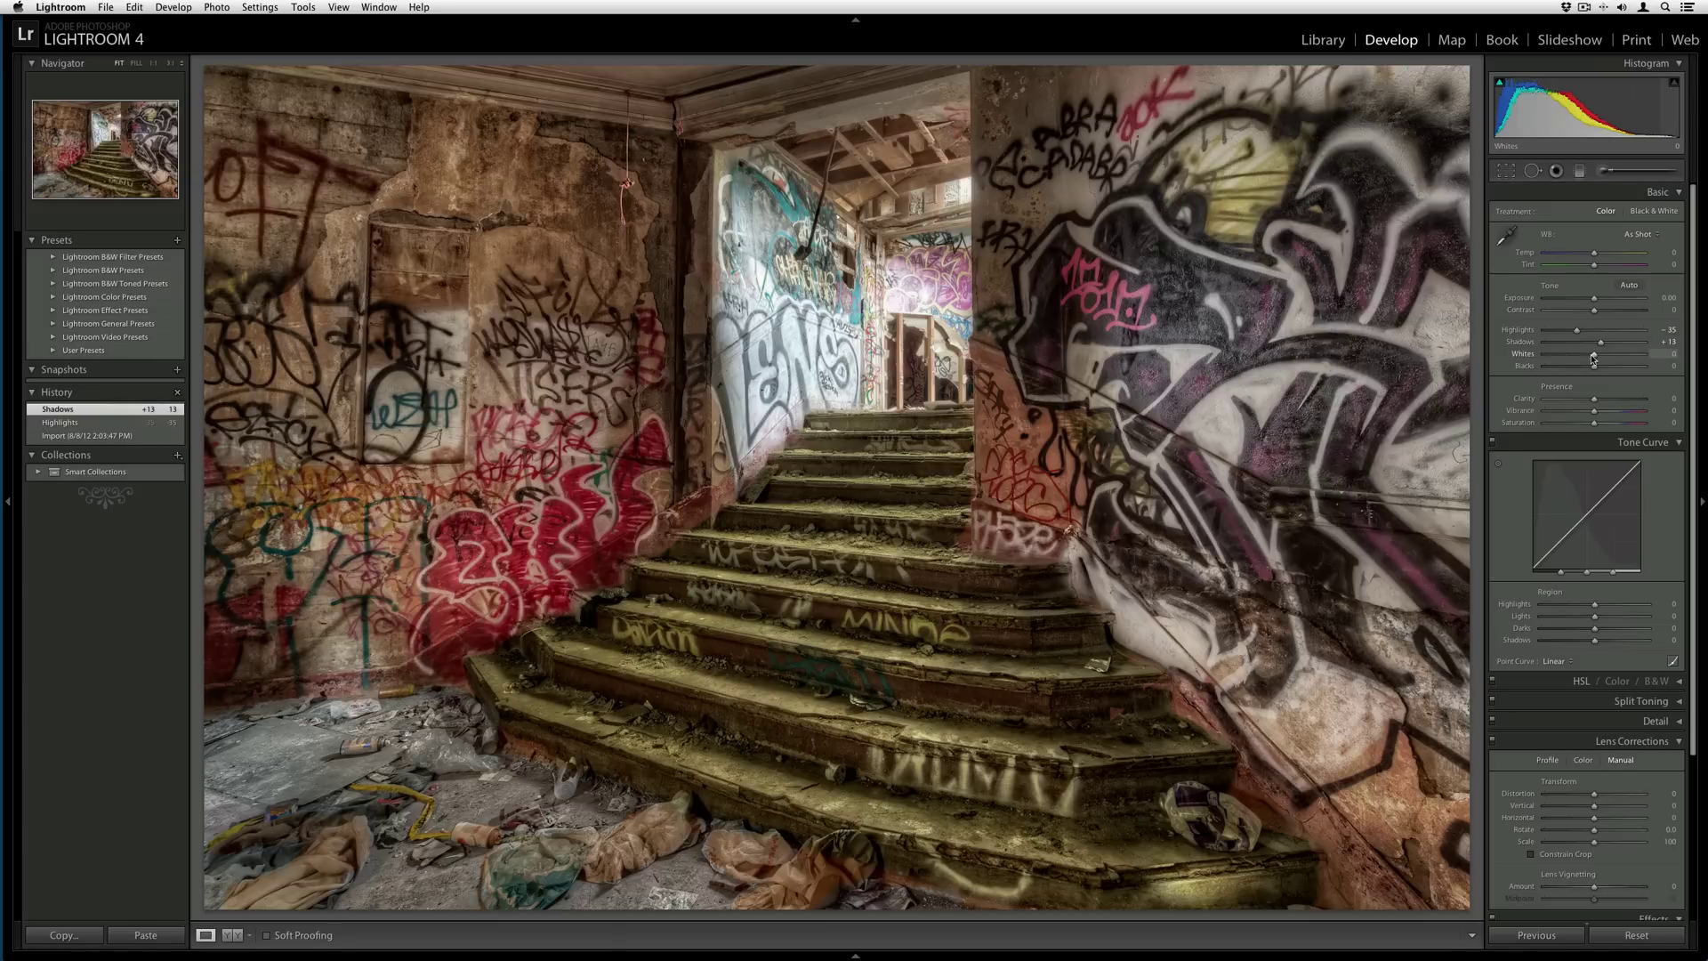
key("alt")
left_click_drag(1594, 356, 1594, 369)
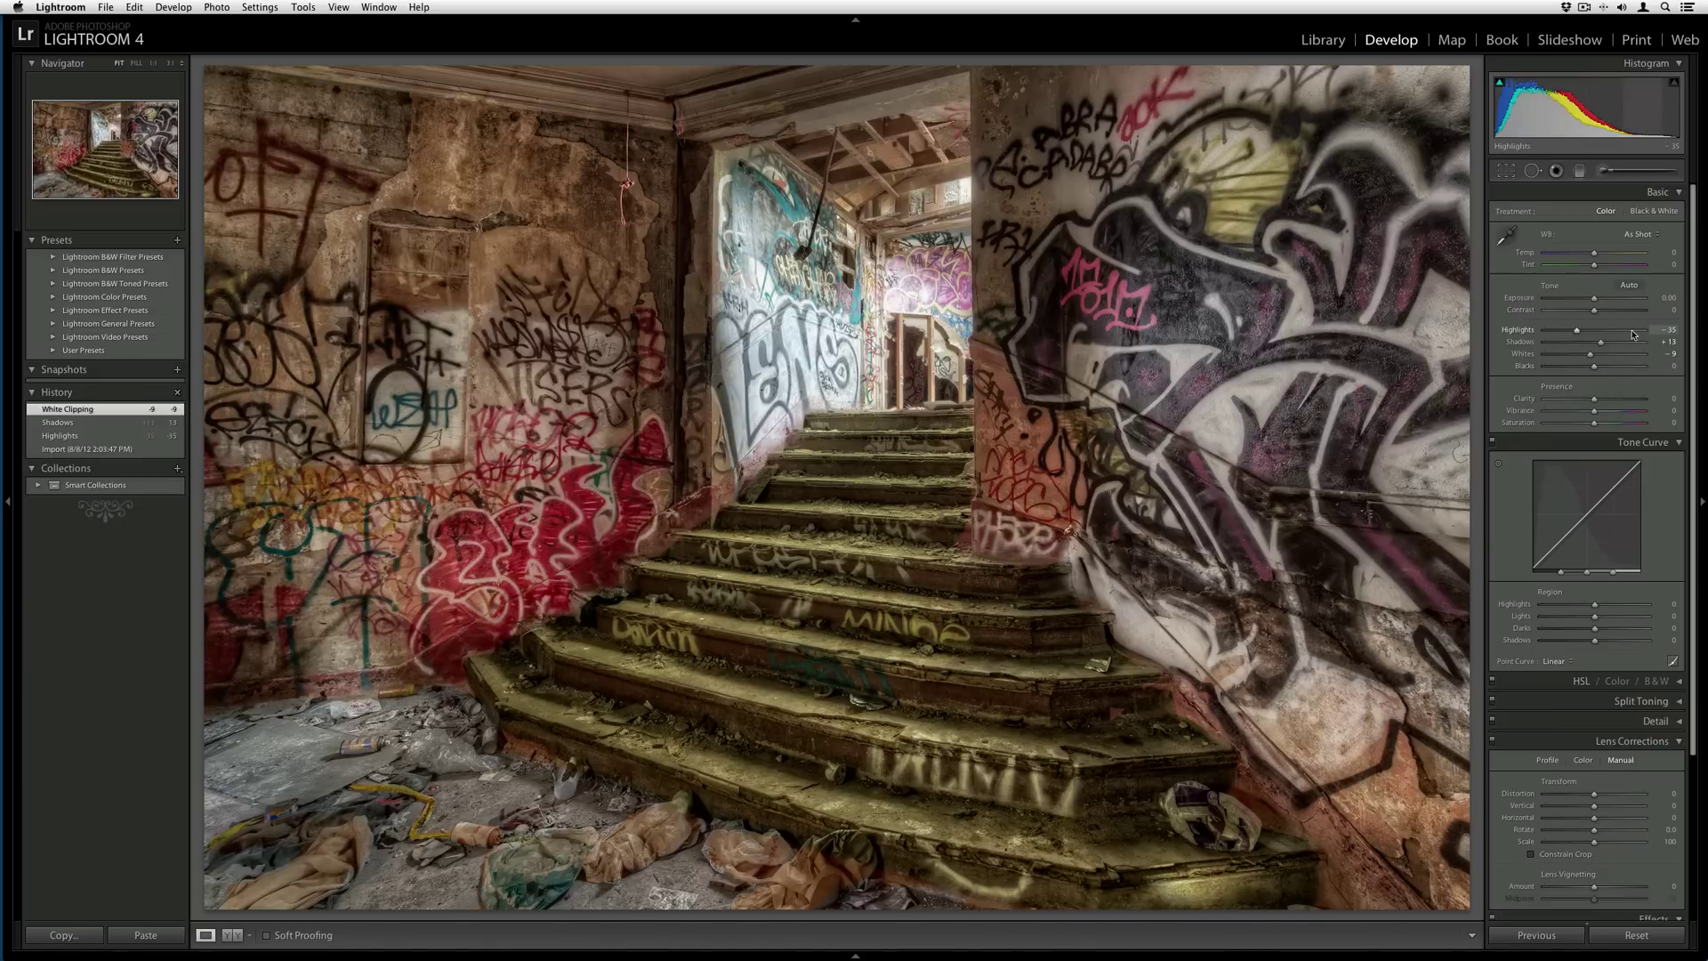
Step: Set Contrast to +23 and Clarity to +38
left_click_drag(1594, 303, 1605, 313)
double_click(1593, 302)
left_click_drag(1593, 398, 1615, 405)
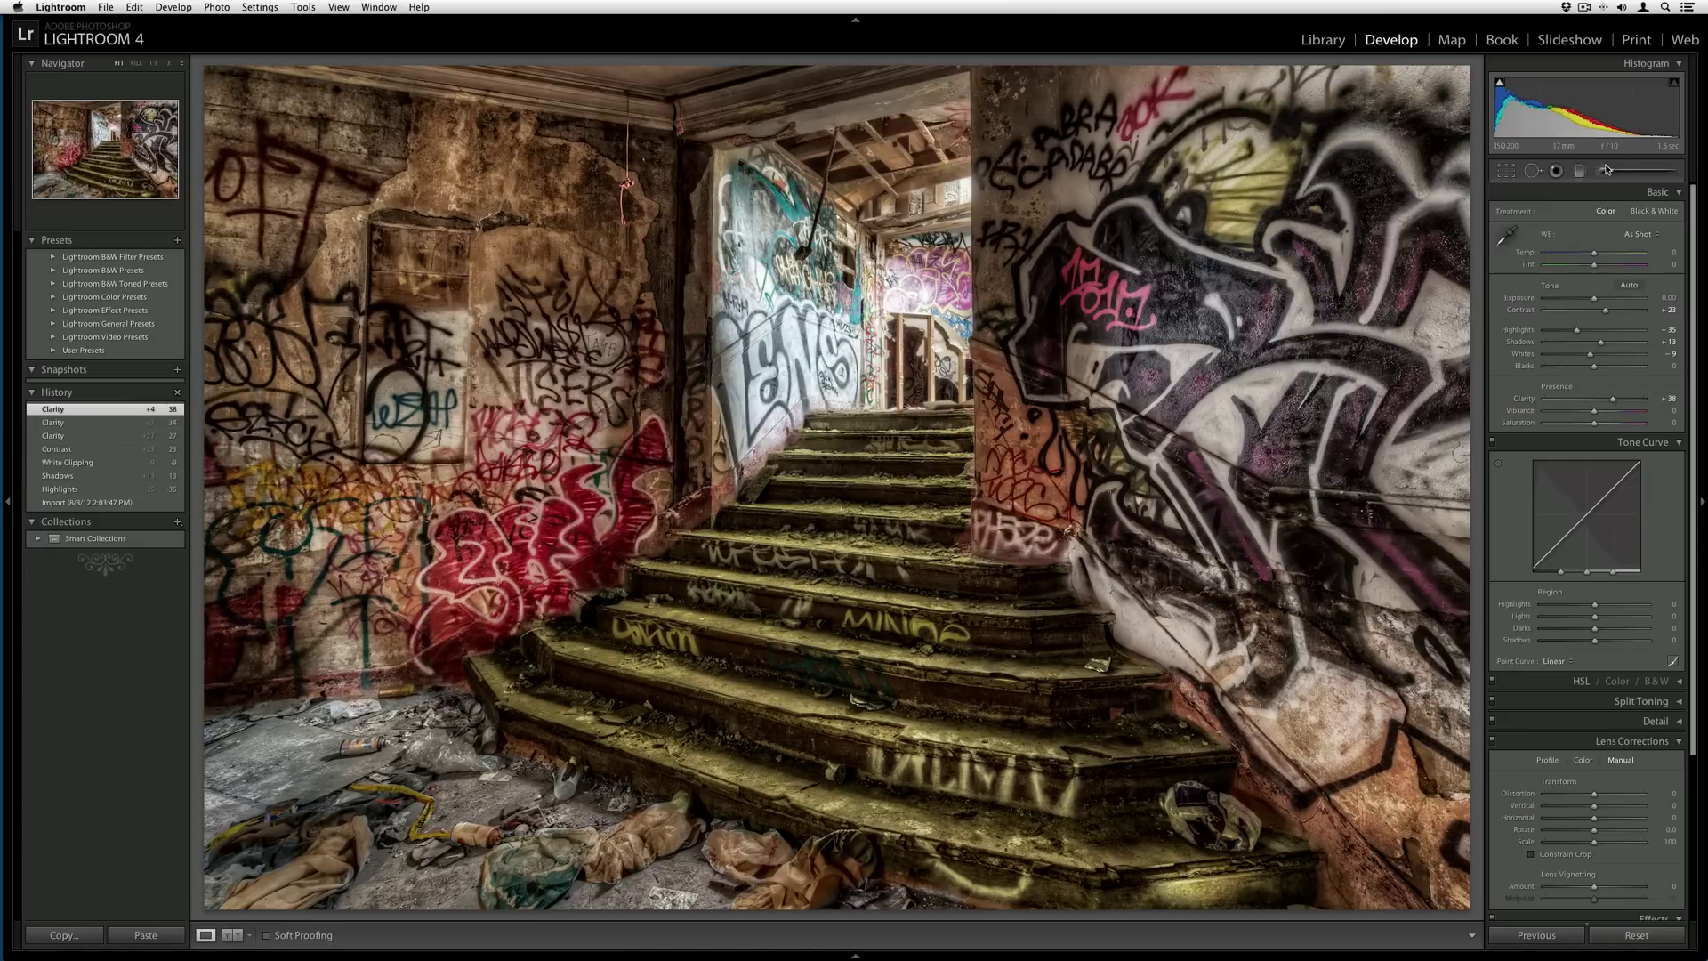
Step: With an adjustment brush at Exposure -0.52, darken the shadowed stair faces and parts of the floor
left_click(1606, 172)
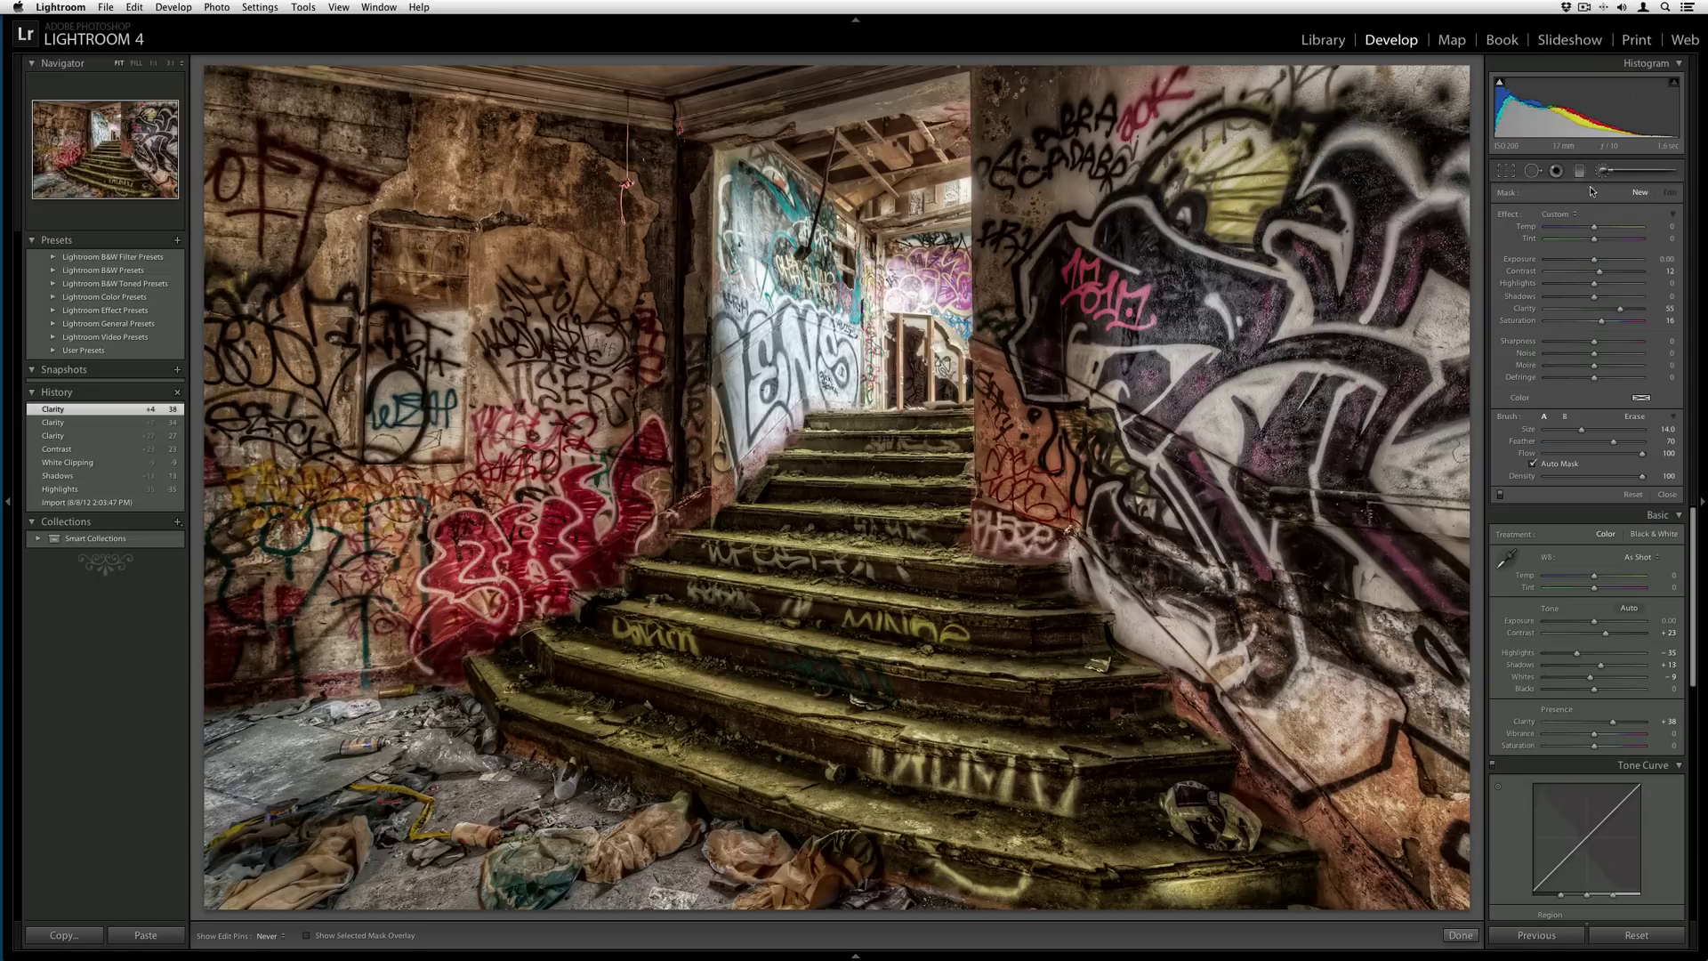
left_click(1557, 214)
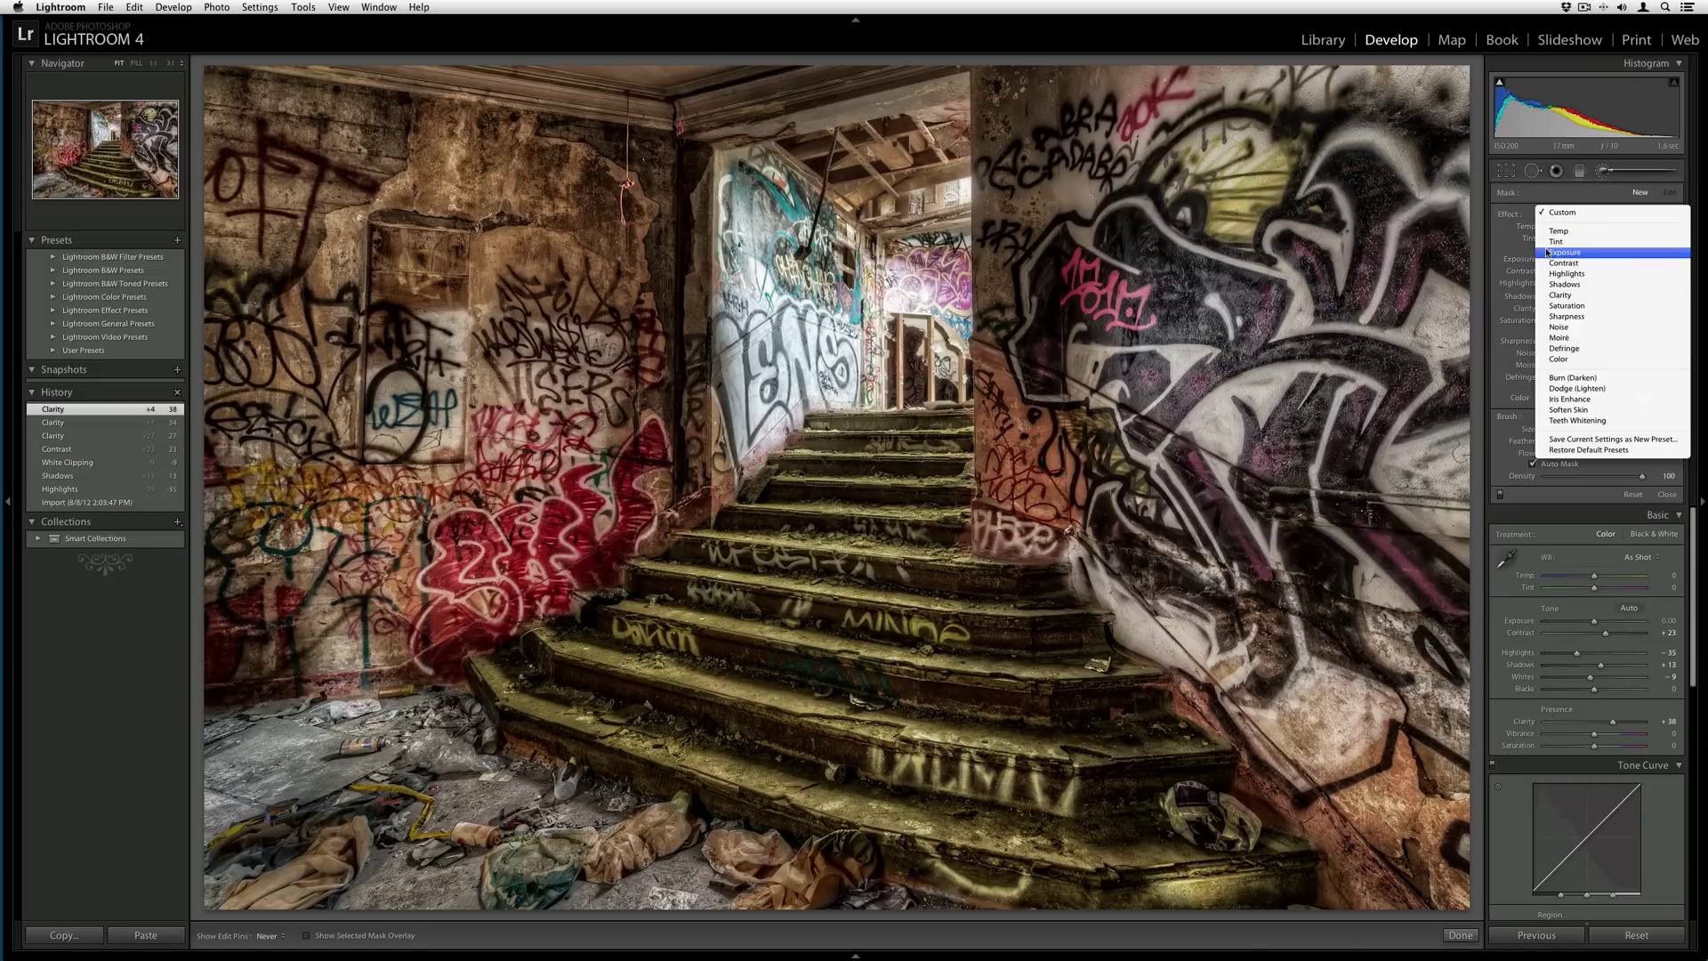
key("Escape")
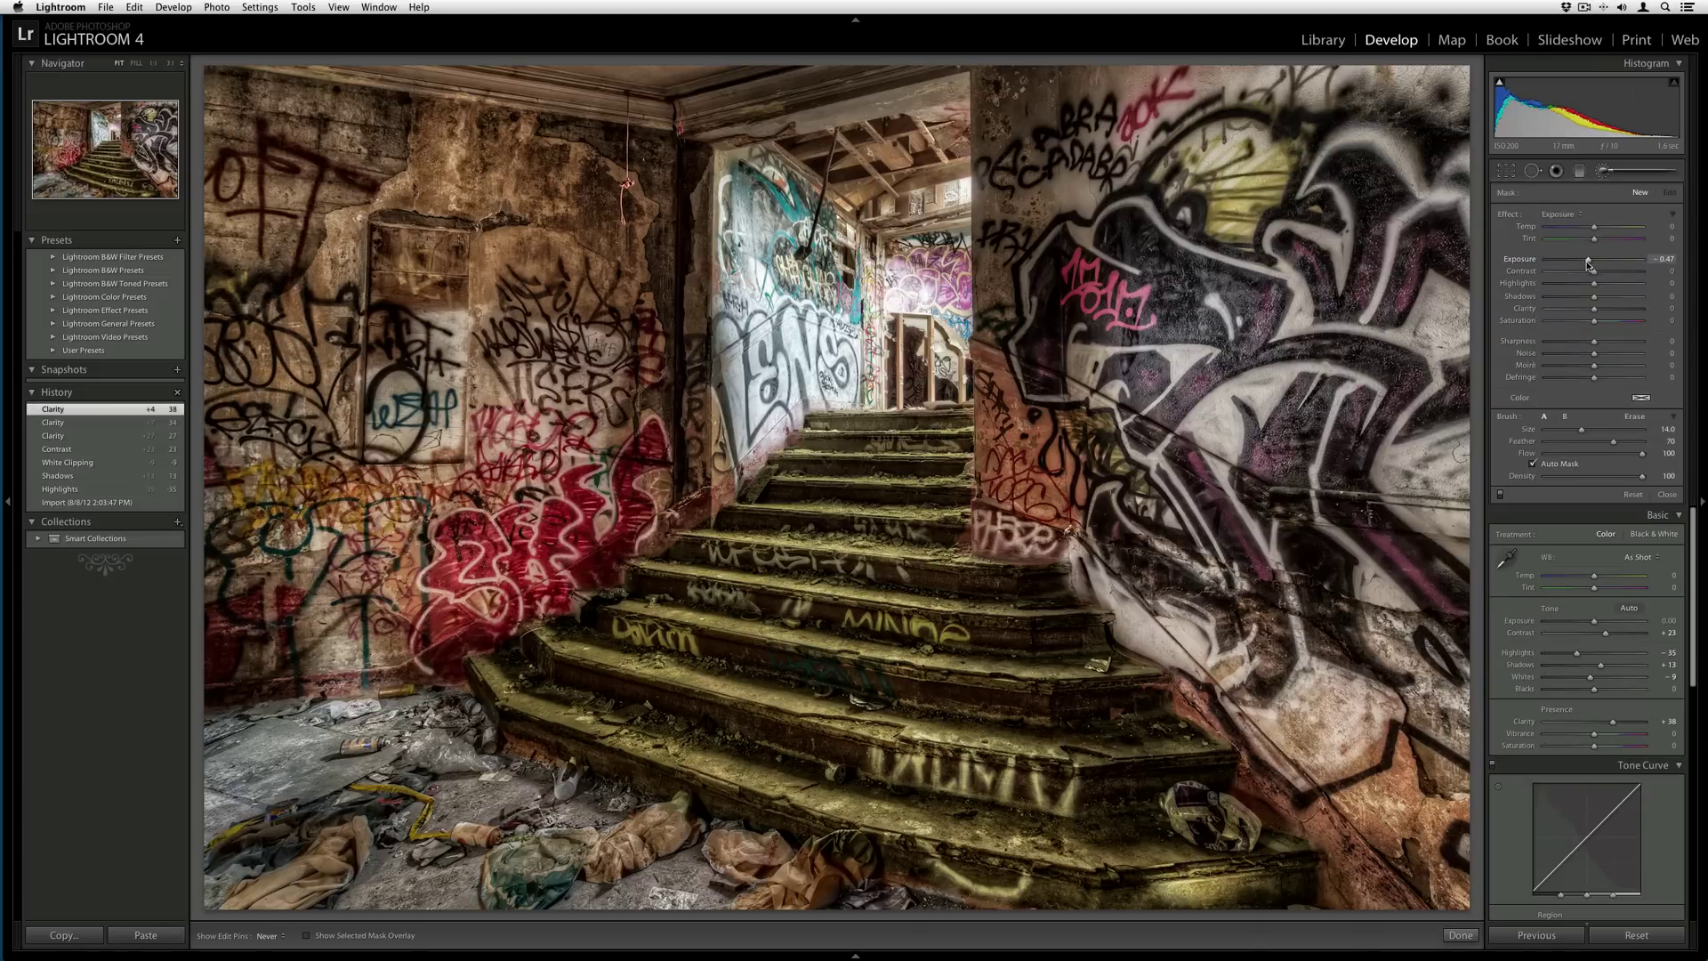
left_click_drag(1589, 264, 1586, 264)
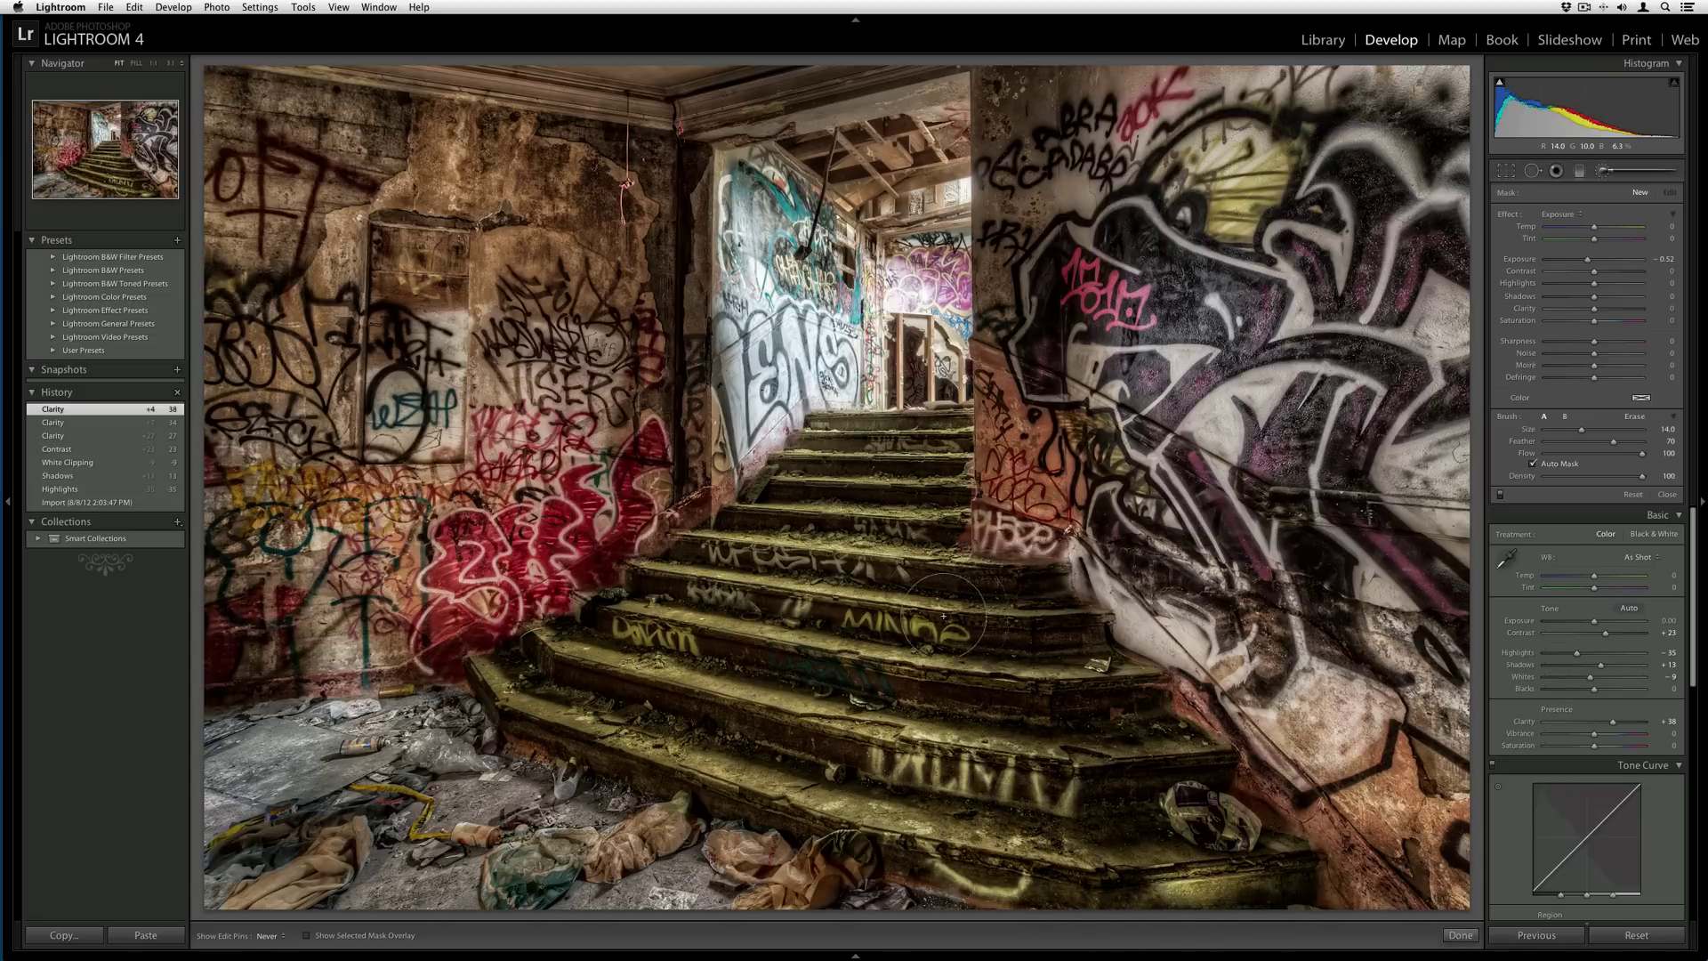
left_click_drag(943, 616, 1016, 861)
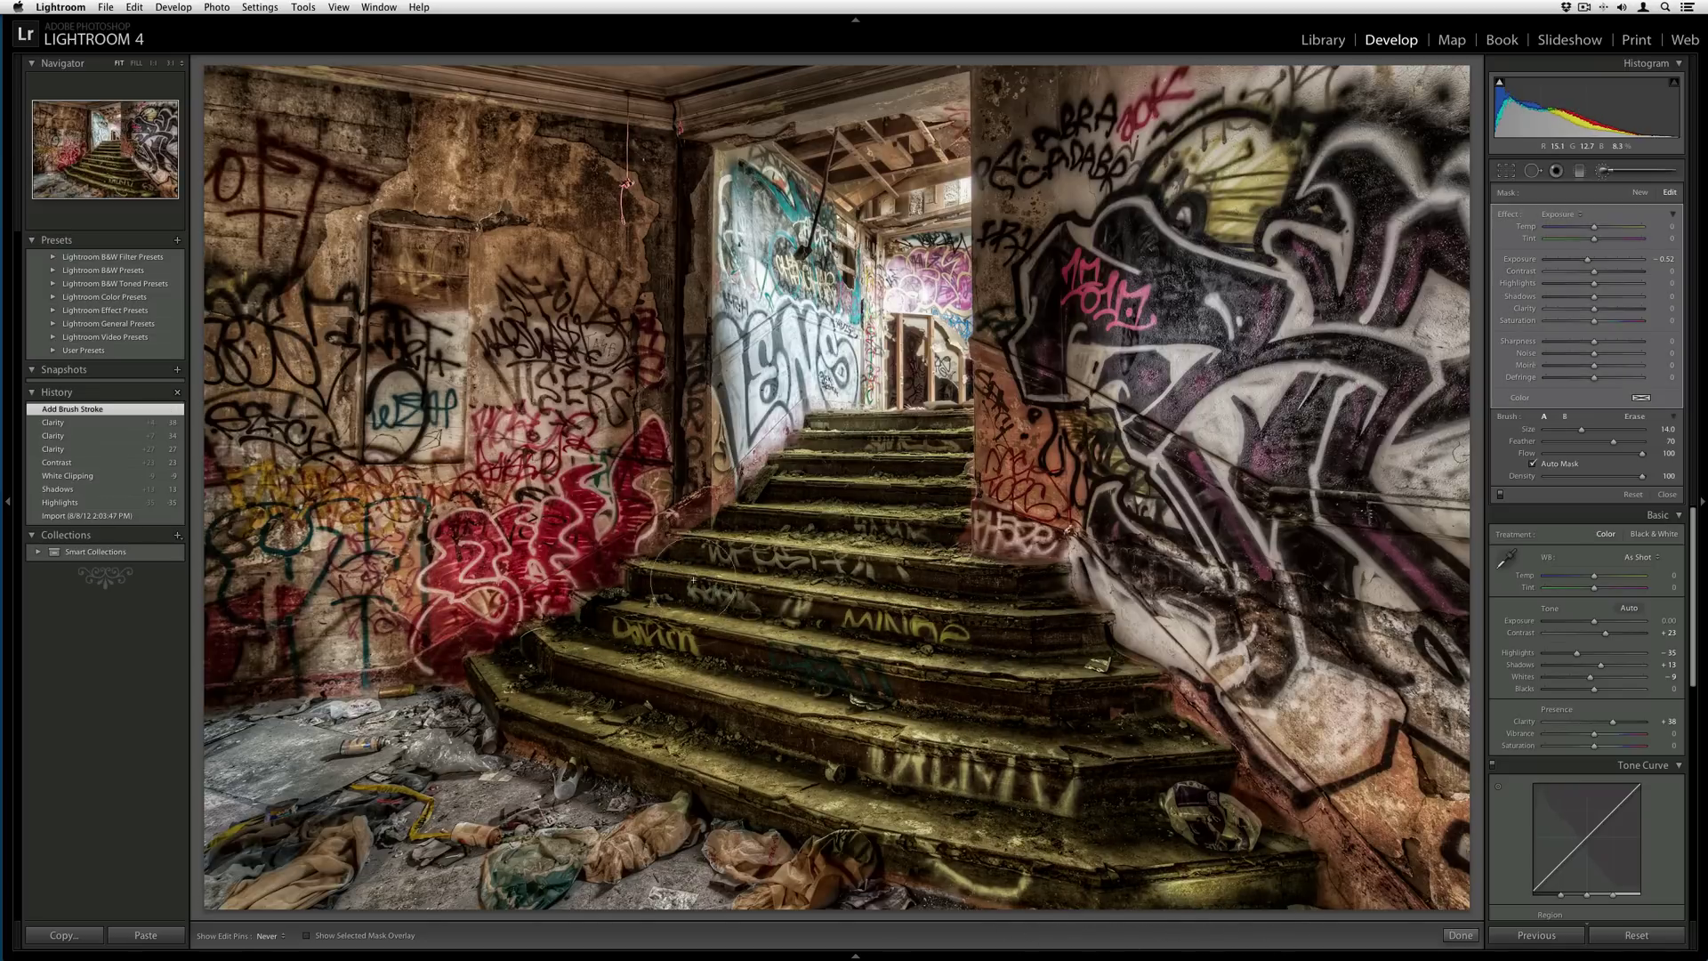
left_click_drag(481, 712, 191, 761)
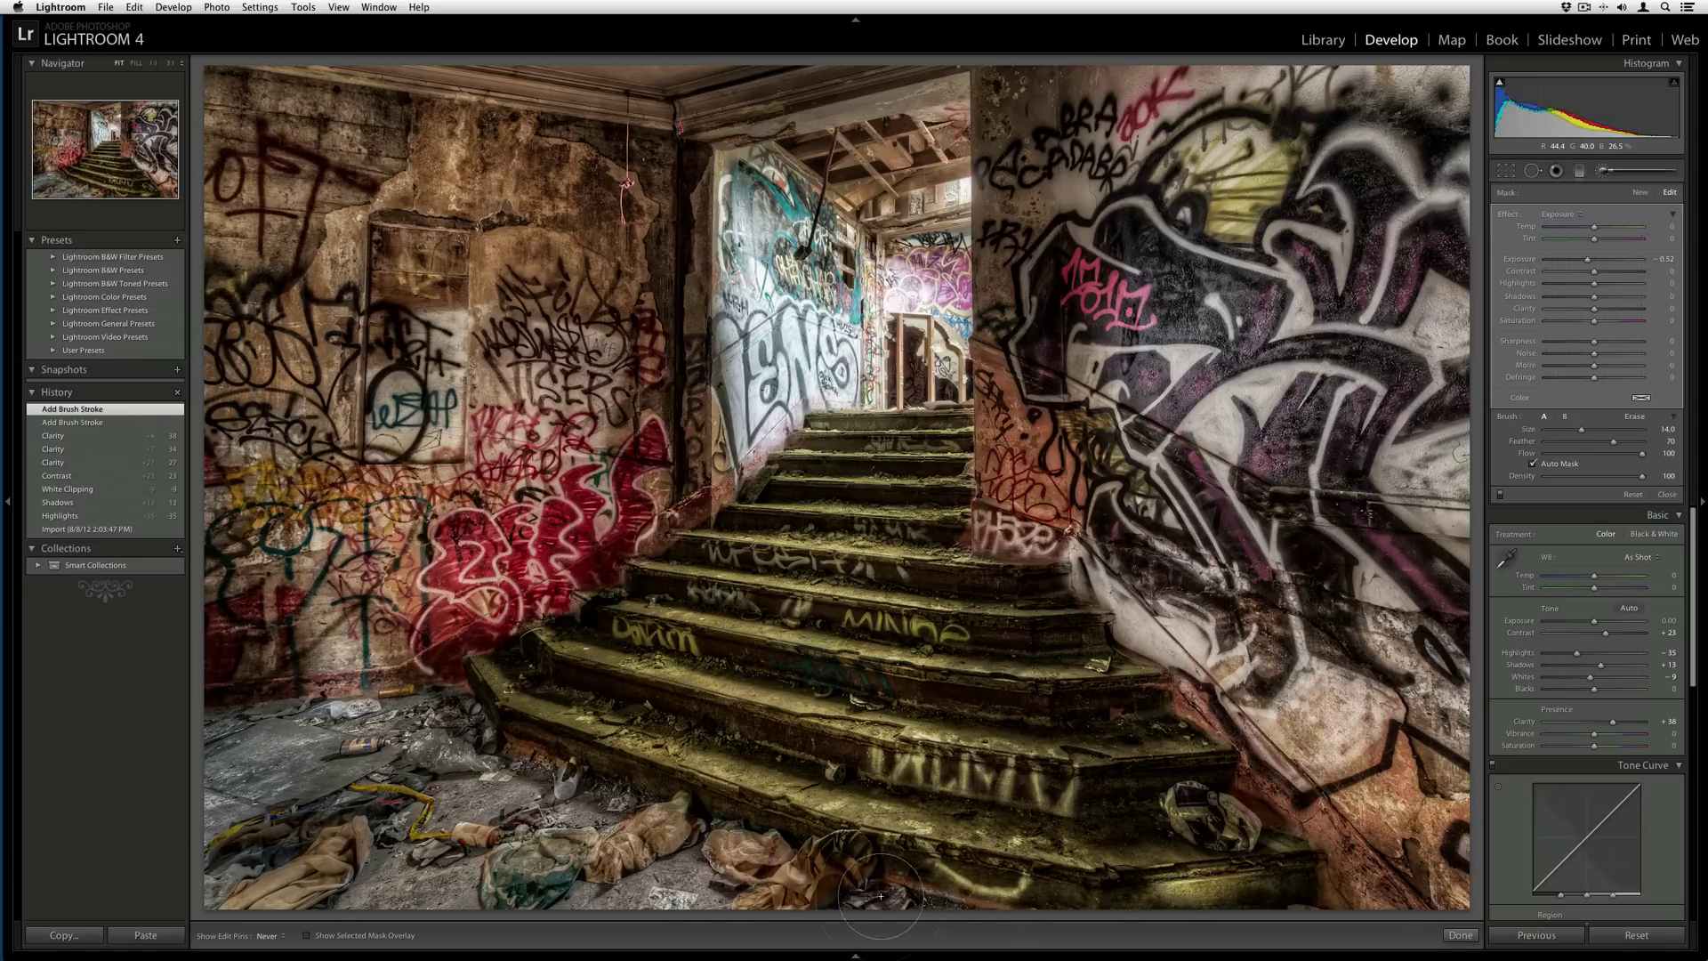
left_click_drag(1014, 655, 1005, 712)
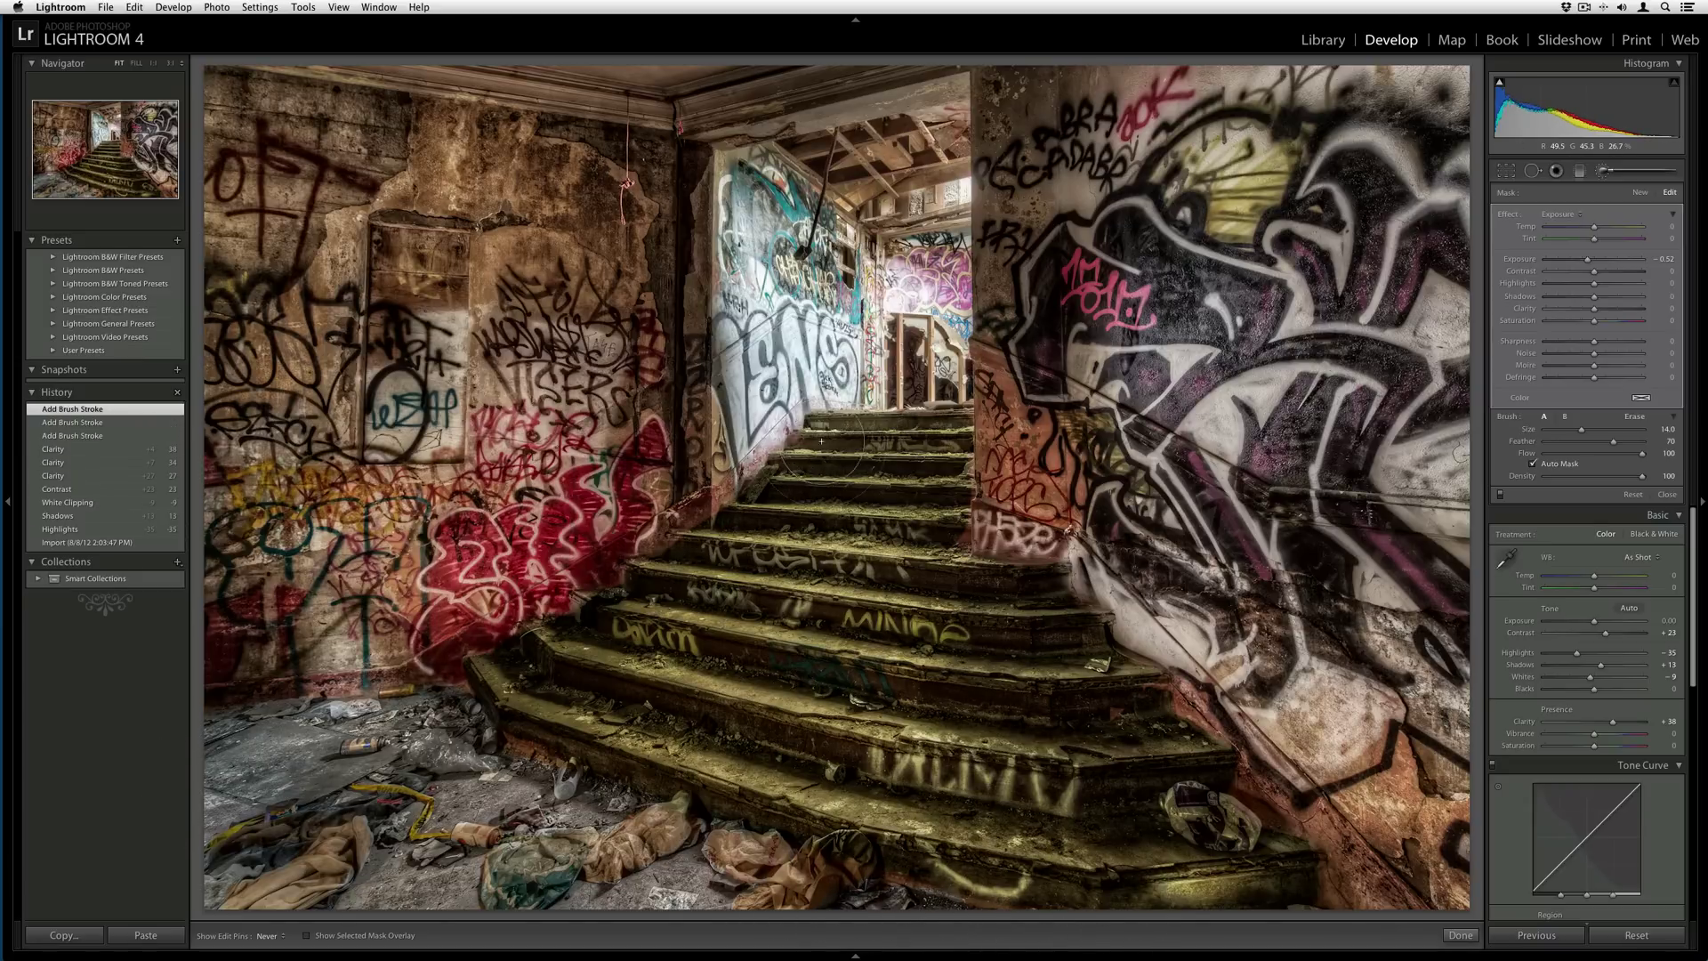
mouse_move(821, 441)
left_mouse_down()
mouse_move(800, 462)
mouse_move(943, 533)
left_mouse_up()
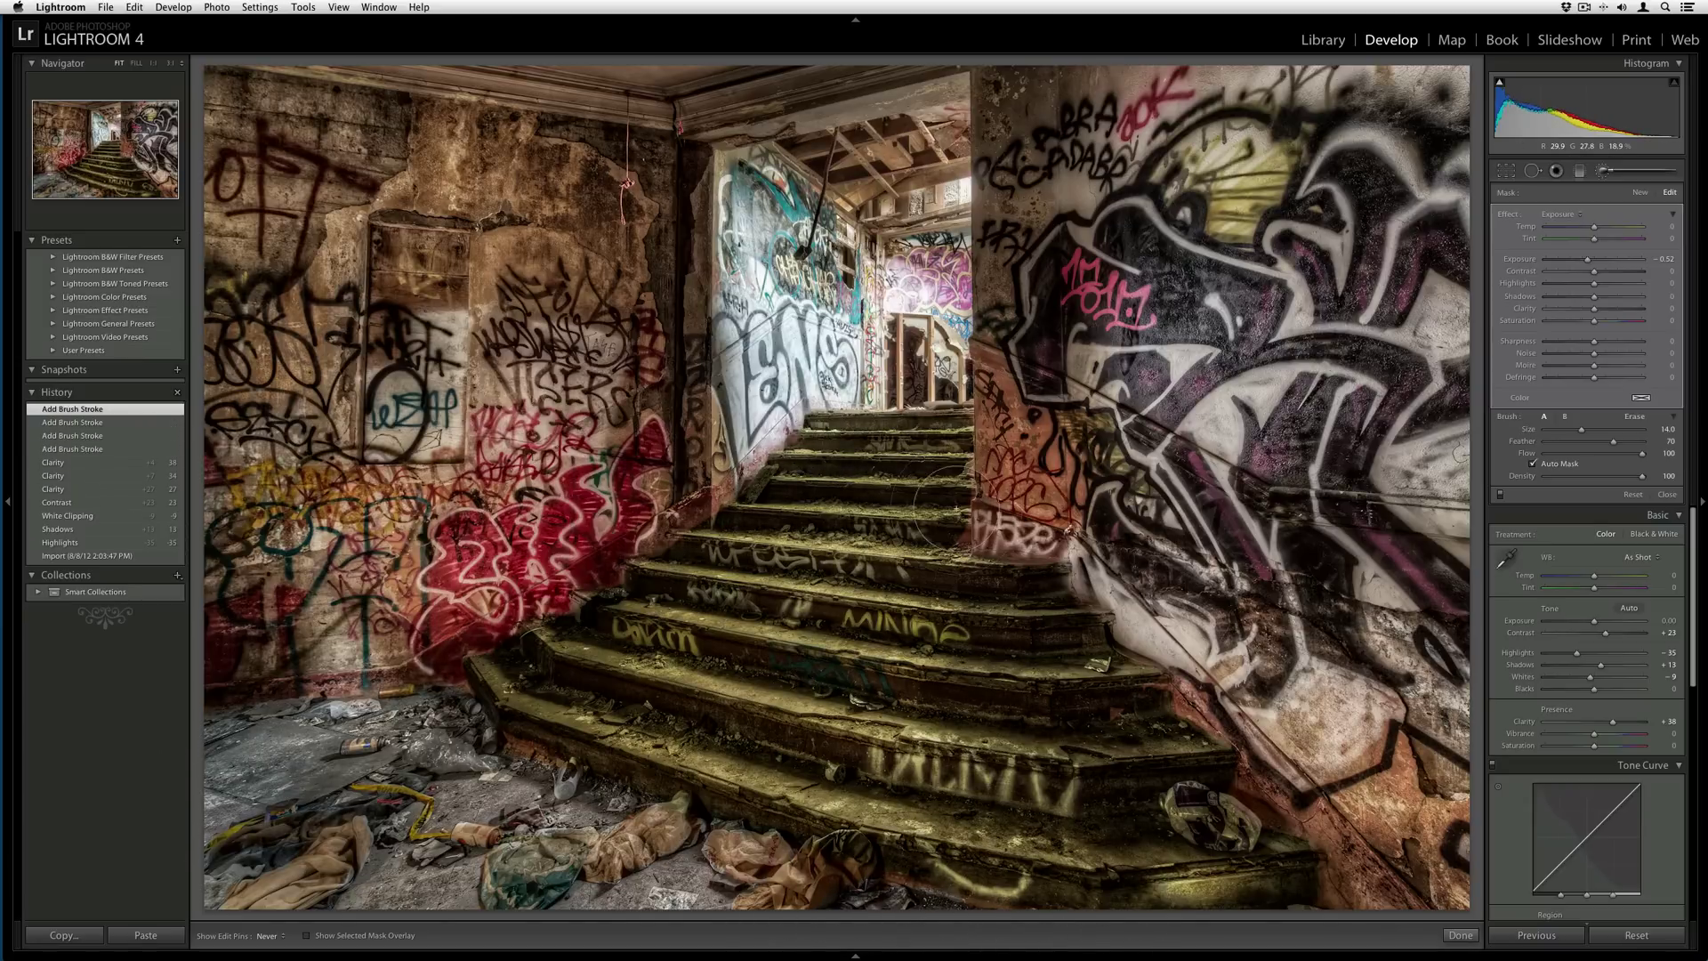
left_click(1077, 631)
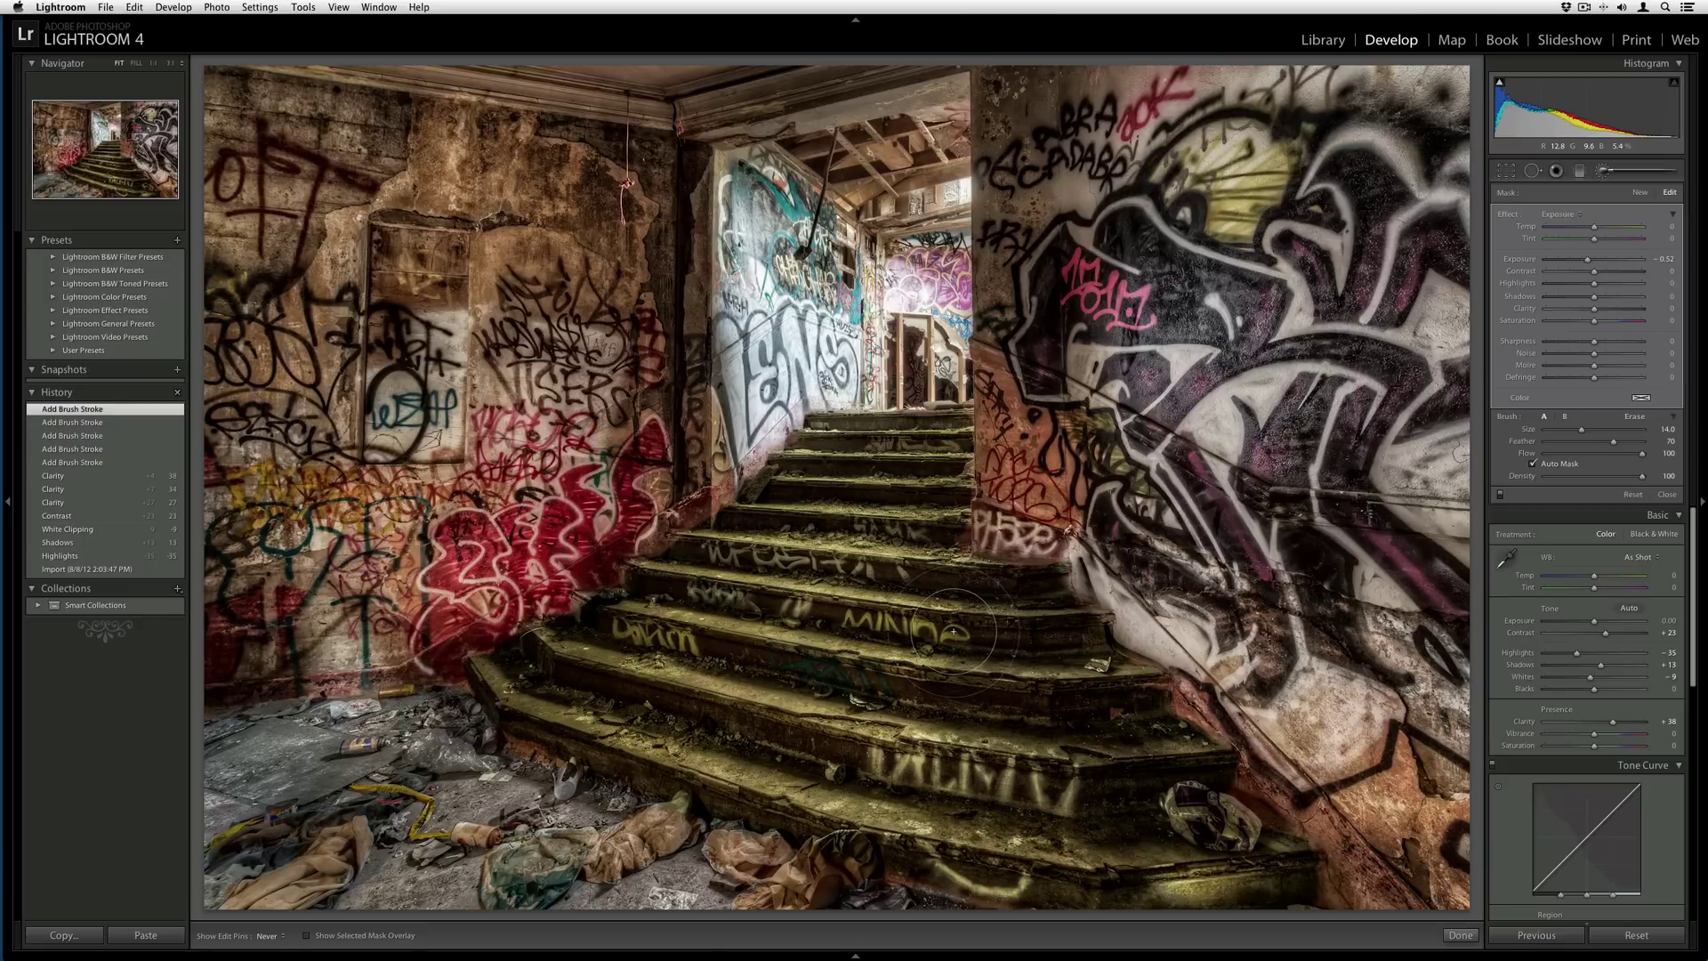
Step: Start a new brush adjustment at Exposure 0.51 and brighten the floor debris and lit stair treads
left_click(1640, 192)
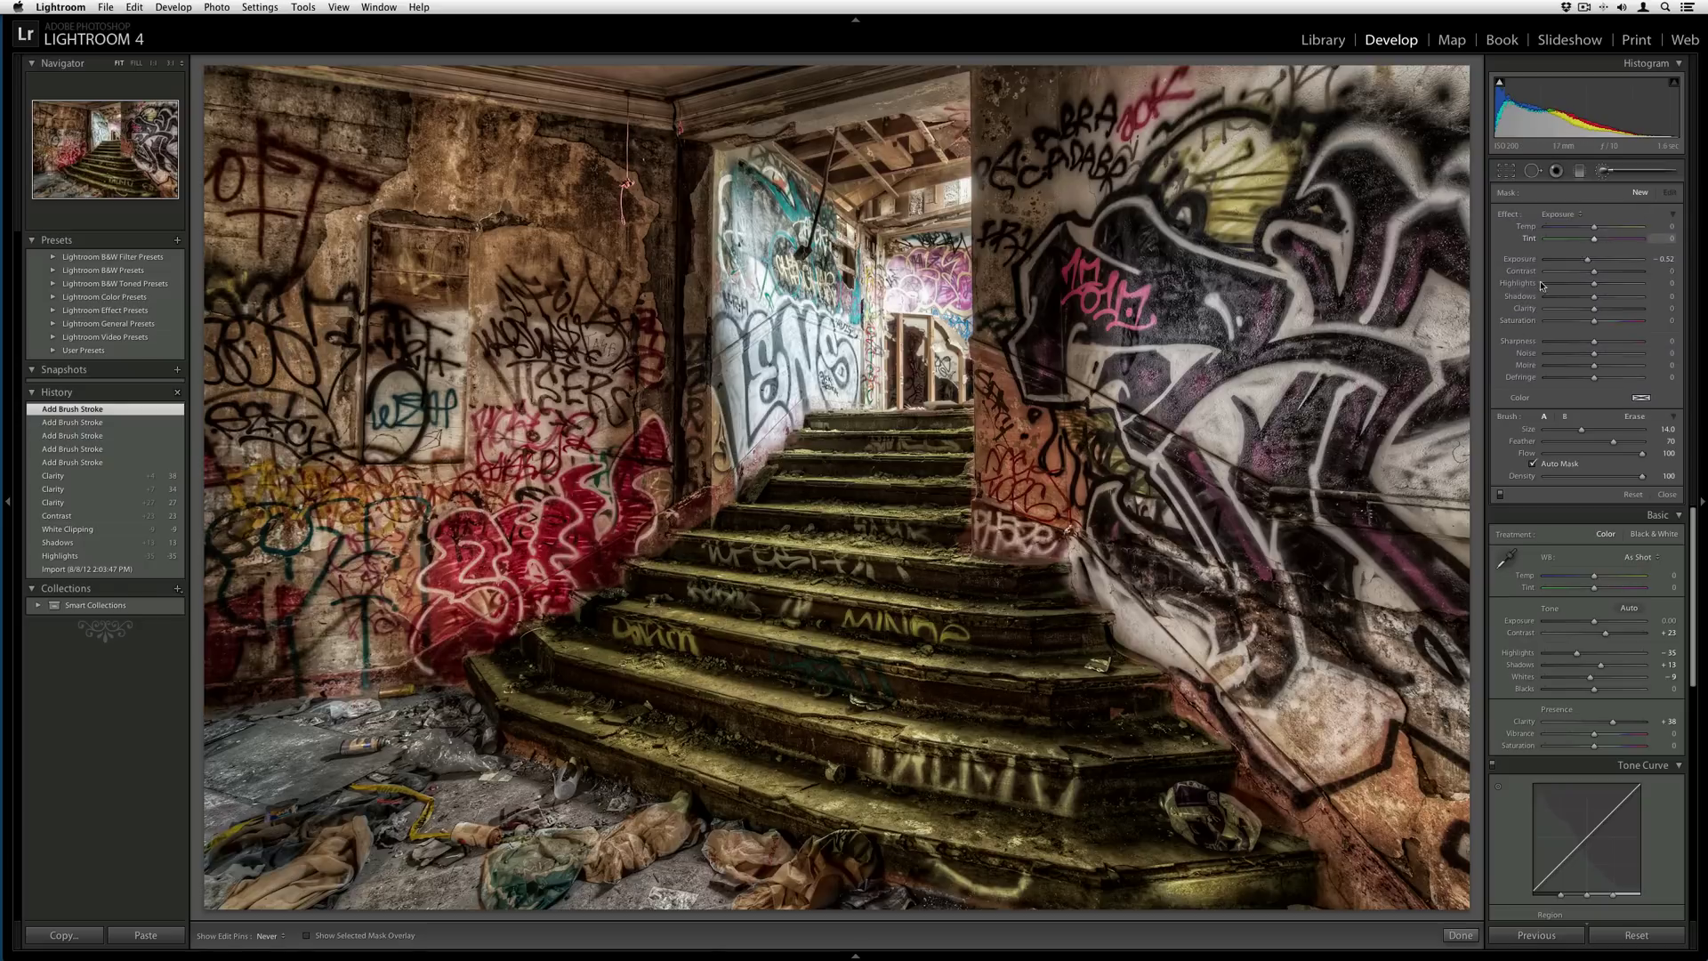
left_click_drag(1587, 260, 1601, 264)
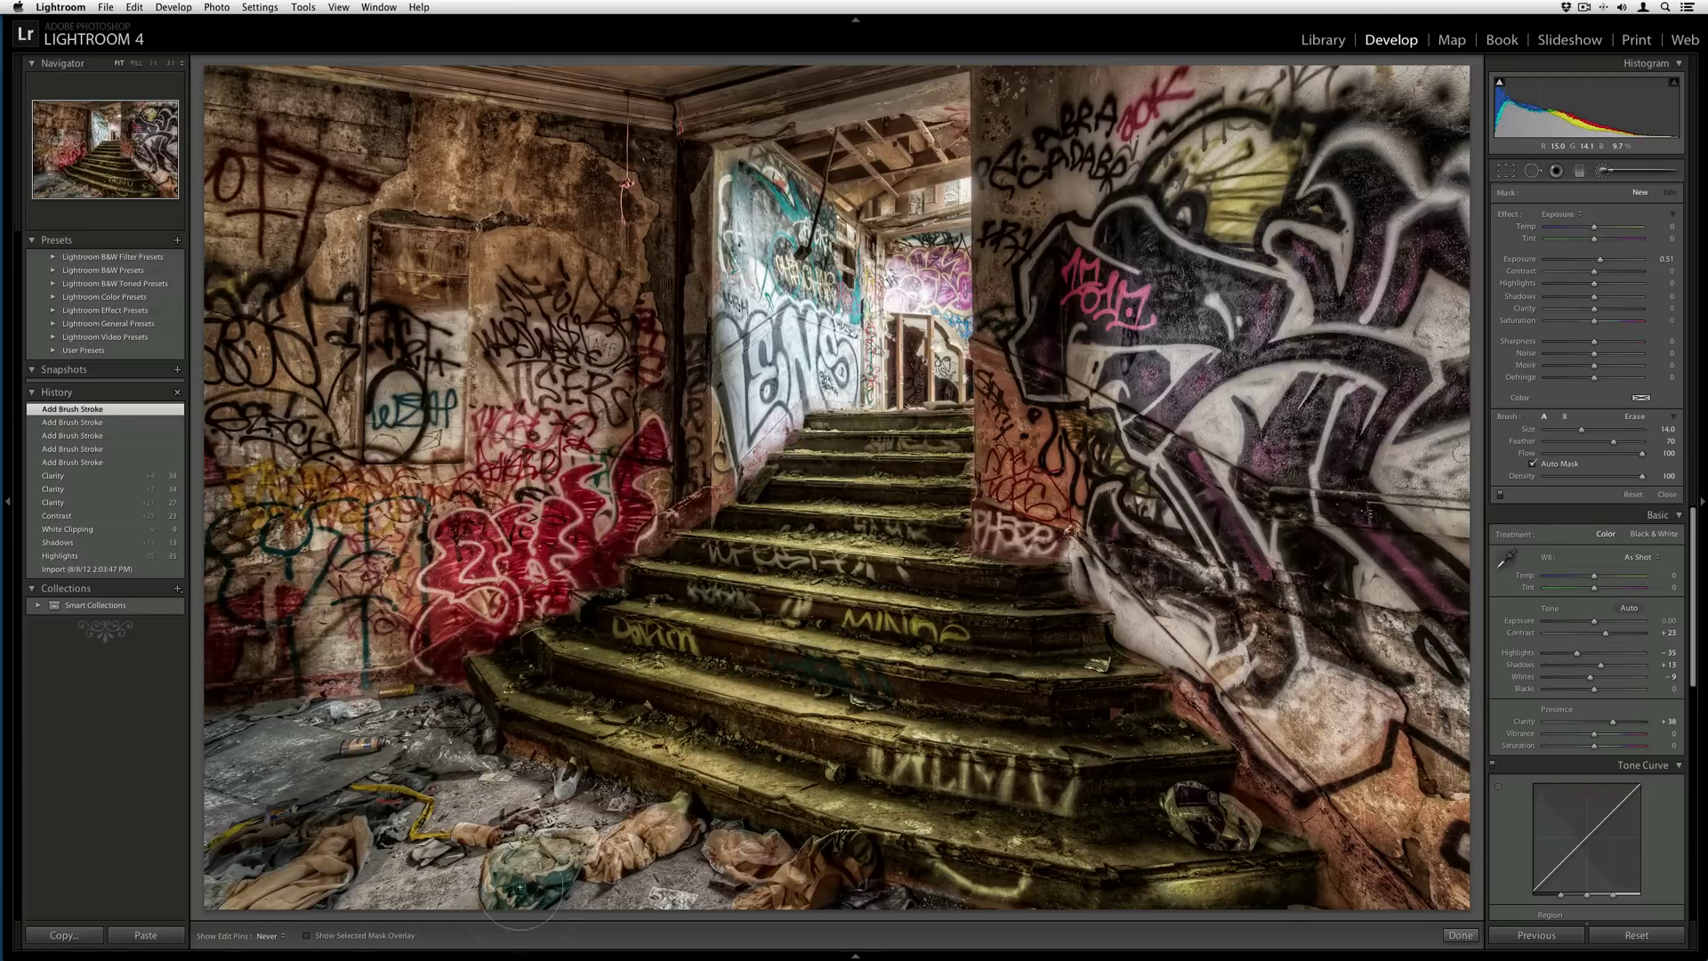
left_click_drag(520, 887, 502, 894)
mouse_move(801, 494)
left_mouse_down()
mouse_move(899, 494)
mouse_move(827, 485)
left_mouse_up()
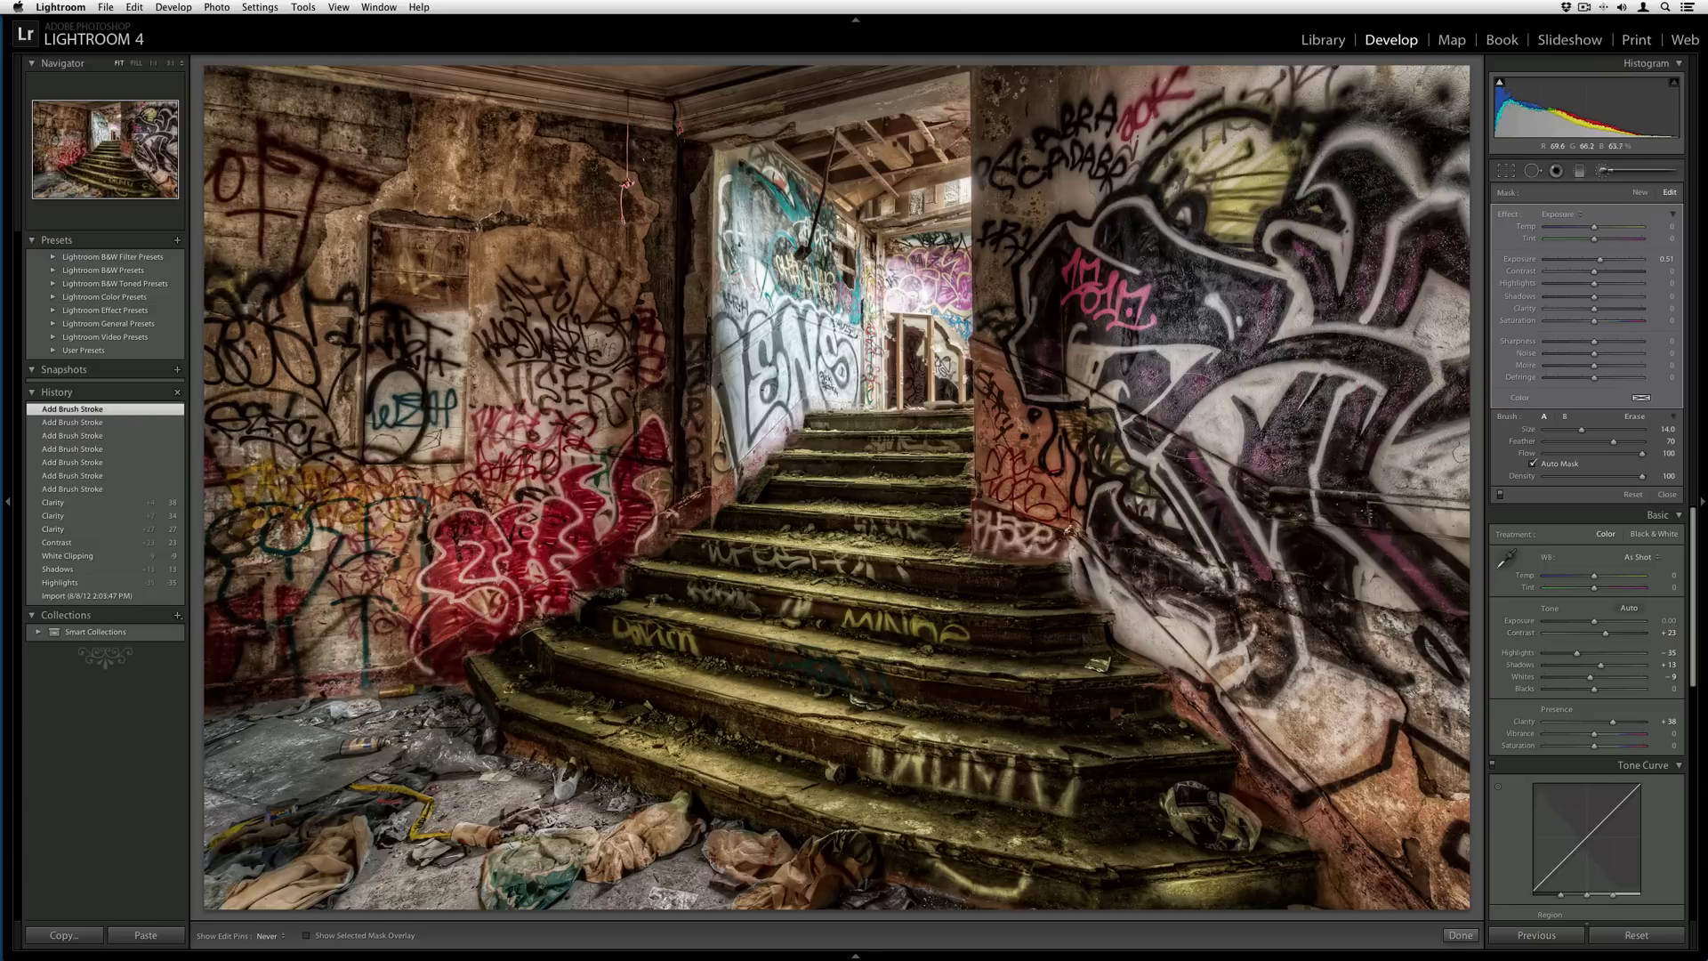
Step: Set the darkening brush adjustment's exposure to -1.20 and paint further strokes over the floor
key("h")
left_click(929, 582)
left_click_drag(1584, 262, 1576, 260)
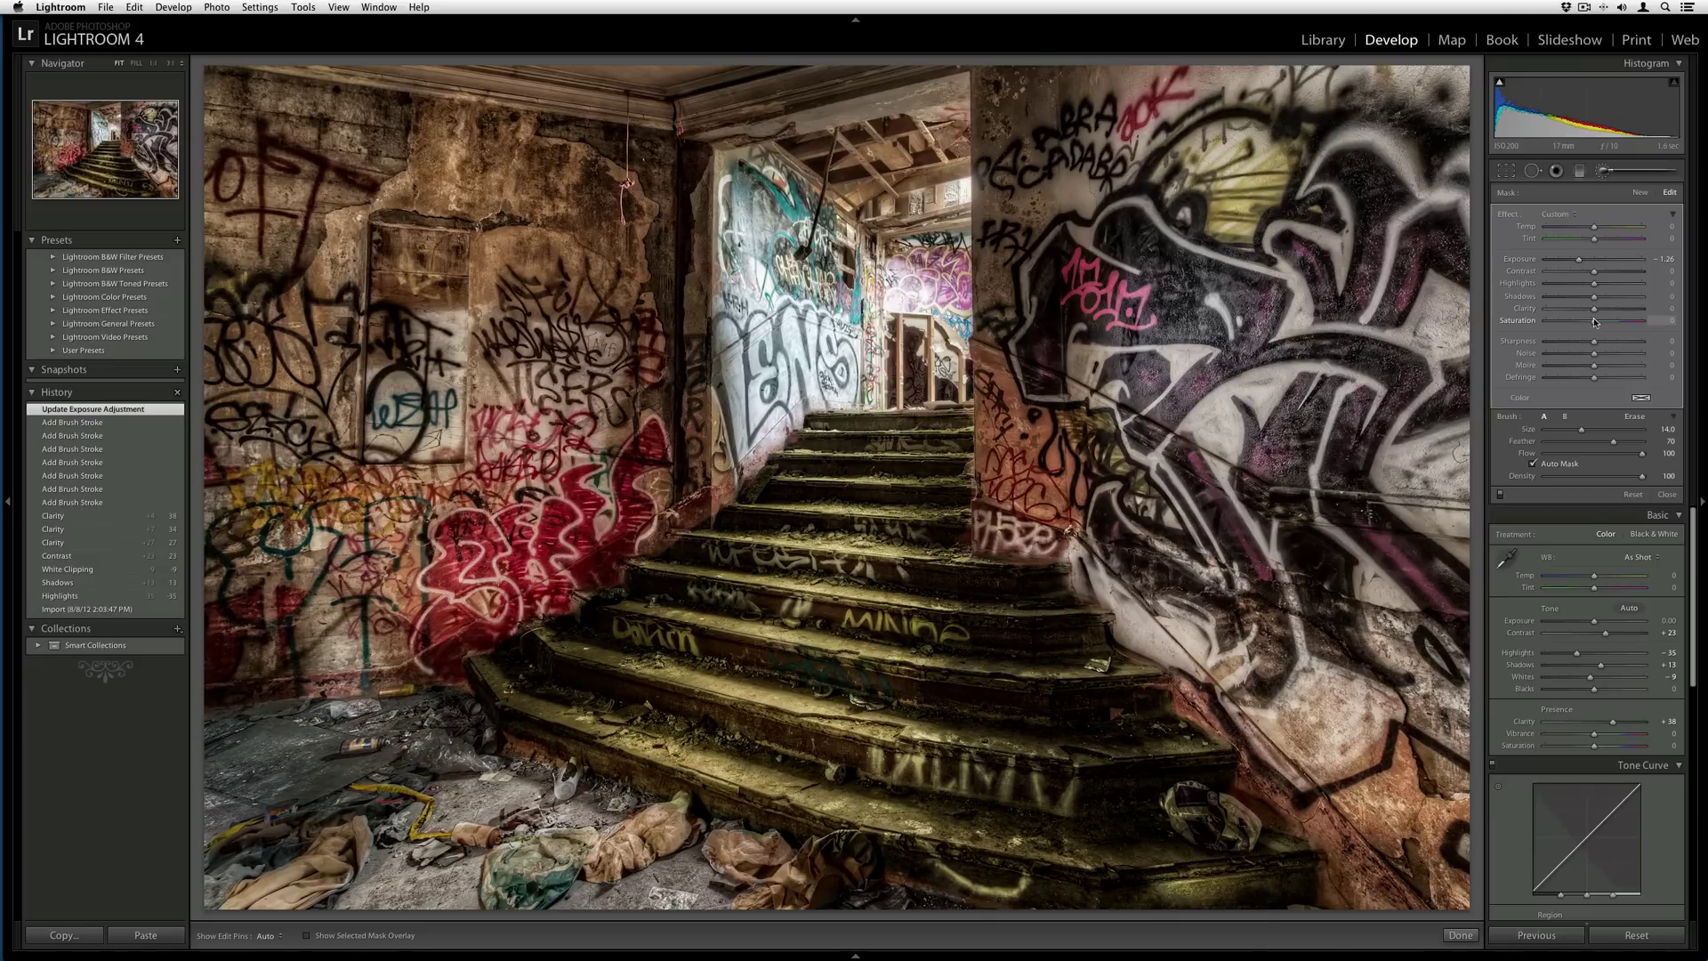
key("h")
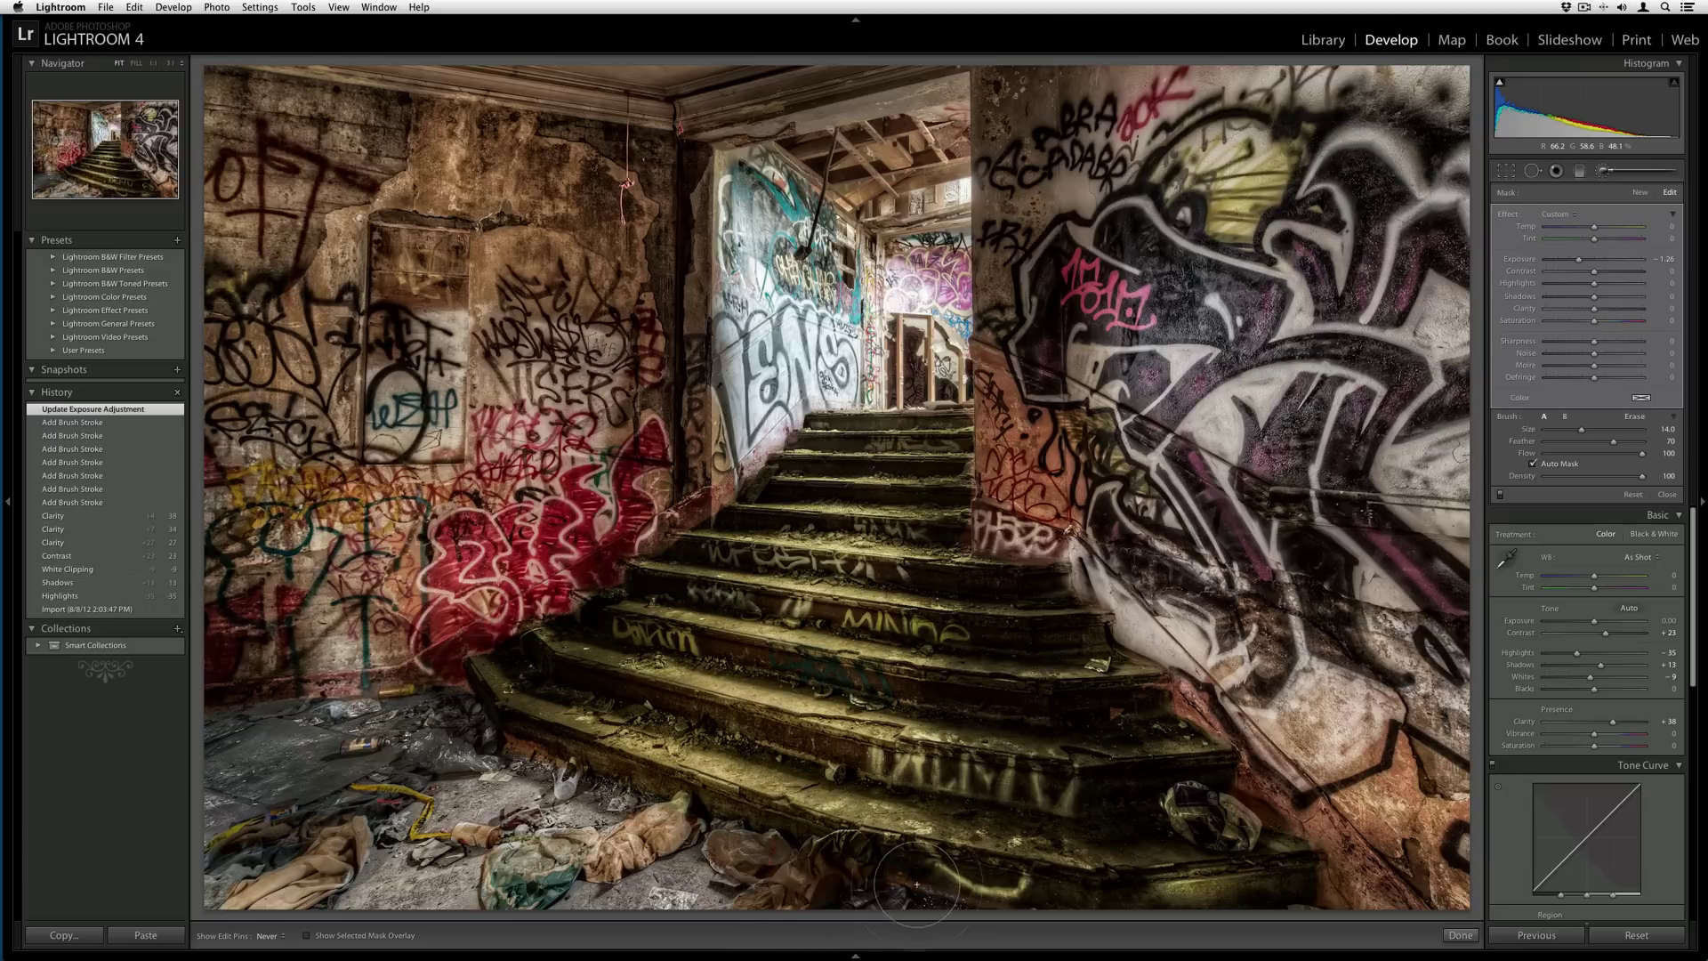
mouse_move(498, 796)
left_mouse_down()
mouse_move(258, 827)
mouse_move(223, 867)
left_mouse_up()
Step: Select the brightening brush adjustment on the upper stairs and raise its exposure further
key("h")
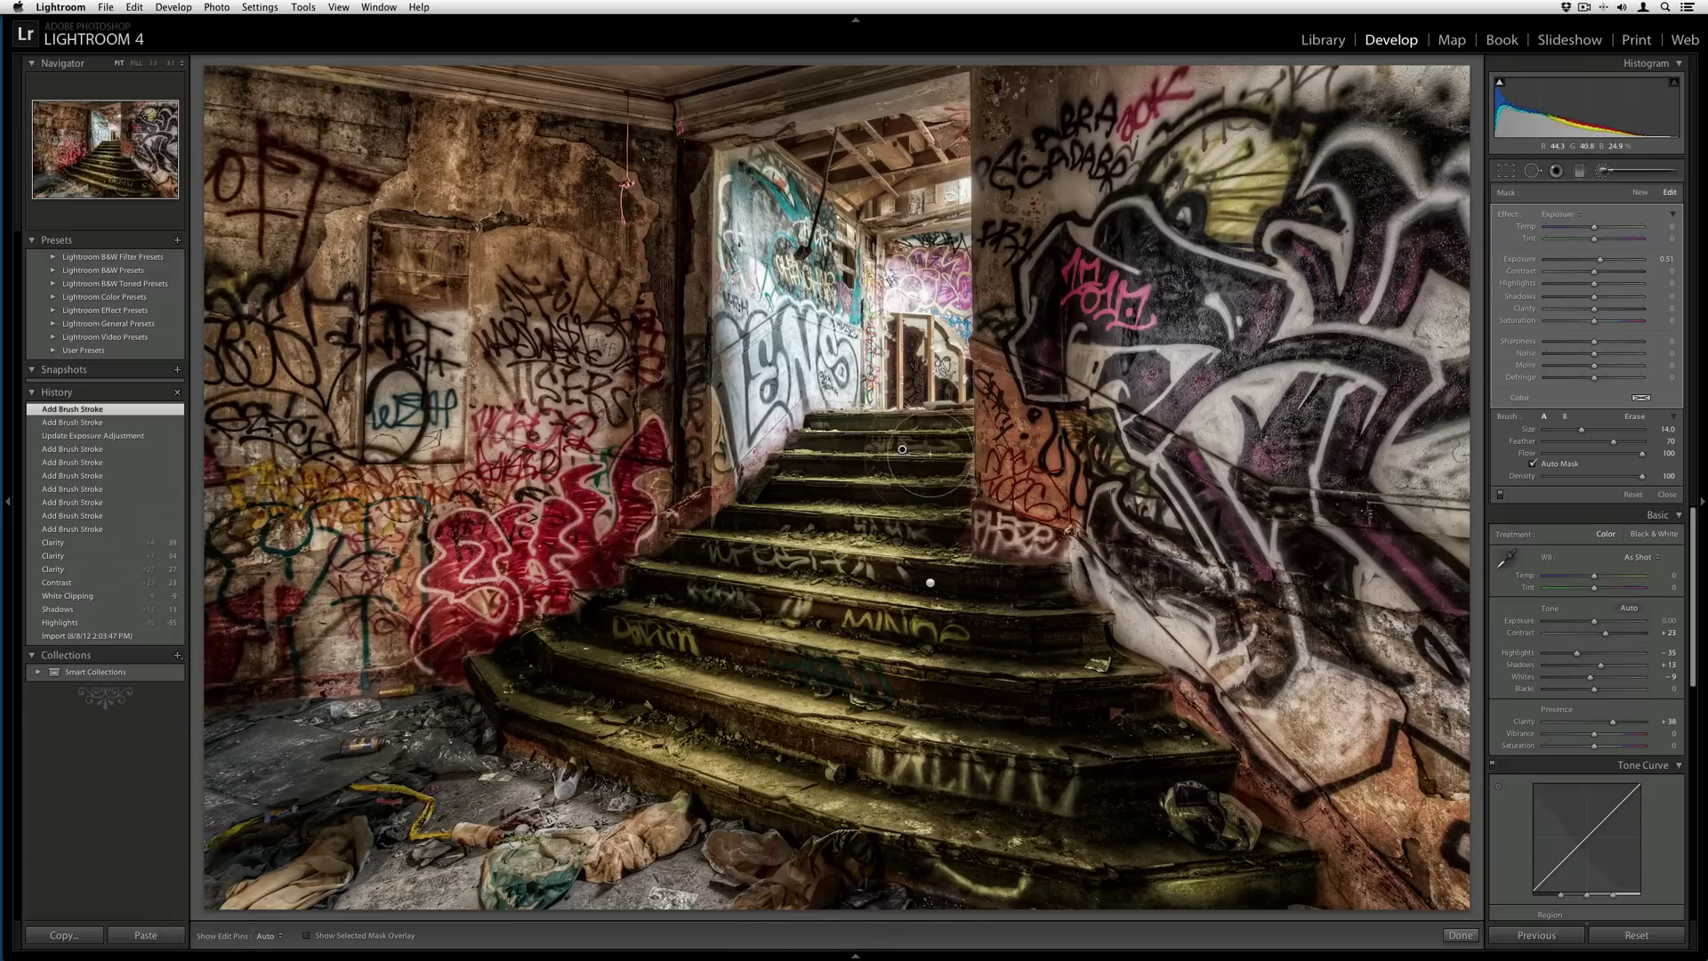
left_click(1600, 259)
left_click_drag(1600, 259, 1604, 259)
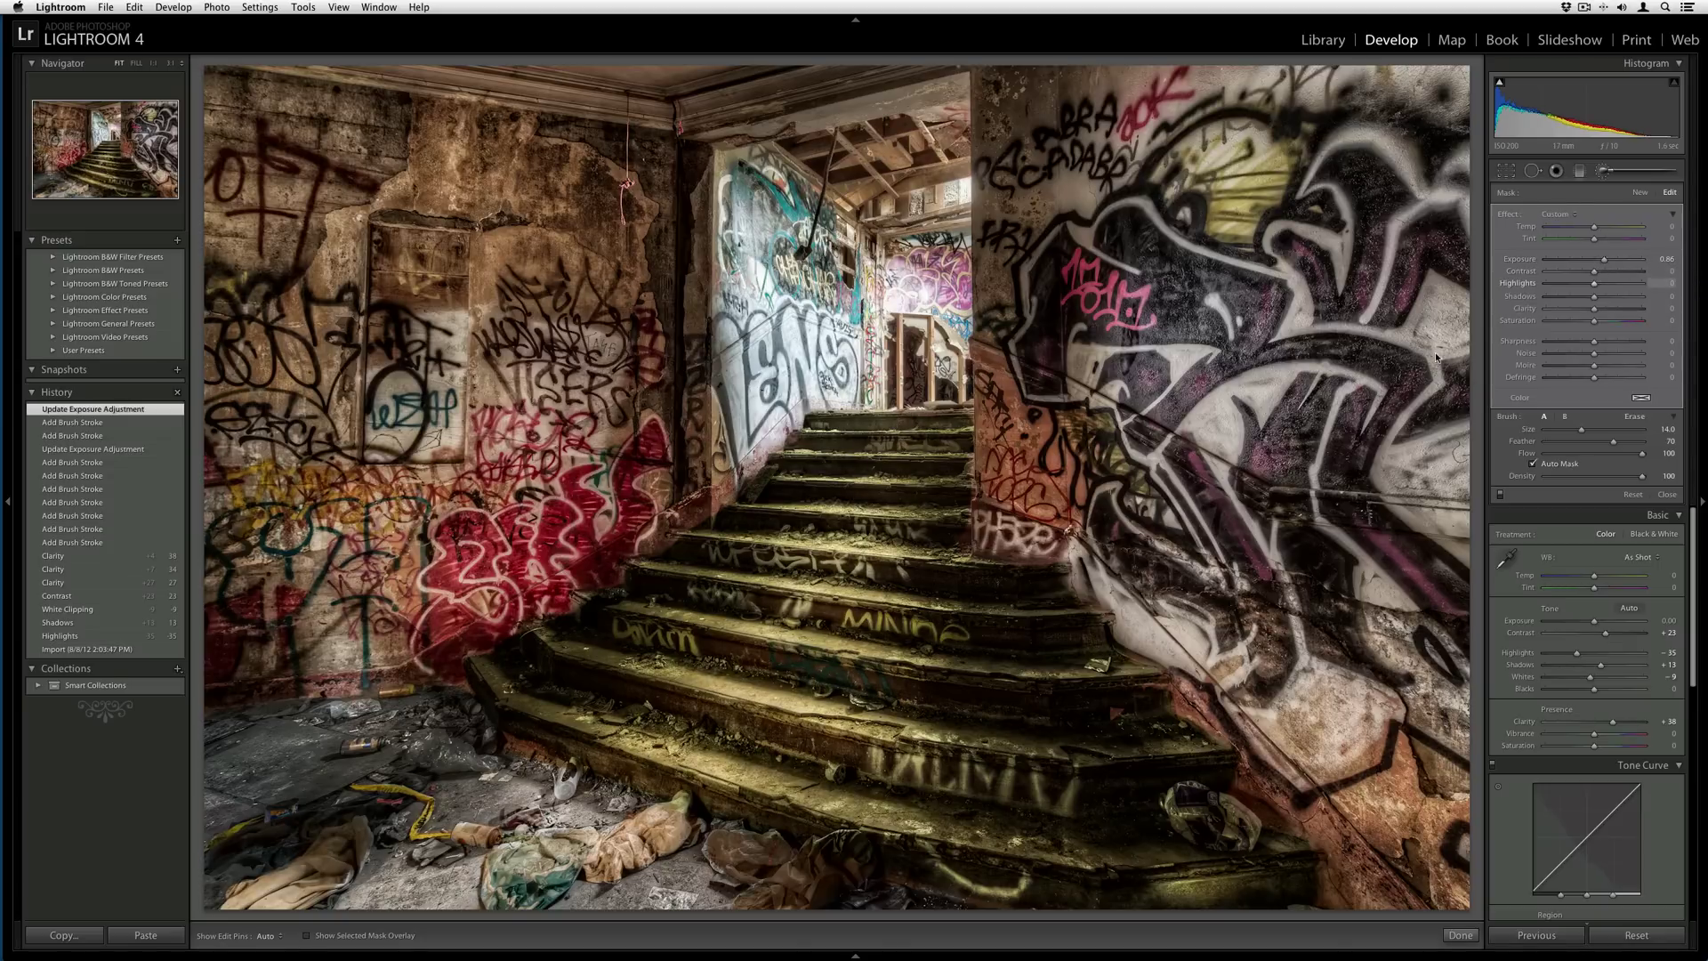
key("h")
Step: Leave the local adjustments and cool the whole image by setting Temp to -6
left_click(1580, 169)
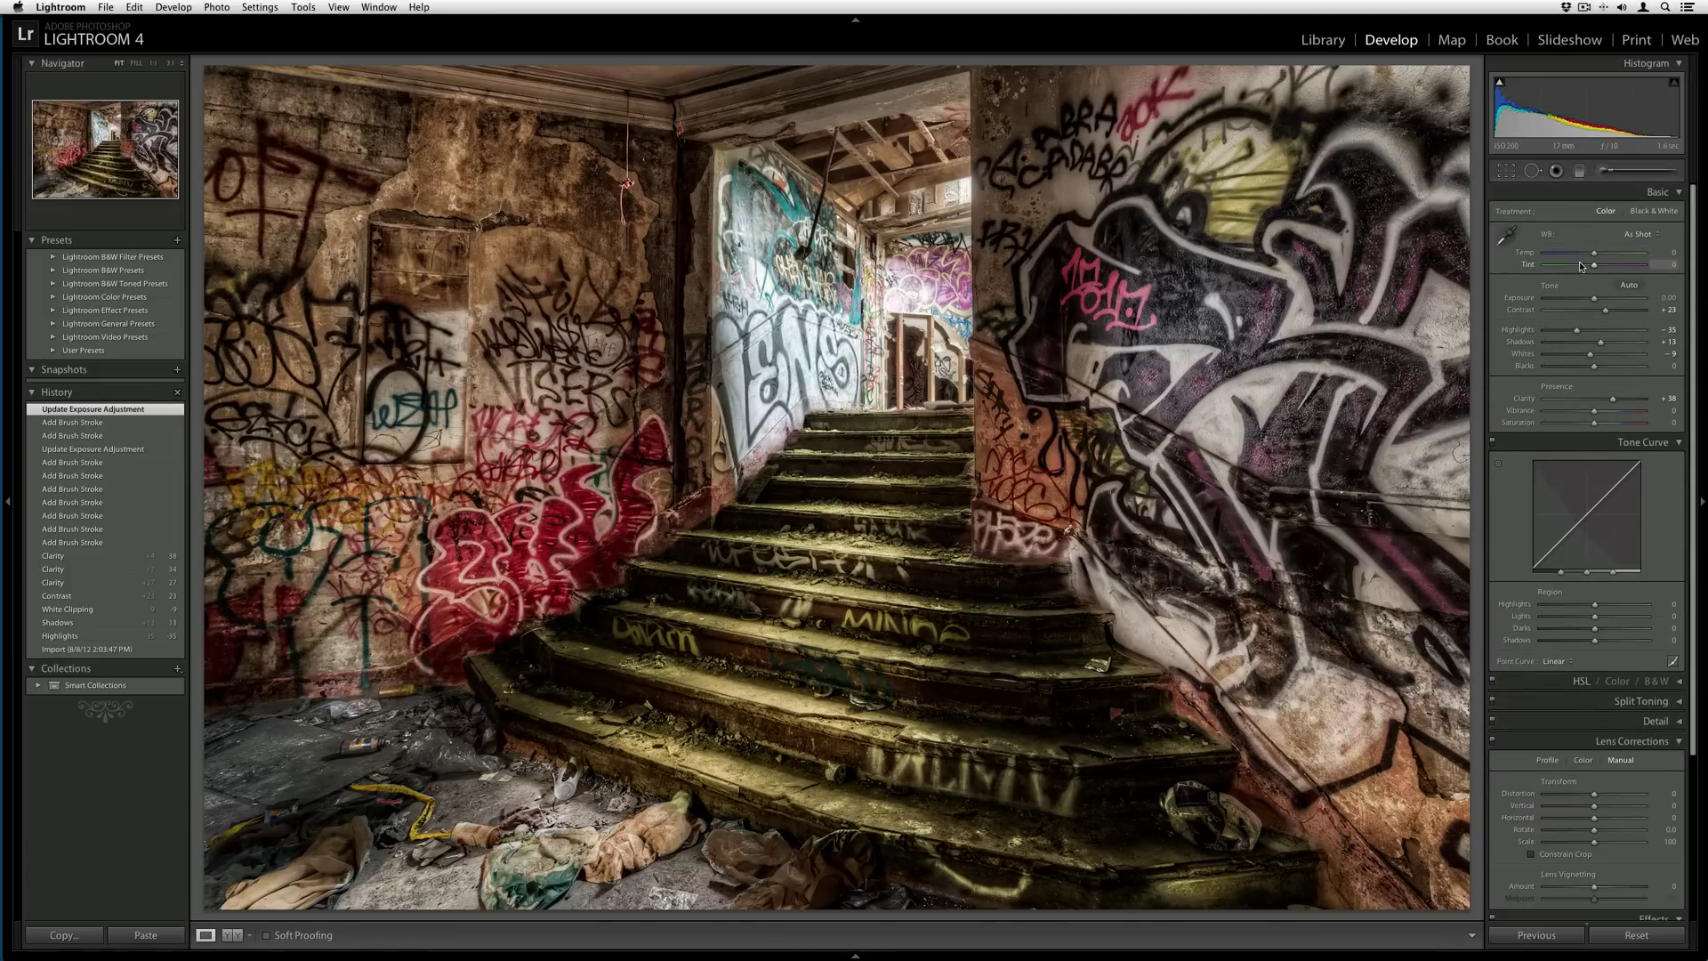
left_click_drag(1594, 257, 1592, 259)
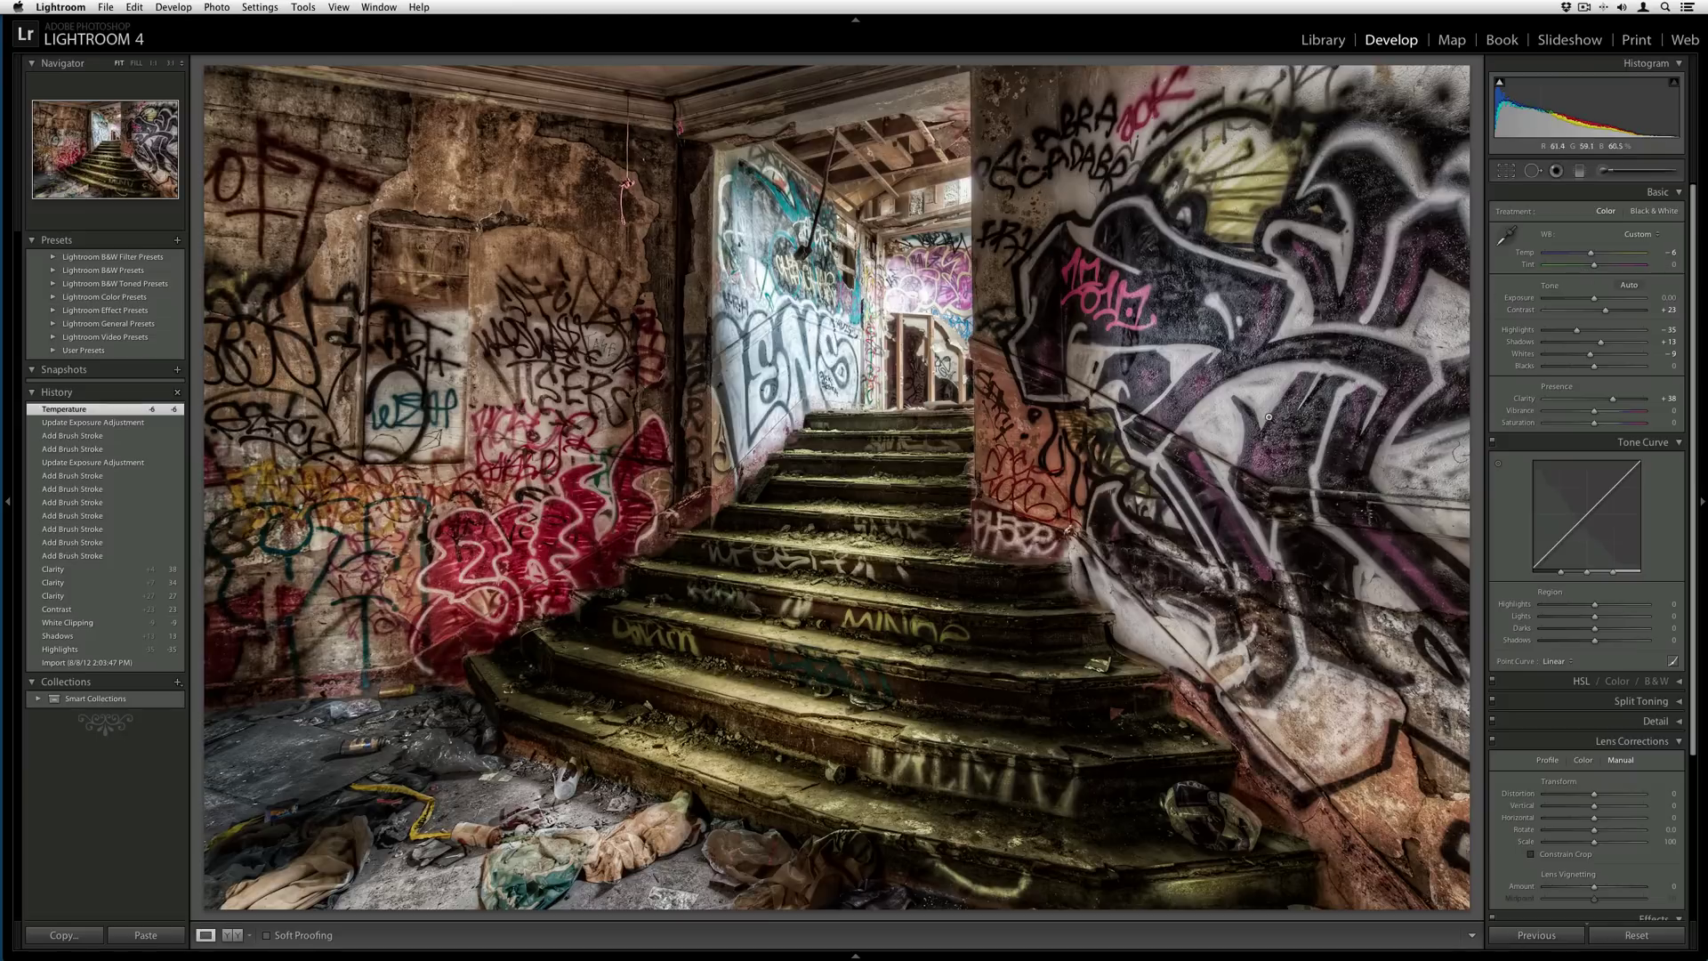
Step: Start a new brush adjustment with Contrast 22, Clarity 41 and Saturation 9 and paint it over the large black-and-purple graffiti
left_click(1606, 172)
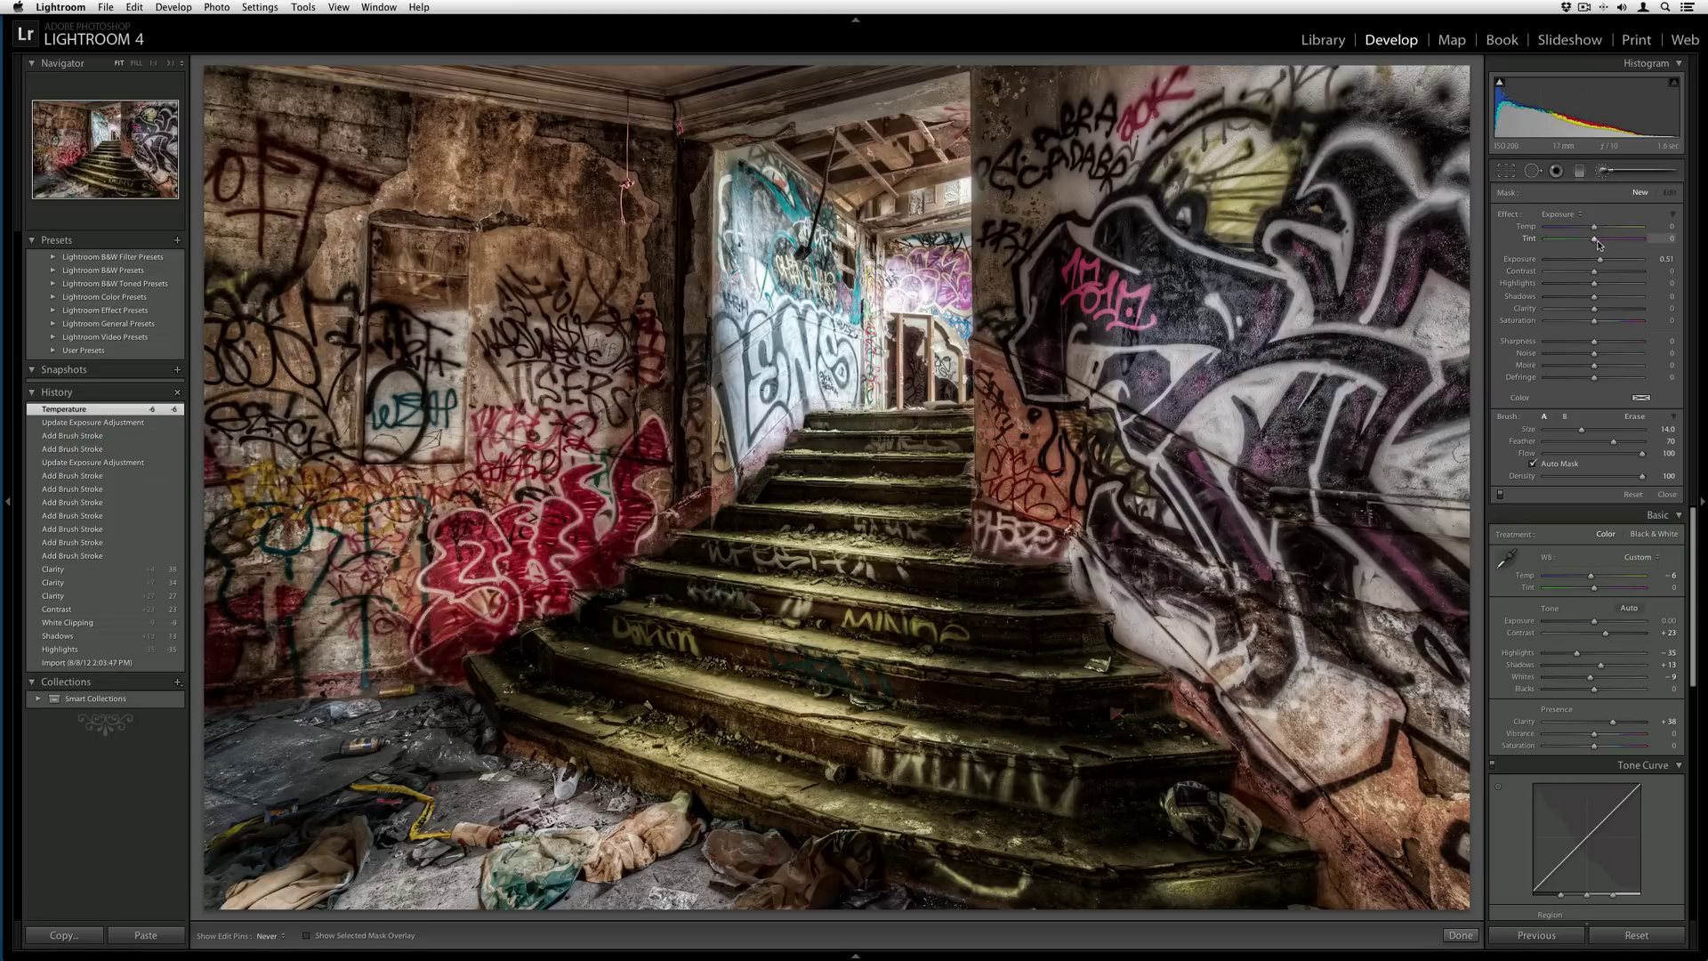
left_click(1562, 215)
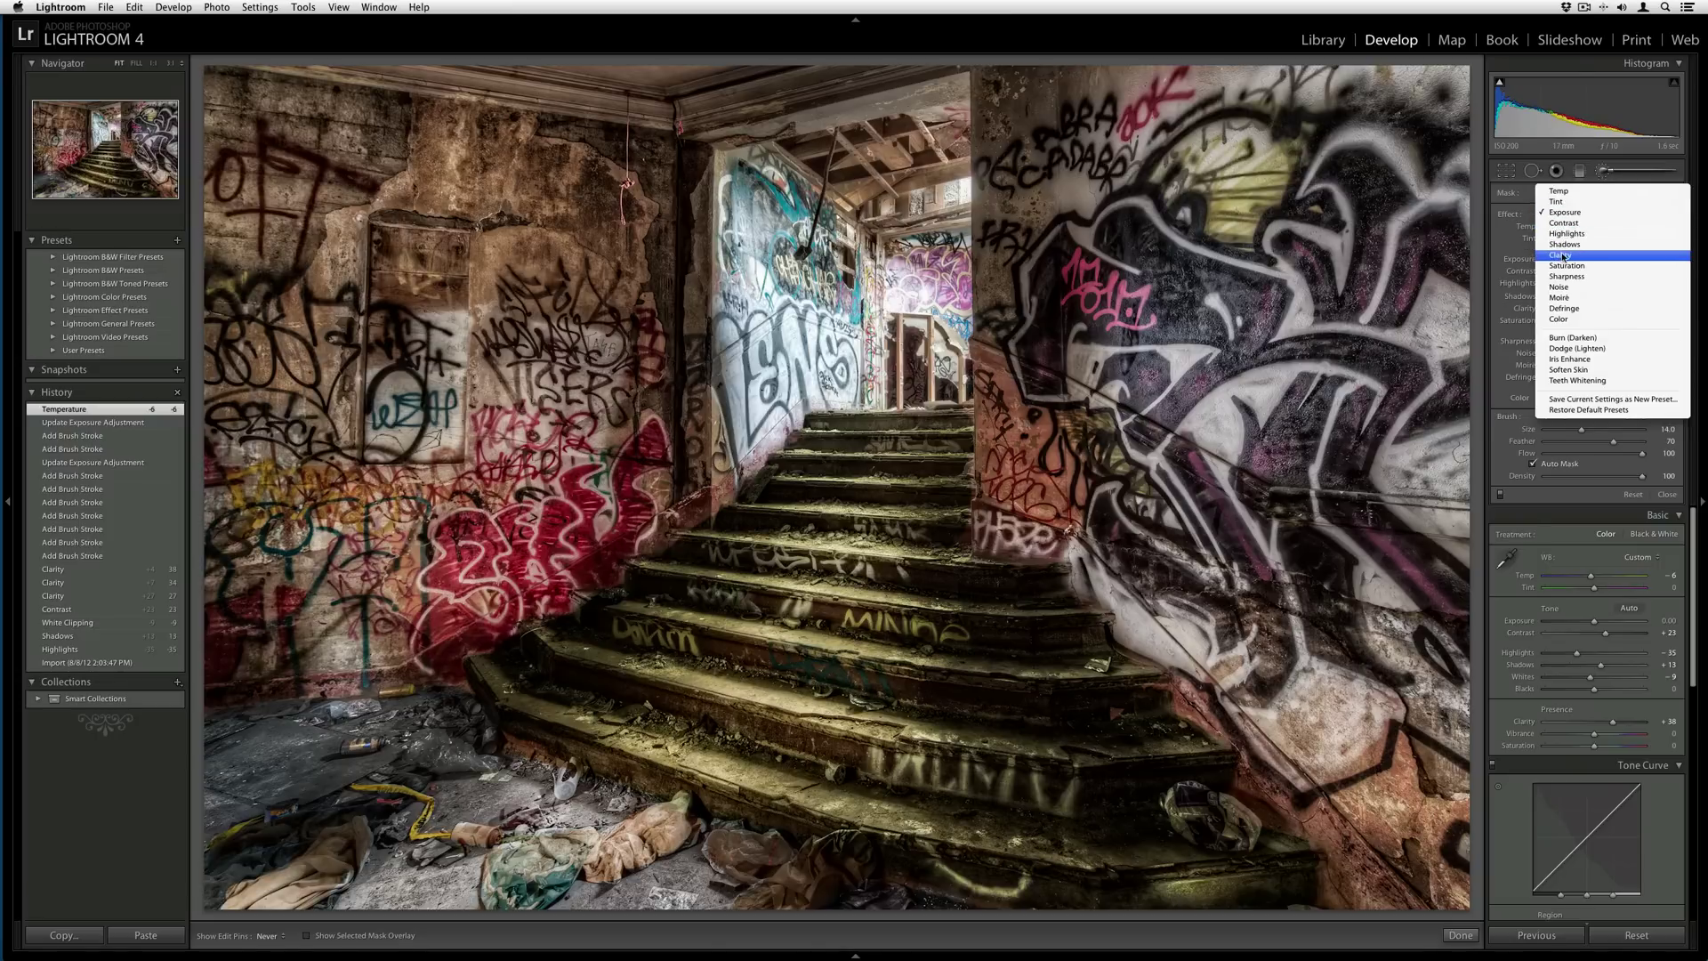
left_click(1561, 254)
mouse_move(1621, 309)
left_mouse_down()
mouse_move(1605, 275)
mouse_move(1599, 322)
left_mouse_up()
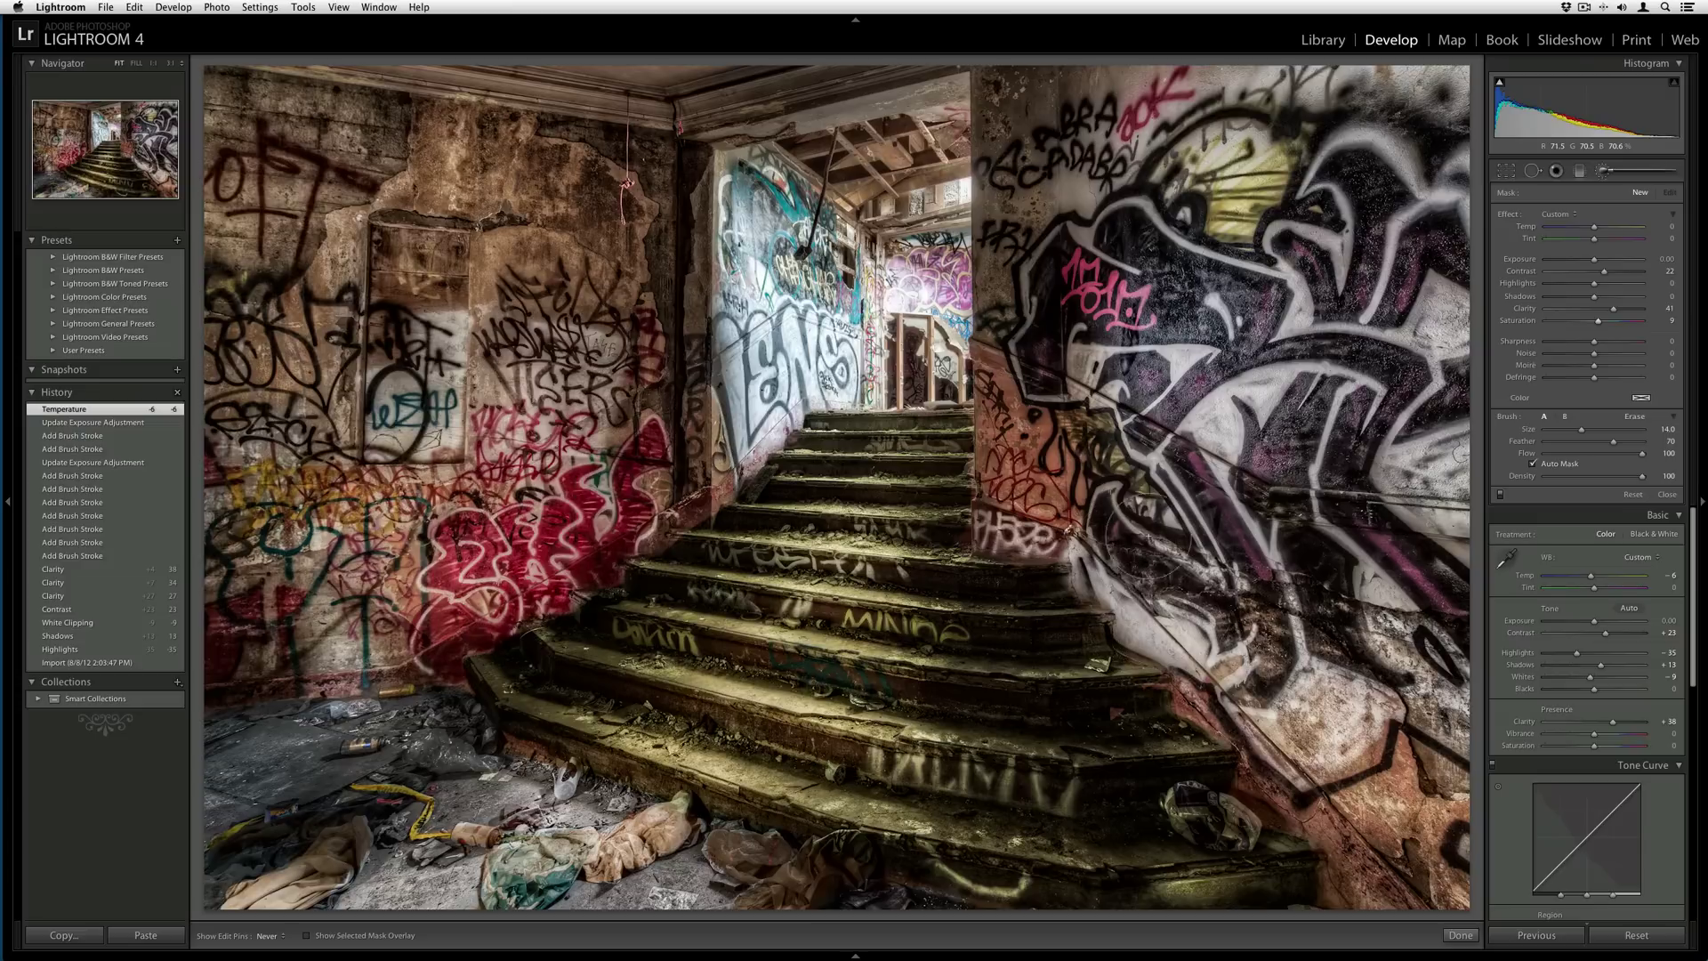
mouse_move(1080, 293)
left_mouse_down()
mouse_move(1209, 312)
mouse_move(1307, 418)
left_mouse_up()
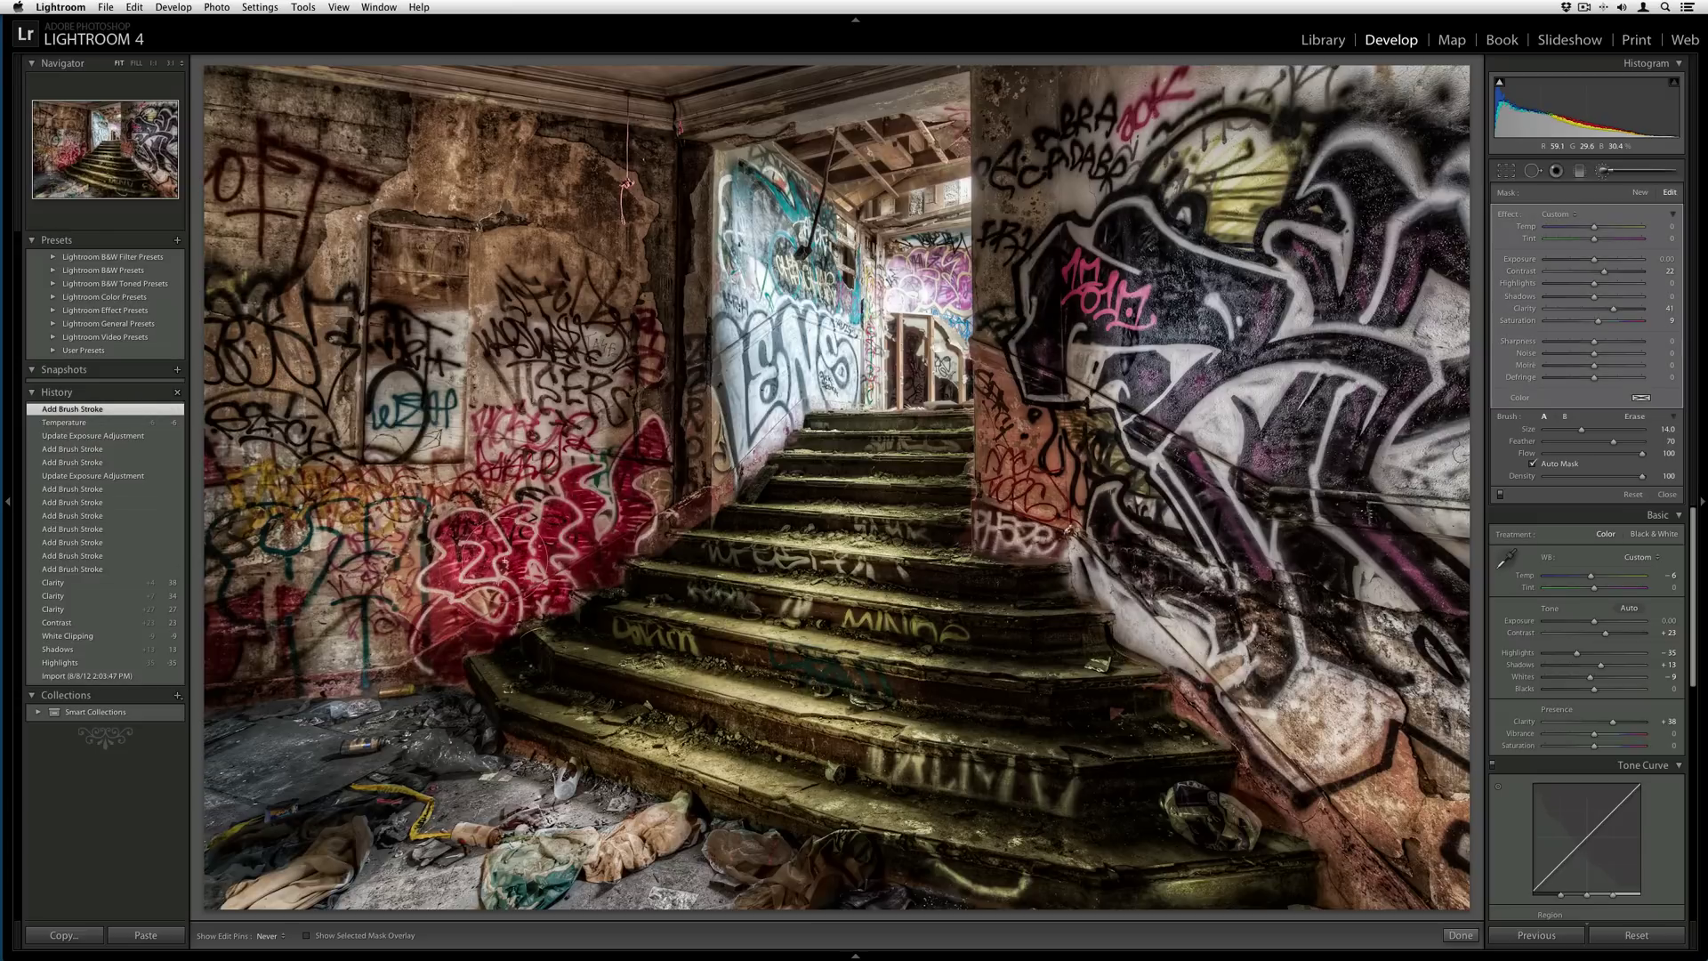
Step: Paint the contrast and clarity brush adjustment over the red graffiti and the boarded window niche, reducing the brush size to 8.0
left_click_drag(525, 587, 627, 596)
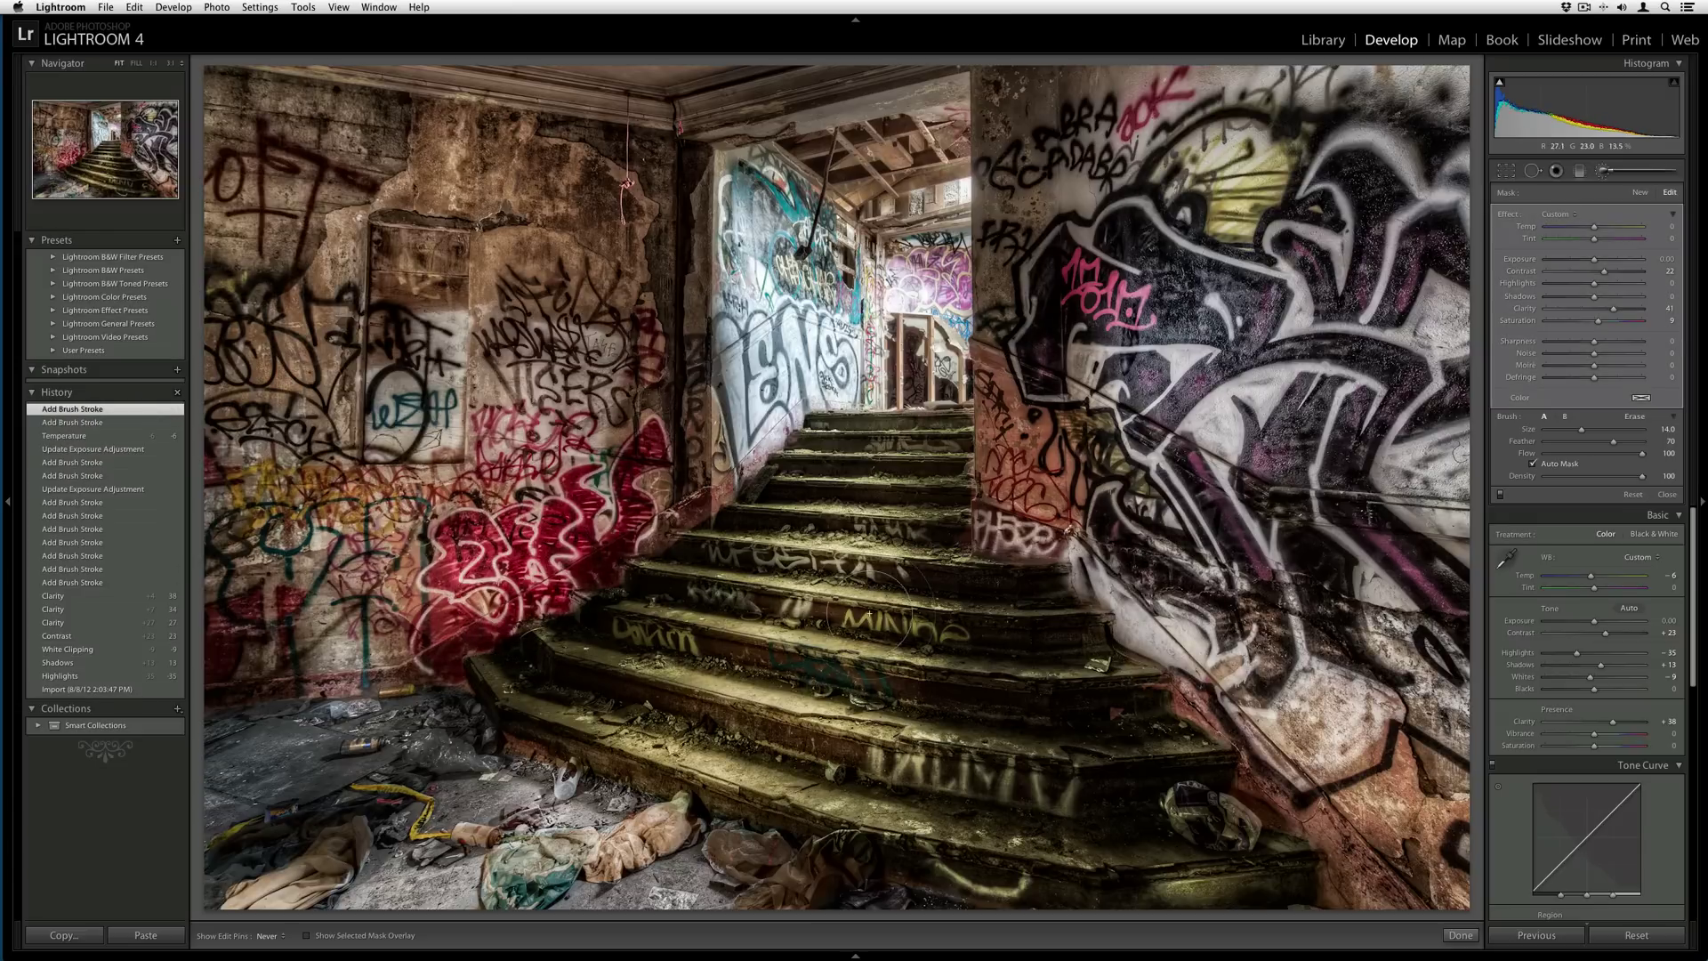
scroll(881, 623, "down", 4)
scroll(416, 267, "down", 1)
left_click_drag(416, 267, 402, 360)
Step: Paint the same brush adjustment over the painted lettering on the stair risers with smaller brush sizes of 5.0 and 7.0
left_click(938, 626)
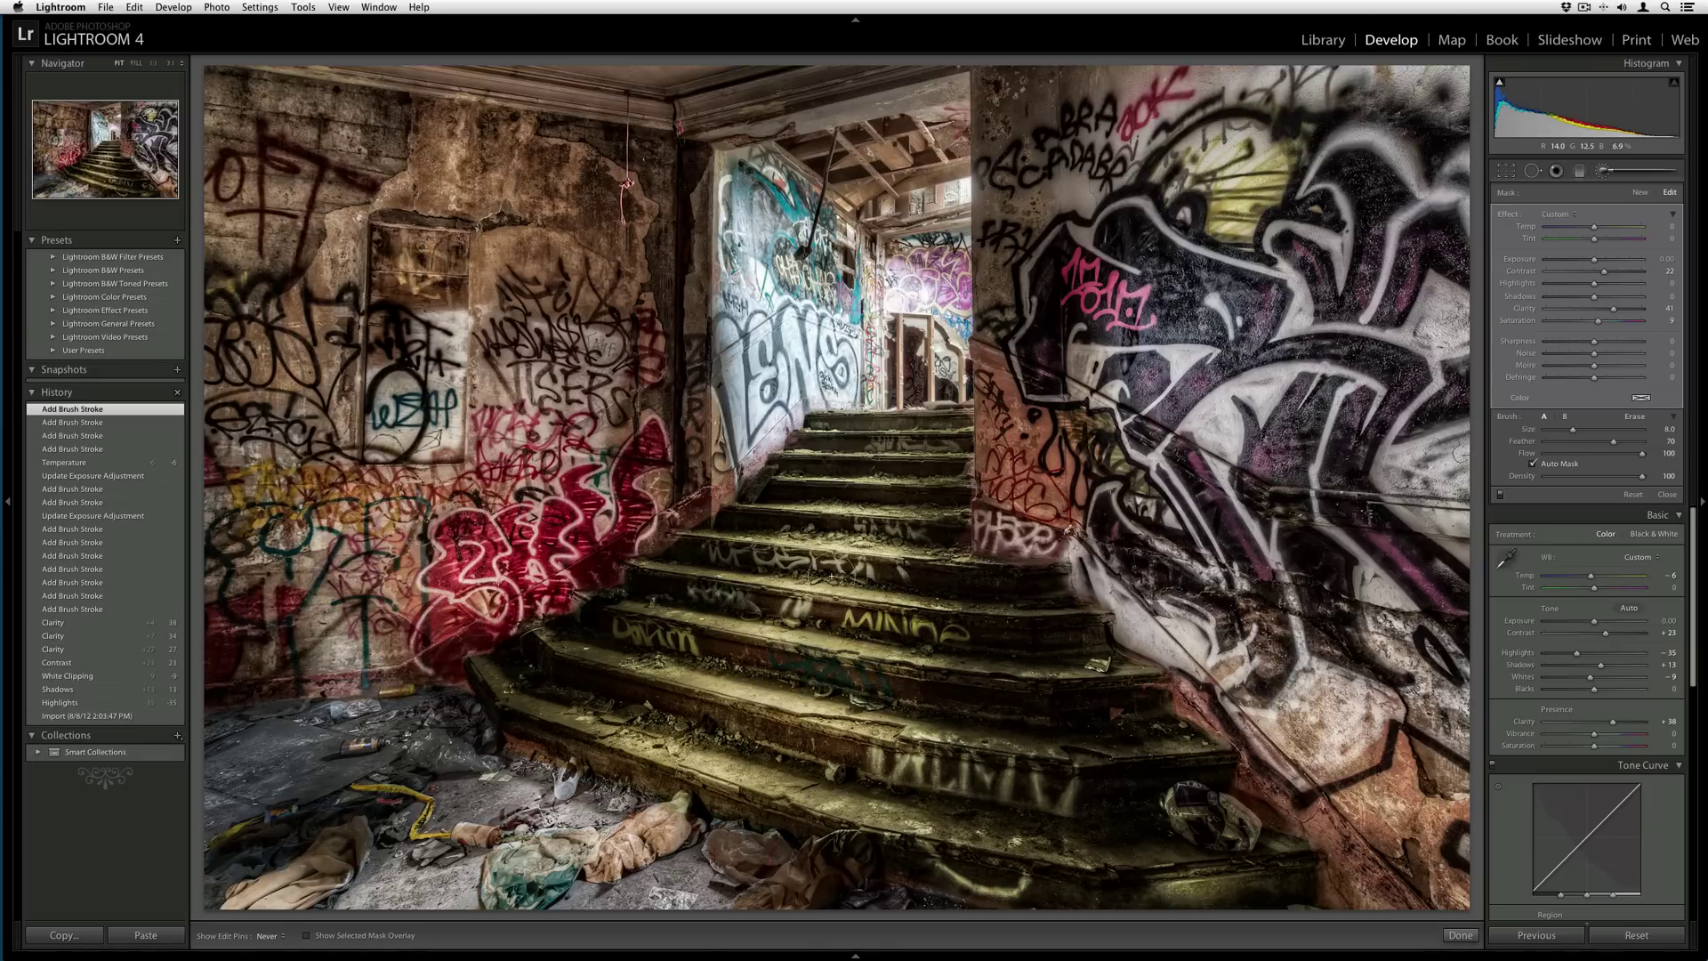
scroll(872, 571, "down", 4)
left_click(606, 637)
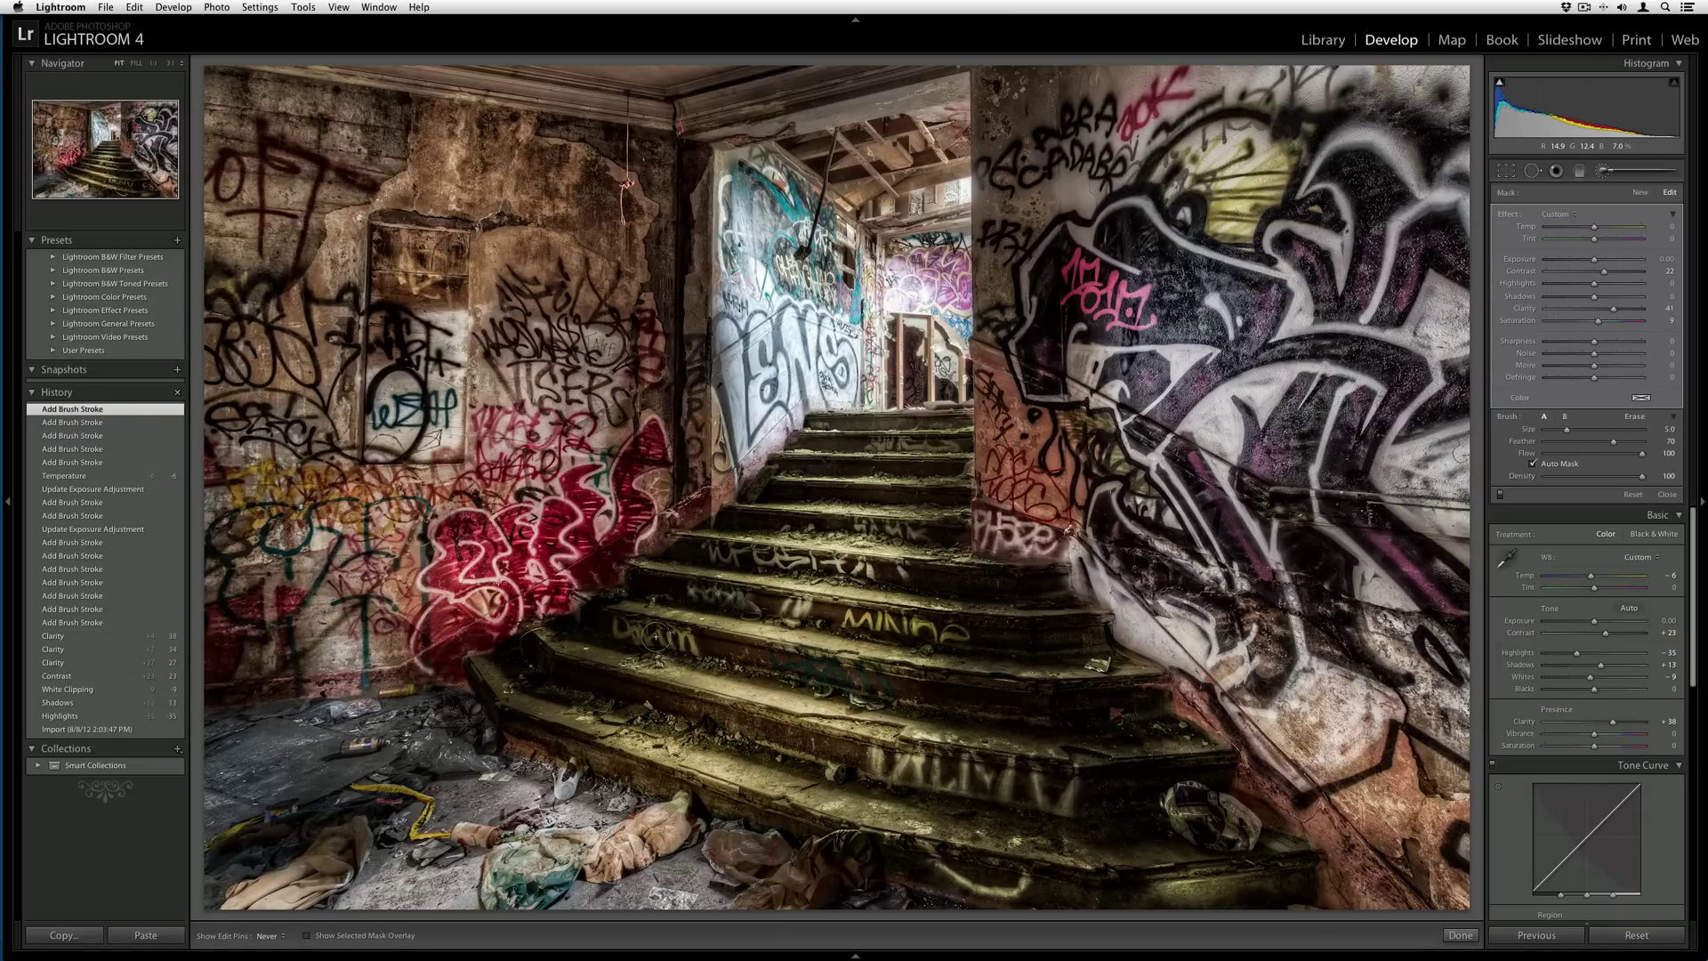
left_click(671, 641)
scroll(999, 772, "up", 2)
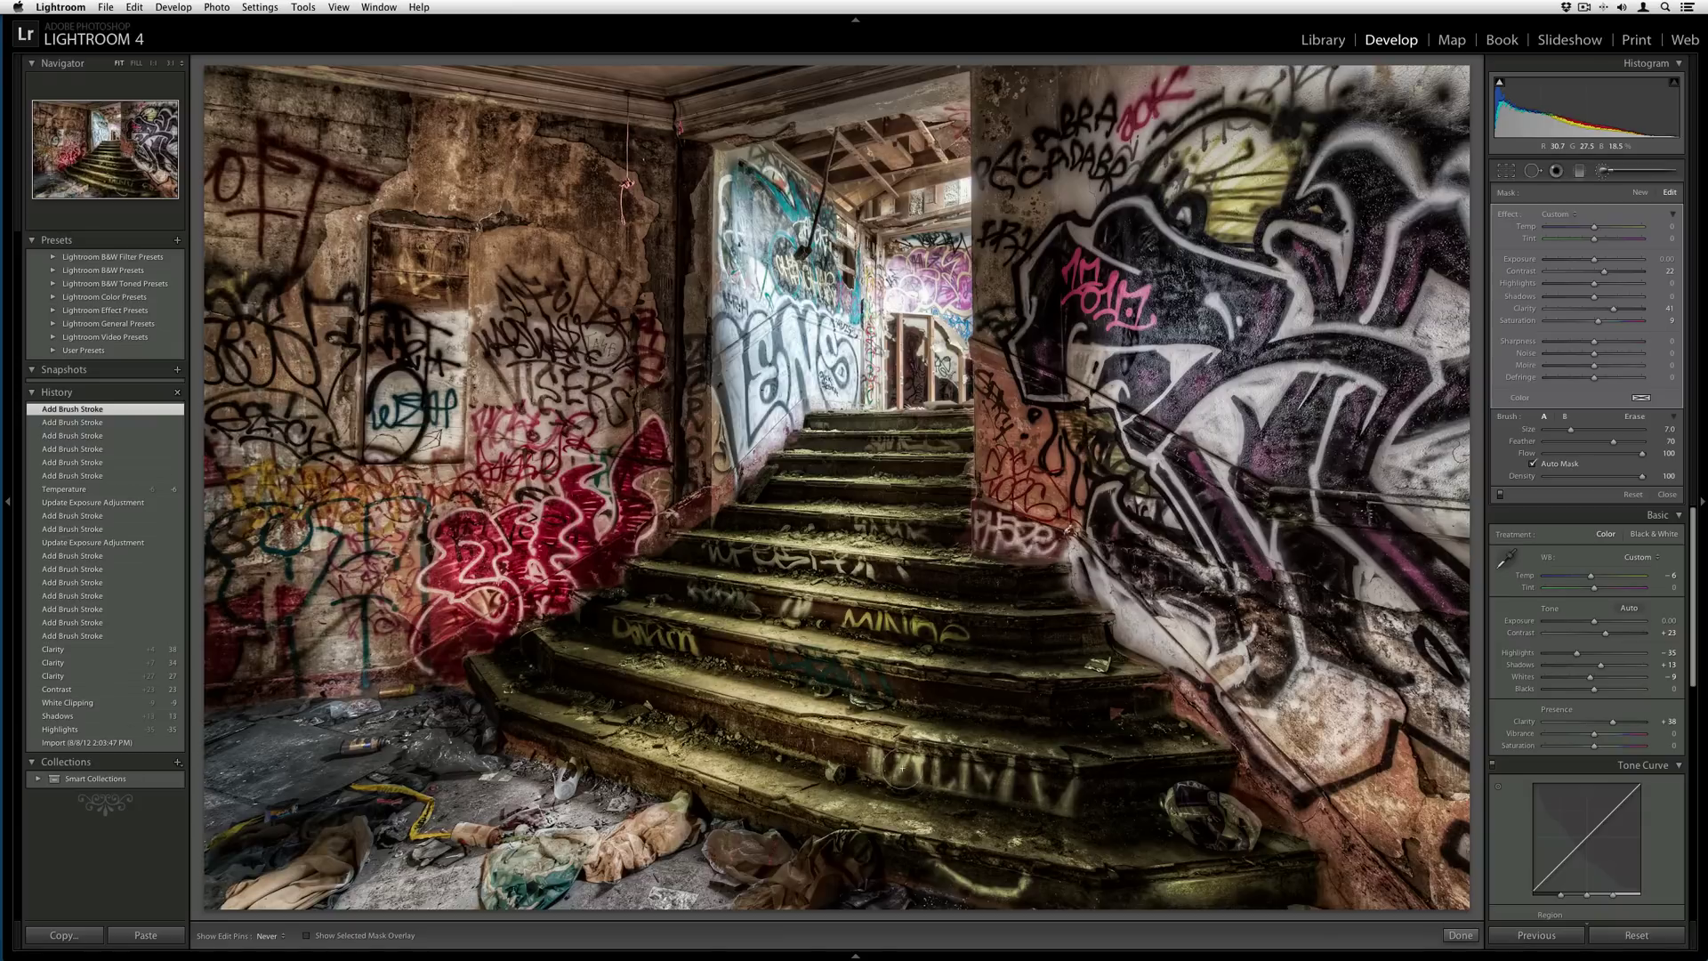
left_click_drag(900, 778, 996, 748)
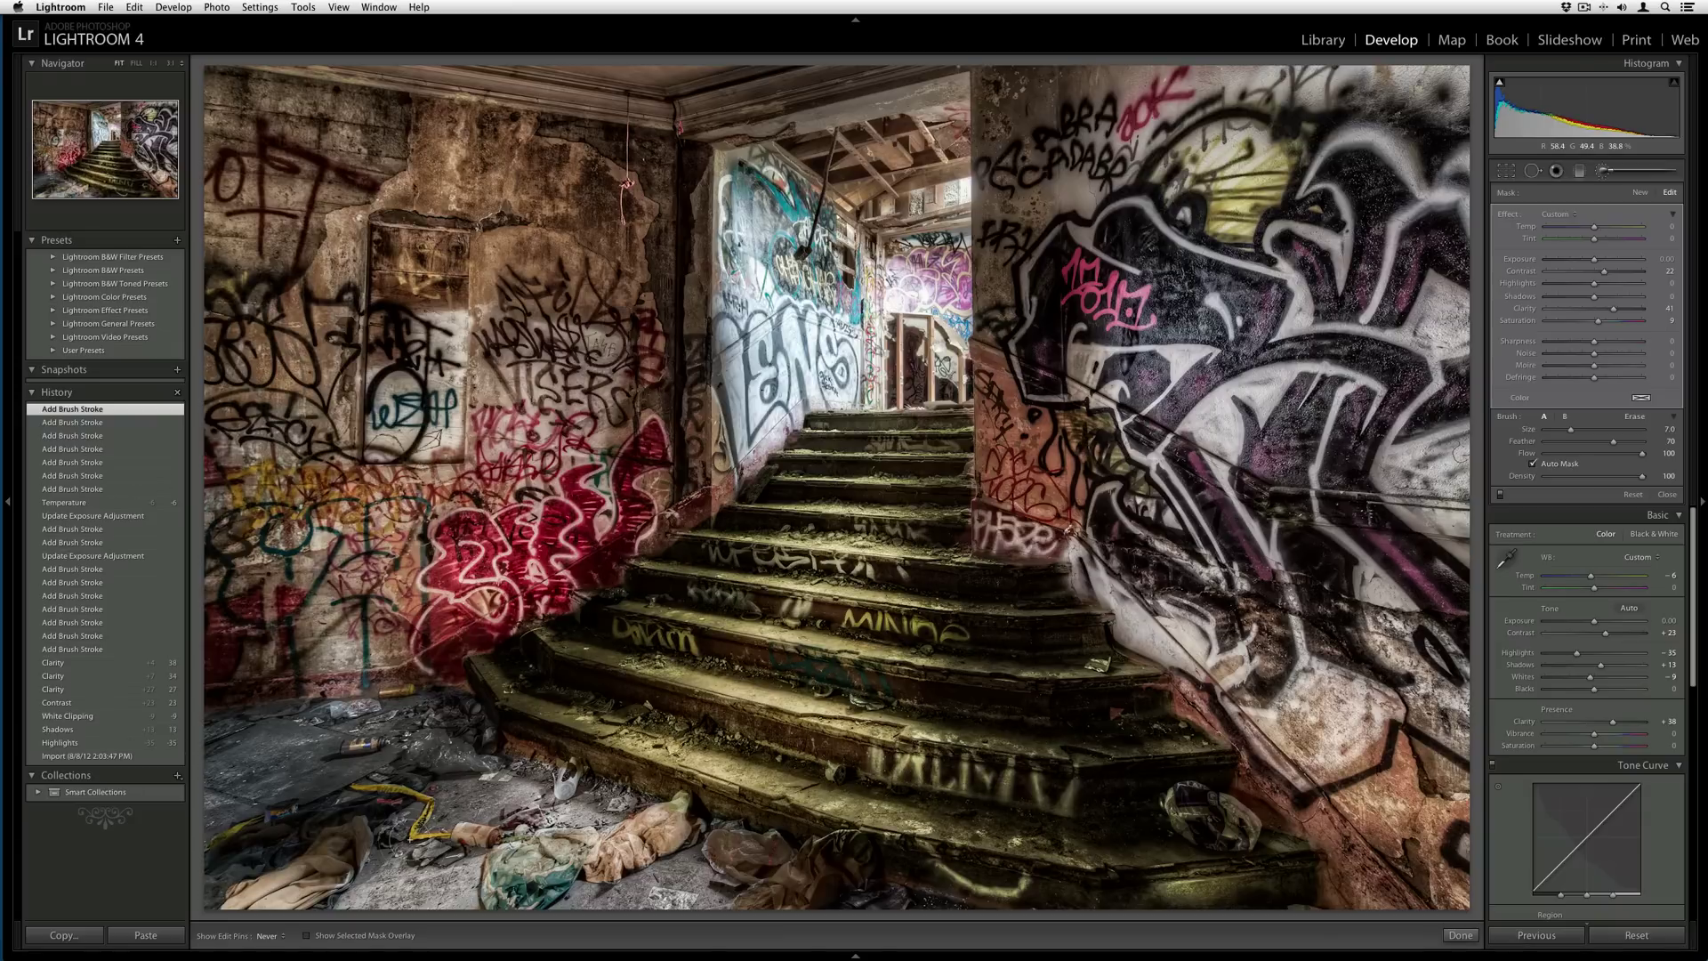
Step: Brush the adjustment onto the floor debris and the blue and pink graffiti beyond the stairs, and leave the local adjustments
left_click(401, 787)
left_click(849, 489)
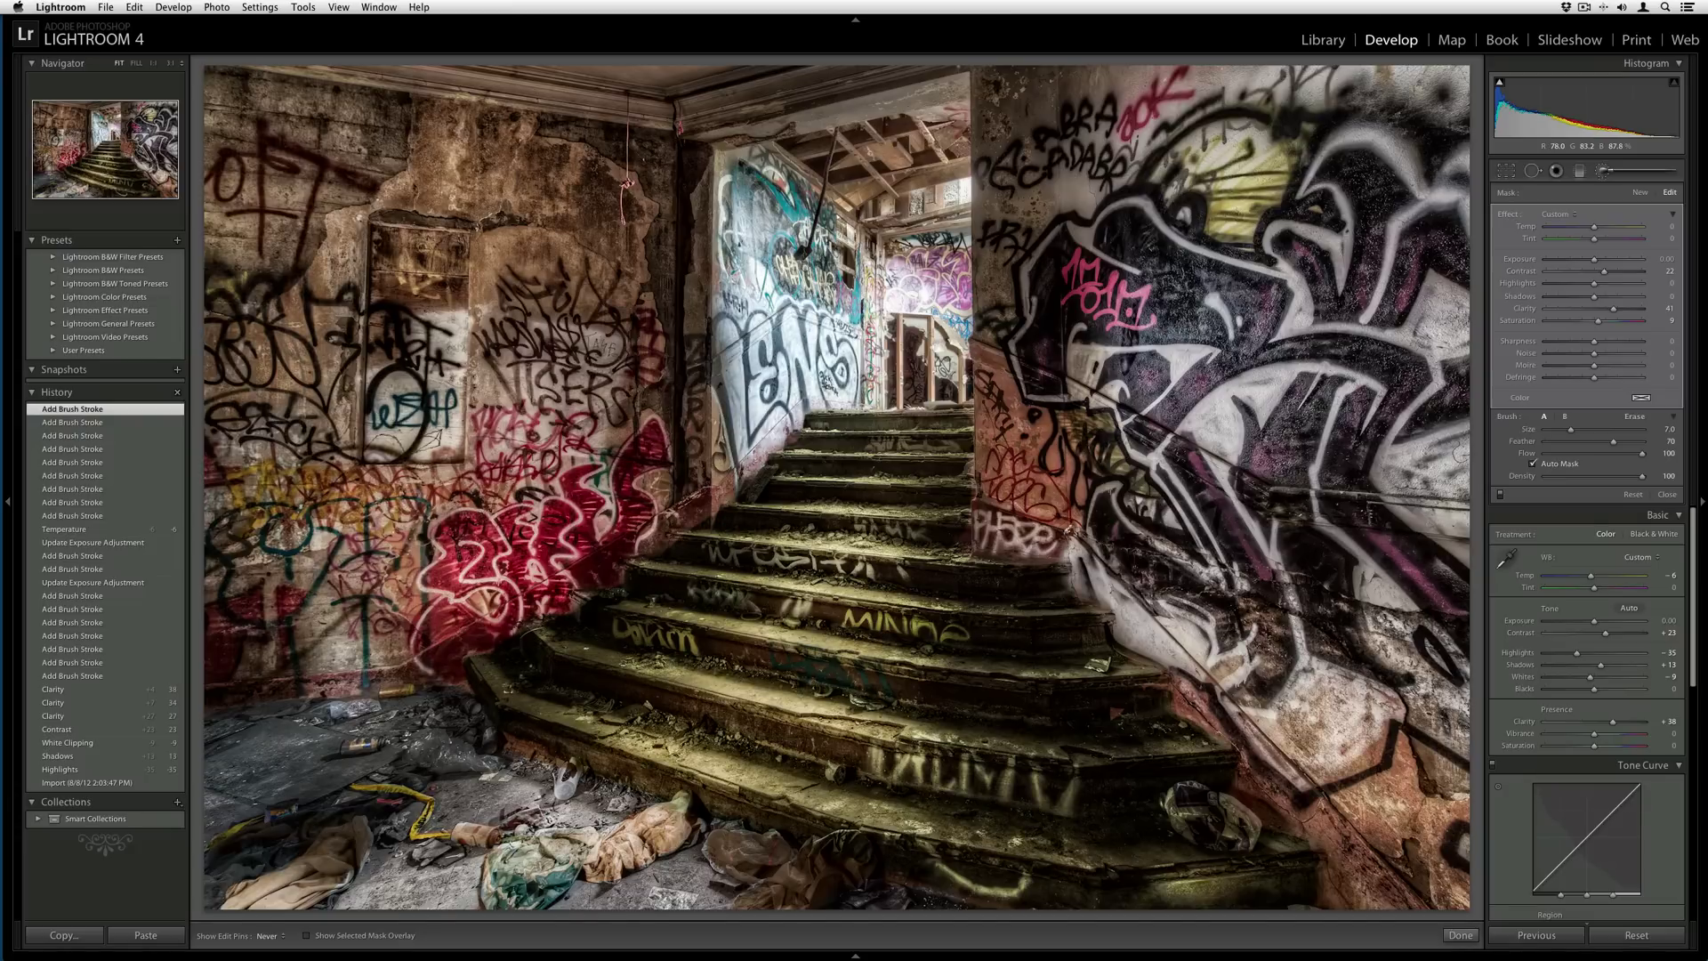
left_click(922, 265)
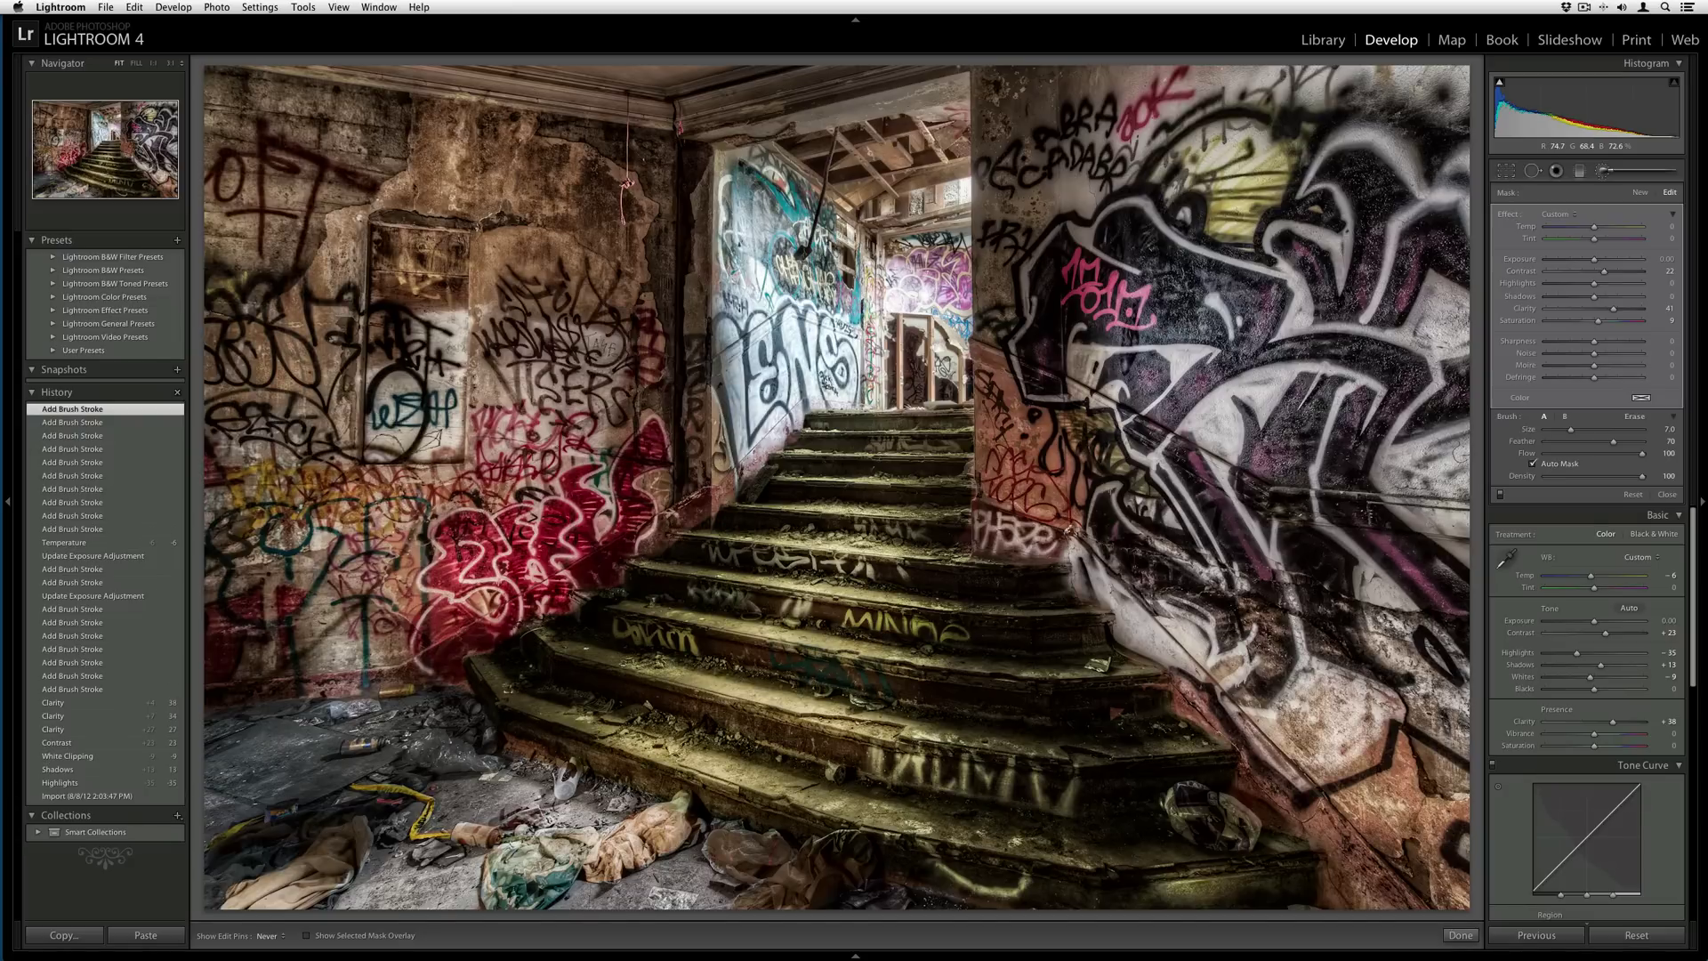
left_click(979, 283)
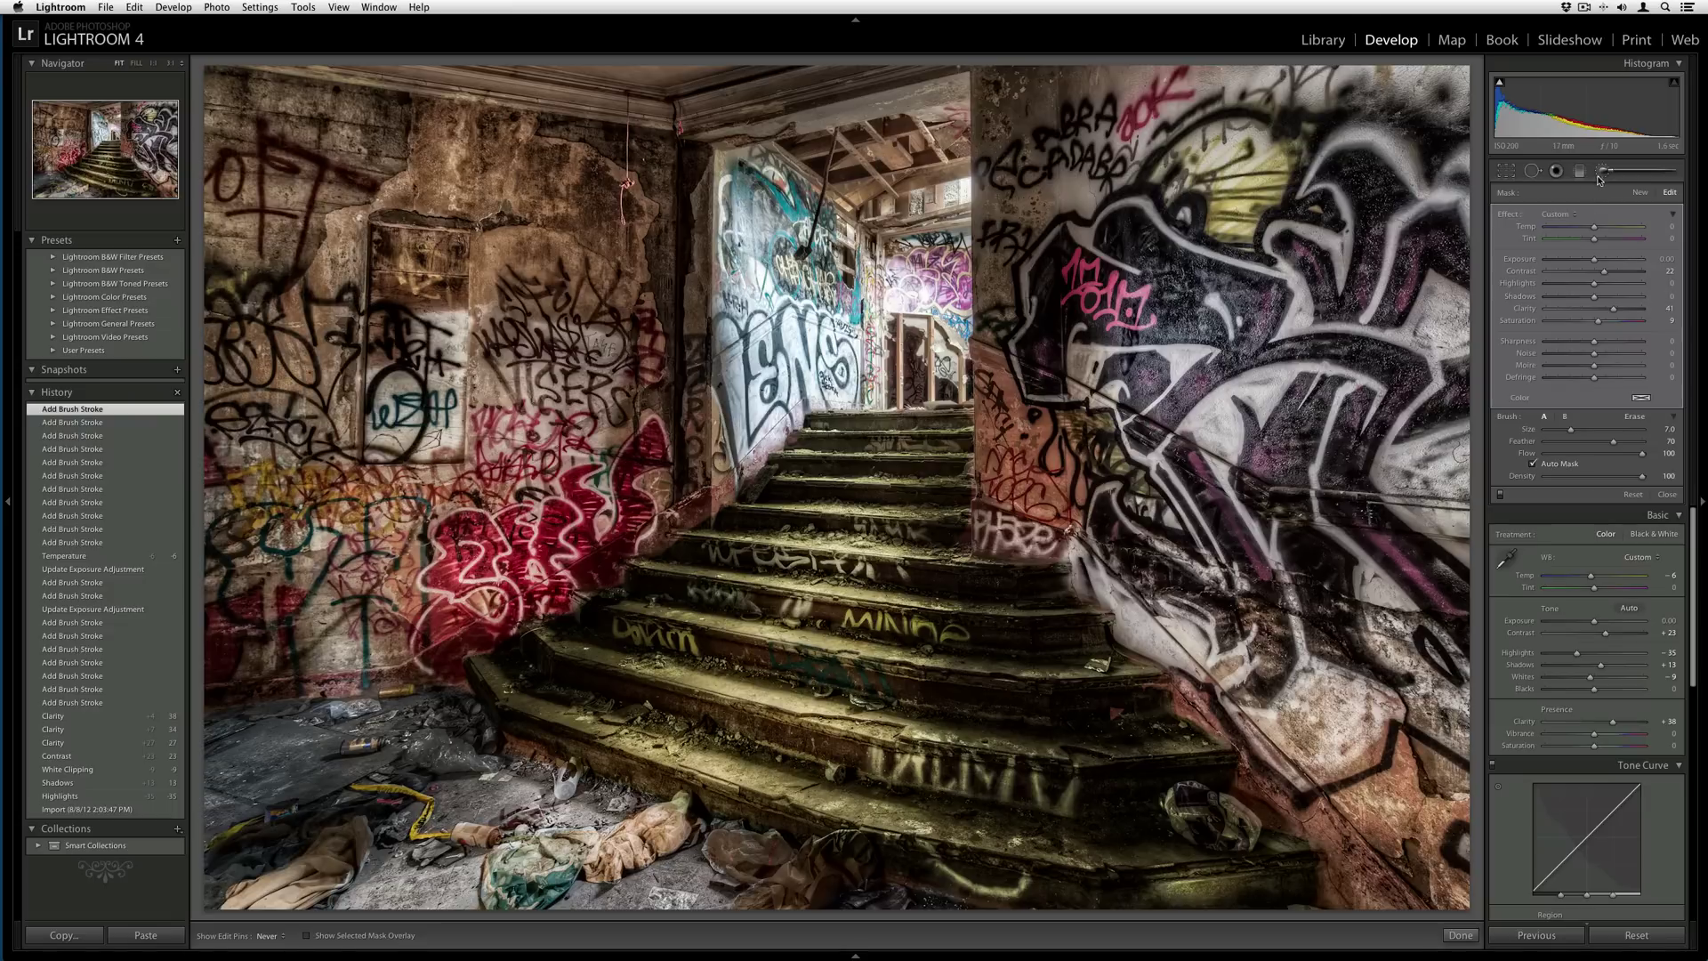
left_click(1599, 177)
Step: Apply a post-crop vignette with Amount -13 and Midpoint 40 and view the finished image in the Library
scroll(1619, 498, "down", 8)
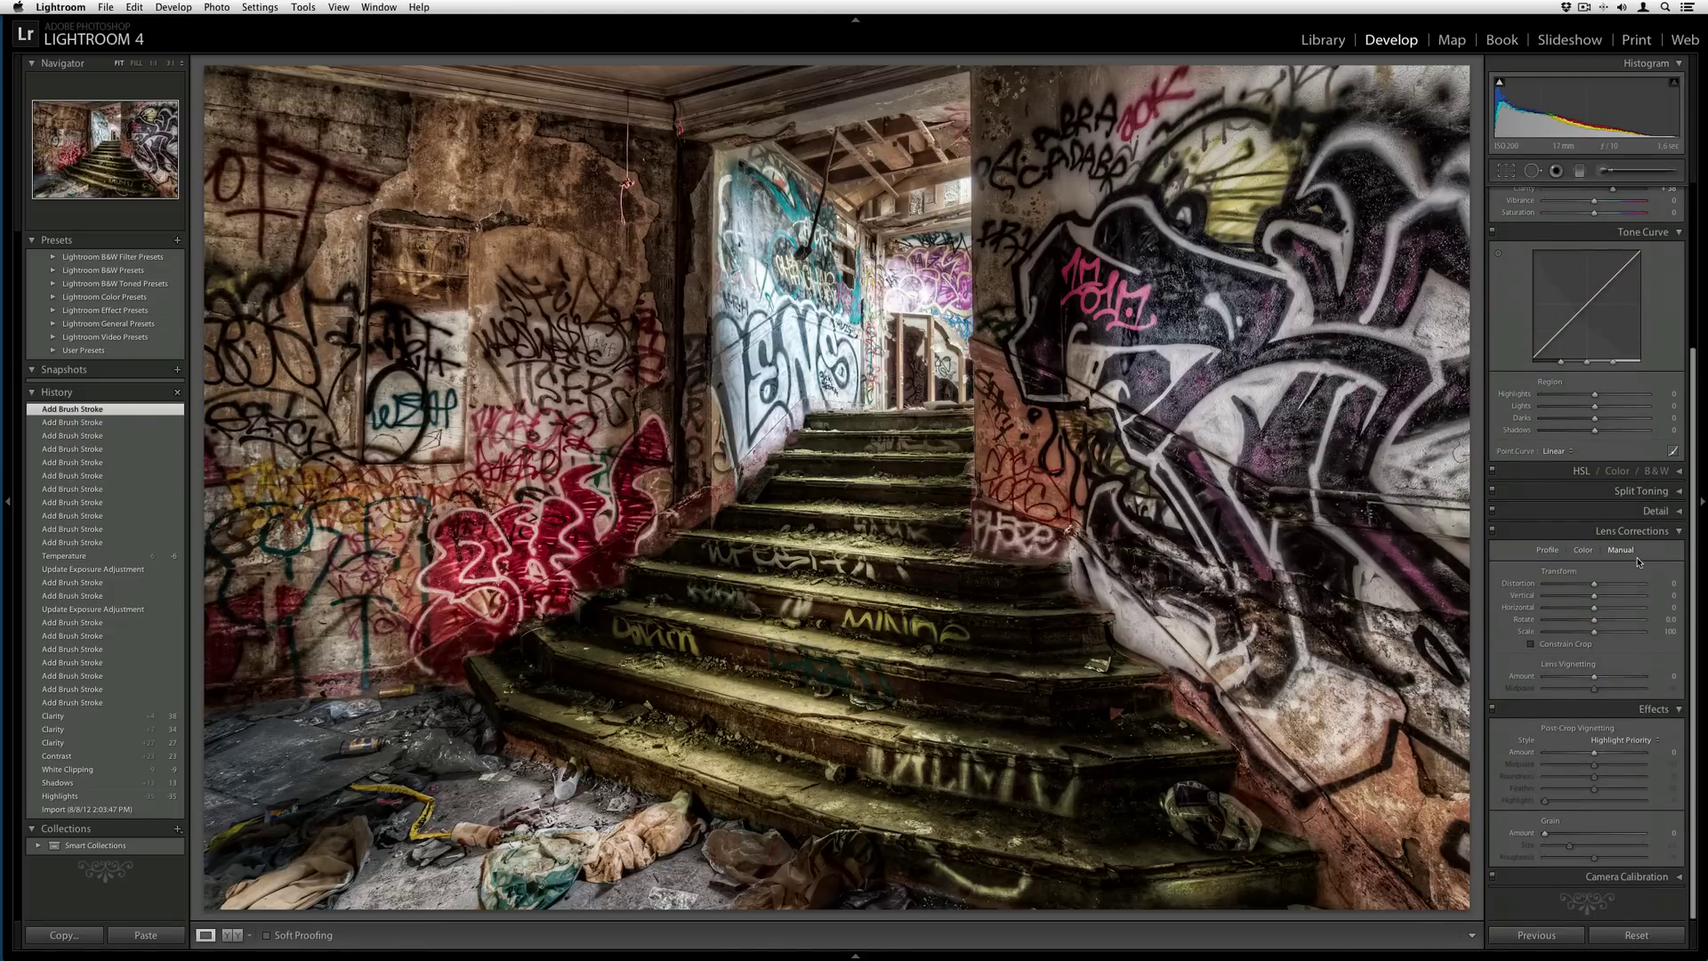
left_click_drag(1594, 752, 1584, 765)
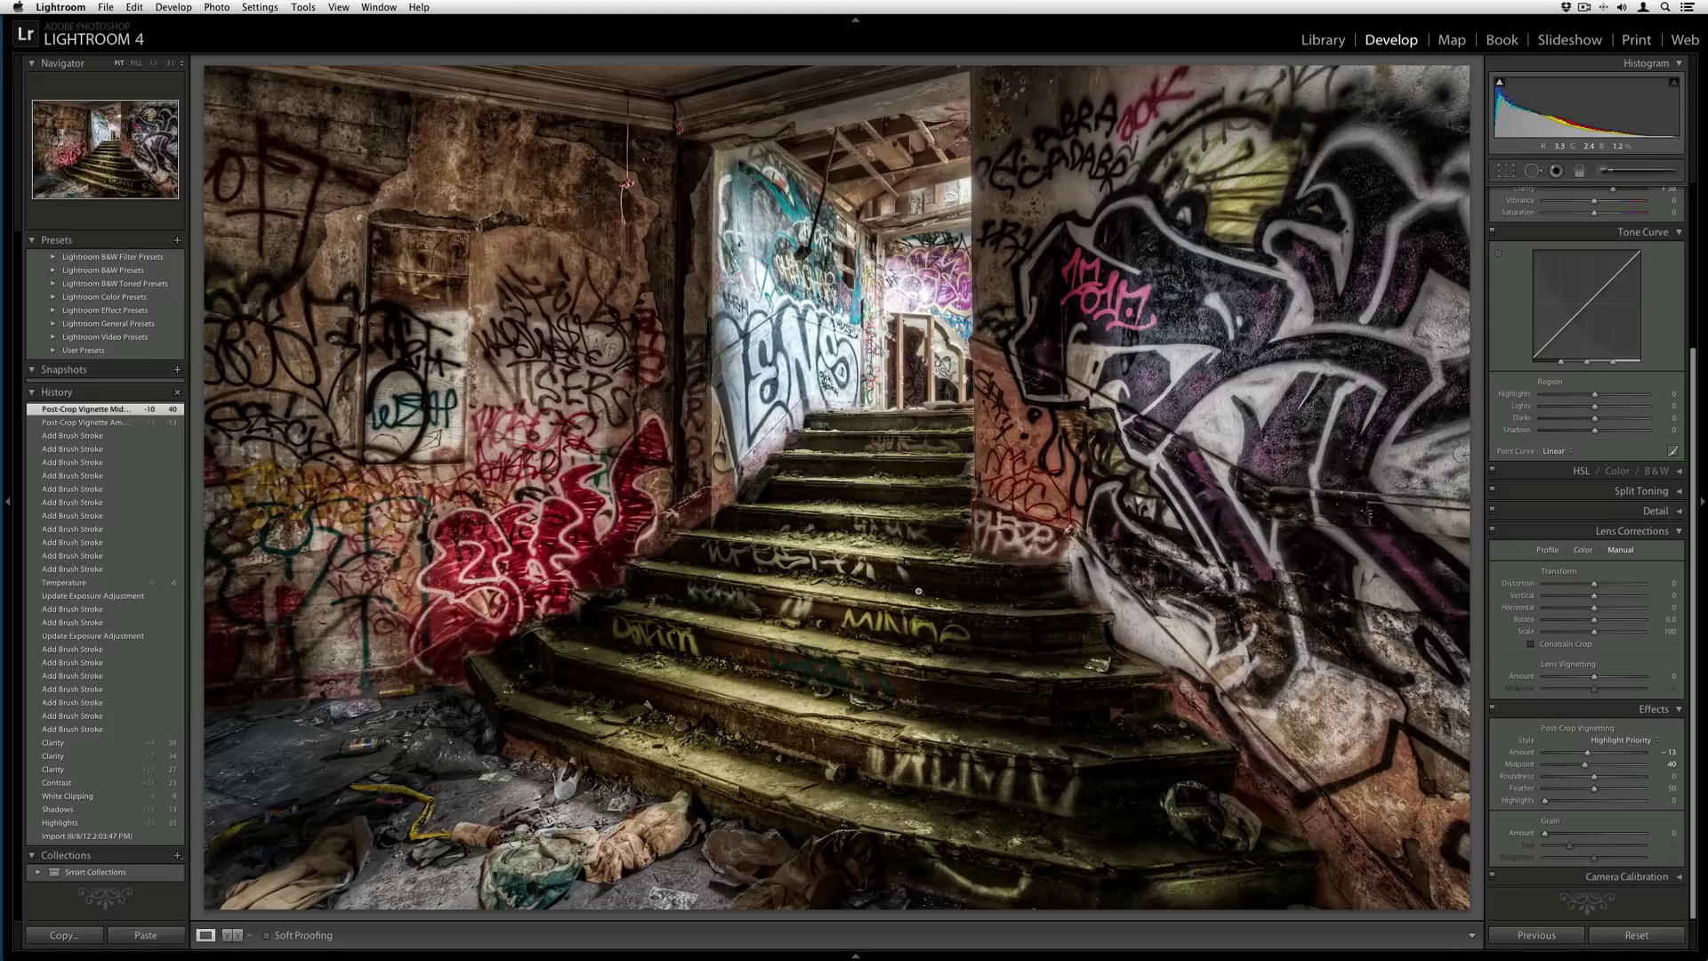
key("e")
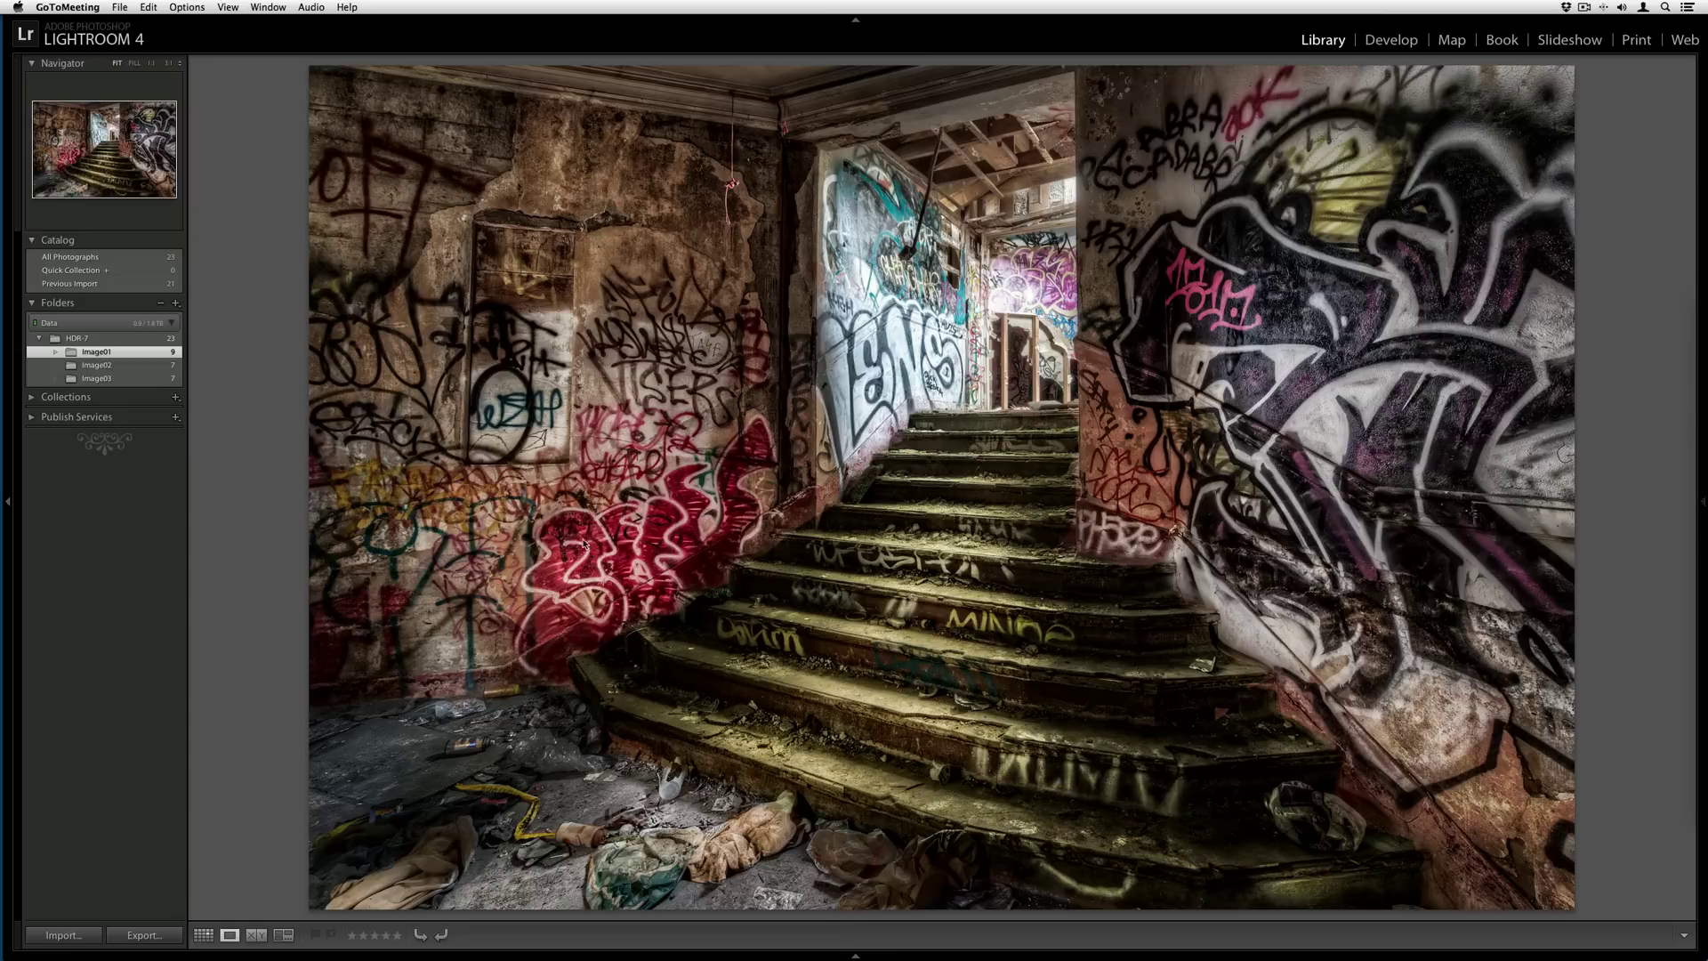
Step: Compare the finished staircase image with a source exposure and the original tone-mapped version
left_click(206, 474)
key("g")
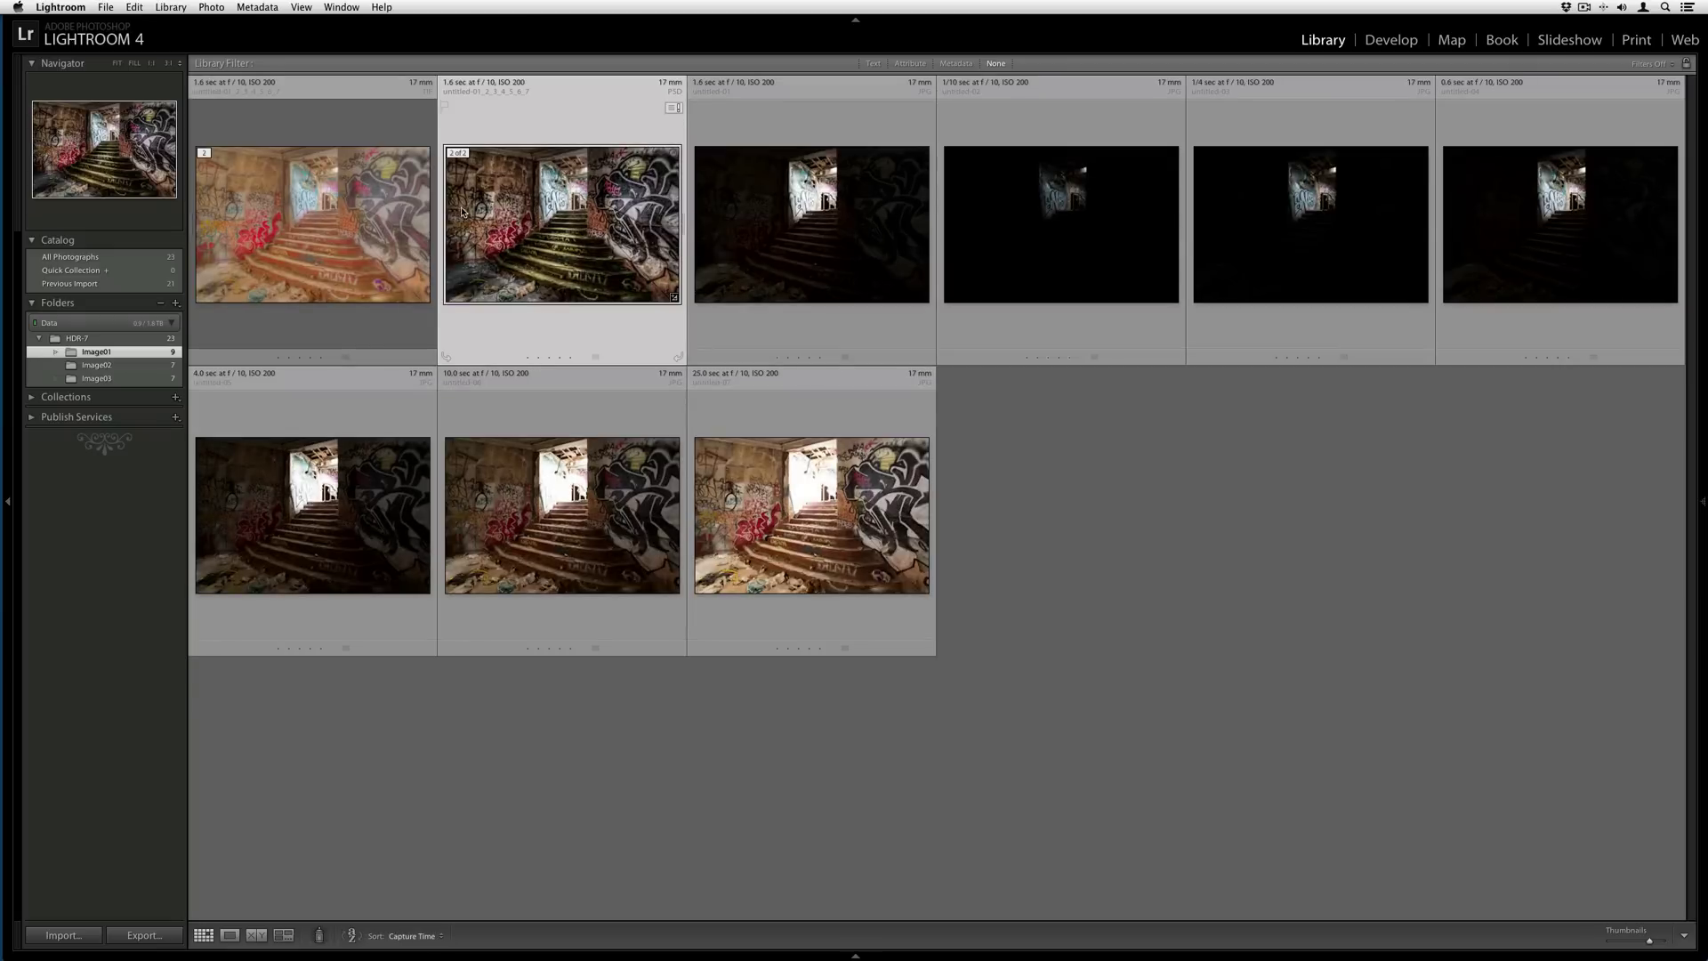
left_click(765, 225)
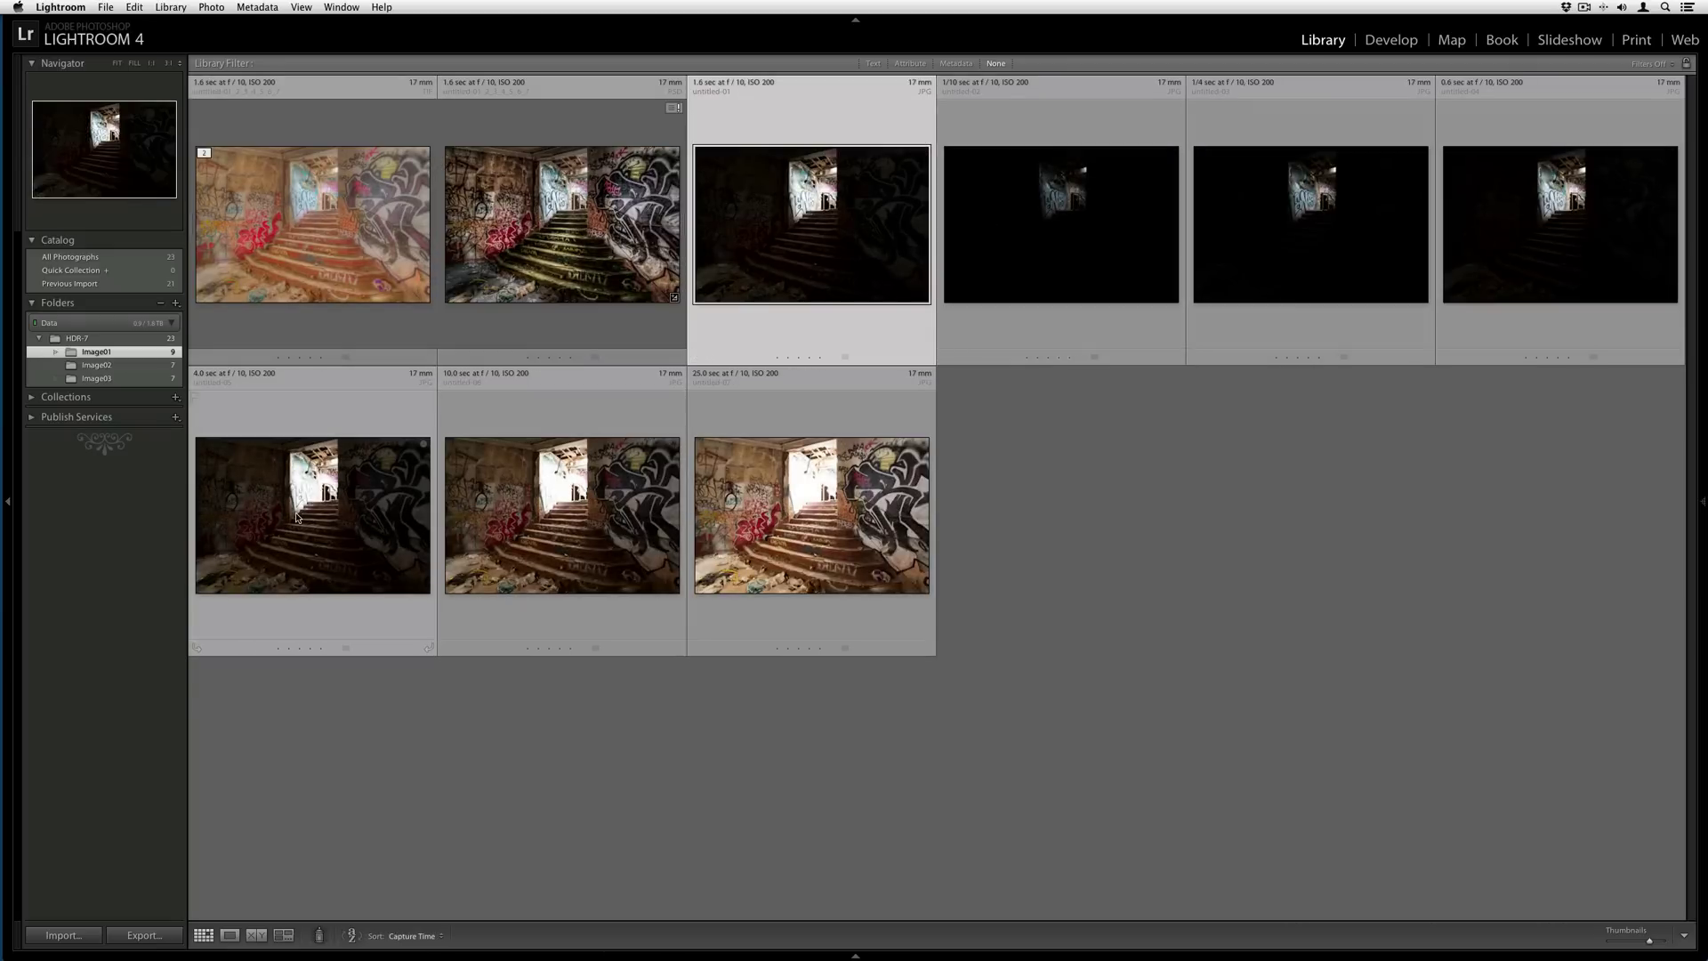
left_click(326, 238)
left_click(560, 242)
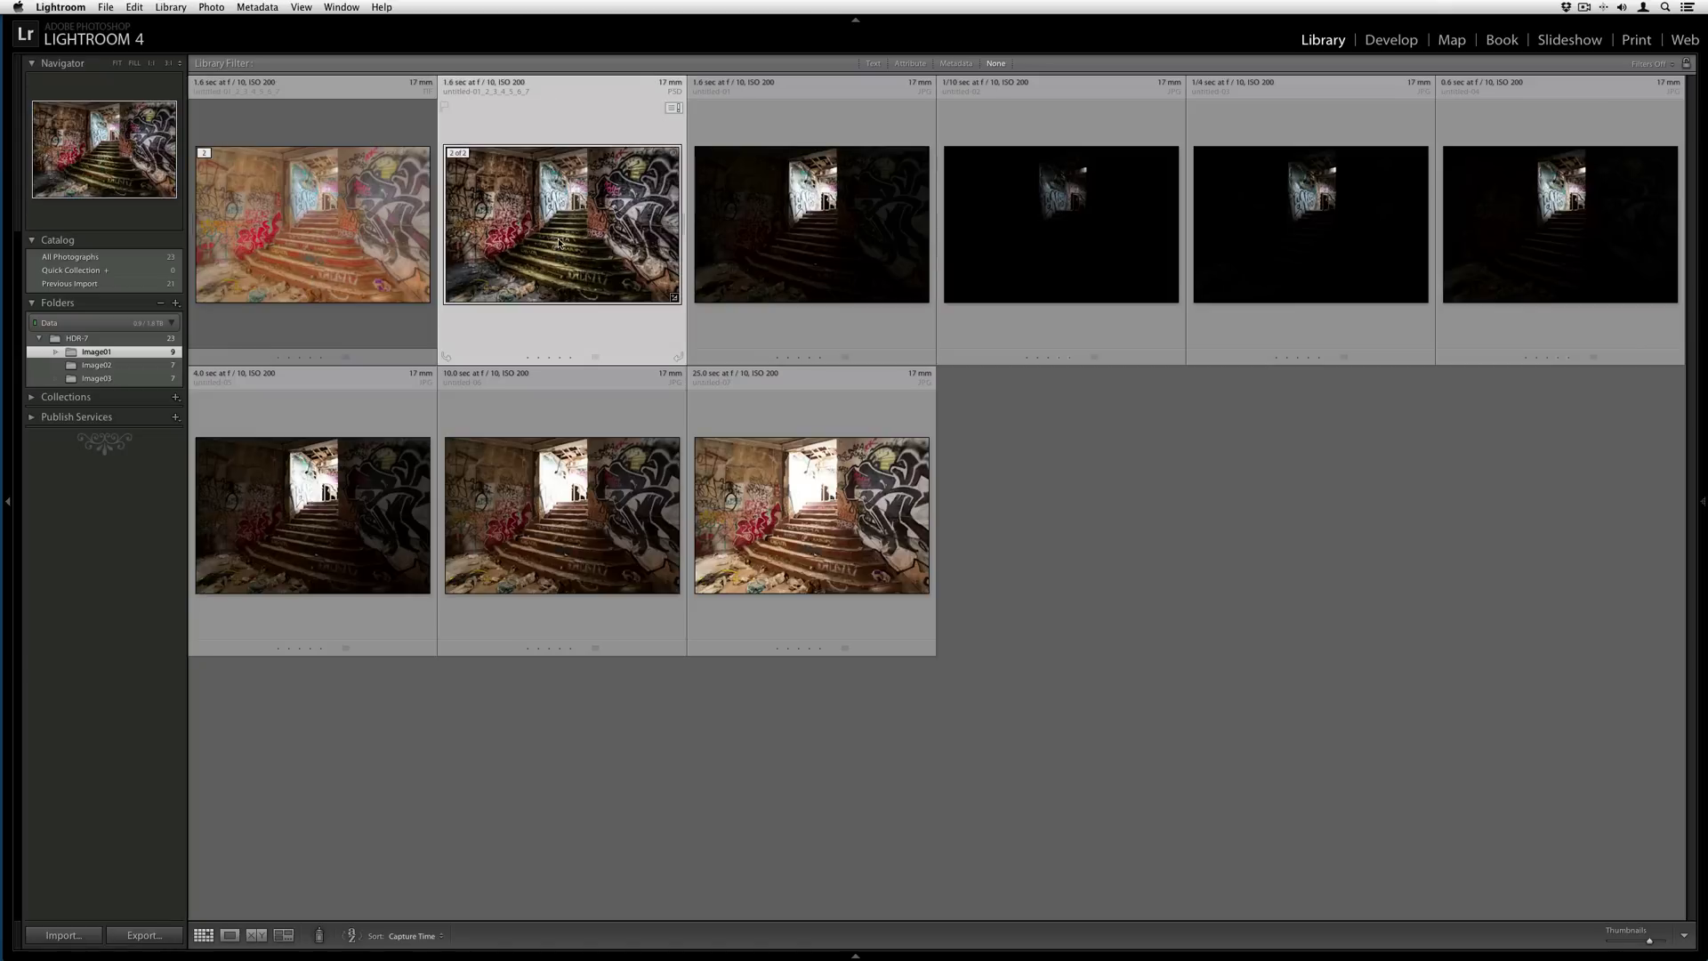
double_click(300, 246)
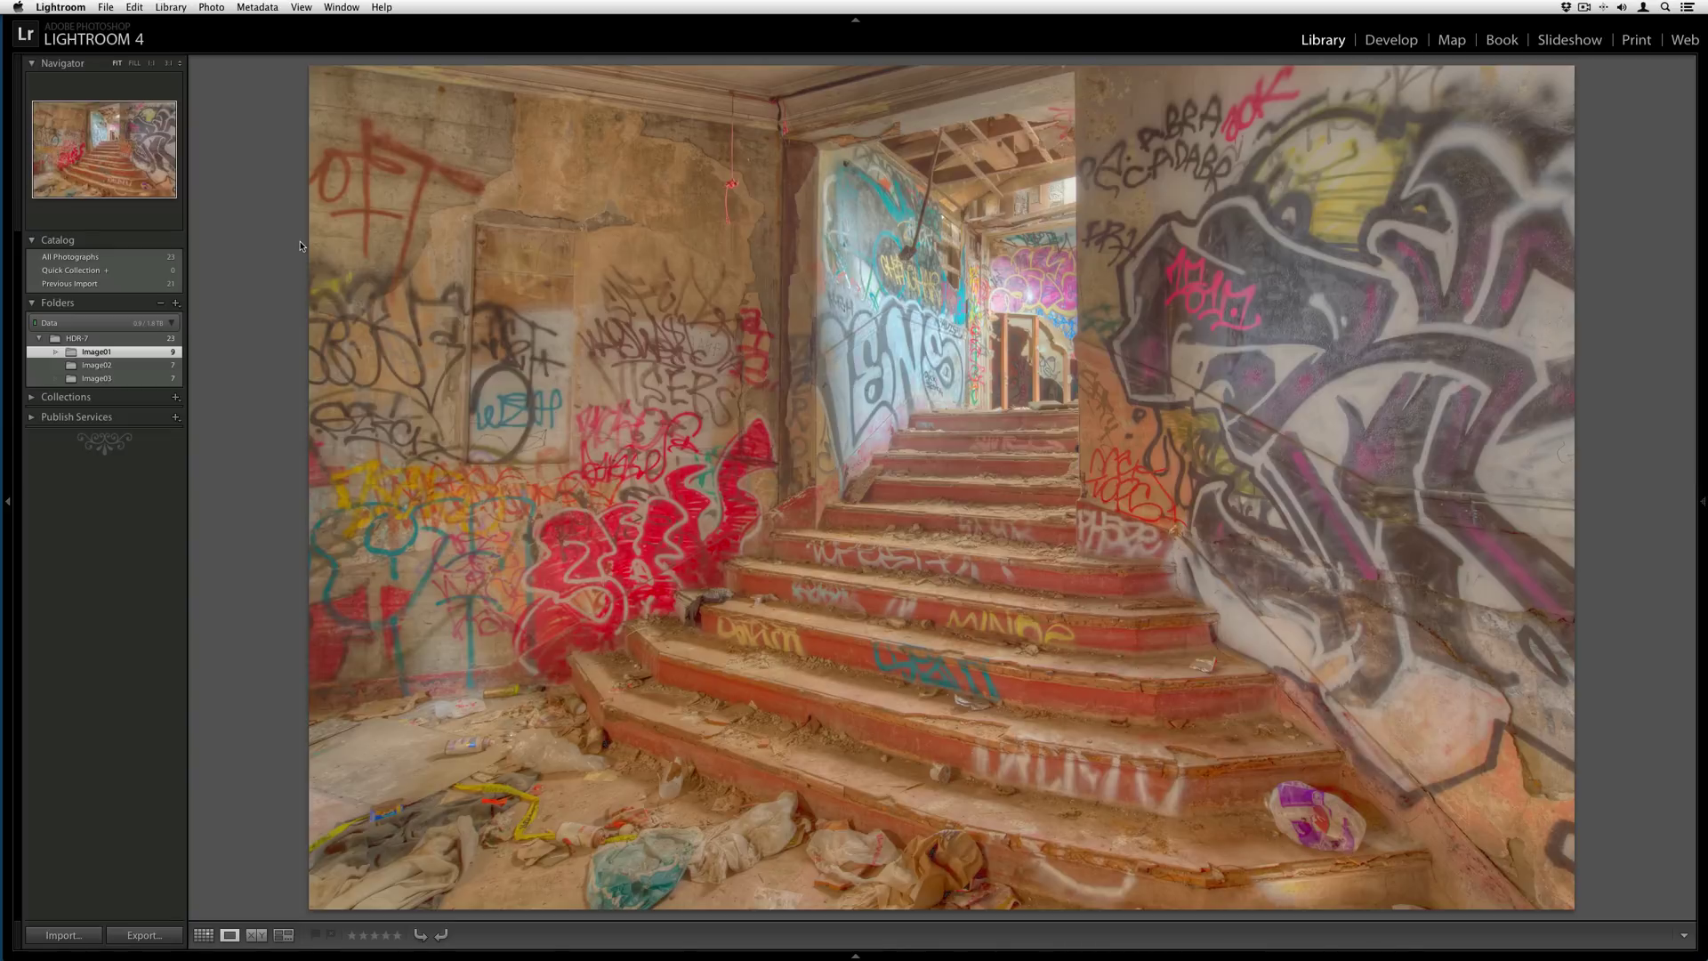
key("Right")
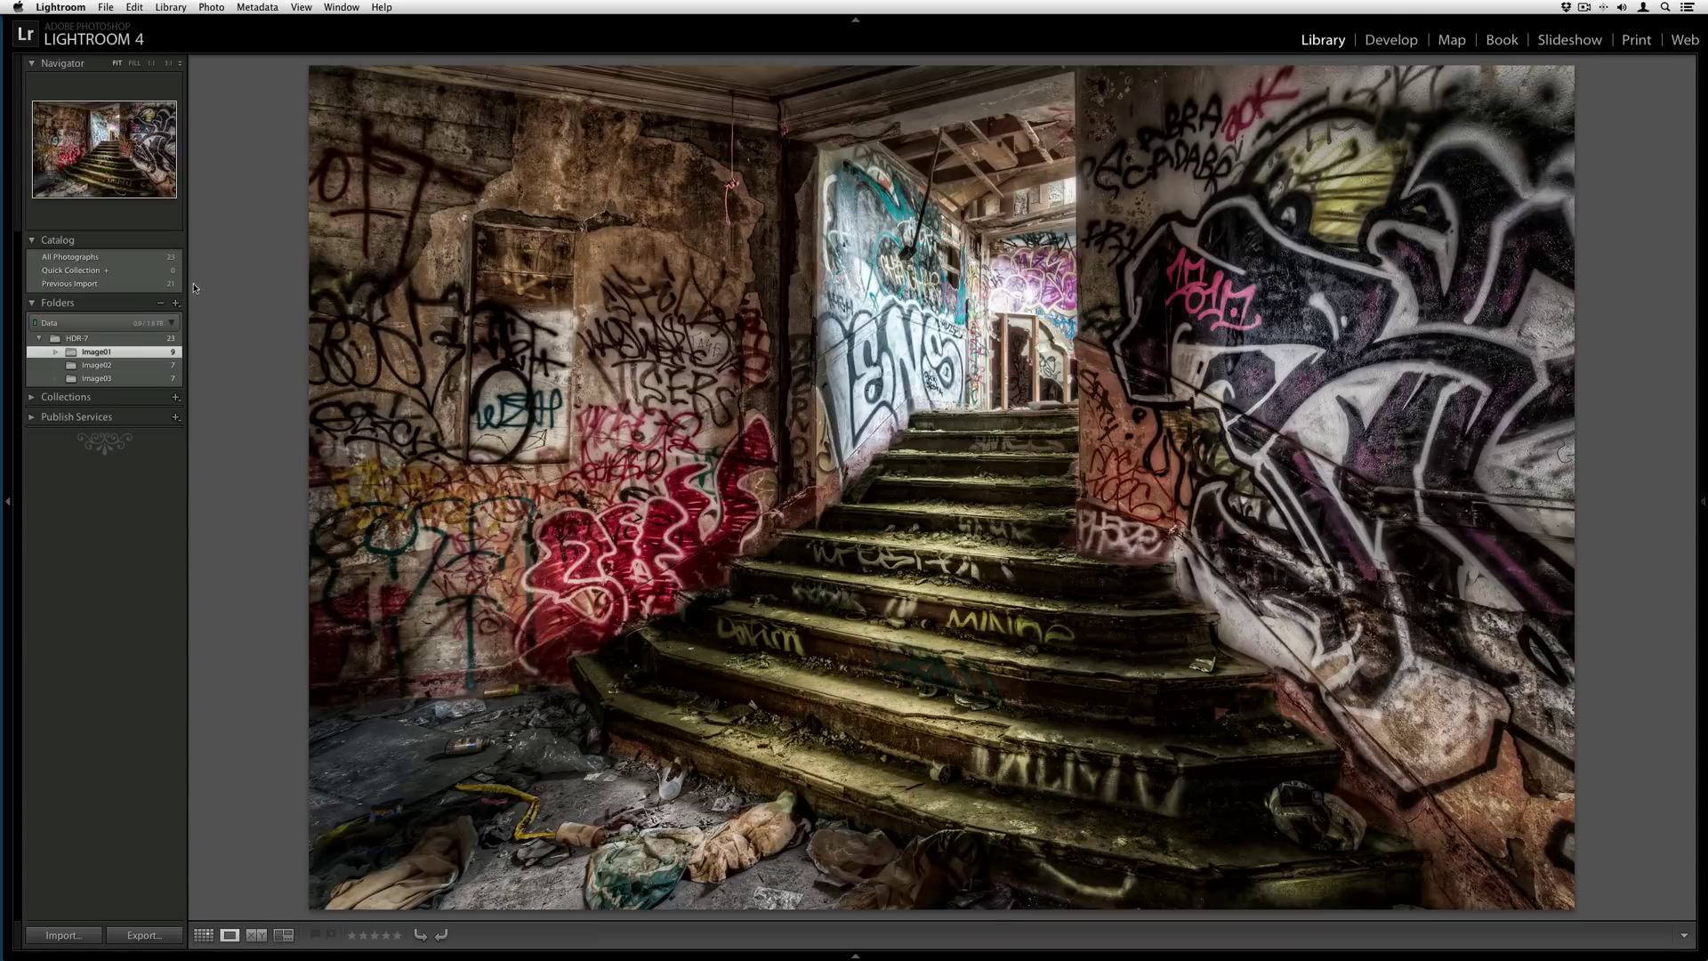
Step: Open the Image02 folder and review its garage exposures as thumbnails and at full view
mouse_move(174, 366)
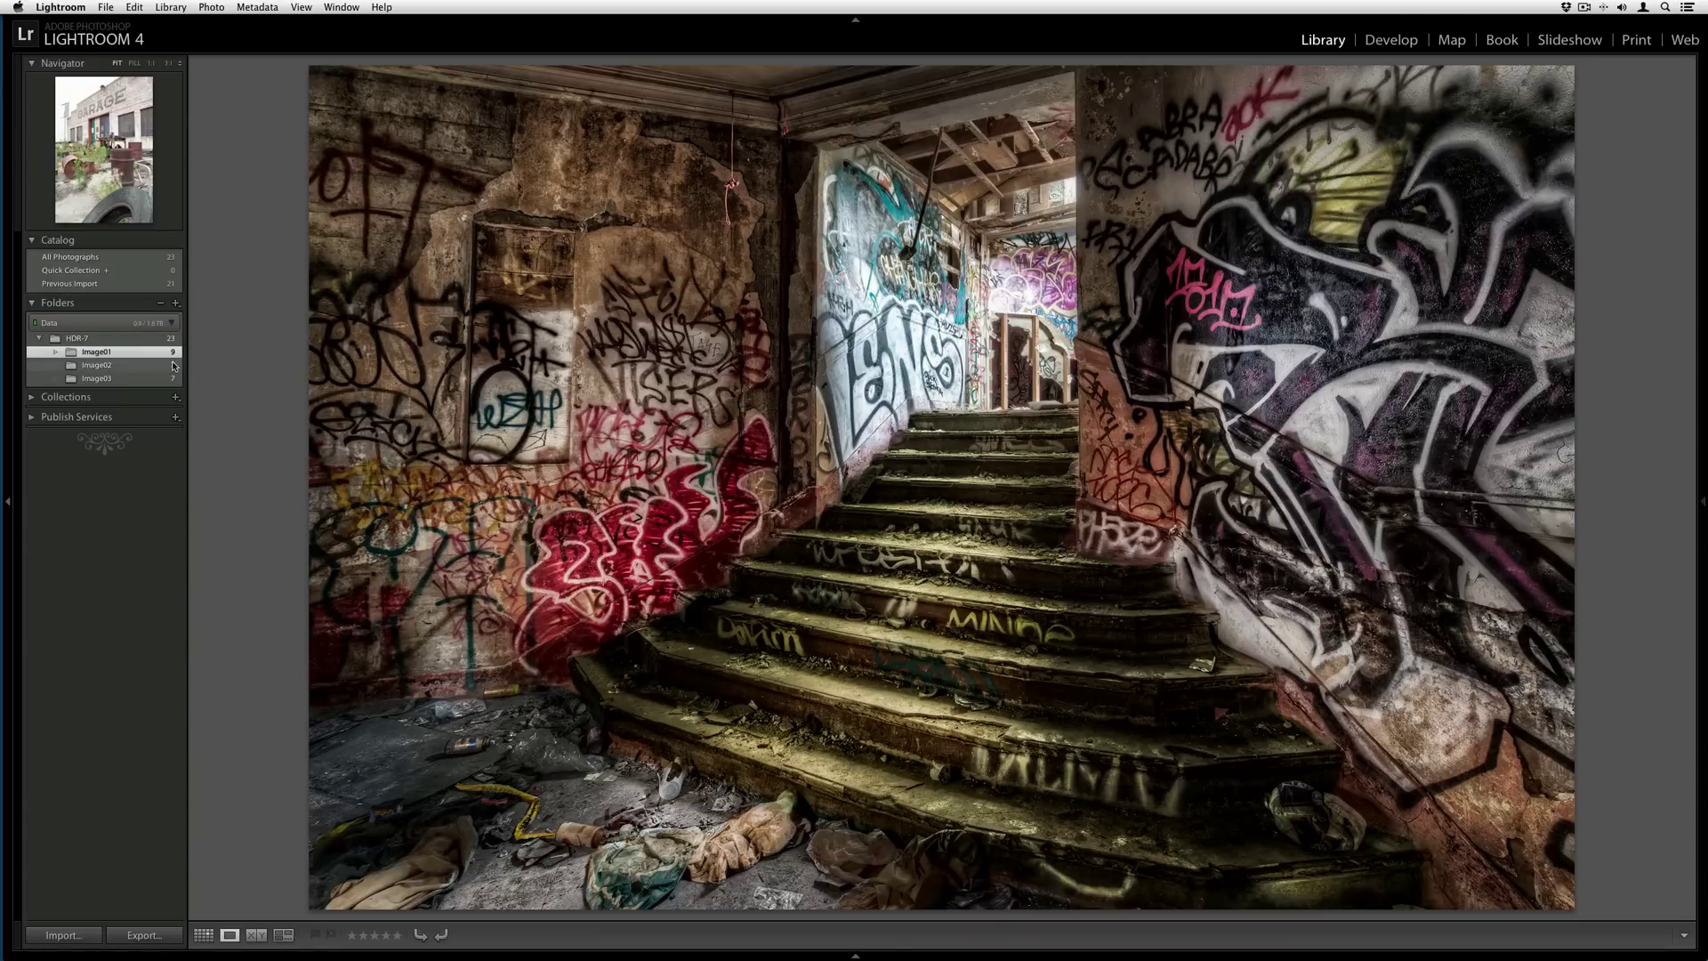
left_click(174, 366)
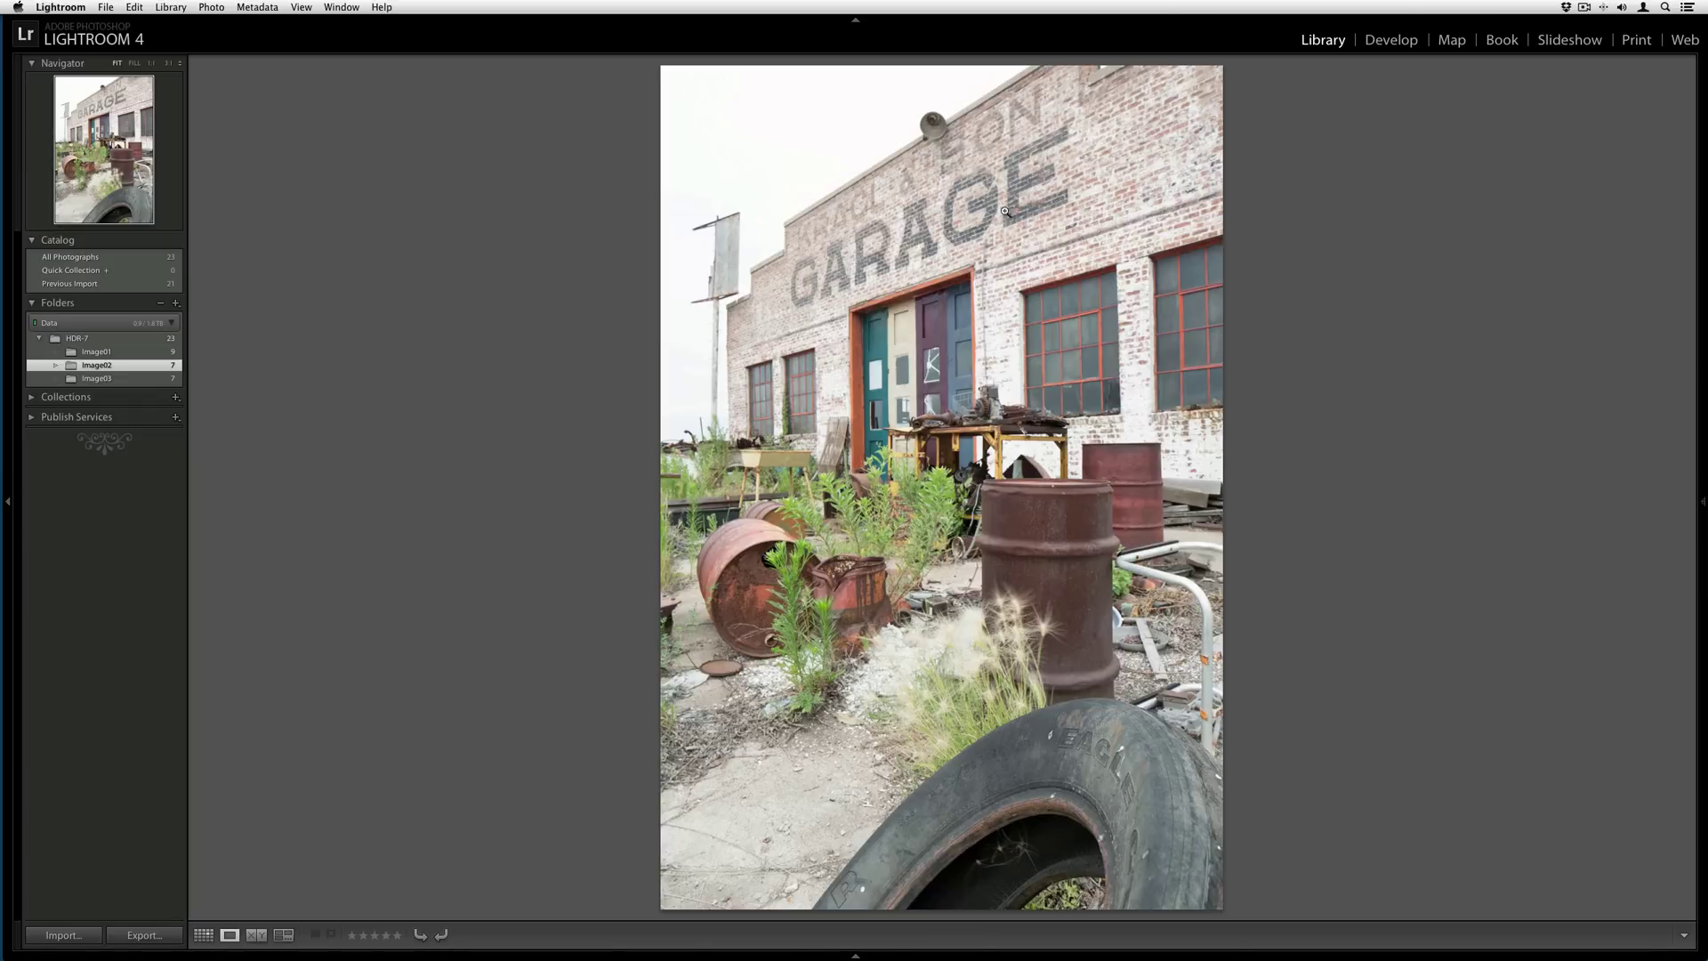
key("g")
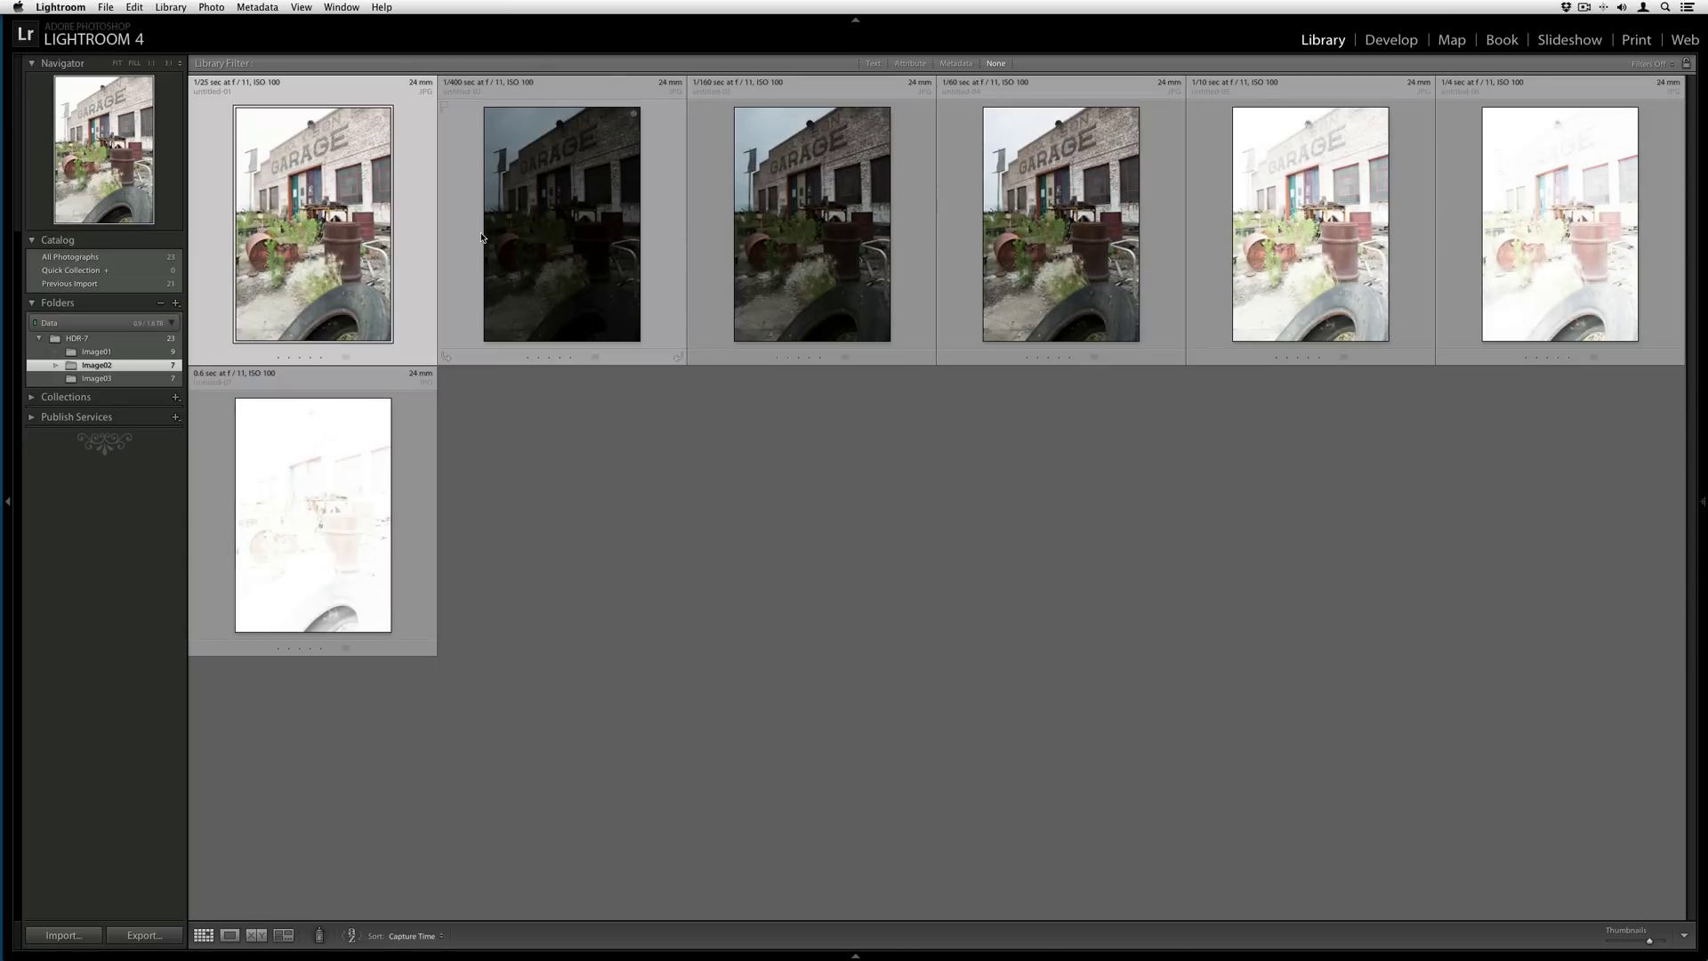
key("e")
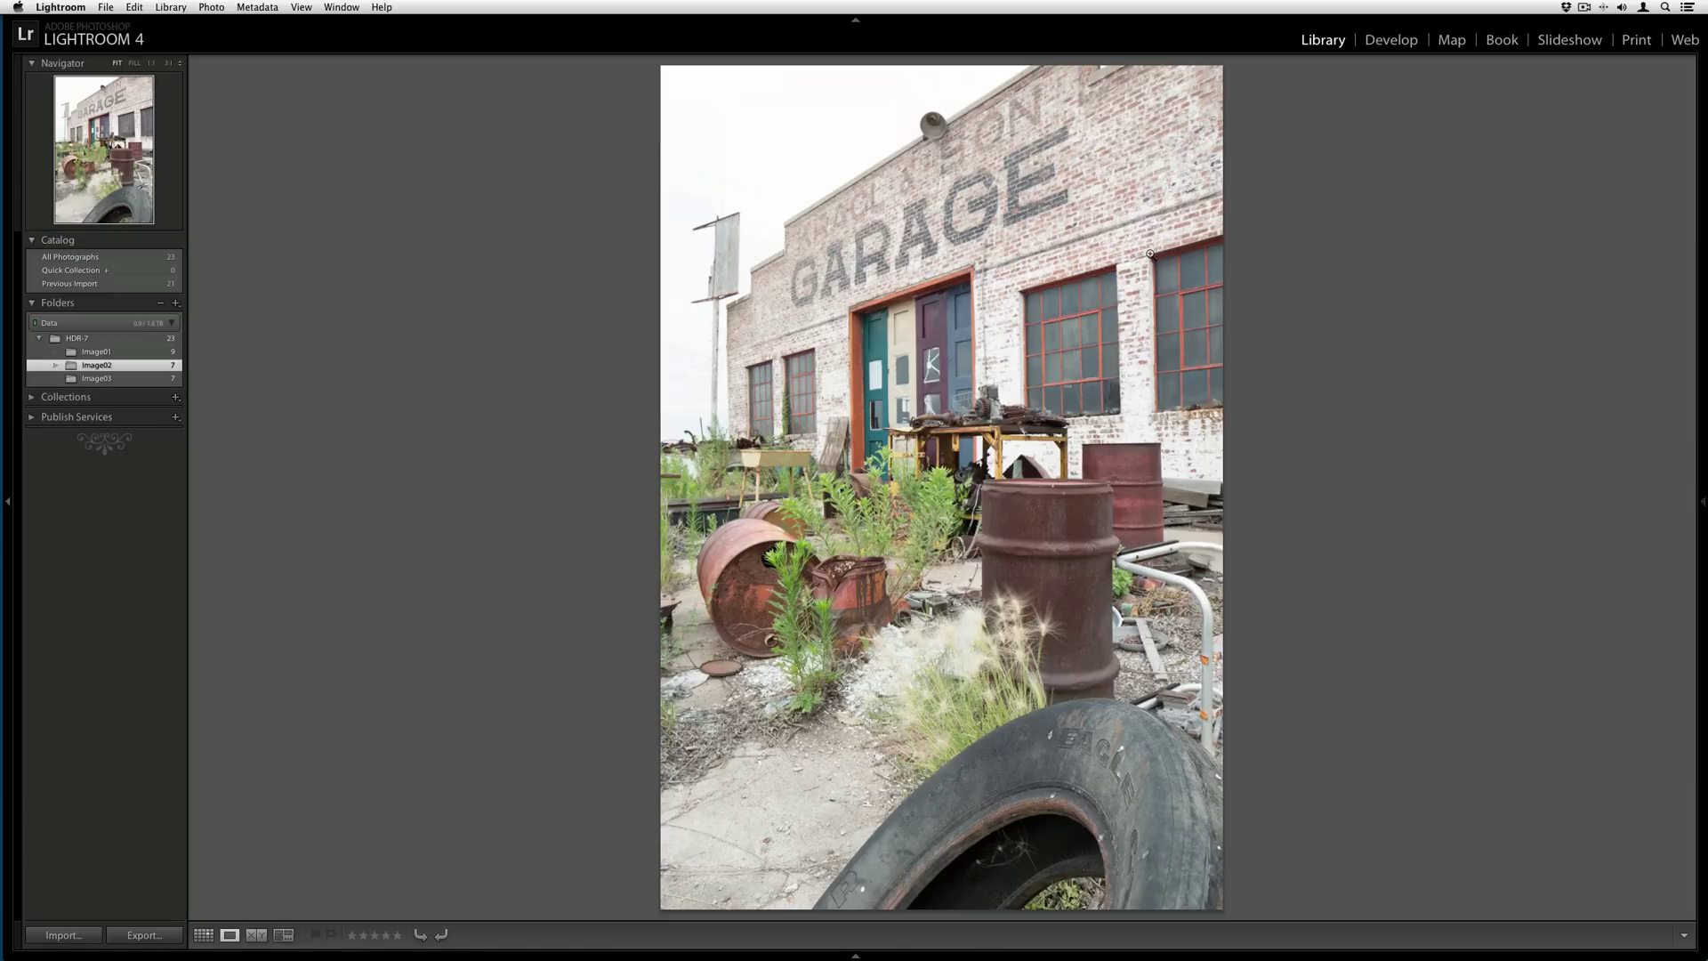
key("Right")
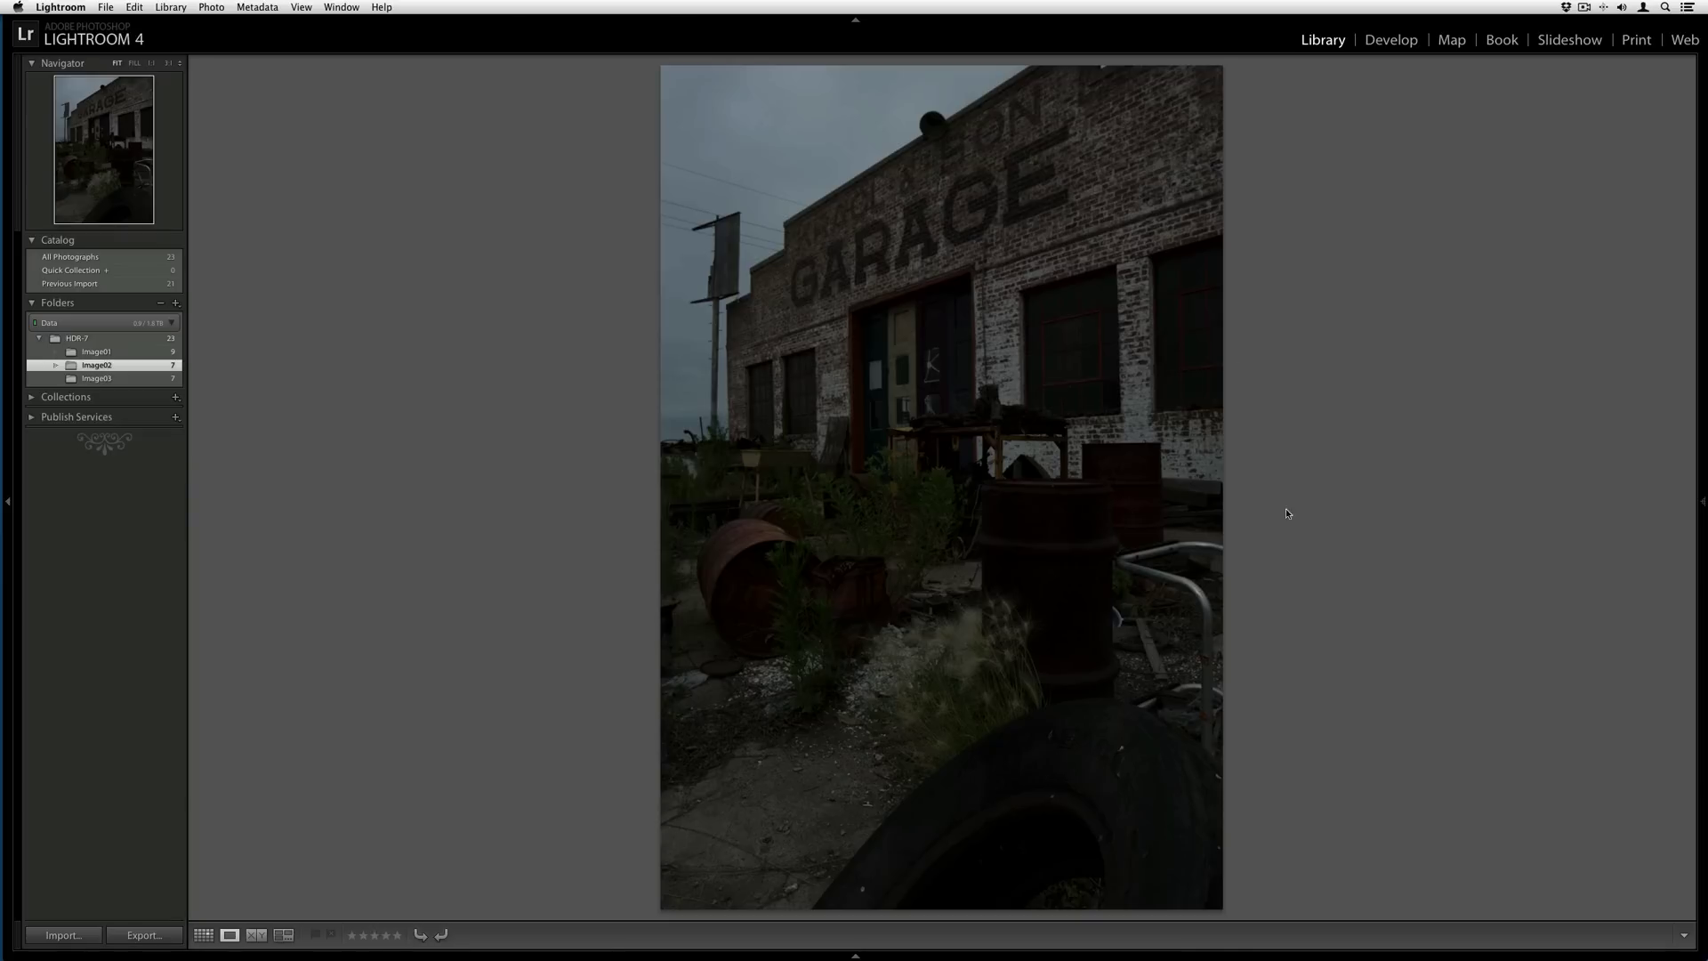
key("g")
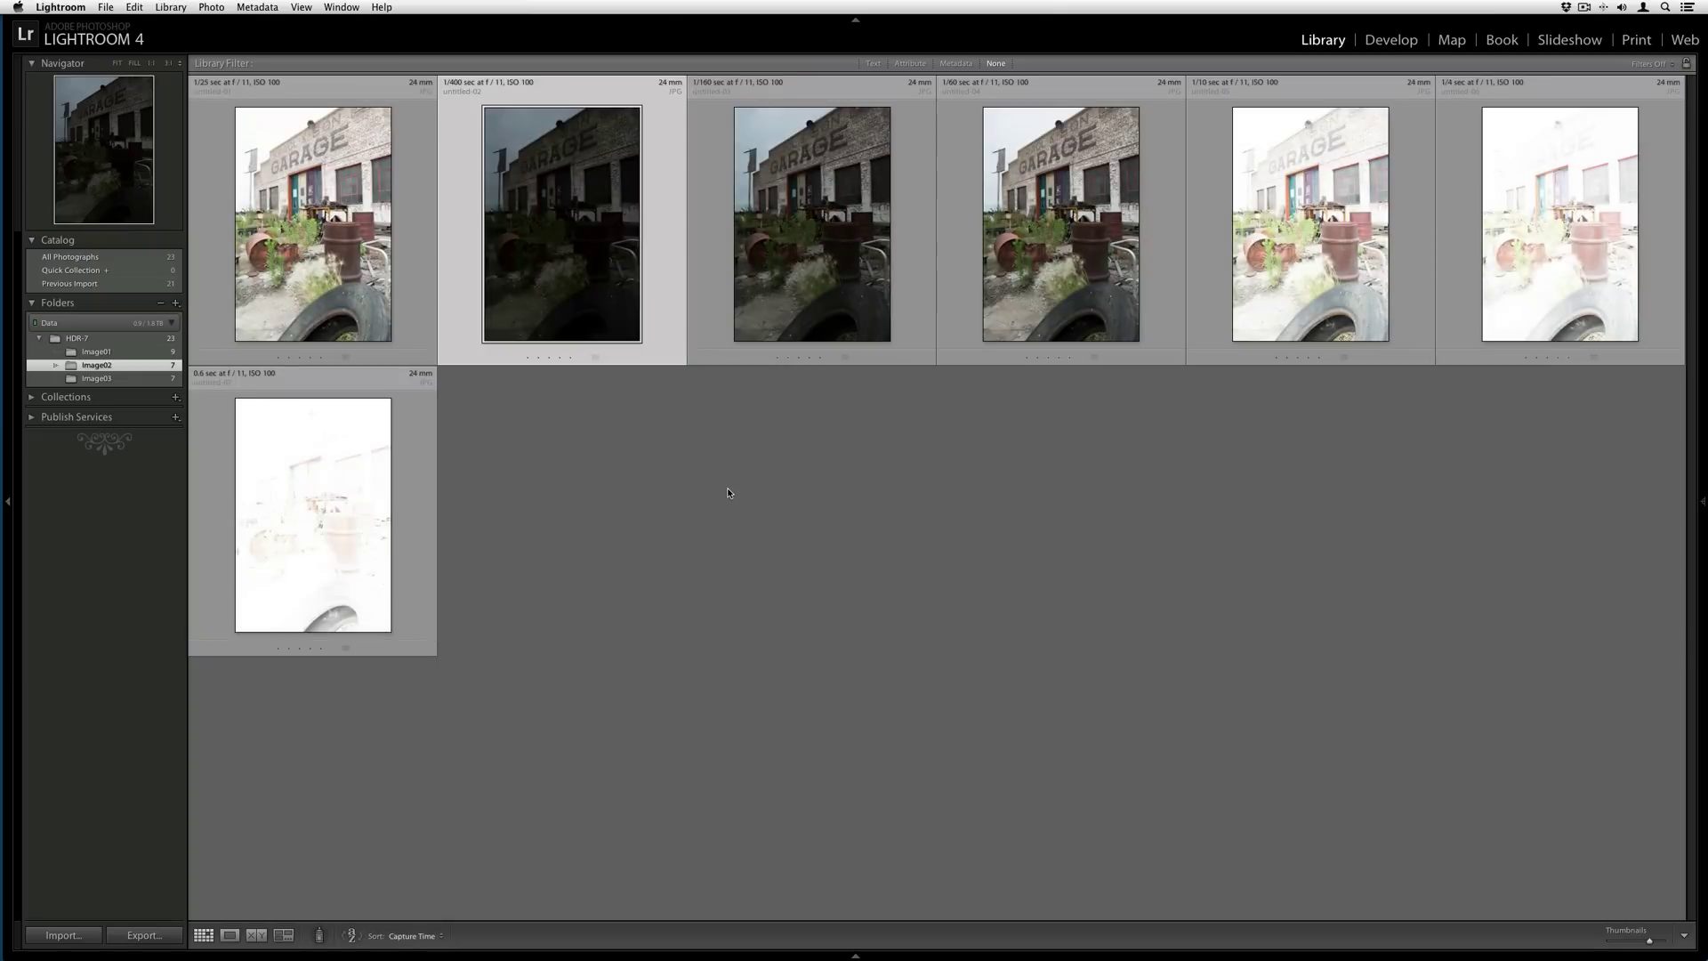
Step: Export all seven garage exposures to Photomatix Pro with automatic re-import and TIFF 16-bit output
left_click(398, 303)
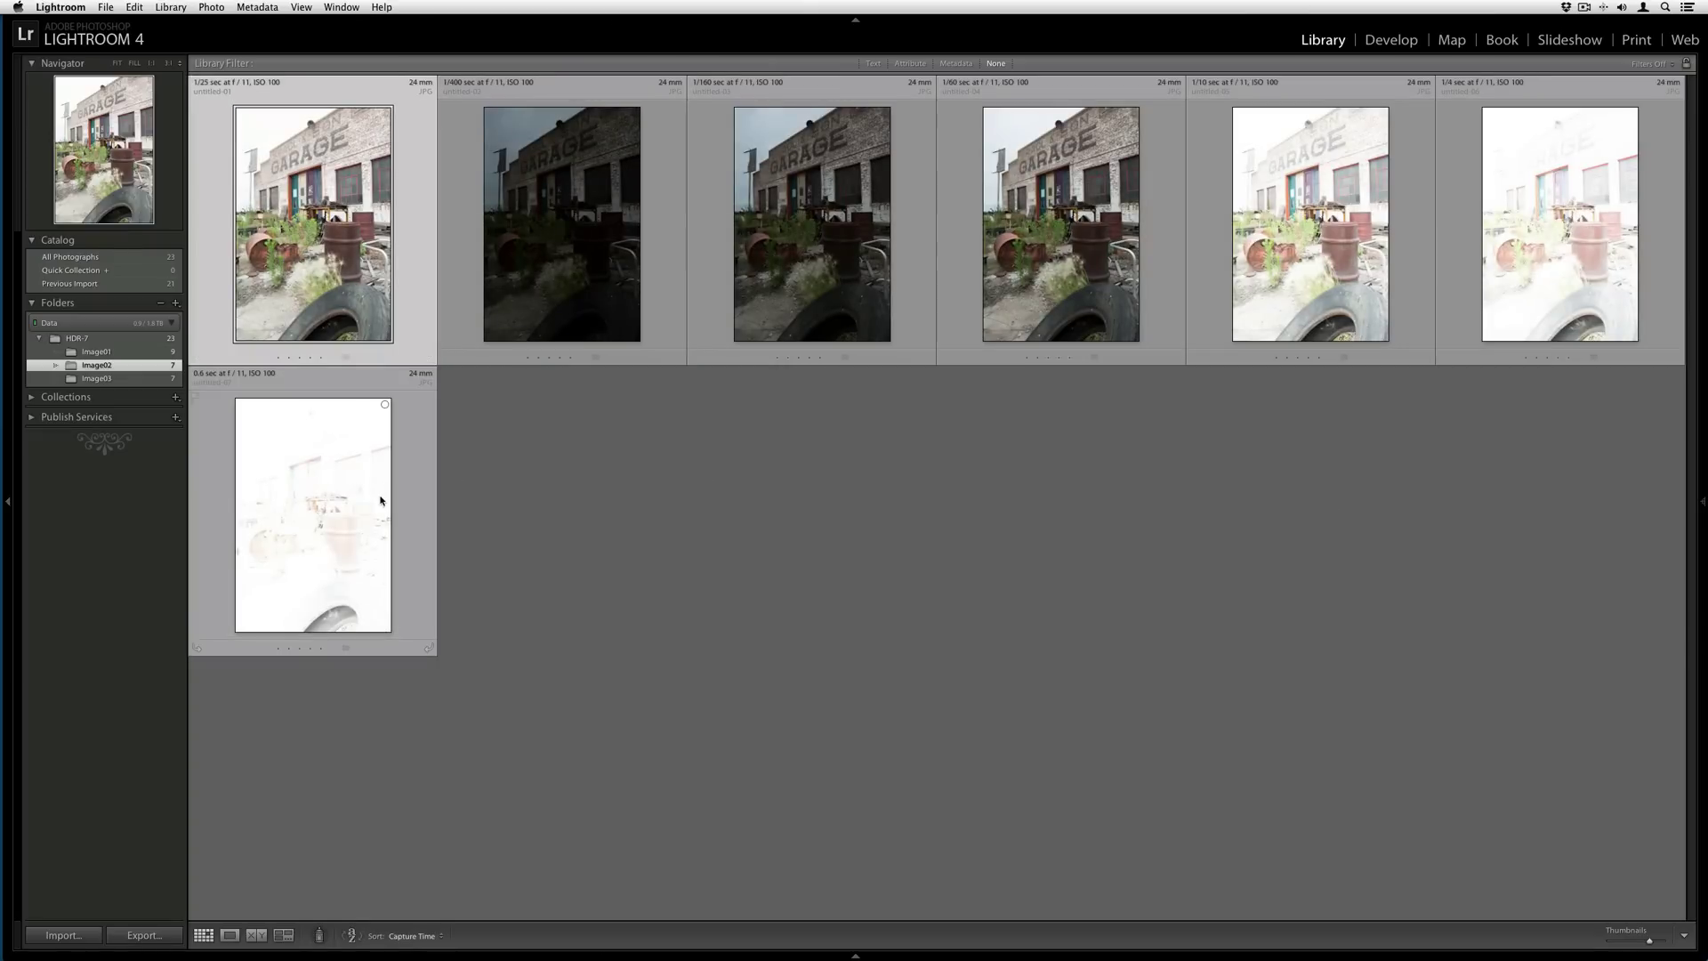
key("super+a")
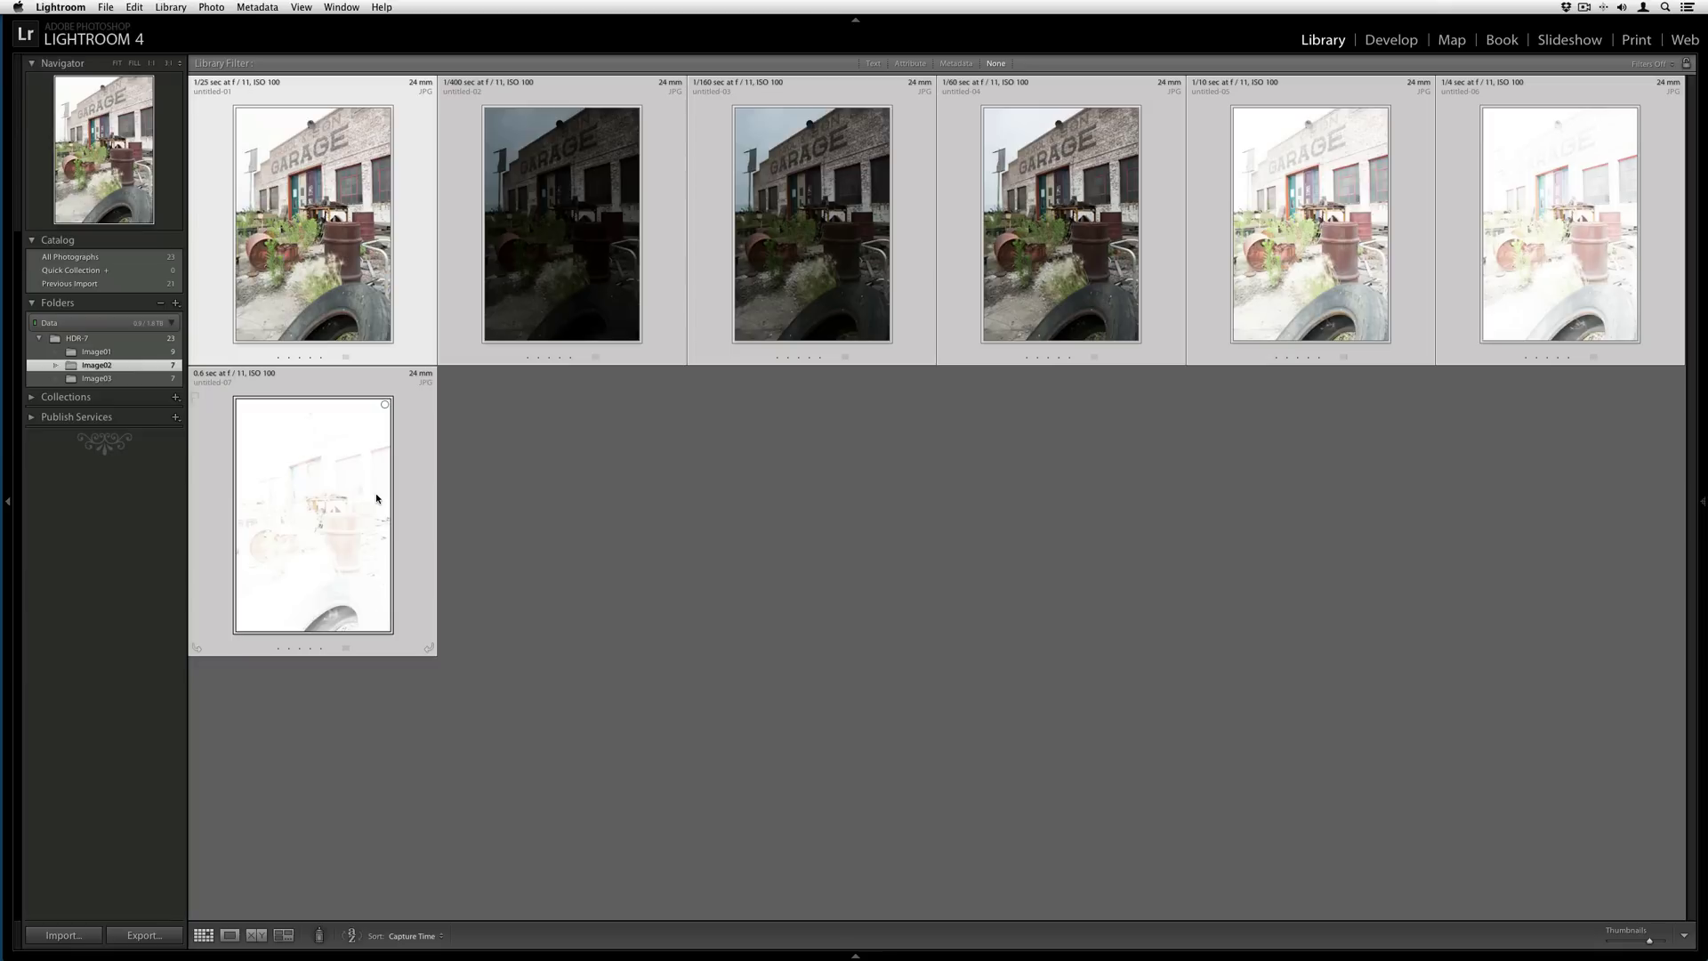
left_click(107, 7)
mouse_move(214, 267)
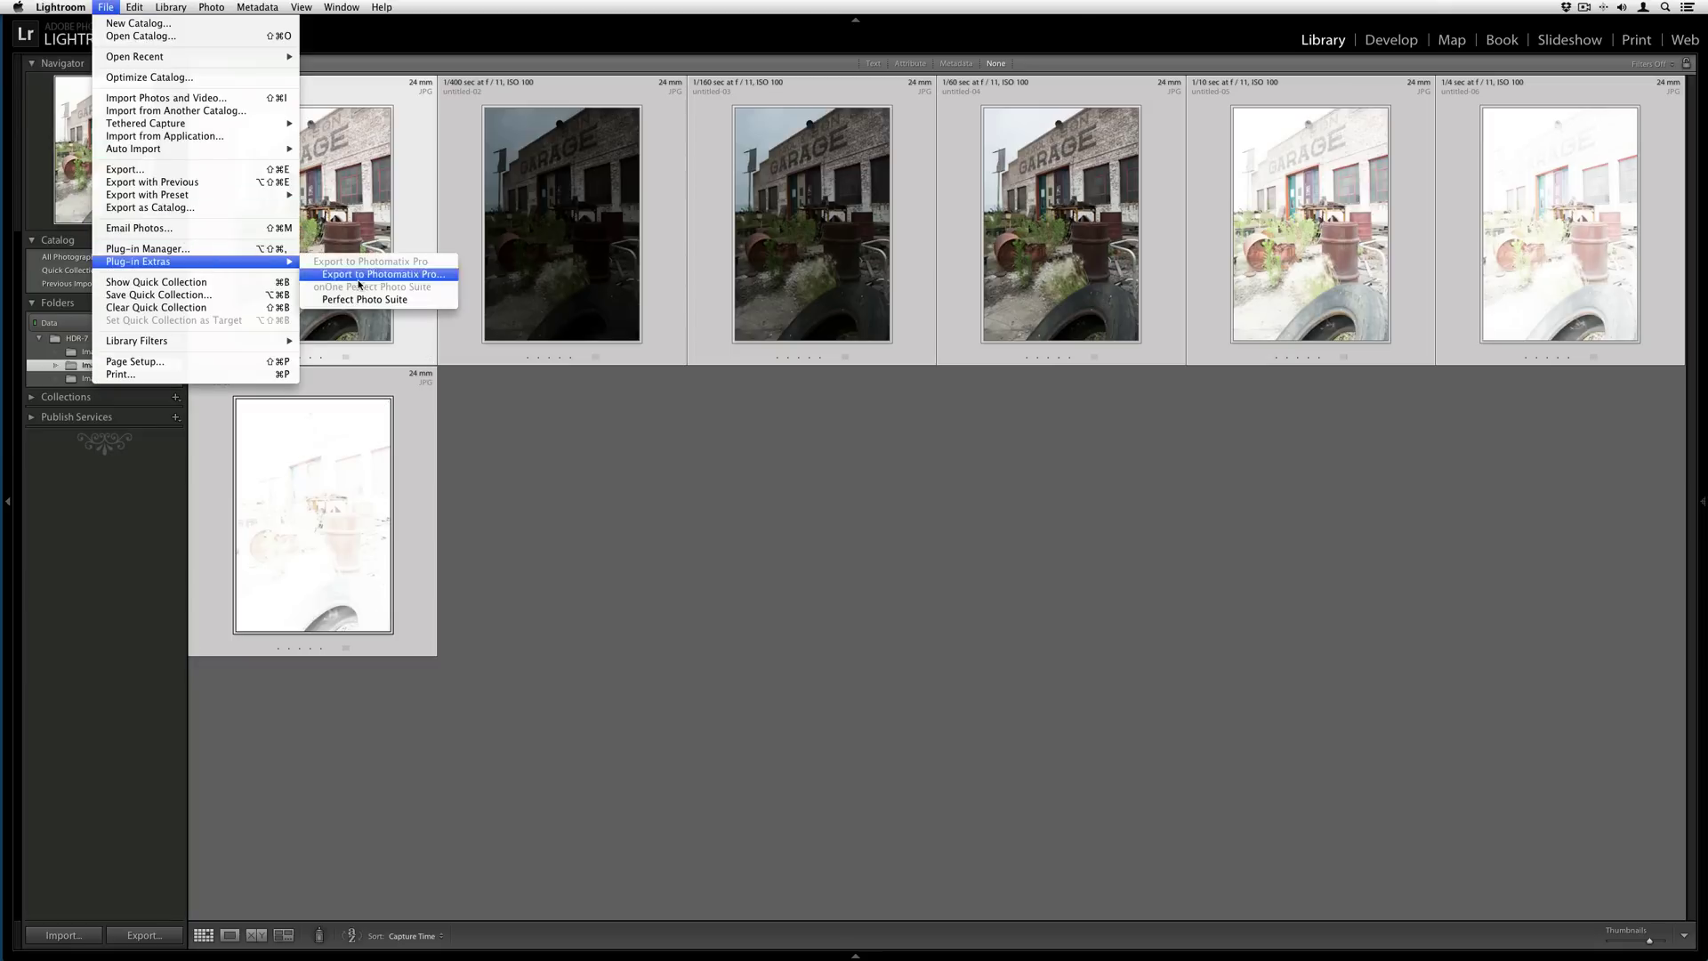
left_click(358, 275)
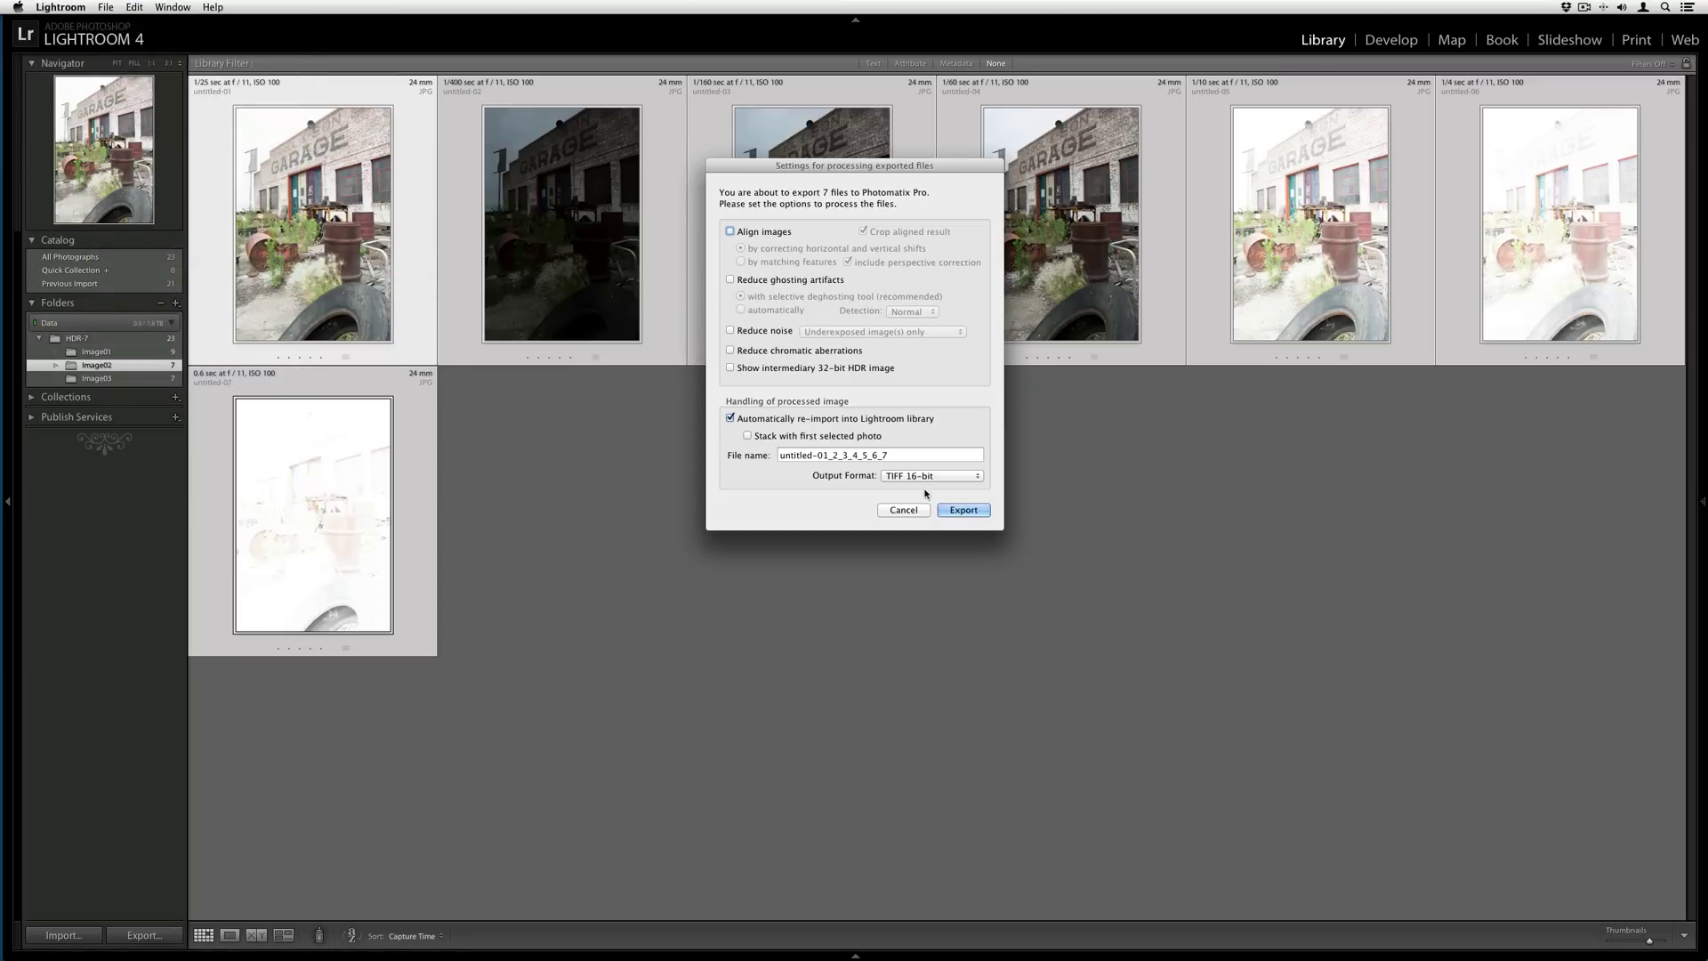
left_click(950, 509)
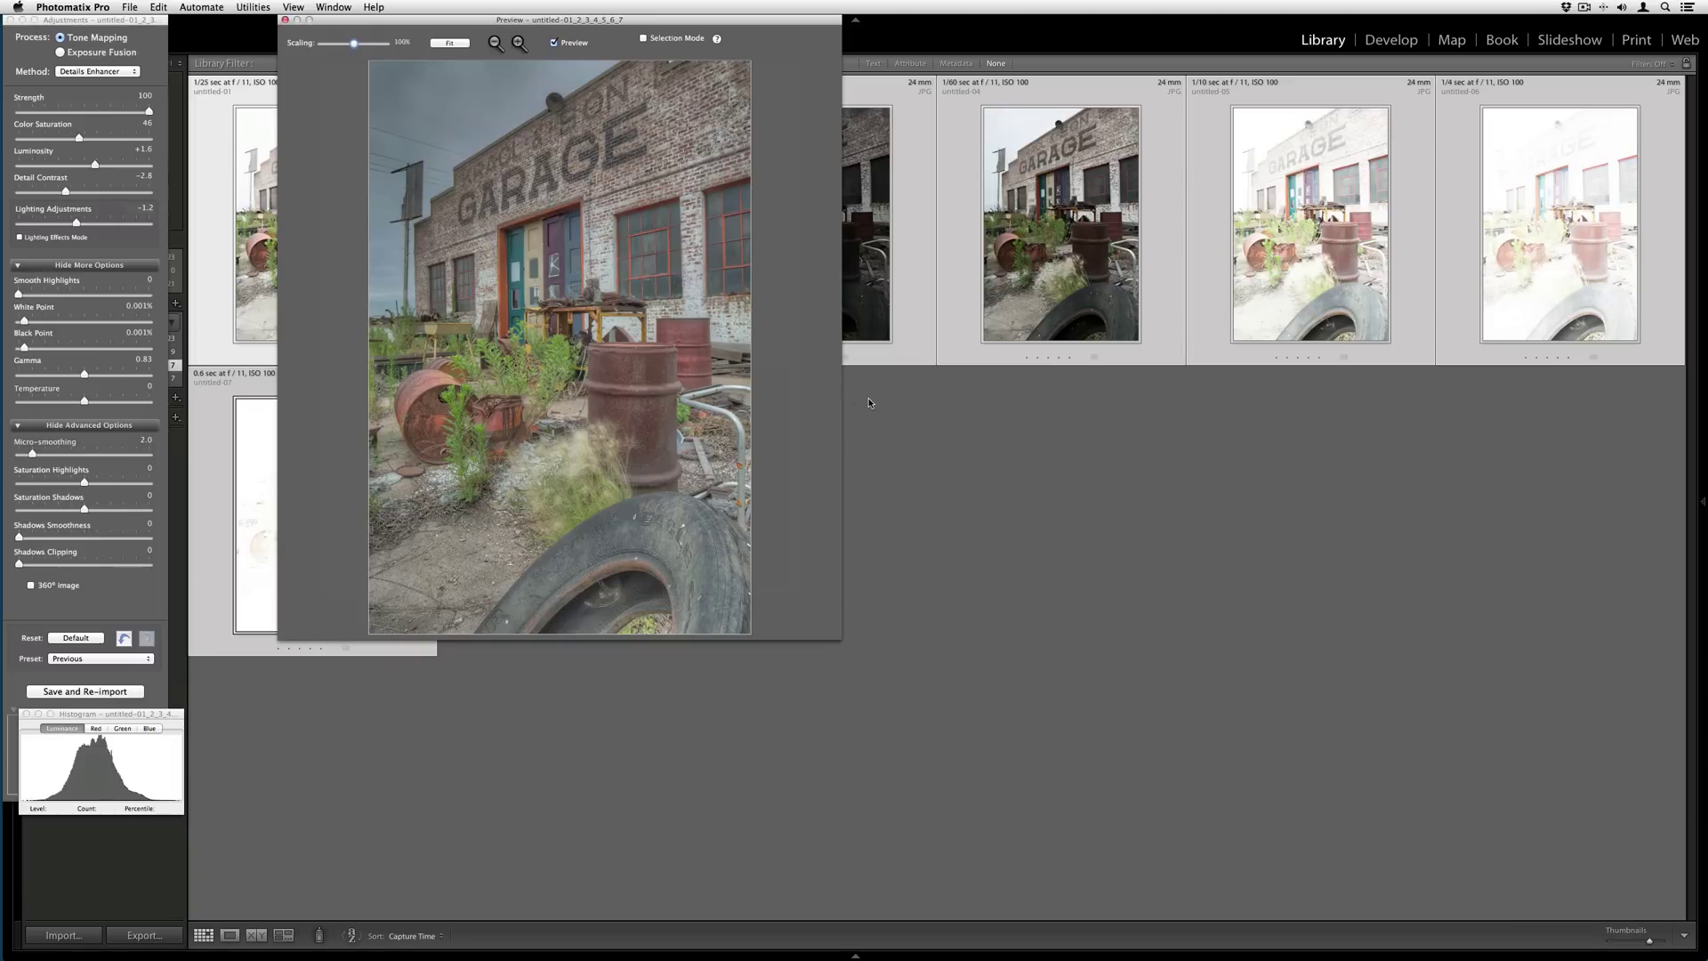
Step: Fit the preview to the screen, move it clear of the adjustments, and set Luminosity to +3.4 and Gamma to 0.78
left_click(450, 42)
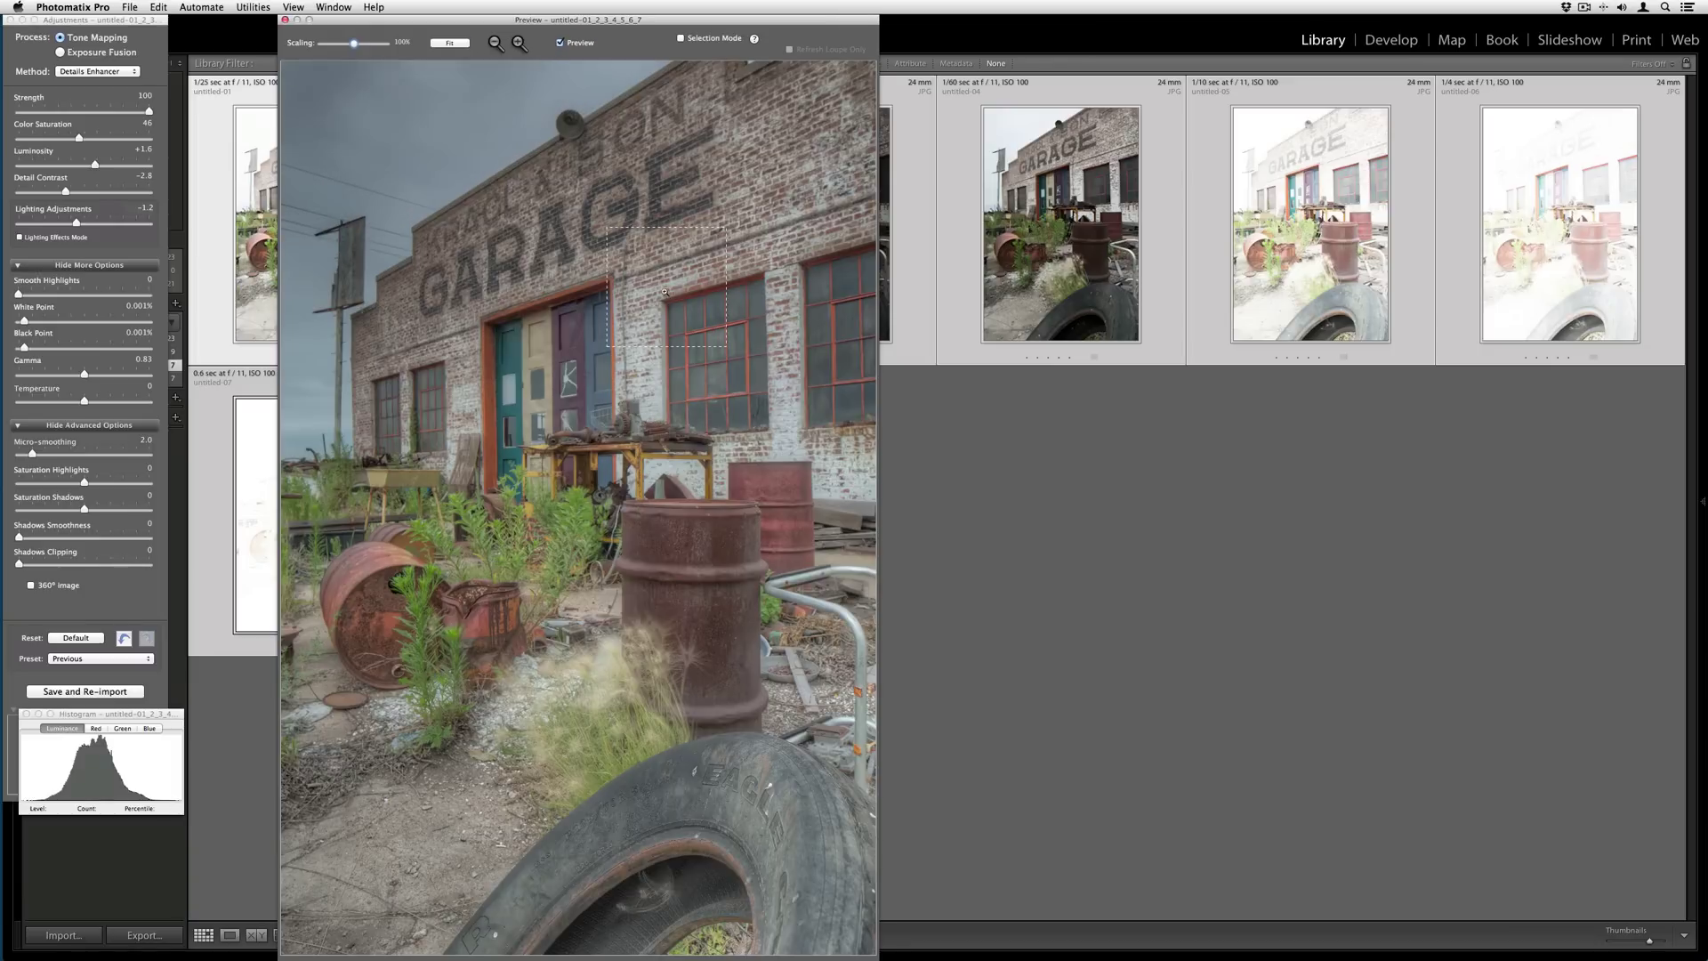
left_click_drag(694, 18, 899, 3)
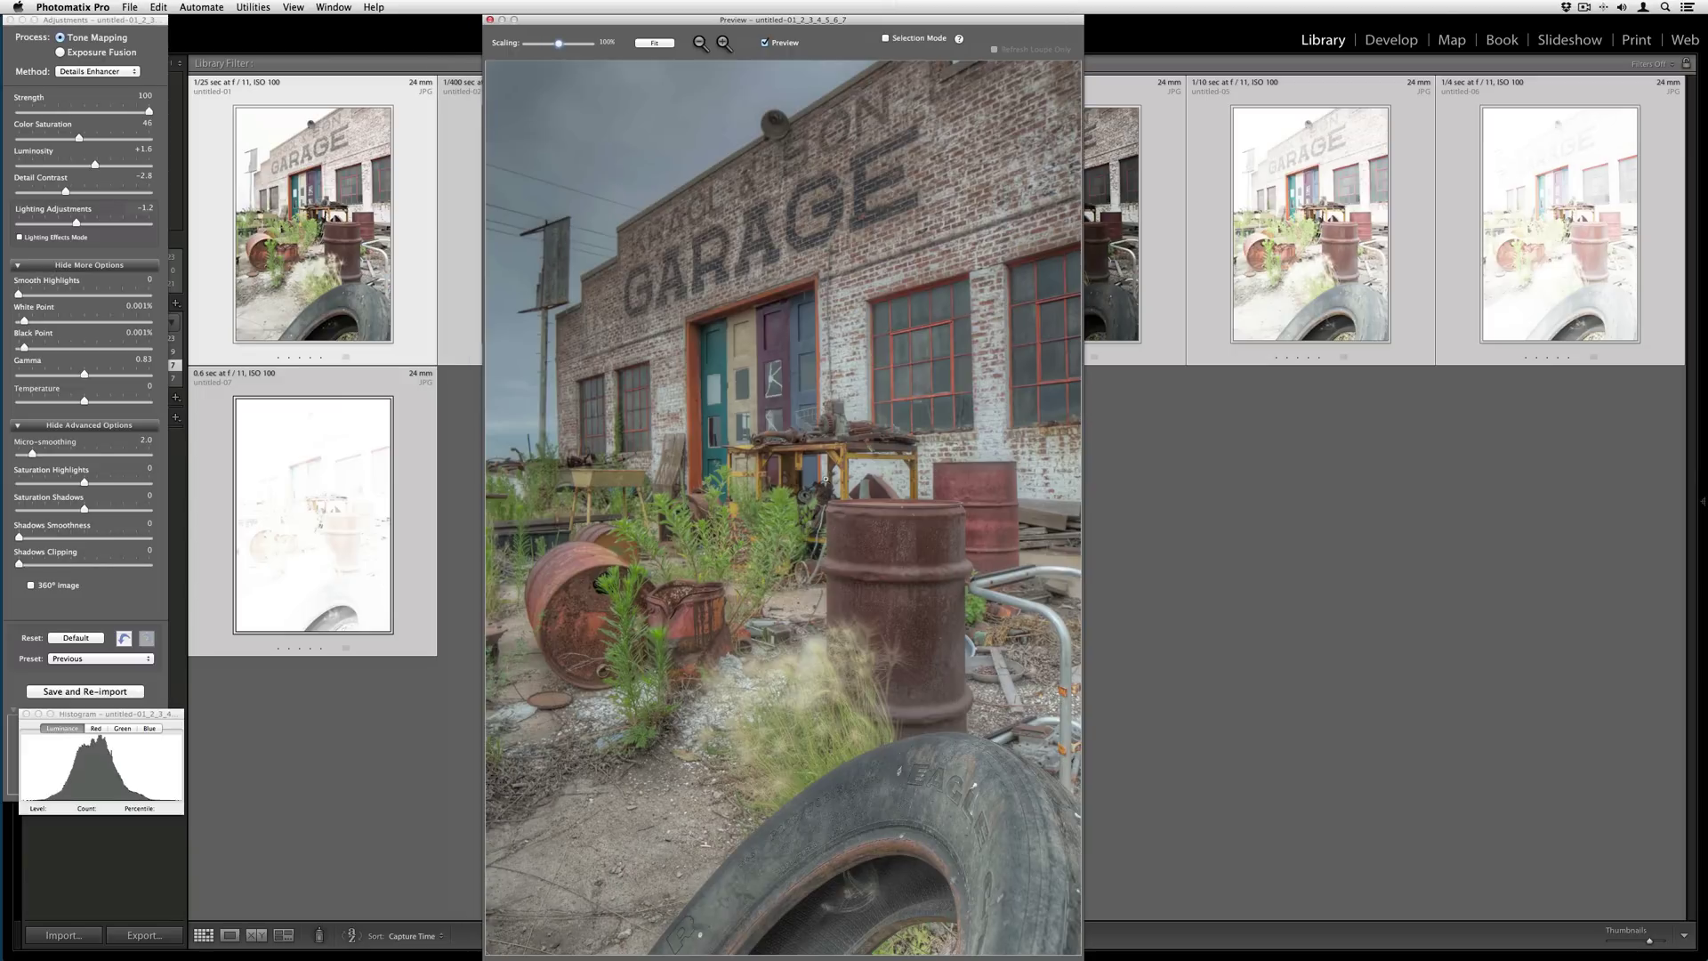
left_click_drag(95, 164, 104, 169)
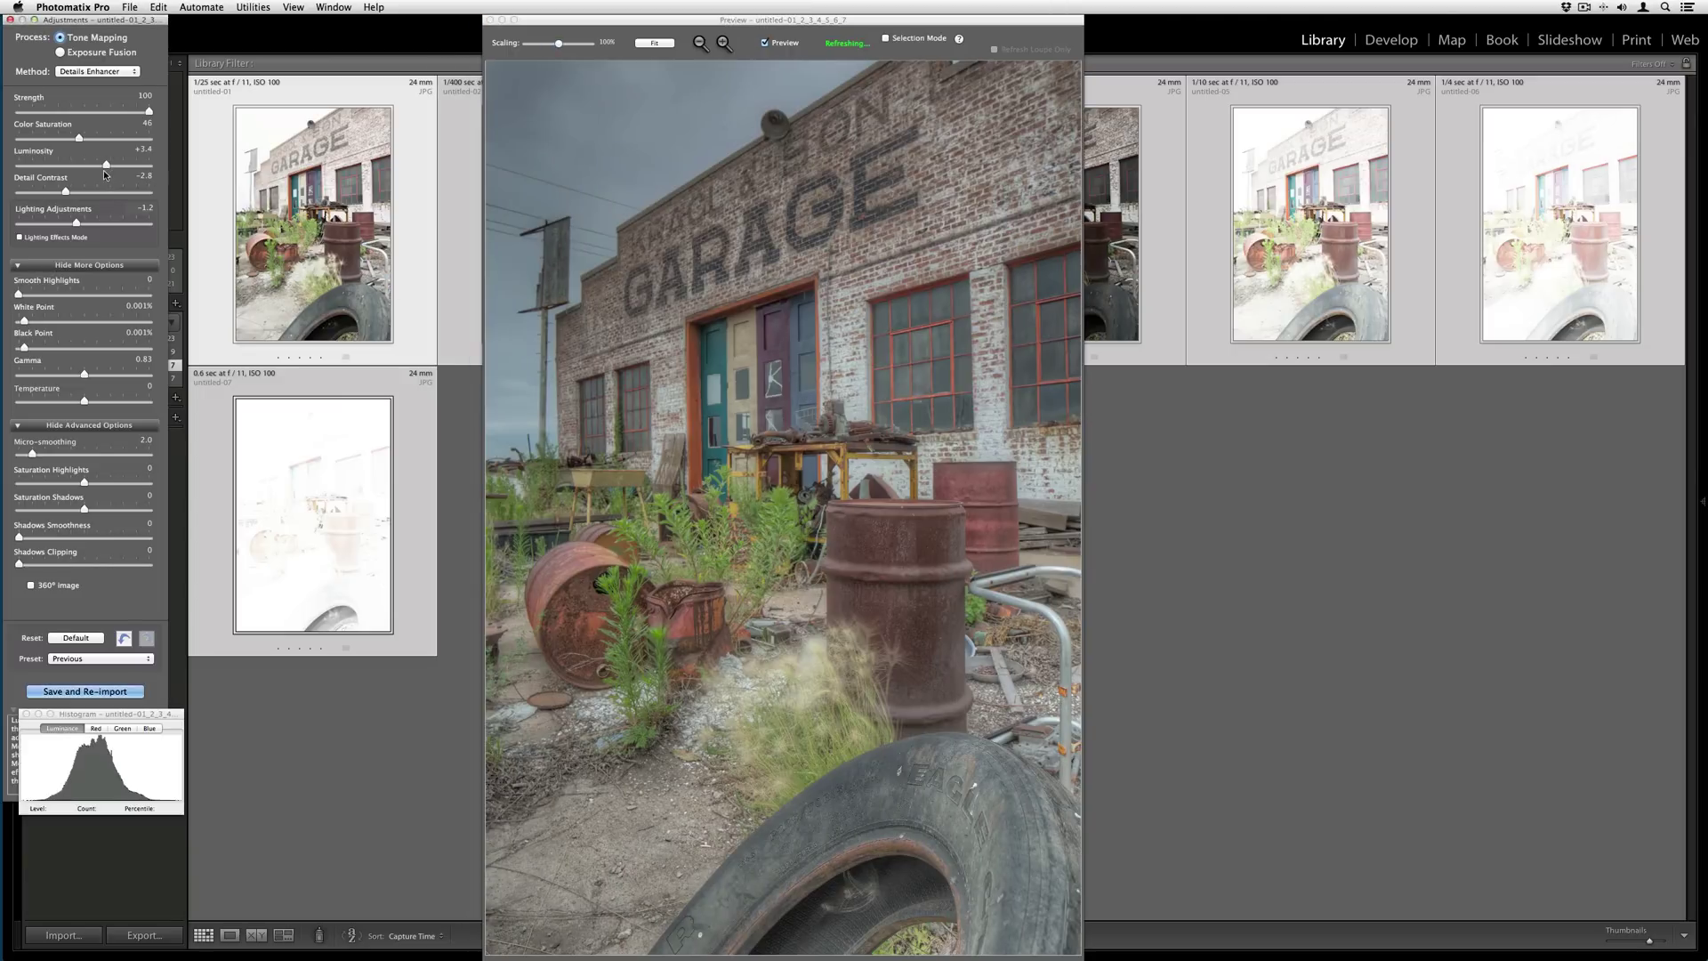
left_click_drag(83, 375, 91, 377)
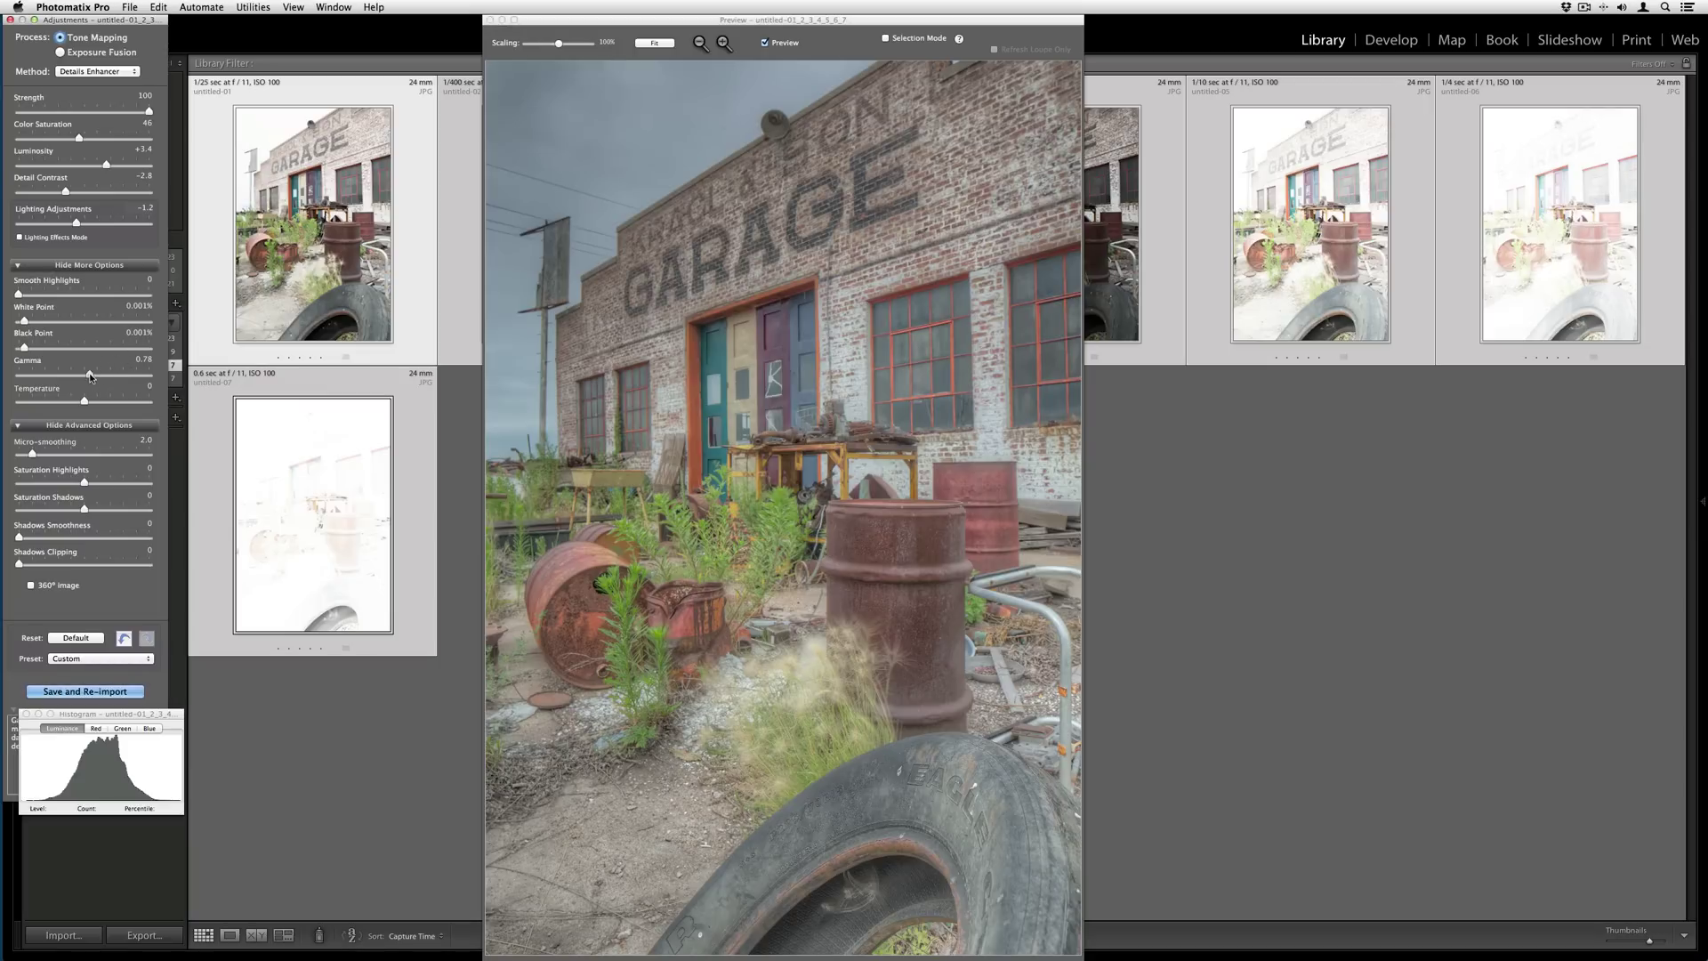
Step: Set Gamma to 0.73, save the tone-mapped garage image and re-import it into Lightroom
left_click_drag(91, 376, 98, 381)
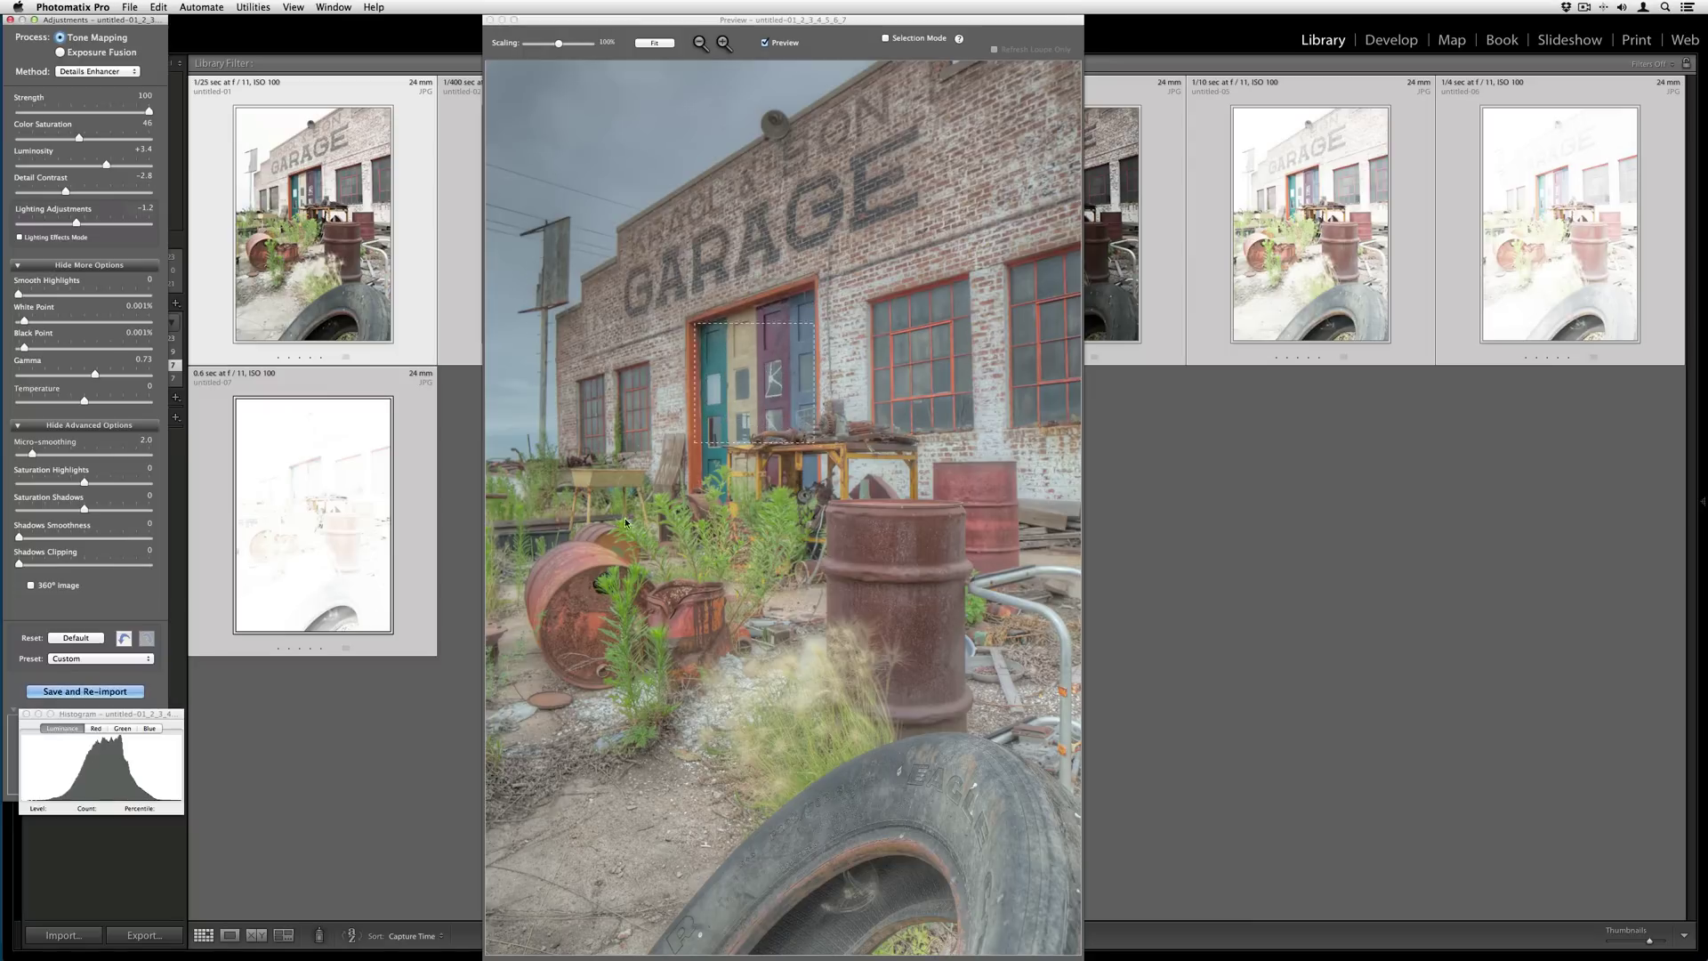
left_click(102, 691)
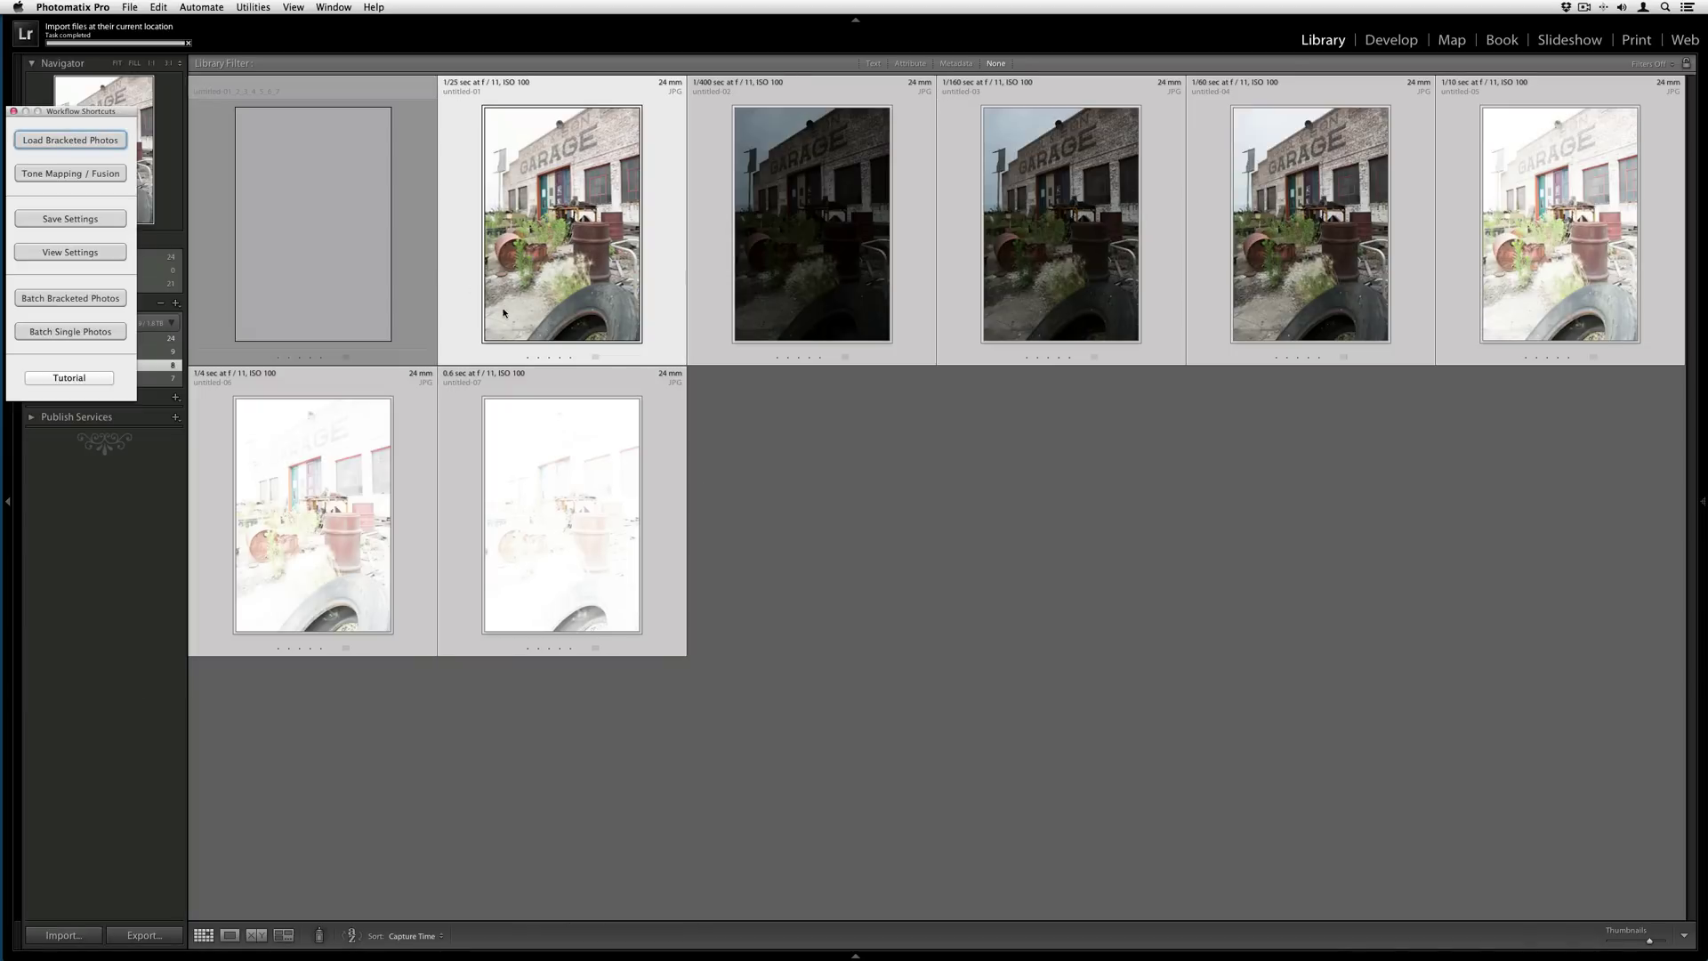
Step: Compare the tone-mapped garage image with the 1/25 sec exposure side by side, including the tire at 1:1
left_click(360, 289)
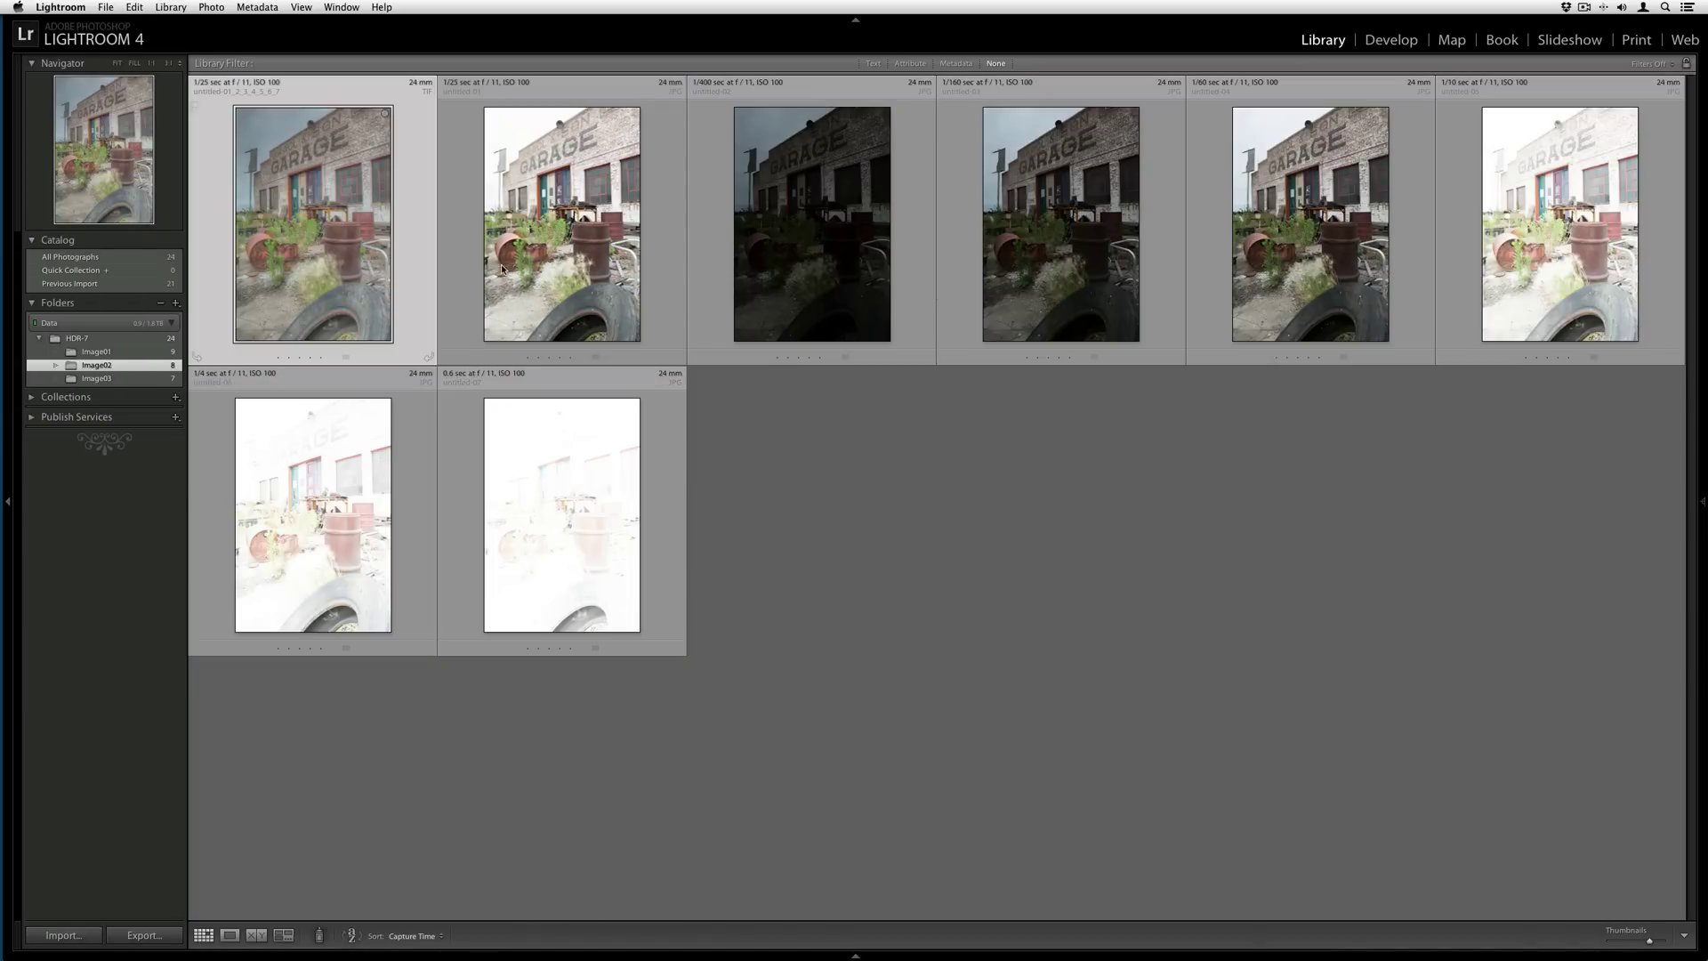
left_click(522, 272, "super")
key("c")
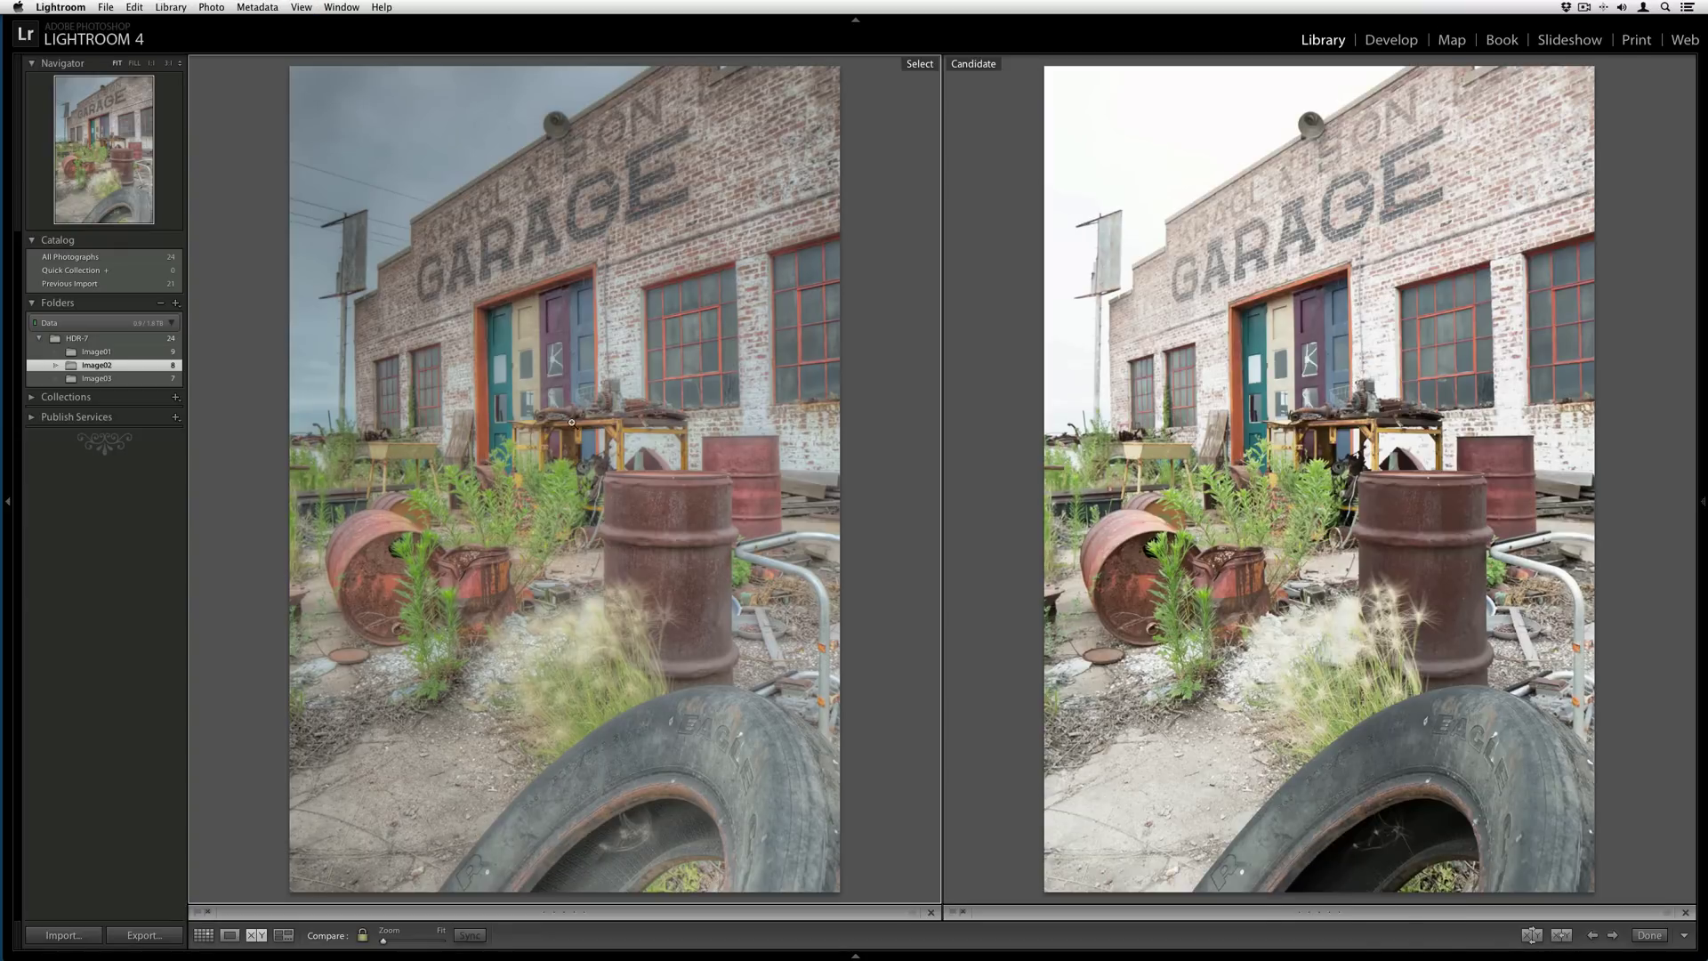
left_click(615, 700)
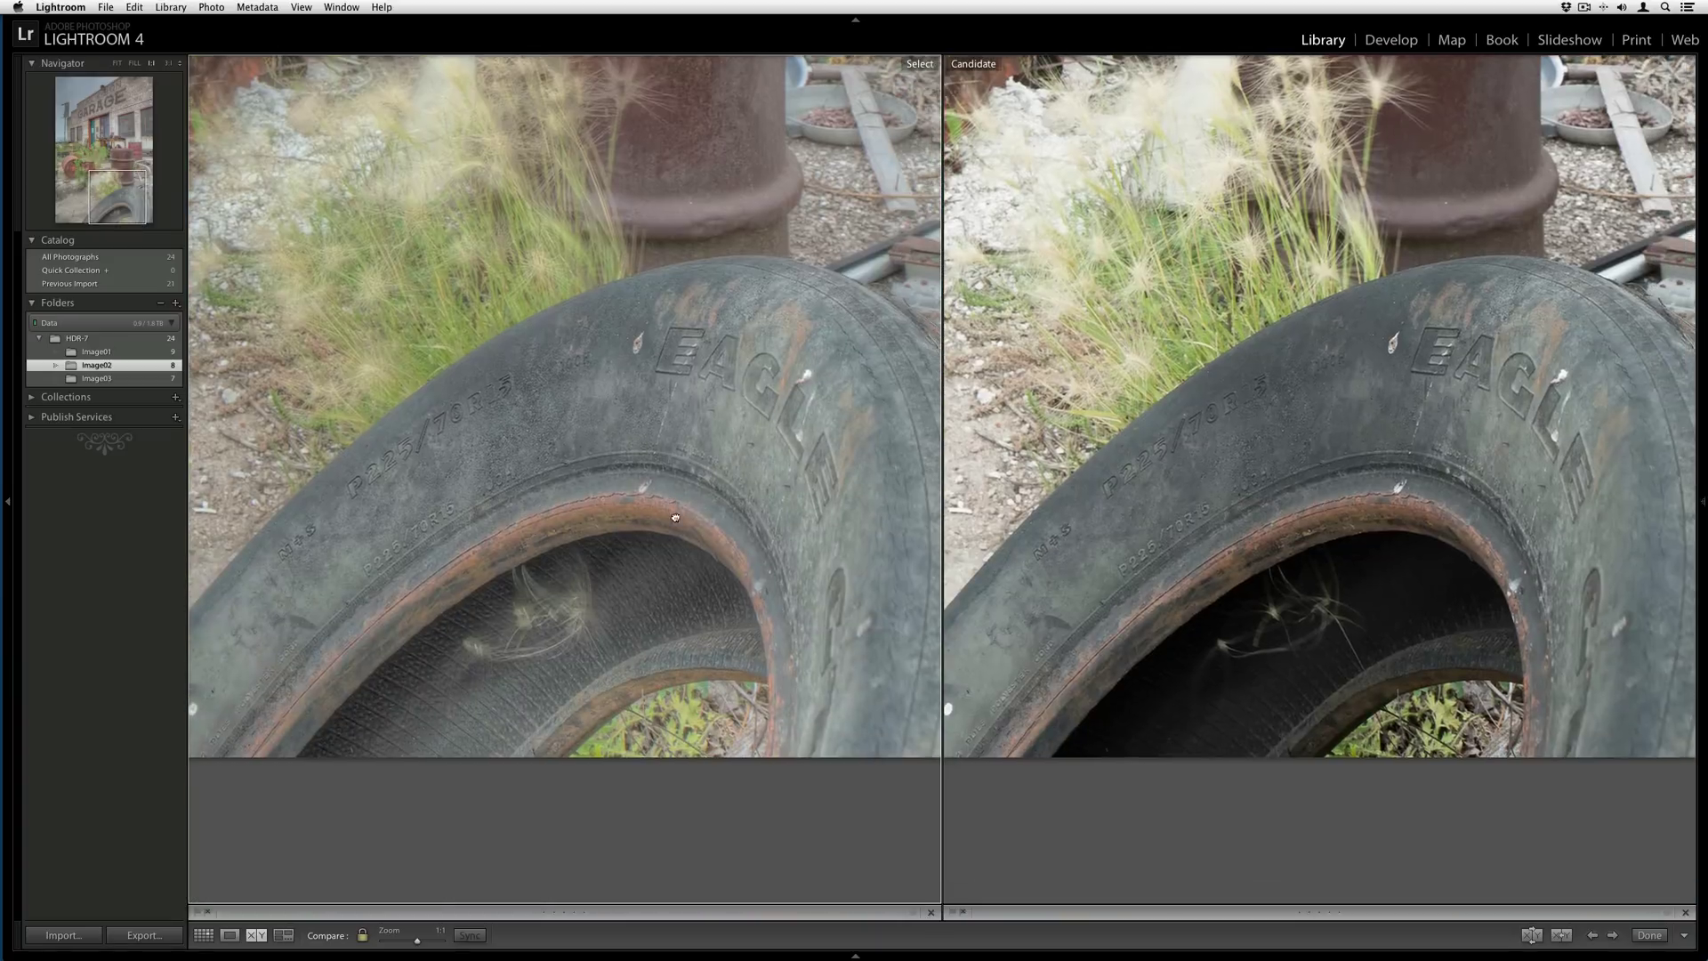
left_click_drag(675, 517, 671, 571)
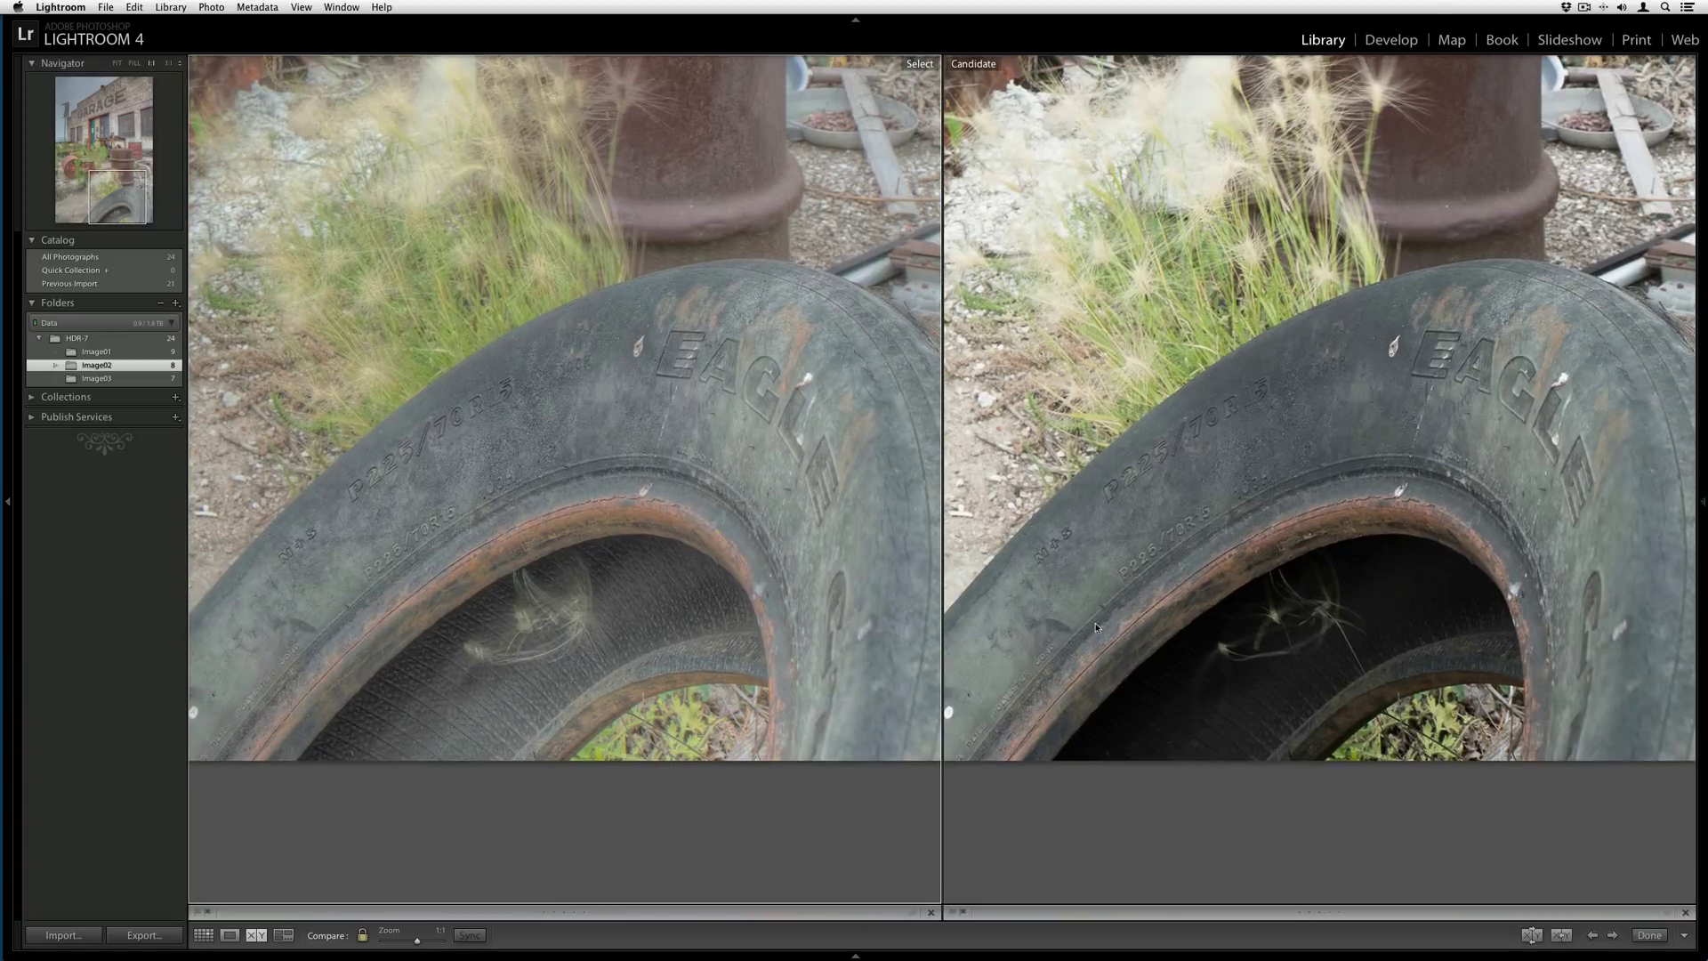
left_click(703, 551)
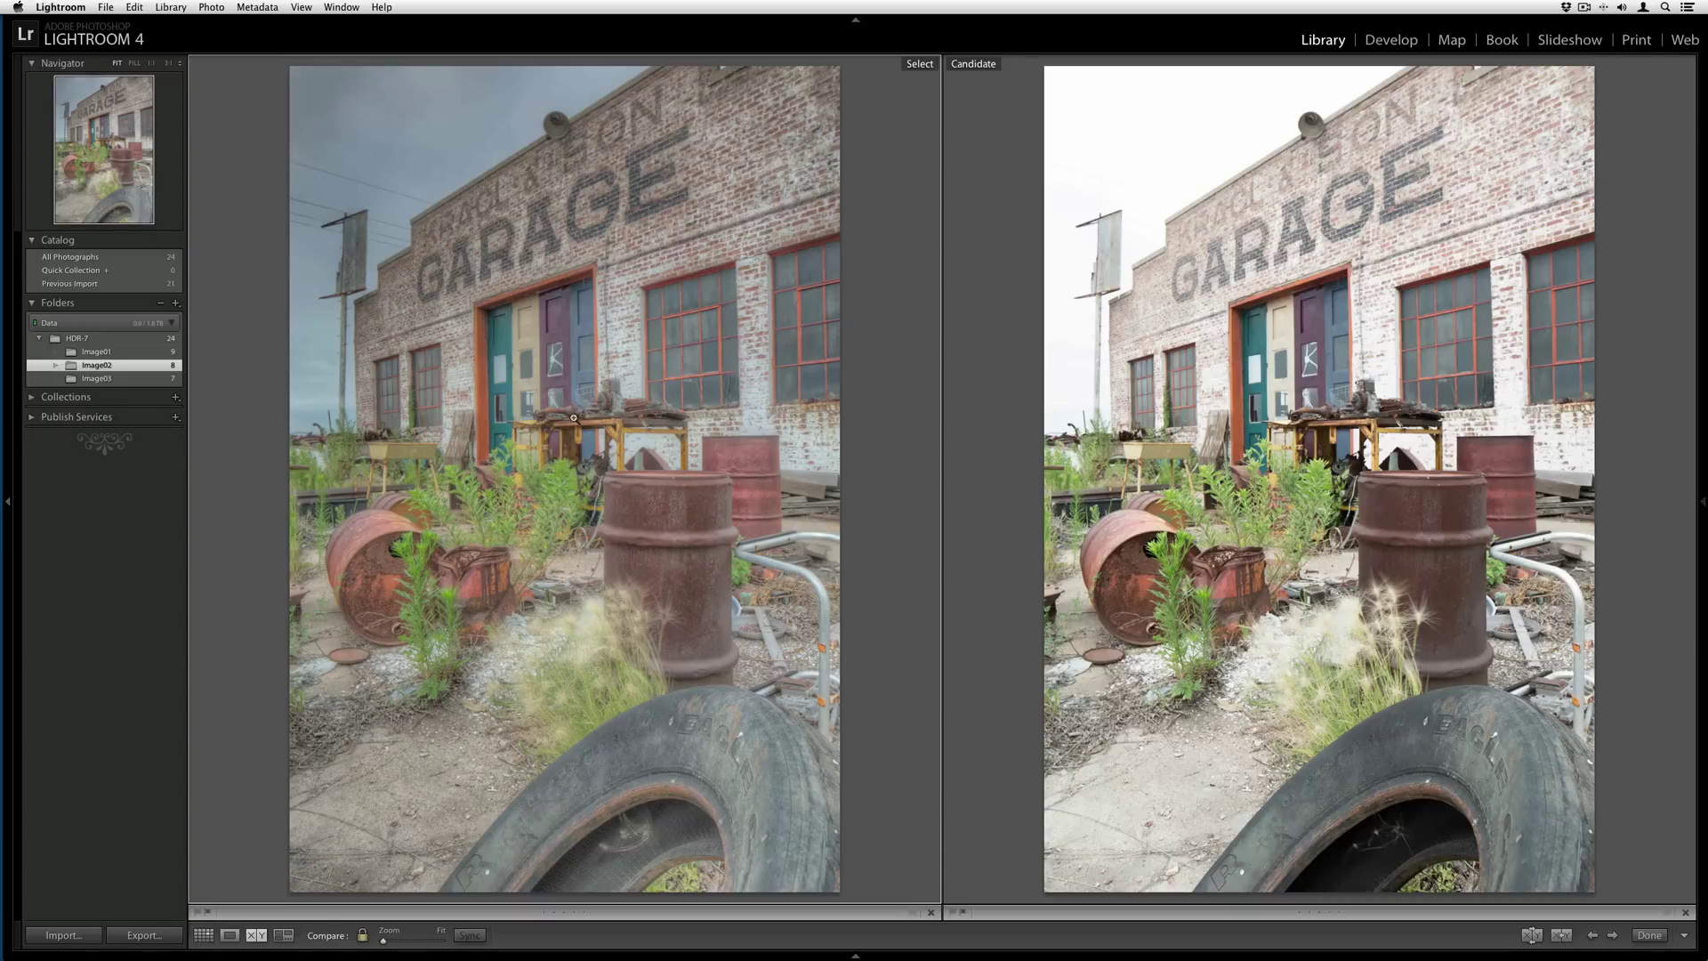
Step: Open the tone-mapped garage image in Adobe Photoshop CS6 as a copy with Lightroom adjustments
key("e")
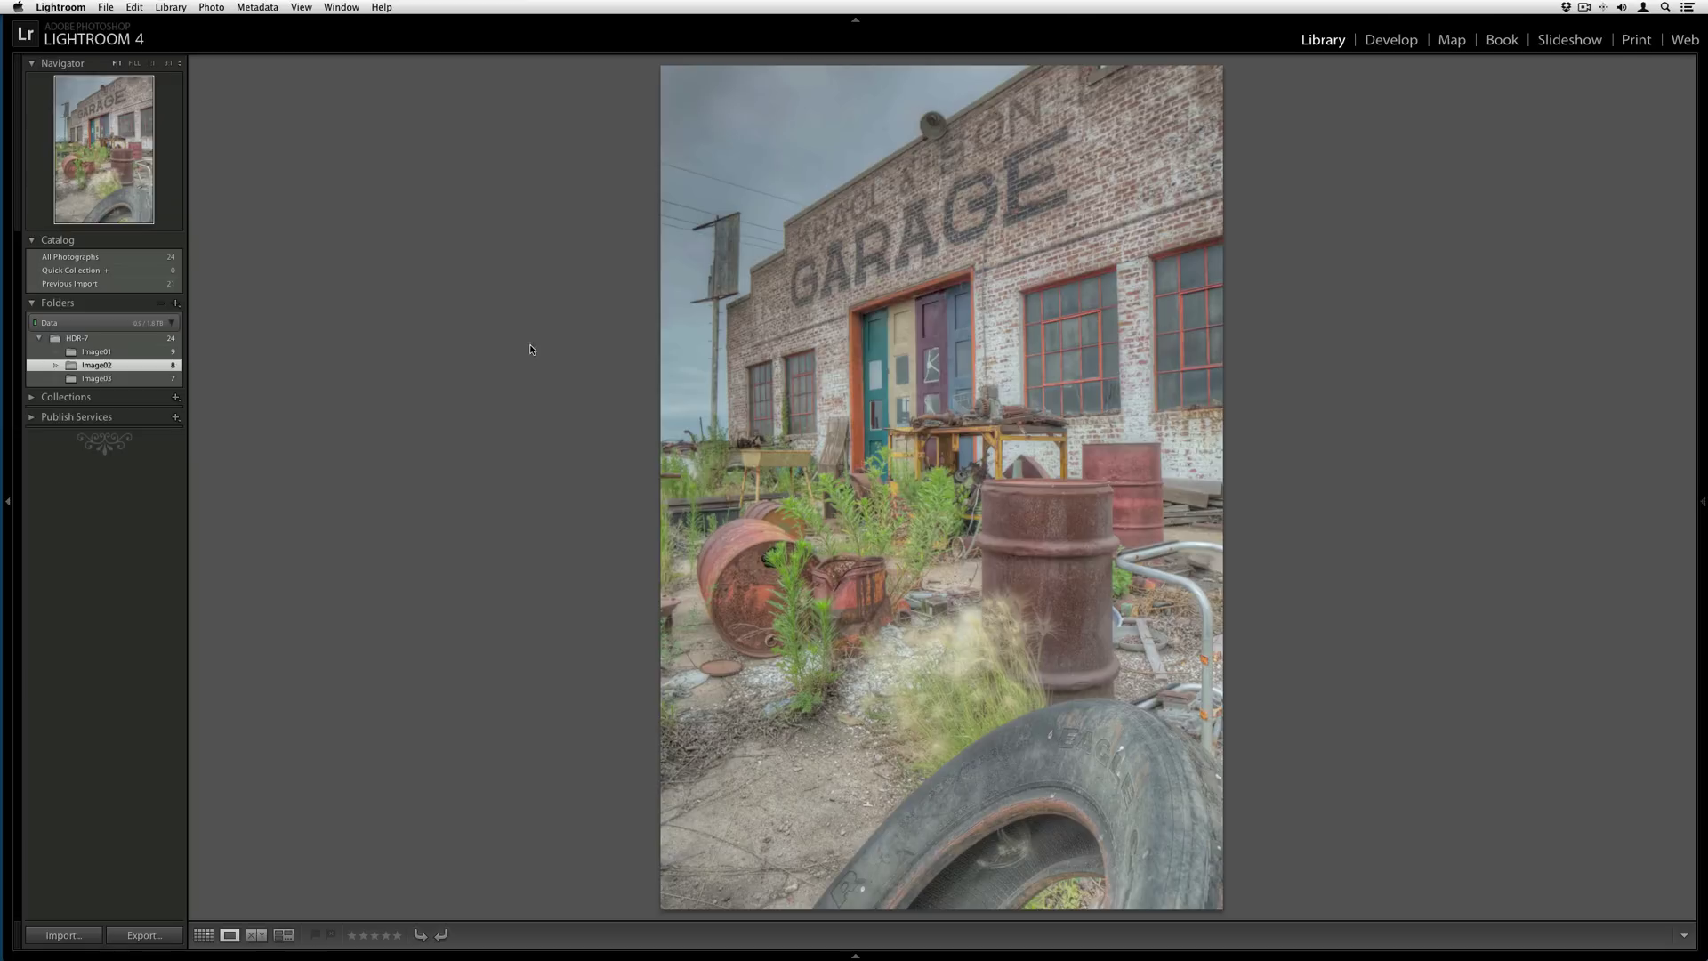
left_click(212, 7)
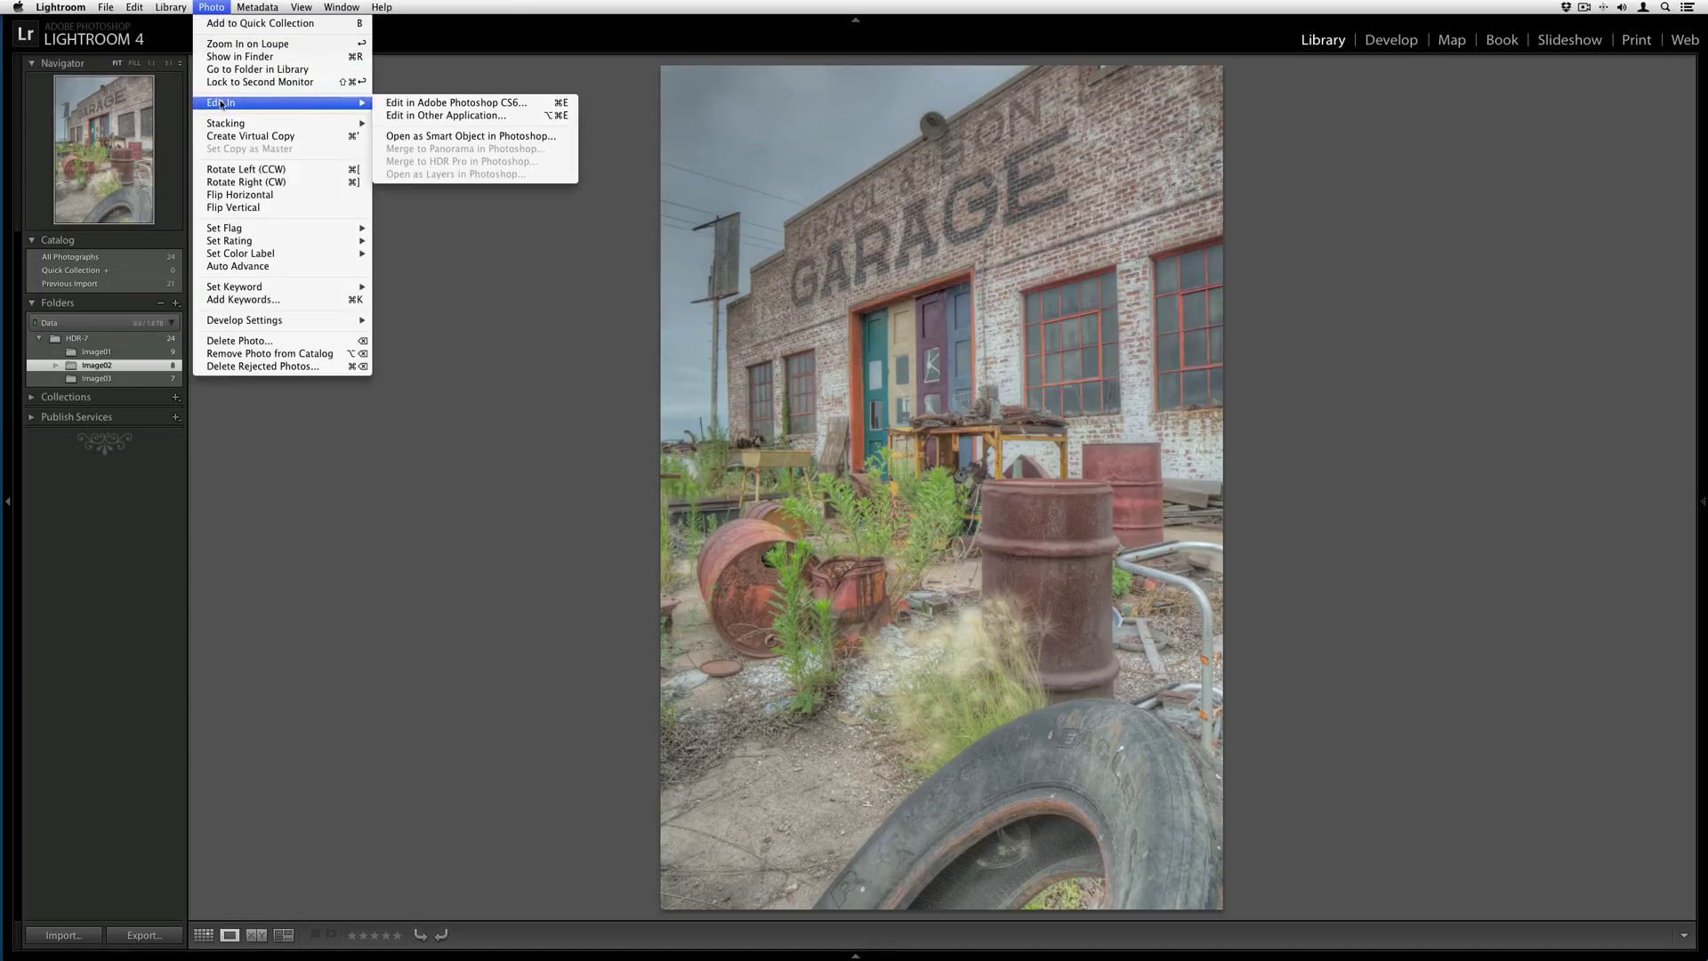
mouse_move(339, 108)
left_click(438, 107)
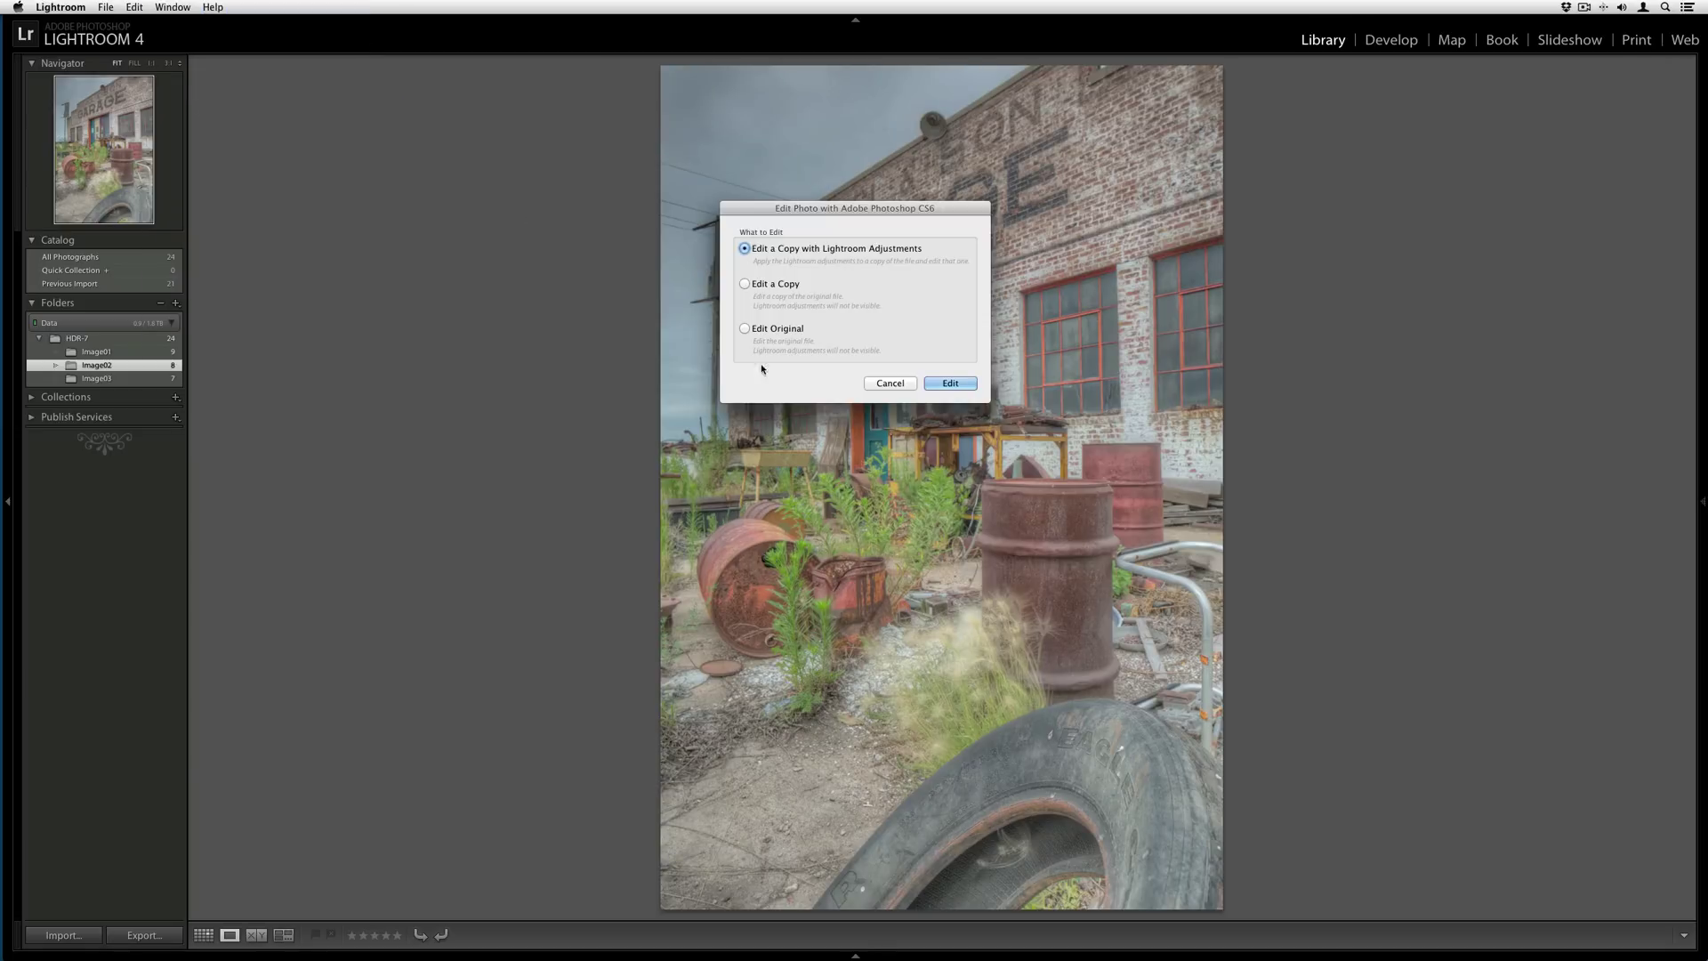
left_click(949, 383)
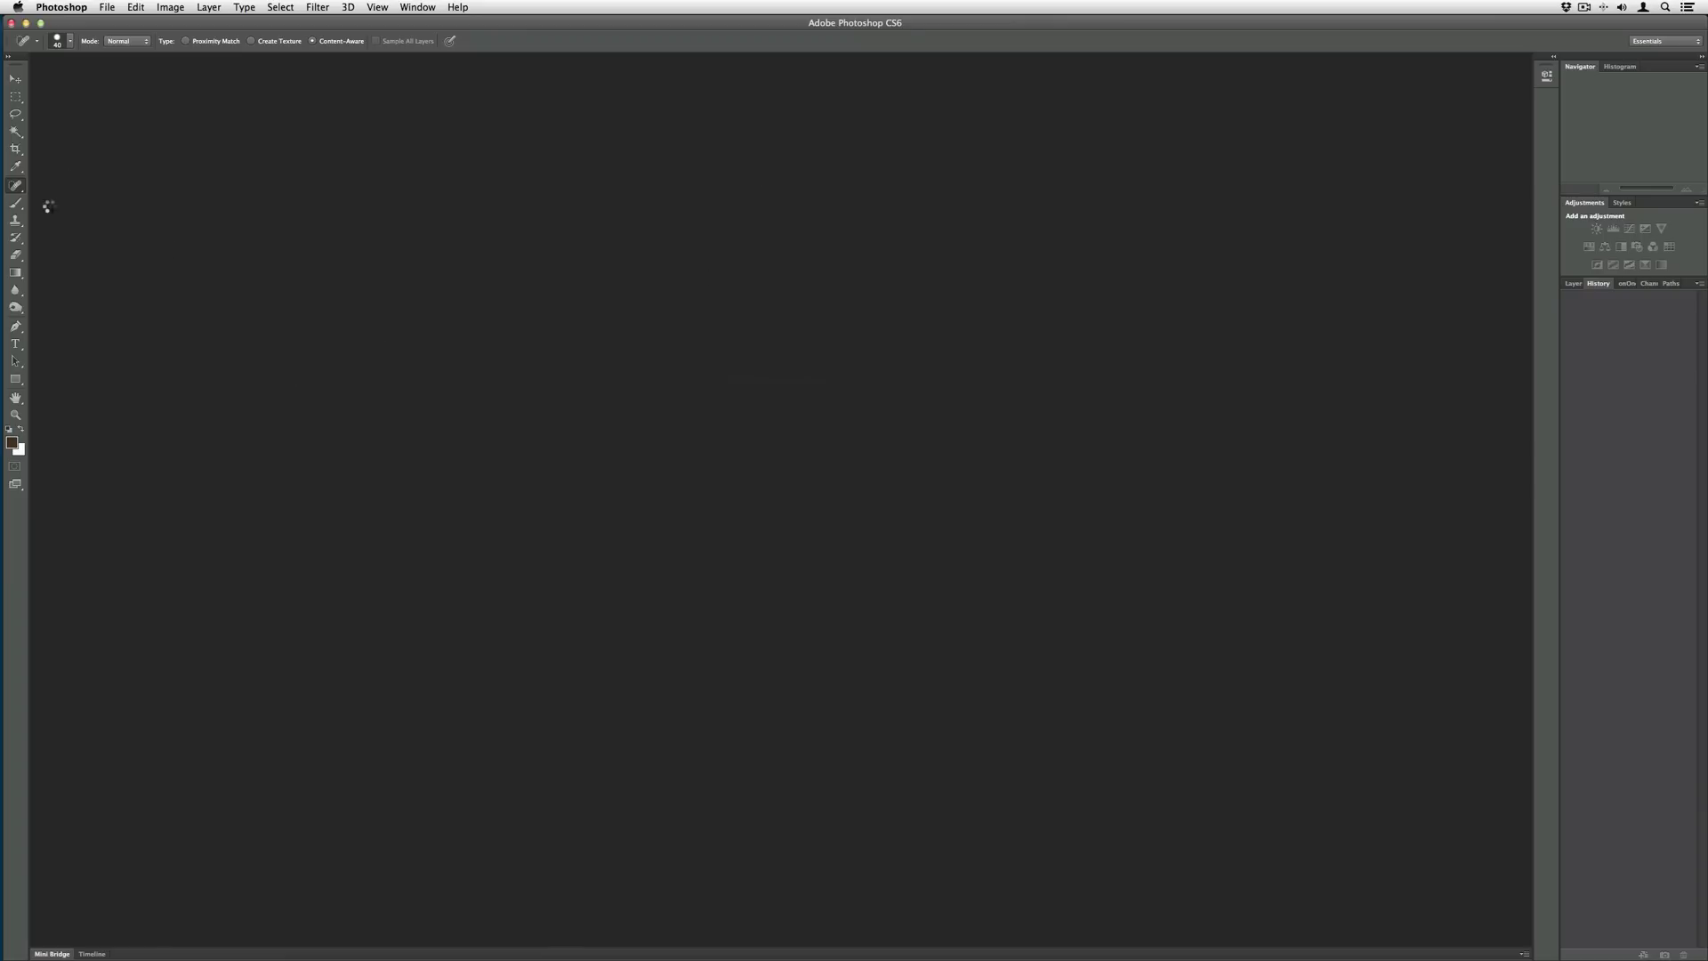
Step: Fit the image on screen and remove the power lines from the sky with the Spot Healing Brush
key("super+0")
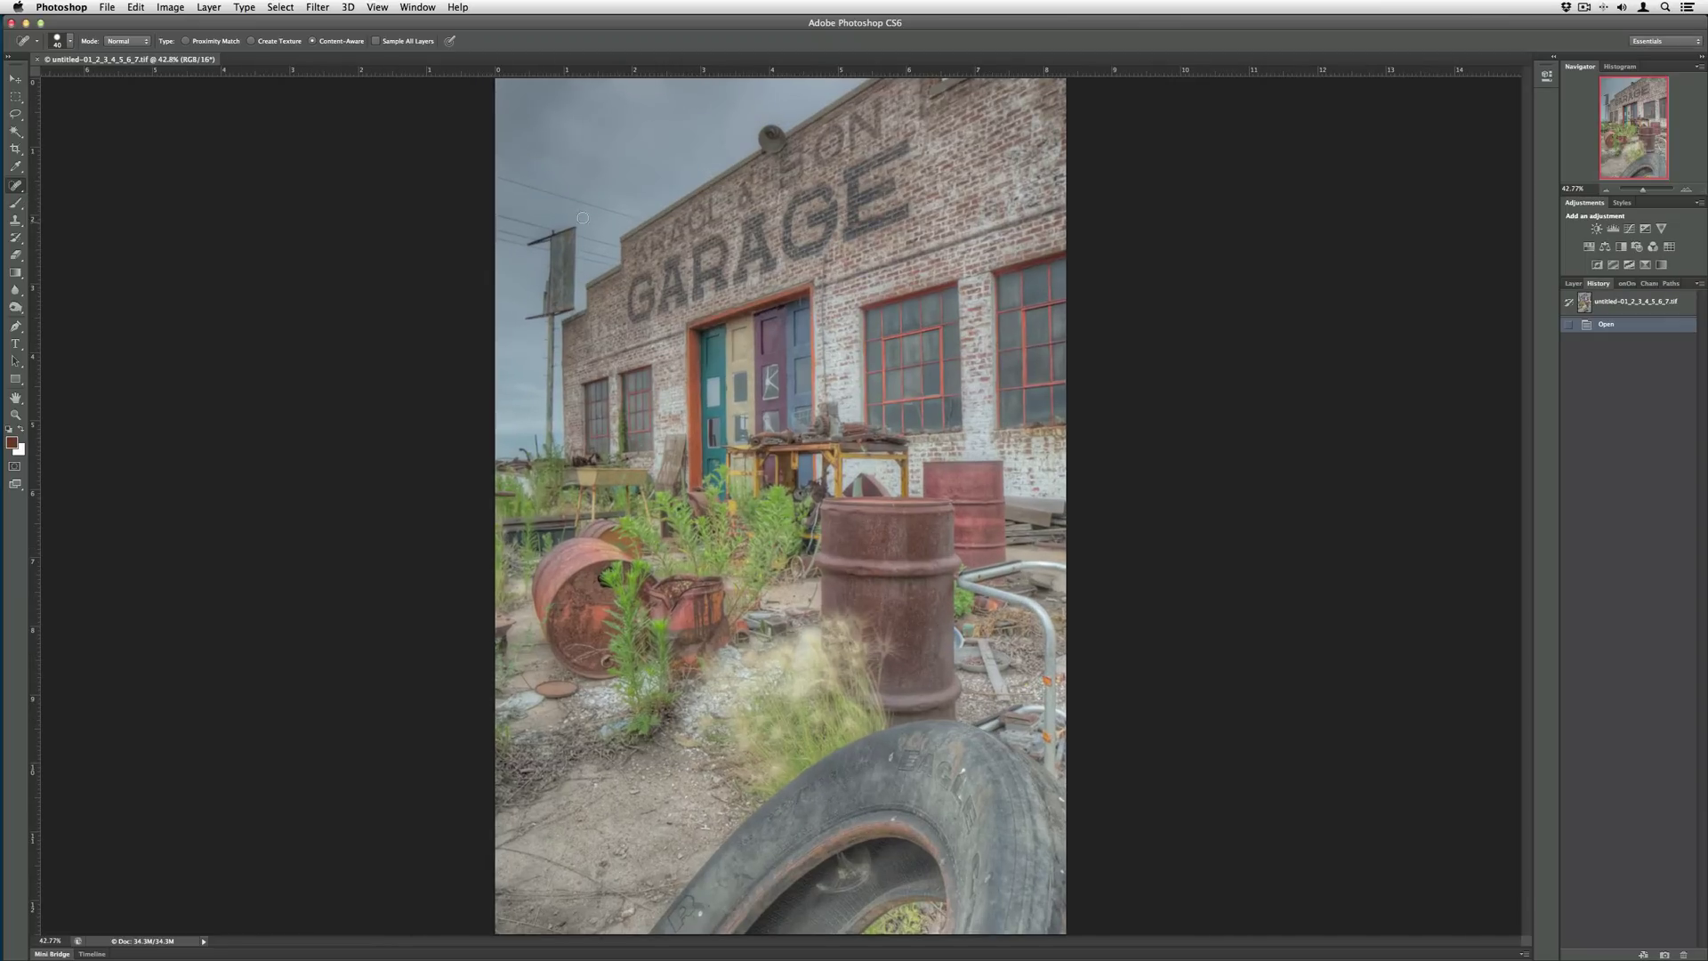
mouse_move(637, 218)
left_mouse_down()
mouse_move(499, 181)
mouse_move(509, 204)
mouse_move(620, 248)
left_mouse_up()
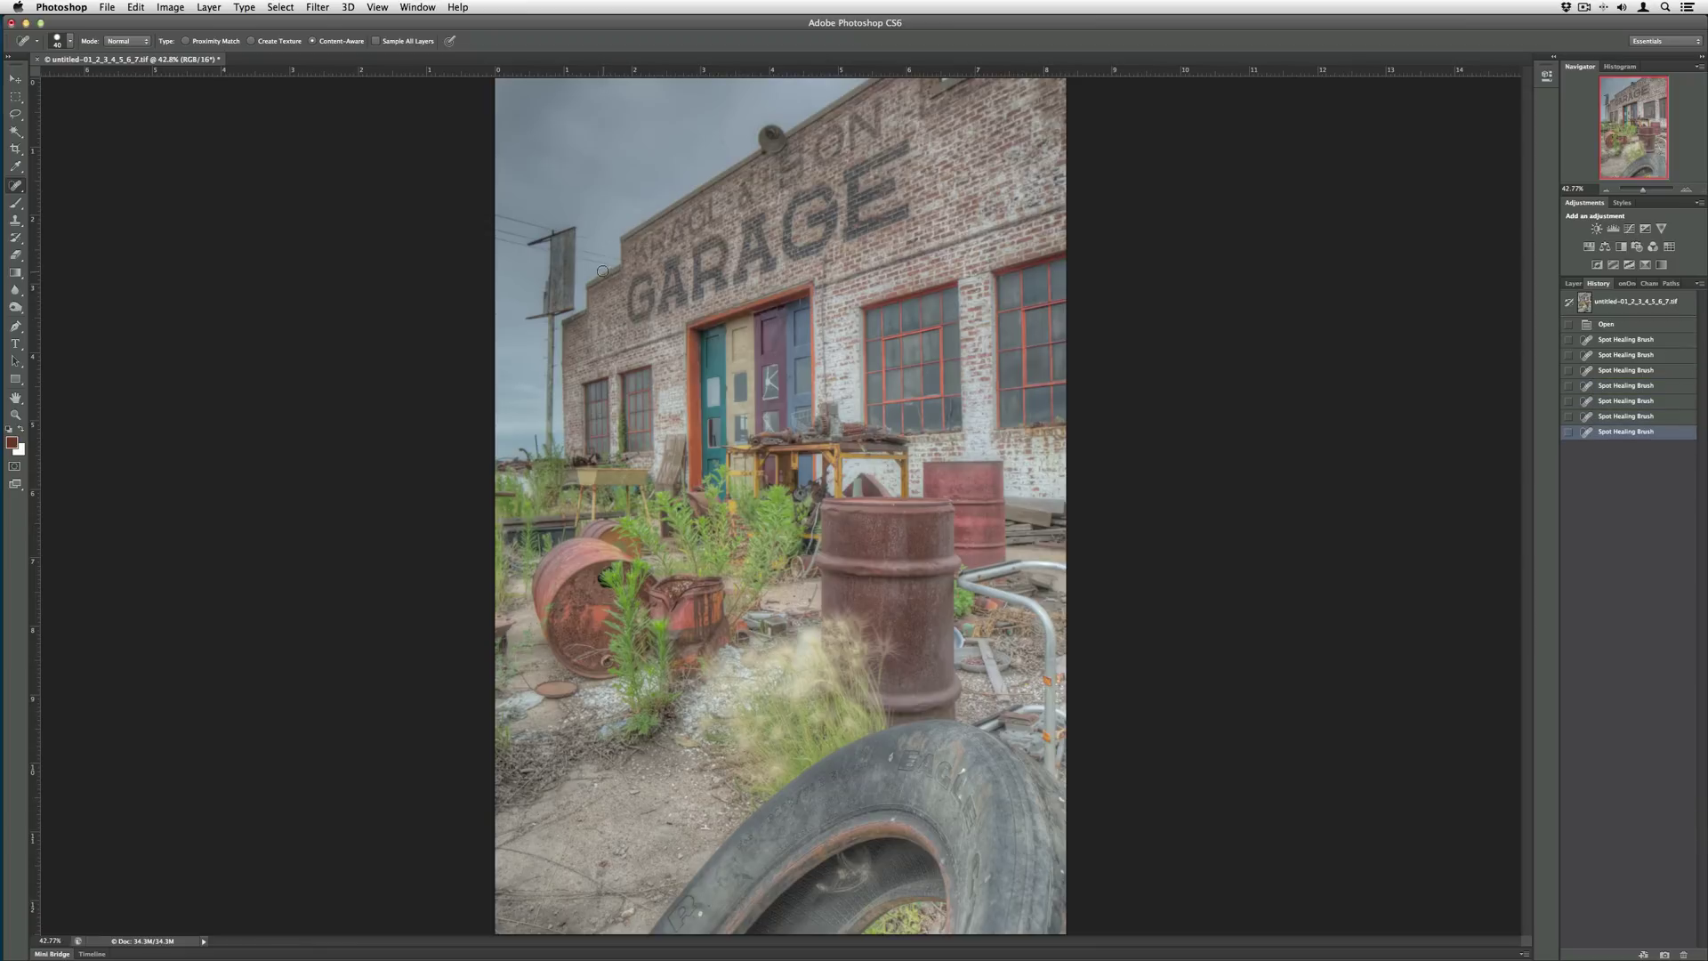
left_click(584, 235)
left_click(584, 236)
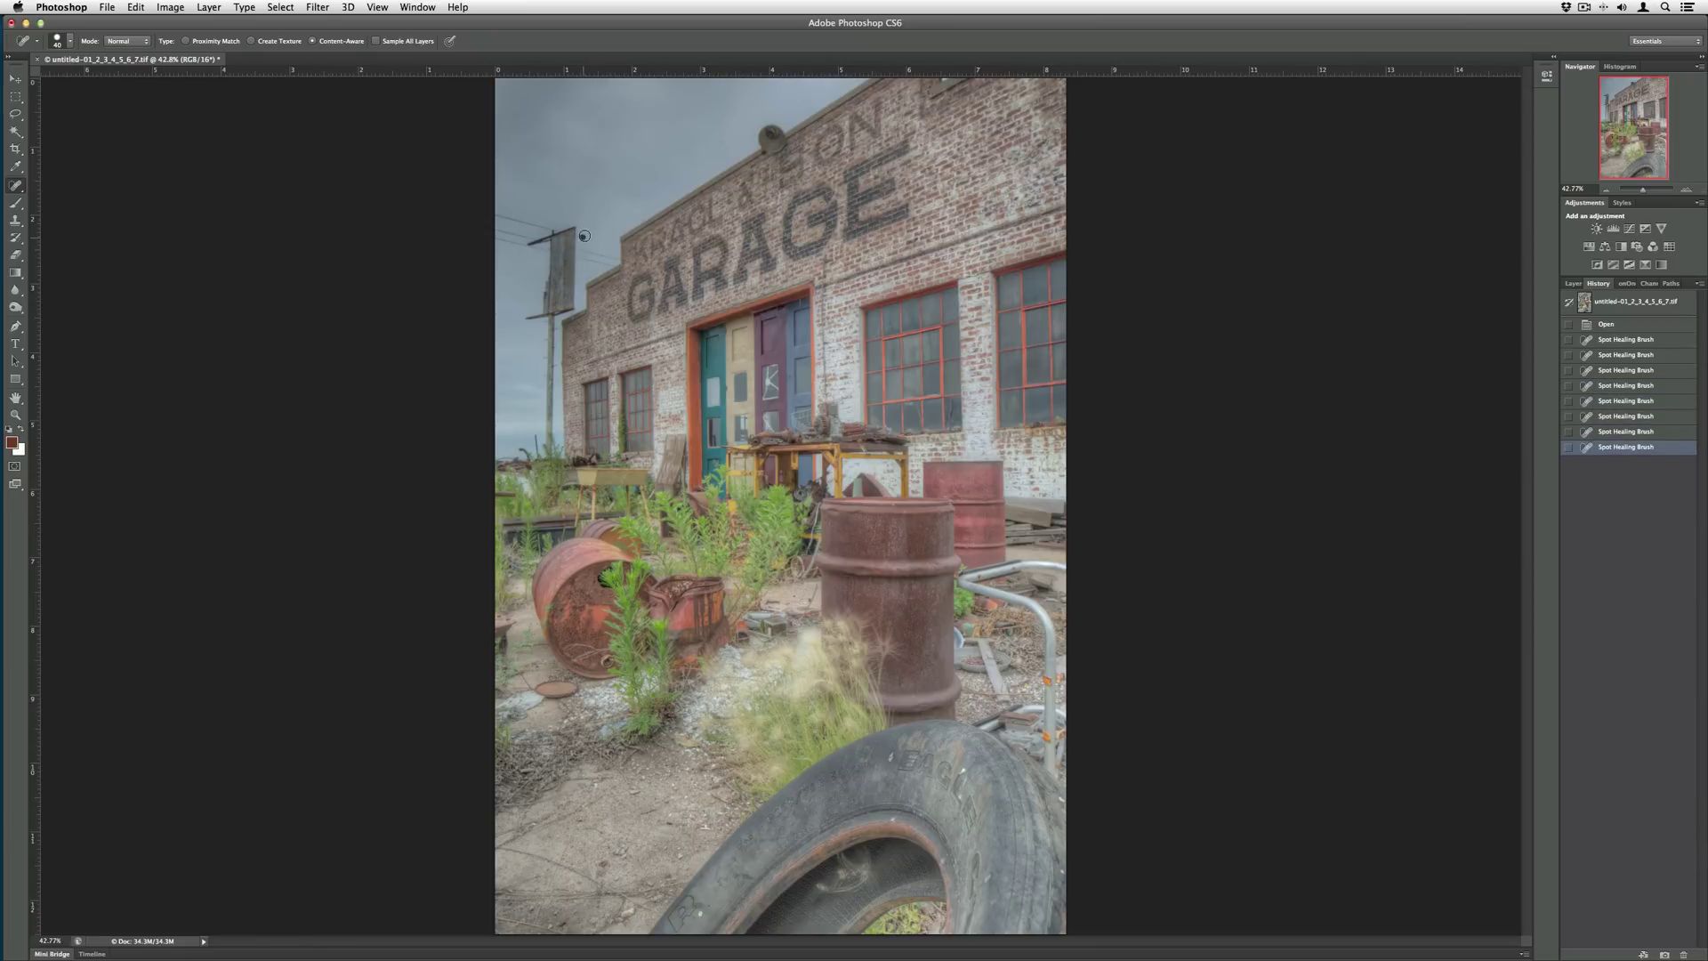
mouse_move(585, 251)
left_mouse_down()
mouse_move(486, 224)
mouse_move(522, 242)
mouse_move(496, 240)
mouse_move(496, 301)
mouse_move(499, 241)
left_mouse_up()
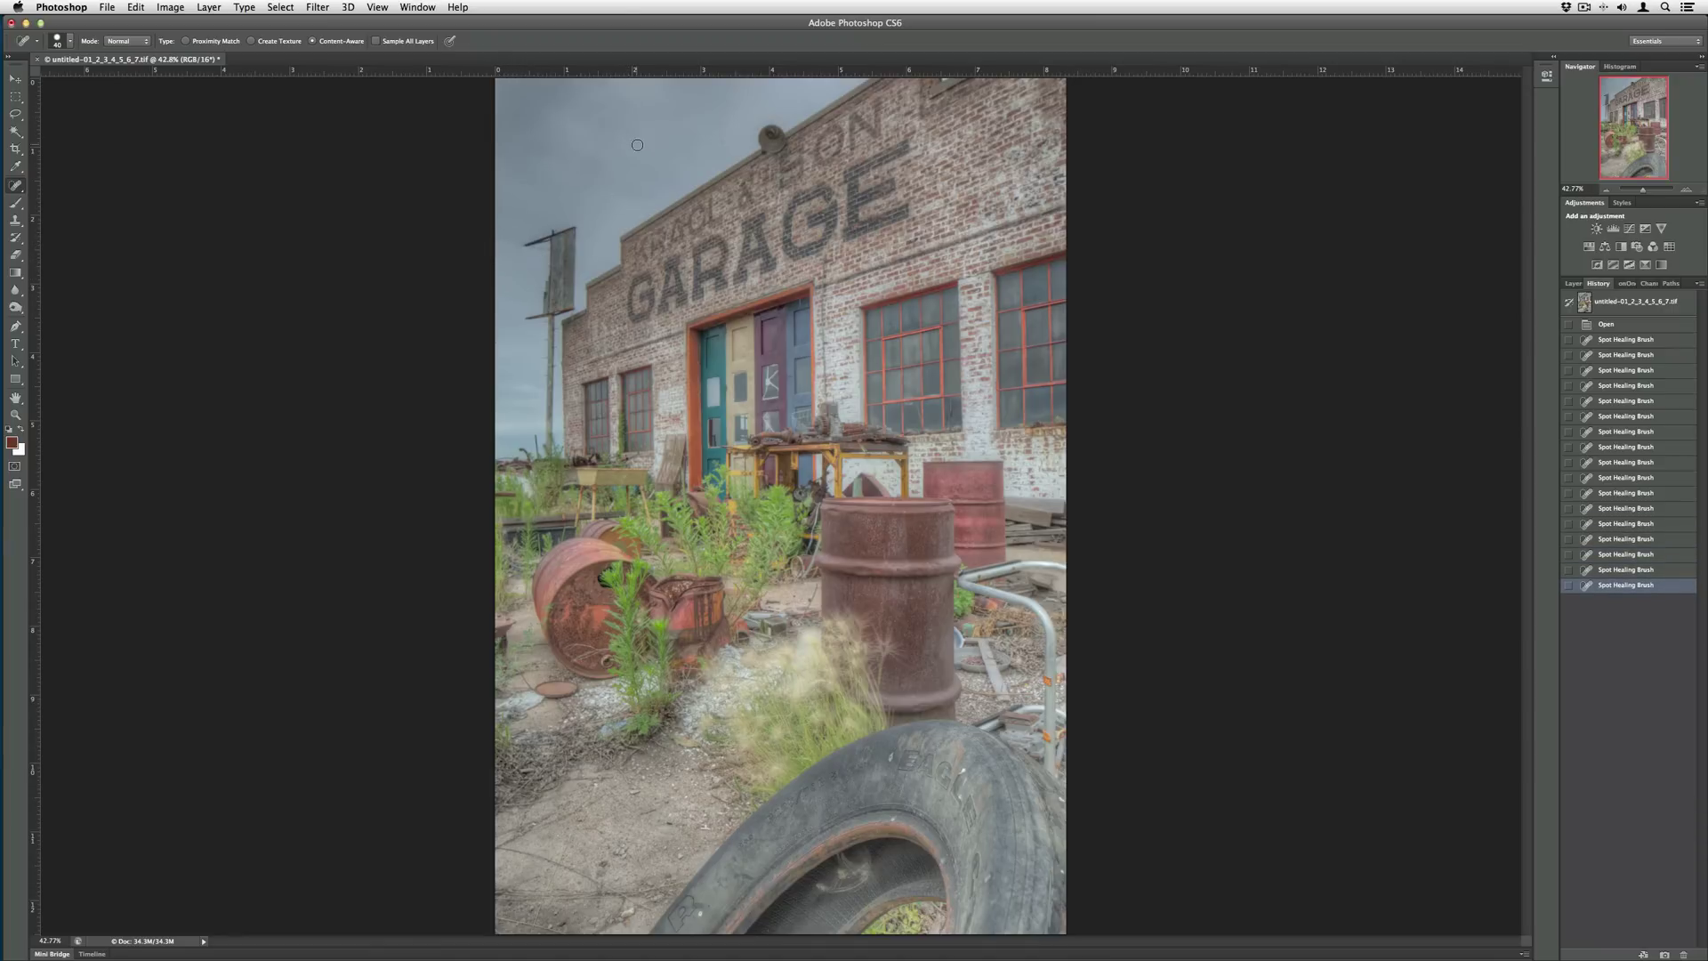
Step: Clone clean sky along the garage's sloping roofline using the Clone Stamp with a reduced brush size
left_click(15, 220)
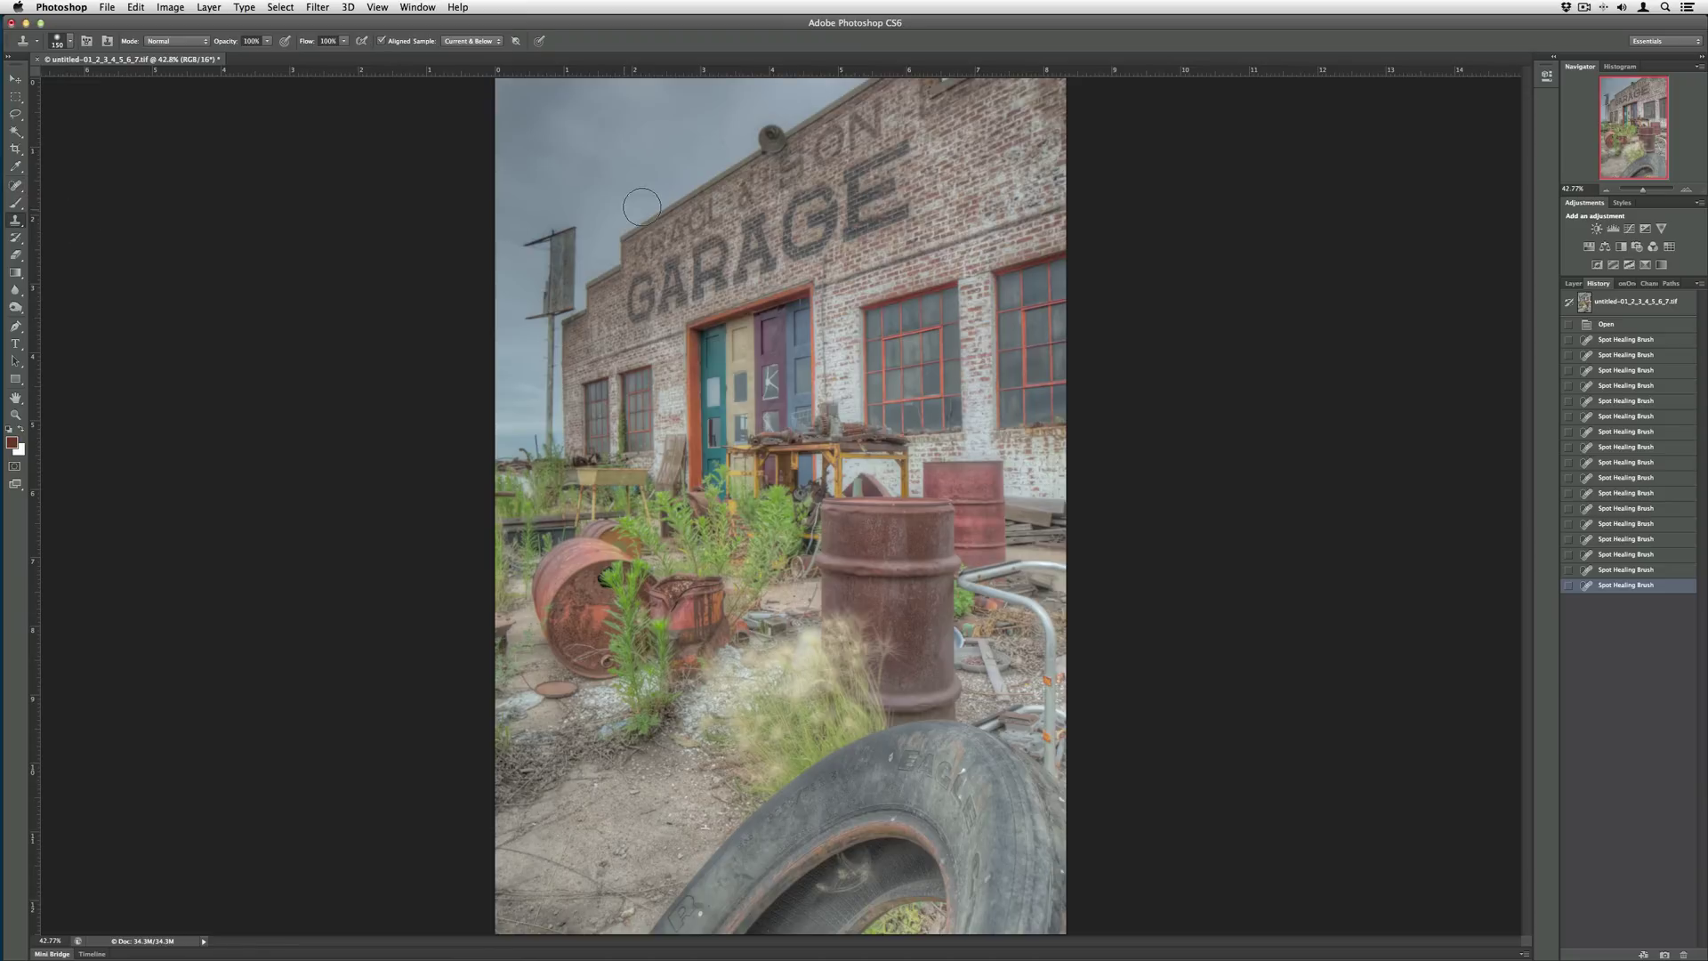
key("bracketleft")
key("bracketleft")
key("bracketleft")
key("bracketleft")
left_click(642, 219)
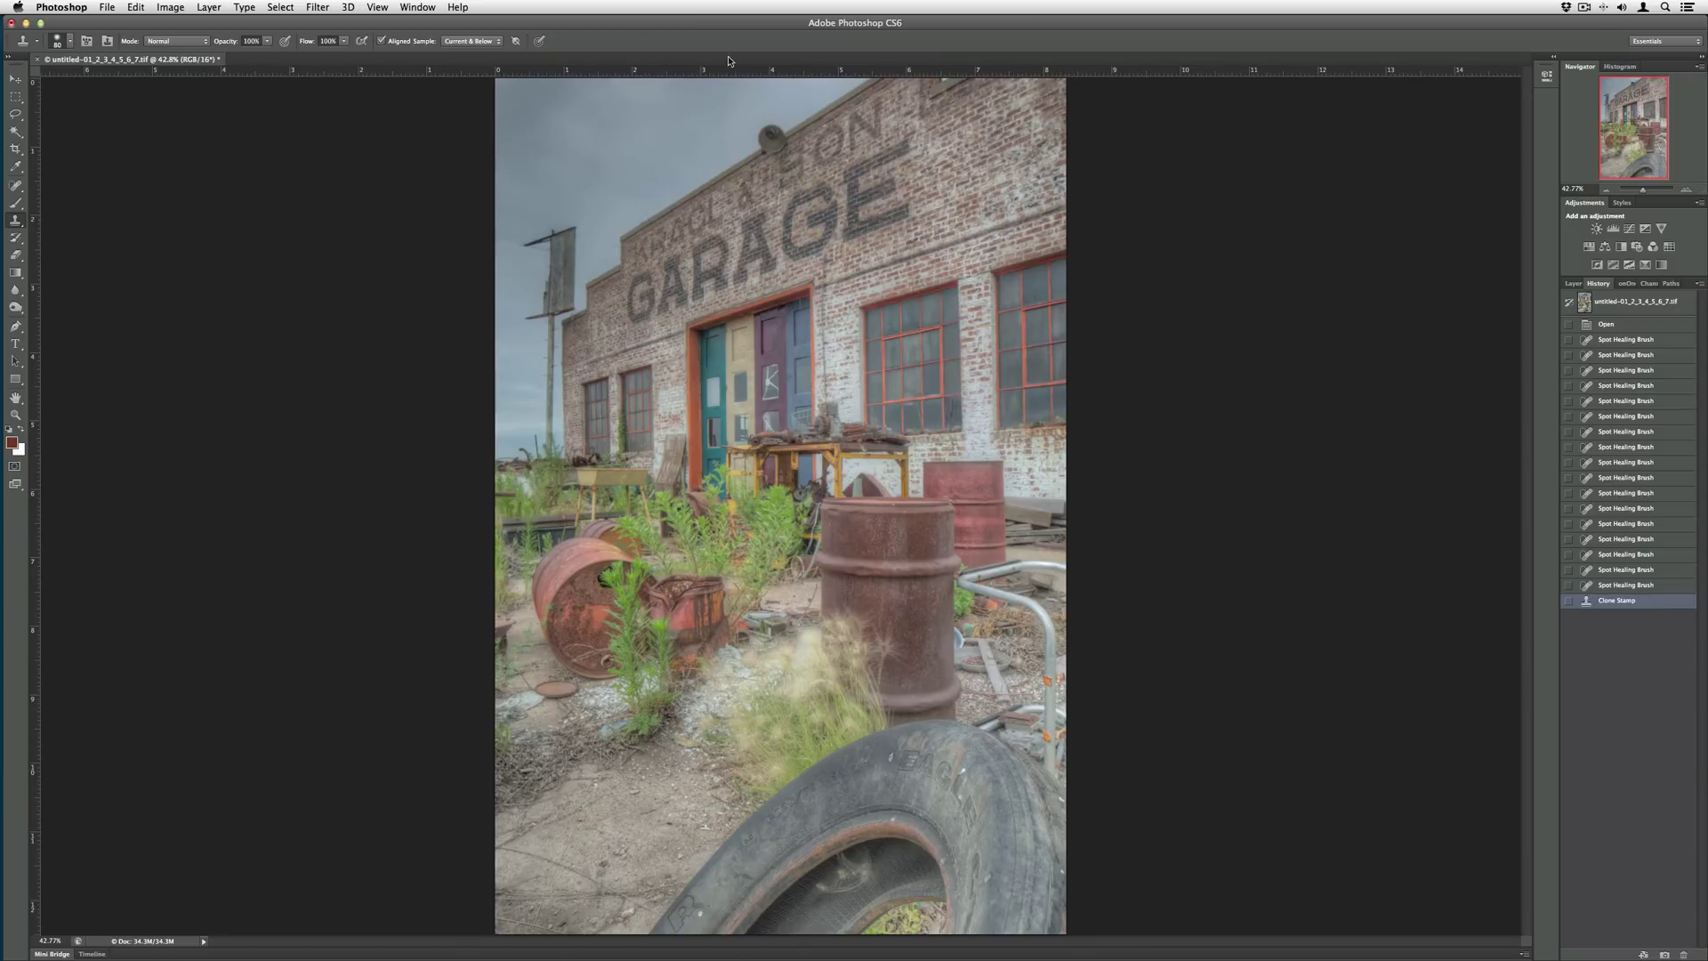
left_click(624, 251)
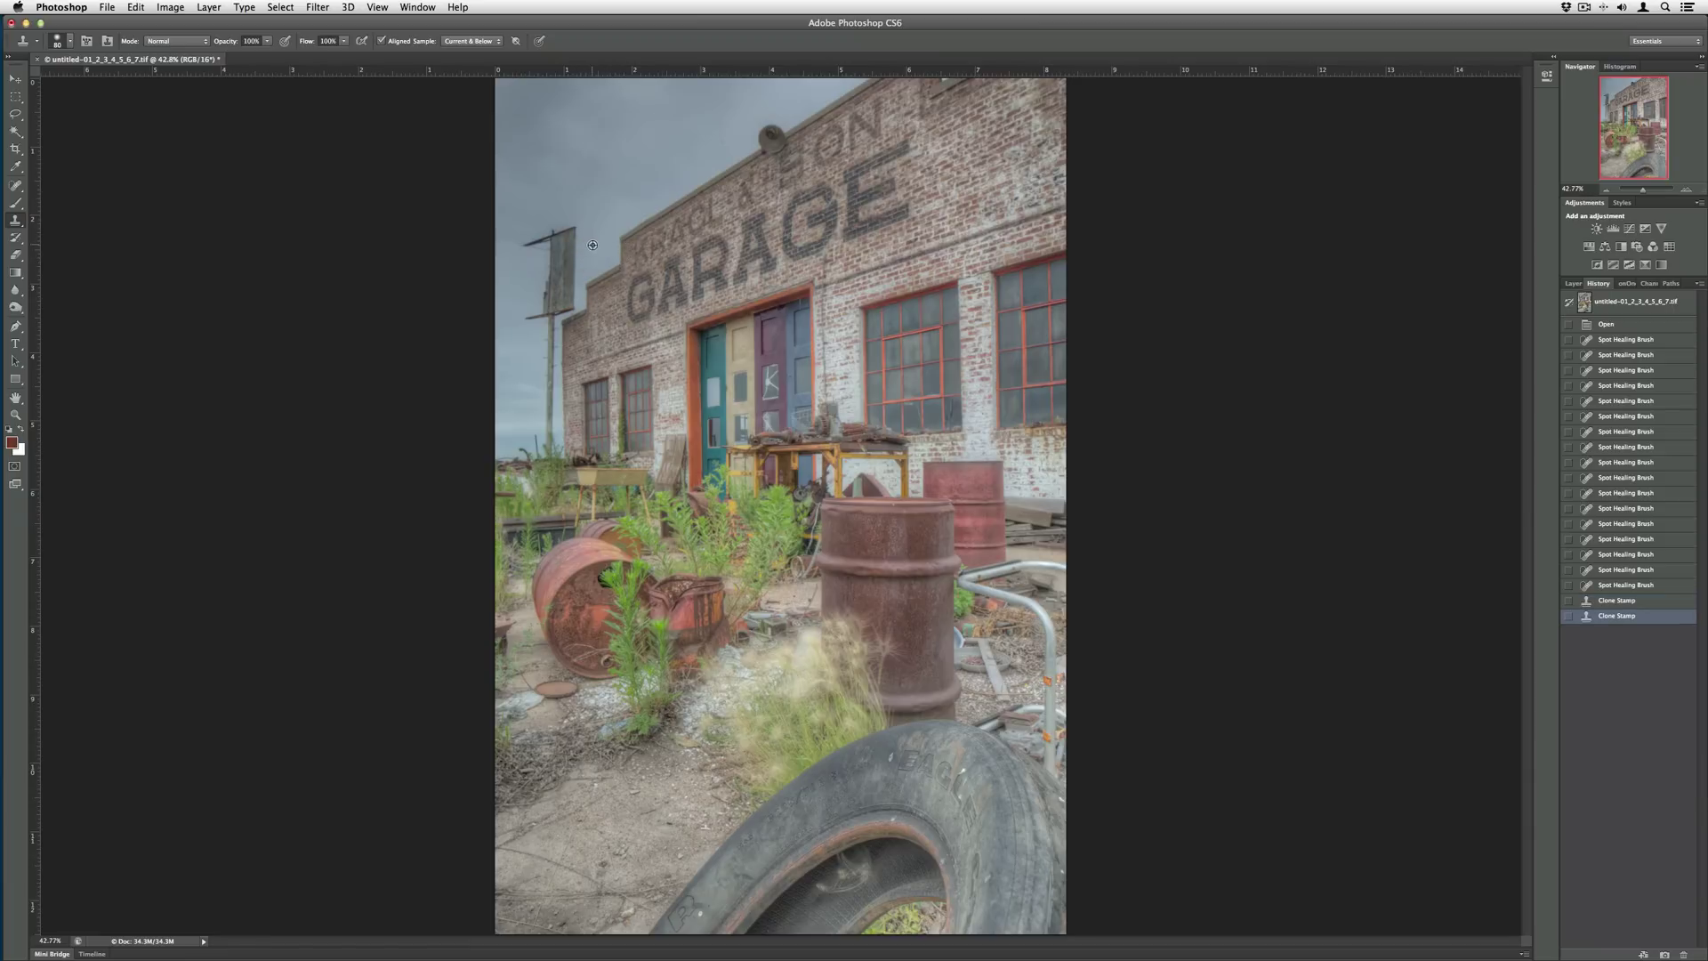
Step: Clone the sky smooth between the stepped roof corner and the hanging sign with a smaller Clone Stamp brush
key("bracketleft")
key("bracketleft")
key("bracketleft")
key("bracketleft")
left_click(612, 250)
left_click(613, 260)
left_click(611, 262)
key("bracketleft")
left_click(588, 258)
left_click(590, 289)
left_click(580, 273)
left_click(575, 237)
Step: Shrink the Clone Stamp brush further and clean up the sky on both sides of the sign
key("bracketleft")
key("bracketleft")
key("bracketleft")
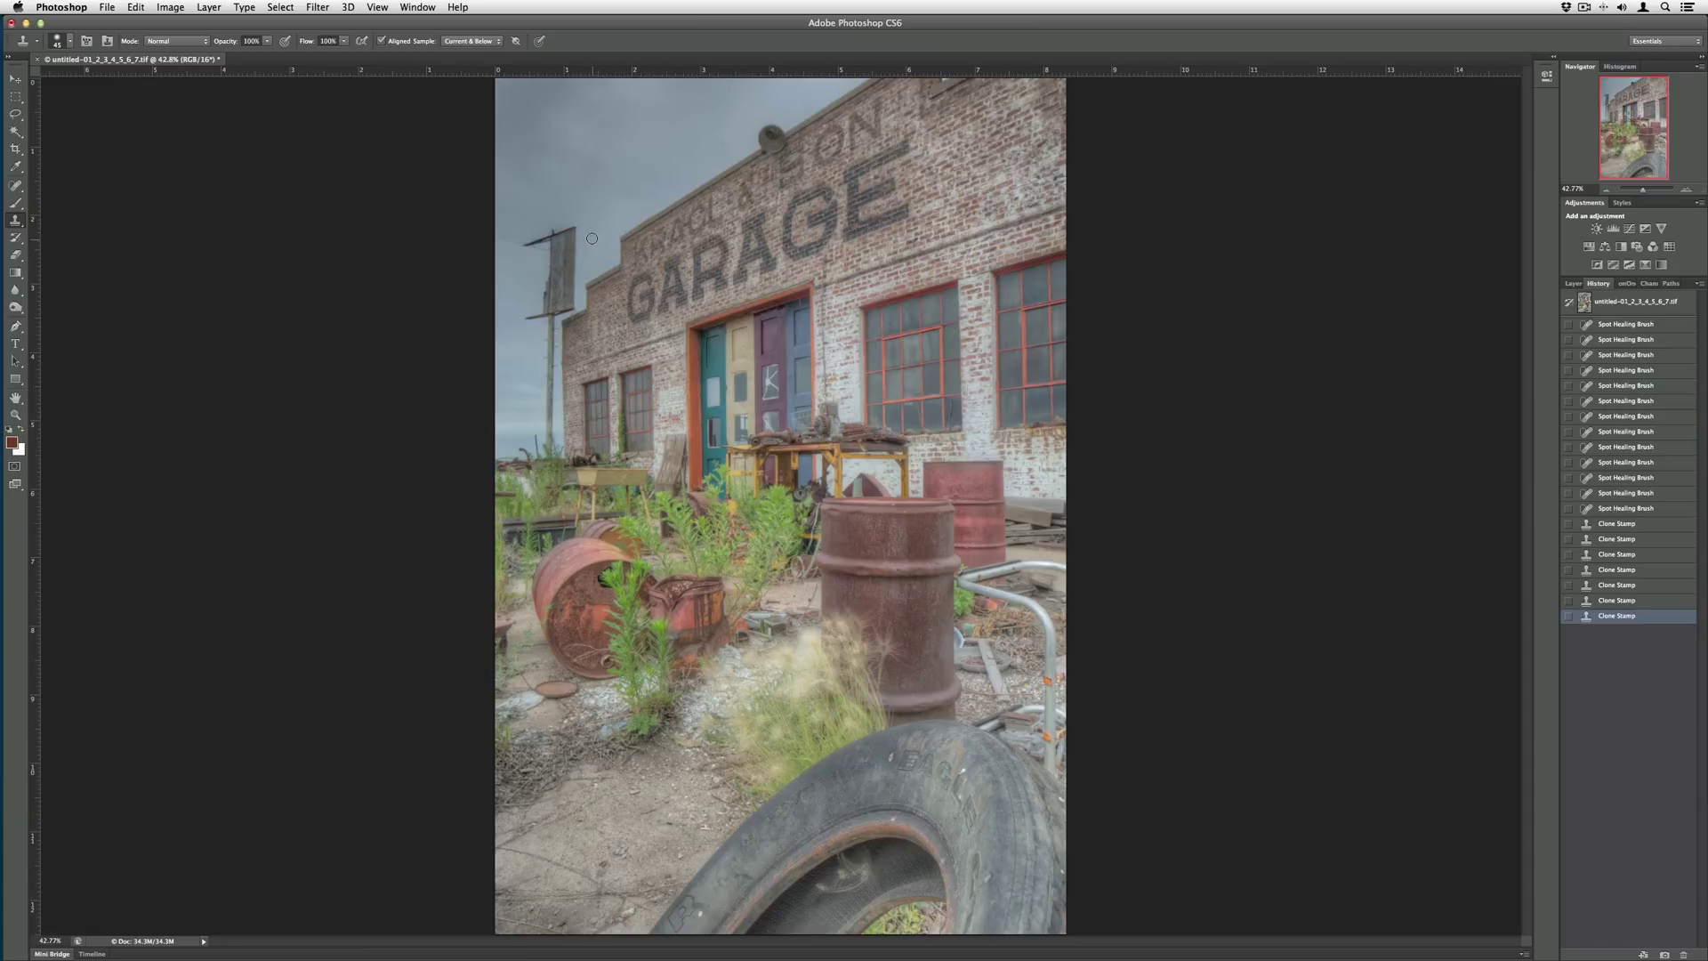
left_click(592, 237)
left_click(596, 253)
left_click(514, 244)
left_click(515, 250)
left_click(520, 241)
left_click_drag(580, 242, 590, 313)
Step: Touch up the remaining sky blemishes around the sign and its arm with the Spot Healing Brush and Clone Stamp
left_click(15, 185)
left_click(722, 144)
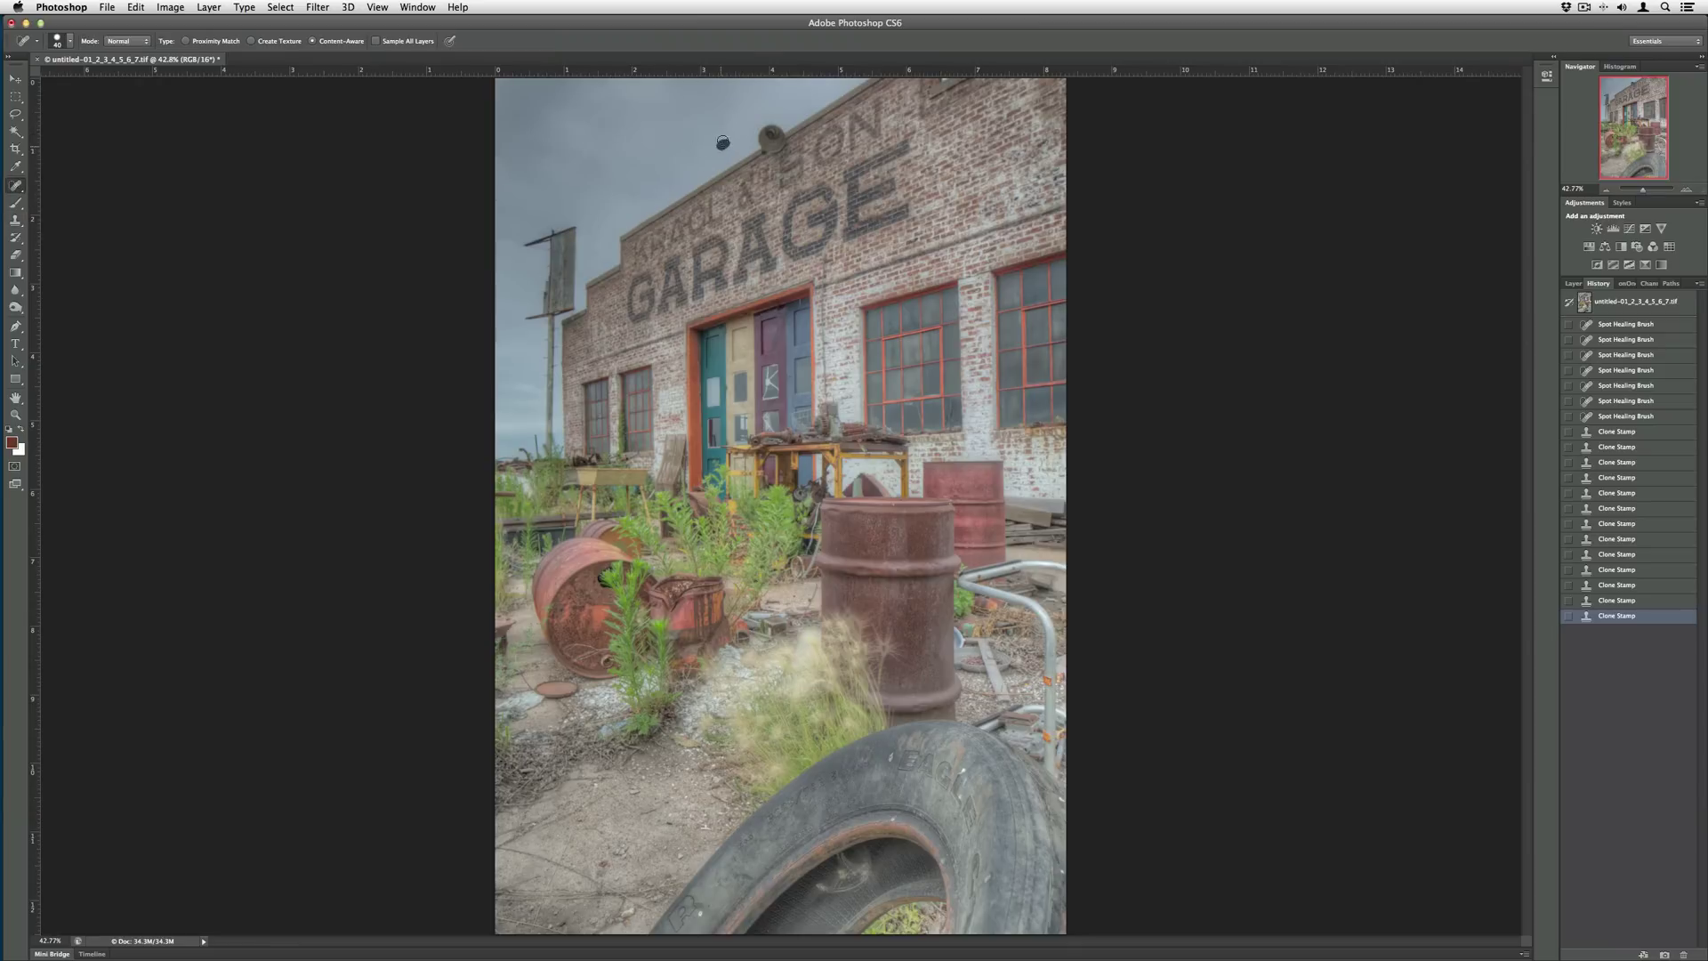
left_click_drag(586, 251, 598, 253)
left_click(537, 249)
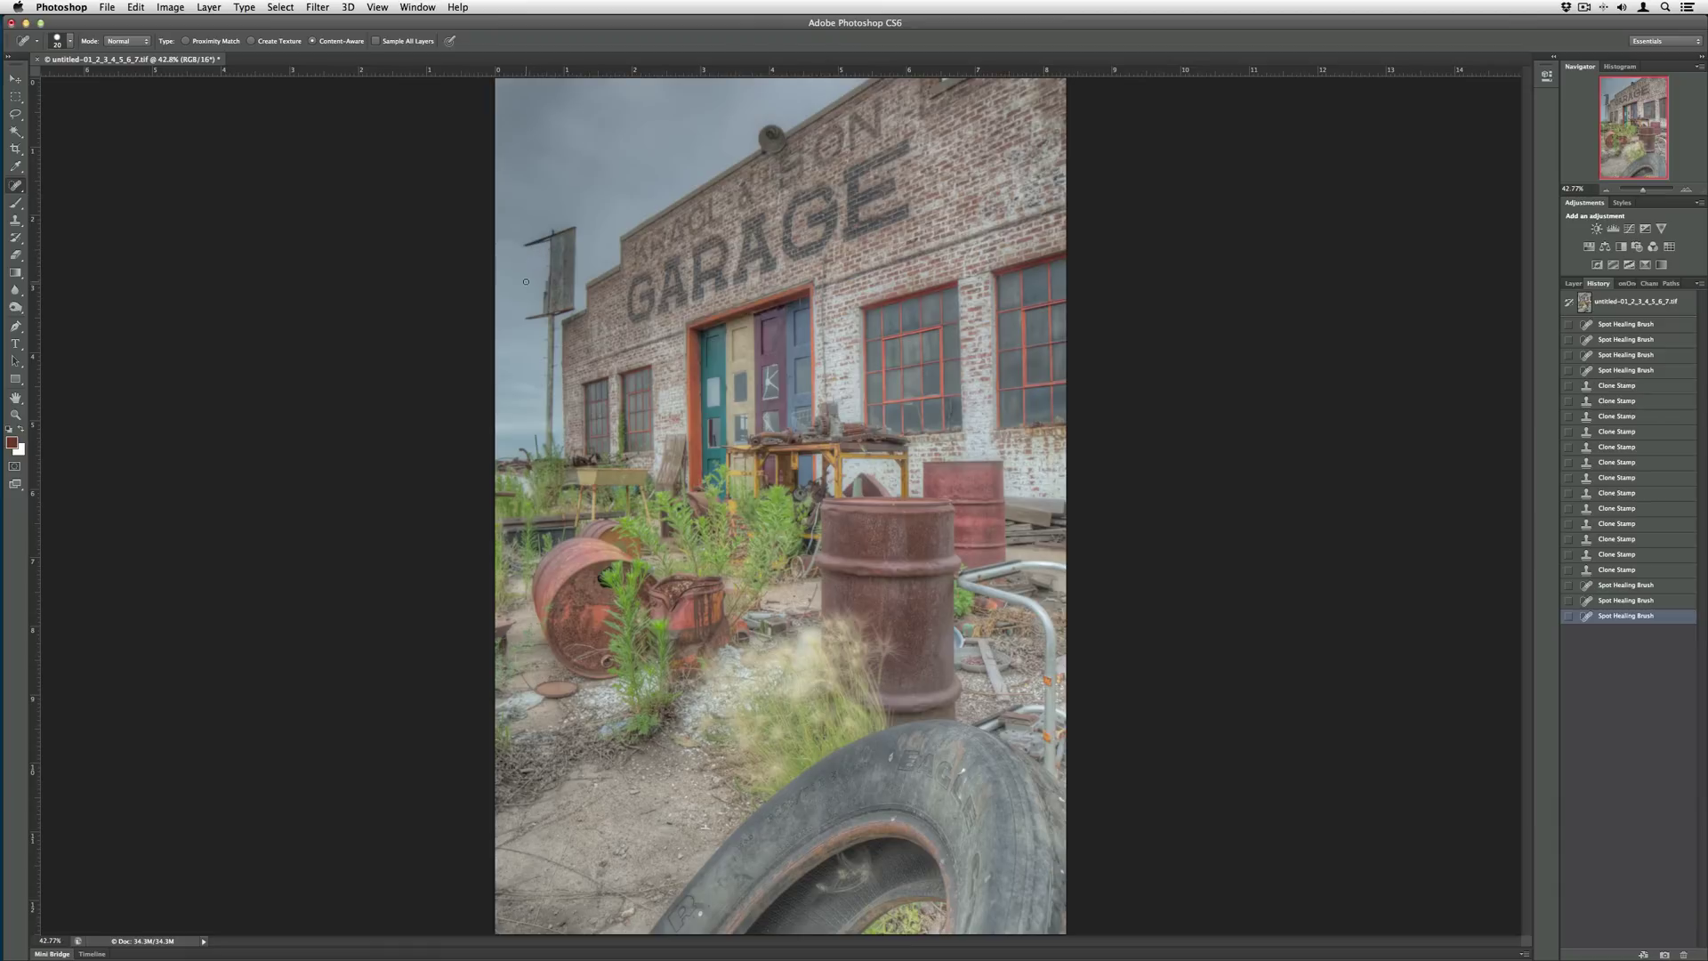
left_click_drag(515, 240, 505, 243)
left_click(543, 238)
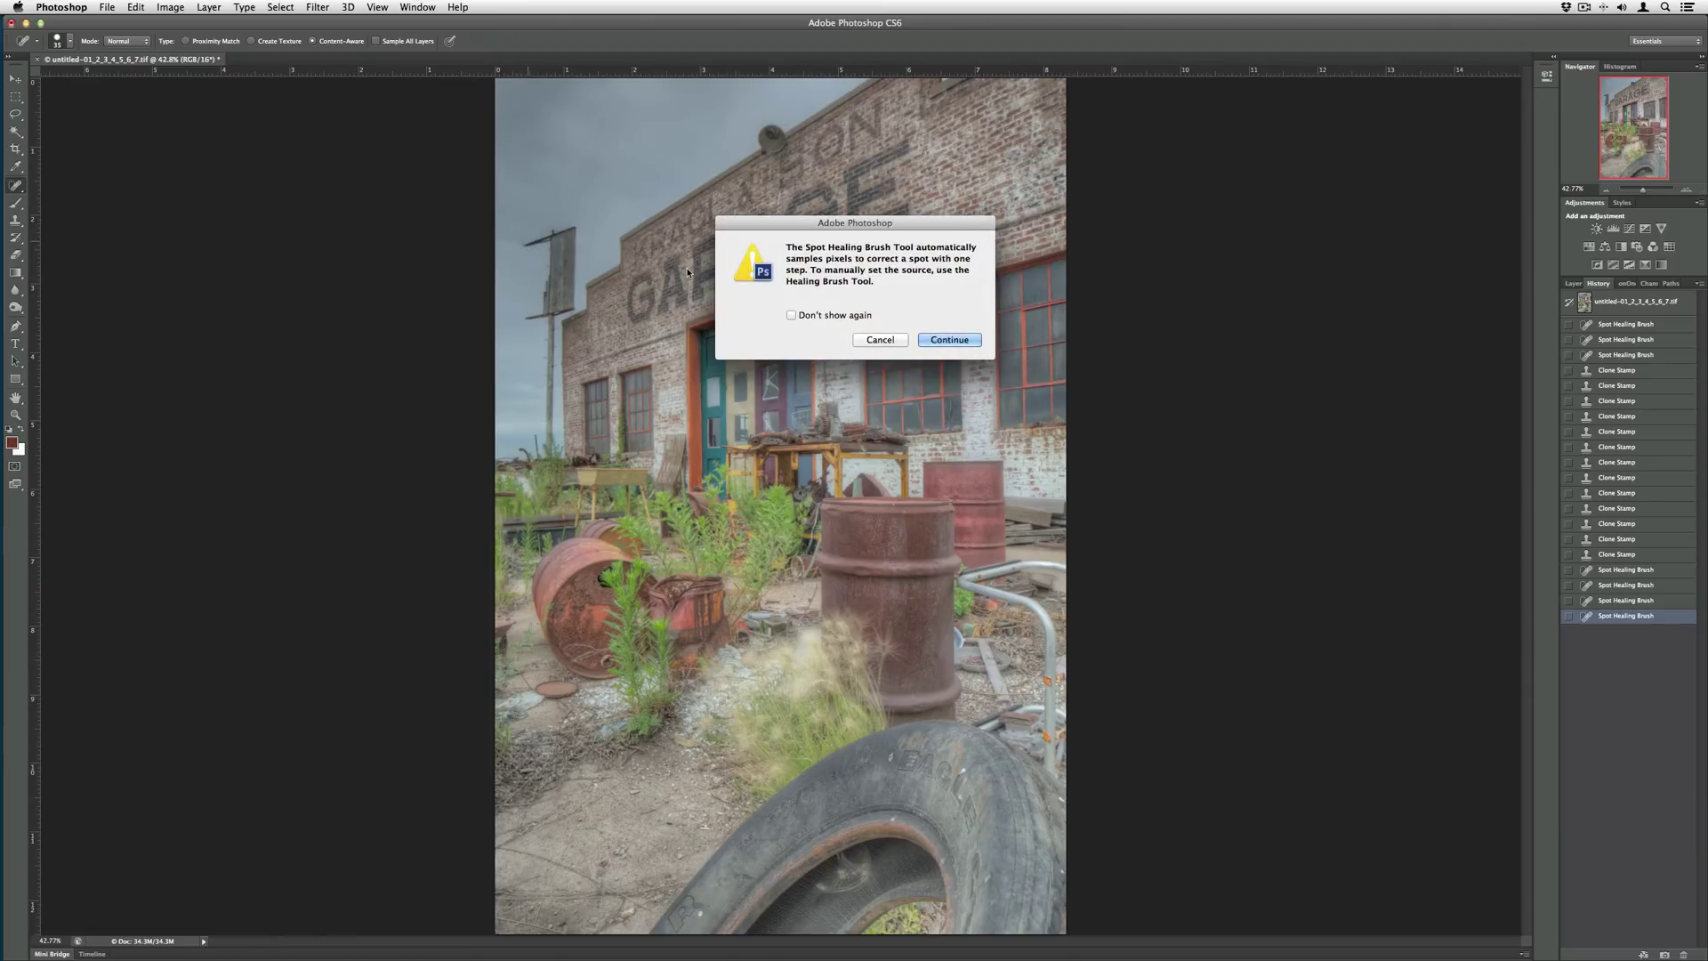
key("Escape")
left_click(16, 220)
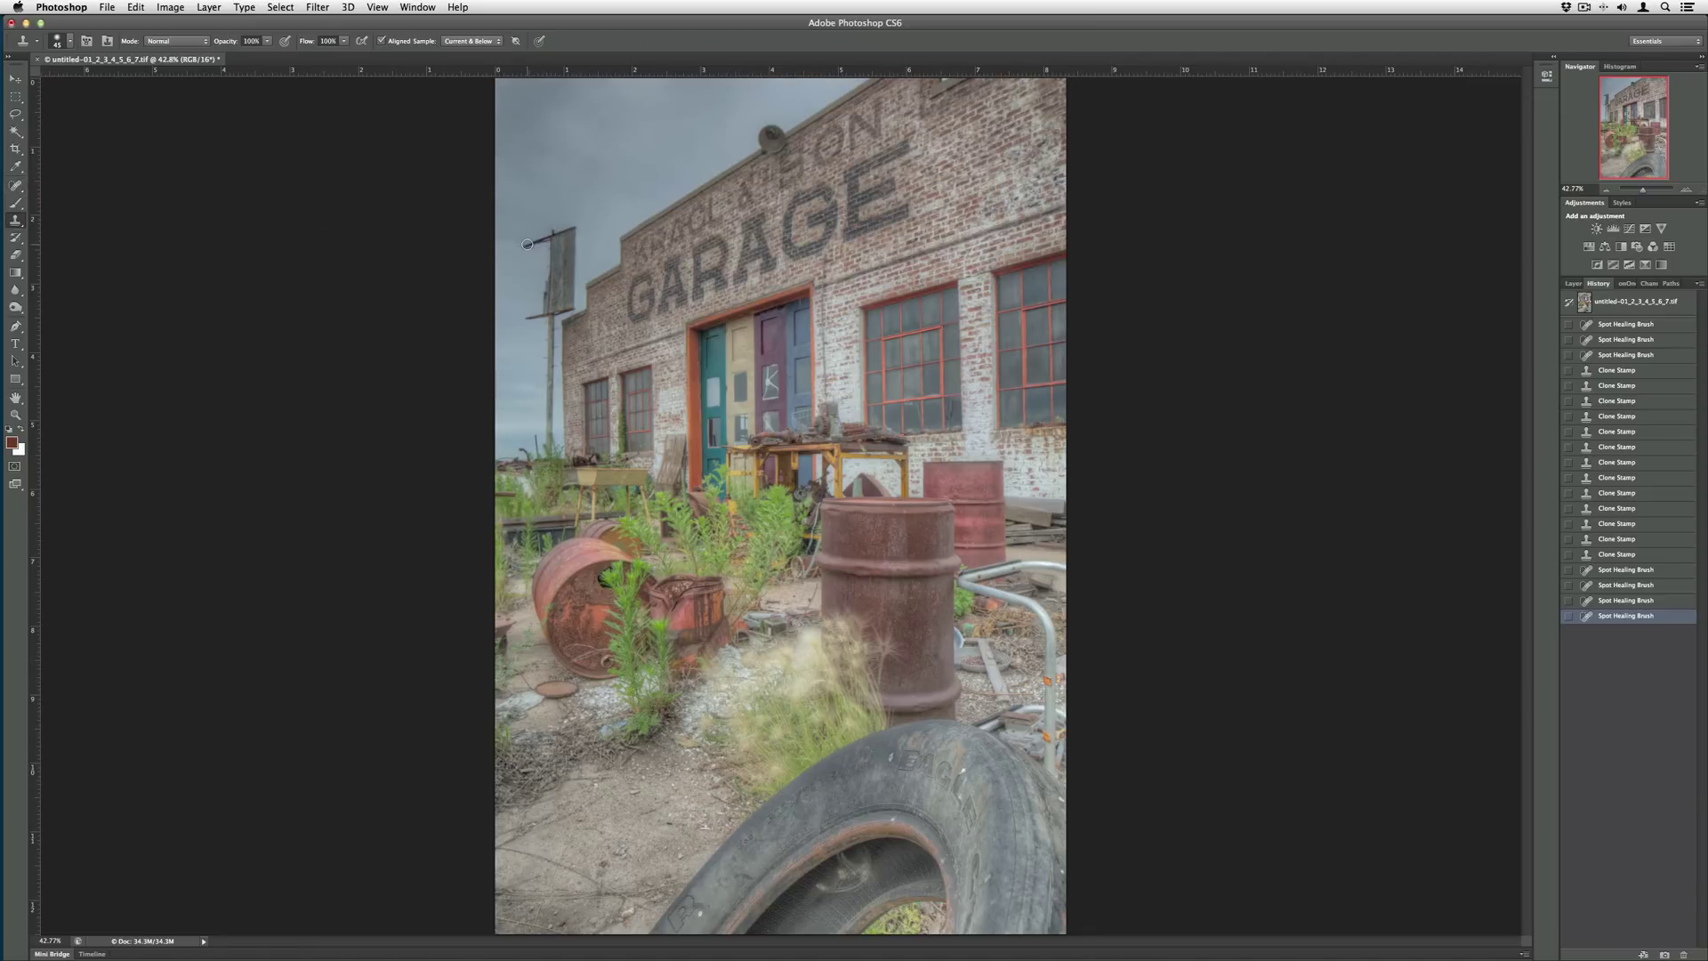
left_click_drag(527, 243, 525, 250)
Step: Send the retouched image to Perfect Effects and apply the Blue Dawn movie look
left_click(104, 7)
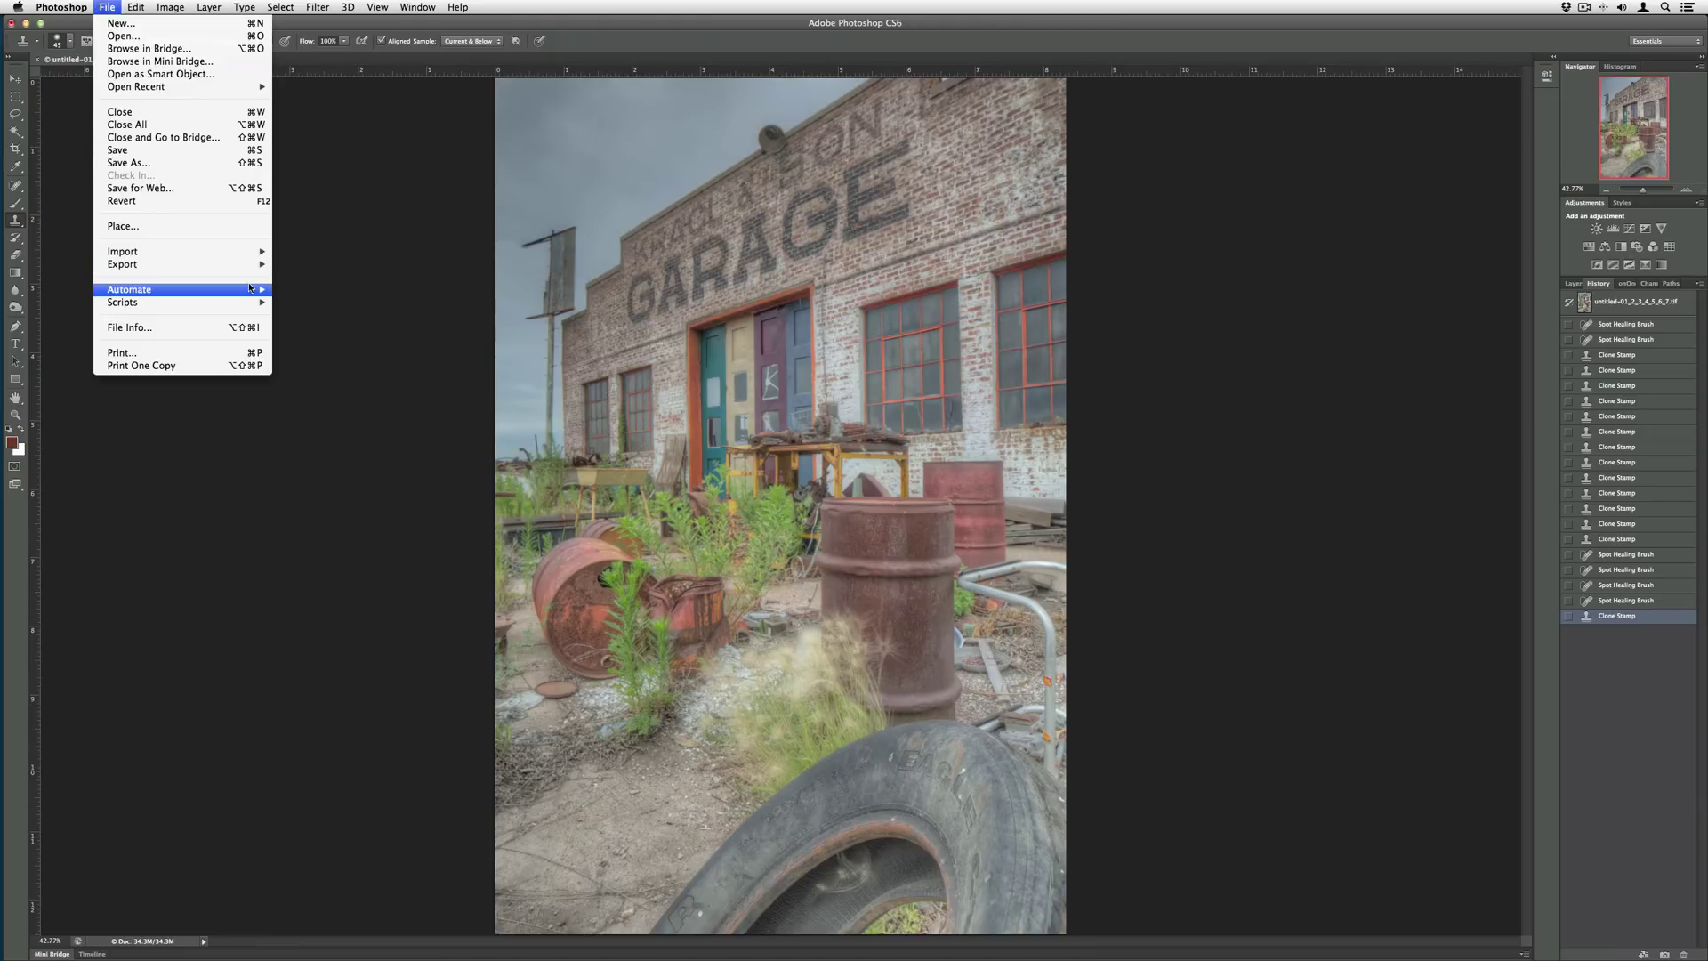
mouse_move(241, 288)
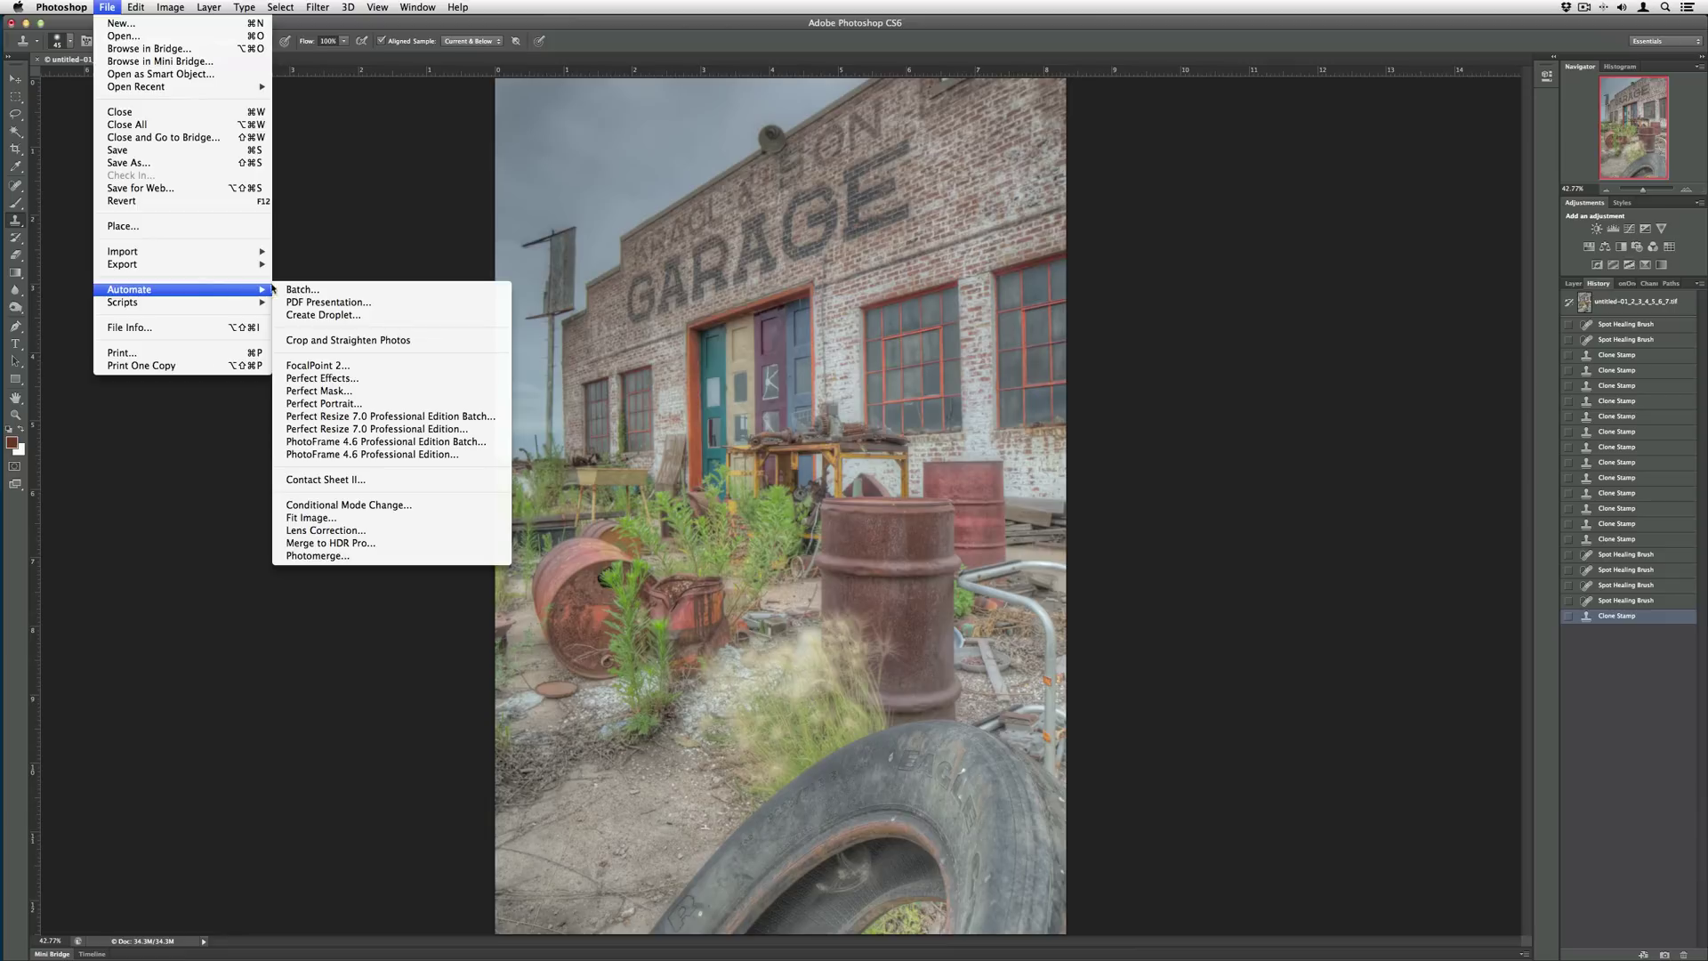
left_click(399, 379)
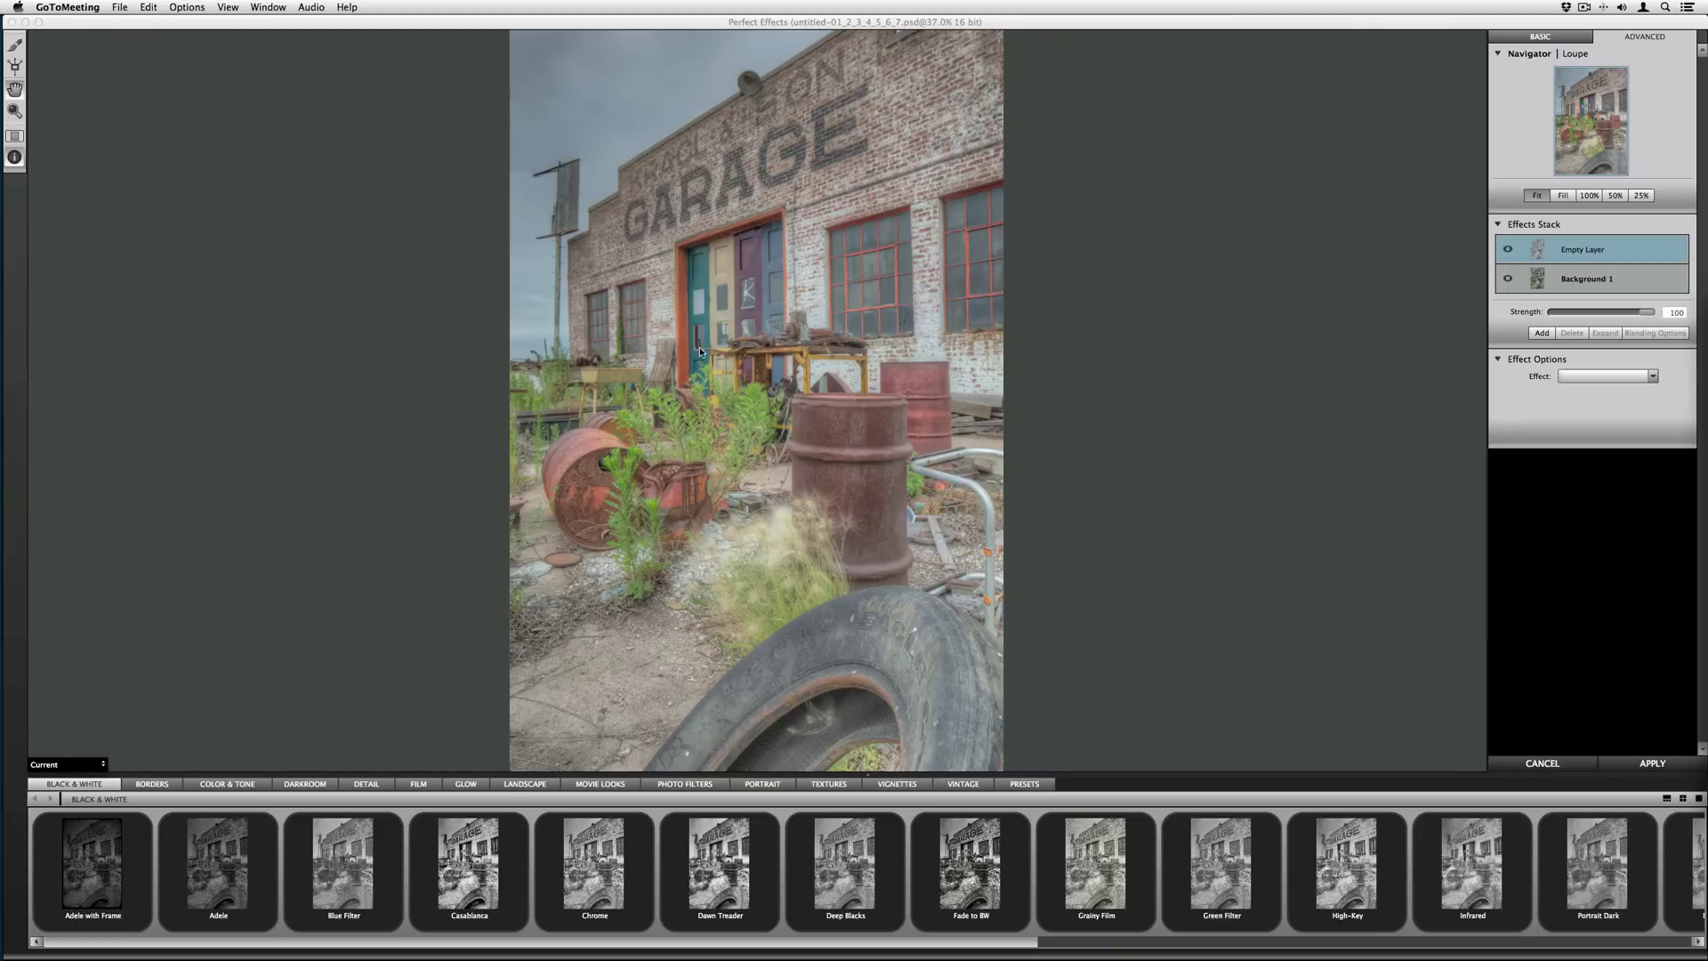
left_click(602, 785)
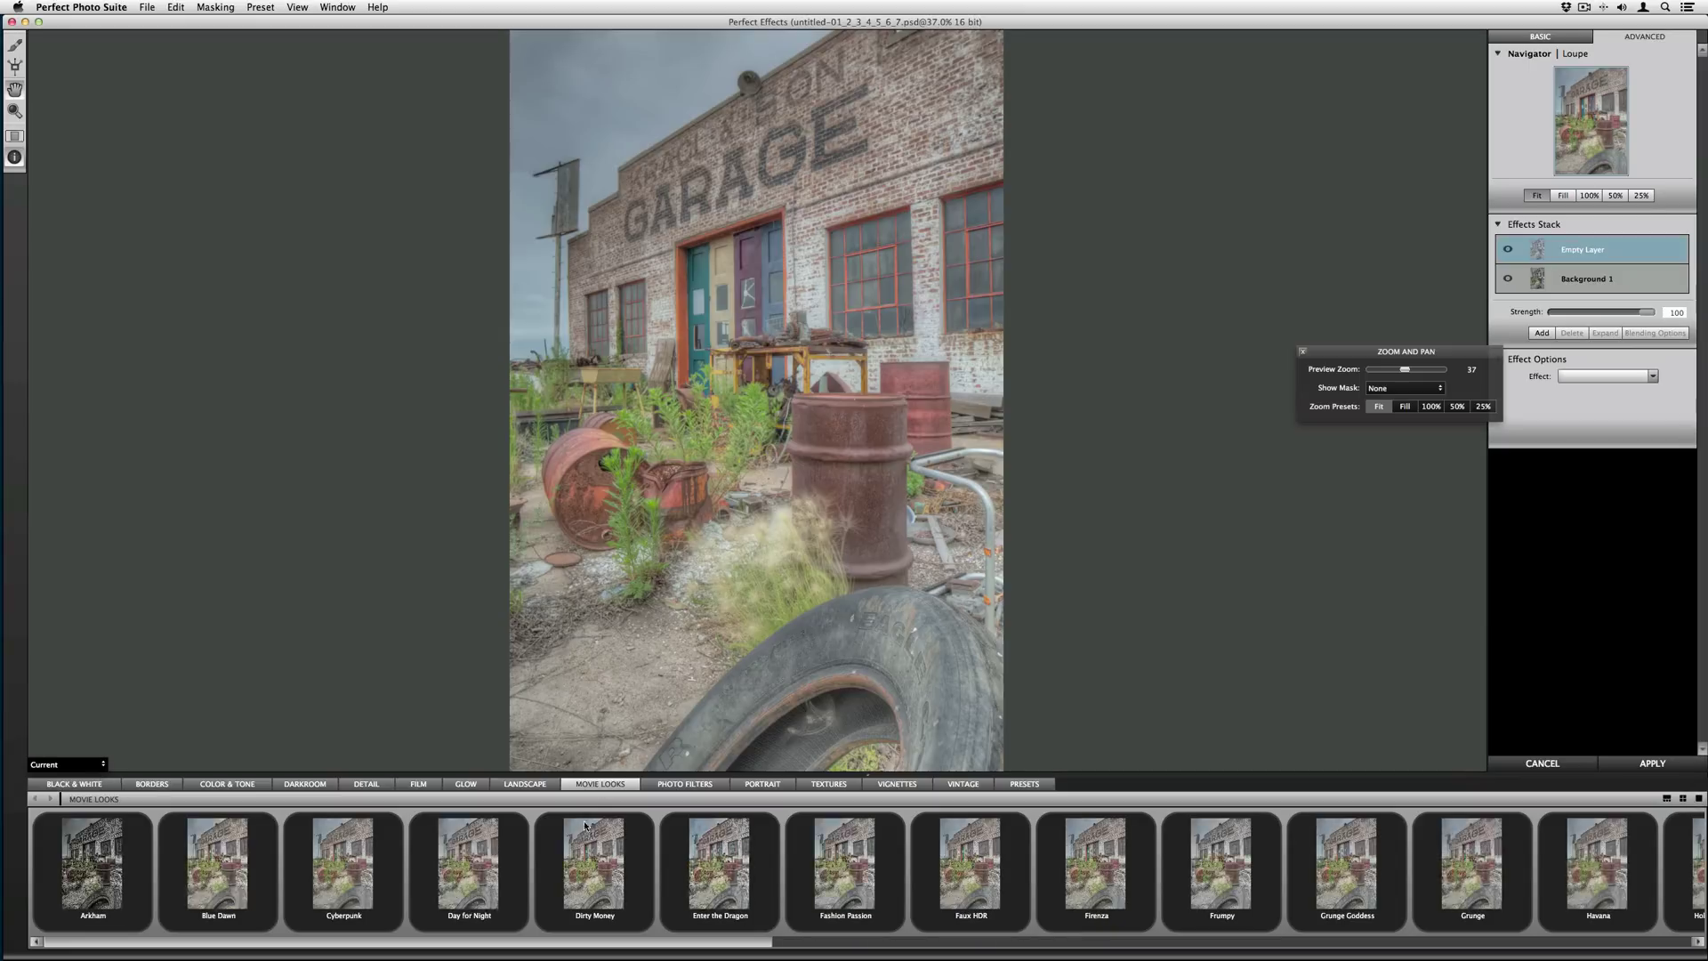
left_click(259, 823)
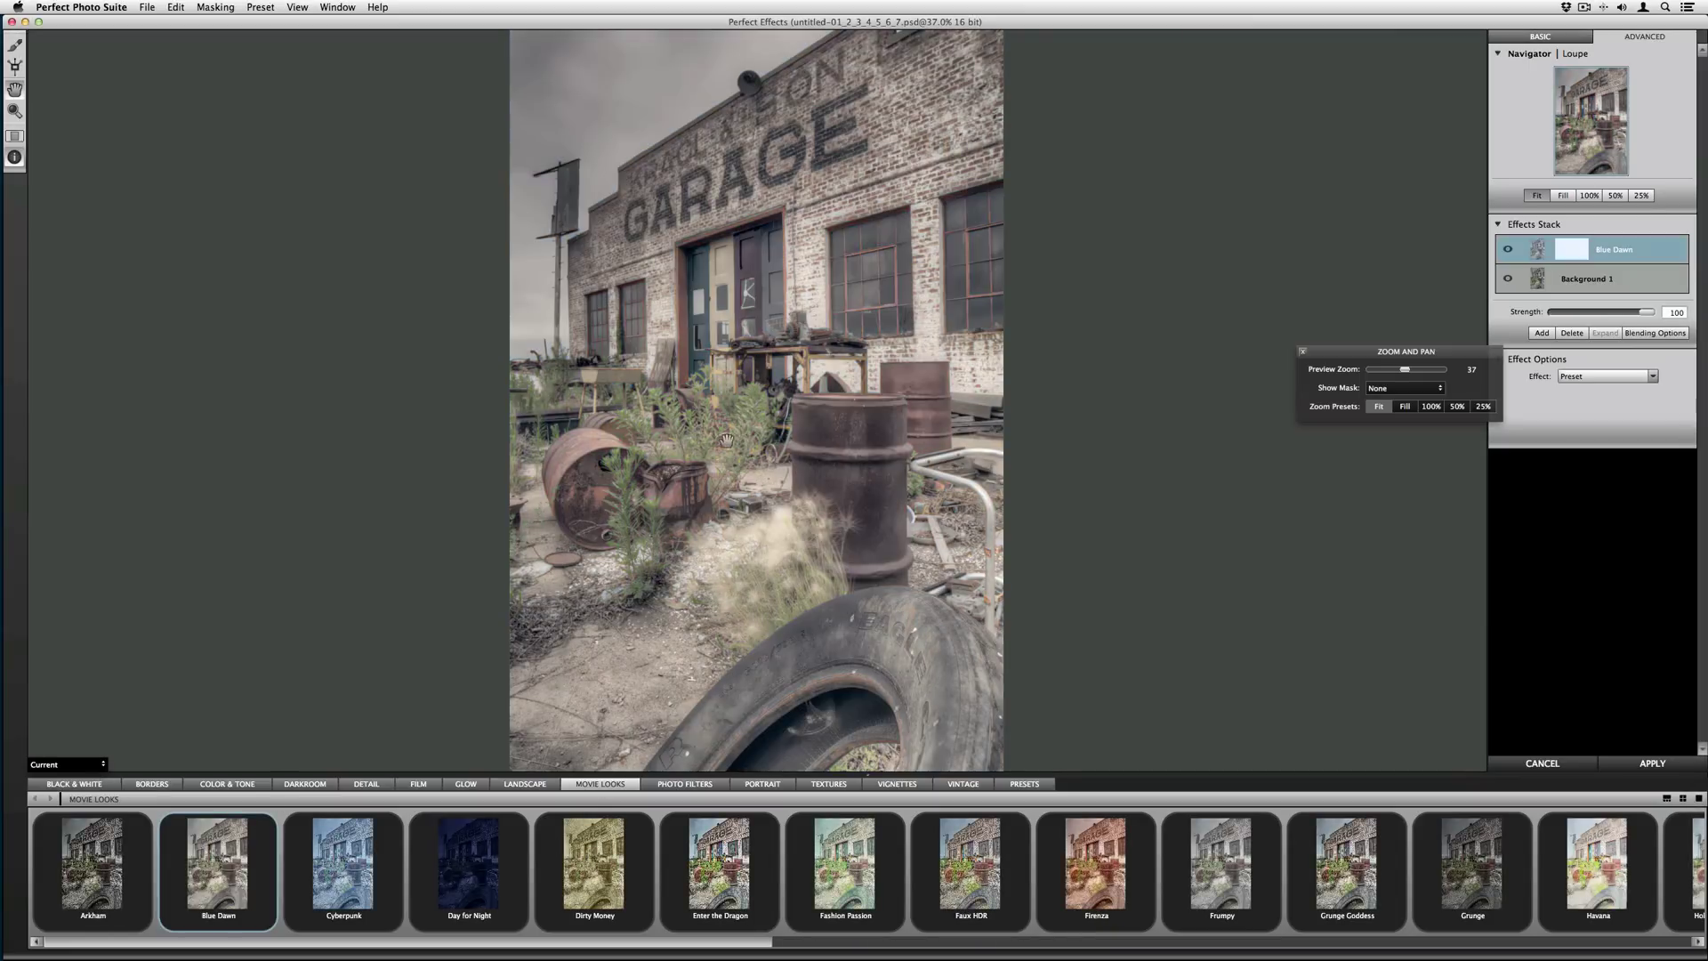
left_click(1641, 334)
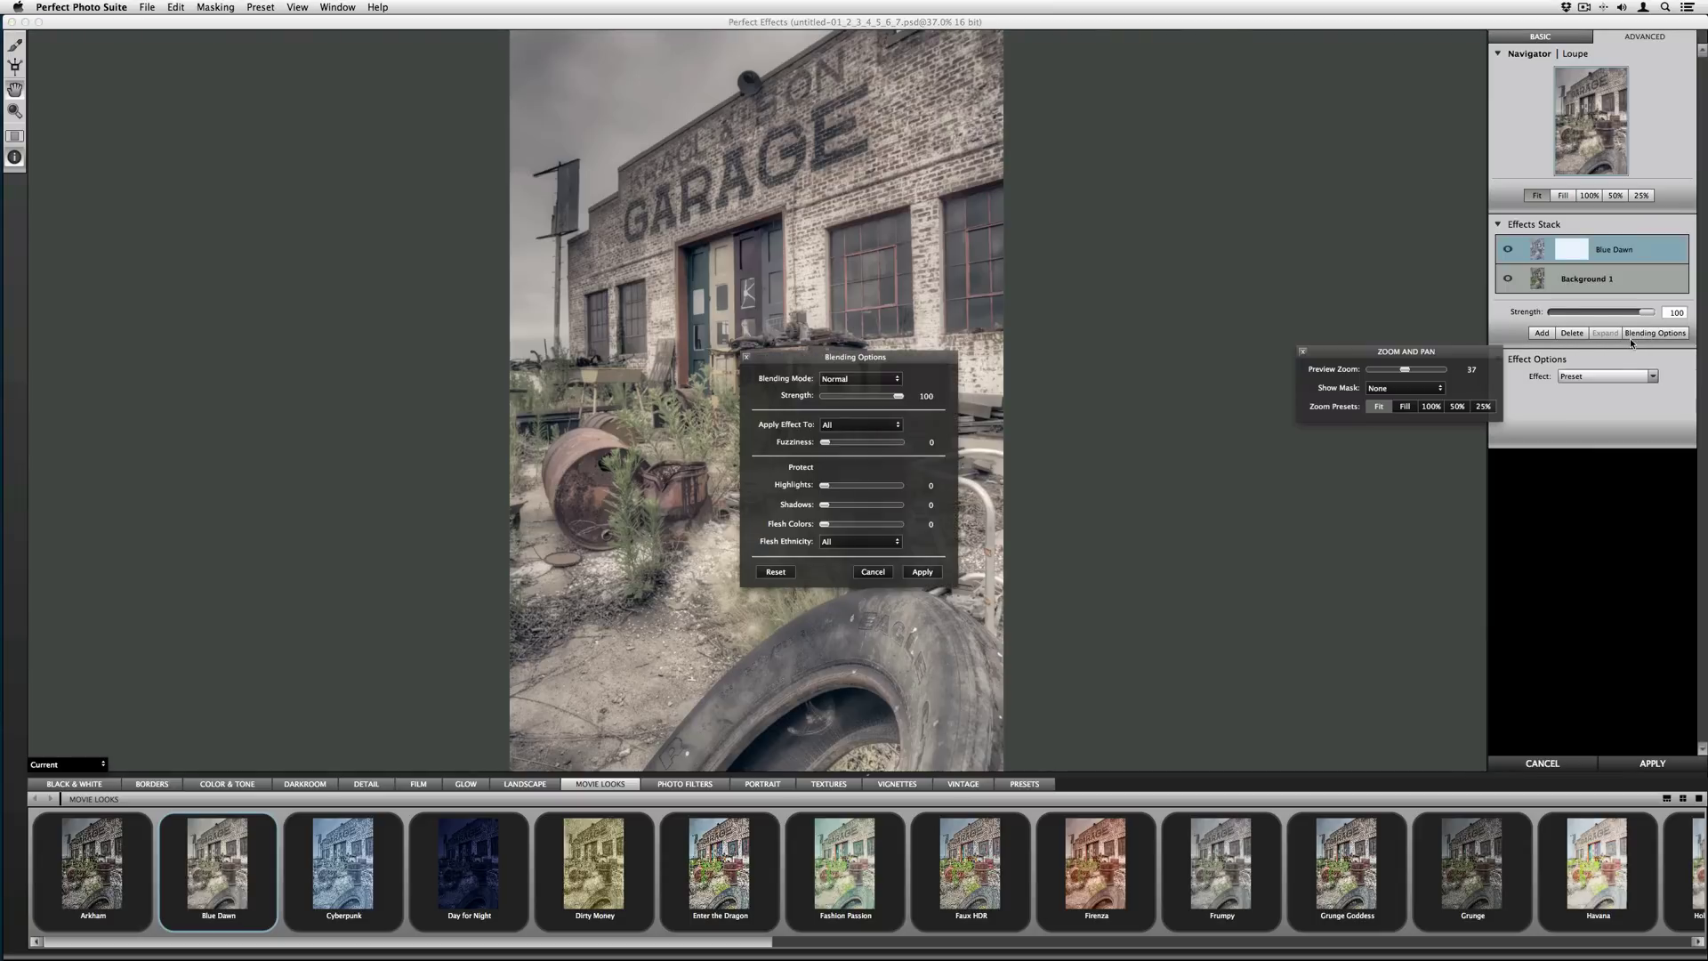
left_click_drag(890, 365, 1201, 174)
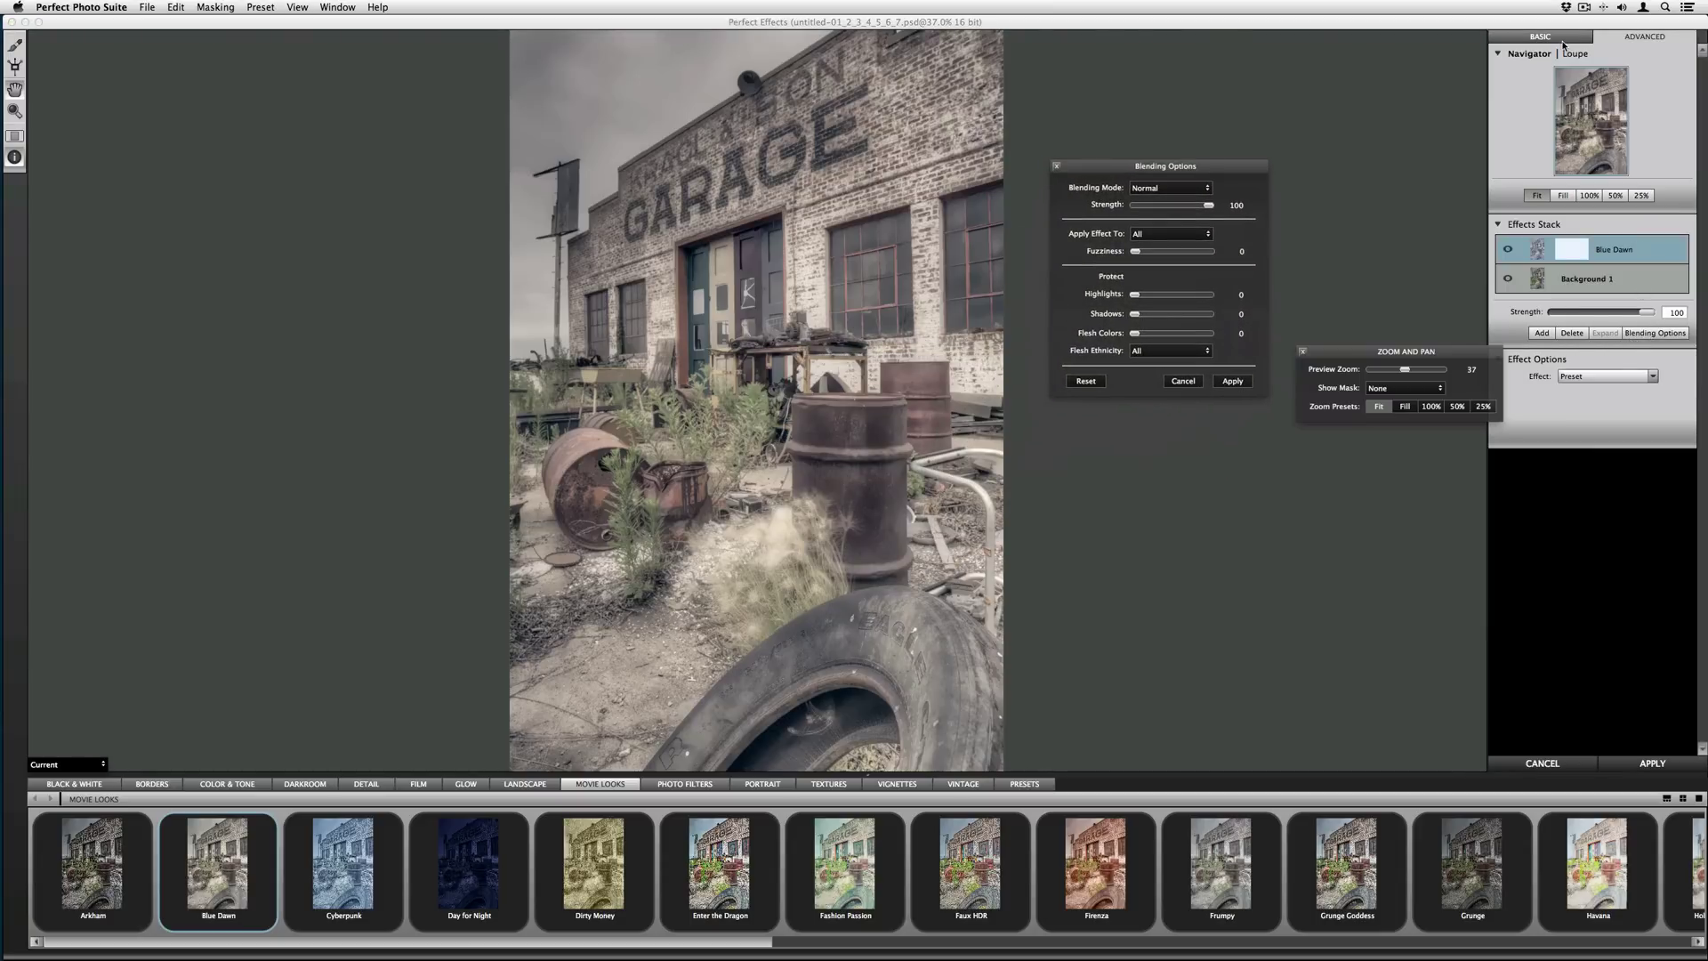
left_click(1183, 381)
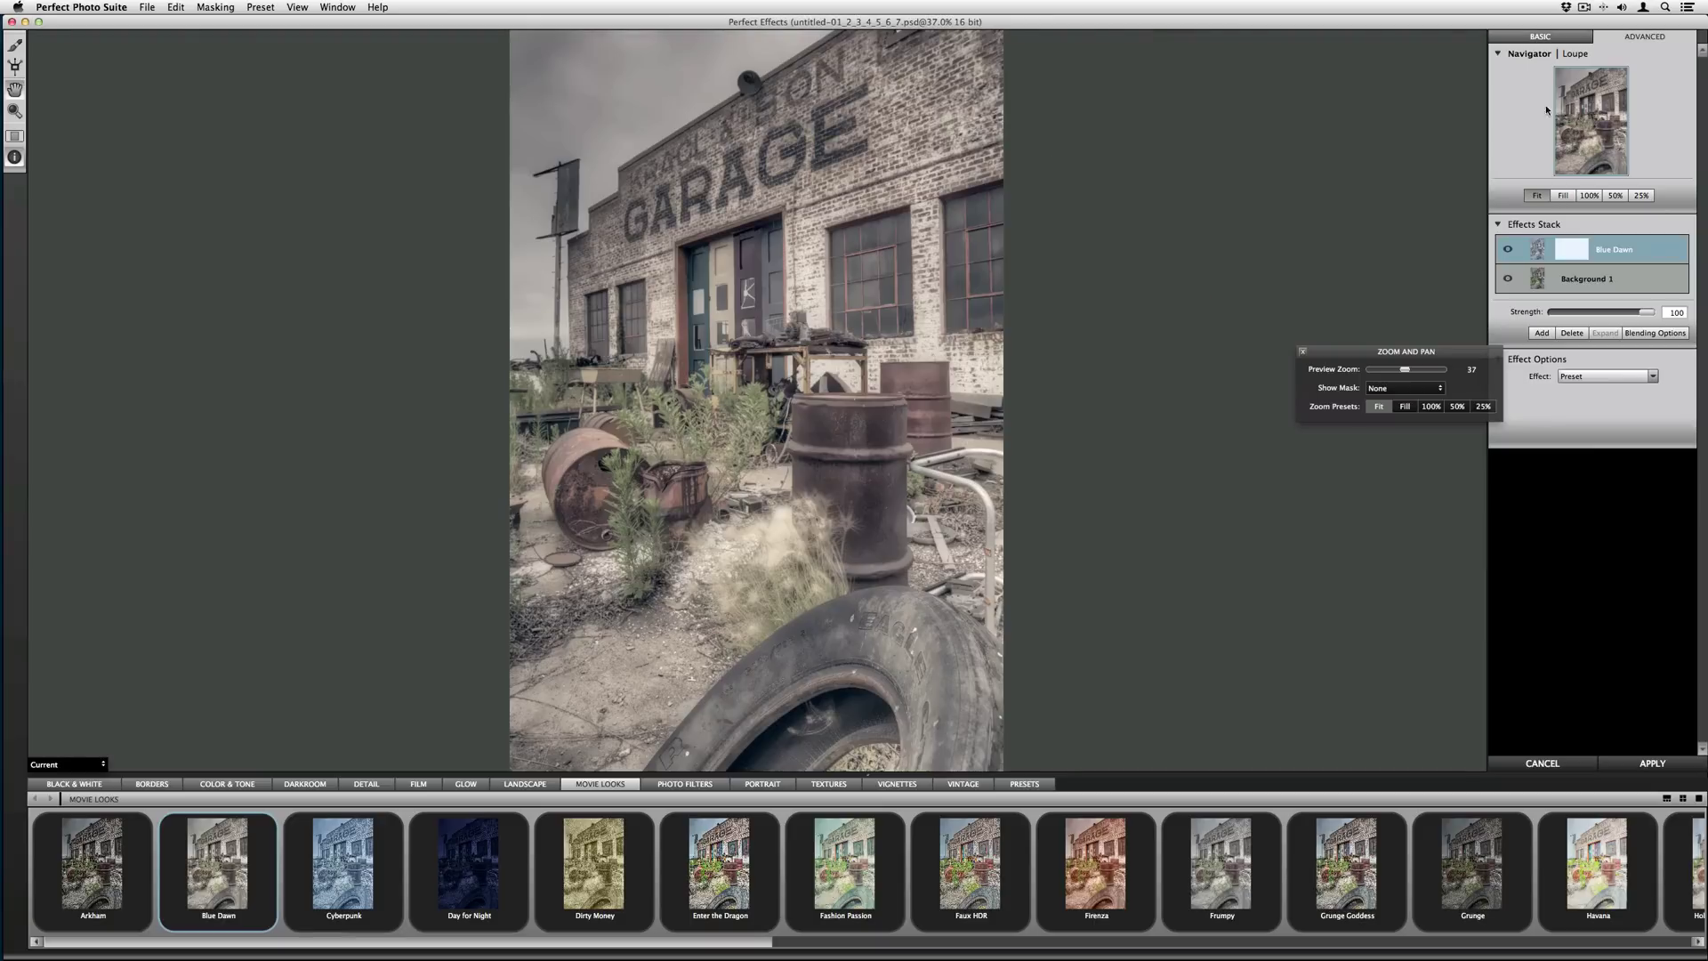
left_click_drag(1369, 351, 1323, 344)
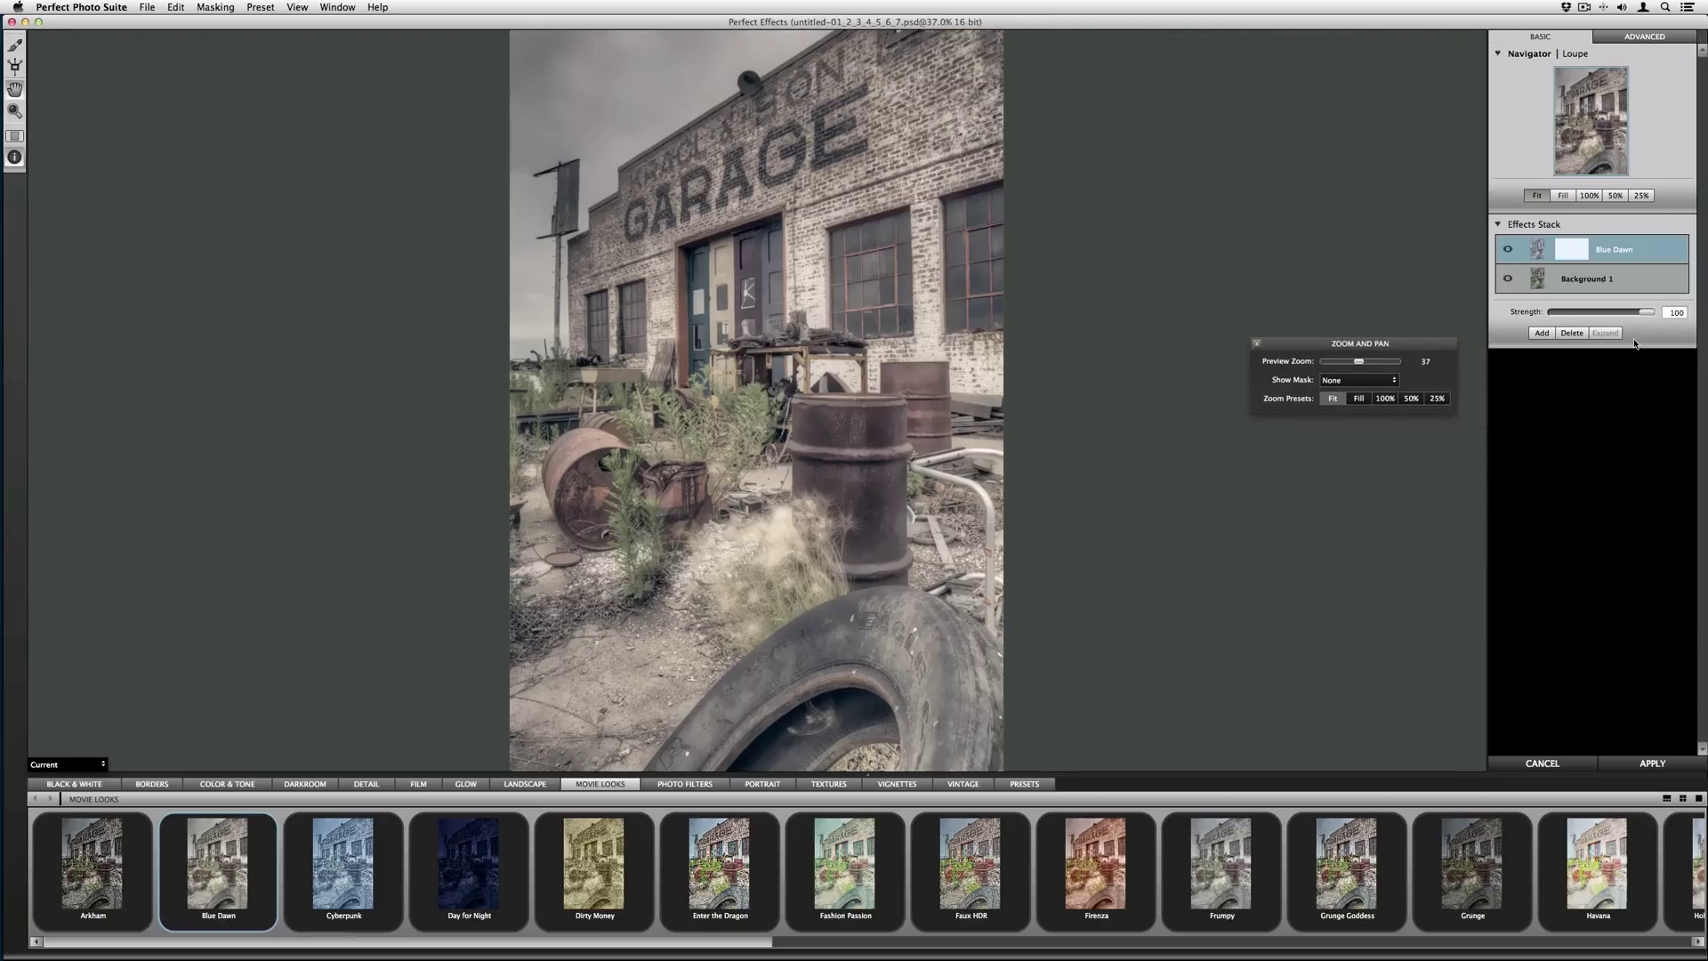
left_click(1630, 39)
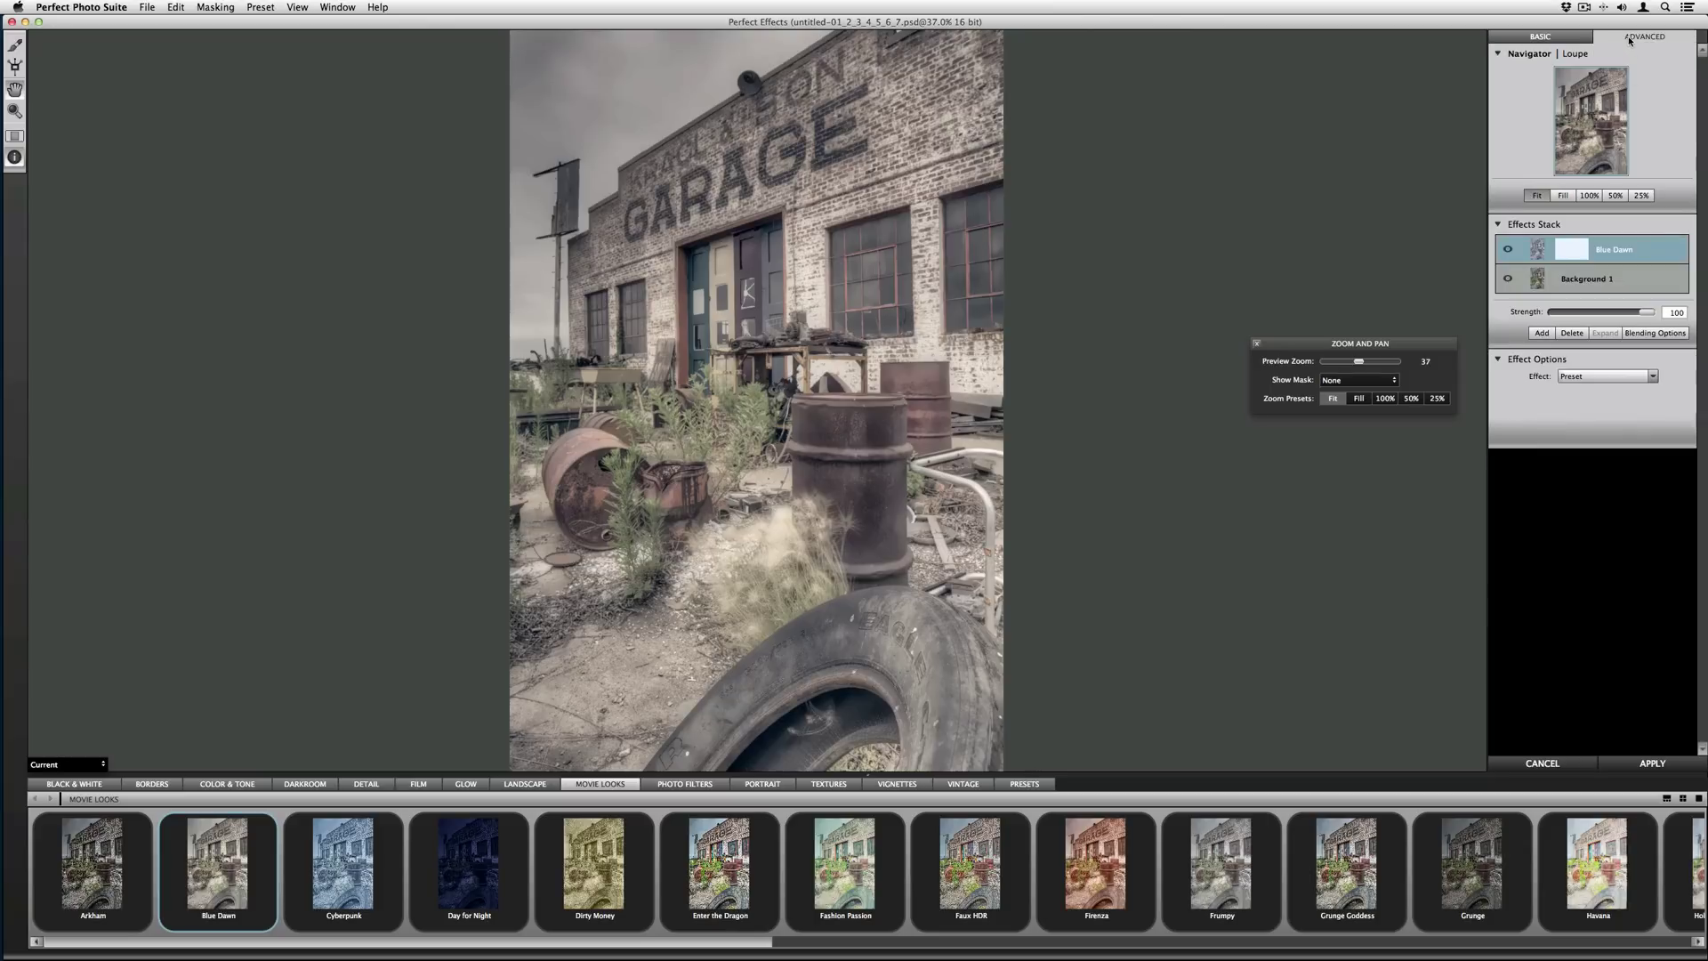
Step: Open the Blue Dawn layer's blending options clear of the image and set the blending mode to Hardlight
left_click(1641, 334)
left_click_drag(871, 365, 1178, 204)
left_click(1147, 217)
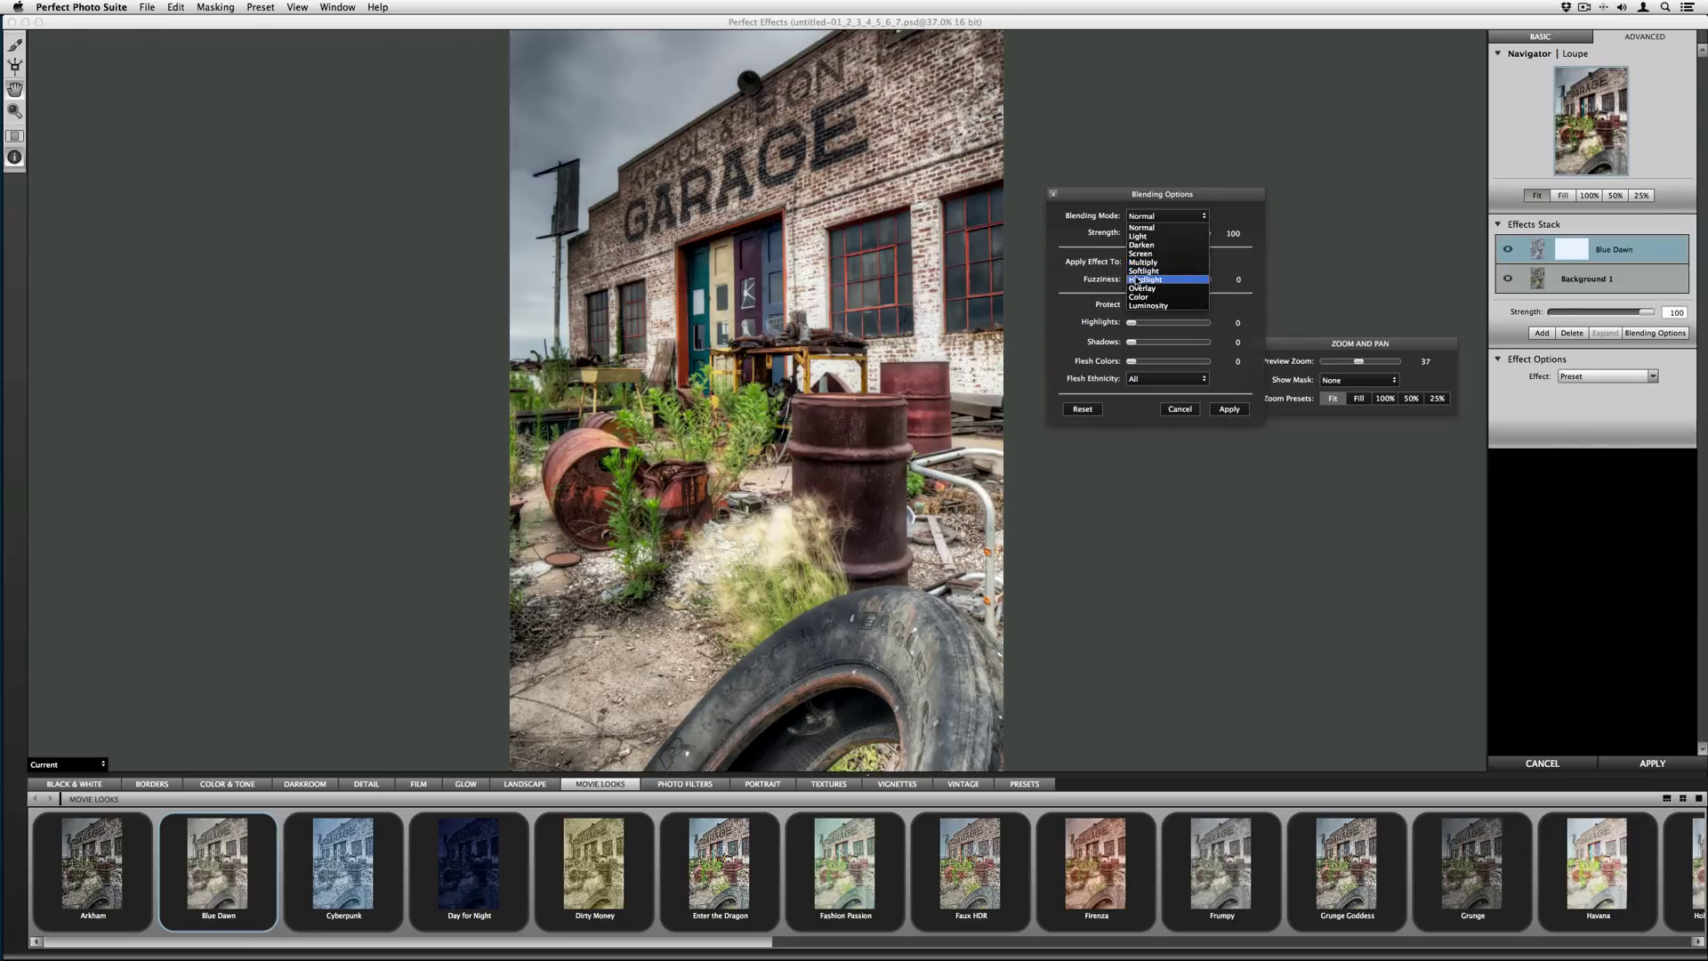
left_click(1137, 279)
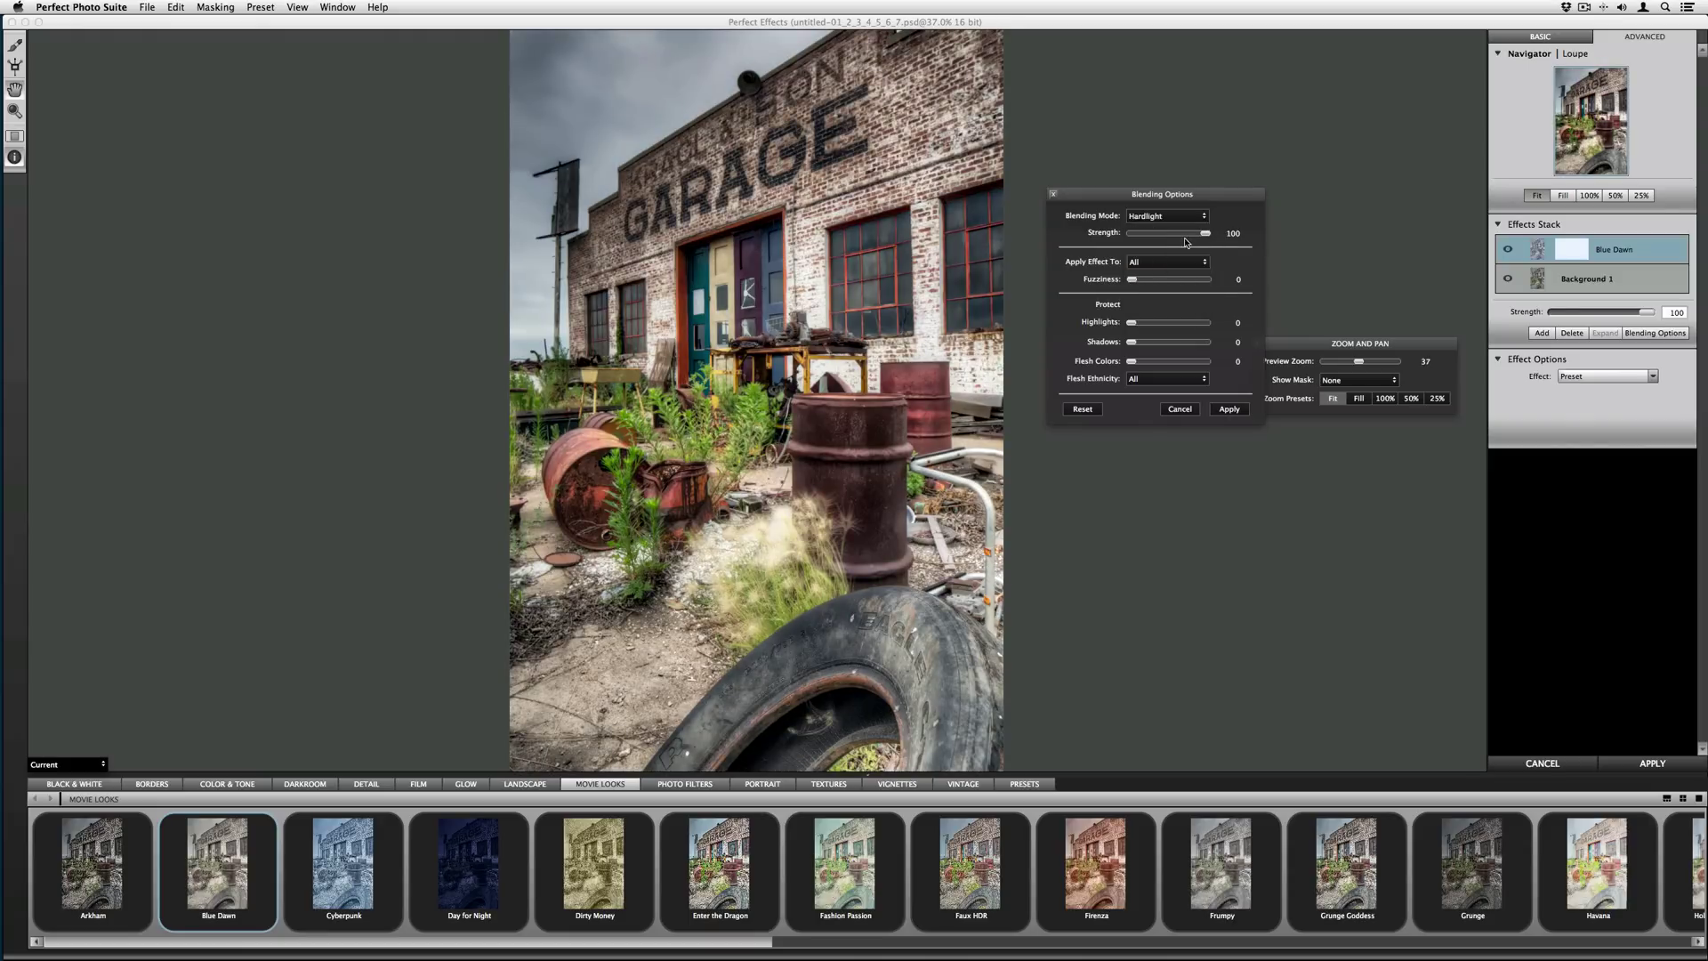
Step: Lower the Blue Dawn layer's strength to 68 and apply the blending options
mouse_move(1201, 236)
left_mouse_down()
mouse_move(1112, 239)
mouse_move(1175, 239)
left_mouse_up()
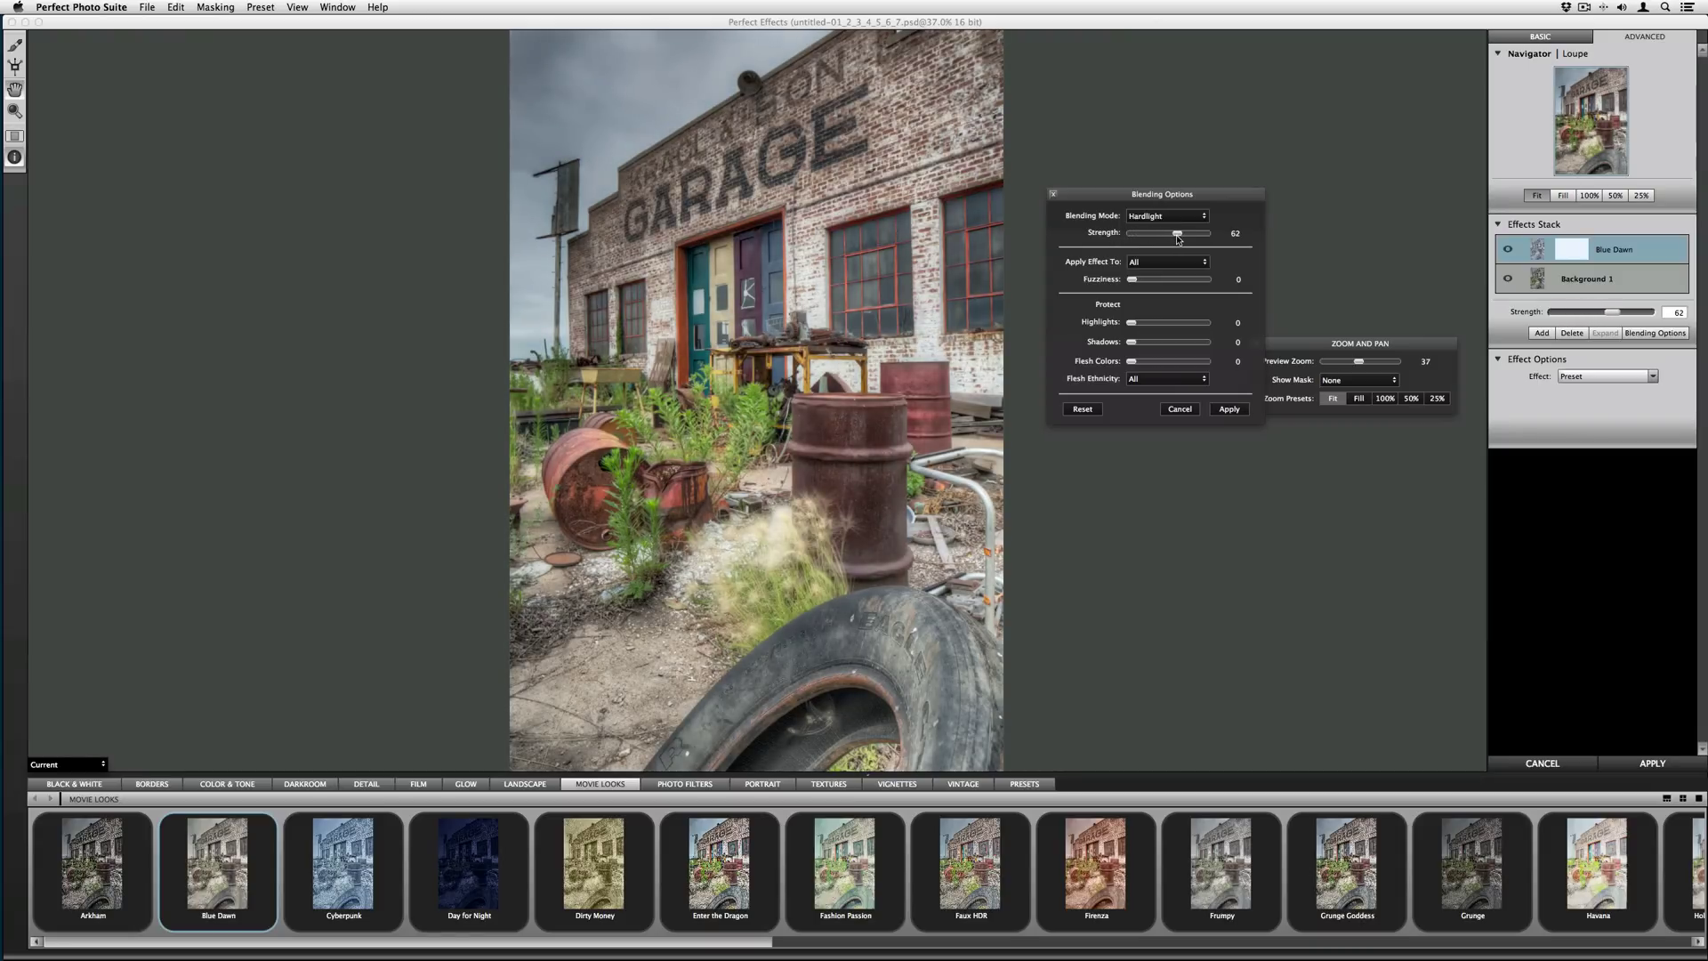
left_click(1229, 409)
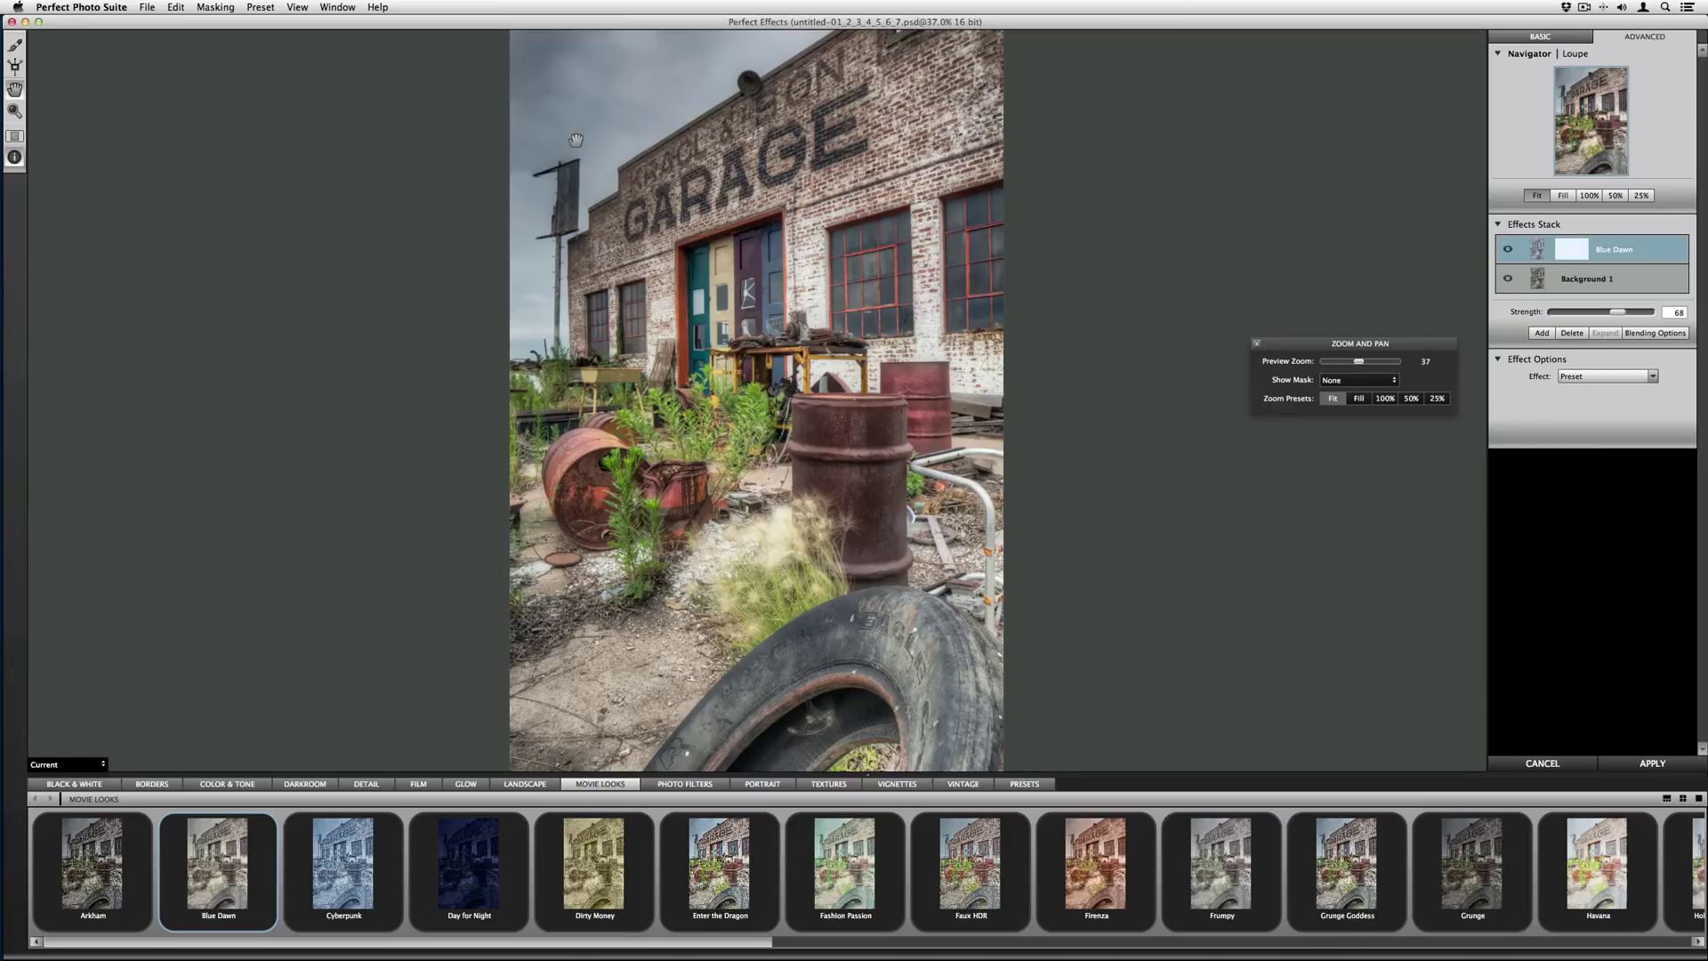
Step: Add a new effect layer and give it the Green Enhancer photo filter
left_click(1539, 333)
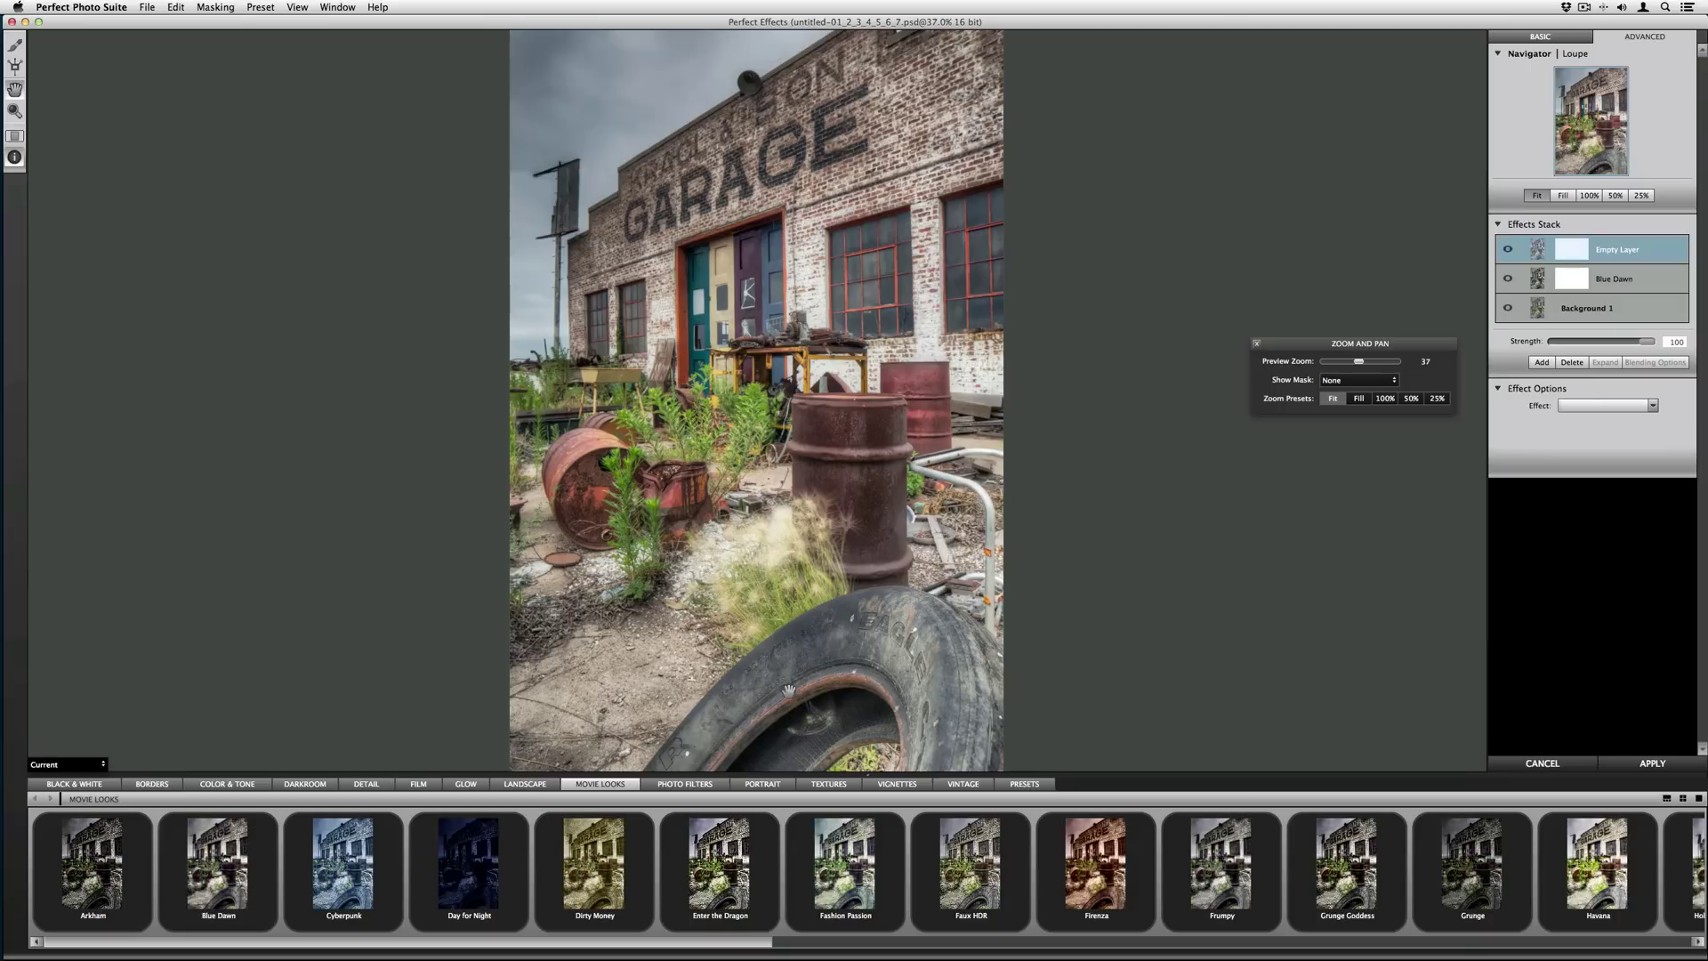
left_click(684, 785)
left_click_drag(835, 945, 1098, 945)
left_click(1351, 867)
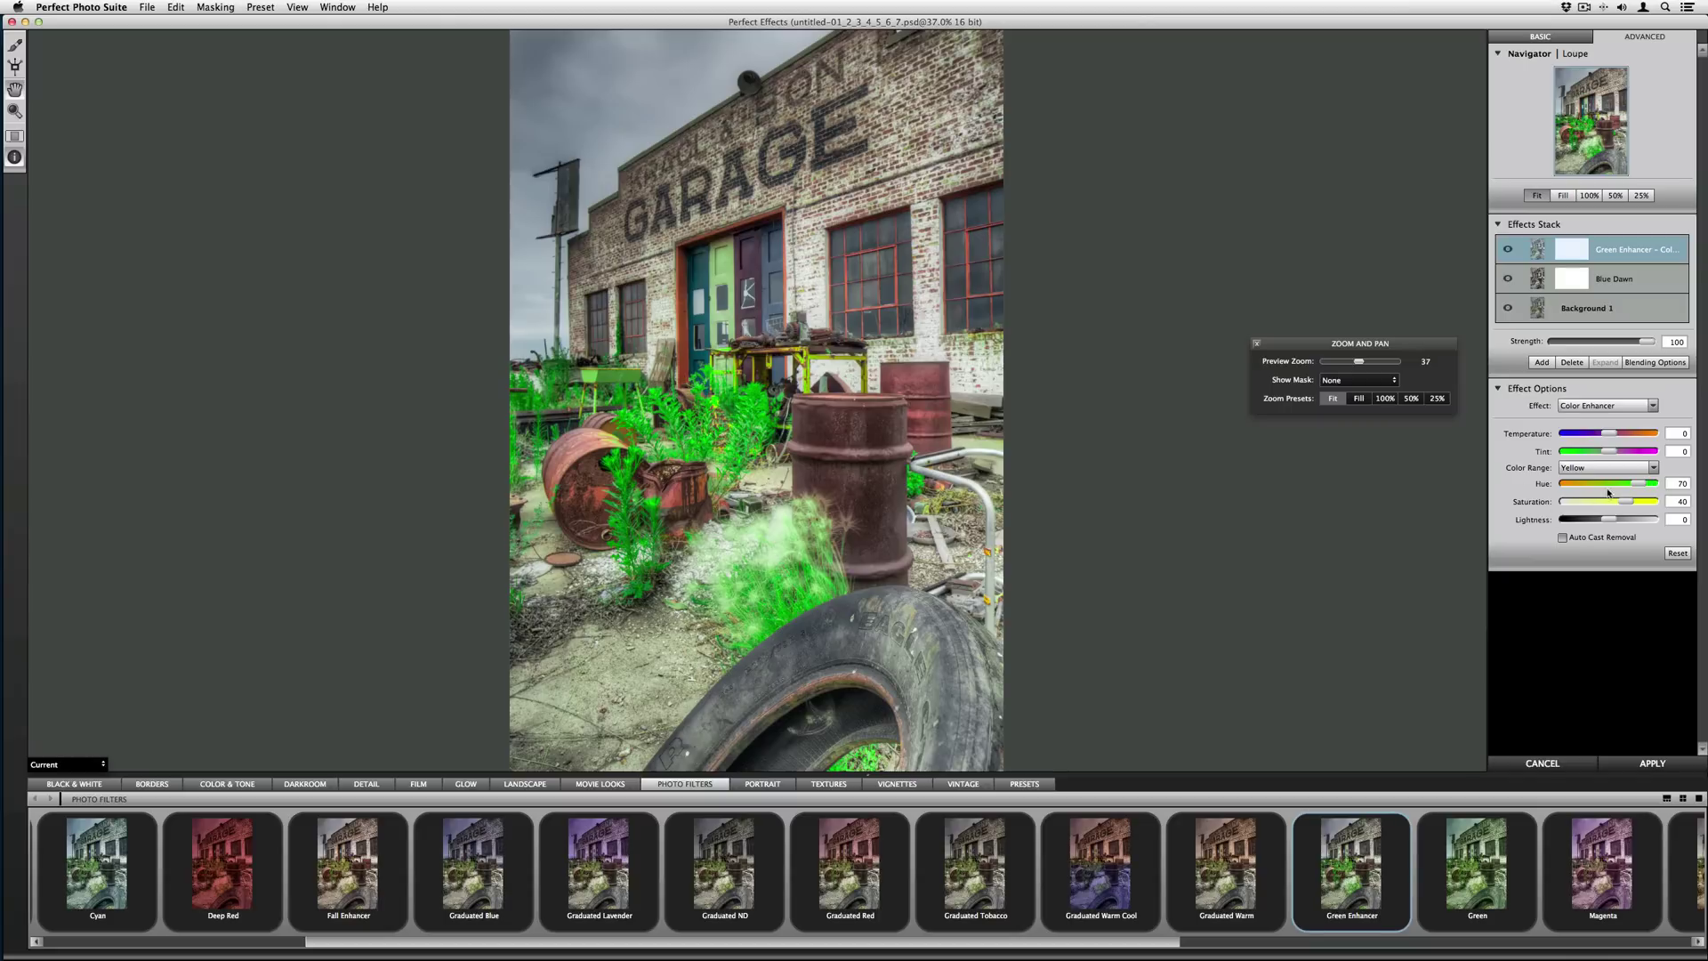
Step: Set the Green Enhancer's yellow hue to -10 and reduce the layer's strength considerably
left_click_drag(1639, 486, 1604, 484)
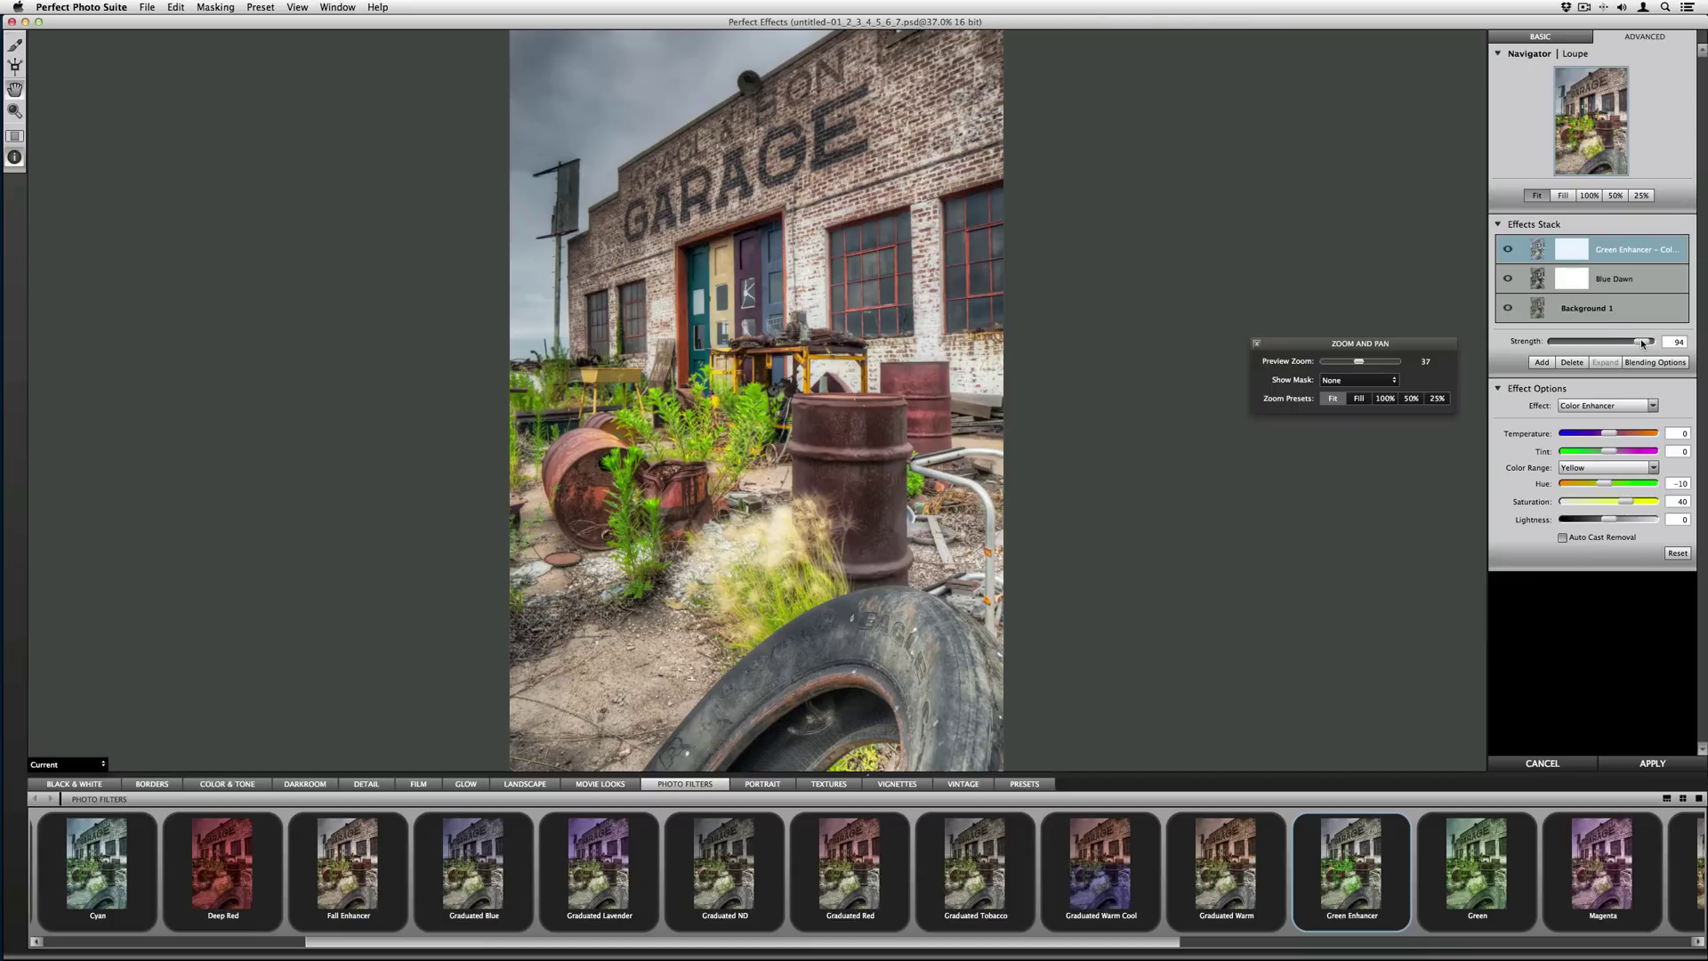
left_click_drag(1642, 343, 1582, 343)
Step: Add another effect layer with the Omaha Beach movie look and set its strength to 43
left_click(1541, 362)
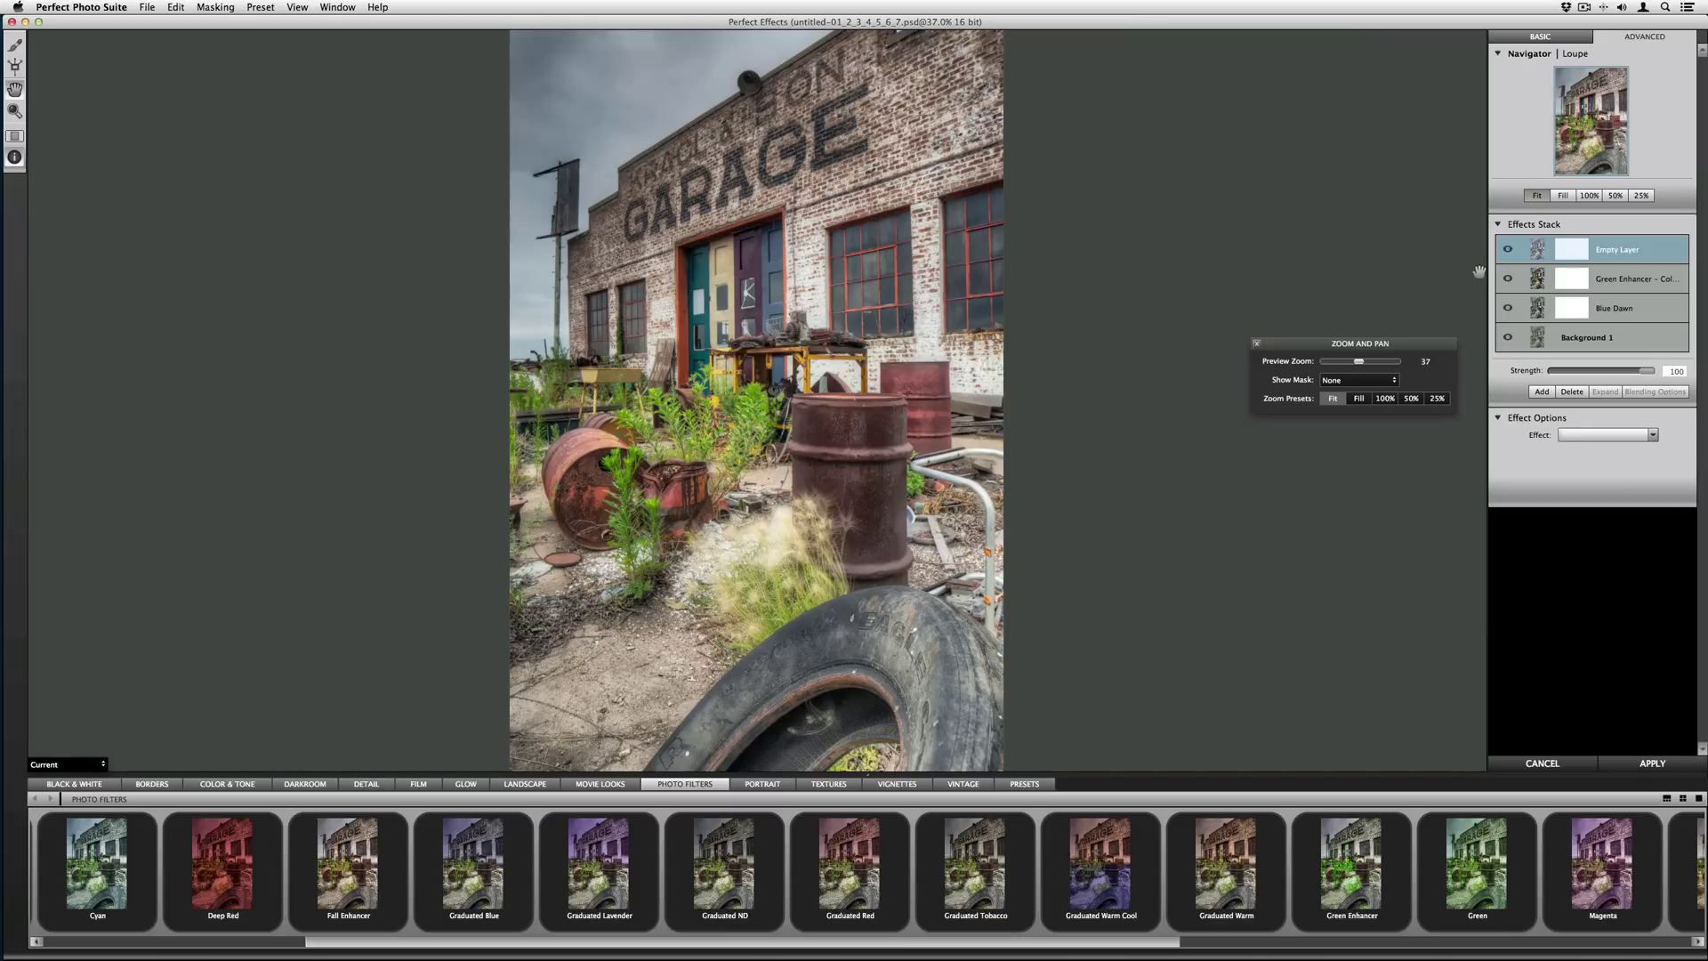
left_click(594, 786)
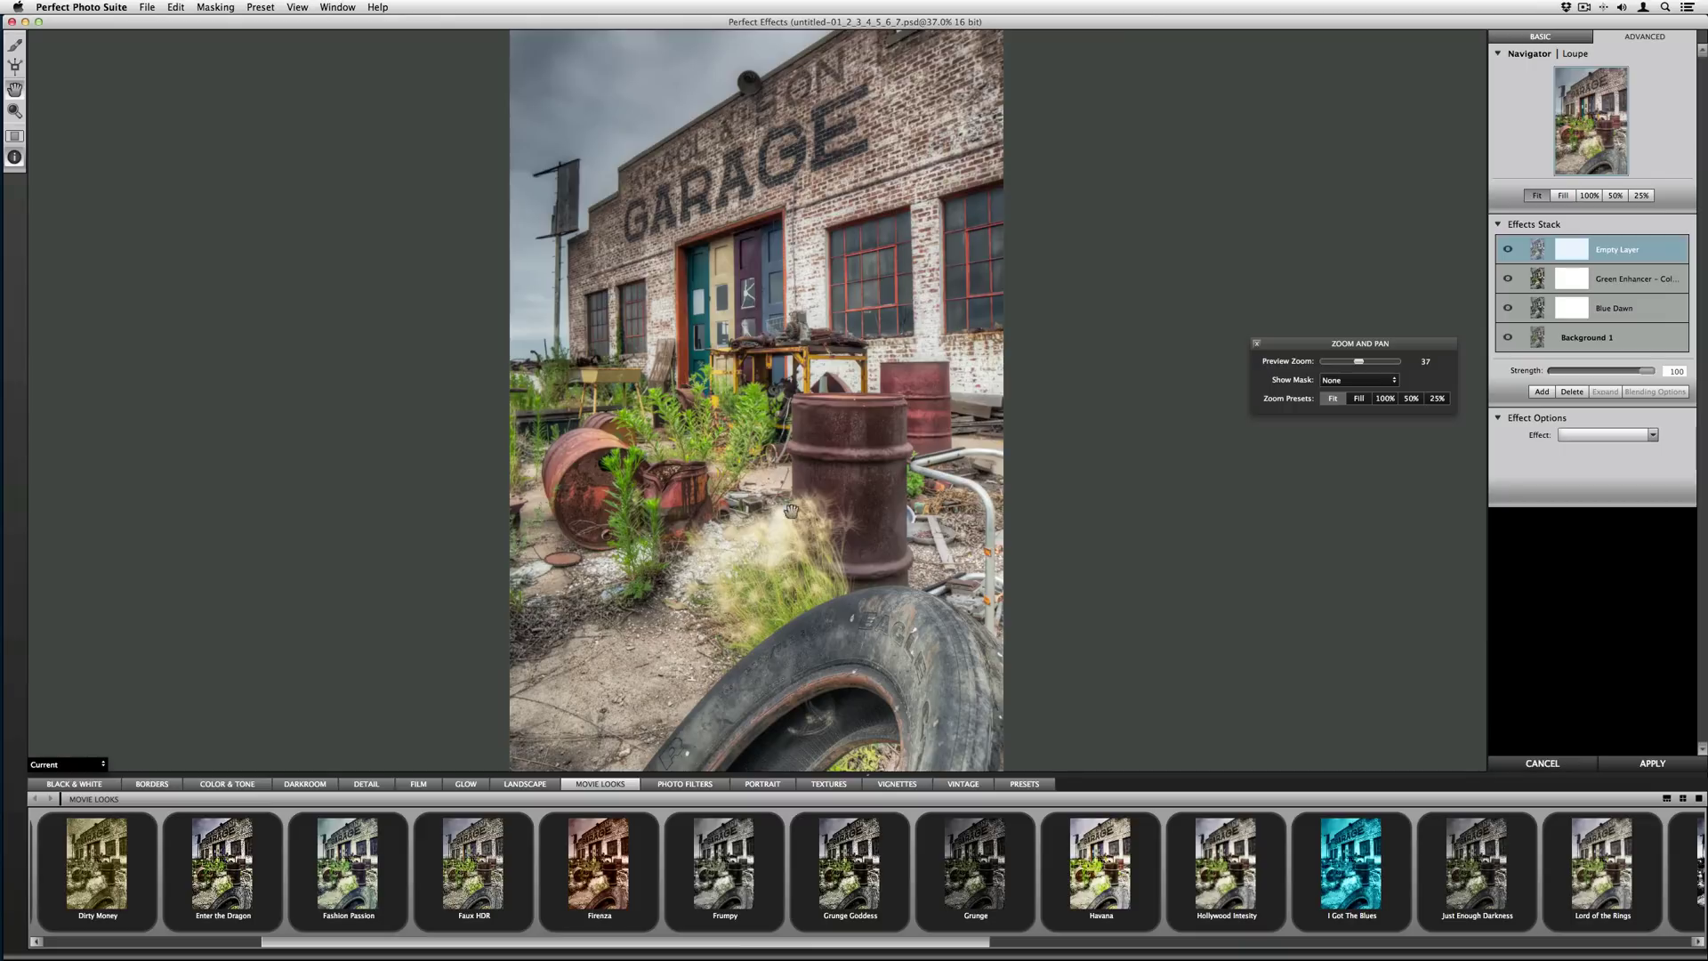
left_click_drag(984, 938, 1310, 954)
scroll(1258, 881, "right", 5)
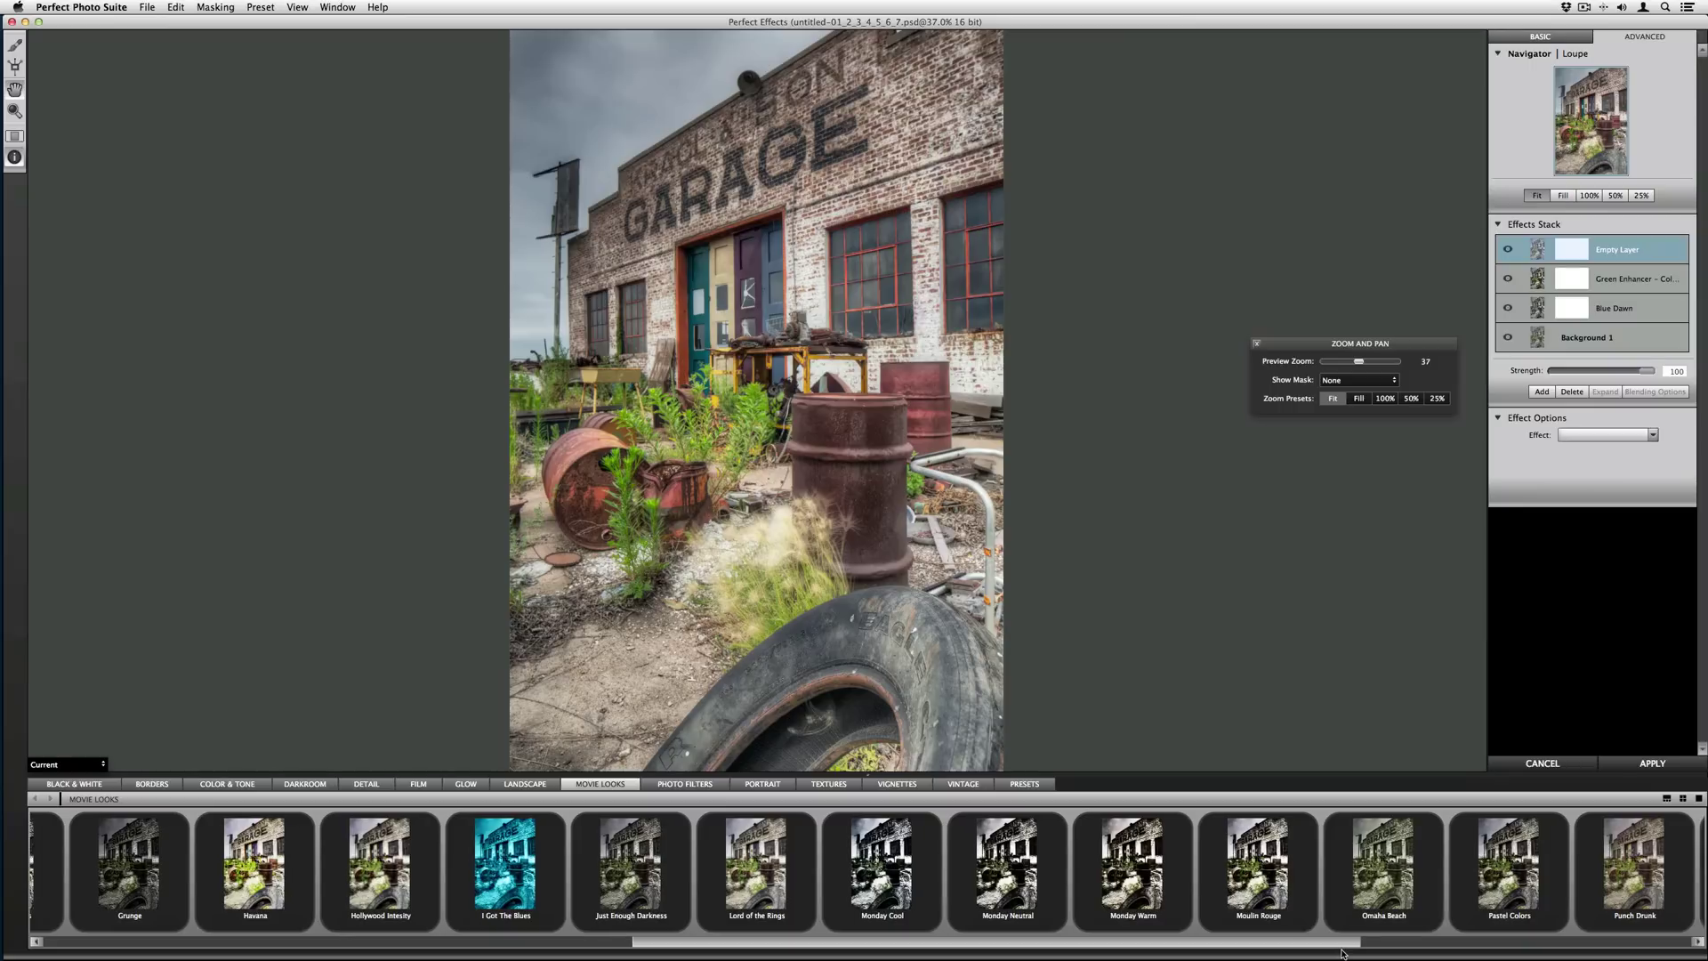
left_click(1189, 877)
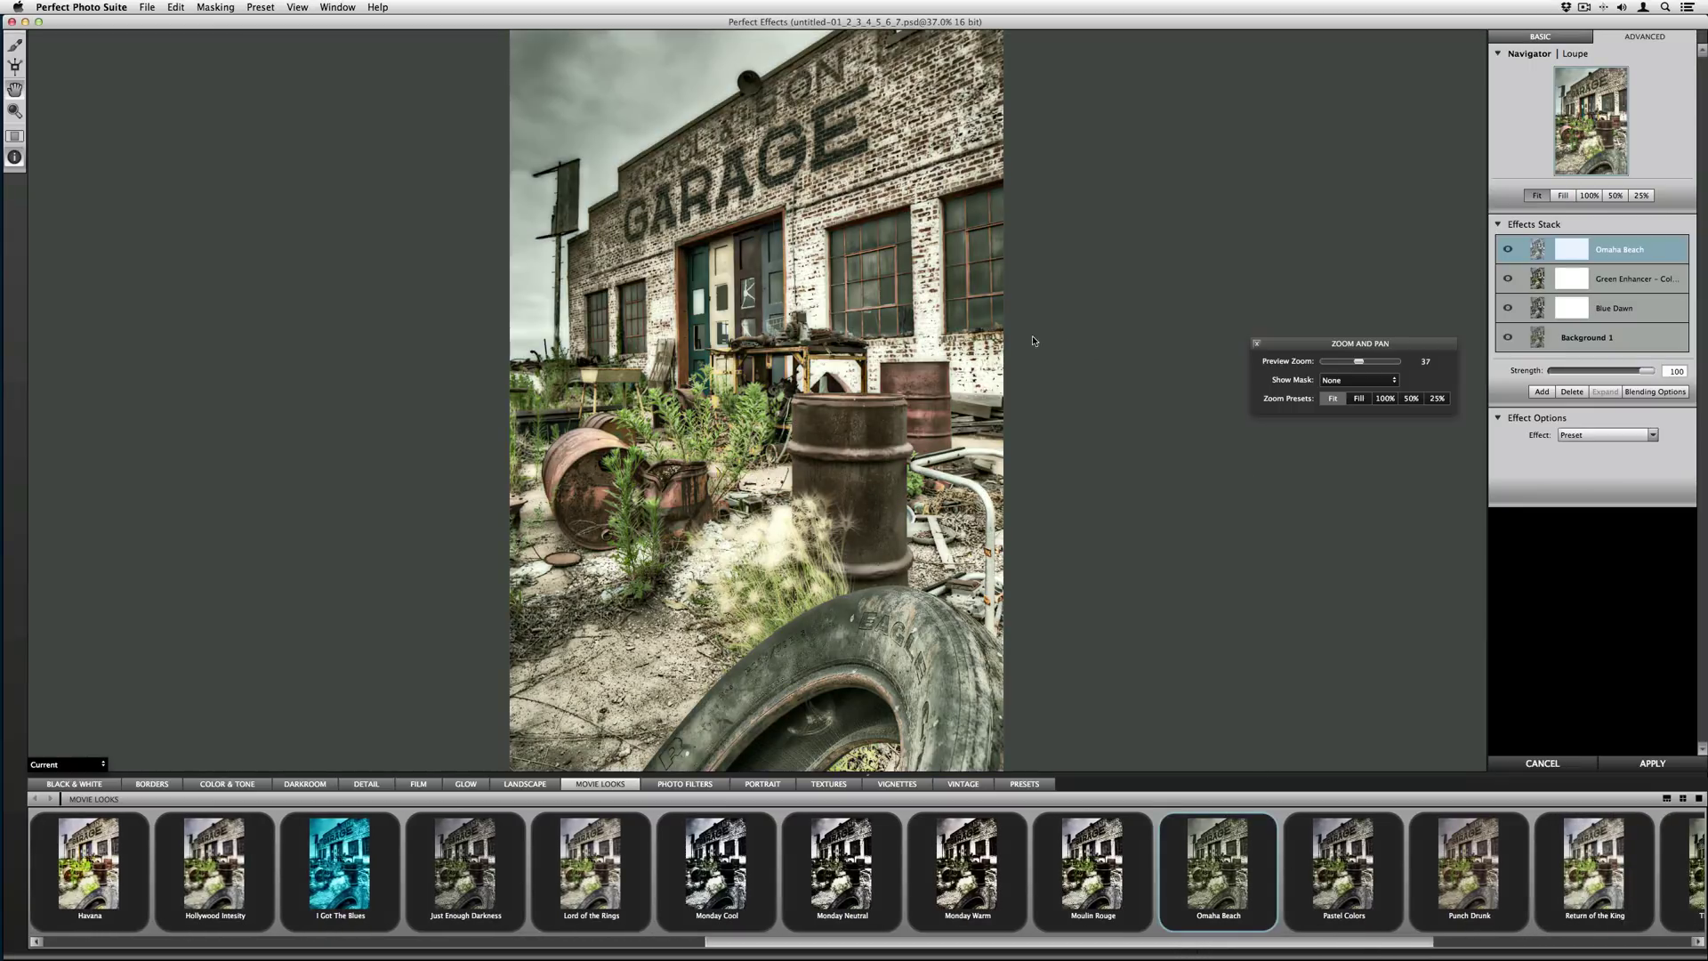
left_click_drag(1645, 375, 1593, 369)
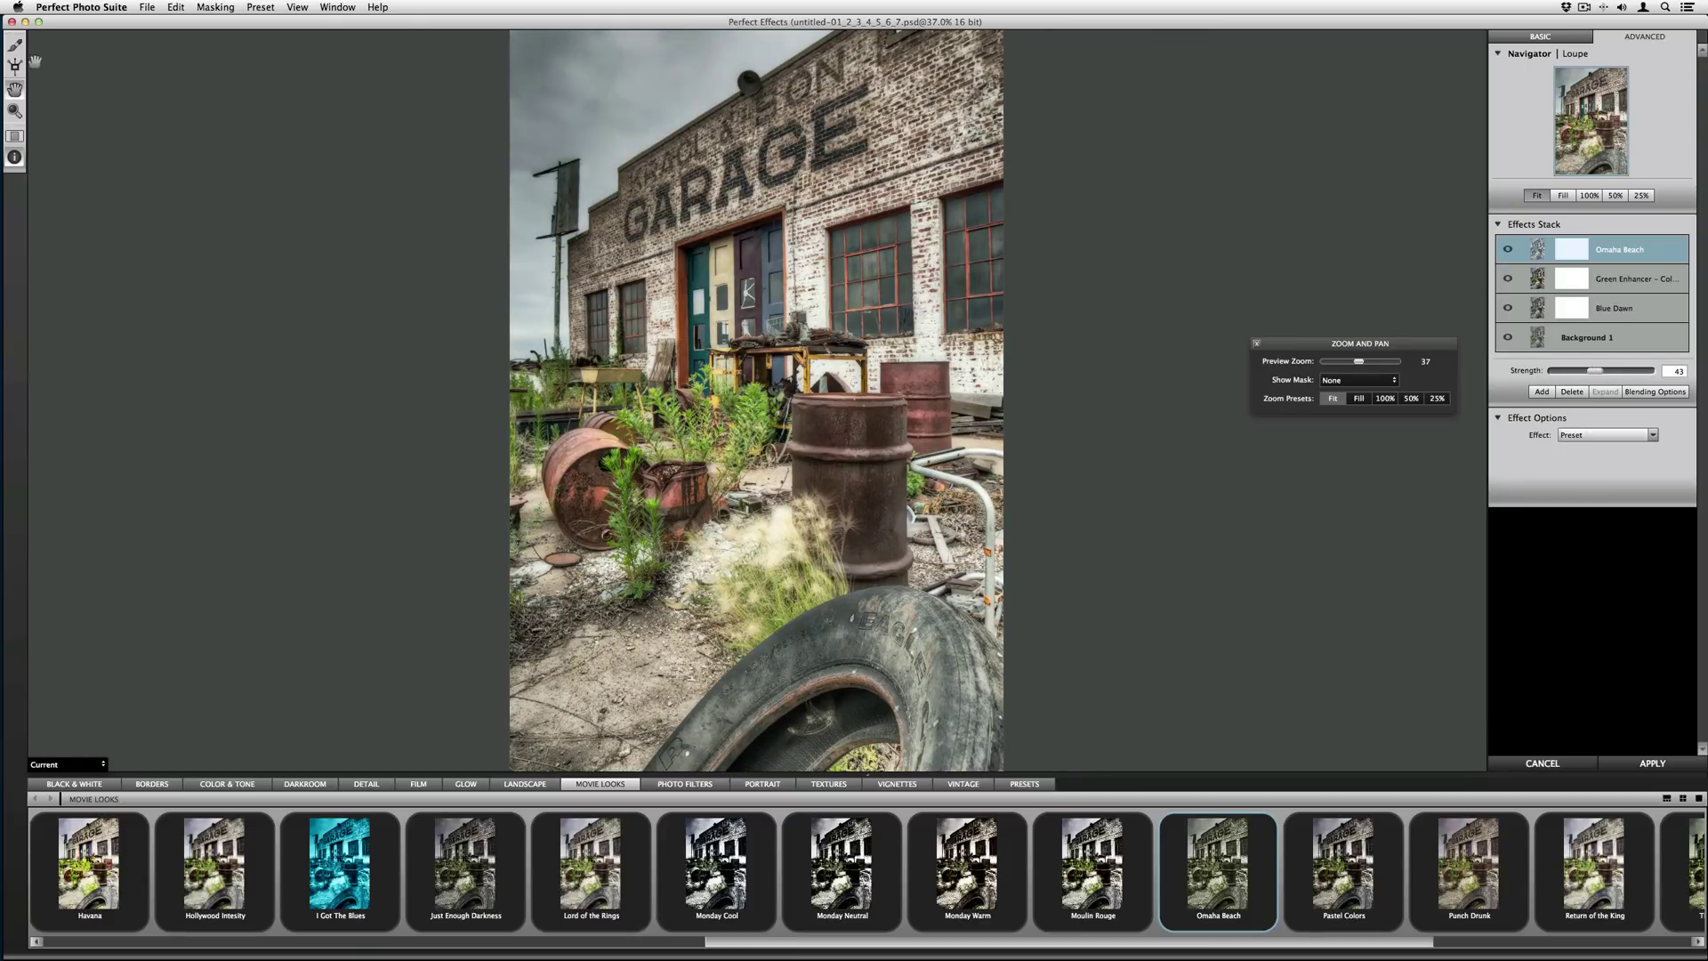
Step: Invert the Omaha Beach layer's mask and paint the look into the upper brick wall and the GARAGE lettering
left_click(15, 44)
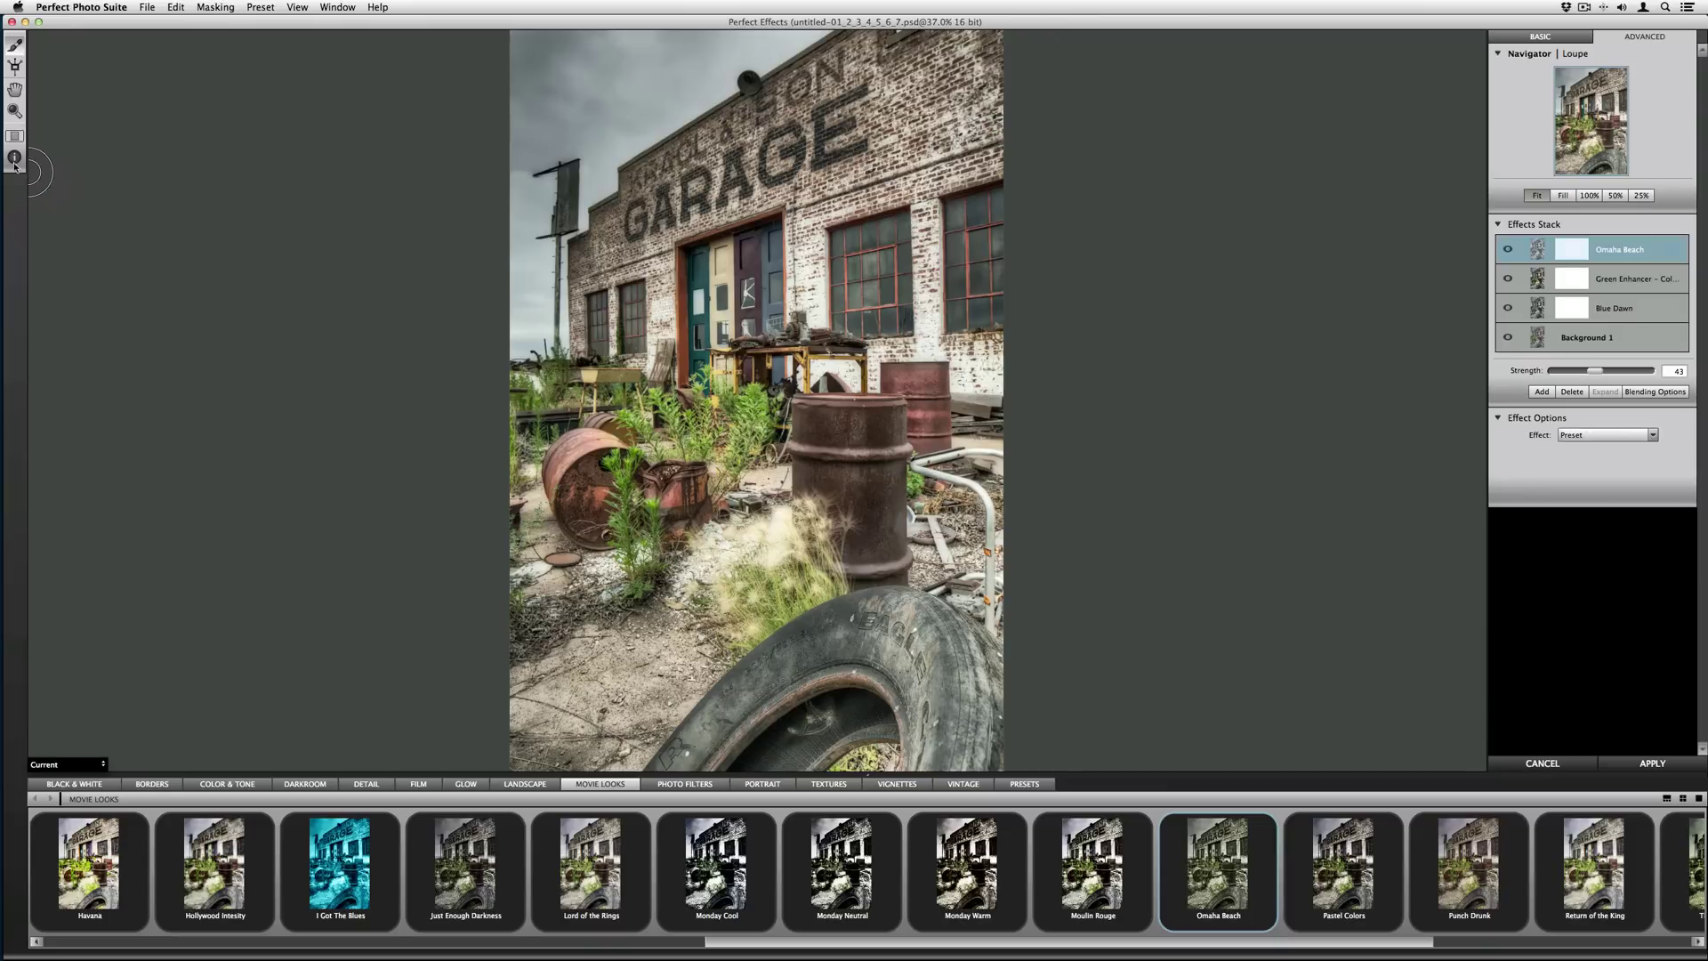
left_click(1301, 485)
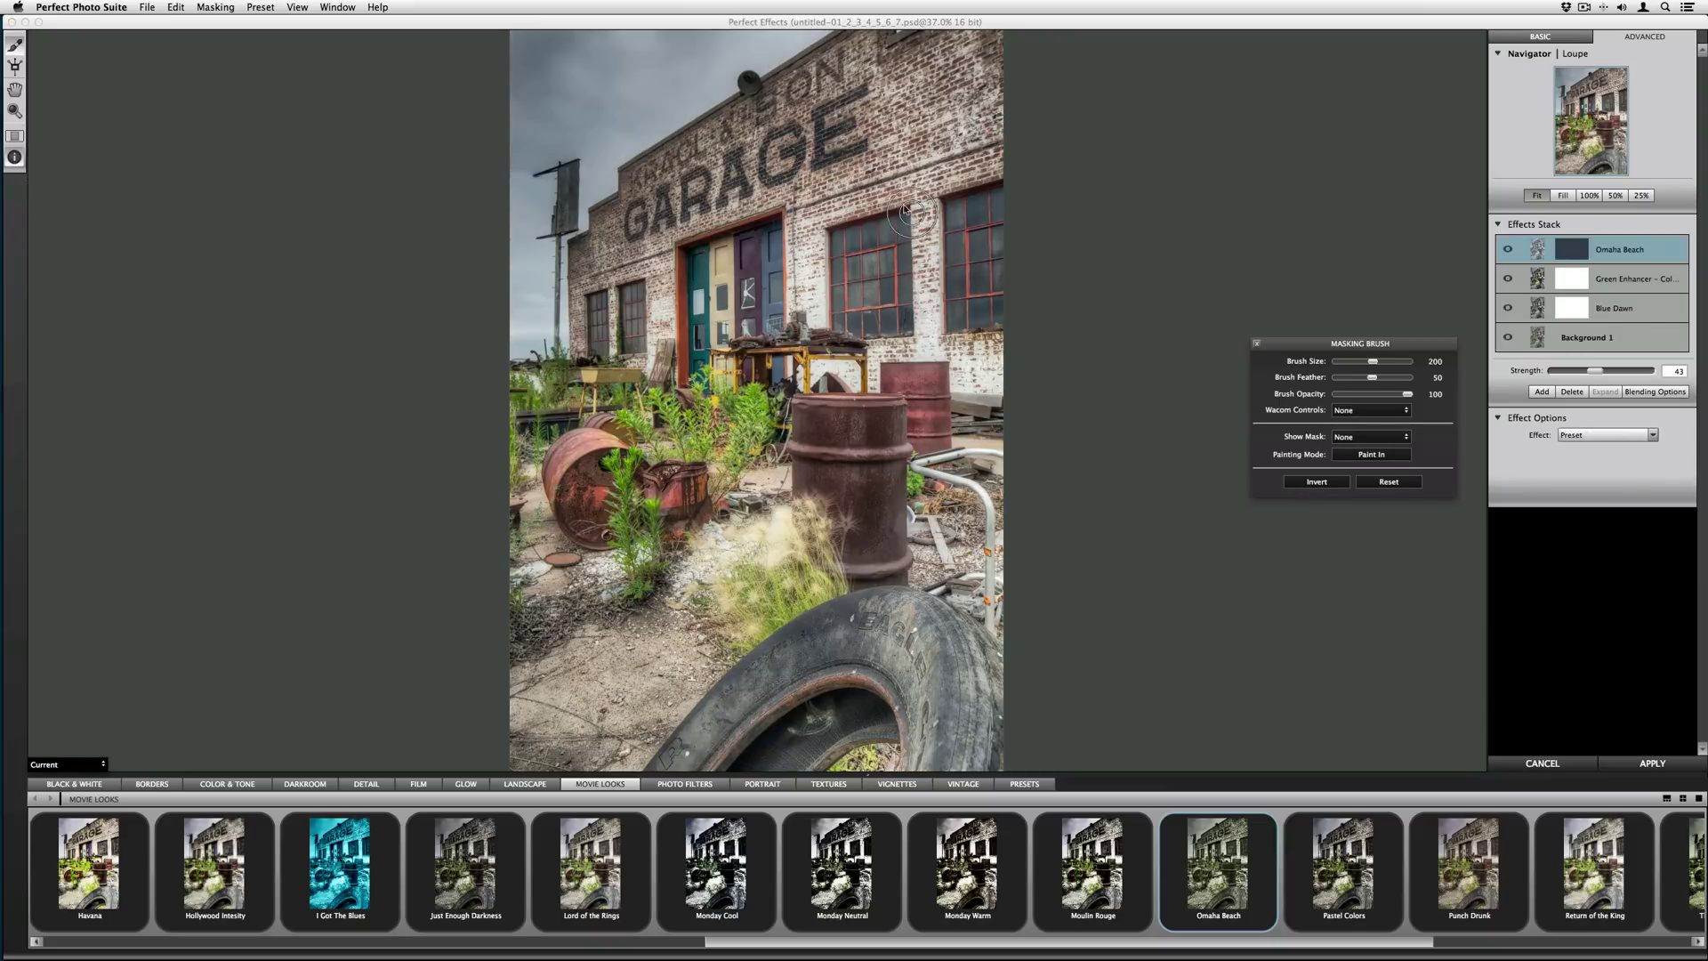
mouse_move(904, 71)
left_mouse_down()
mouse_move(991, 103)
mouse_move(982, 149)
mouse_move(915, 169)
mouse_move(899, 146)
mouse_move(846, 169)
left_mouse_up()
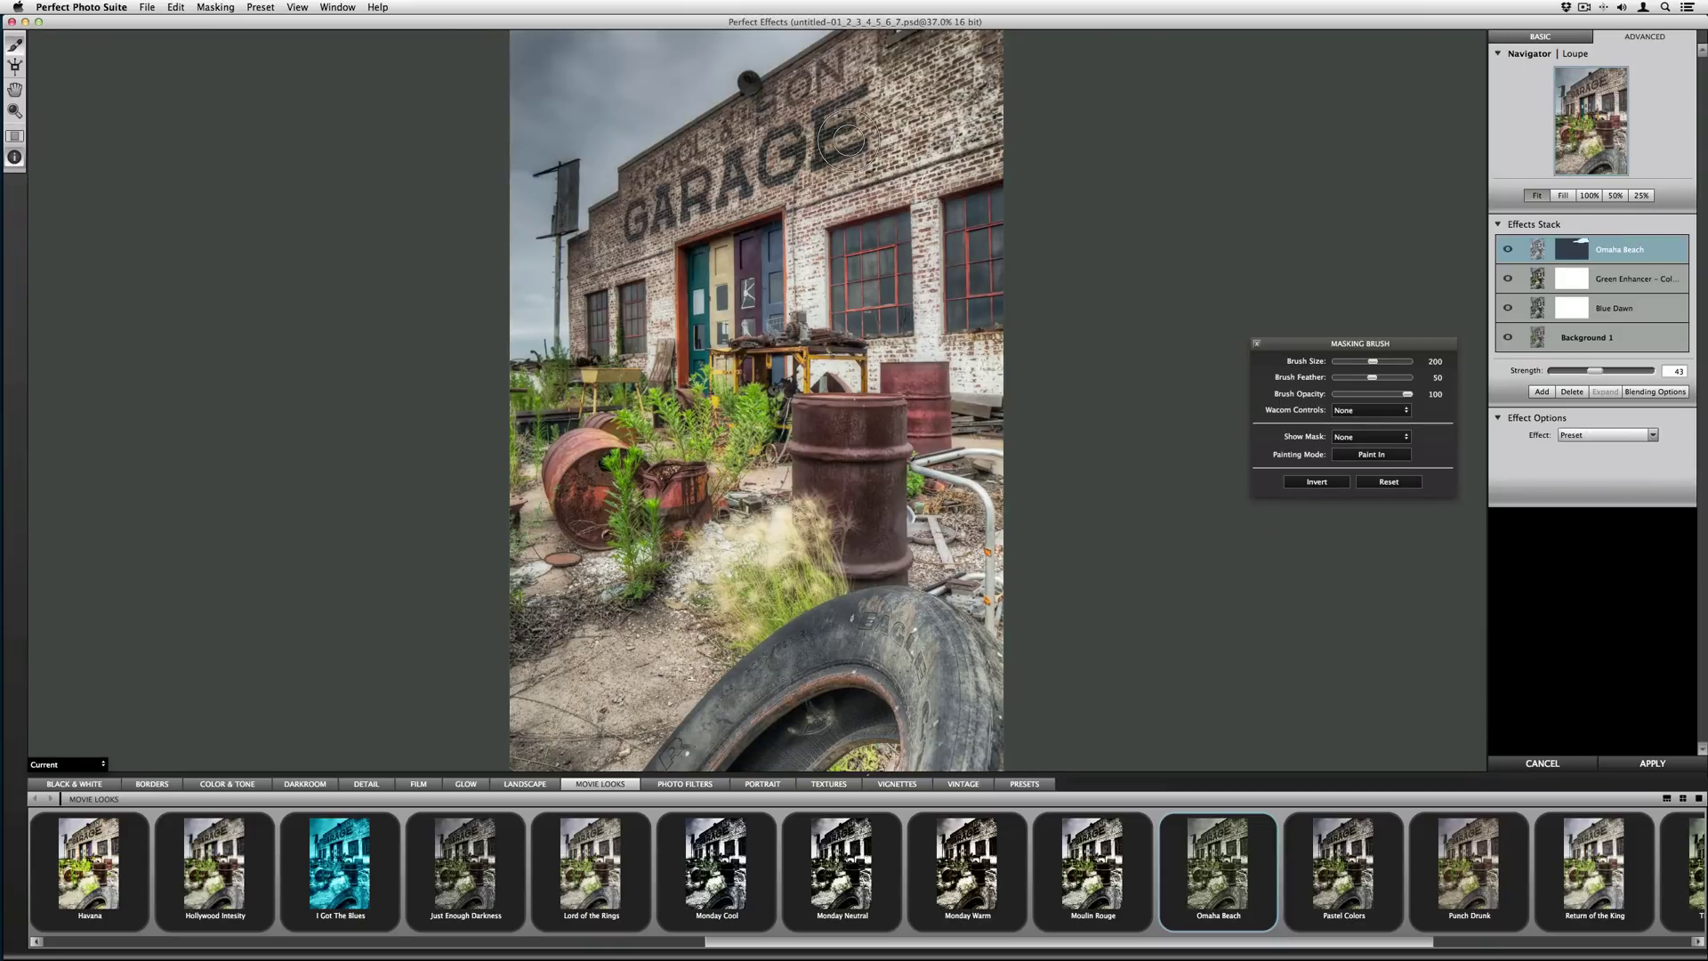
key("bracketright")
mouse_move(852, 71)
left_mouse_down()
mouse_move(721, 177)
mouse_move(759, 177)
mouse_move(651, 185)
left_mouse_up()
Step: Shrink the masking brush to 80 and paint the look into the bricks between and below the large windows
key("bracketleft")
key("bracketleft")
key("bracketleft")
key("bracketleft")
key("bracketleft")
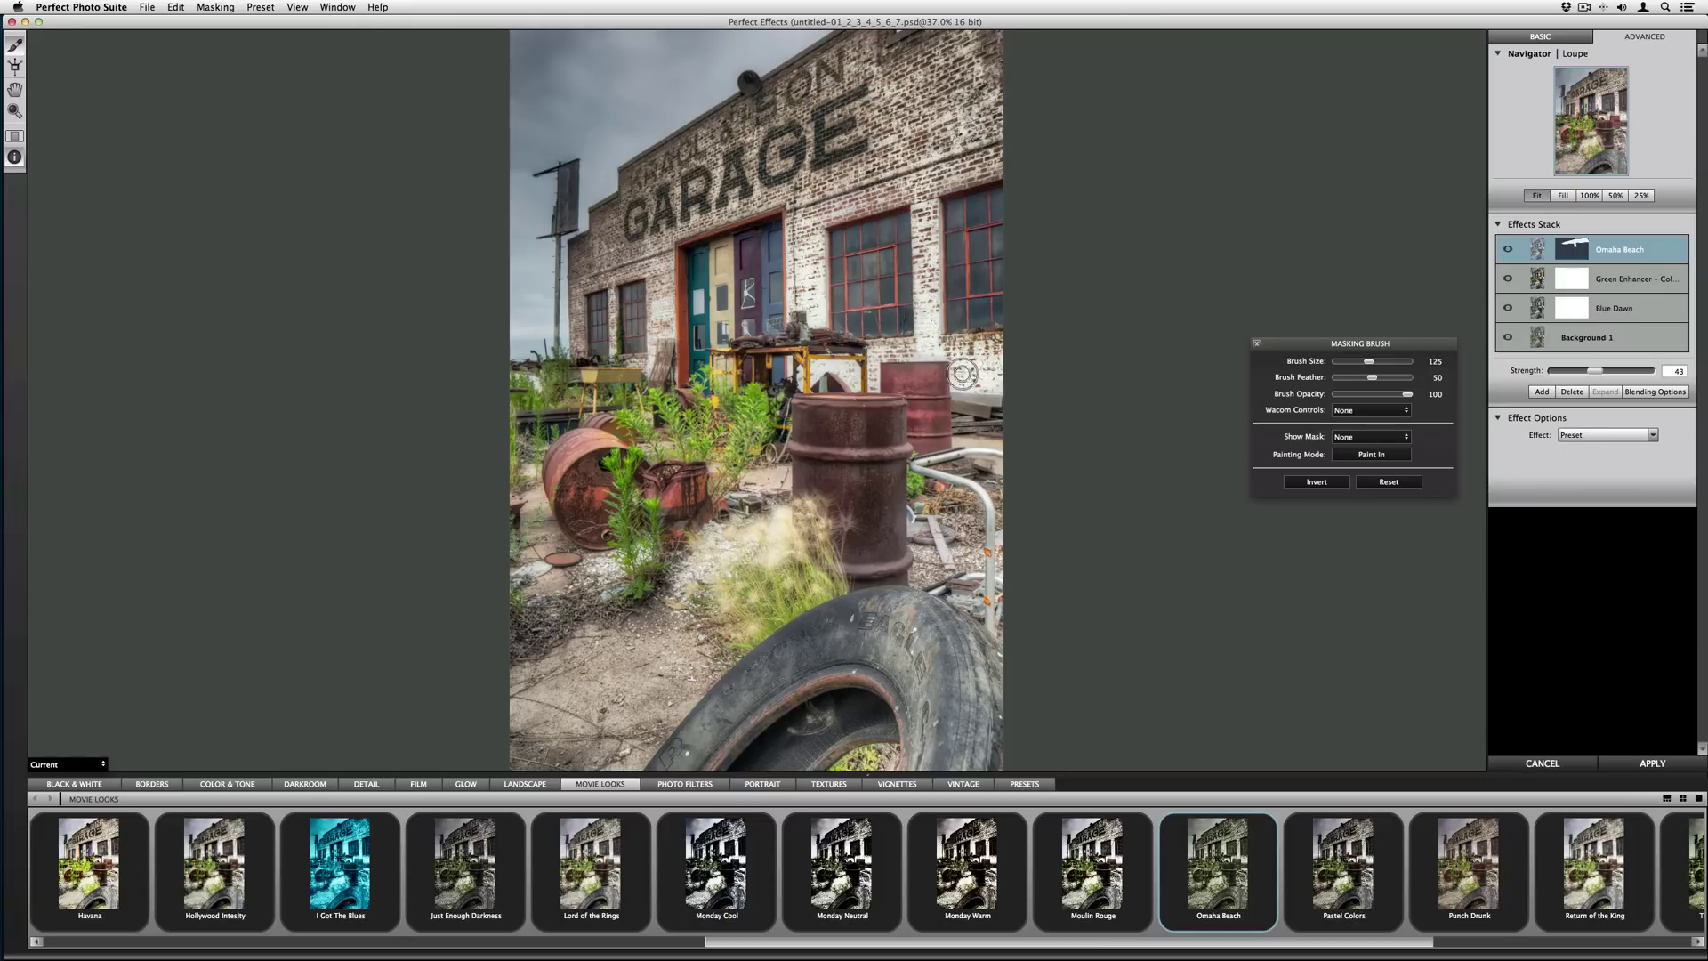
key("bracketleft")
key("bracketleft")
Step: Show the mask as an overlay, enlarge the brush to 150 and paint in the missed areas of the brick wall
left_click(1370, 436)
left_click(1339, 458)
key("bracketright")
key("bracketright")
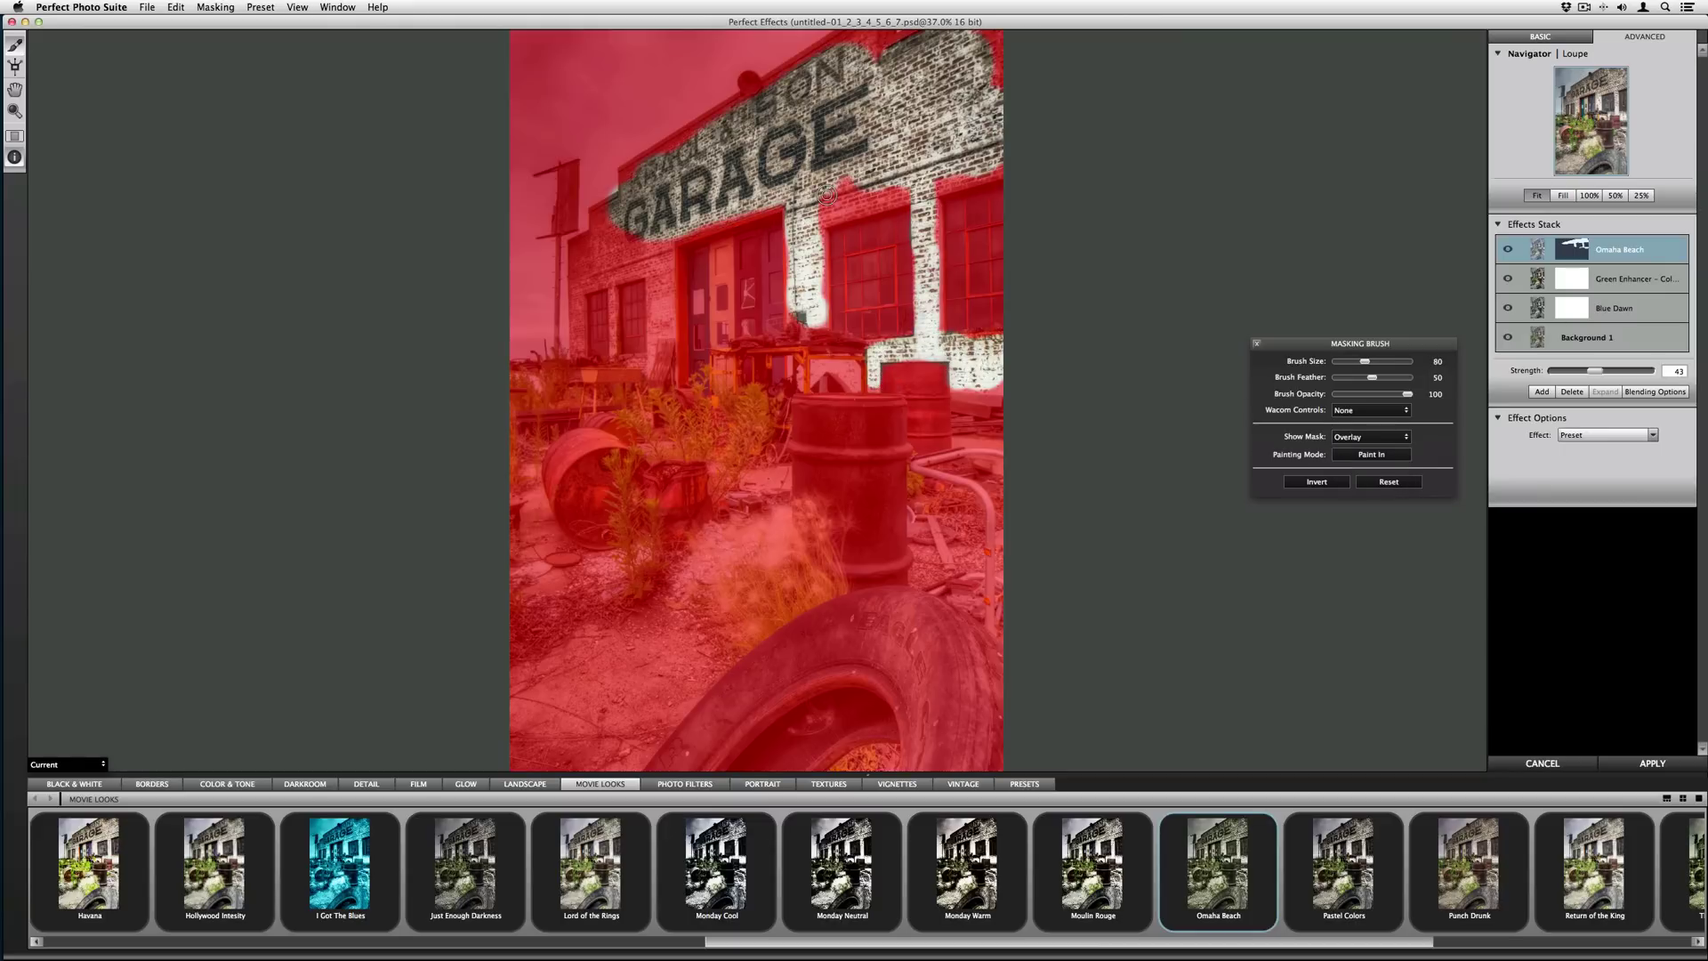
key("bracketright")
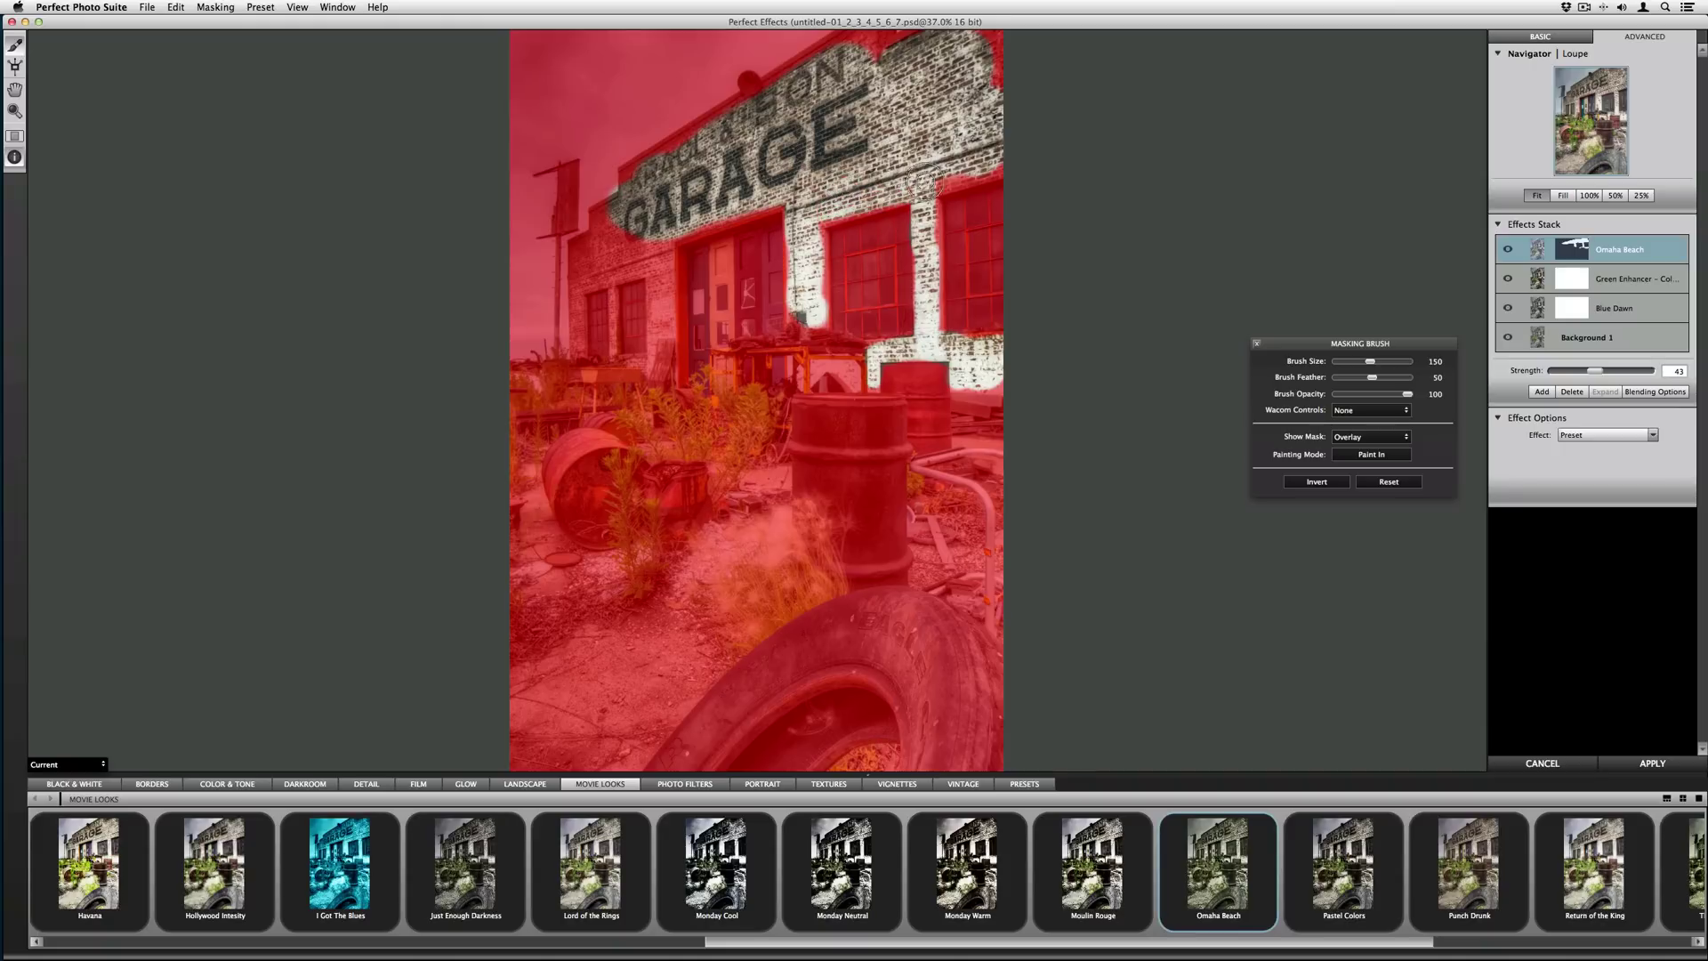
mouse_move(994, 164)
left_mouse_down()
mouse_move(975, 37)
mouse_move(880, 48)
mouse_move(669, 159)
mouse_move(624, 242)
mouse_move(608, 222)
mouse_move(591, 259)
mouse_move(660, 252)
mouse_move(663, 371)
mouse_move(680, 246)
mouse_move(649, 290)
mouse_move(648, 262)
mouse_move(585, 277)
mouse_move(577, 250)
mouse_move(578, 359)
mouse_move(612, 356)
mouse_move(609, 286)
mouse_move(593, 285)
mouse_move(643, 274)
mouse_move(662, 319)
left_mouse_up()
Step: Shrink the masking brush to 40 and fill in the remaining bricks around the windows, doors and roofline
key("bracketleft")
key("bracketleft")
key("bracketleft")
key("bracketleft")
key("bracketleft")
left_click_drag(663, 238, 788, 210)
mouse_move(839, 284)
left_mouse_down()
mouse_move(823, 323)
mouse_move(819, 225)
mouse_move(870, 191)
mouse_move(863, 147)
left_mouse_up()
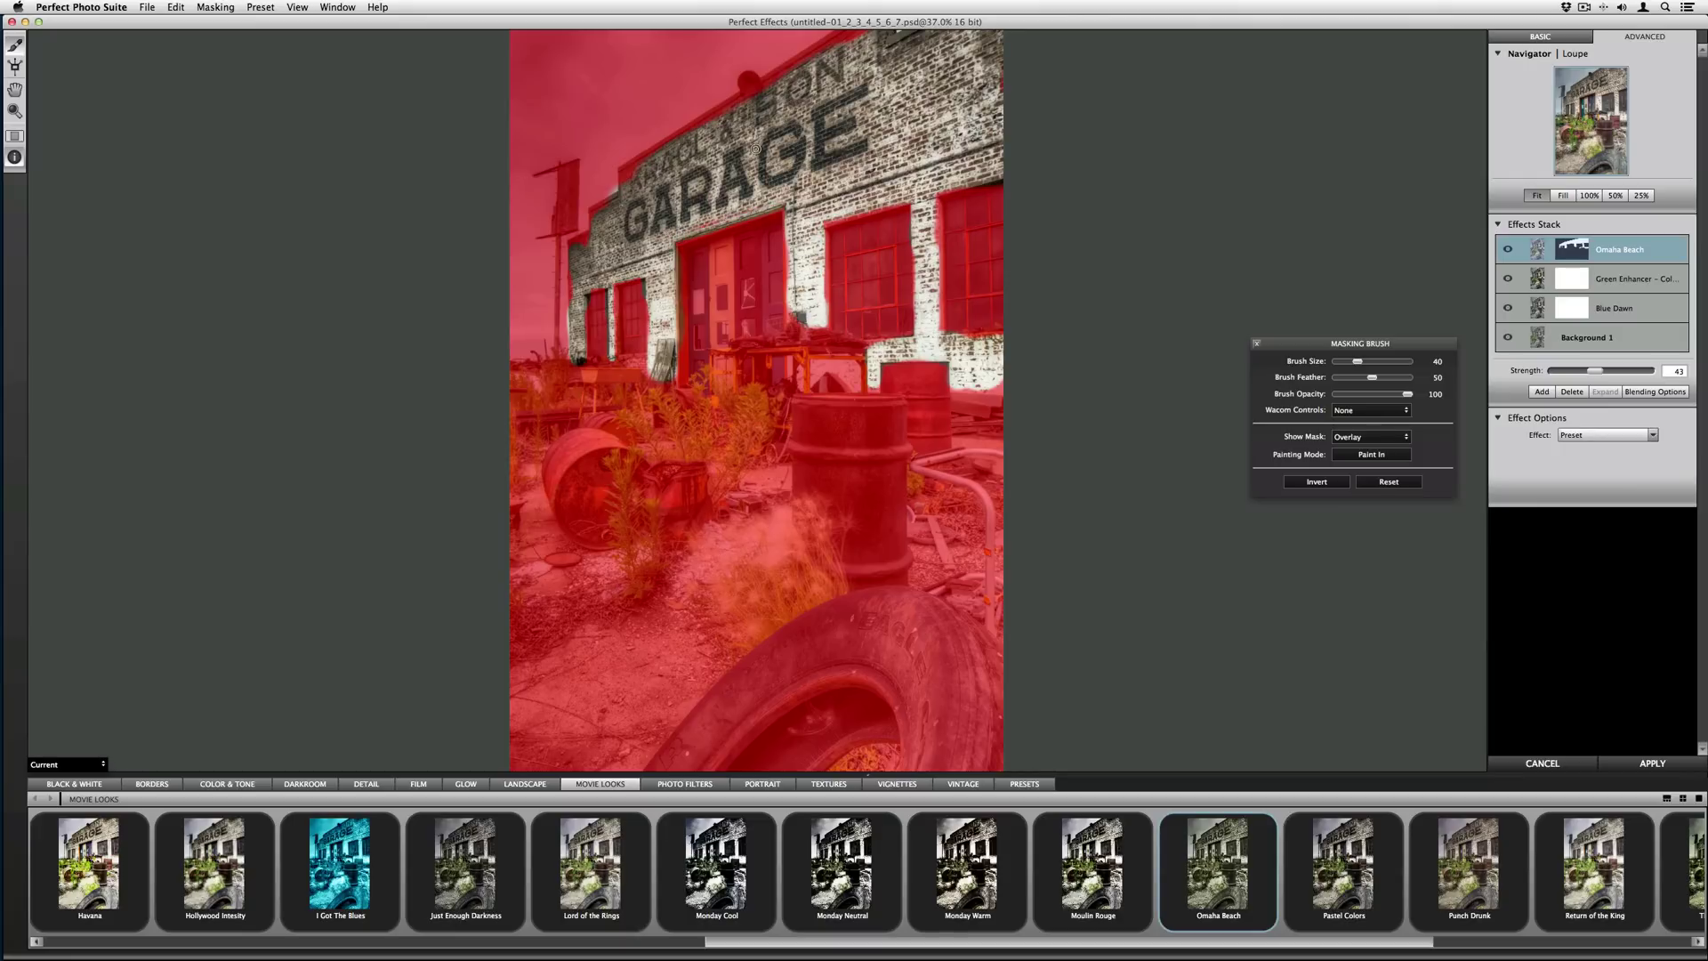
Step: Switch the masking brush to Paint Out and turn off the mask overlay
left_click(1352, 456)
left_click(1379, 439)
left_click(1374, 450)
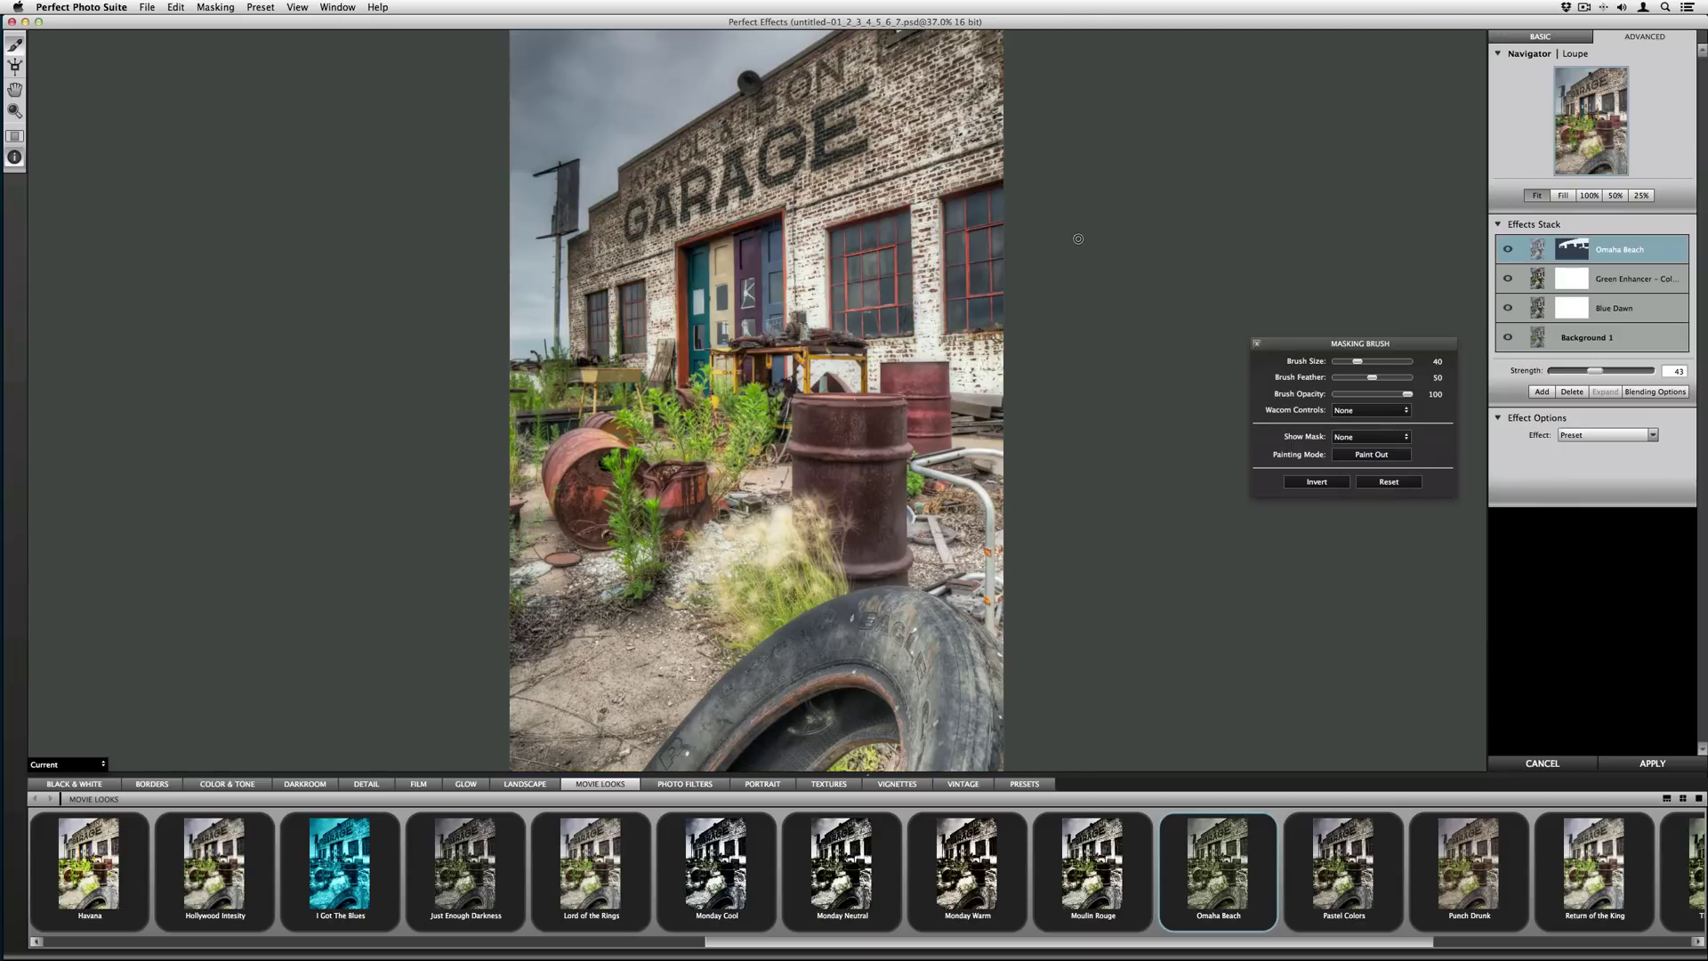
left_click(1257, 344)
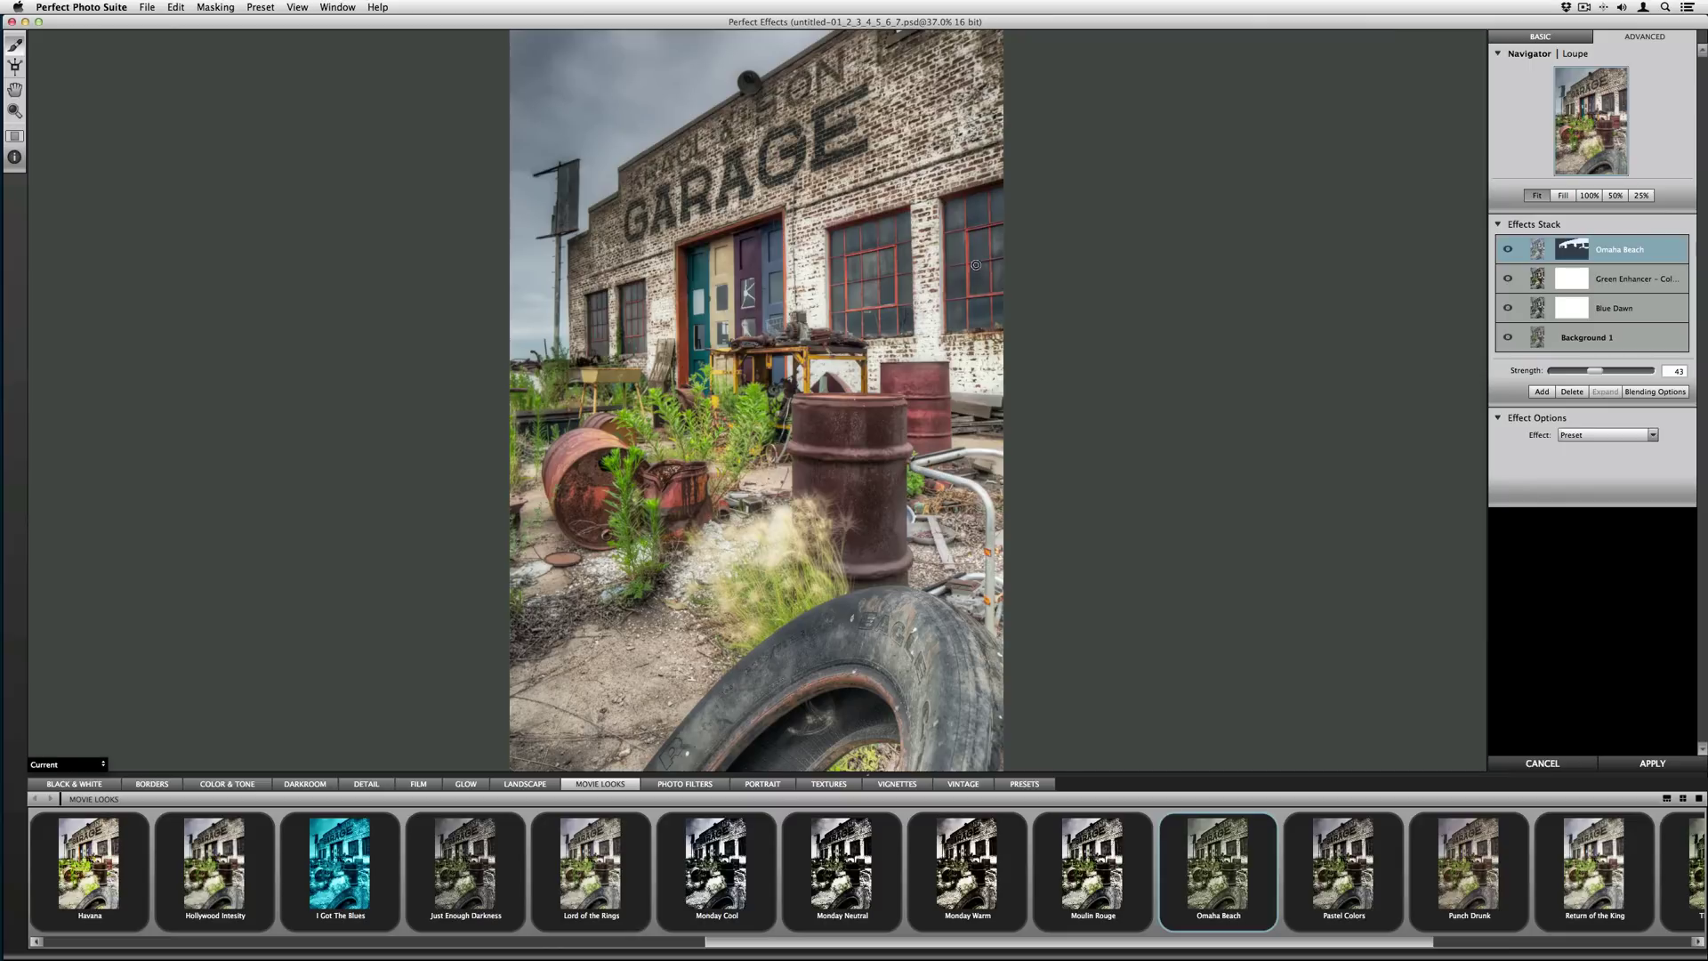
Step: Raise the Omaha Beach layer's strength slightly
left_click_drag(1597, 373, 1617, 370)
Step: Add an effect layer with the Moulin Rouge movie look and invert its mask to hide the effect
left_click(1533, 395)
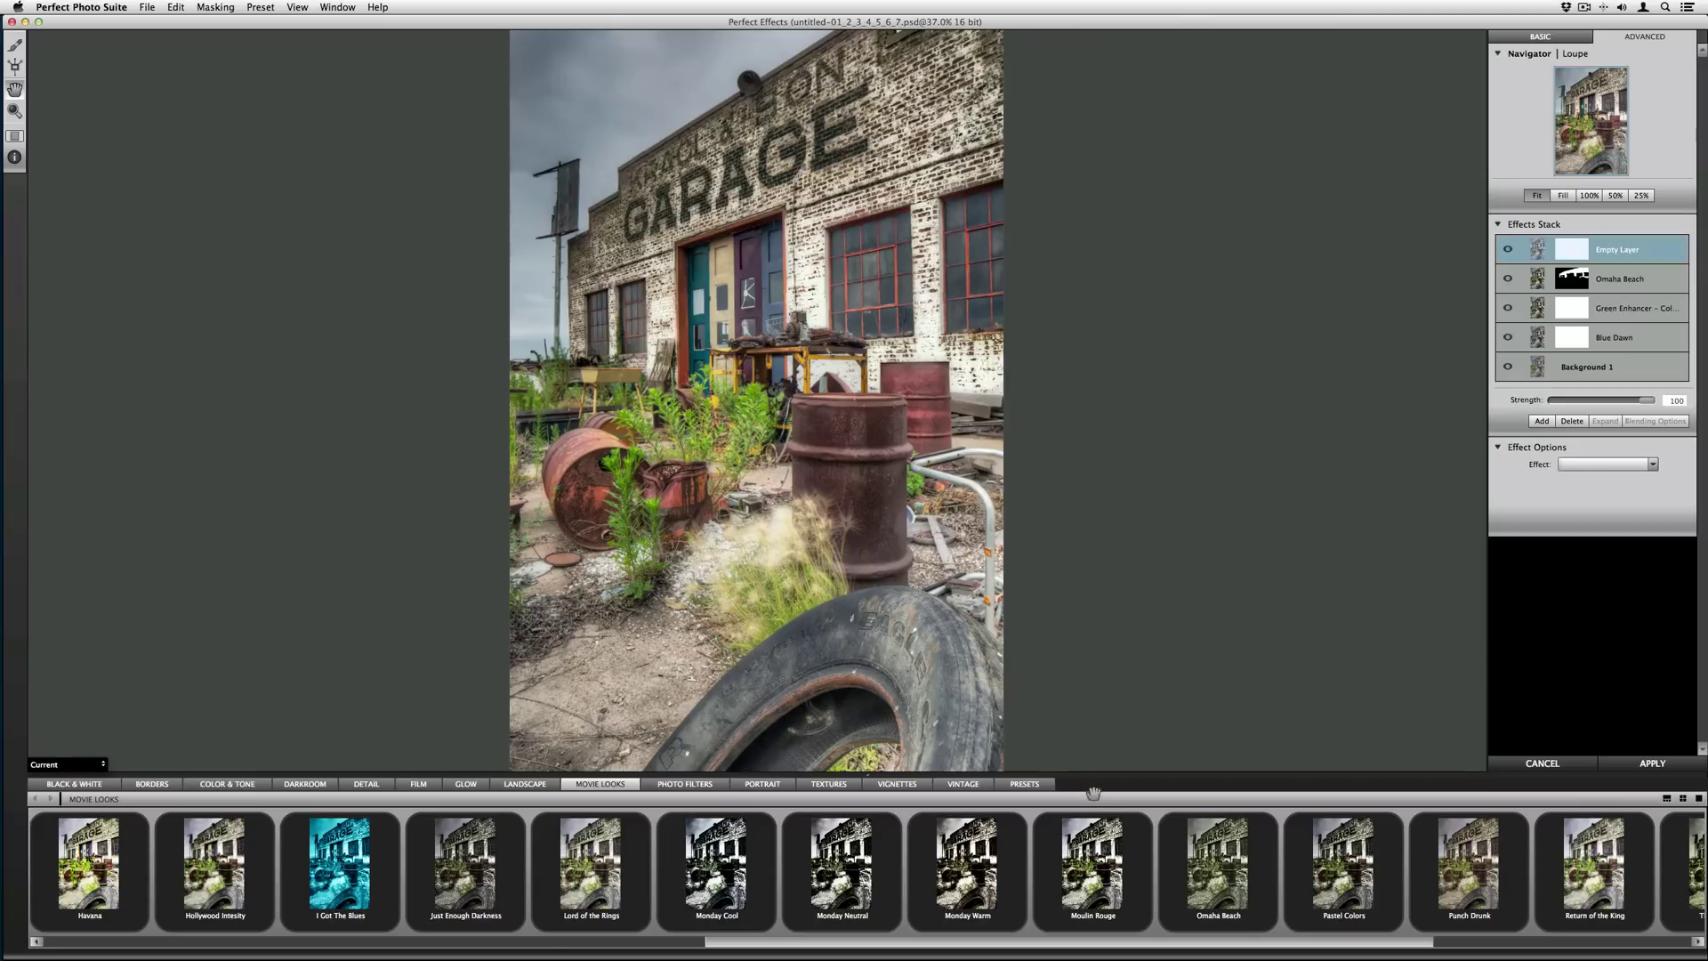
left_click(1102, 838)
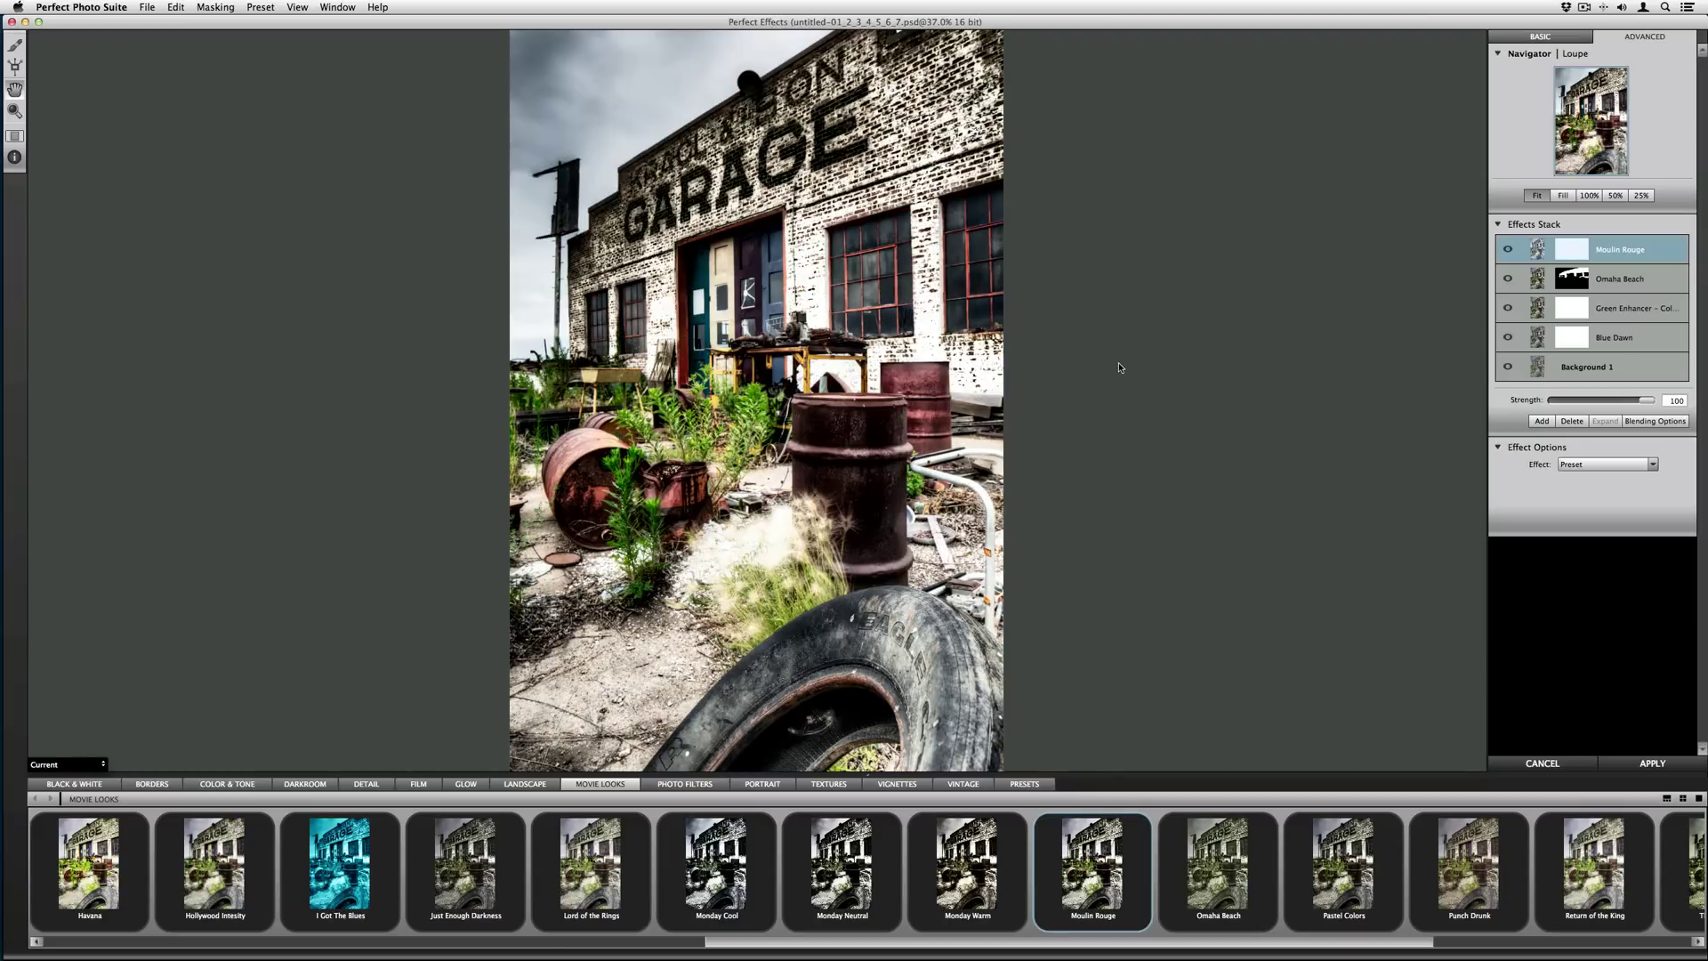
left_click(13, 46)
left_click(1303, 483)
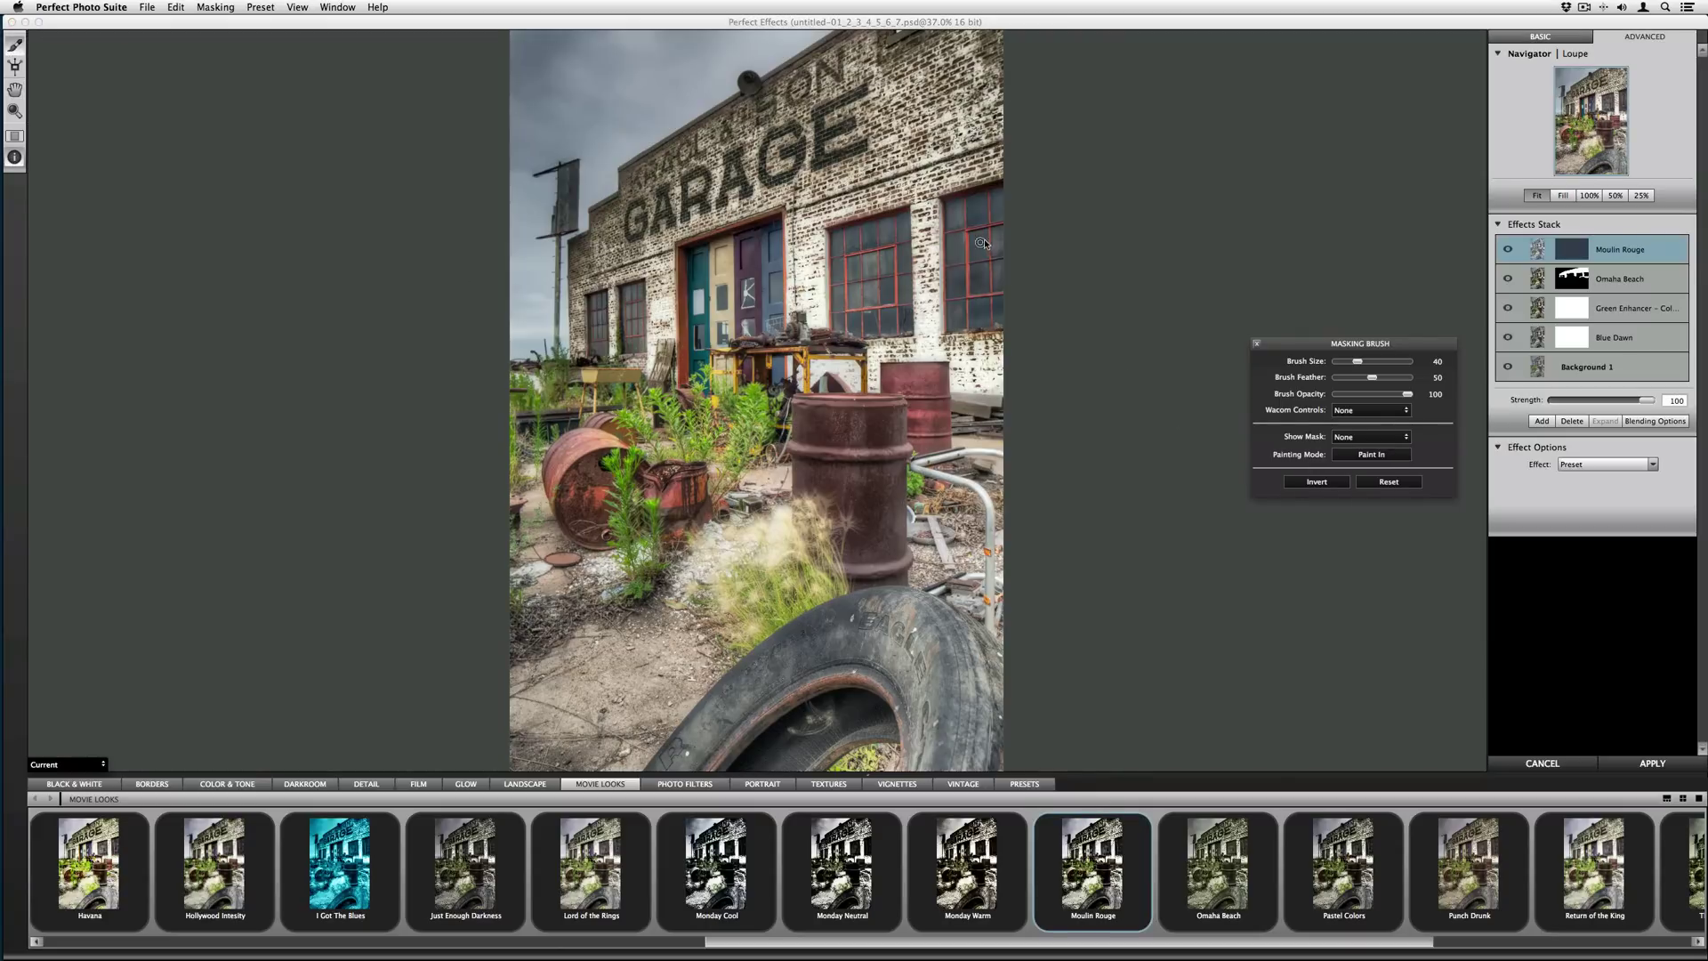
Step: Paint the Moulin Rouge look into the two large windows and the two small windows of the garage
mouse_move(953, 225)
left_mouse_down()
mouse_move(1002, 309)
mouse_move(1004, 291)
mouse_move(996, 317)
mouse_move(958, 320)
mouse_move(964, 257)
mouse_move(981, 299)
mouse_move(953, 215)
mouse_move(996, 198)
mouse_move(965, 205)
mouse_move(999, 234)
mouse_move(1002, 198)
mouse_move(951, 206)
mouse_move(975, 301)
mouse_move(945, 238)
left_mouse_up()
mouse_move(893, 304)
left_mouse_down()
mouse_move(903, 327)
mouse_move(899, 225)
mouse_move(841, 233)
mouse_move(847, 319)
mouse_move(889, 325)
mouse_move(842, 319)
mouse_move(855, 241)
mouse_move(883, 242)
left_mouse_up()
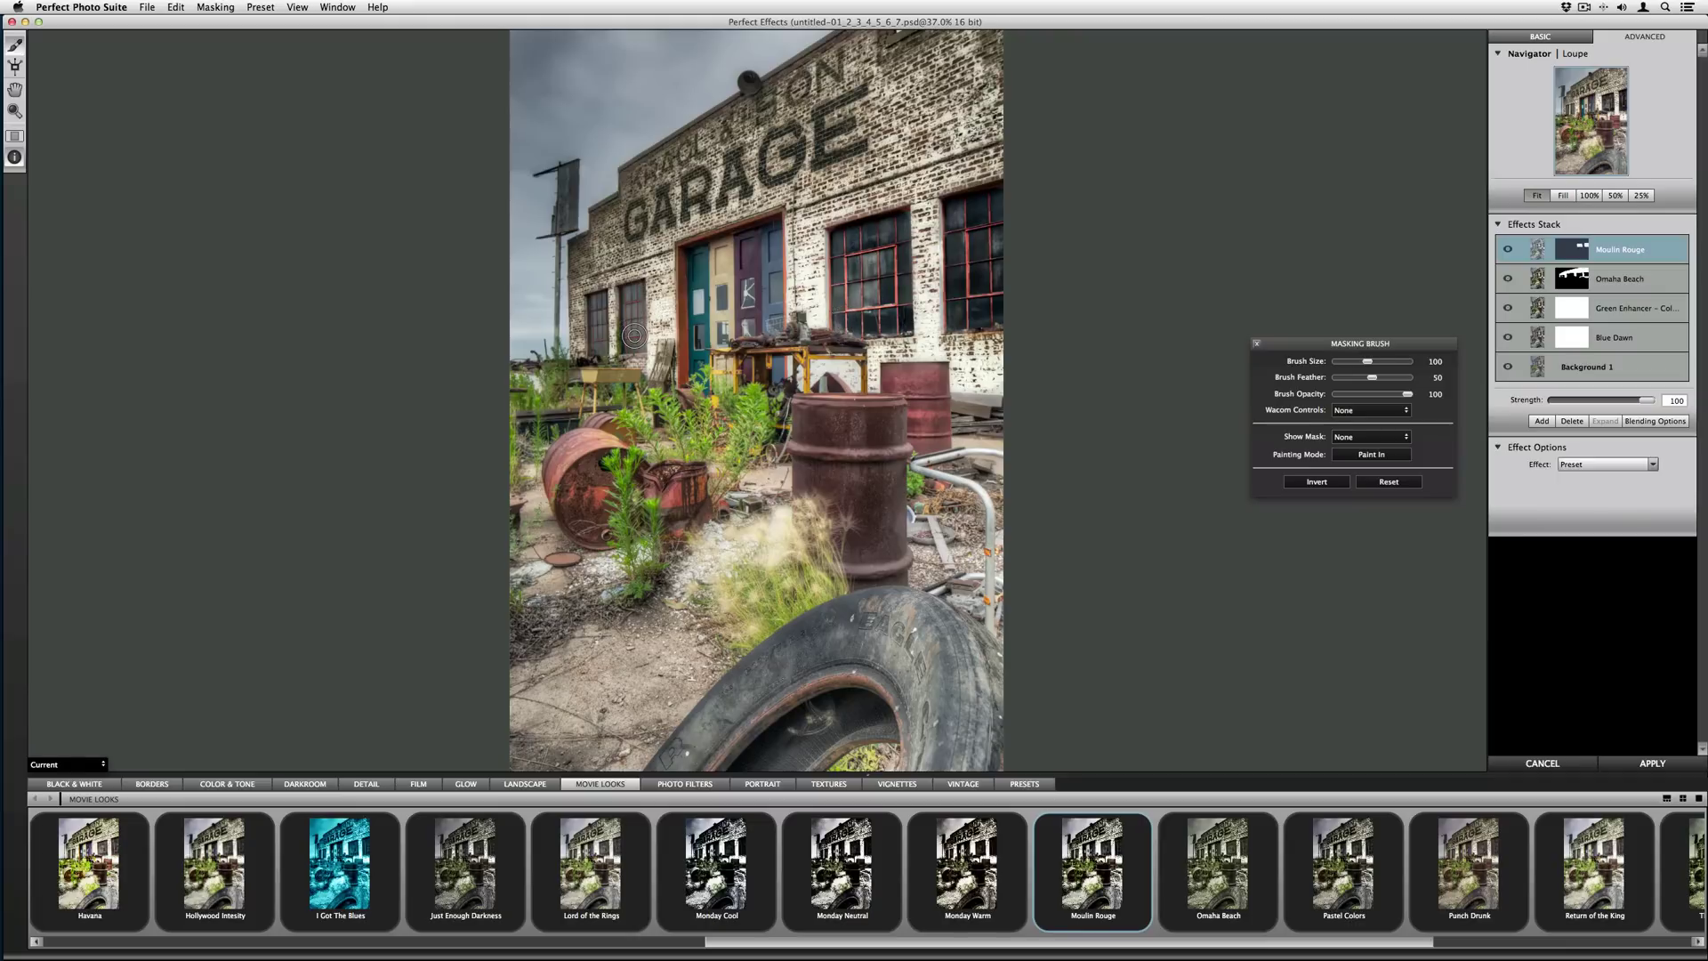
mouse_move(637, 341)
left_mouse_down()
mouse_move(631, 289)
mouse_move(633, 347)
mouse_move(598, 352)
mouse_move(598, 300)
mouse_move(598, 321)
left_mouse_up()
key("bracketleft")
key("bracketleft")
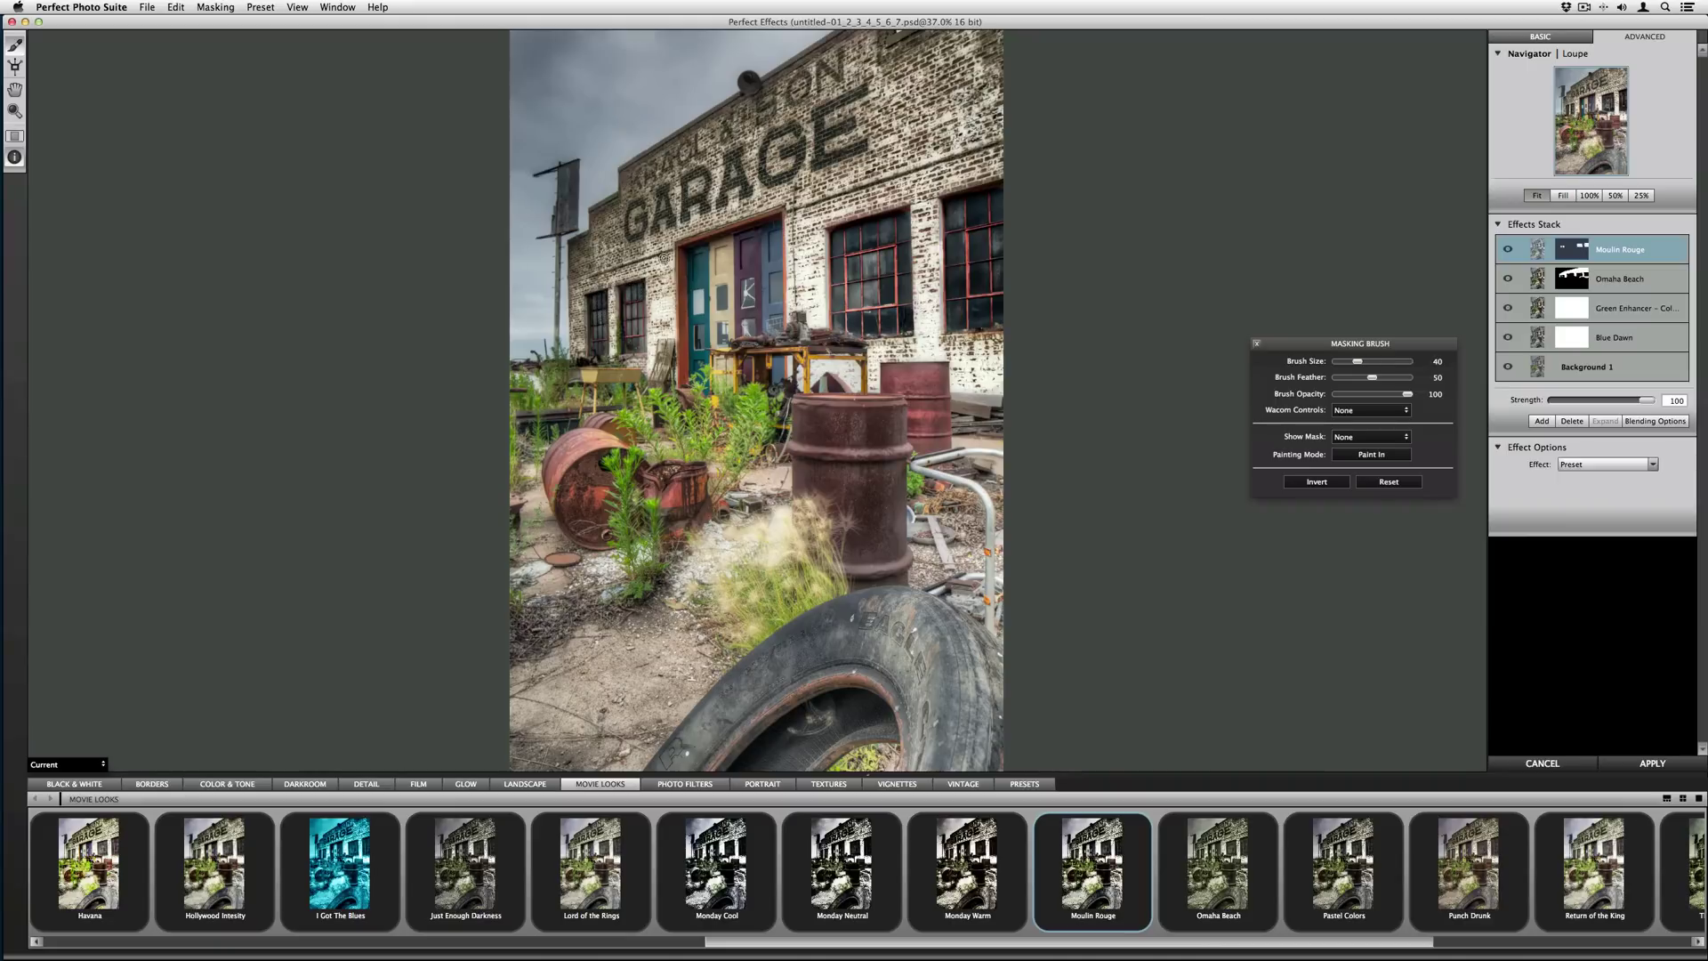
Step: Enlarge the masking brush to 100 and paint the Moulin Rouge look into the coloured garage doors
key("bracketright")
key("bracketright")
key("bracketright")
key("bracketright")
left_click_drag(751, 249, 704, 358)
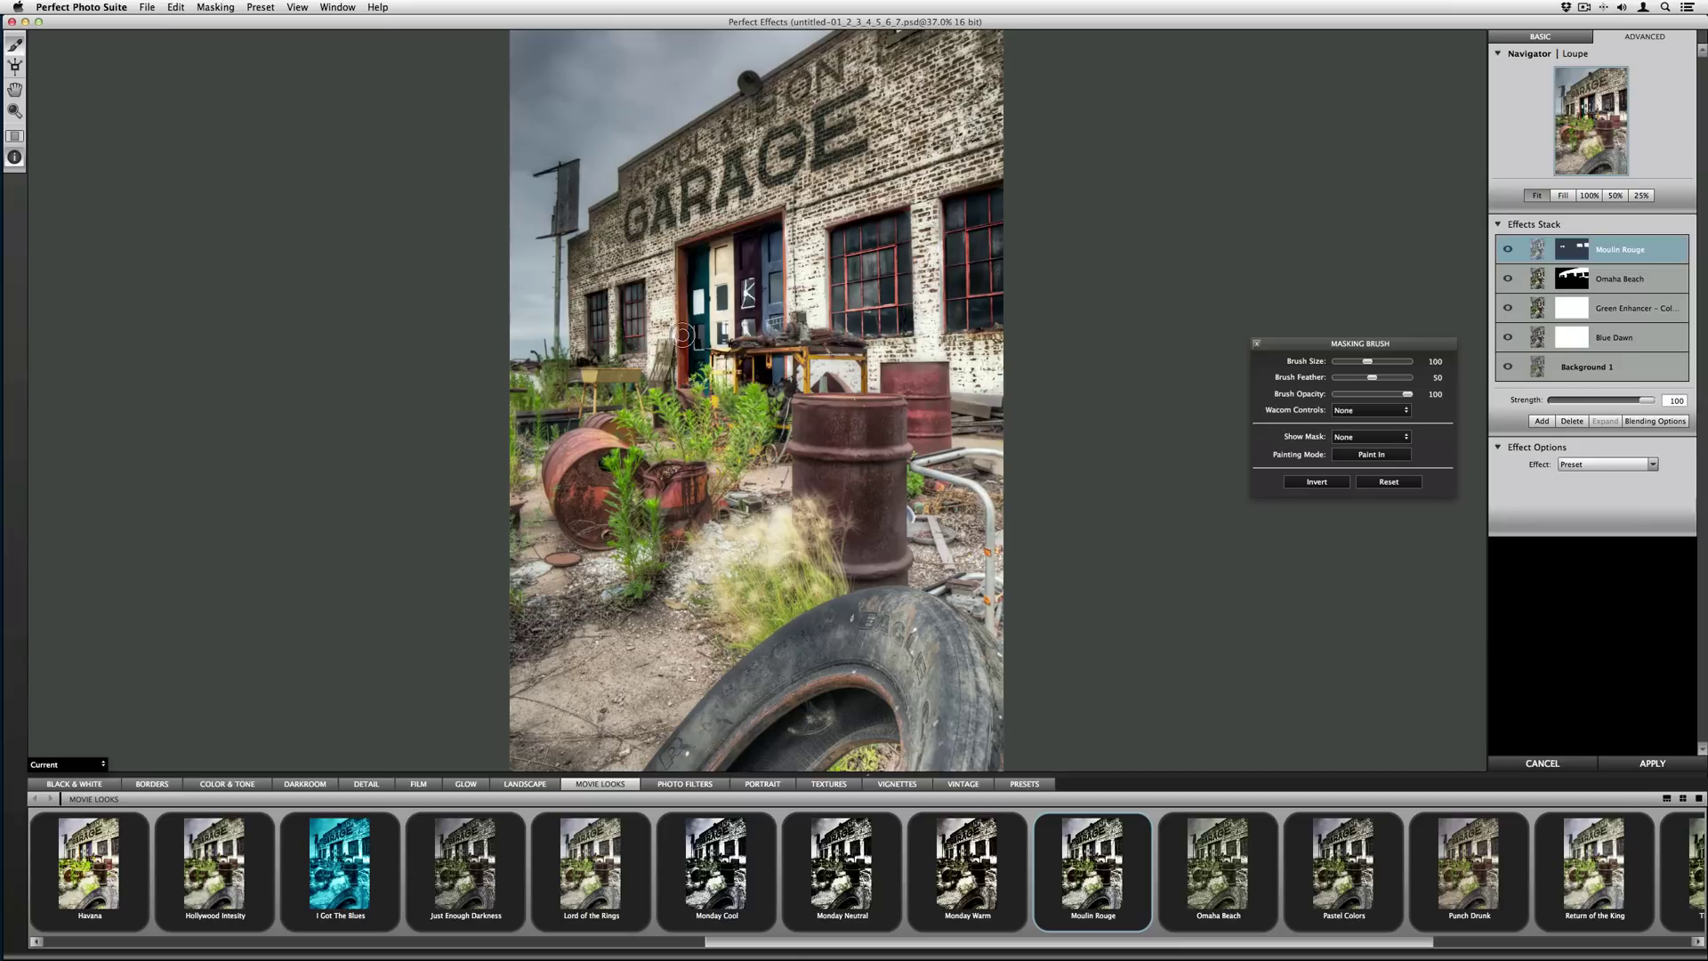
key("alt")
Step: Add an effect layer with the Pastel Colors movie look and invert its mask to hide the effect
left_click(1541, 423)
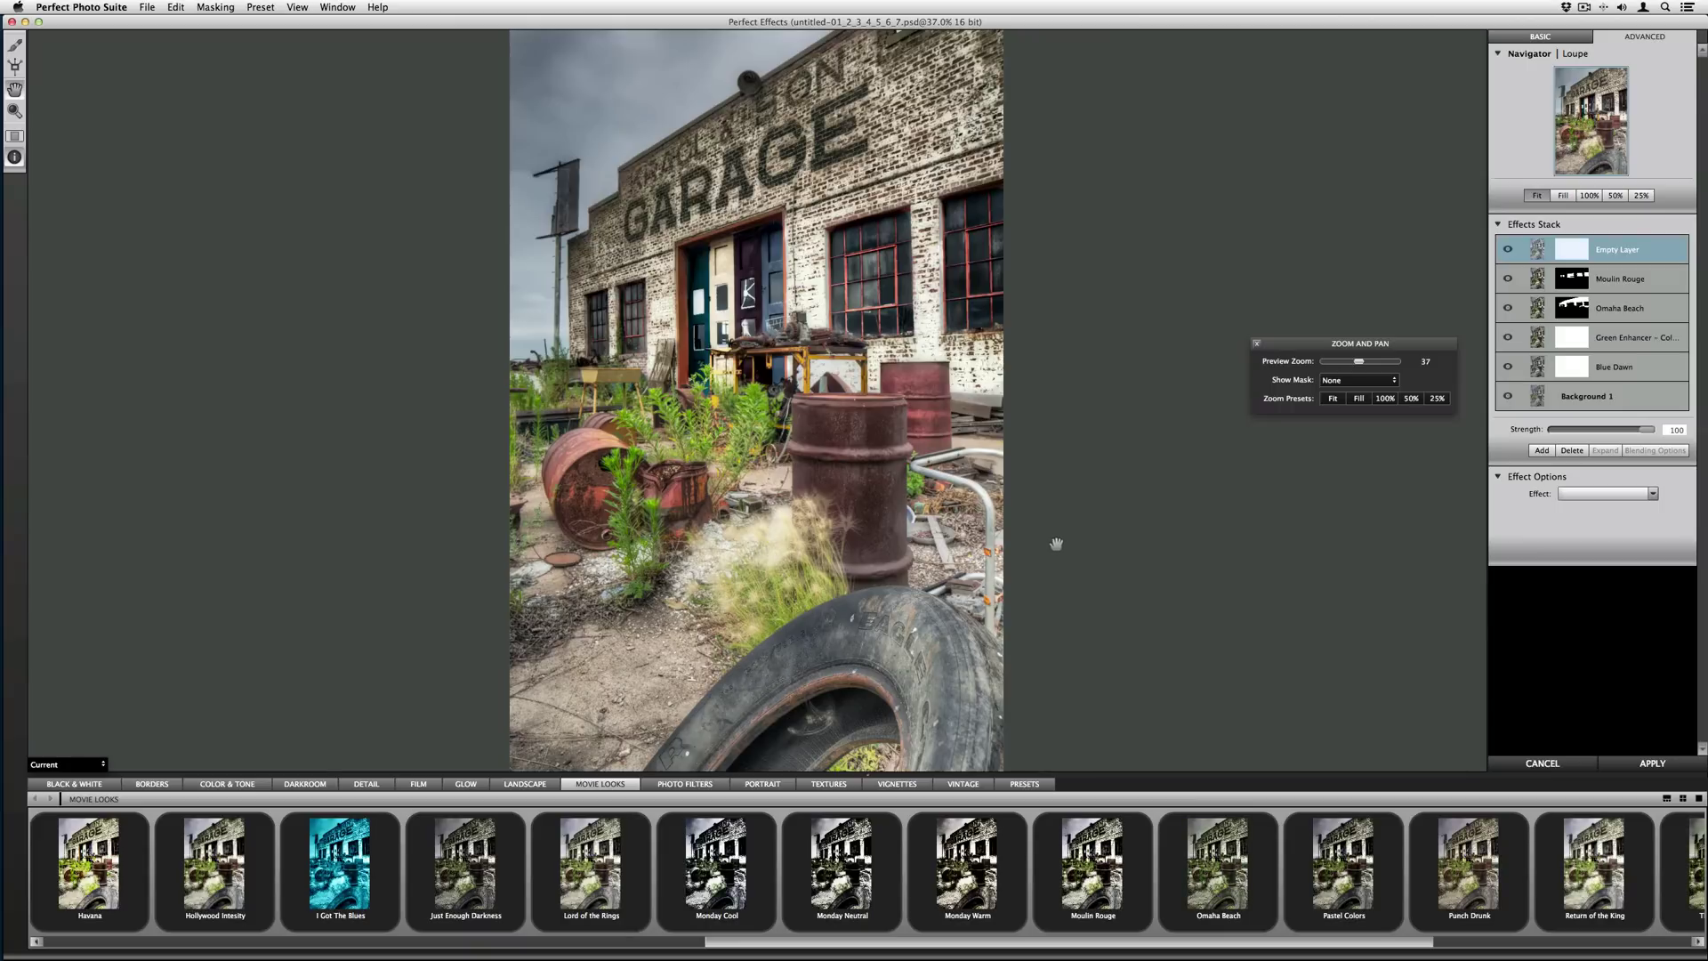
left_click(1338, 846)
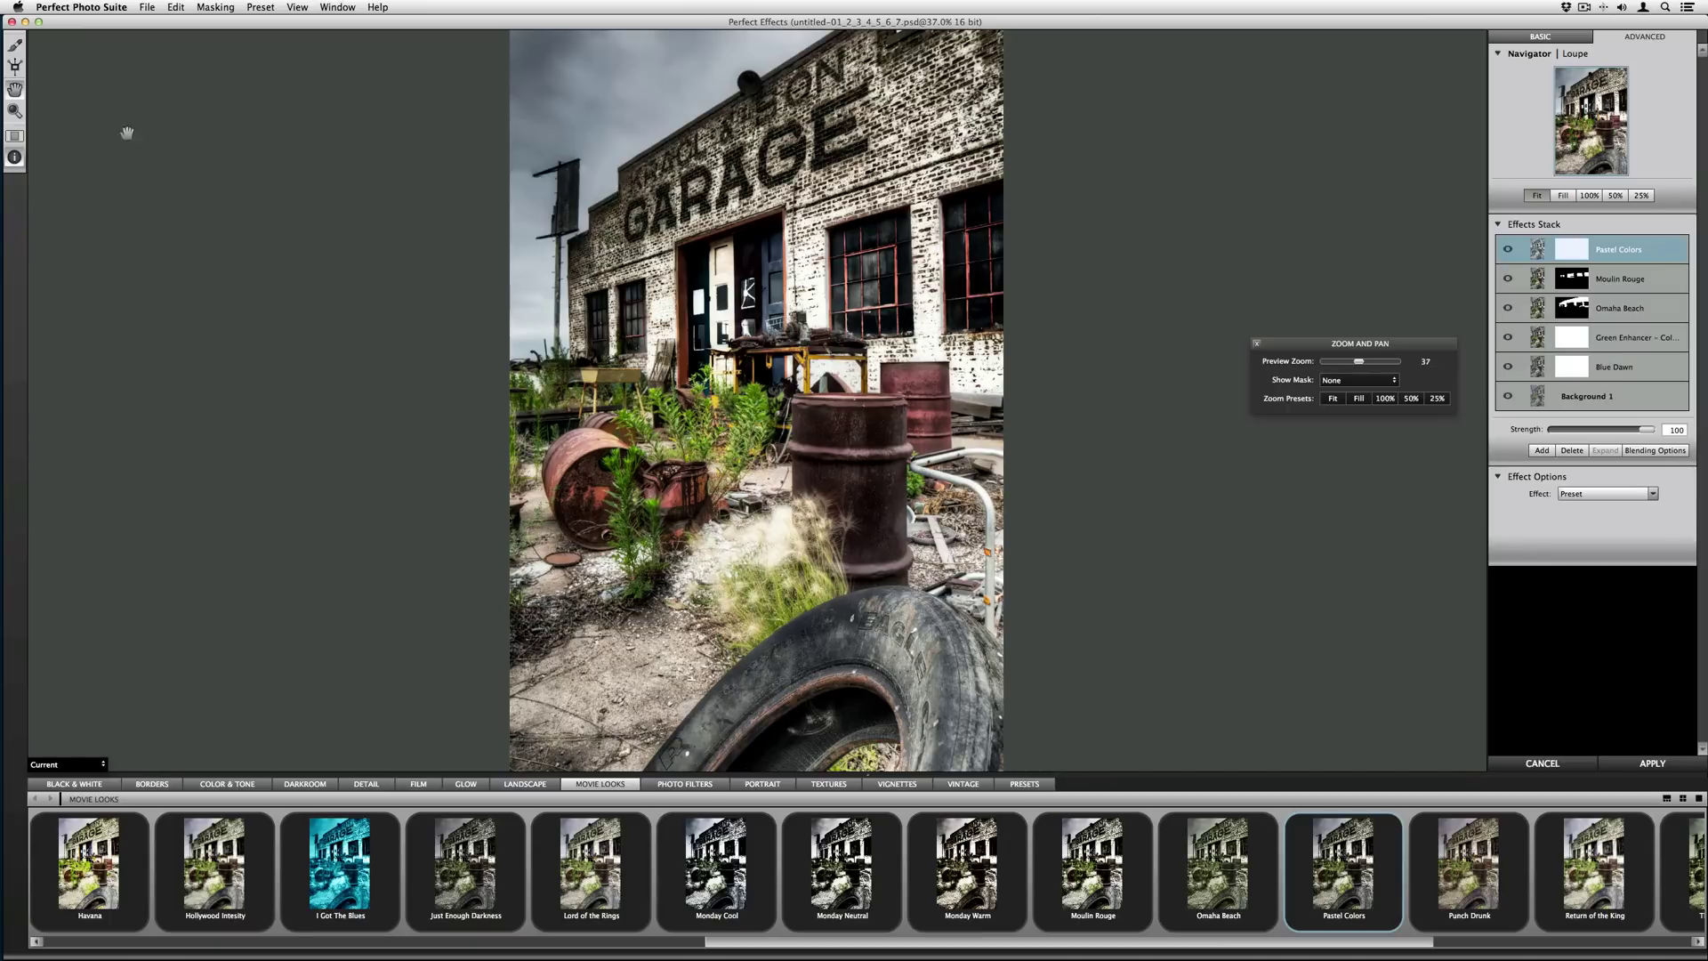
key("b")
left_click(1316, 481)
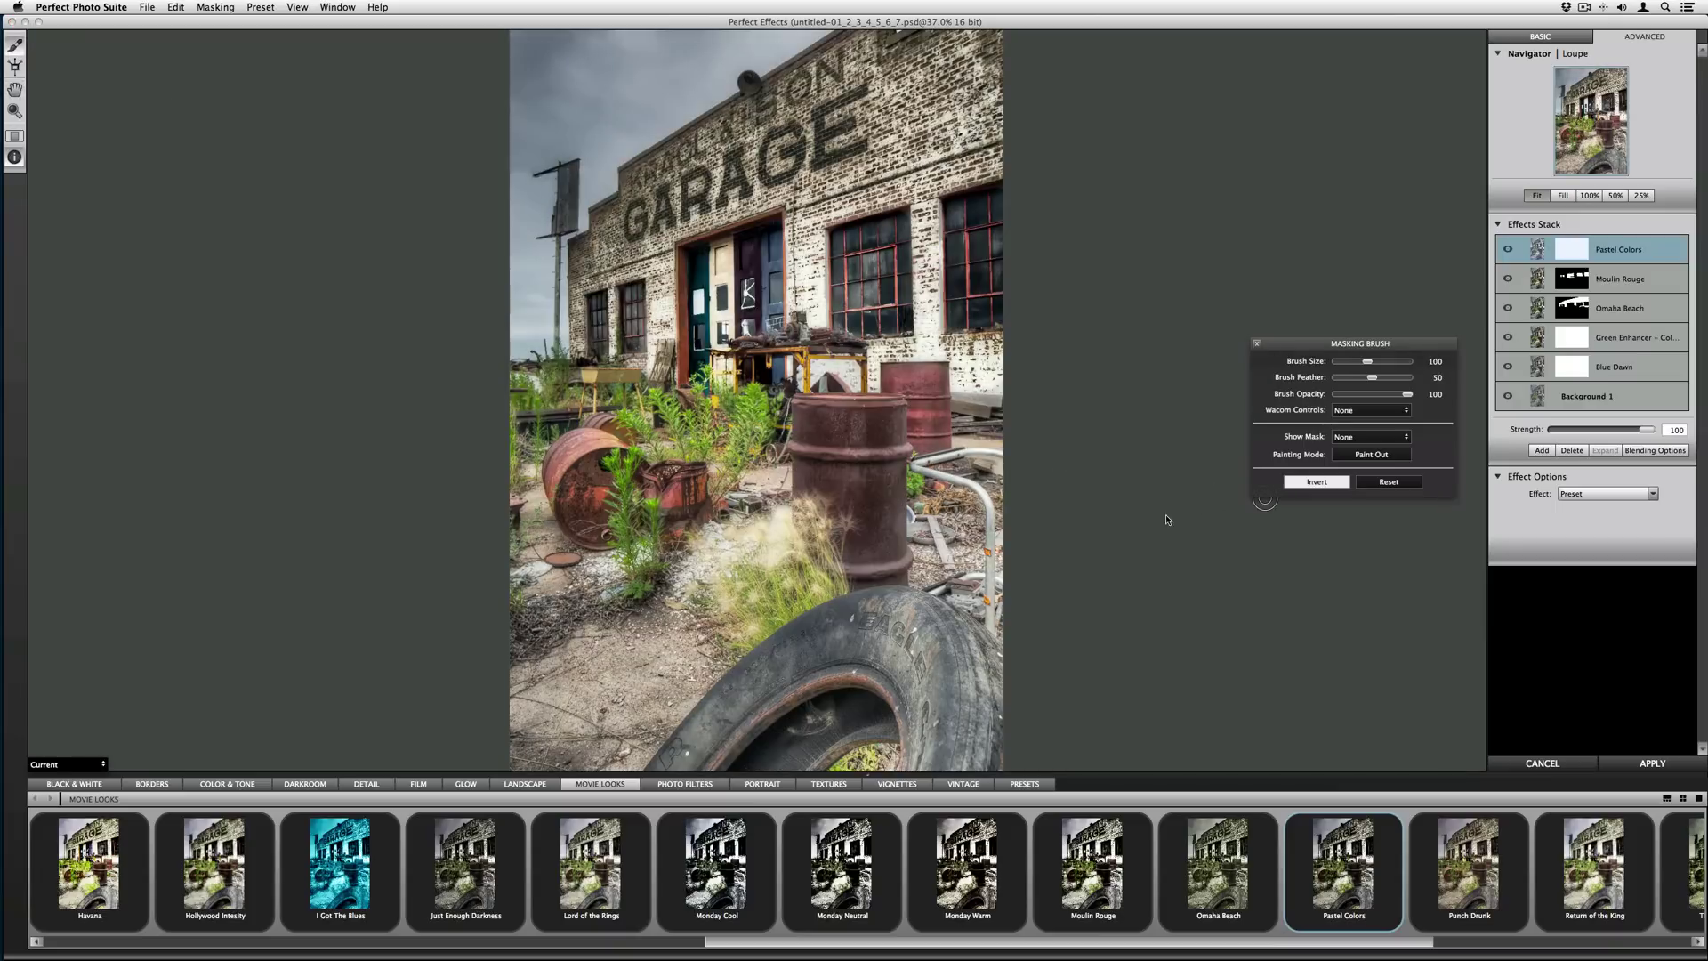
Step: Enlarge the masking brush to 300 and paint the Pastel Colors look into the tire and the front barrel
key("bracketright")
key("bracketright")
key("bracketright")
key("bracketright")
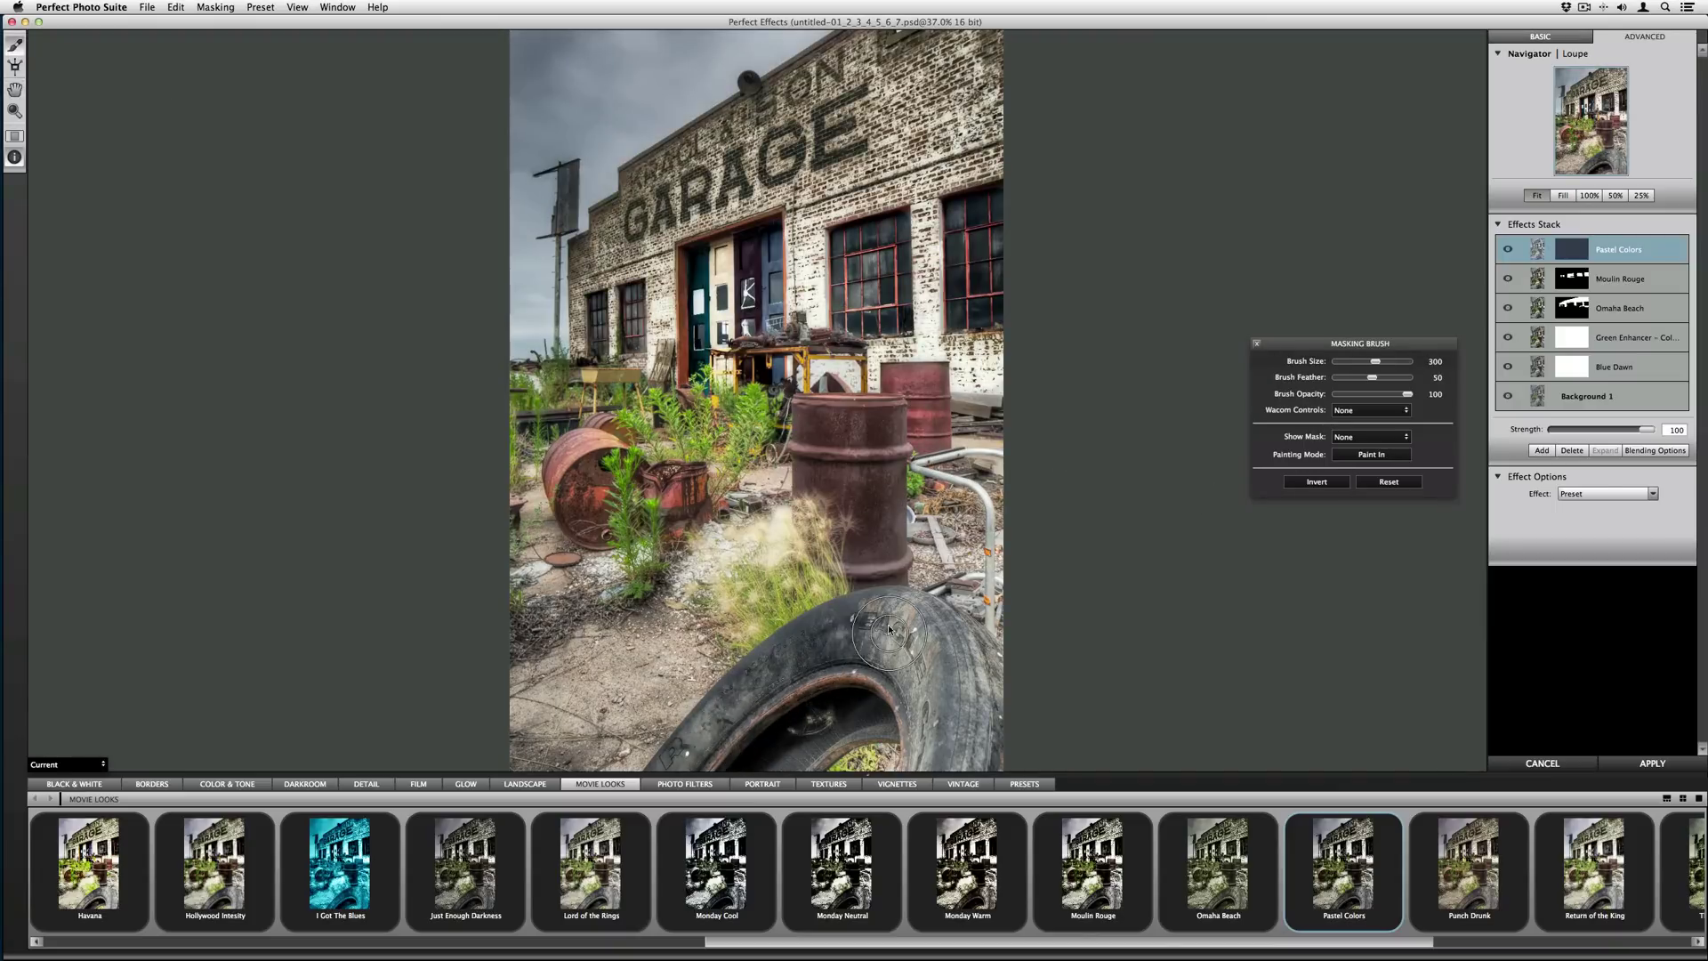
mouse_move(888, 629)
left_mouse_down()
mouse_move(917, 706)
mouse_move(915, 770)
mouse_move(984, 727)
mouse_move(950, 660)
mouse_move(920, 643)
mouse_move(865, 714)
mouse_move(758, 767)
mouse_move(806, 734)
mouse_move(813, 670)
mouse_move(842, 651)
mouse_move(819, 441)
mouse_move(846, 433)
mouse_move(878, 544)
left_mouse_up()
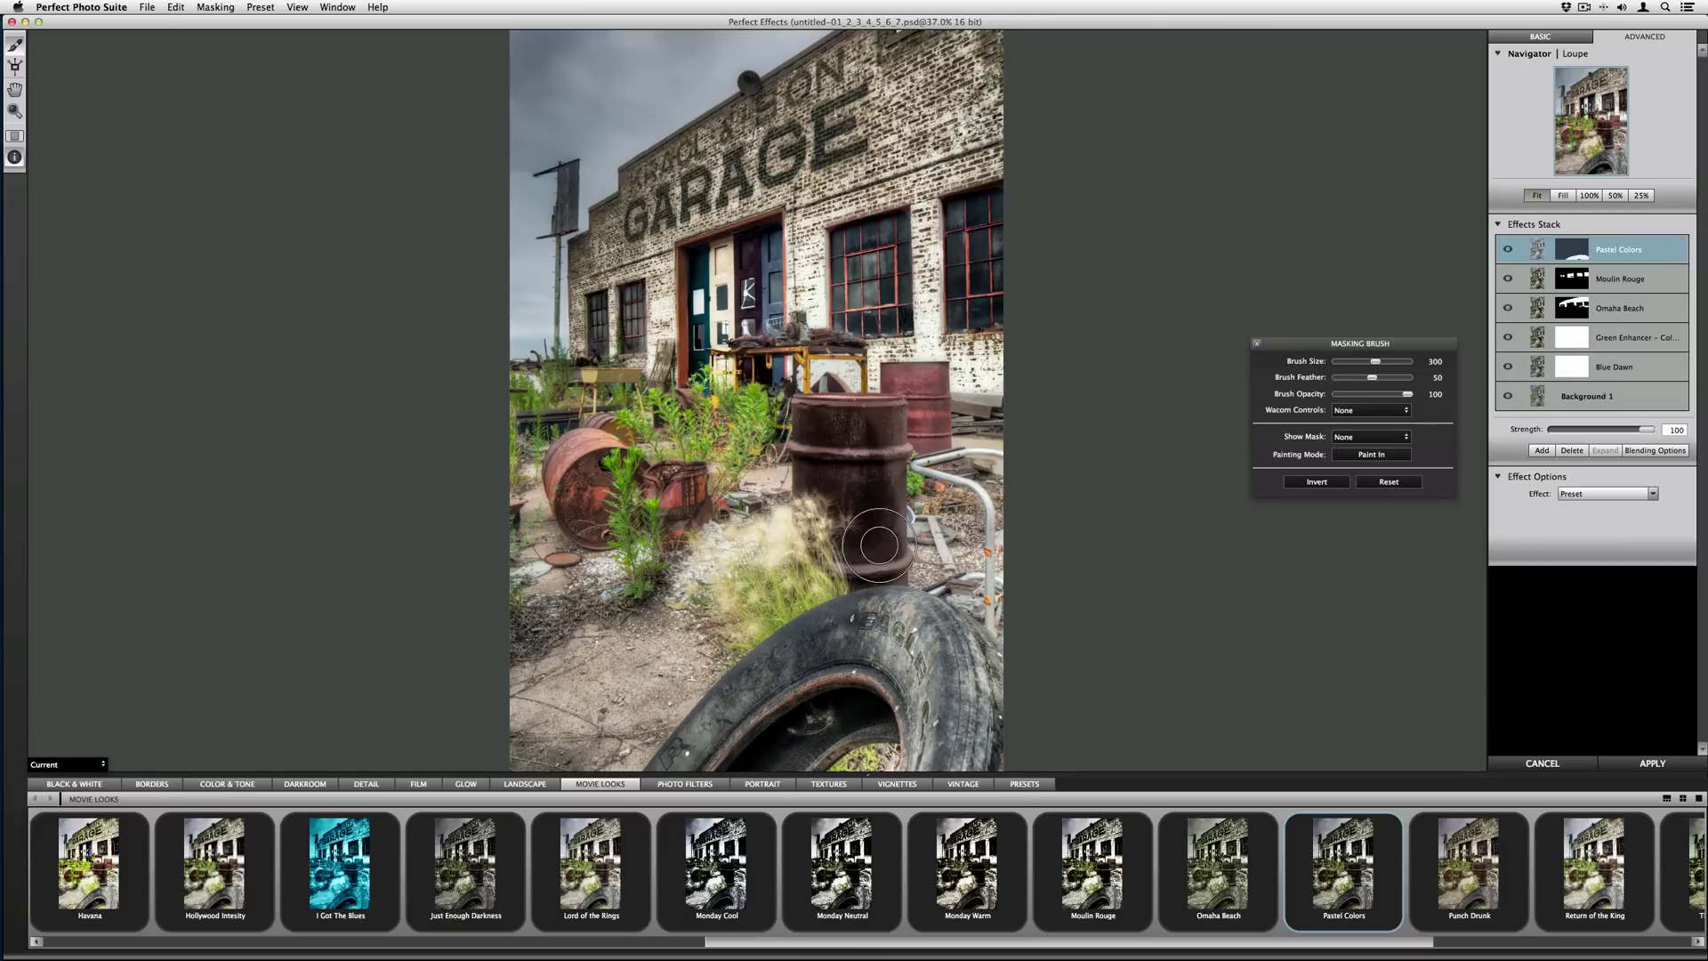
Step: Shrink the masking brush to 150 and paint in the front barrel's upper edge
key("bracketleft")
key("bracketleft")
key("bracketleft")
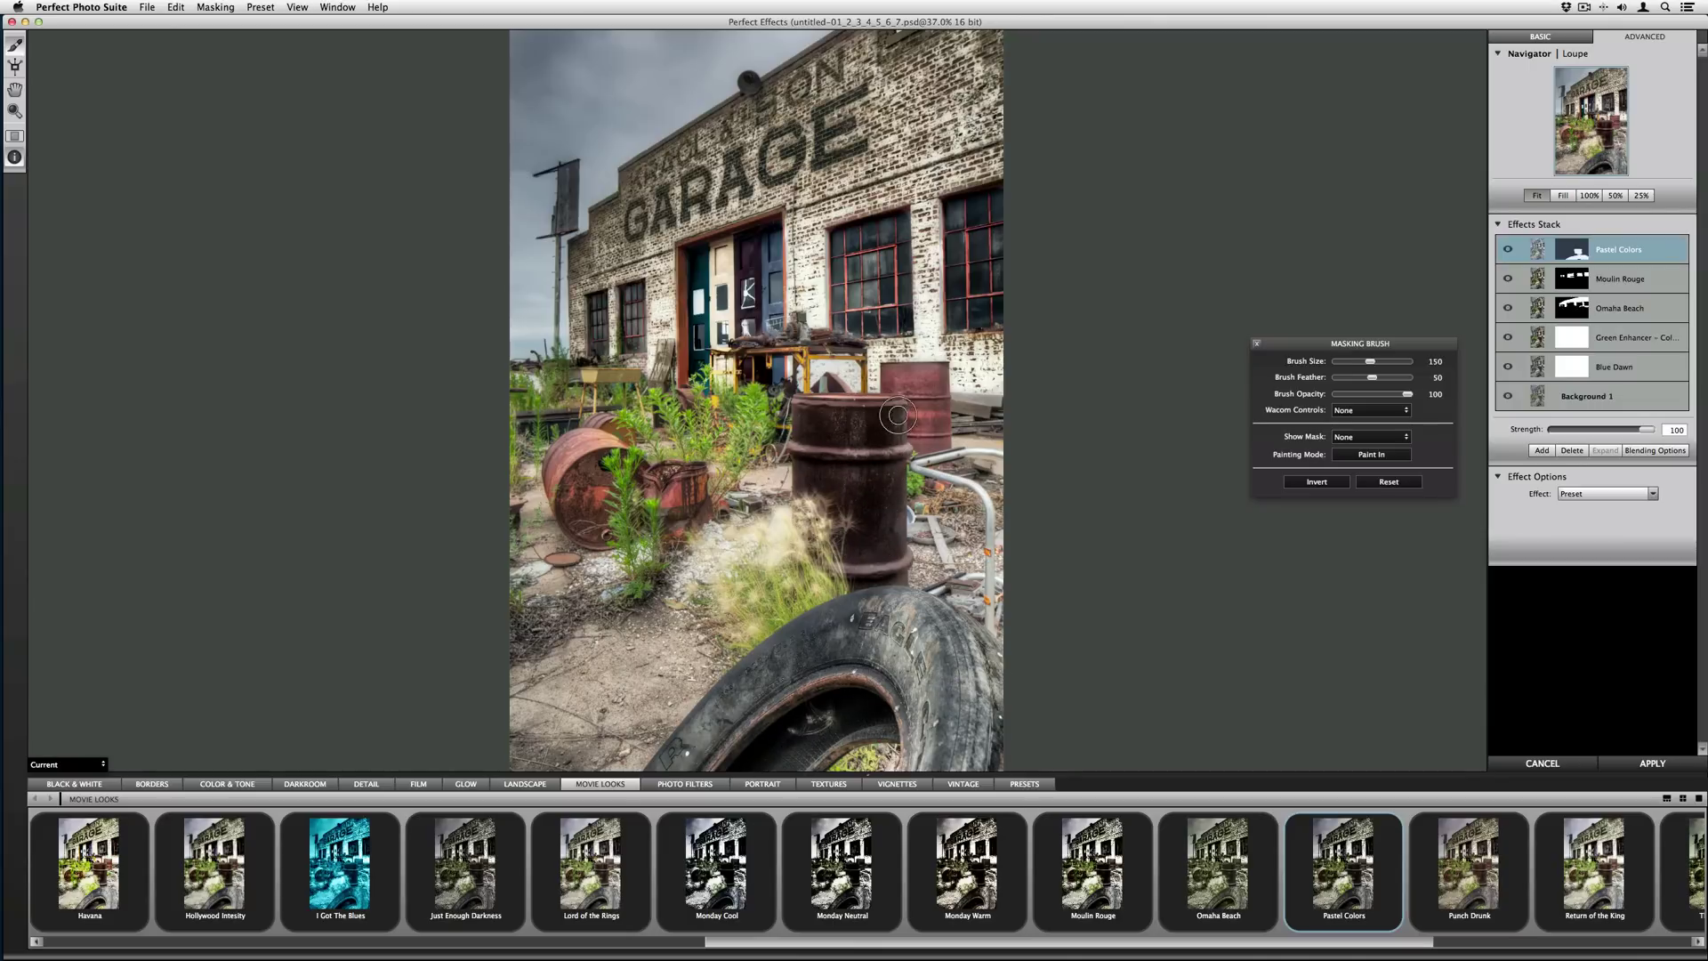
mouse_move(898, 415)
left_mouse_down()
mouse_move(911, 428)
mouse_move(934, 396)
mouse_move(907, 384)
mouse_move(902, 403)
left_mouse_up()
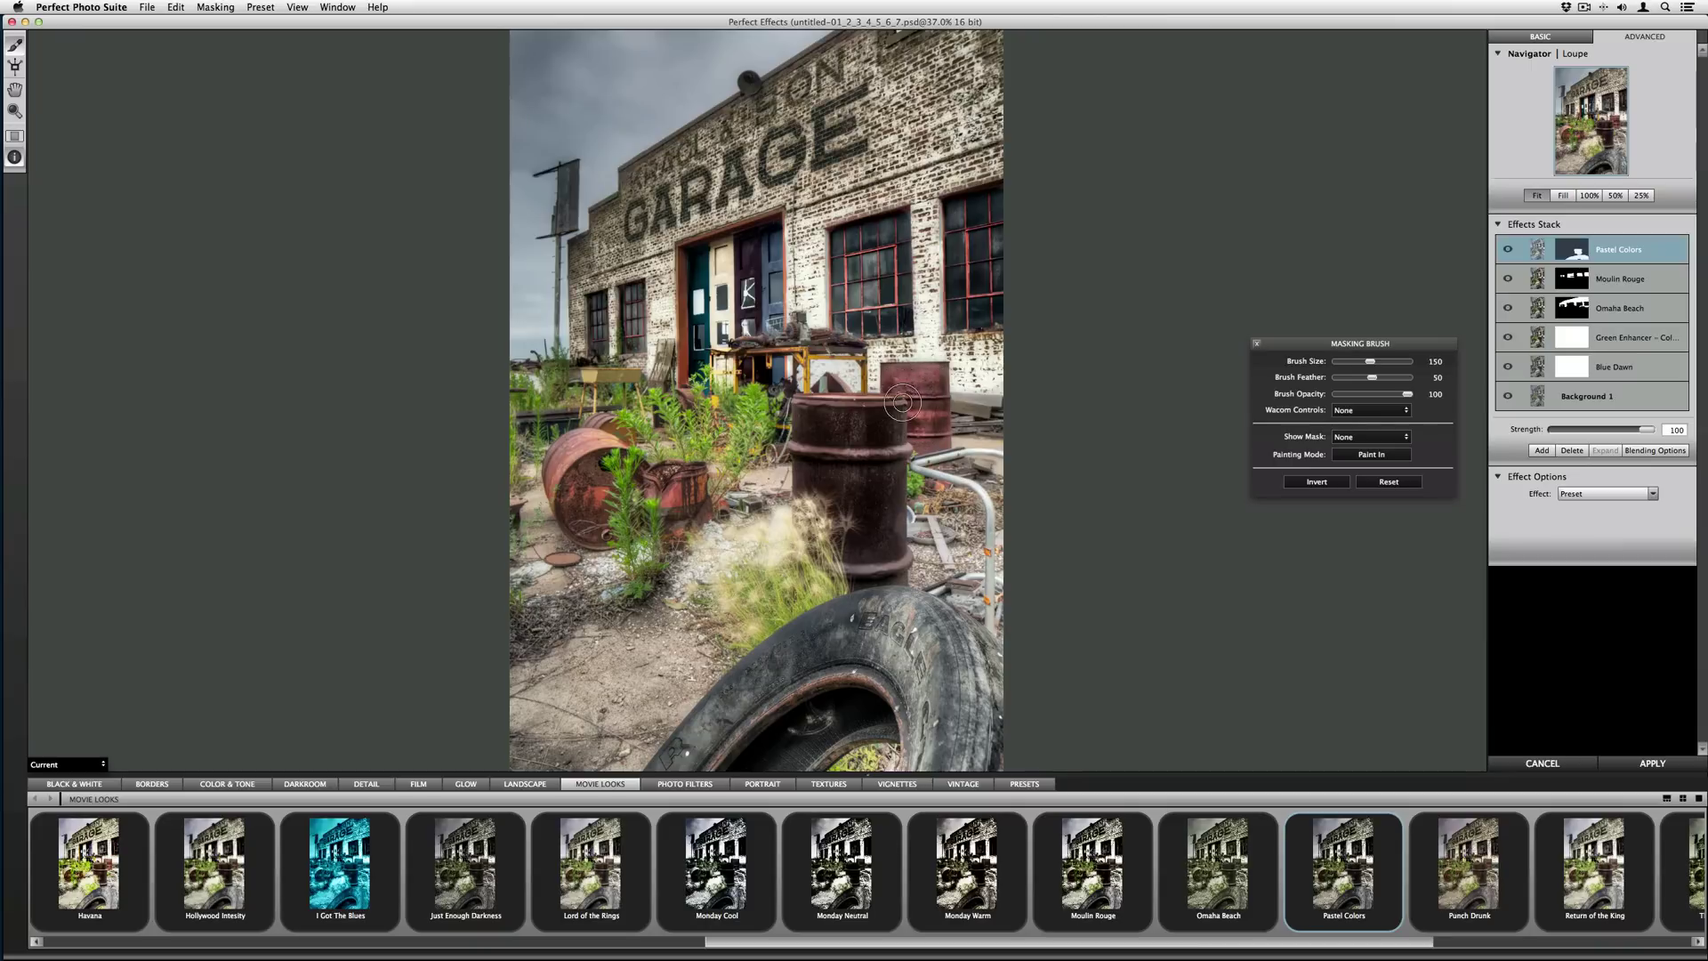
Step: Paint the Pastel Colors look into the toppled rusty barrels, reducing the brush size for the finer areas
mouse_move(665, 511)
left_mouse_down()
mouse_move(621, 513)
mouse_move(615, 481)
mouse_move(621, 497)
mouse_move(601, 498)
mouse_move(598, 426)
mouse_move(624, 433)
mouse_move(702, 396)
mouse_move(623, 546)
mouse_move(563, 484)
mouse_move(625, 534)
left_mouse_up()
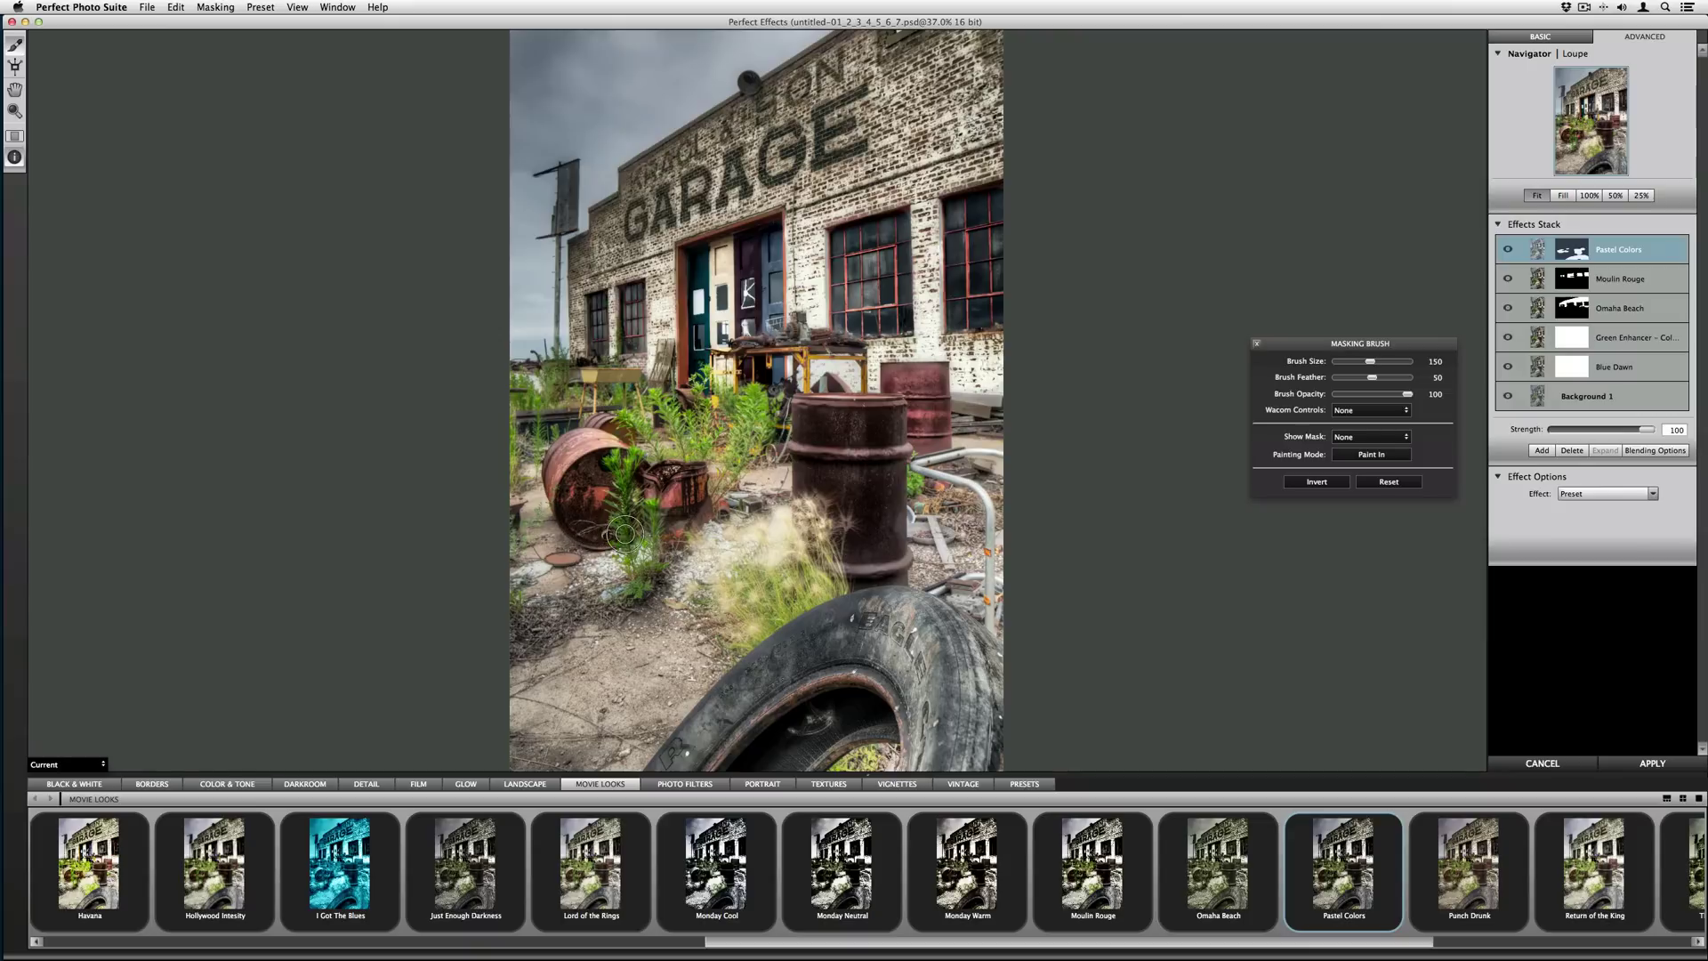
key("bracketleft")
key("bracketleft")
key("bracketleft")
key("bracketleft")
key("bracketleft")
key("bracketleft")
key("bracketleft")
key("bracketleft")
Step: Add a new effect layer with the Deep Forest glow
left_click(1542, 450)
left_click(450, 783)
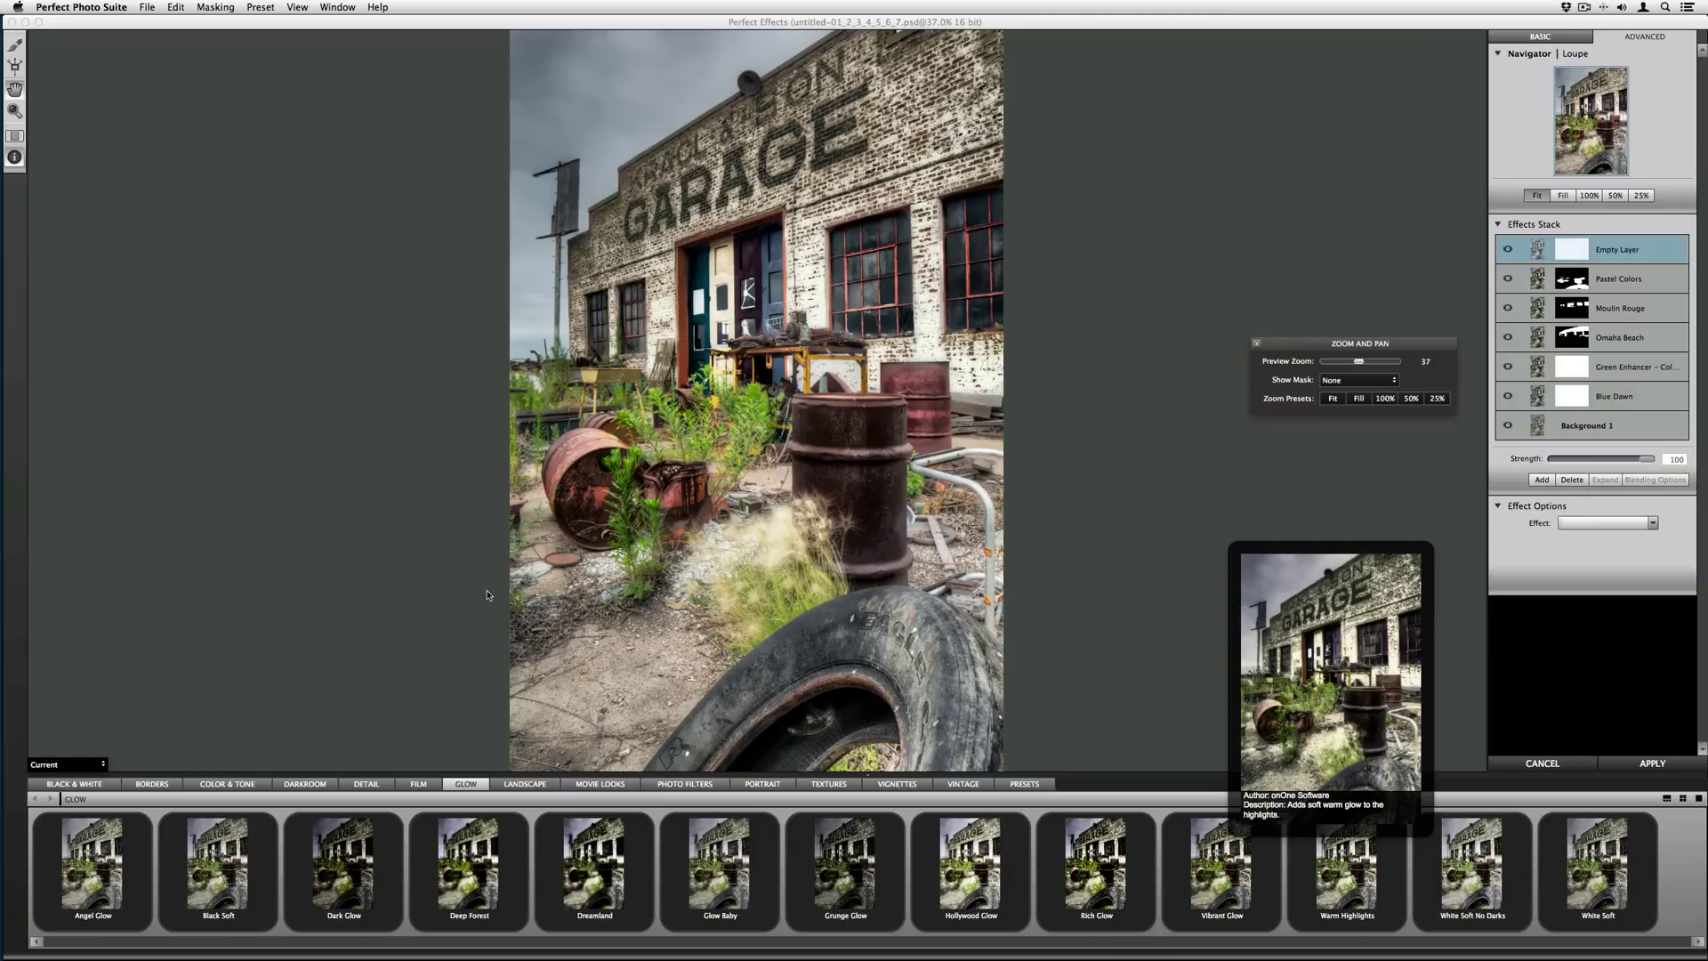
left_click(470, 858)
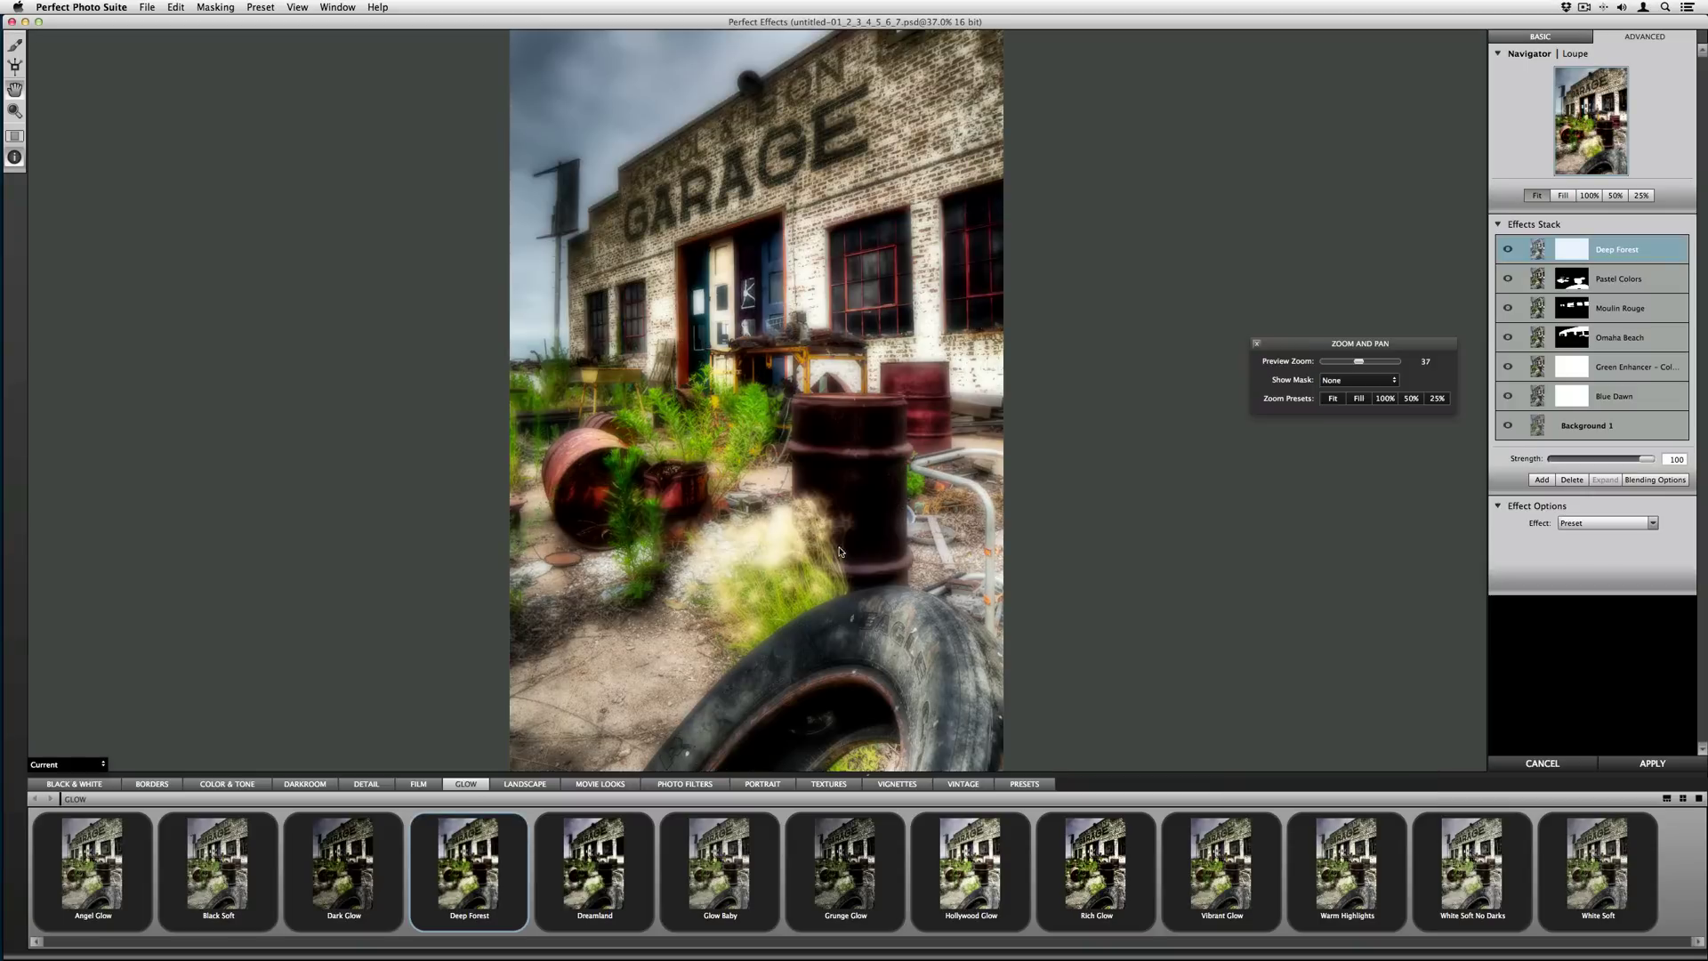
Step: Blend the Deep Forest layer in Softlight mode at a strength of 26 and apply the blending options
left_click(1633, 481)
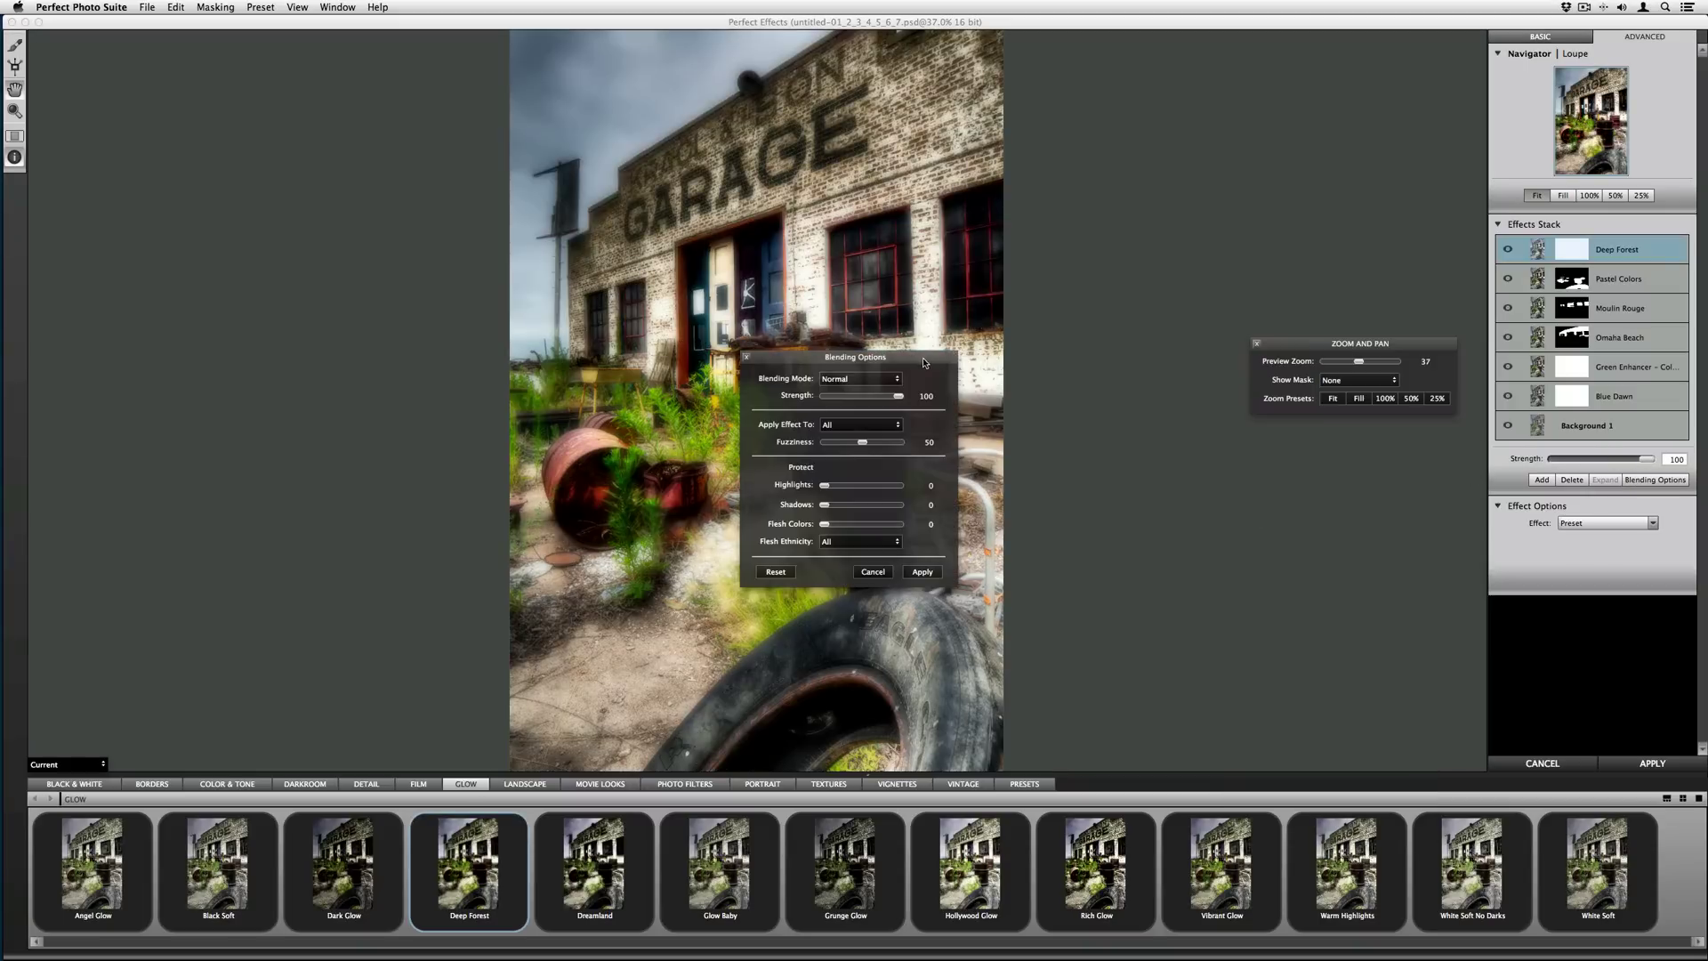
left_click_drag(924, 362, 1204, 156)
left_click(1134, 173)
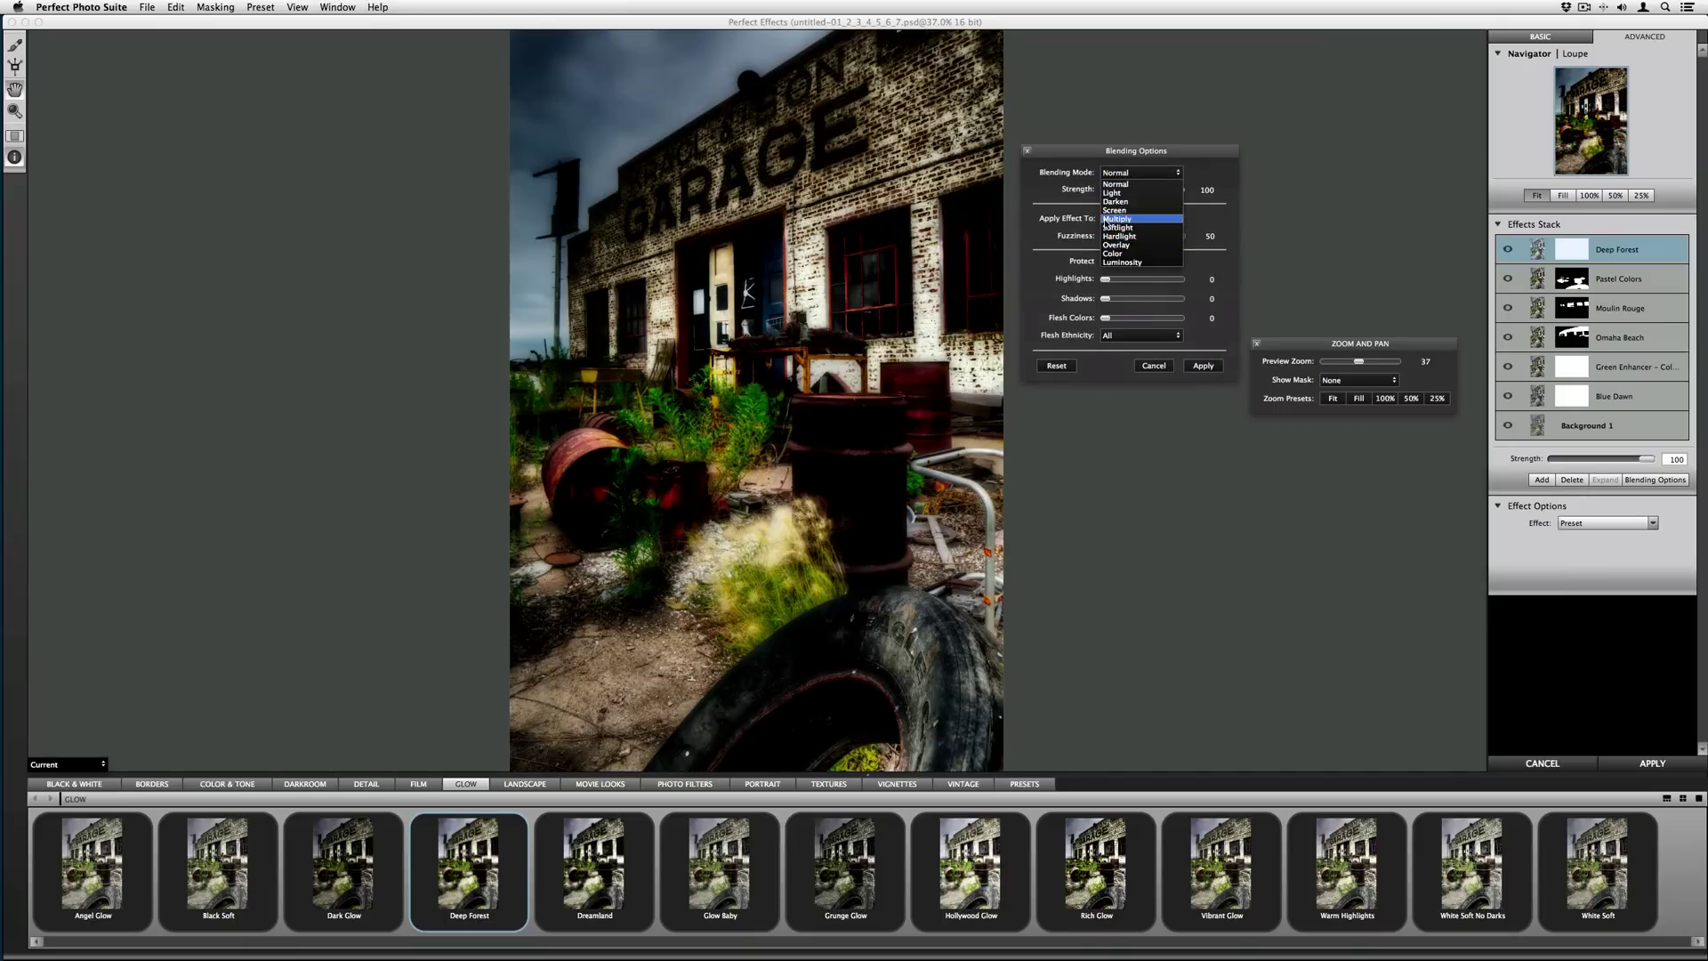
key("Escape")
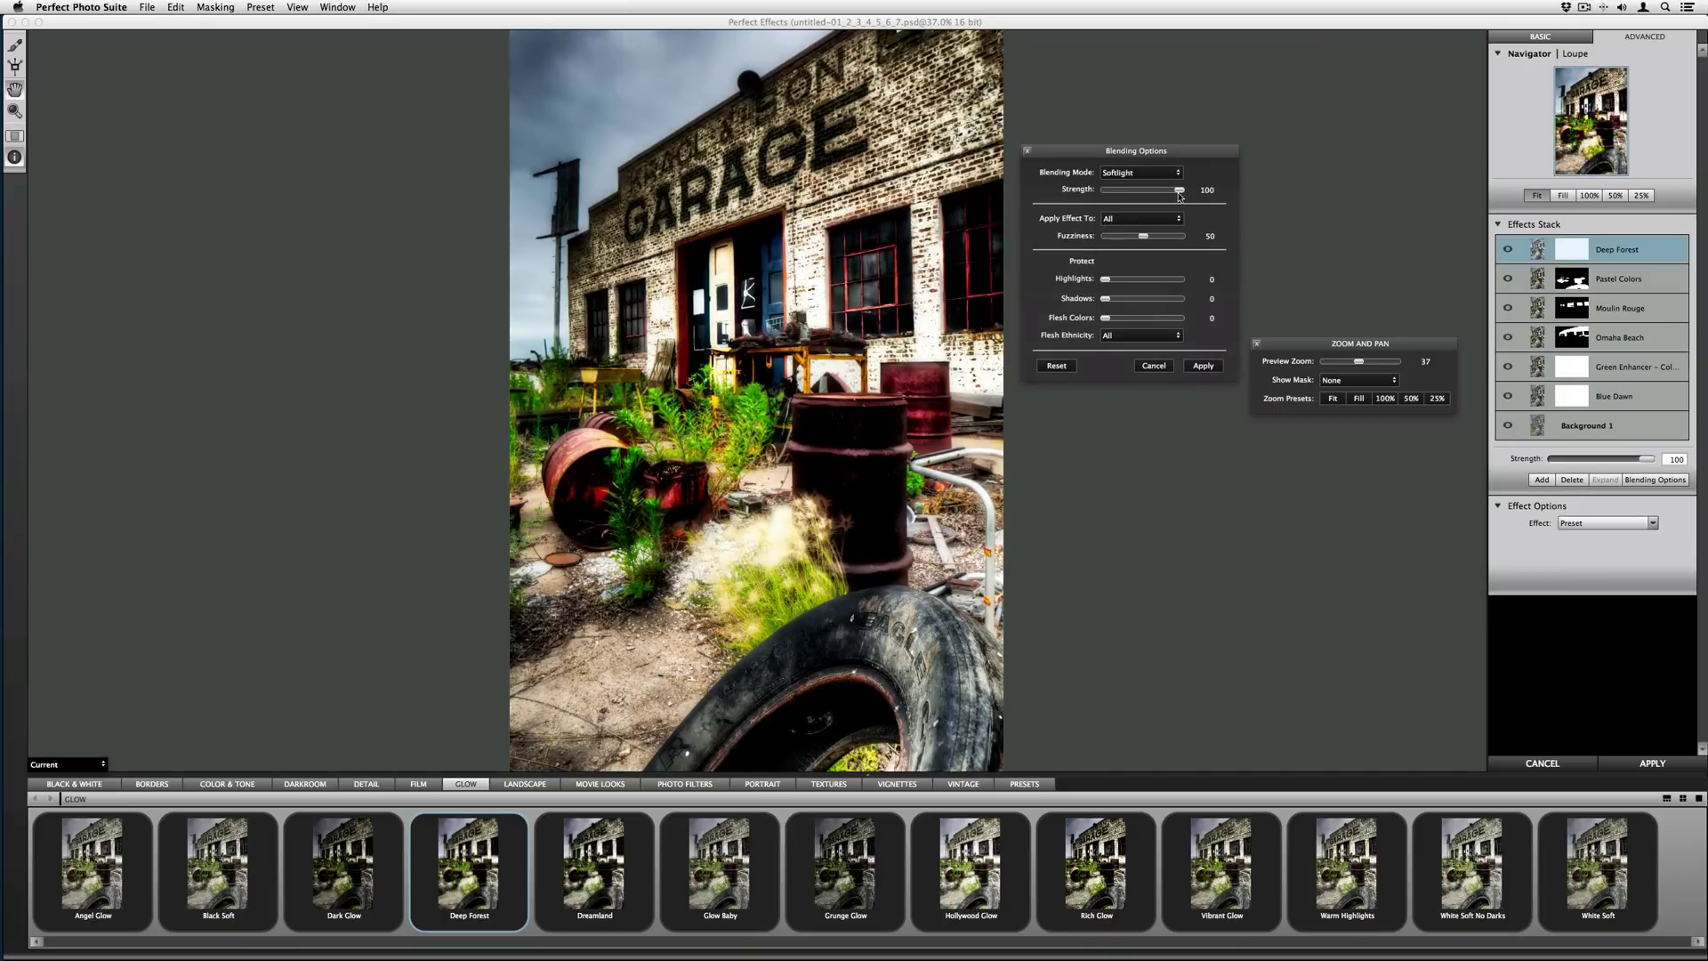
mouse_move(1132, 193)
left_mouse_down()
mouse_move(1071, 194)
mouse_move(1122, 189)
left_mouse_up()
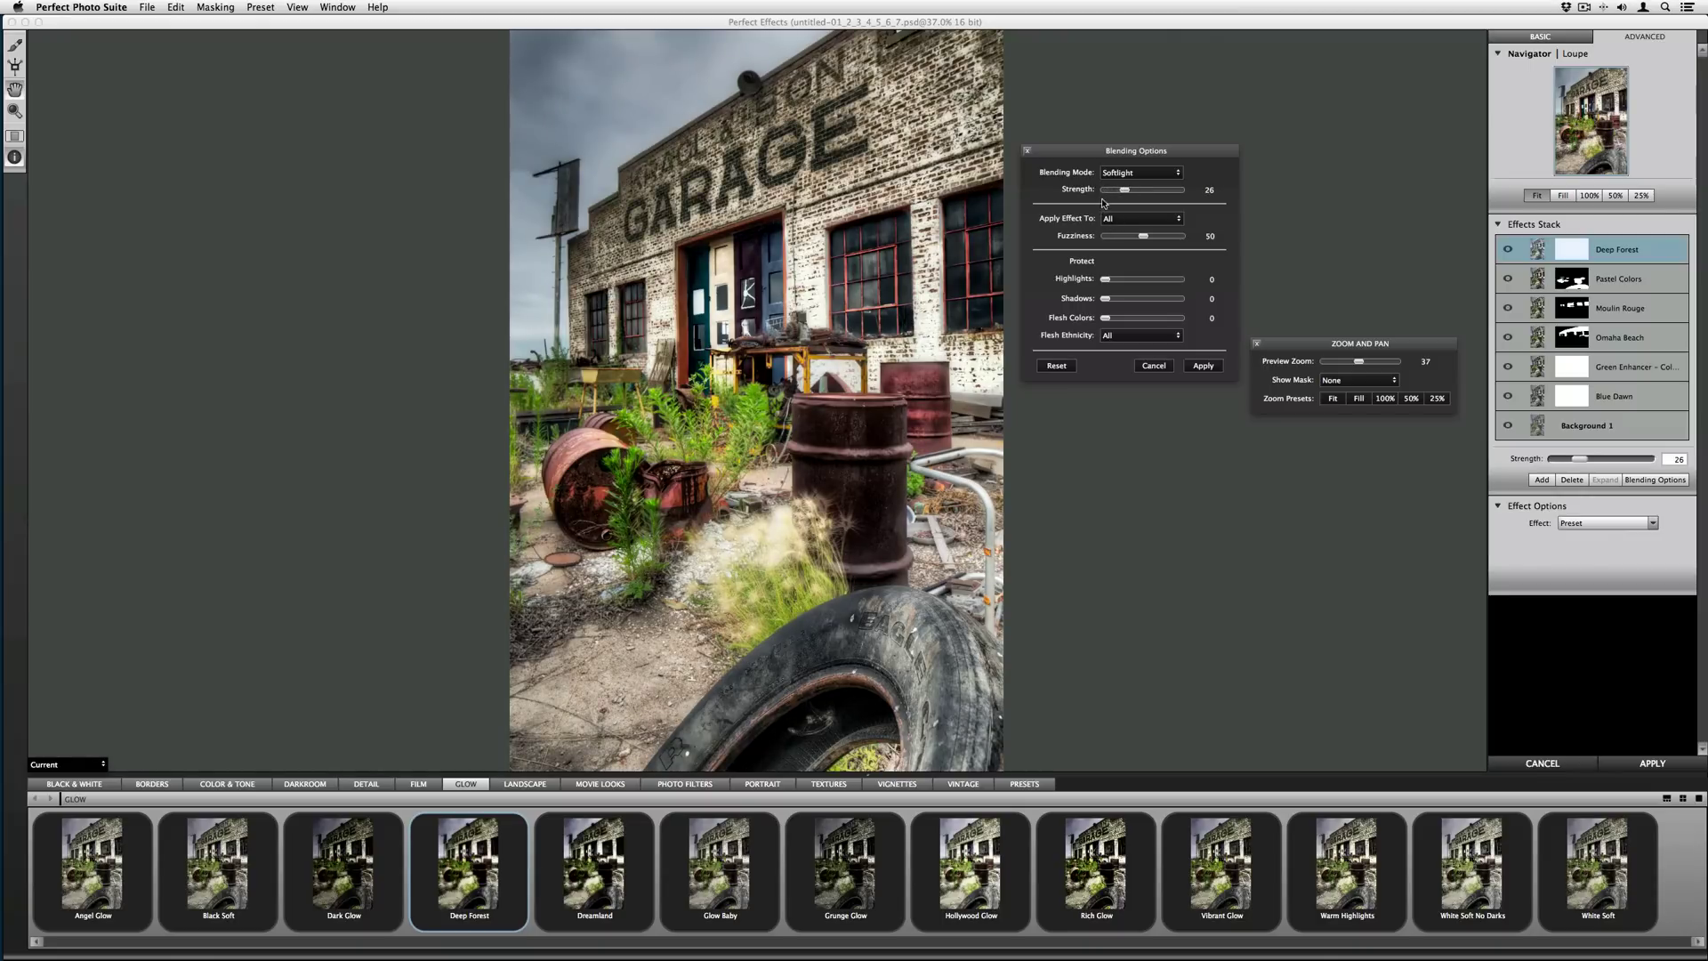
left_click(1196, 367)
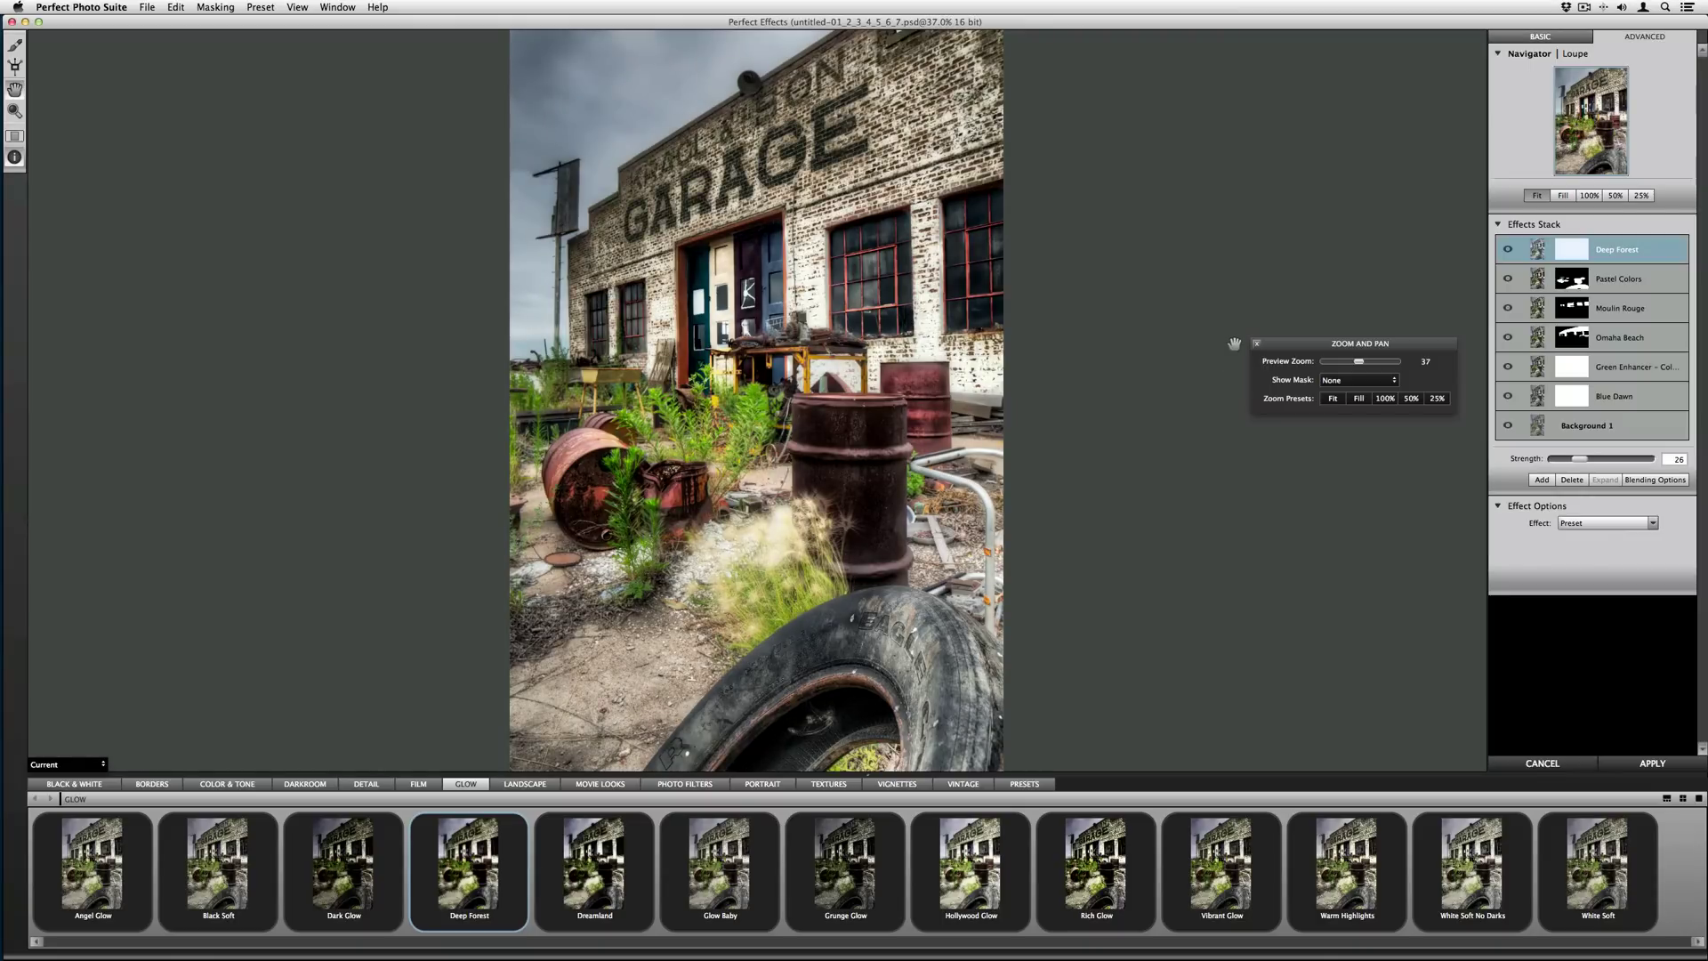
Step: Compare the effect stack with the original image, and apply the finished effects to the photo
key("p")
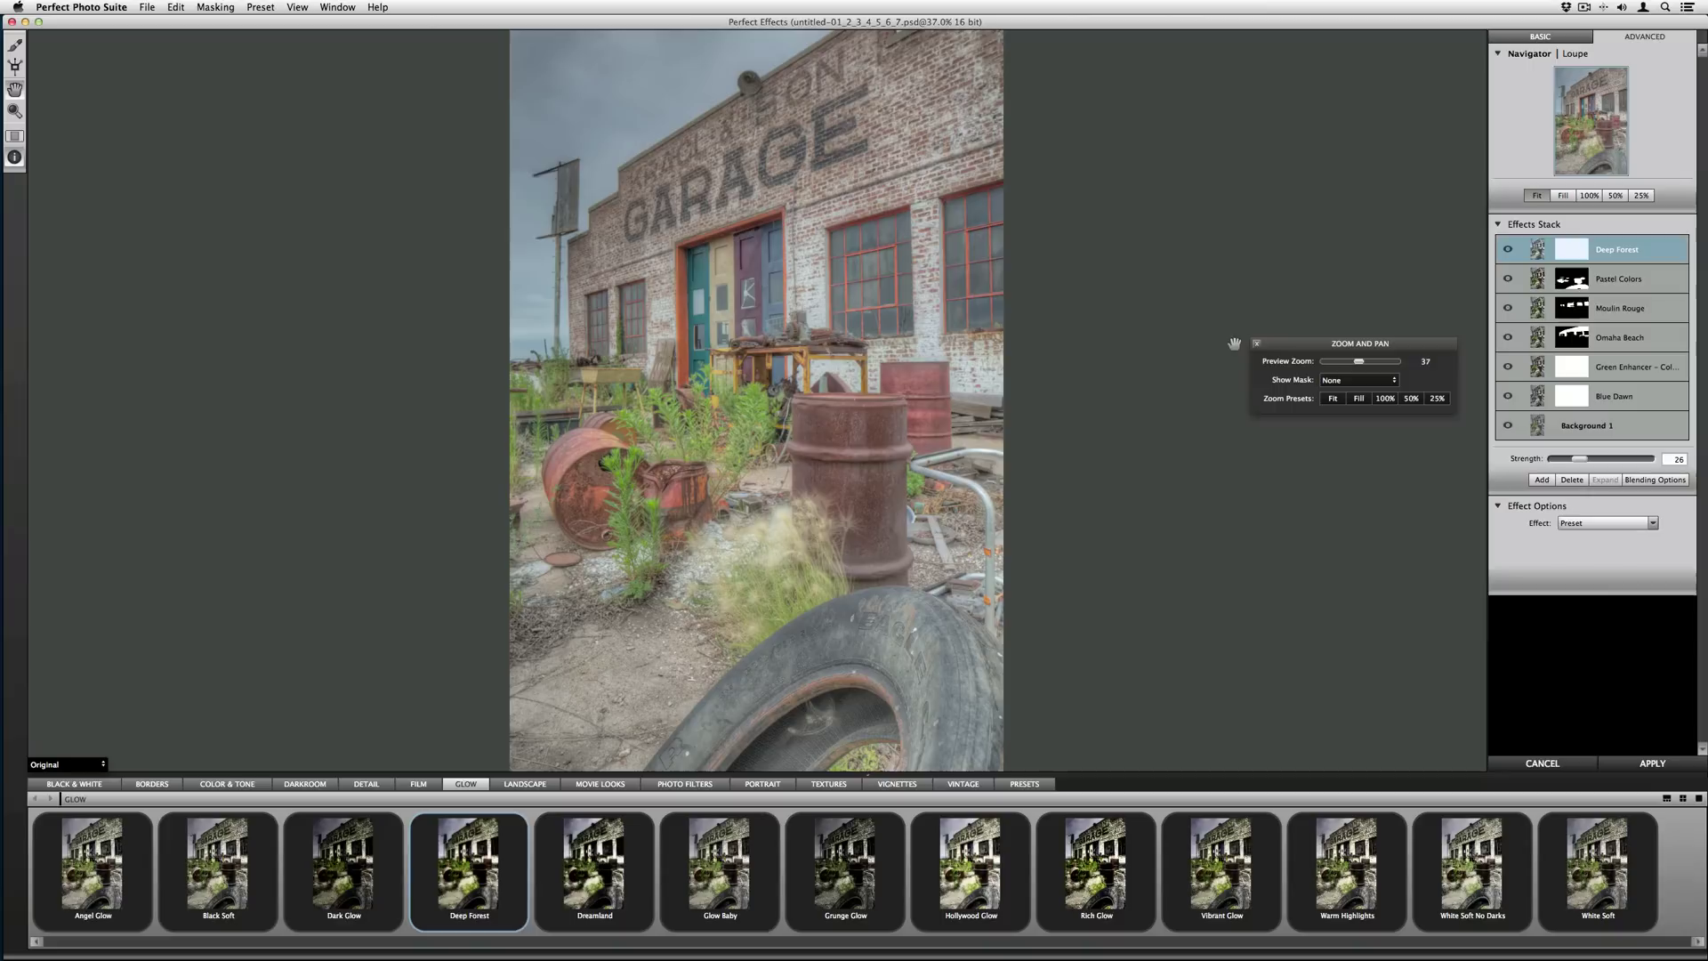
key("p")
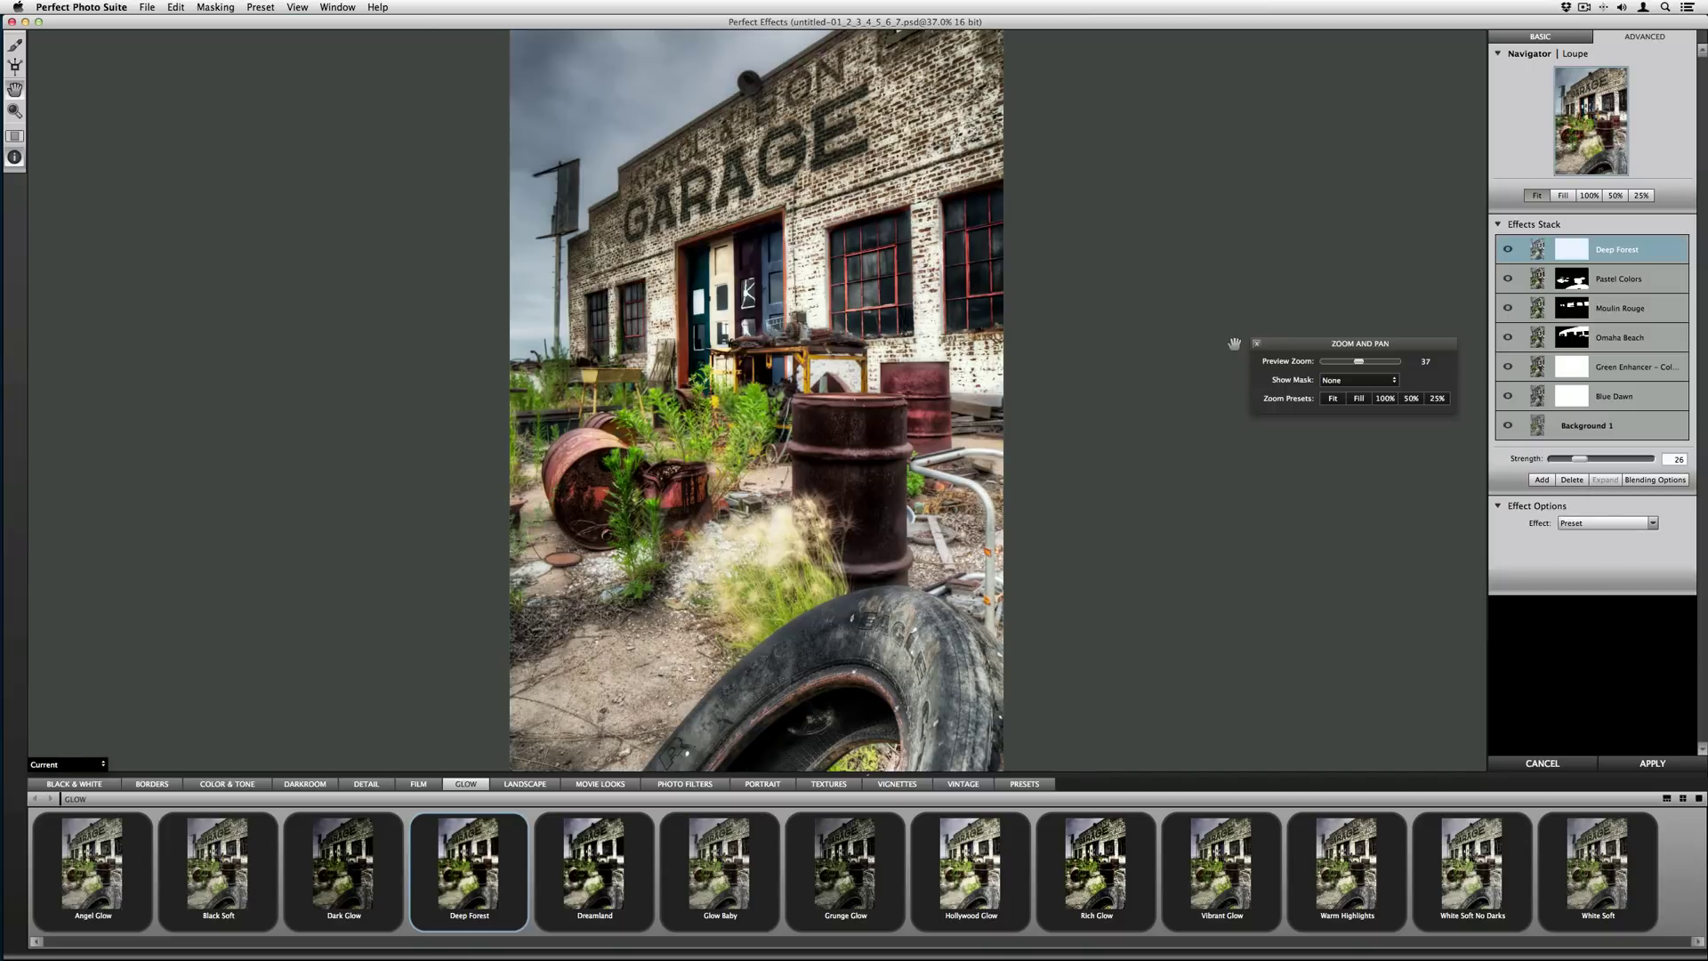
left_click(1619, 758)
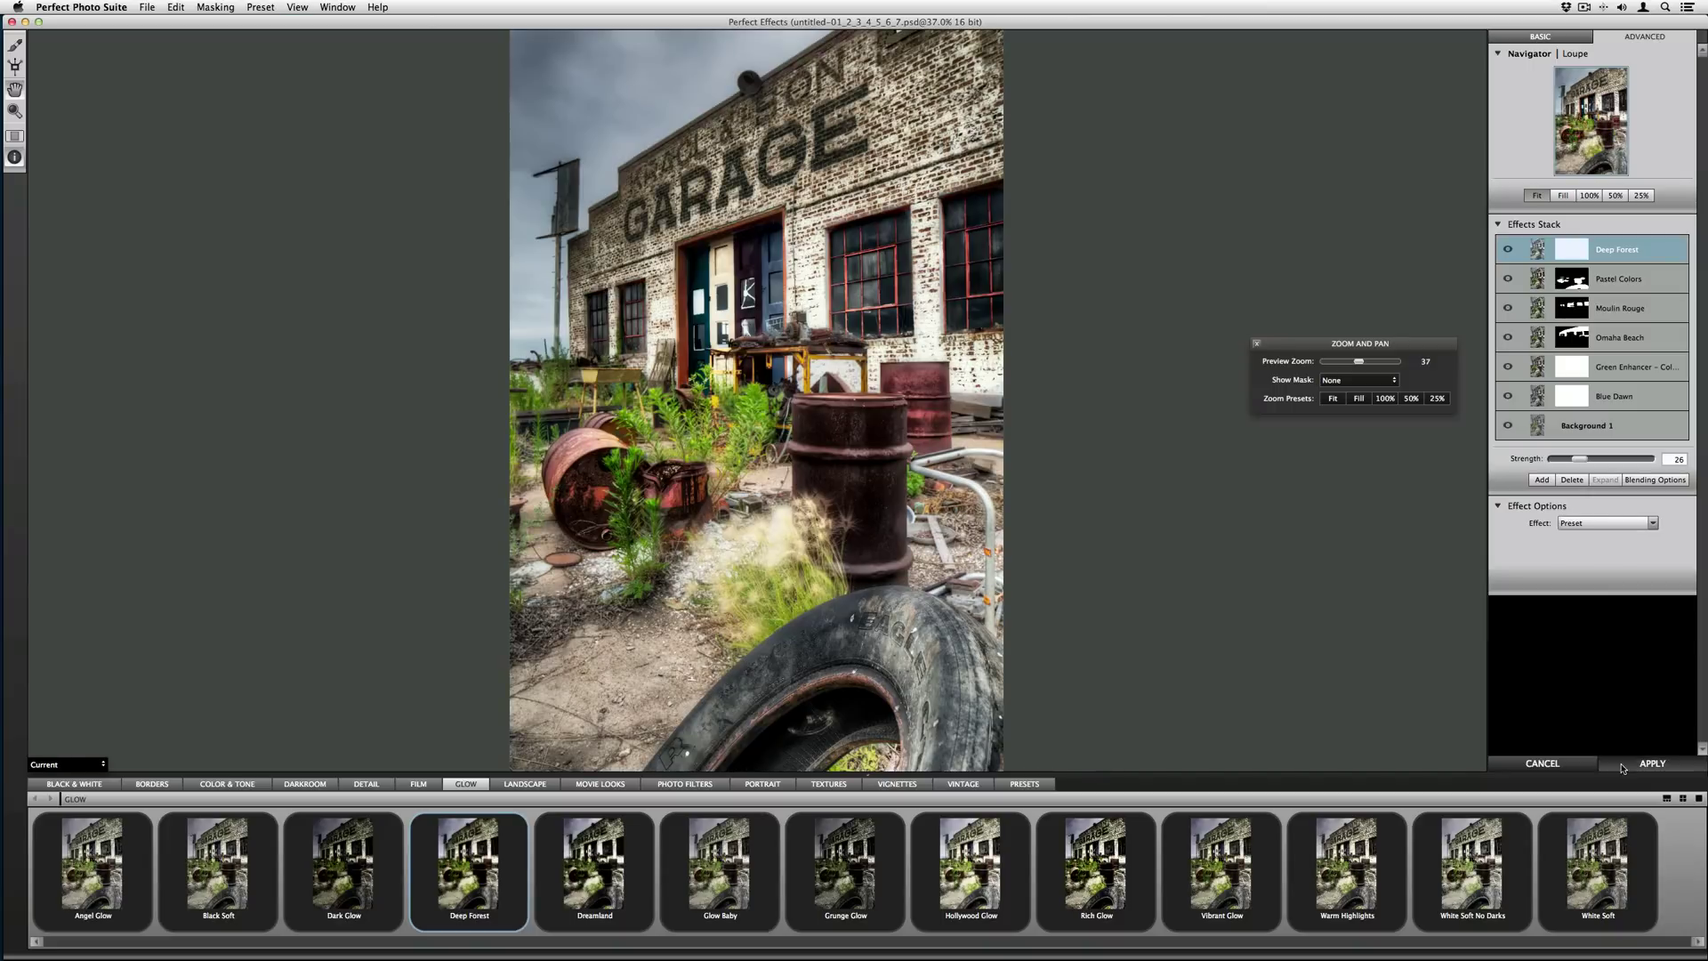
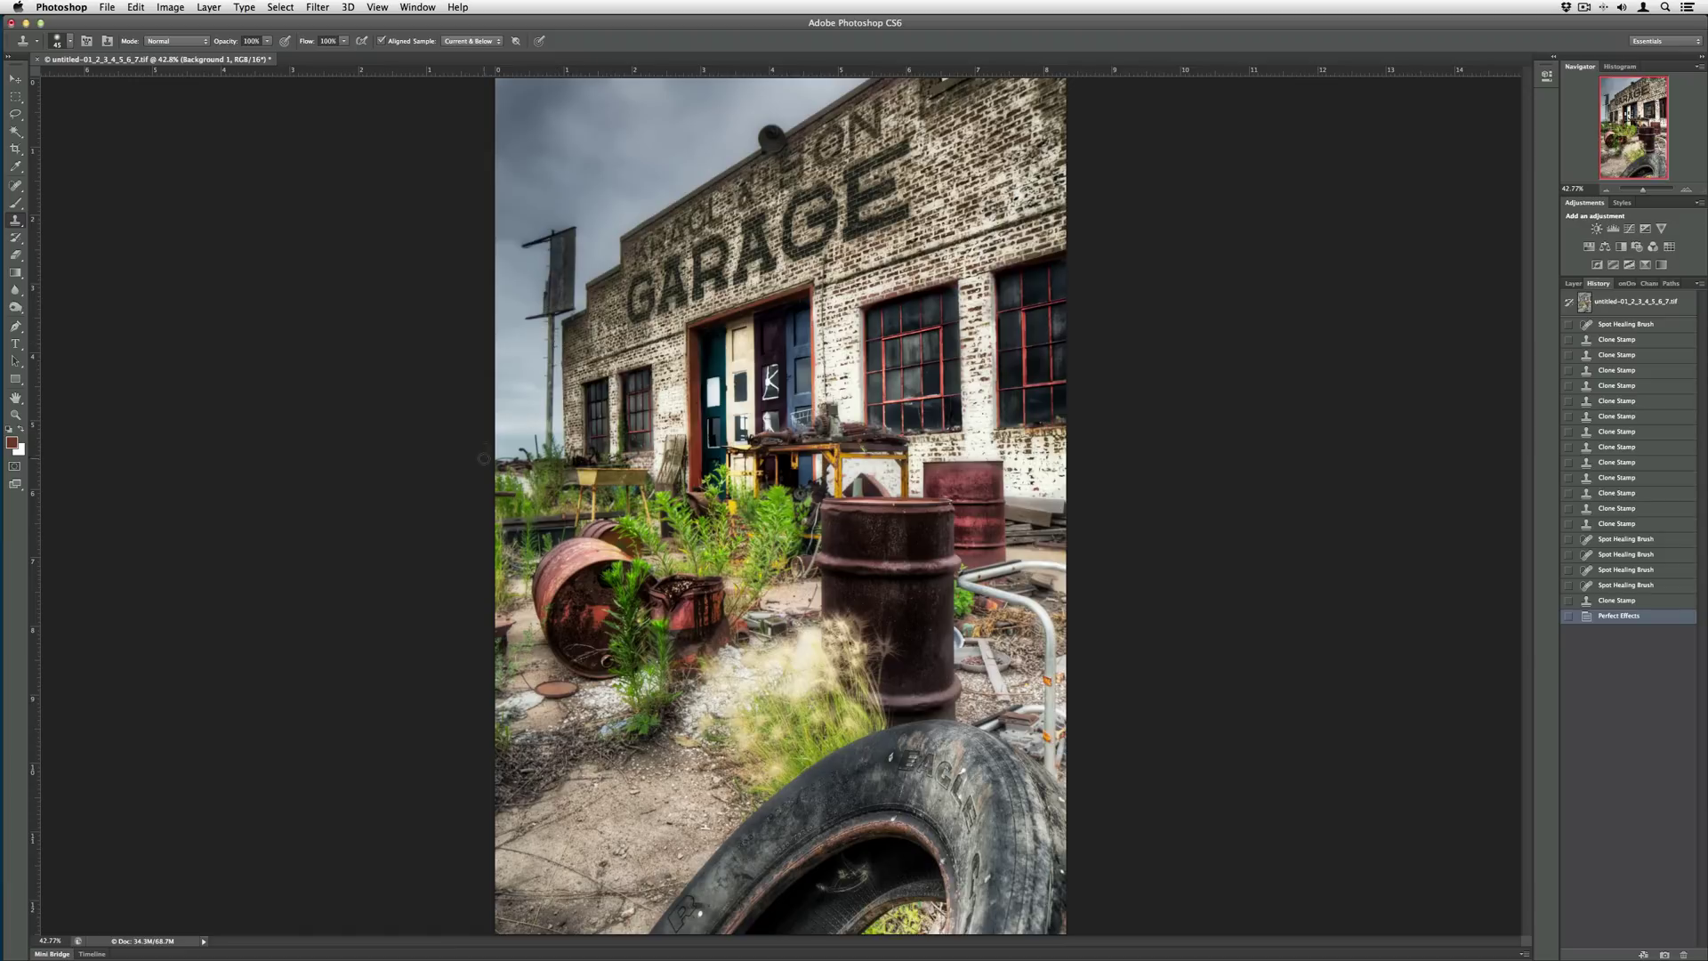
Step: Save the stylized garage image in Photoshop and close it to return to Lightroom
left_click(107, 7)
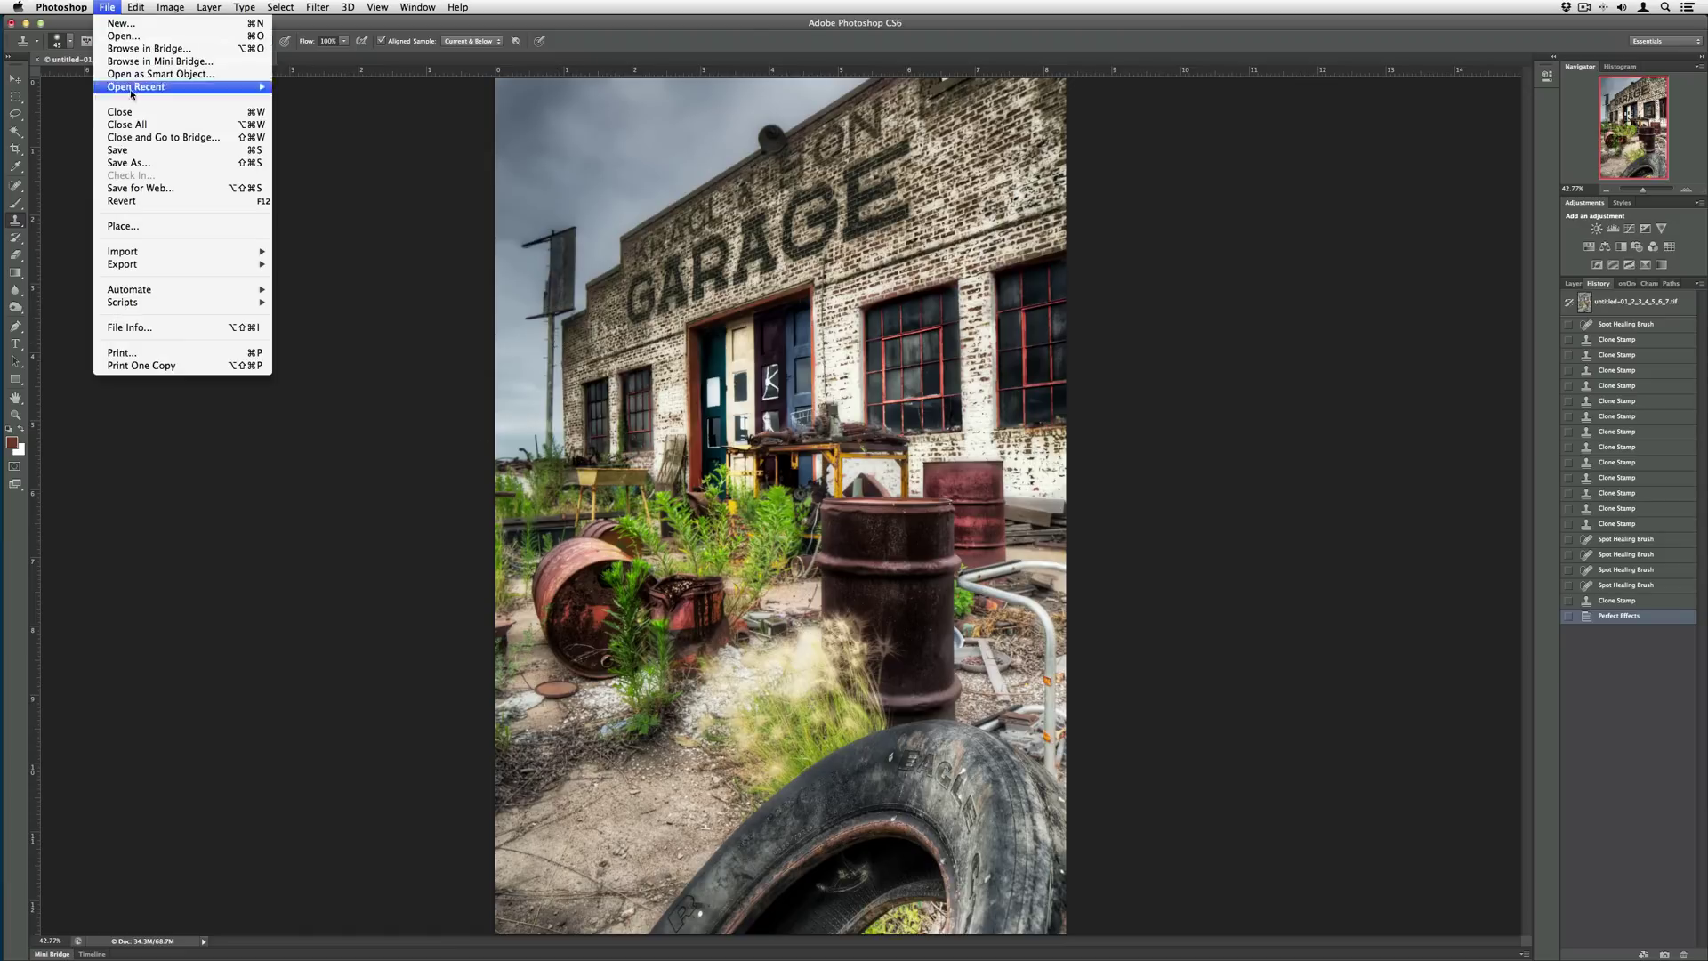
left_click(143, 153)
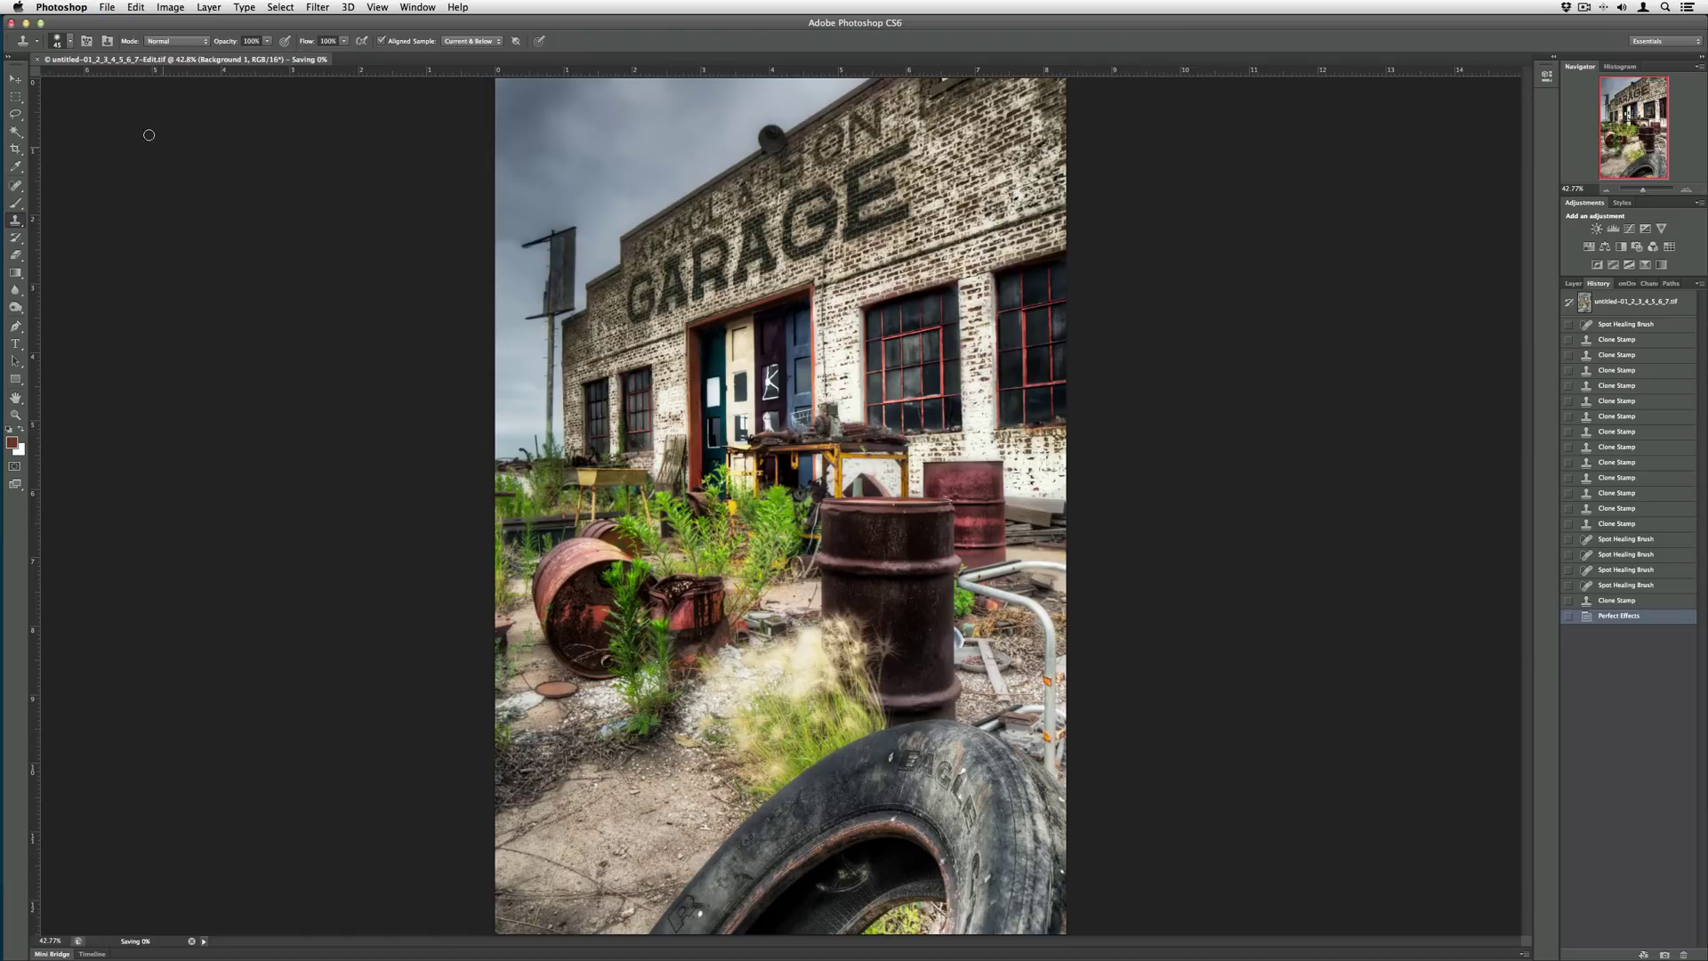
left_click(11, 24)
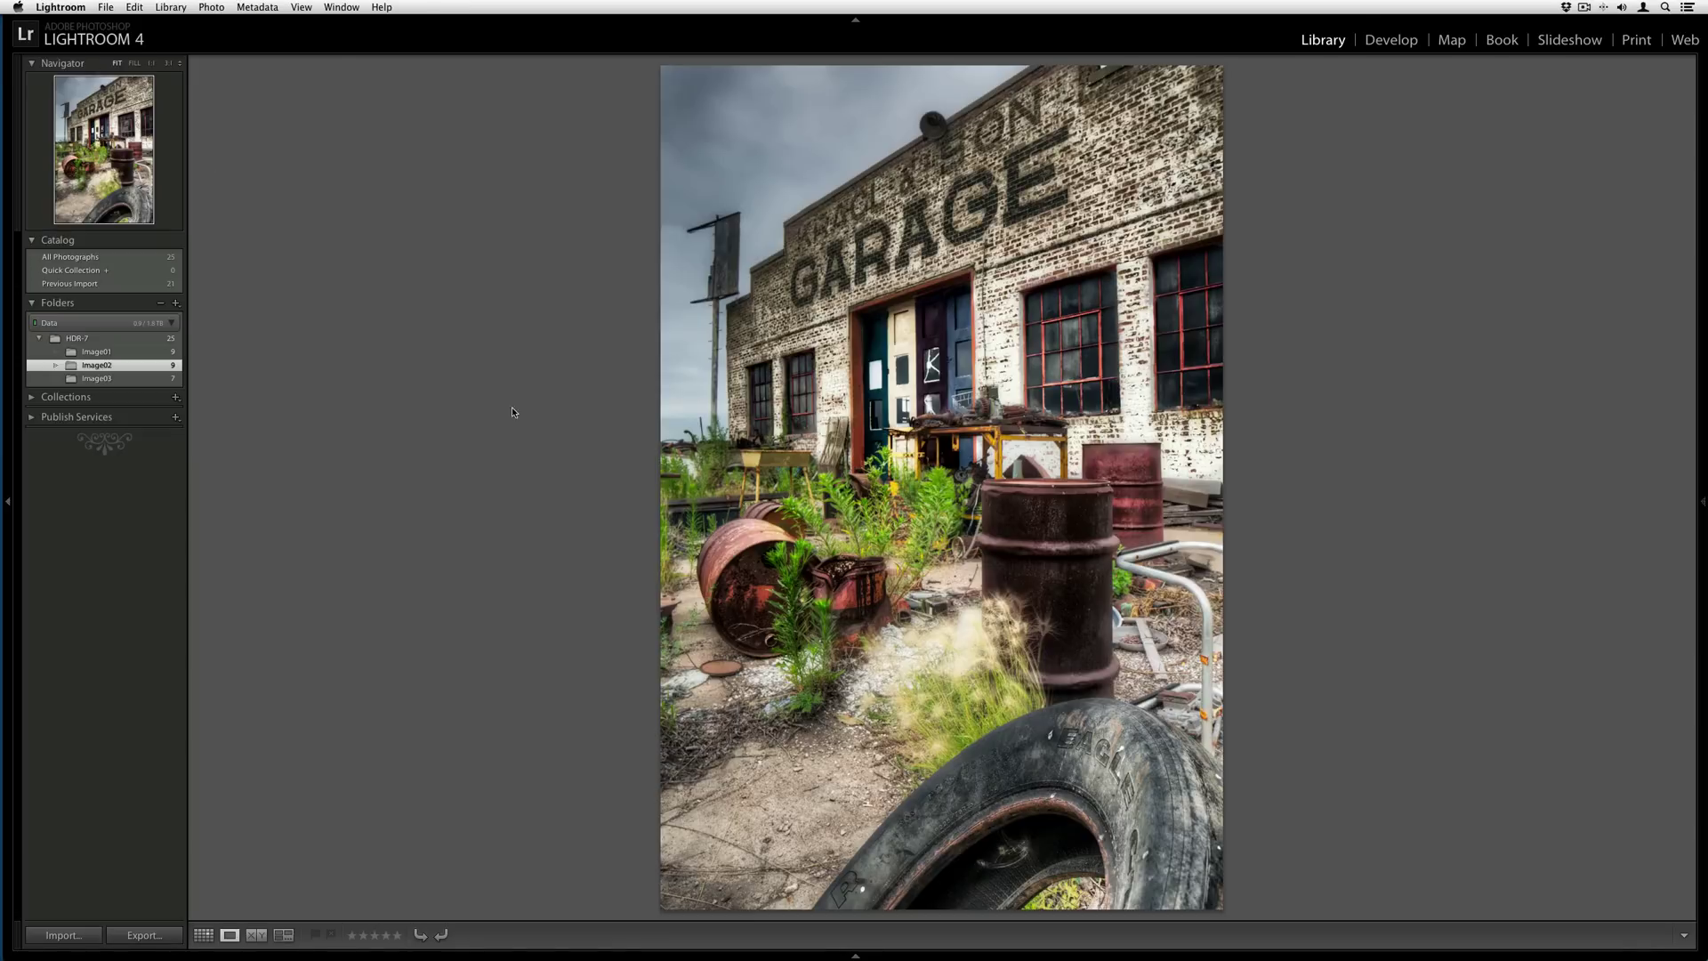
Step: Open the garage image for developing and set up an adjustment brush with raised contrast and a clarity of 50
key("d")
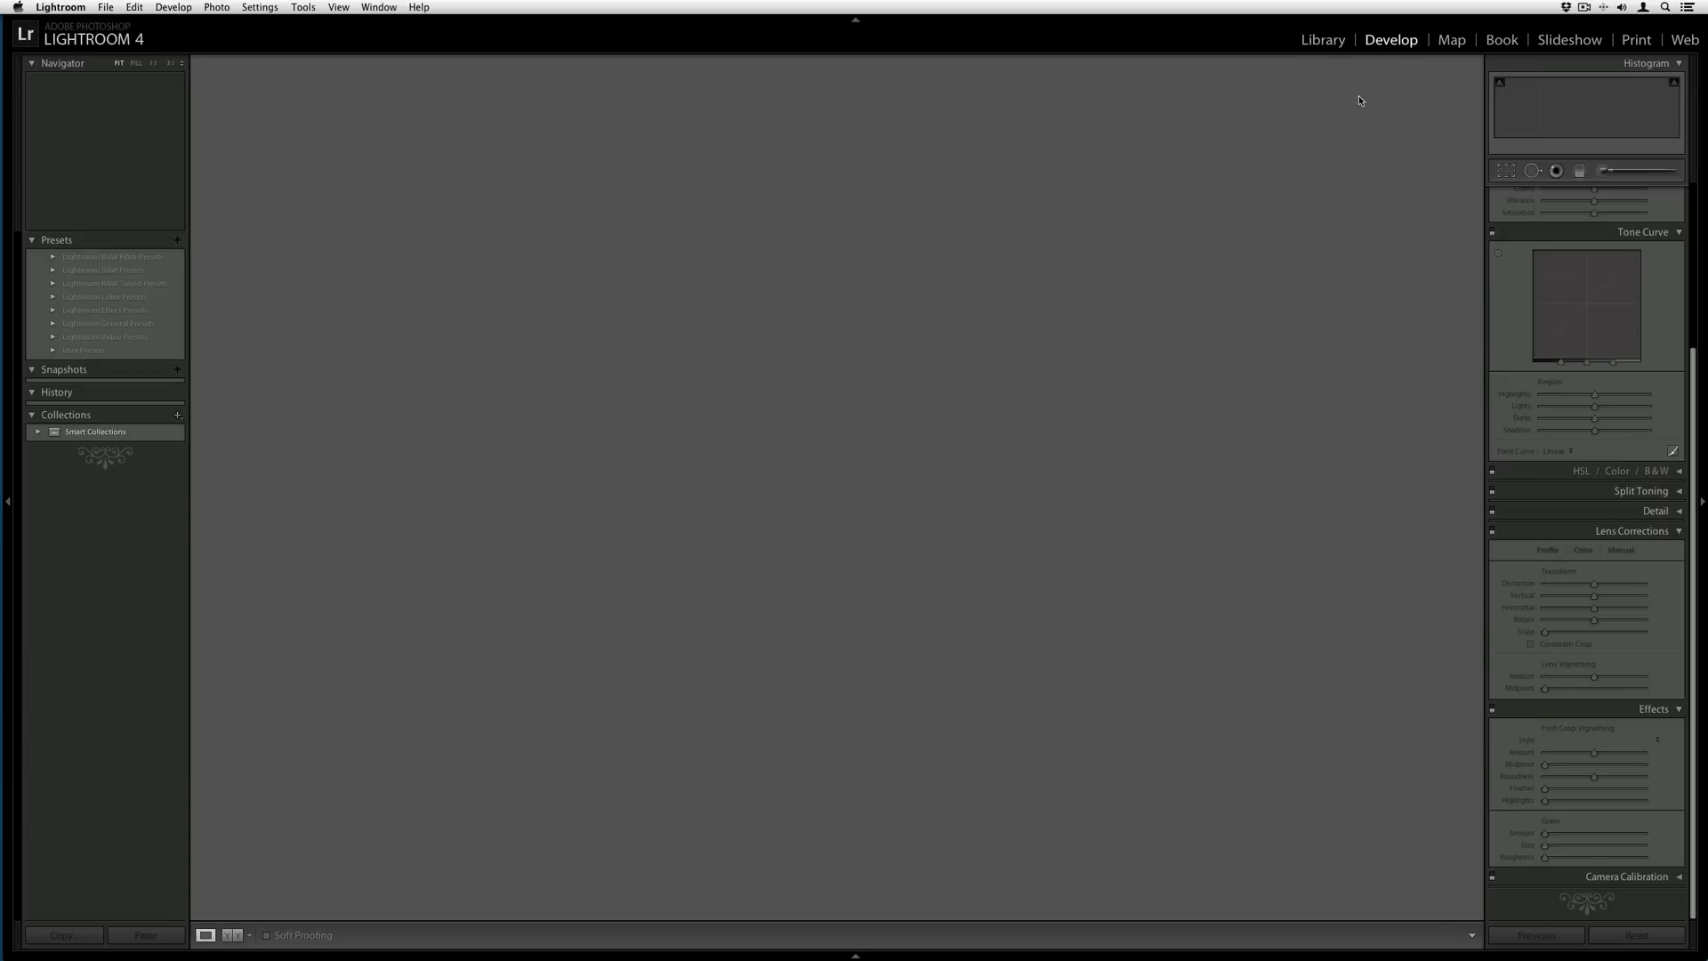
left_click(1603, 173)
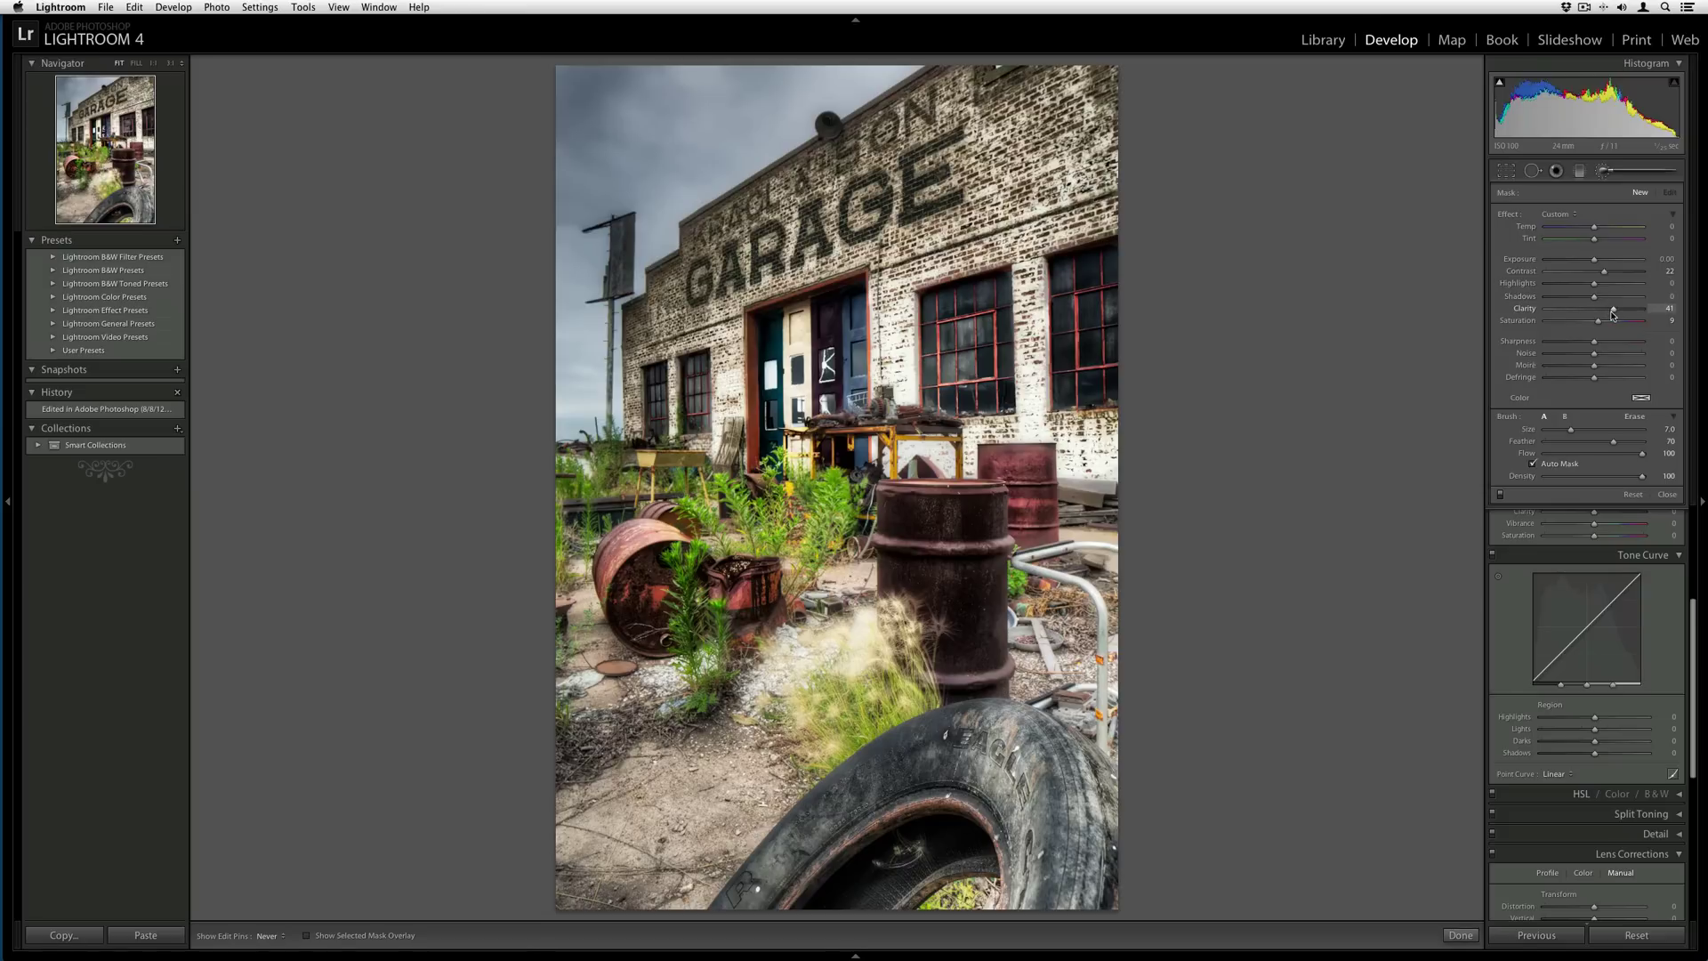
left_click_drag(1604, 271, 1608, 272)
Step: Brush the contrast and clarity adjustment onto the tire, the rusty barrels, the doorway, and the garage's wall and windows
mouse_move(1010, 787)
left_mouse_down()
mouse_move(1063, 765)
mouse_move(1089, 867)
mouse_move(943, 757)
mouse_move(894, 853)
mouse_move(866, 809)
mouse_move(881, 899)
left_mouse_up()
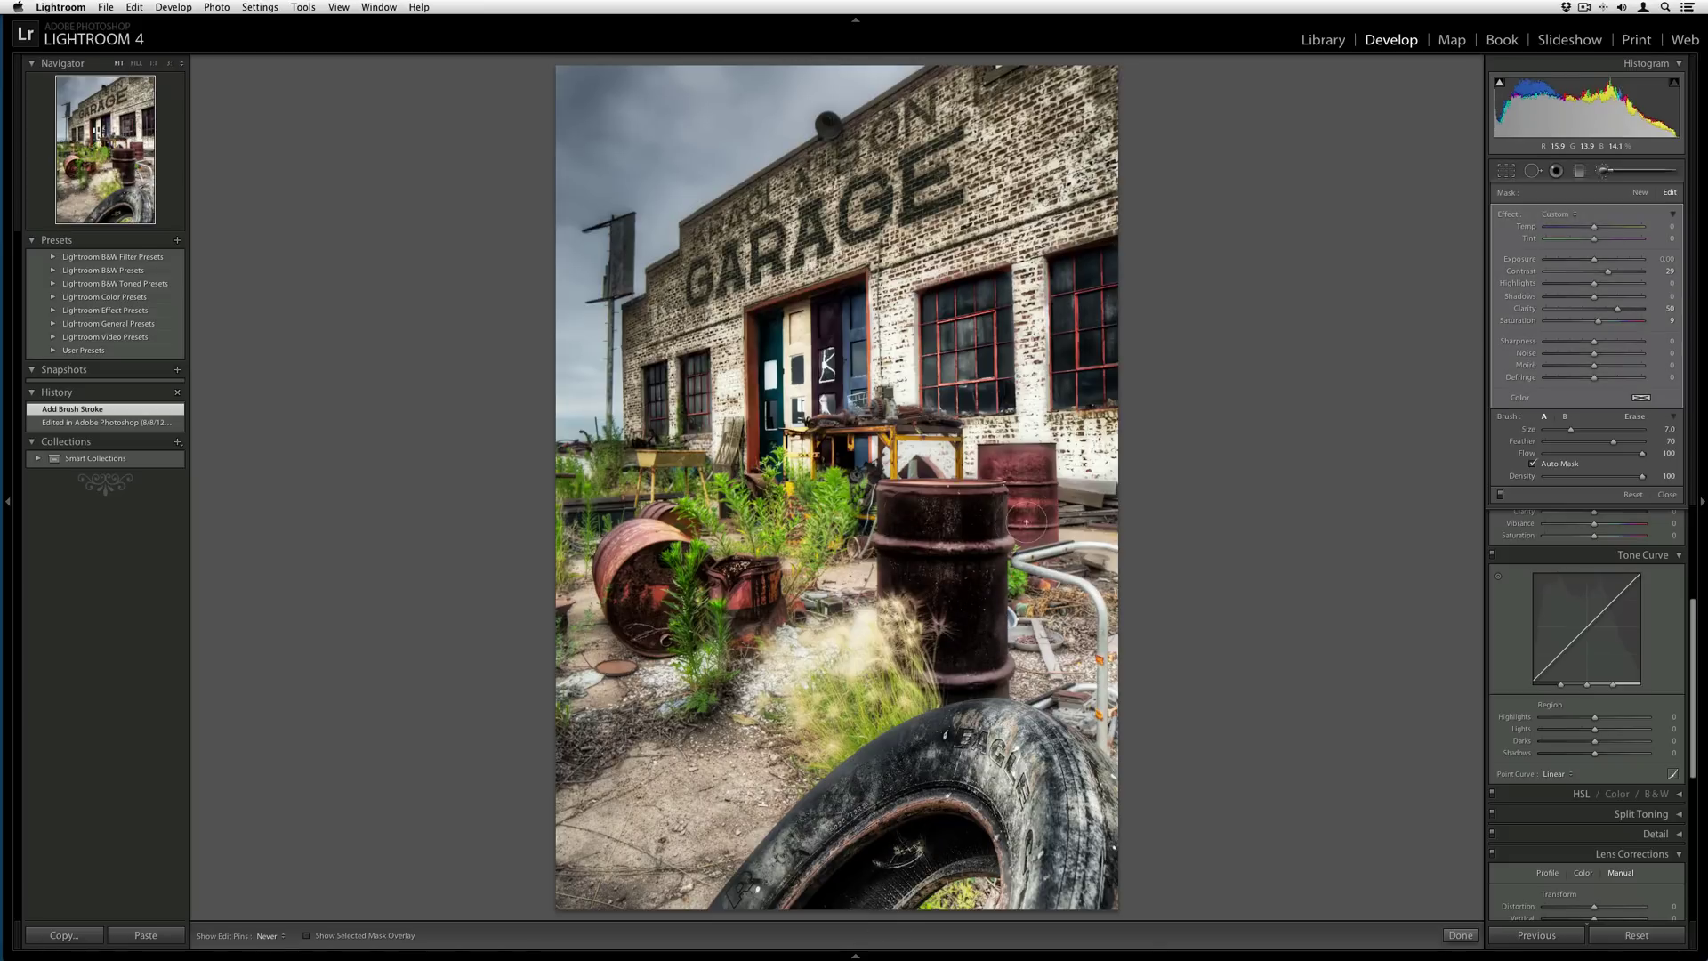
left_click_drag(1028, 520, 1011, 479)
left_click_drag(636, 605, 690, 534)
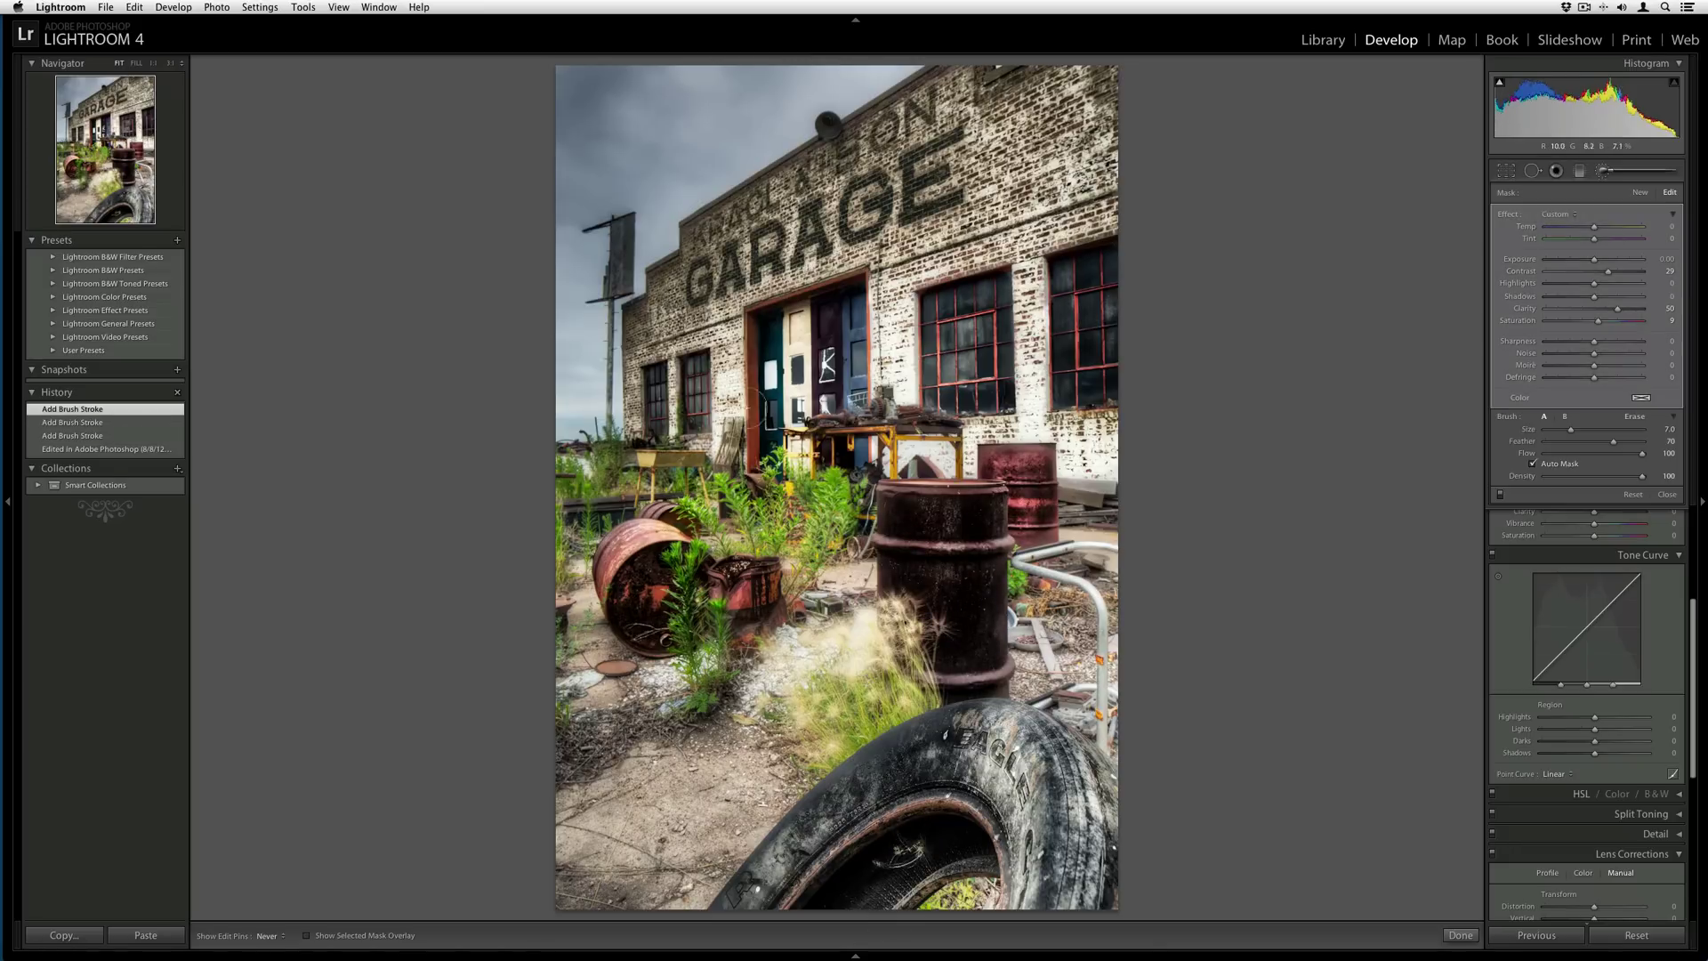
left_click_drag(758, 407, 756, 405)
mouse_move(711, 234)
left_mouse_down()
mouse_move(729, 276)
mouse_move(921, 169)
mouse_move(881, 132)
mouse_move(701, 260)
left_mouse_up()
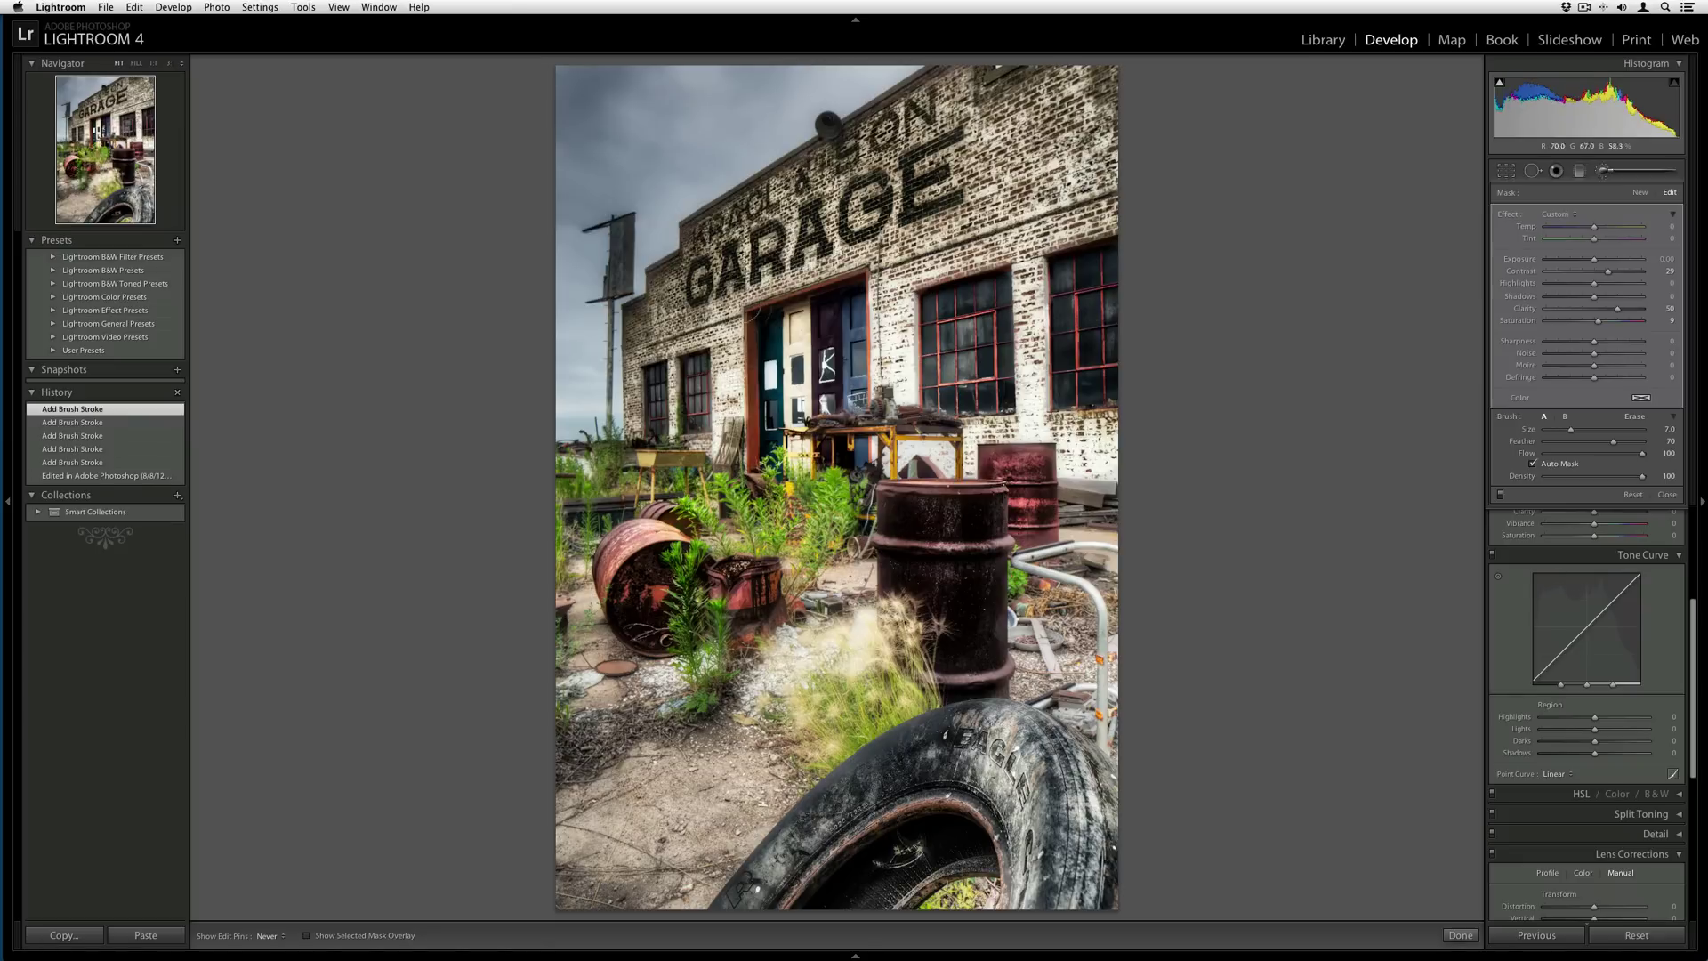
mouse_move(809, 229)
left_mouse_down()
mouse_move(764, 409)
mouse_move(828, 365)
mouse_move(974, 374)
mouse_move(969, 391)
mouse_move(996, 347)
mouse_move(1074, 311)
left_mouse_up()
left_click_drag(697, 401, 656, 409)
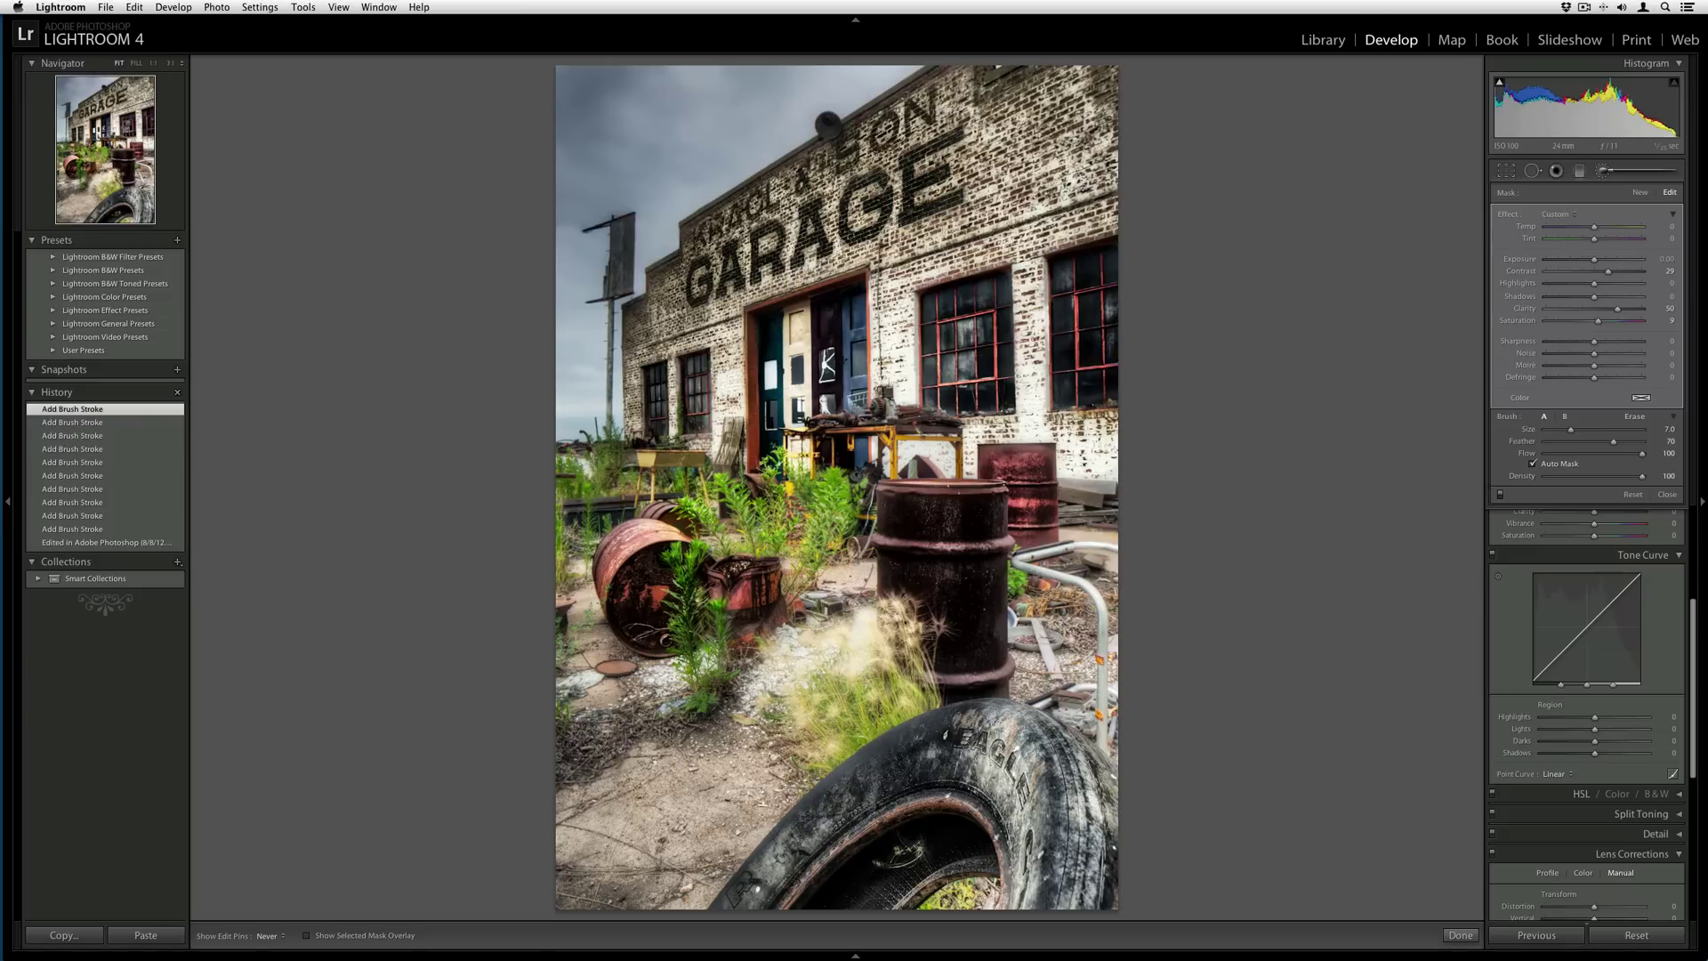
key("super+Tab")
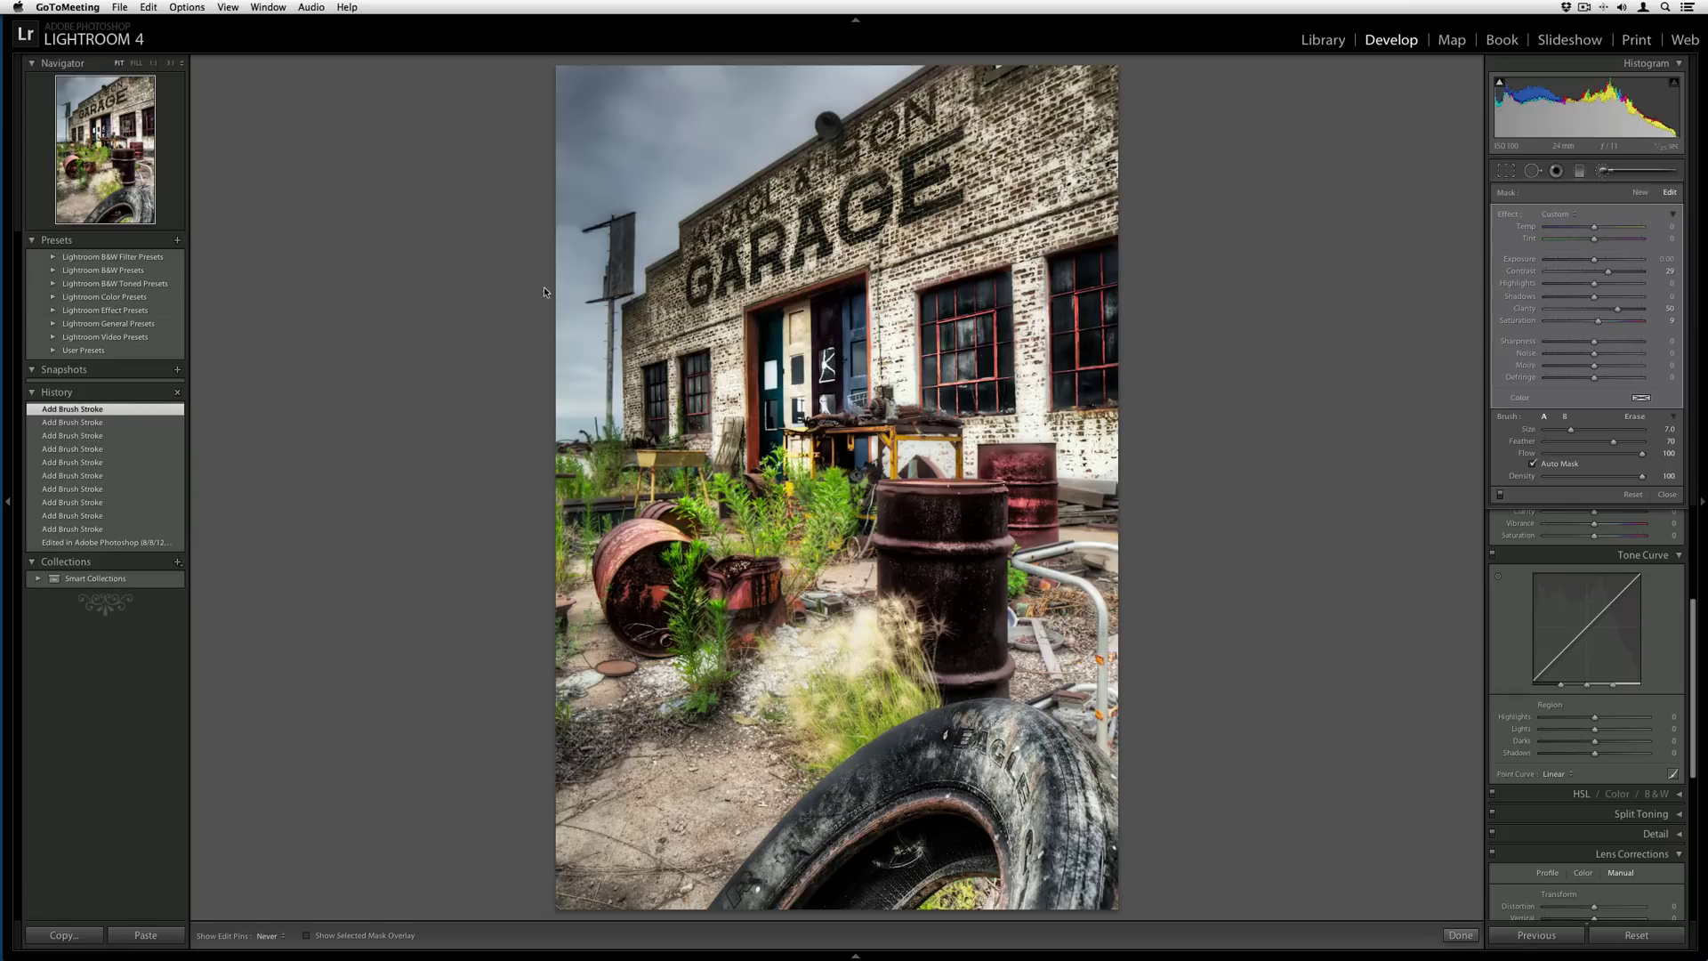
left_click(487, 429)
Step: Pick the tone-mapped garage image from the library grid and send it to Perfect Photo Suite
key("g")
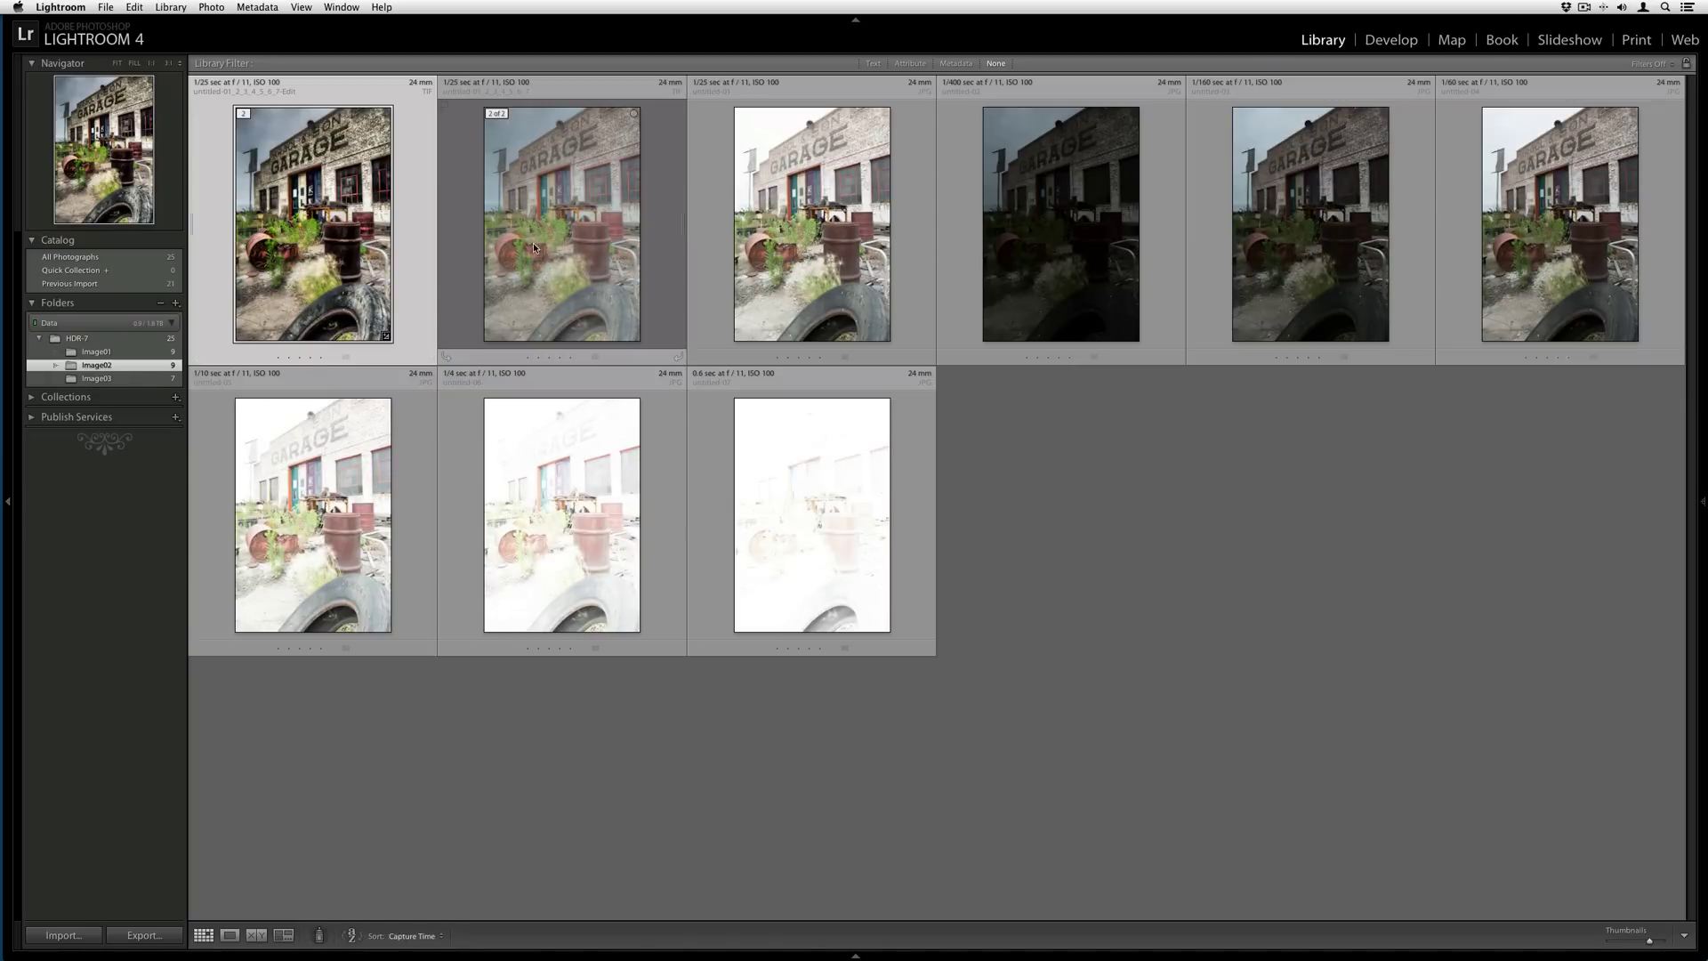
double_click(532, 242)
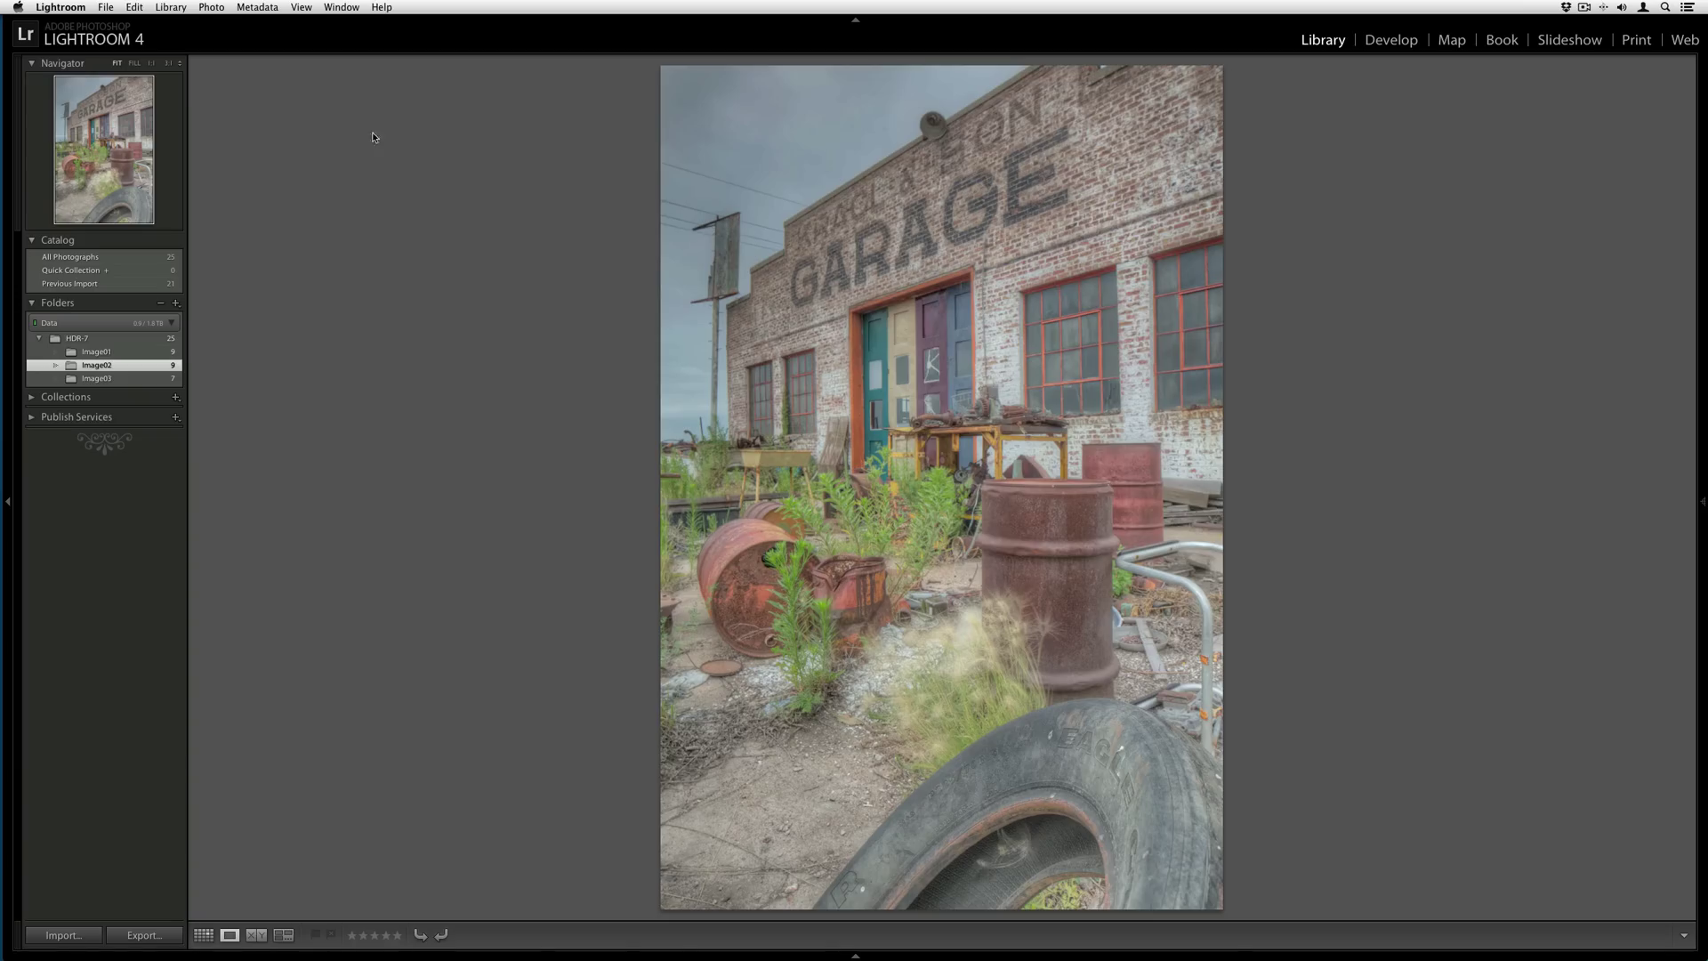
left_click(102, 6)
mouse_move(223, 266)
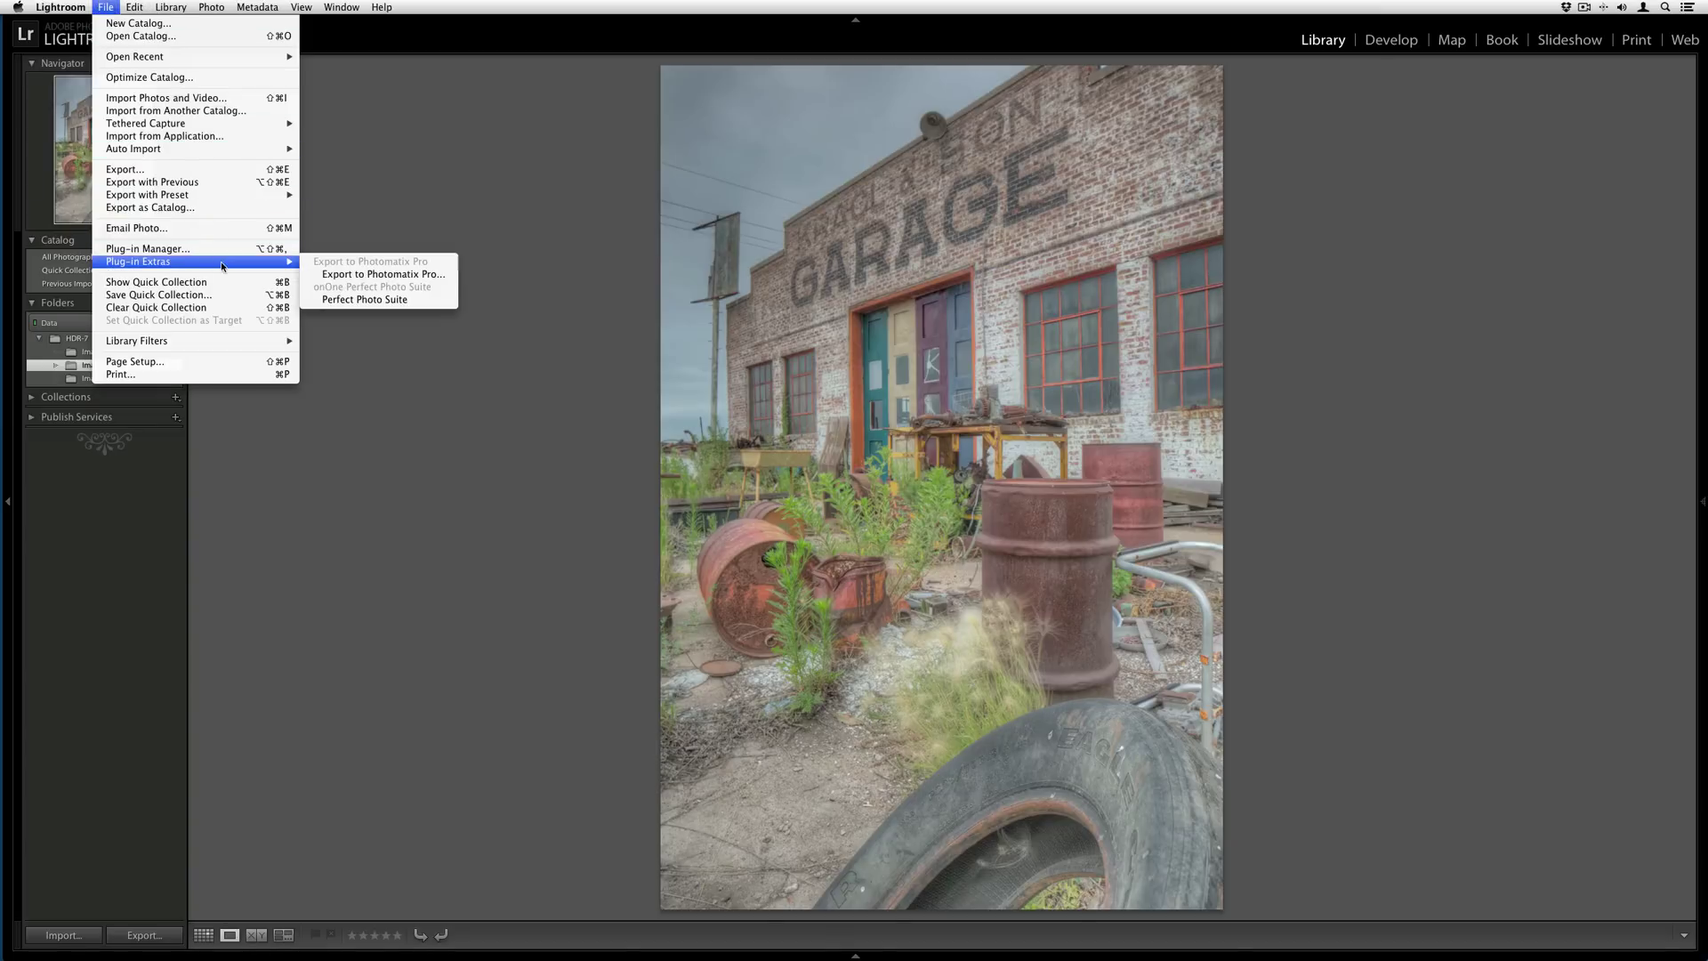
left_click(365, 298)
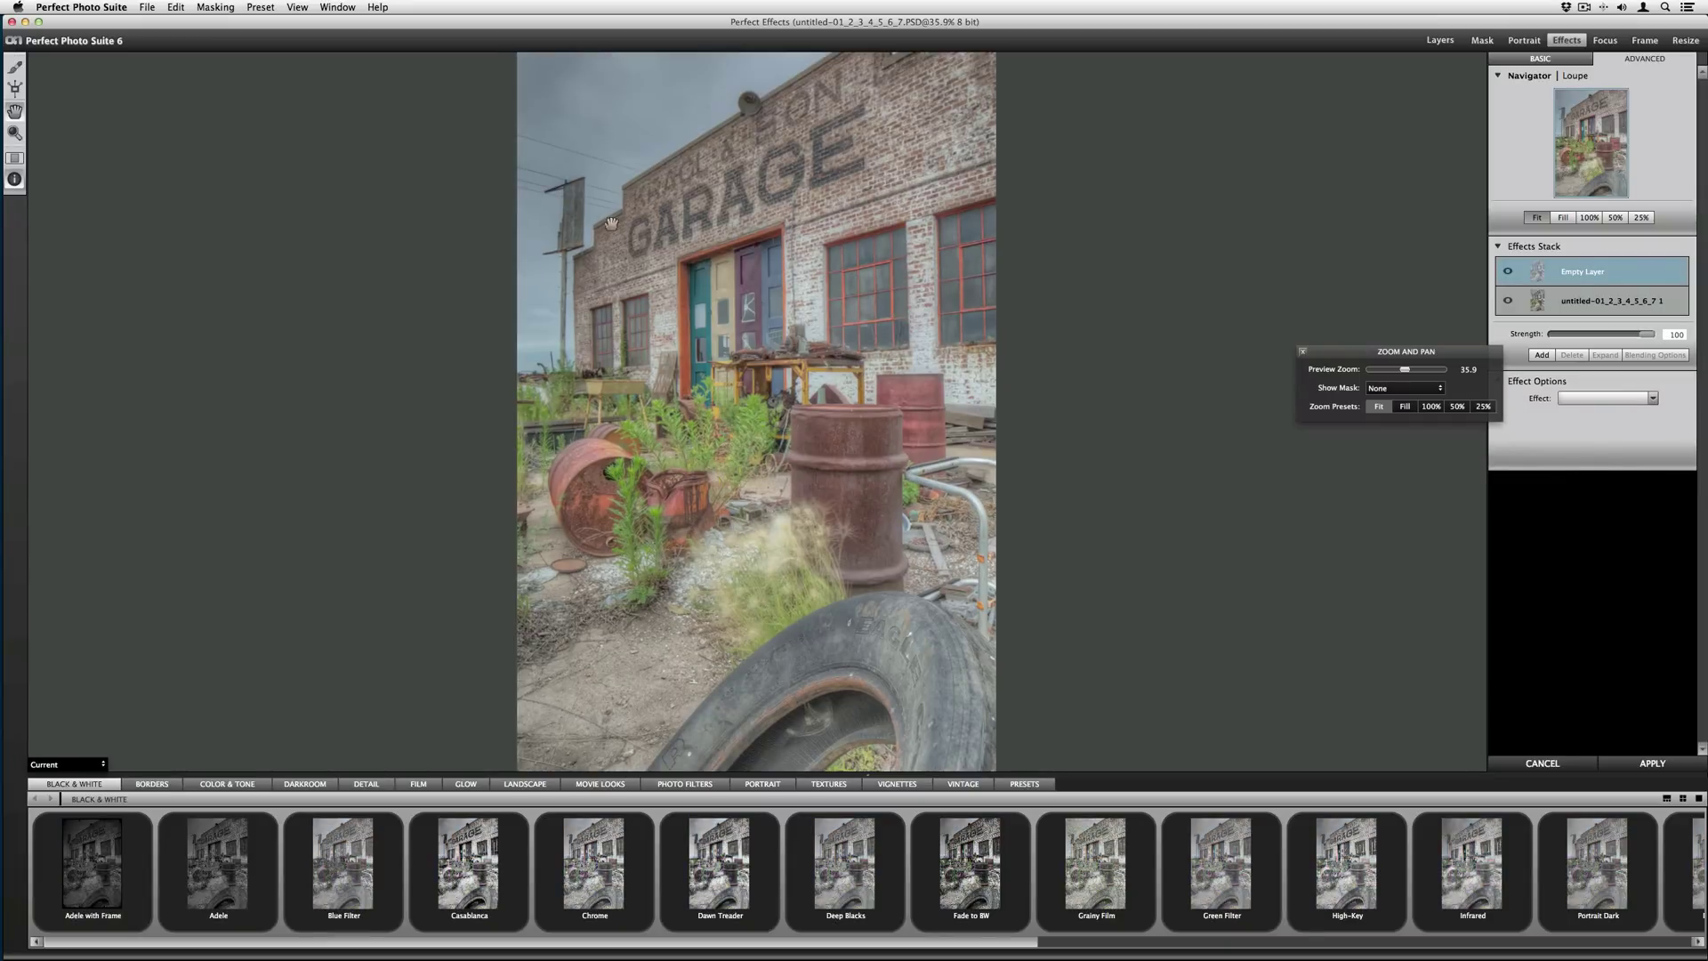
Step: Apply the Recently Used 1 preset to the tone-mapped garage image and close the Zoom and Pan palette
left_click(1024, 786)
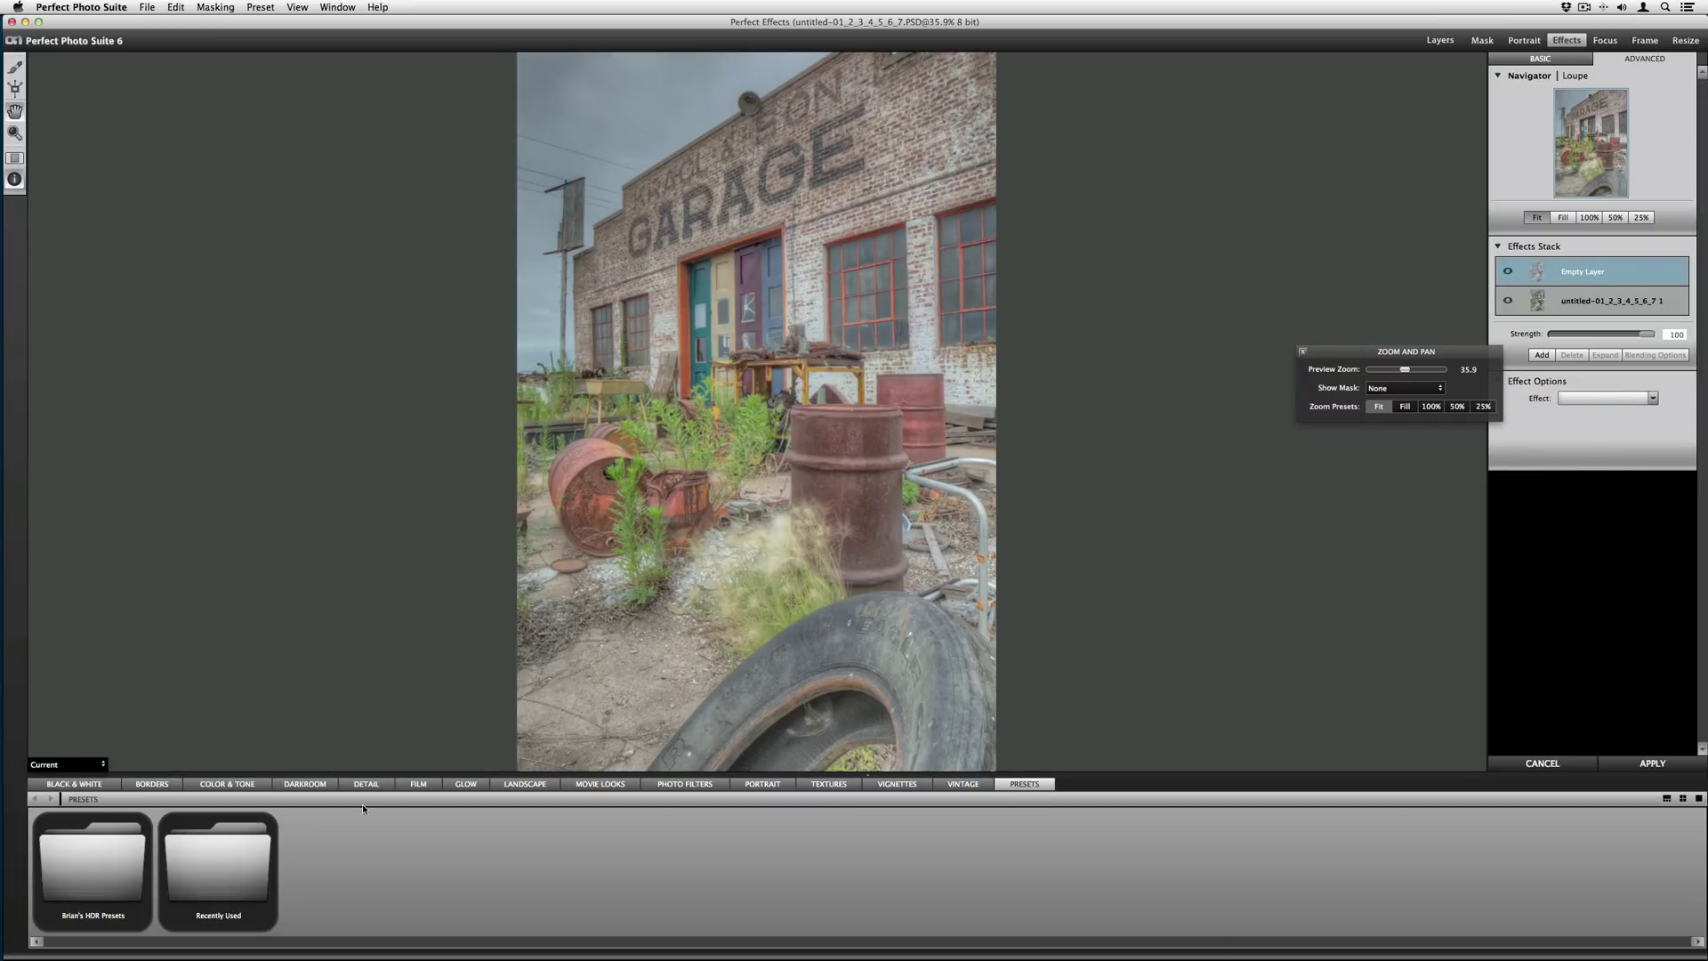
double_click(216, 857)
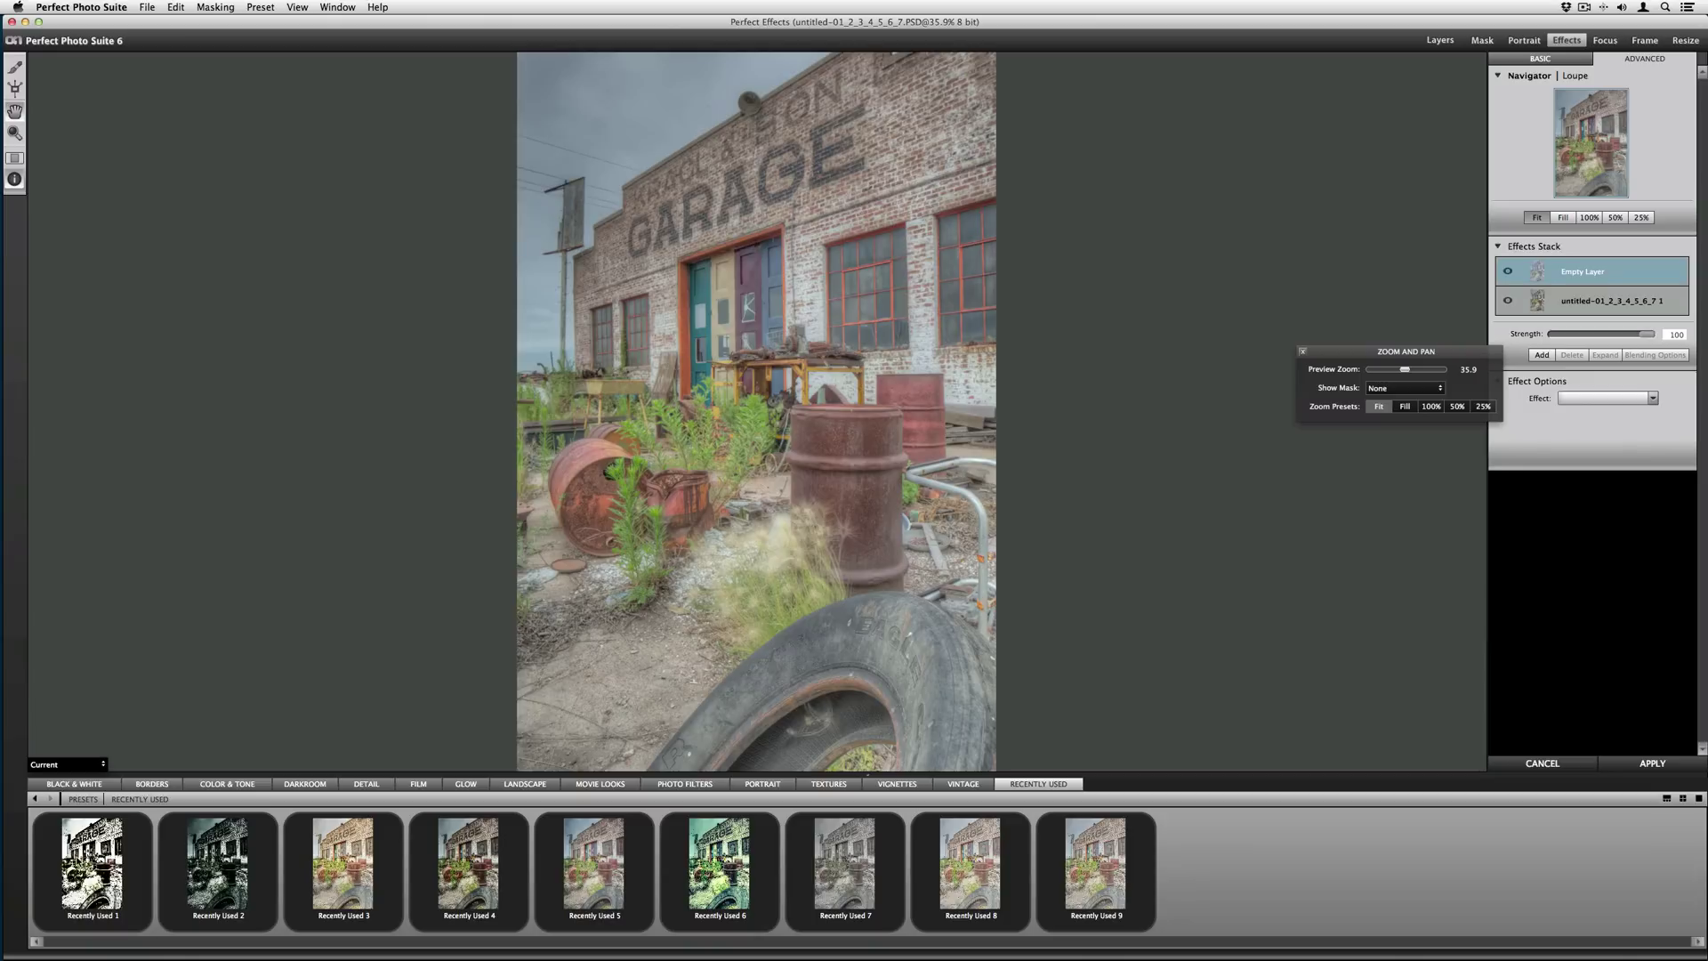
left_click(89, 861)
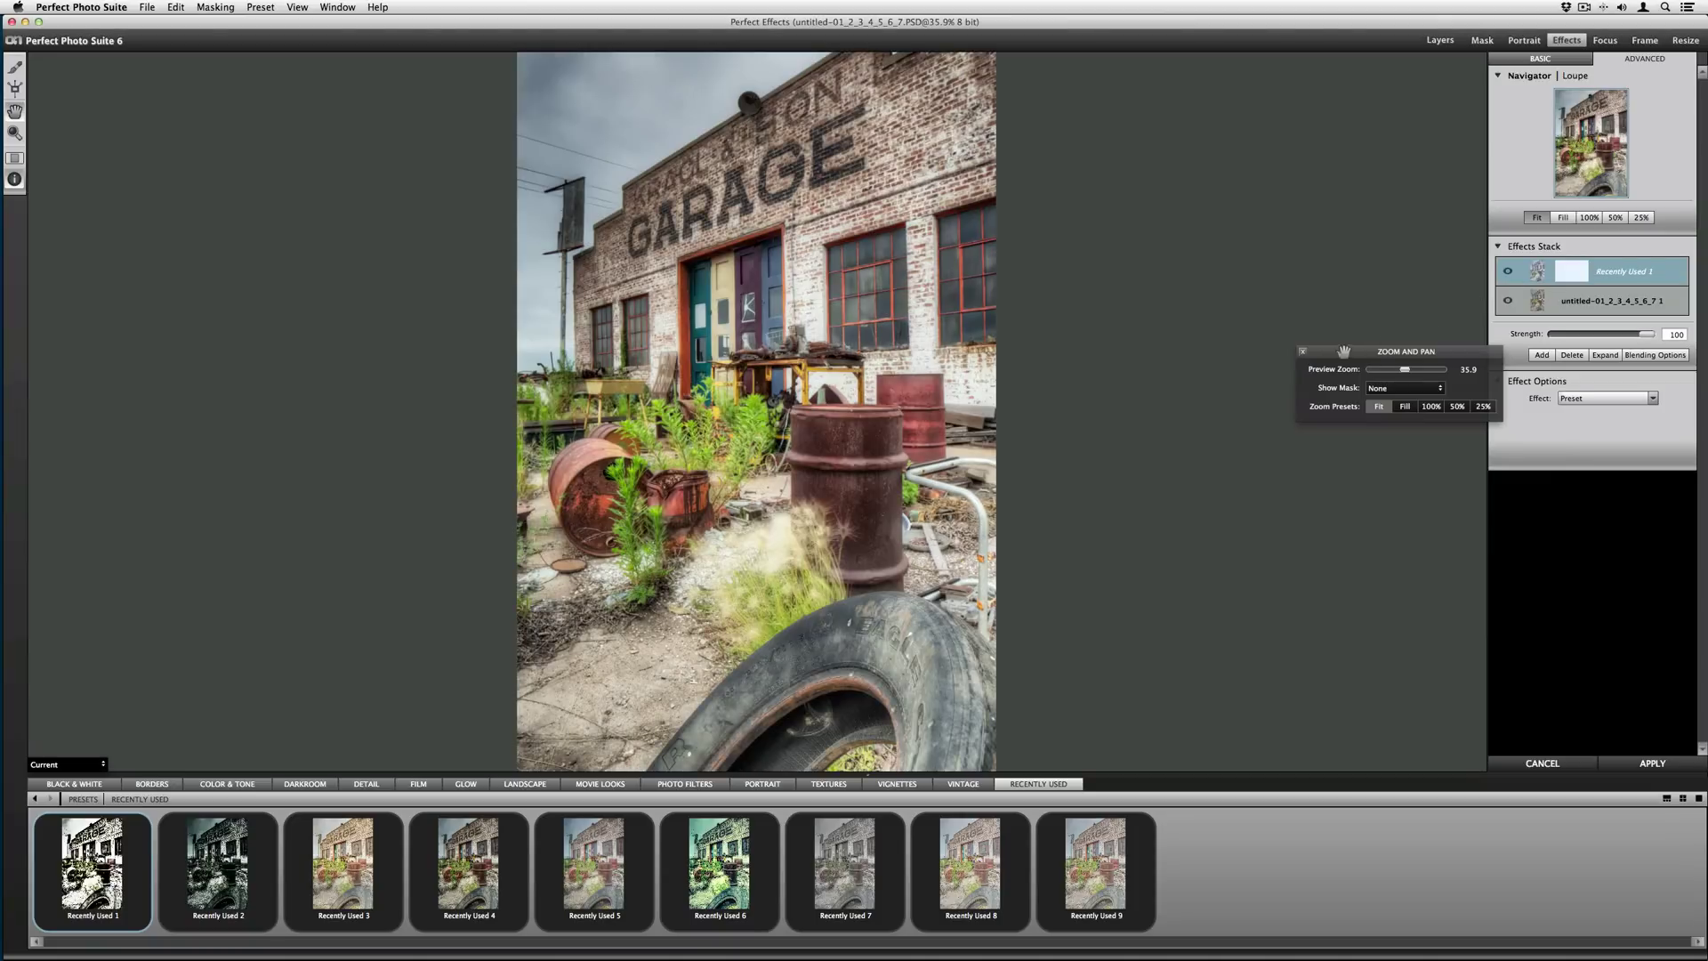
left_click(1302, 352)
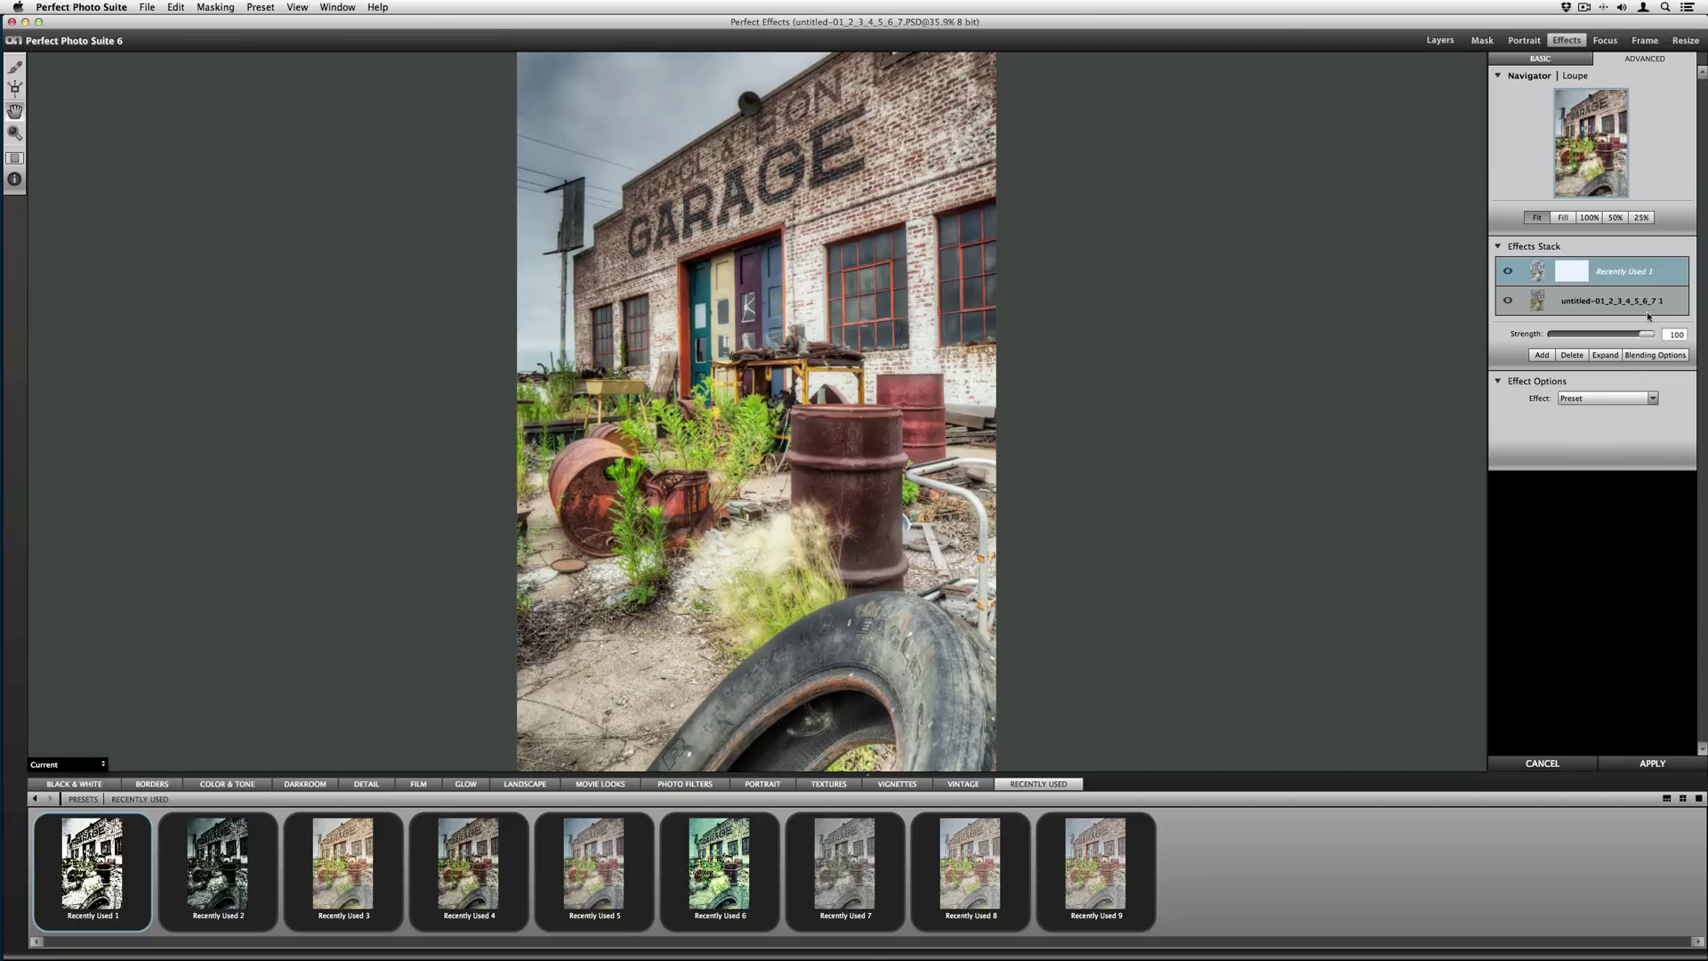
Step: Expand the preset into its separate effect layers and paint the Omaha Beach look into the garage's upper brick wall
left_click(1613, 358)
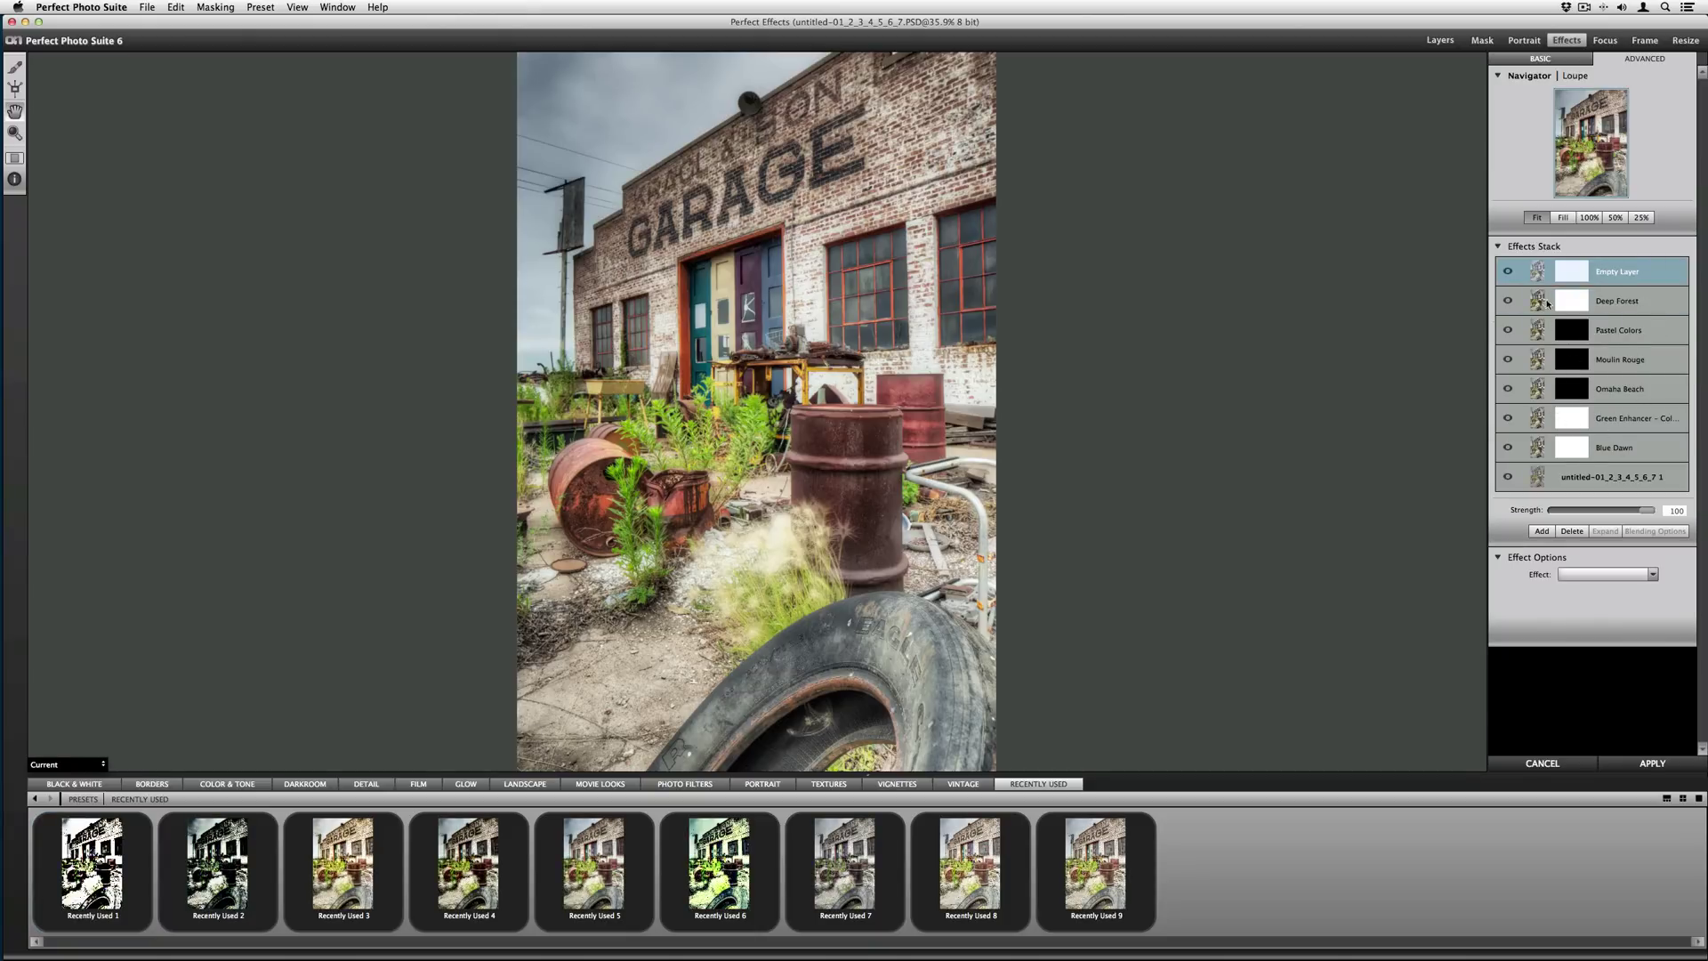
left_click(1609, 423)
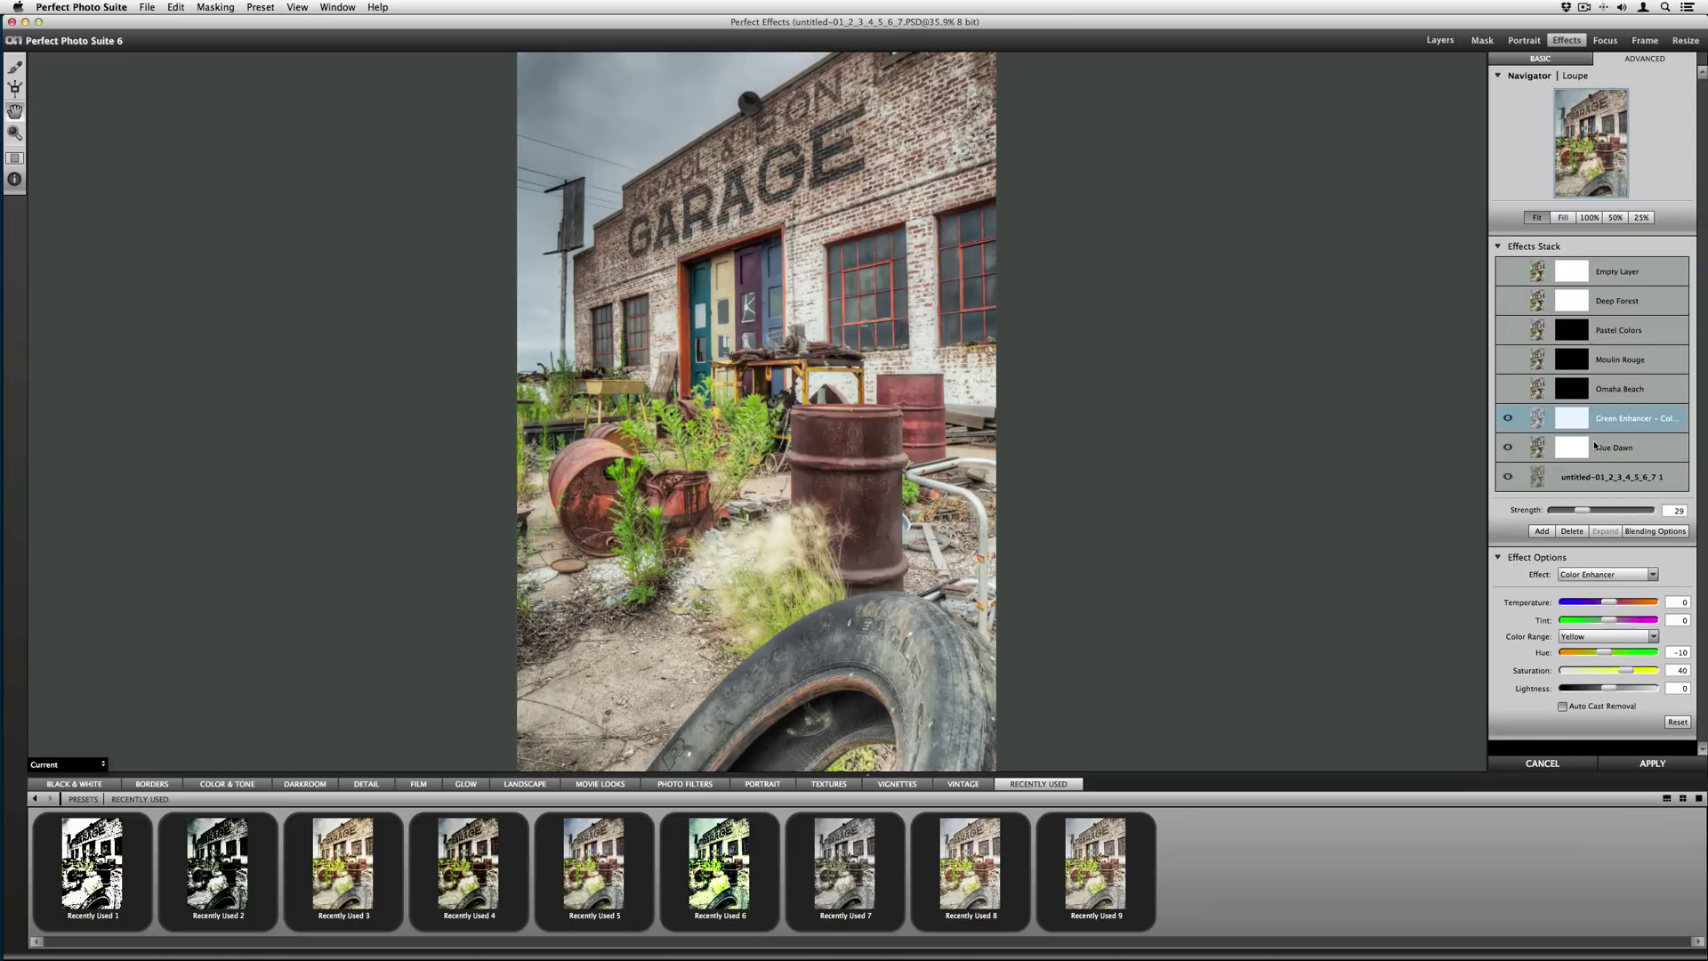
left_click(1606, 389)
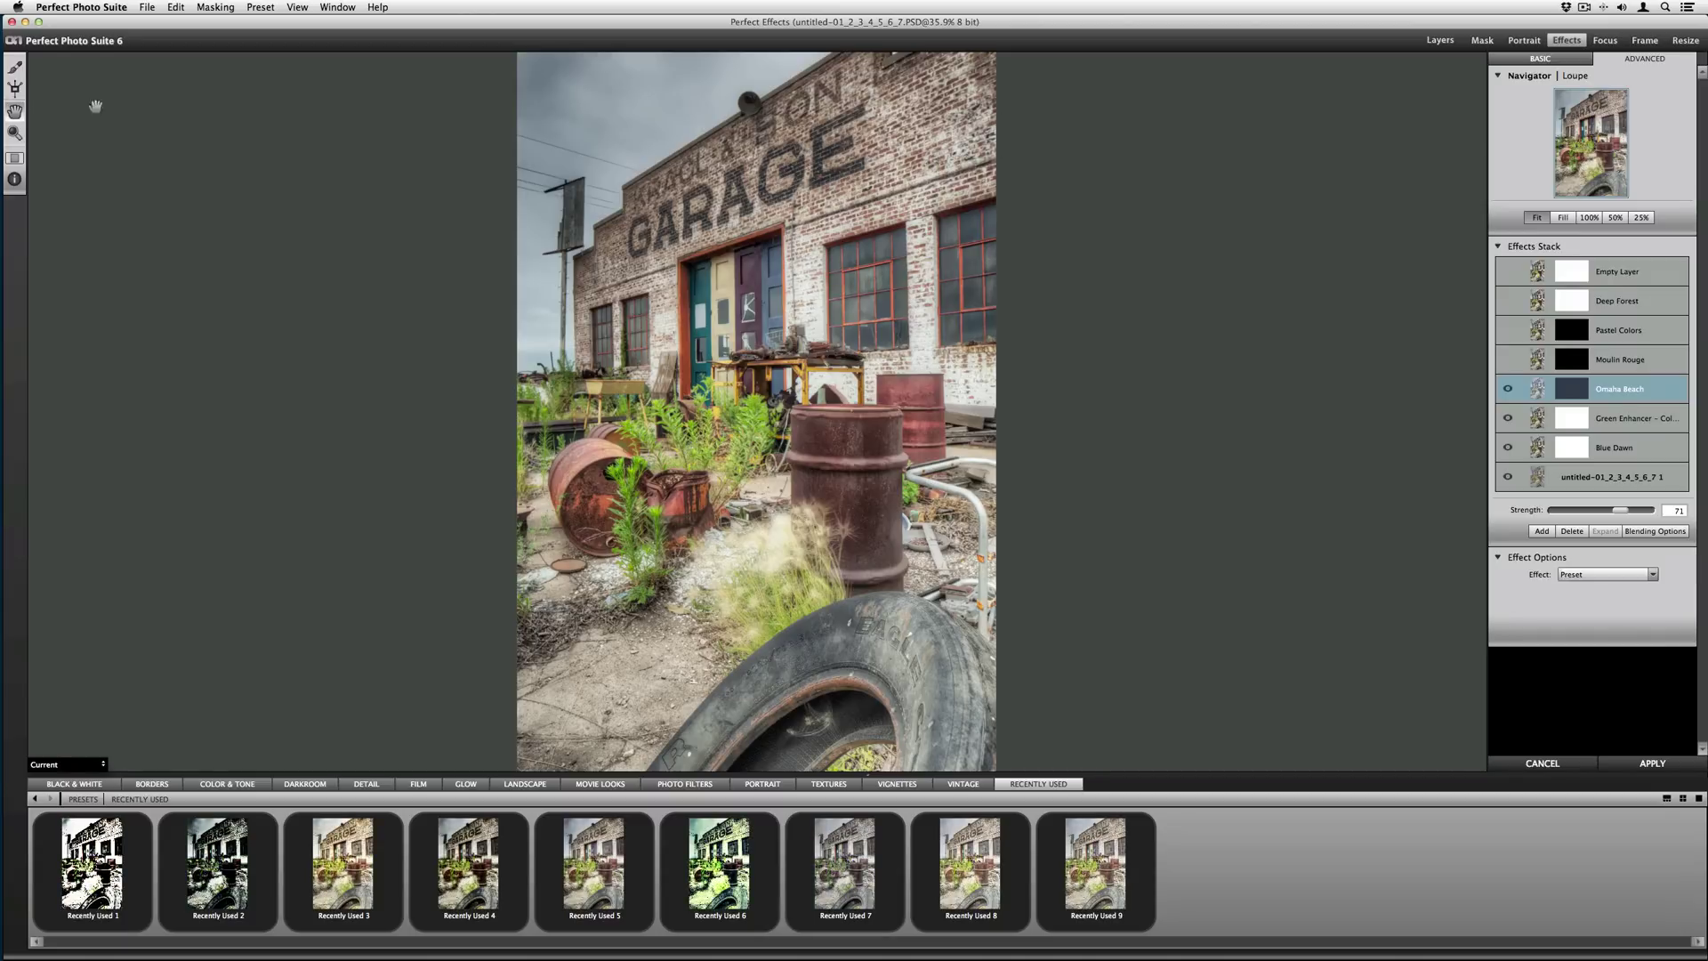
left_click(15, 67)
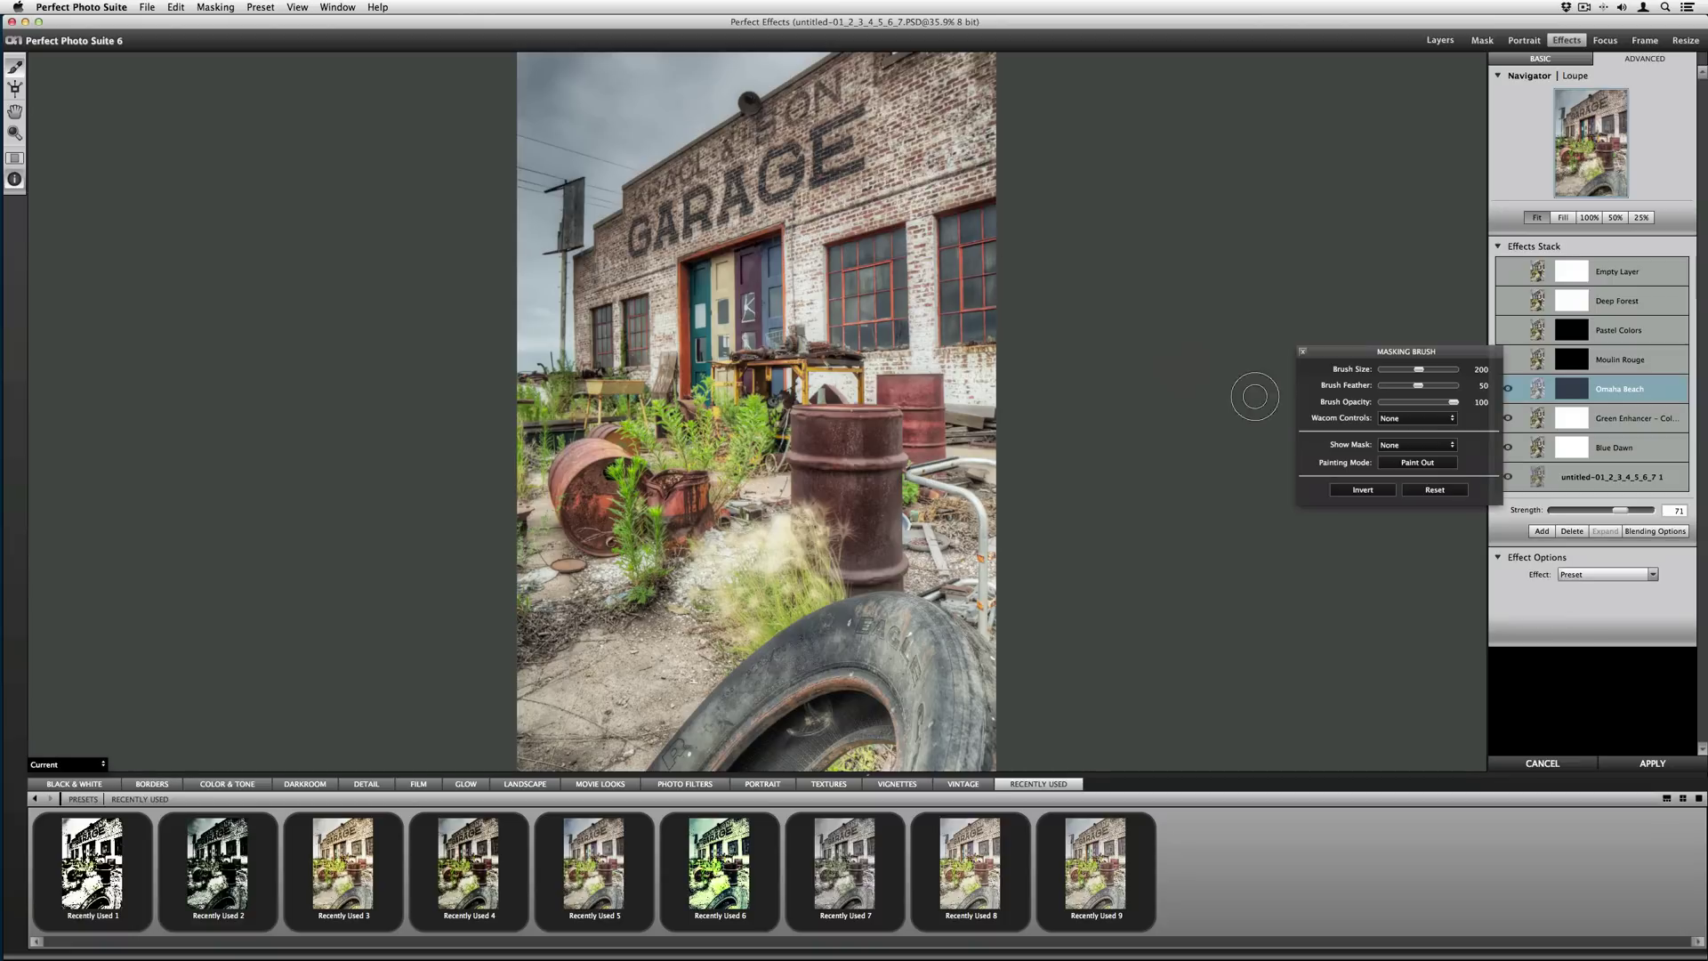
mouse_move(979, 257)
left_mouse_down()
mouse_move(931, 157)
mouse_move(984, 121)
mouse_move(832, 110)
mouse_move(779, 187)
left_mouse_up()
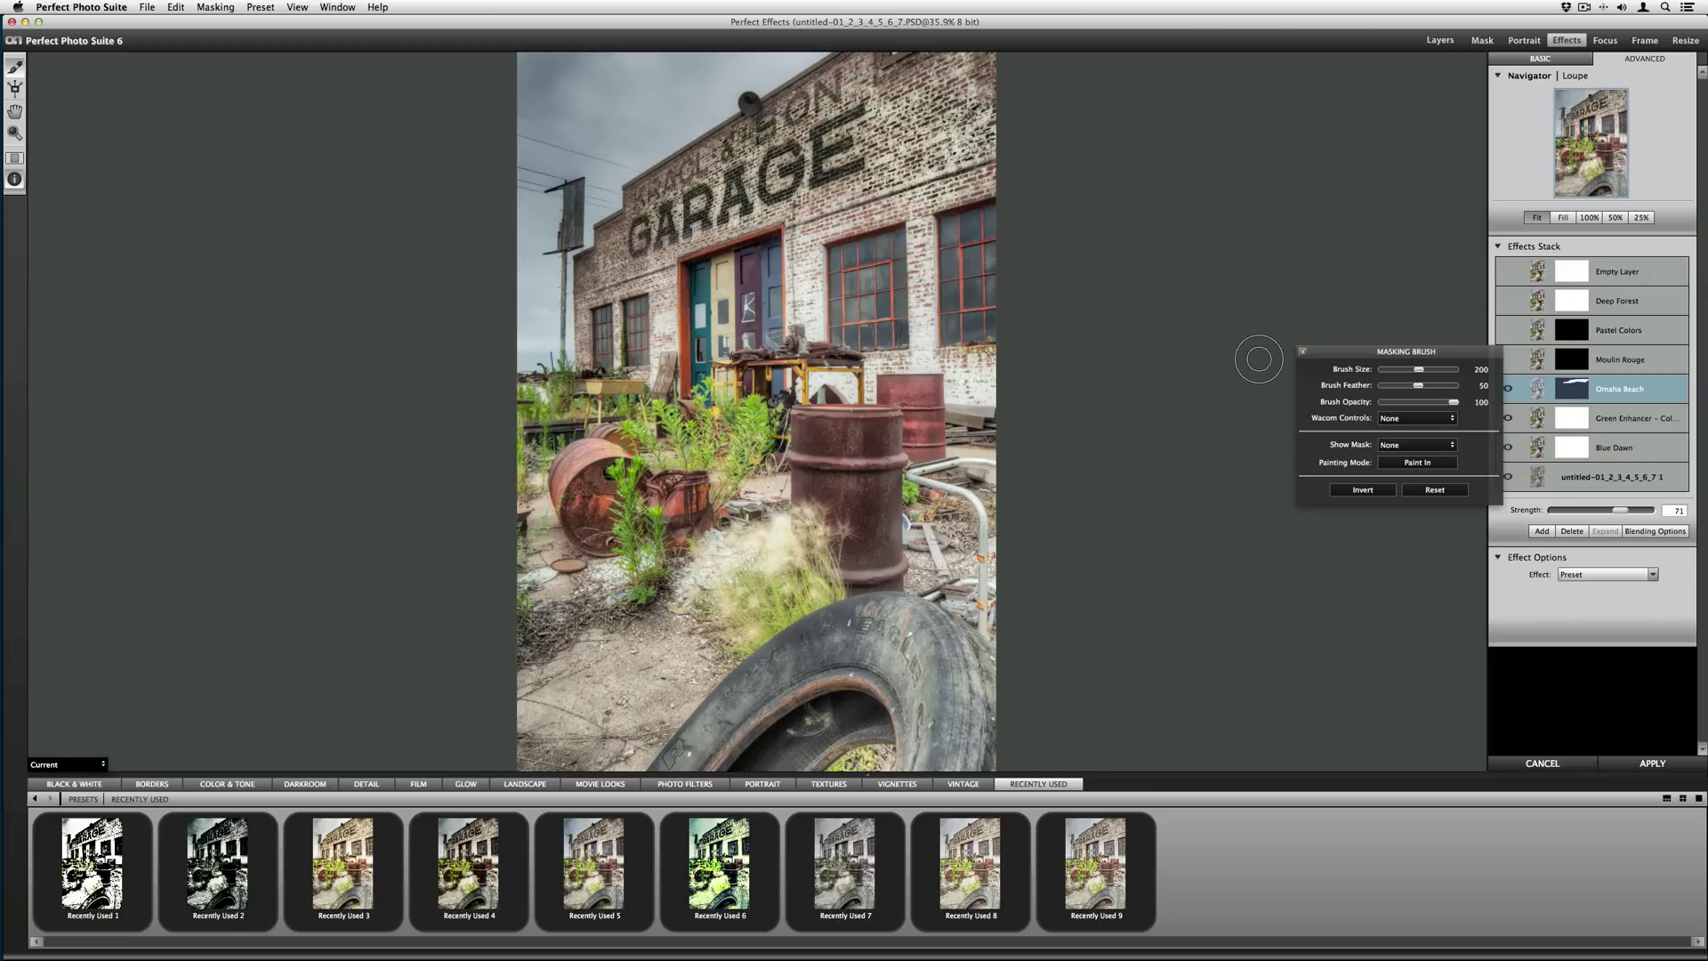
Step: Quit Perfect Photo Suite and show the locomotive exposures of the Image03 folder as a grid in Lightroom
key("super+q")
key("Return")
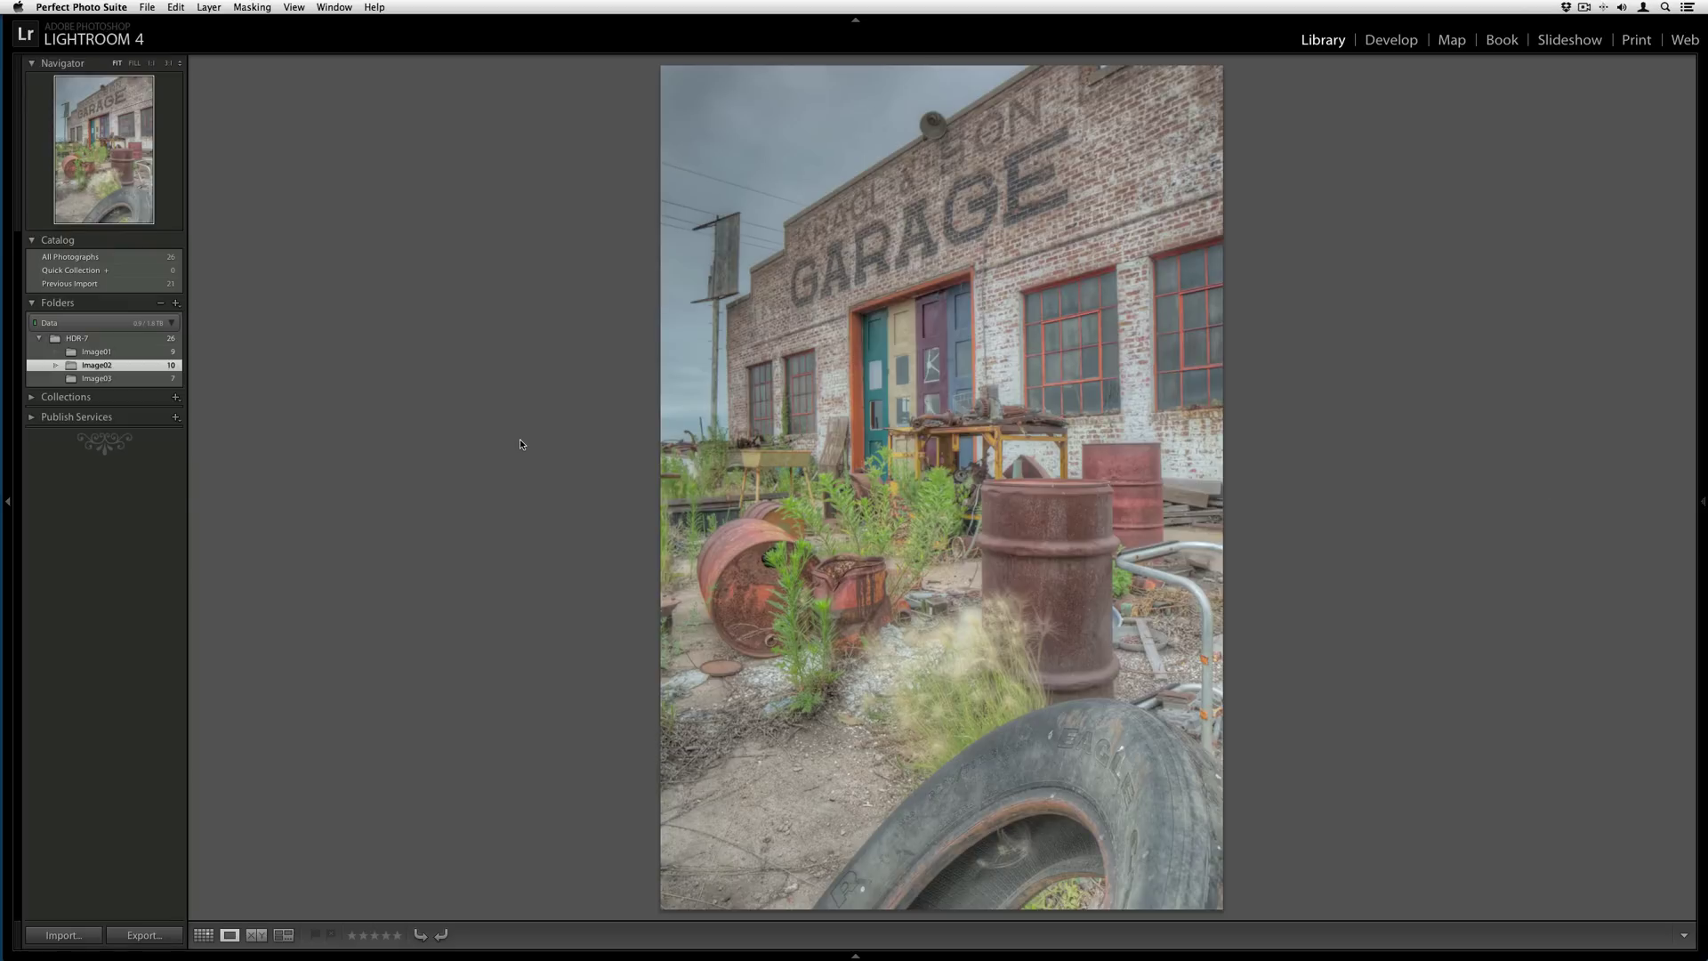
left_click(150, 381)
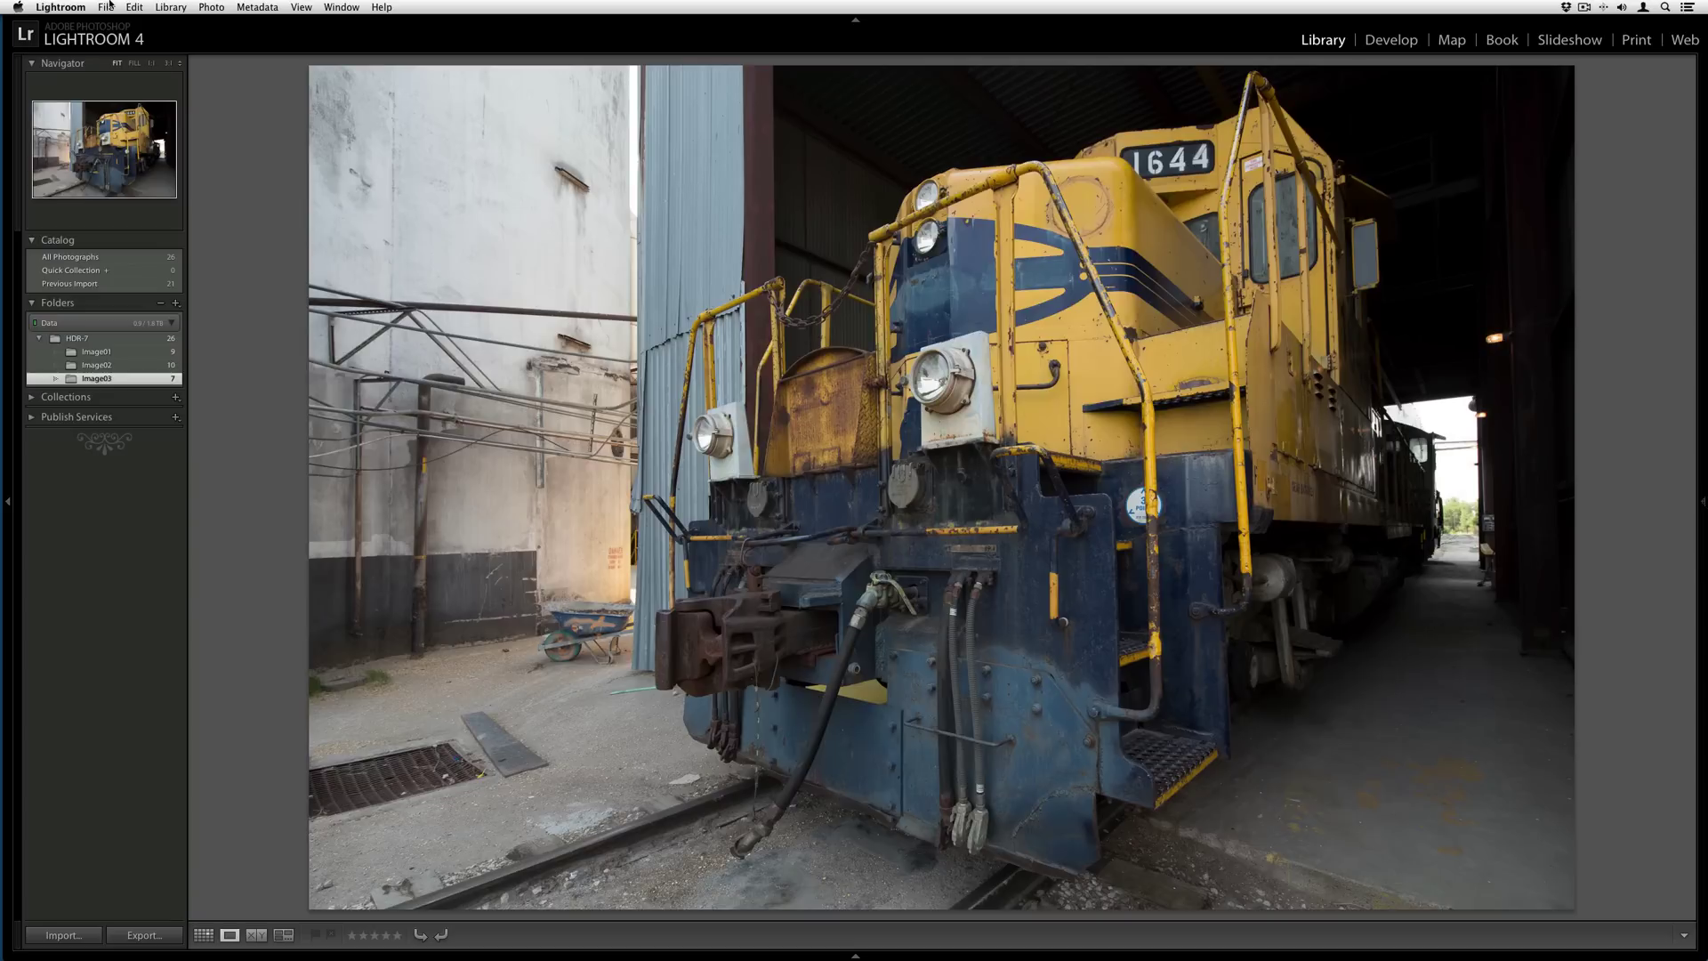
left_click(108, 7)
key("Escape")
key("g")
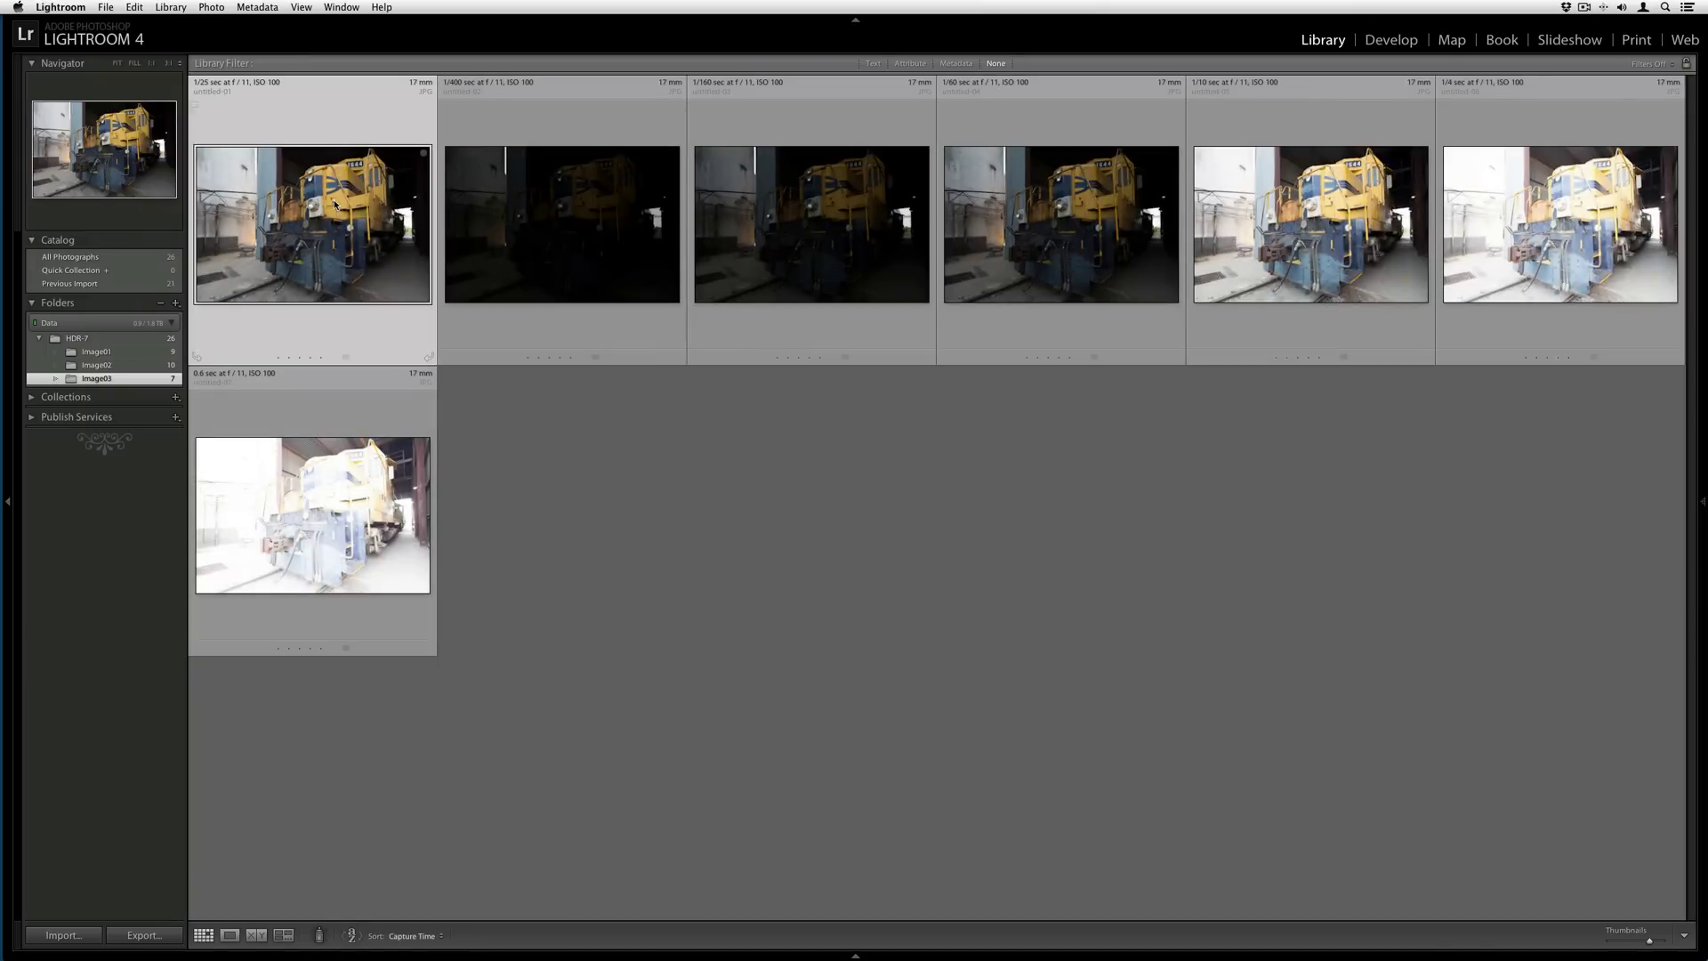
Step: Export all seven locomotive exposures to Photomatix Pro with automatic re-import as 16-bit TIFF, and fit the tone mapping preview
left_click(365, 476, "shift")
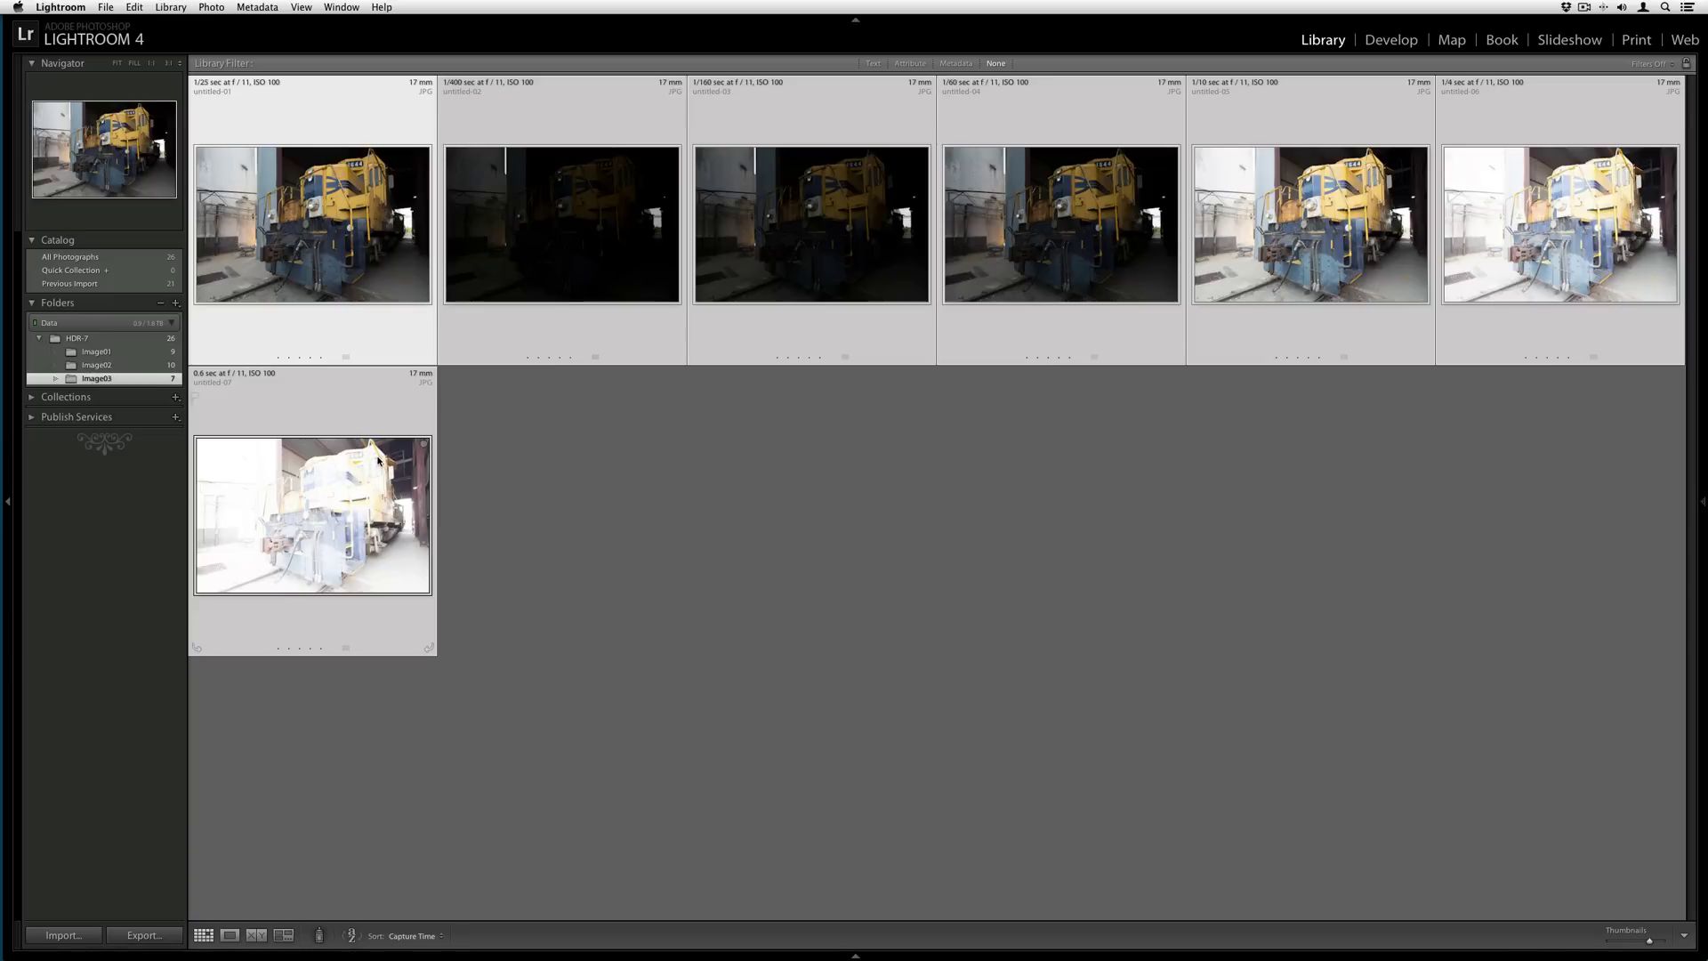
left_click(105, 7)
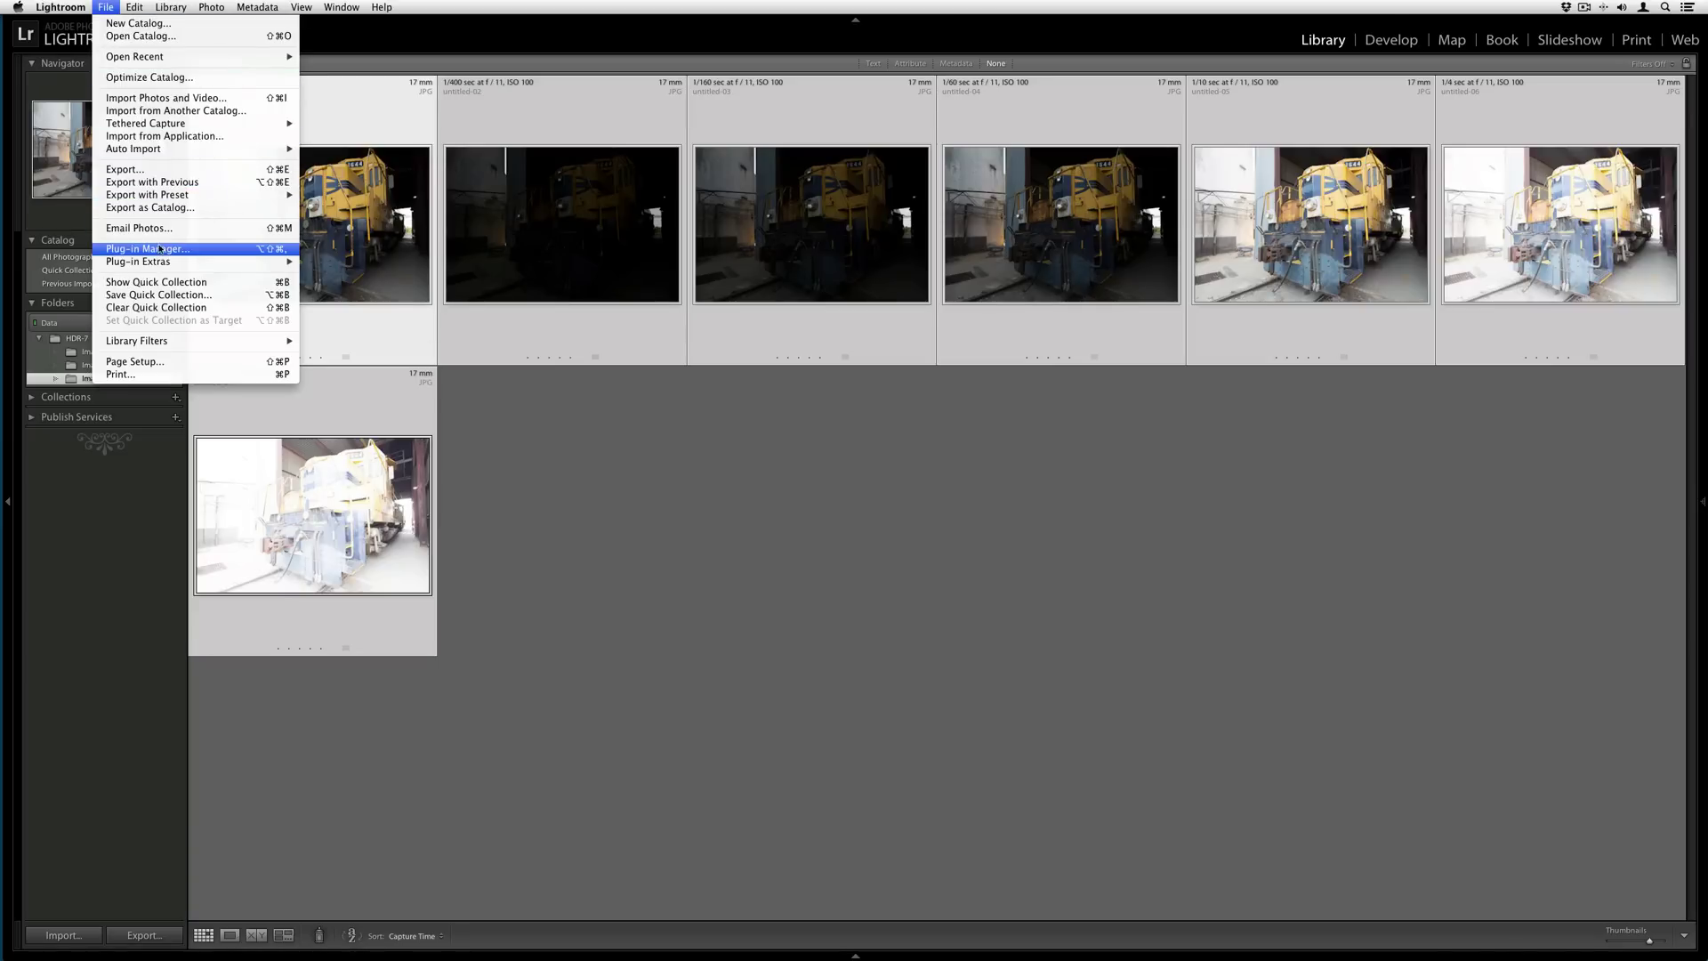
mouse_move(258, 267)
left_click(382, 272)
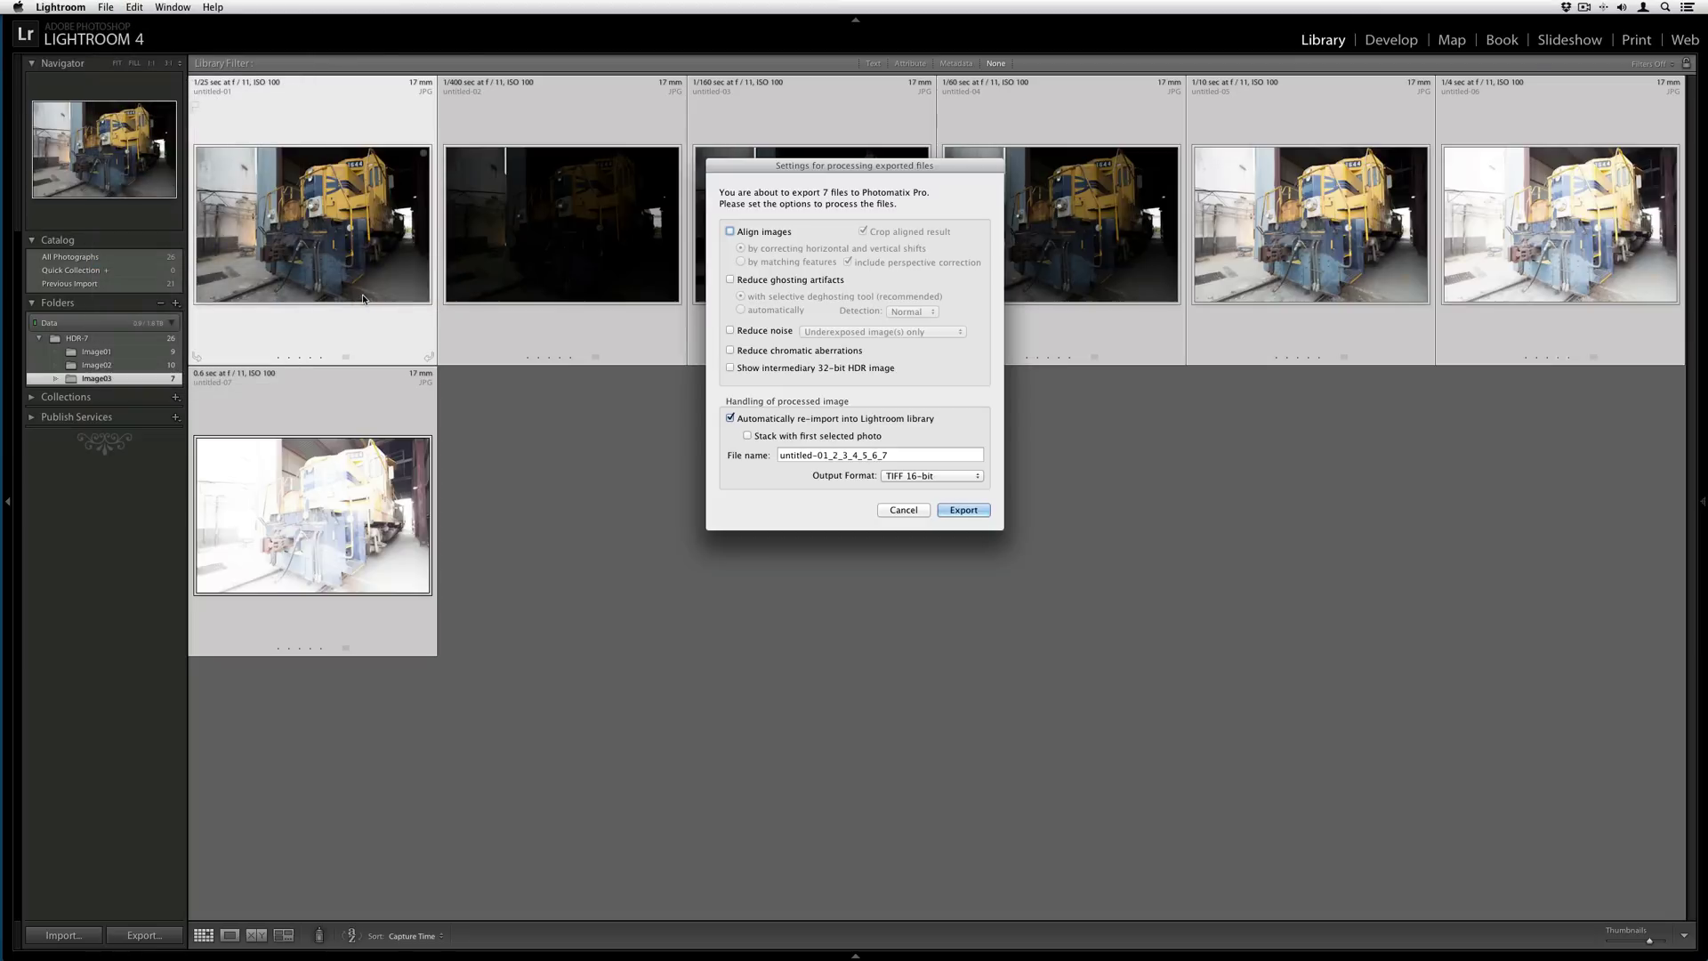
left_click(956, 511)
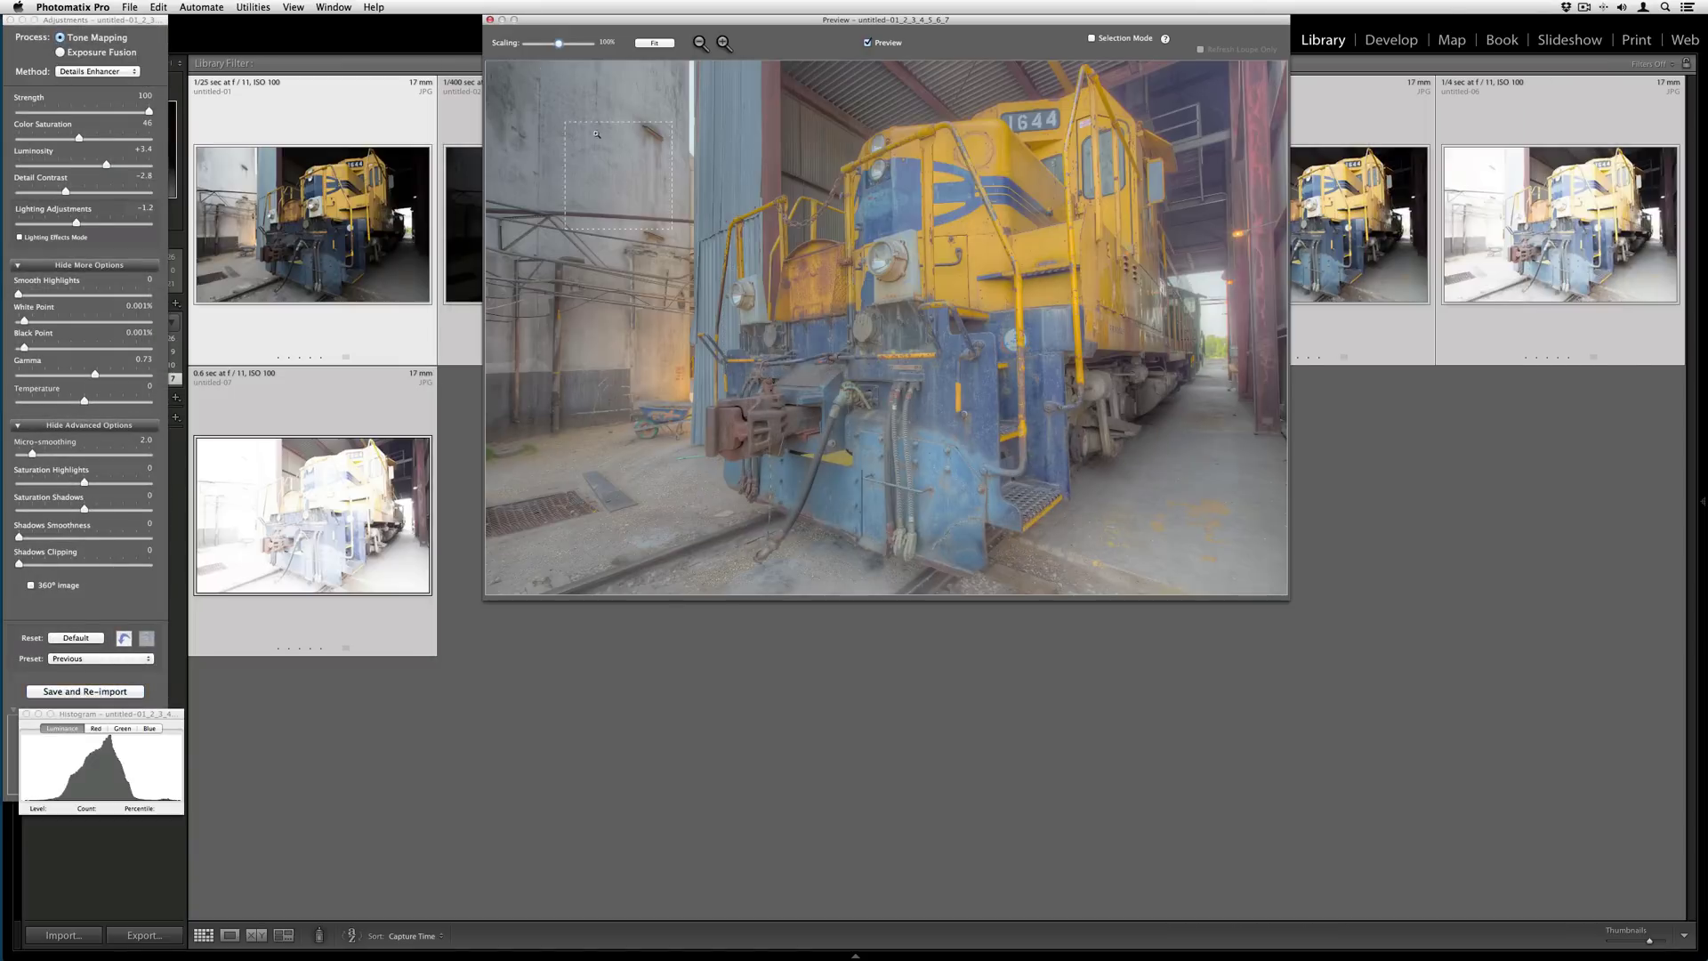
left_click(654, 43)
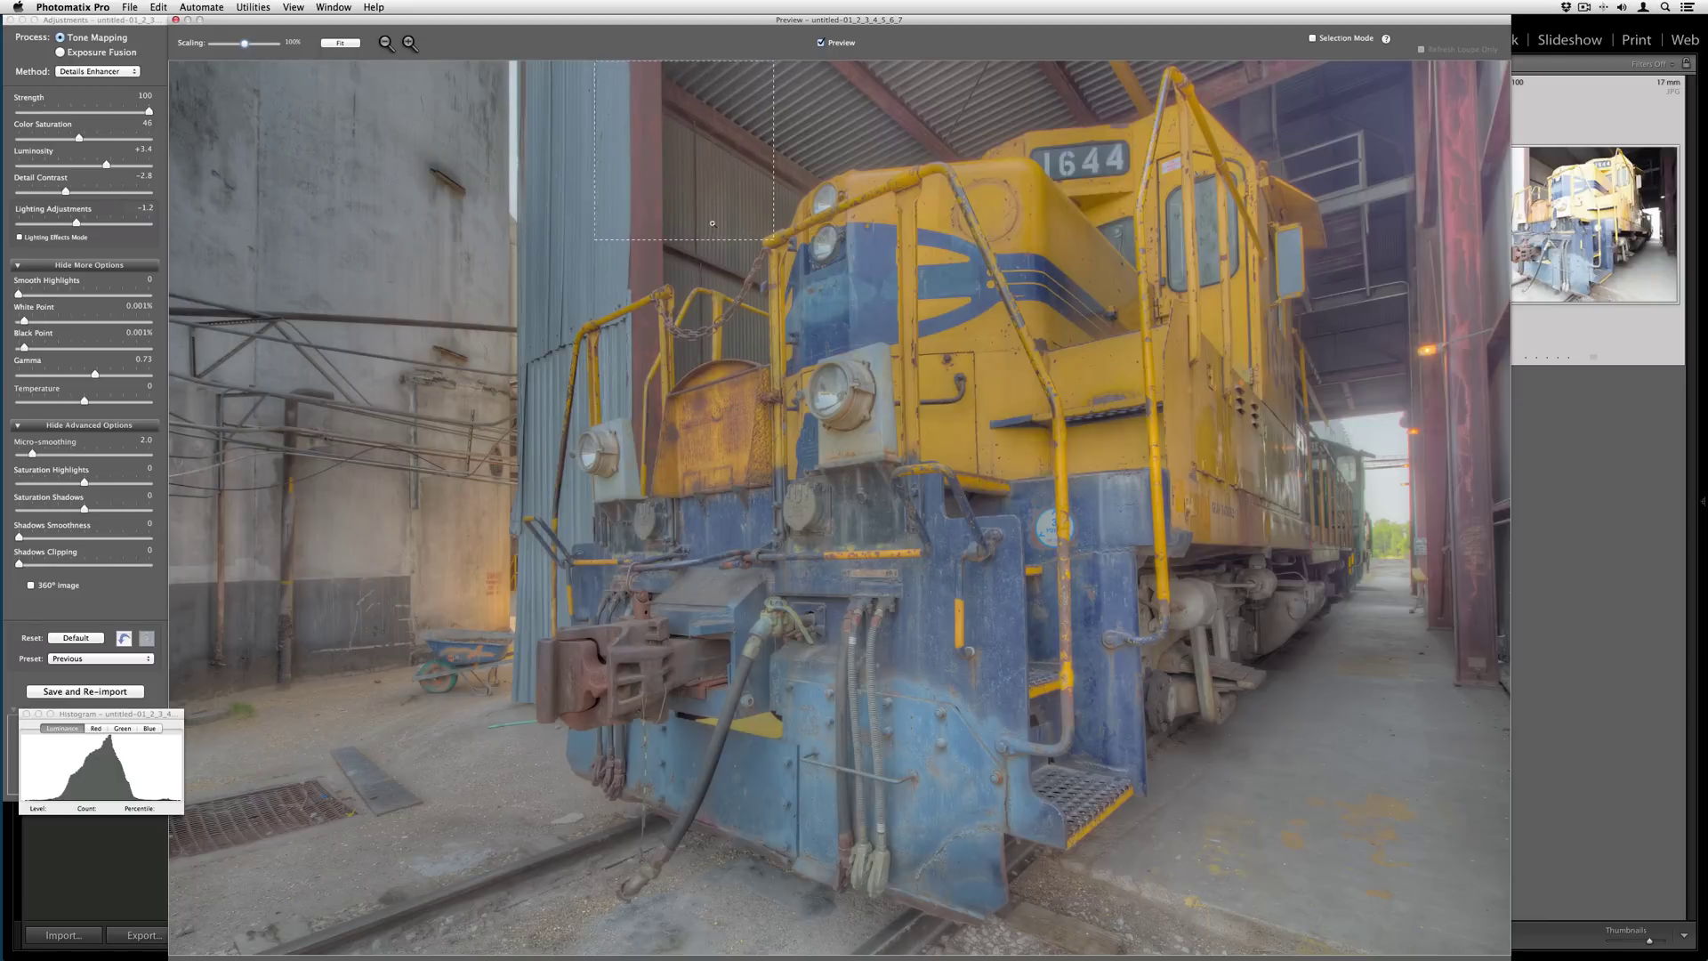
Step: Darken the tone-mapped locomotive by setting Luminosity to about -3.6 and Gamma to 0.62
left_click_drag(106, 165, 78, 165)
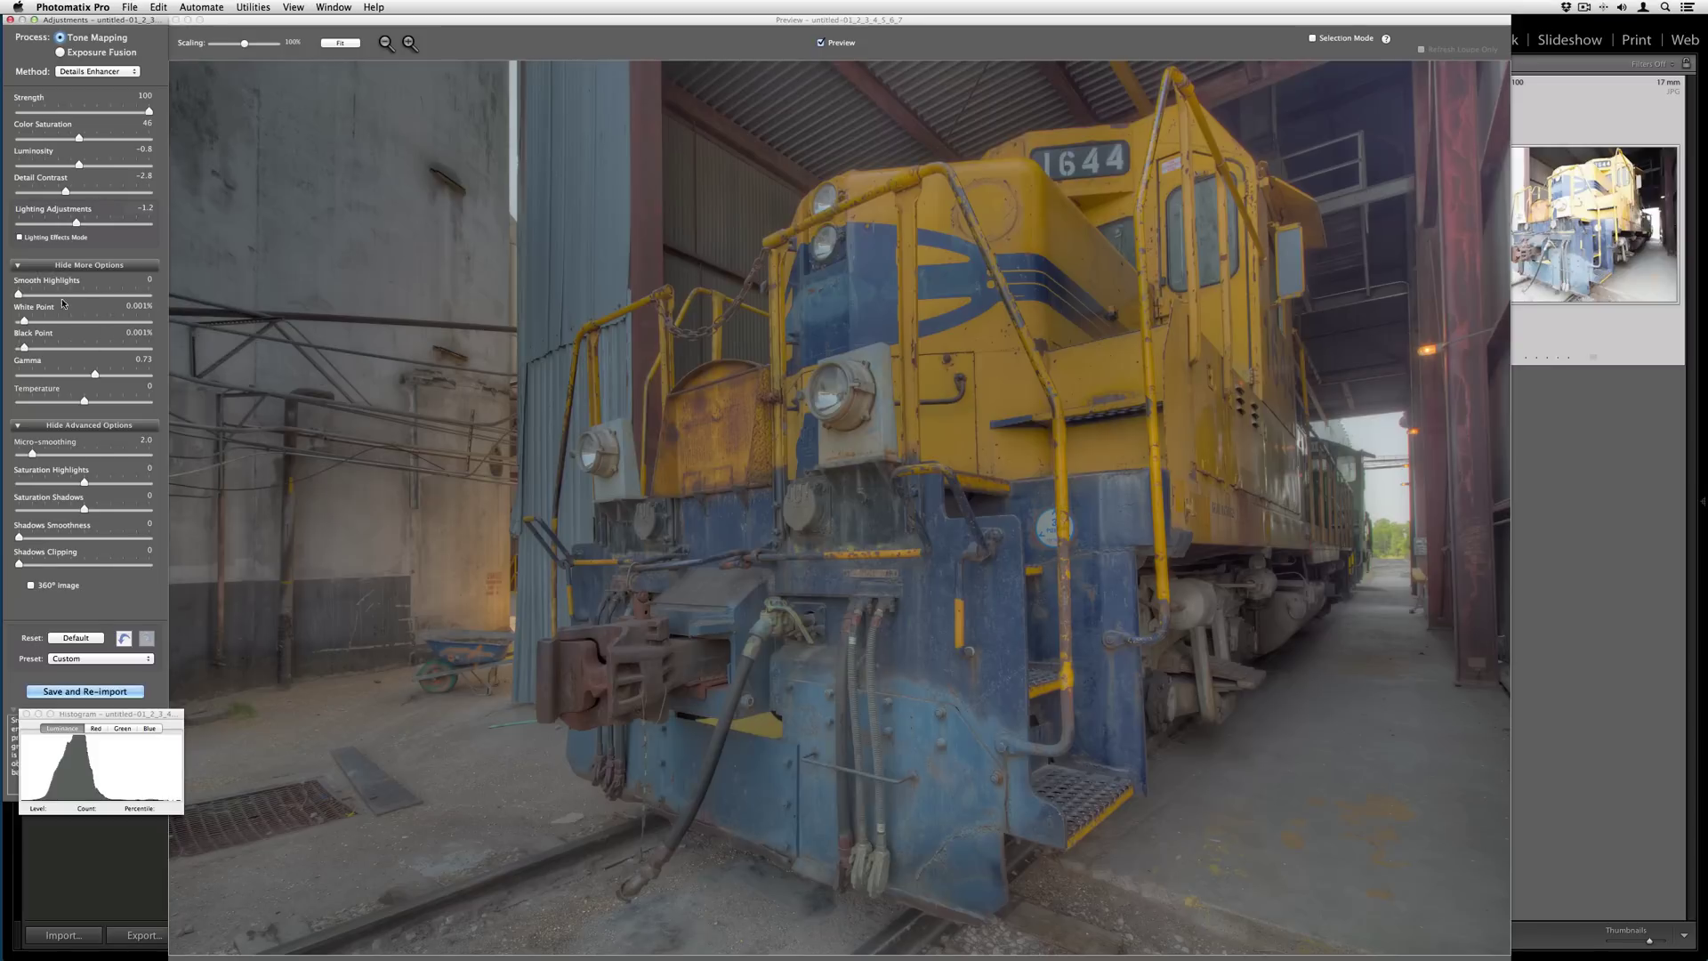
left_click_drag(94, 375, 91, 375)
left_click_drag(81, 166, 60, 171)
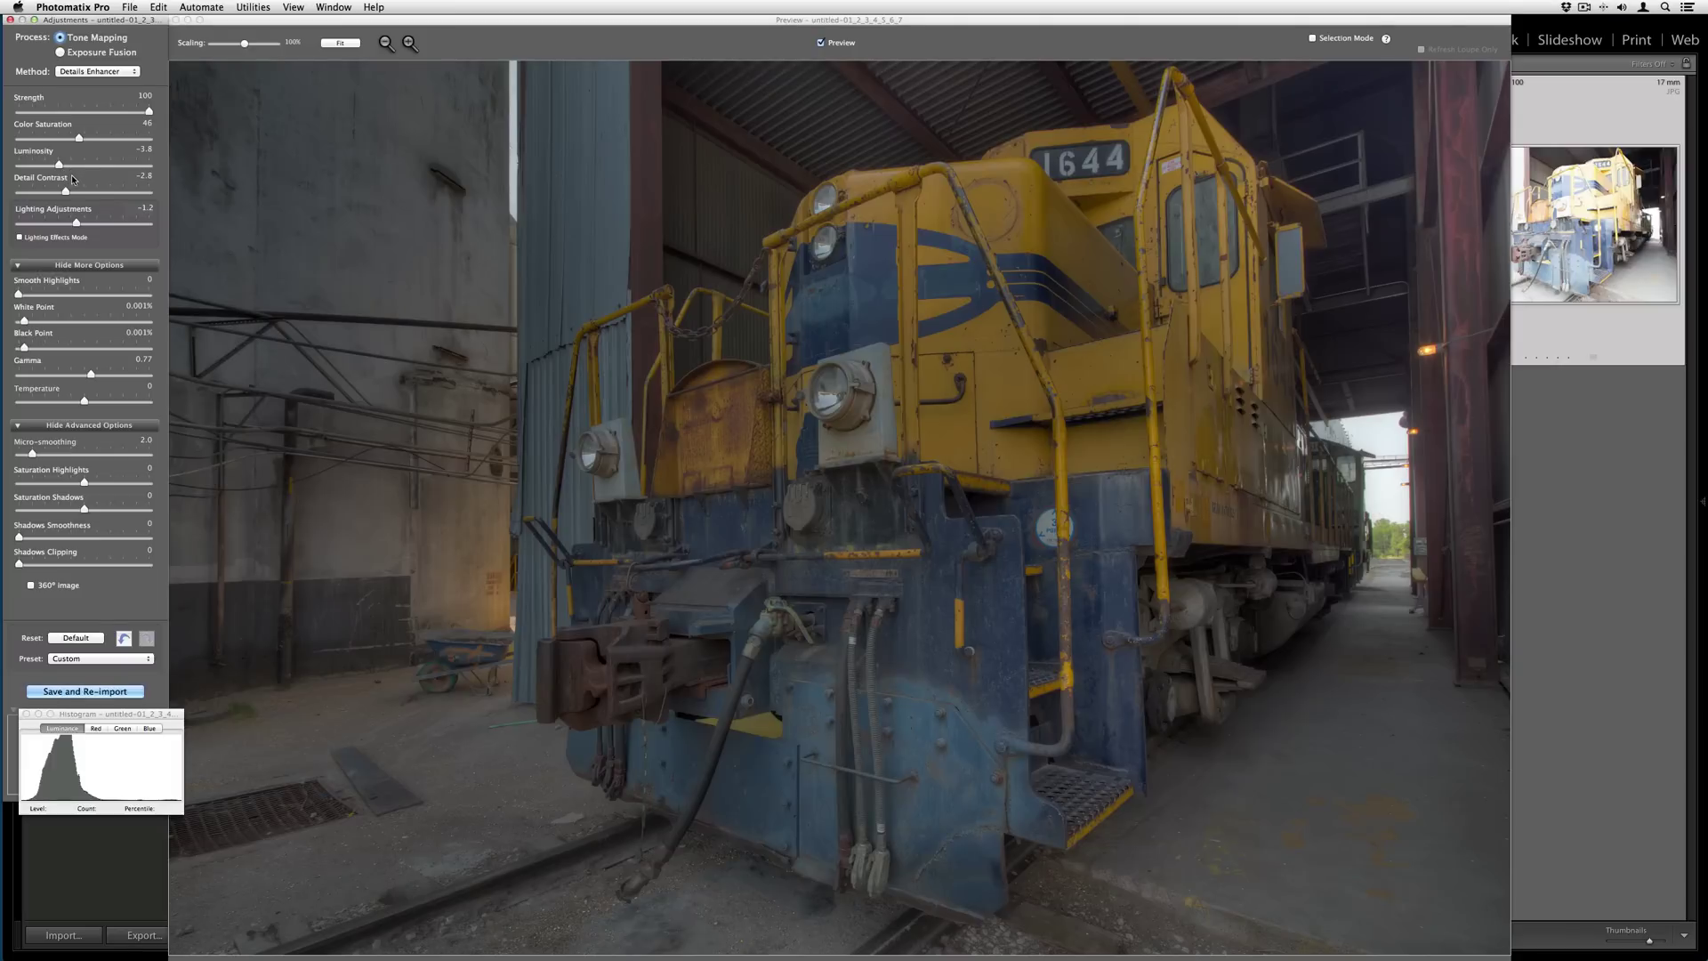
left_click_drag(95, 368, 111, 369)
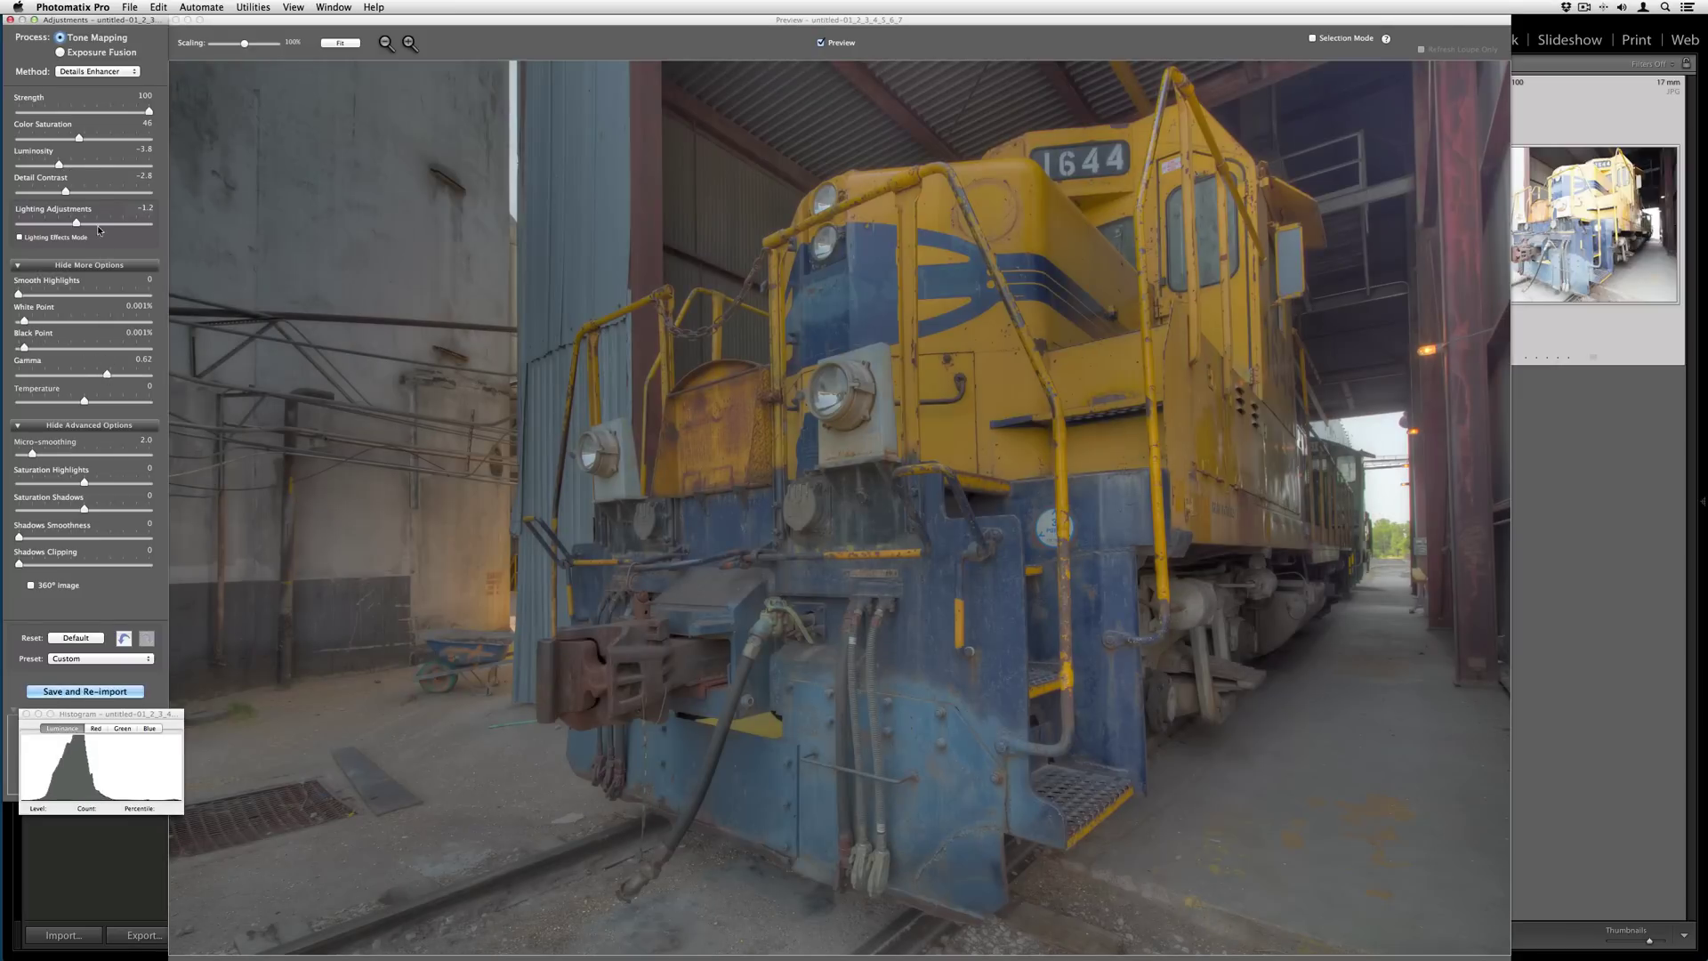
Step: Flatten the tones with Detail Contrast at about -4.5 and White Point at 0.000%, and set Luminosity to about -2.3
left_click_drag(65, 191, 53, 191)
left_click_drag(28, 317, 19, 321)
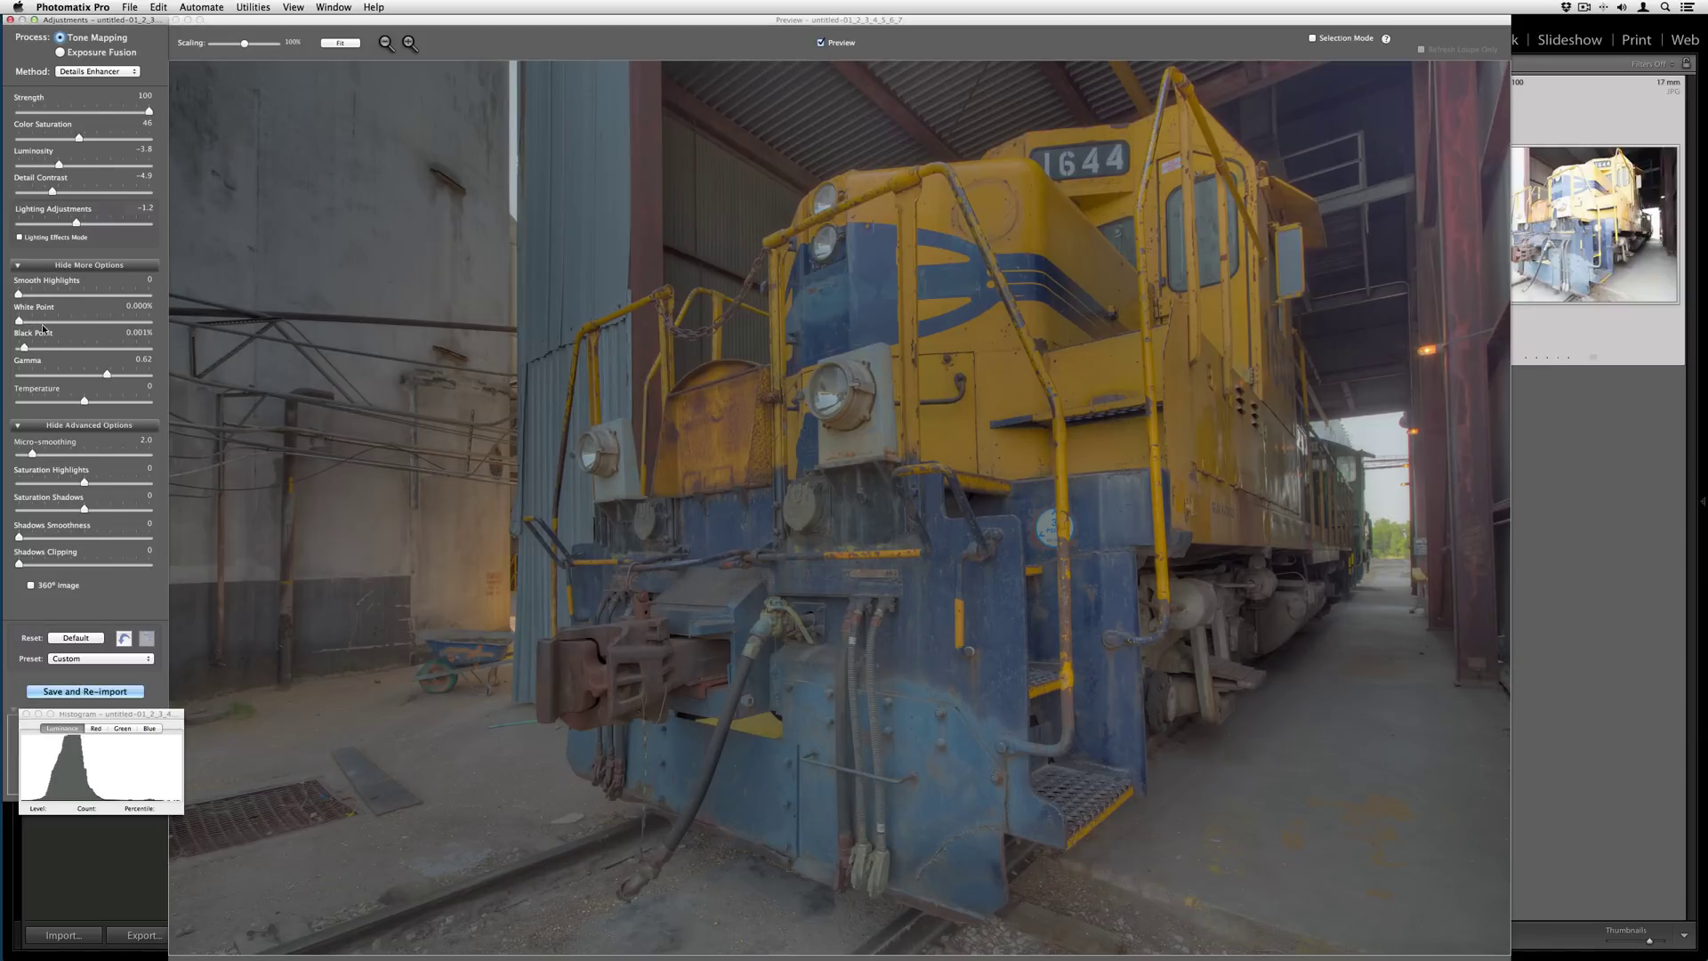
left_click_drag(59, 165, 68, 166)
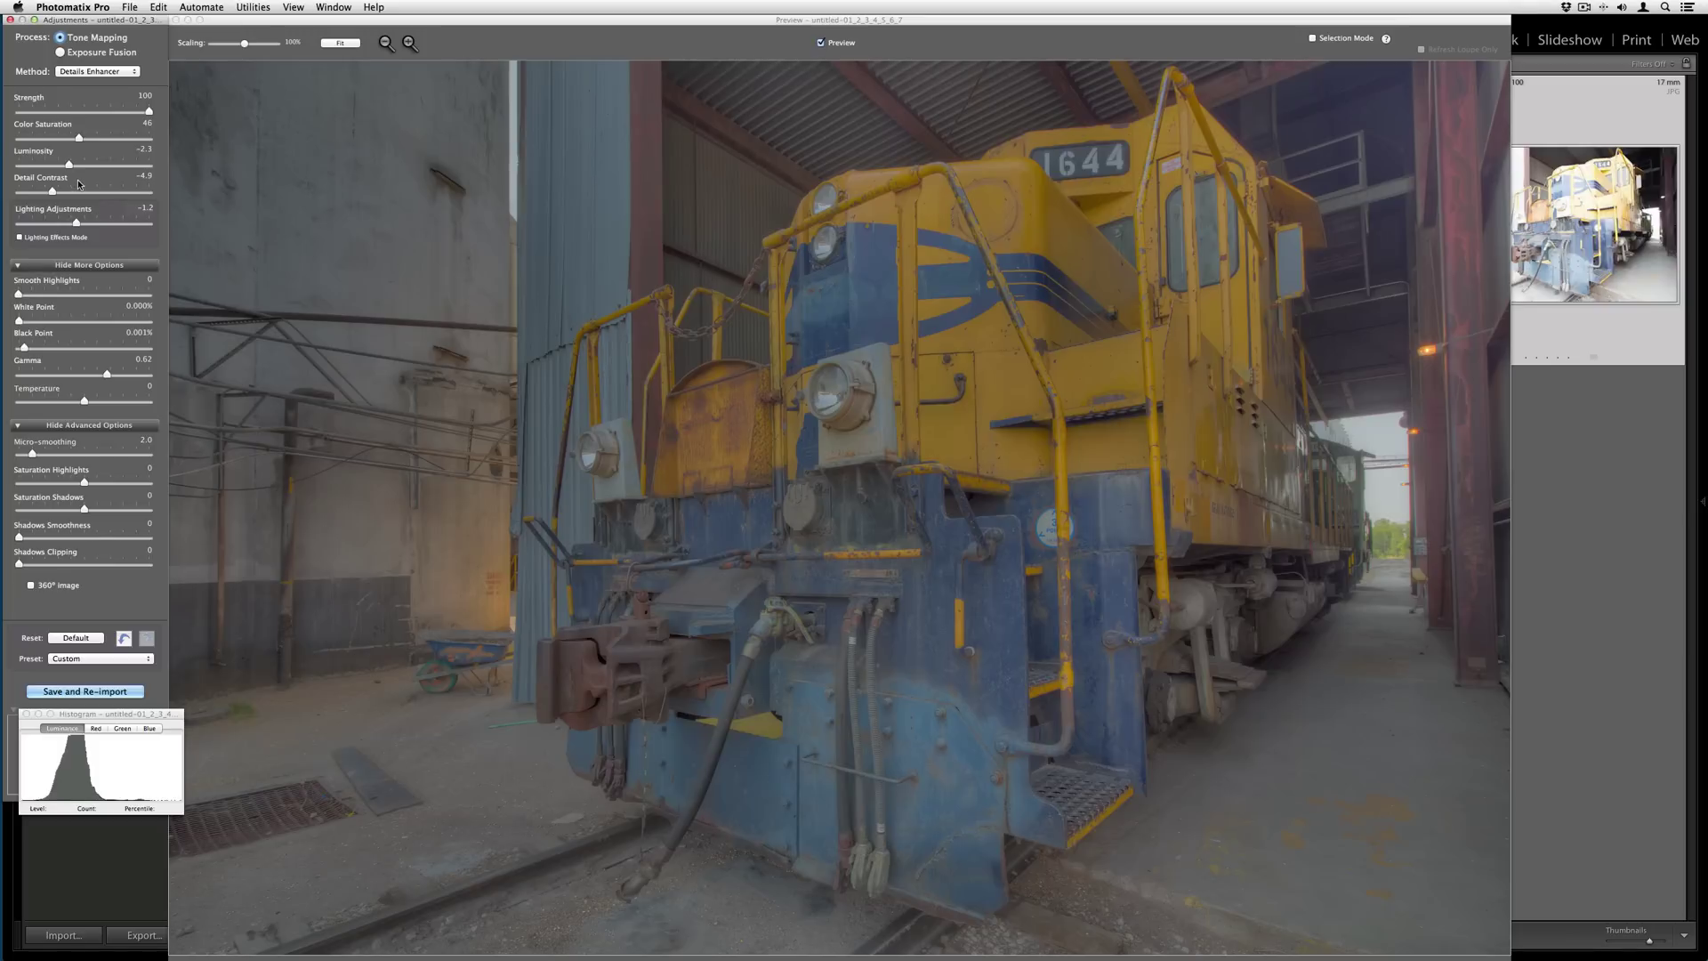
left_click_drag(22, 322, 24, 322)
Step: Set Lighting Adjustments to -0.4, Detail Contrast to about -5.6 and Gamma to 0.56, and re-import the result into Lightroom
left_click_drag(77, 223, 47, 194)
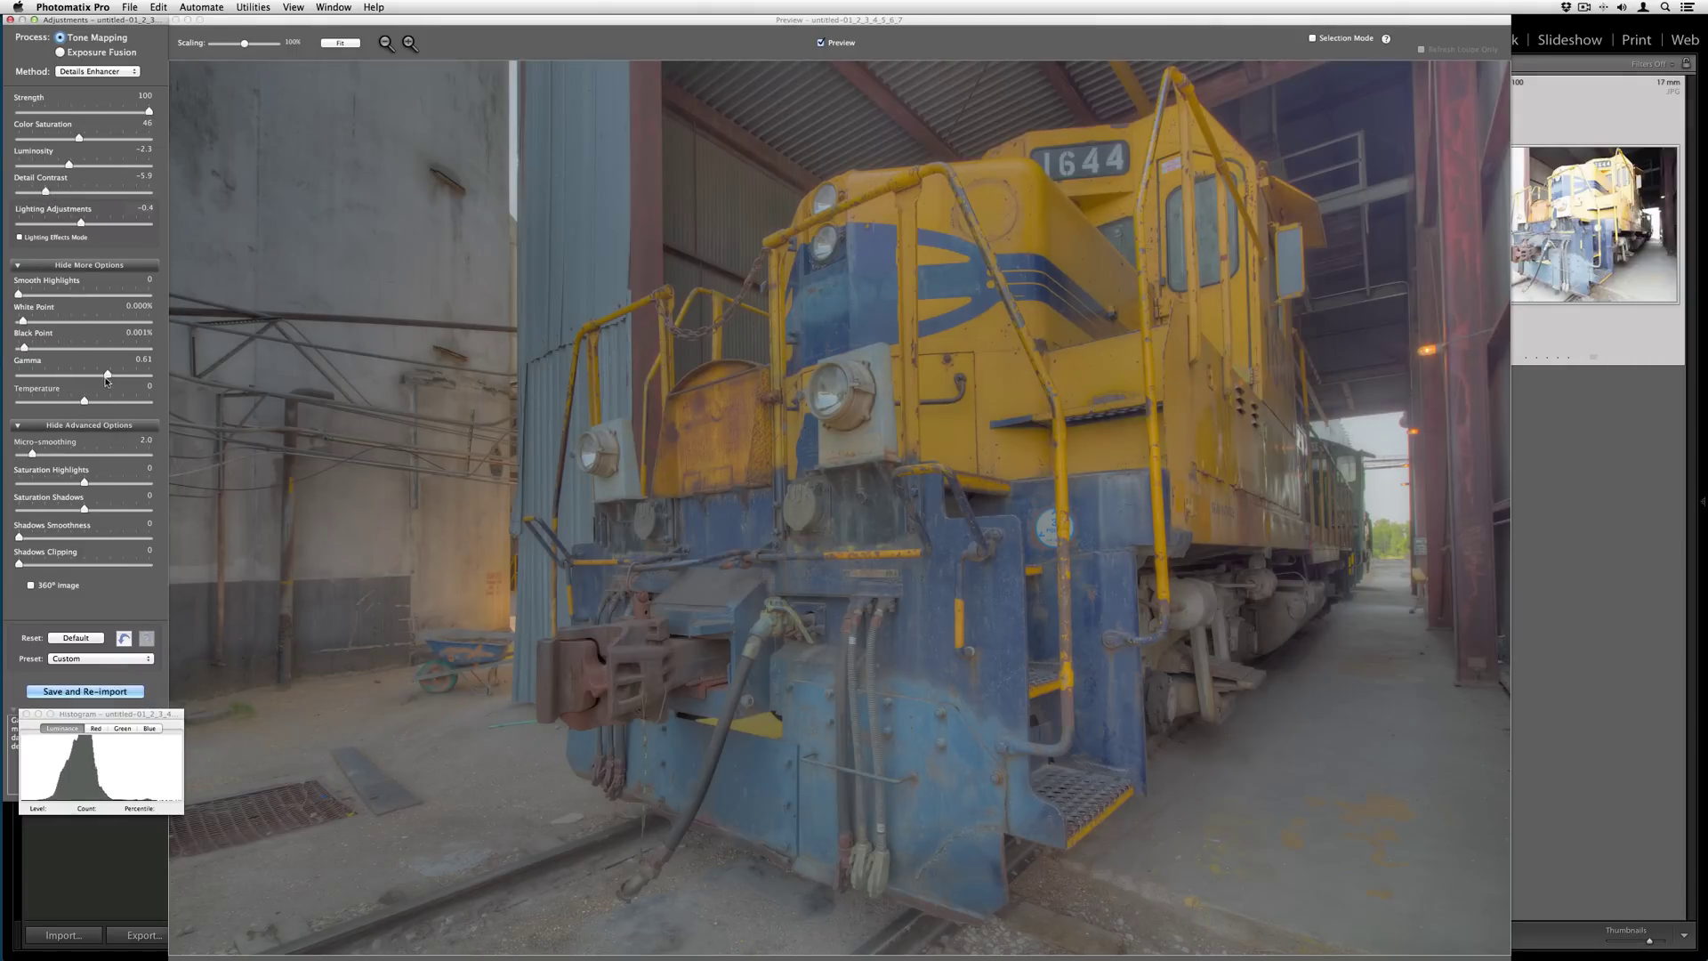
left_click_drag(107, 375, 114, 374)
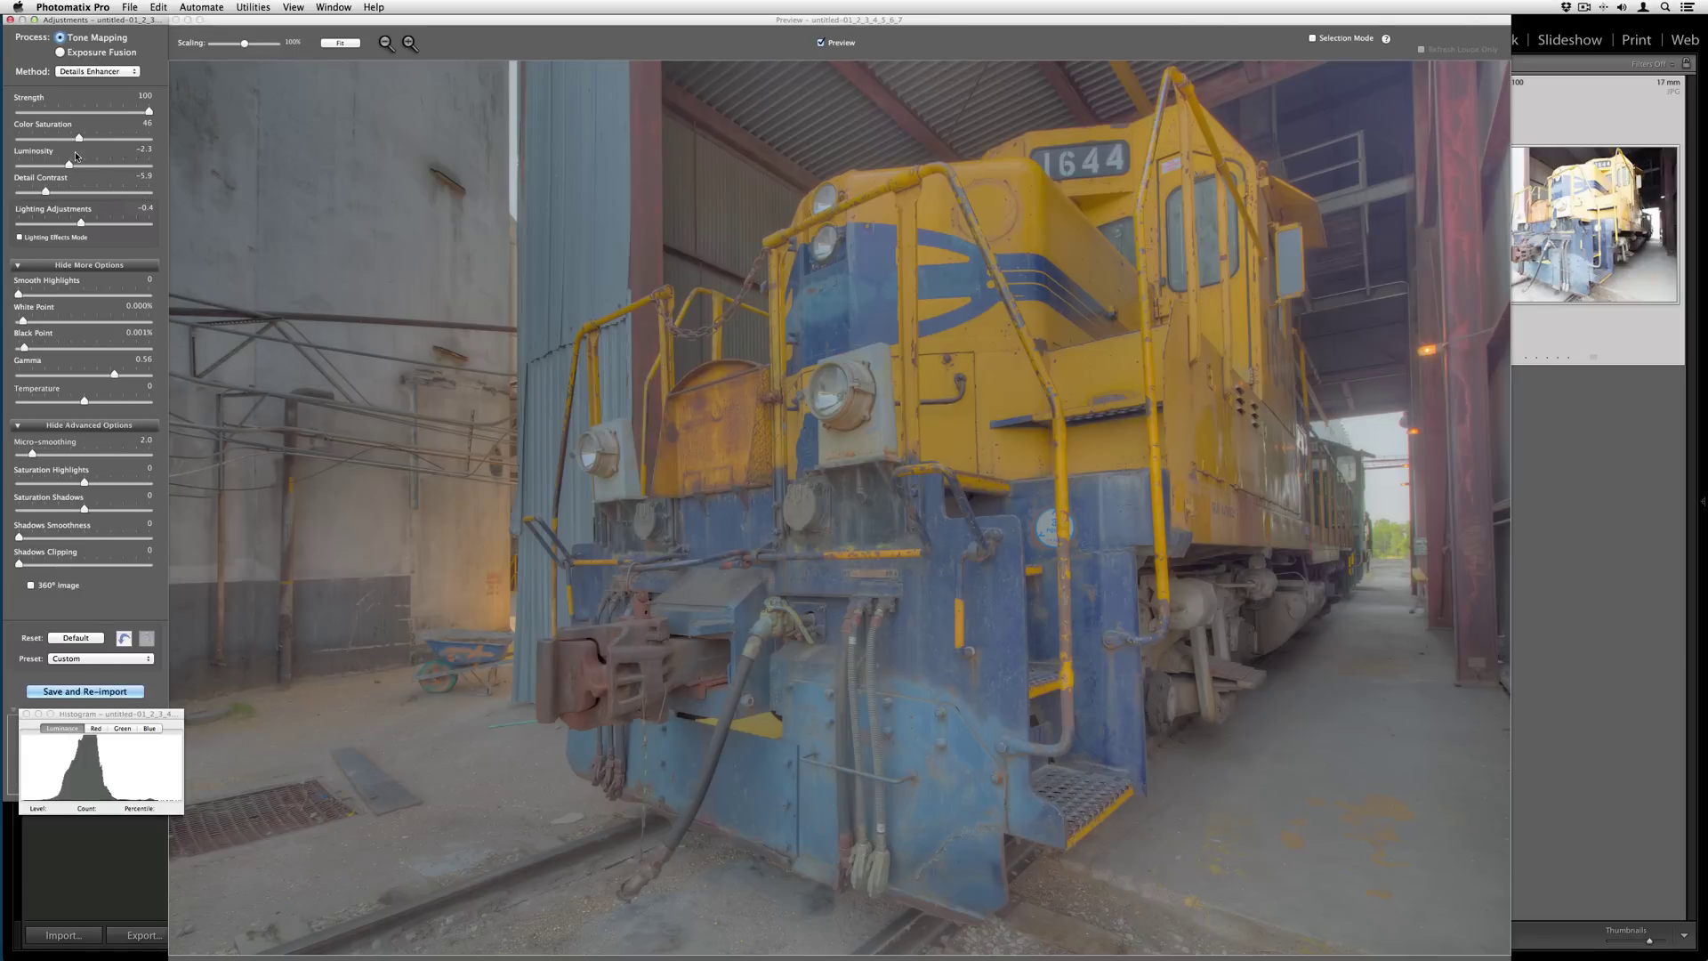
mouse_move(70, 165)
left_mouse_down()
mouse_move(85, 165)
mouse_move(69, 167)
left_mouse_up()
left_click(85, 691)
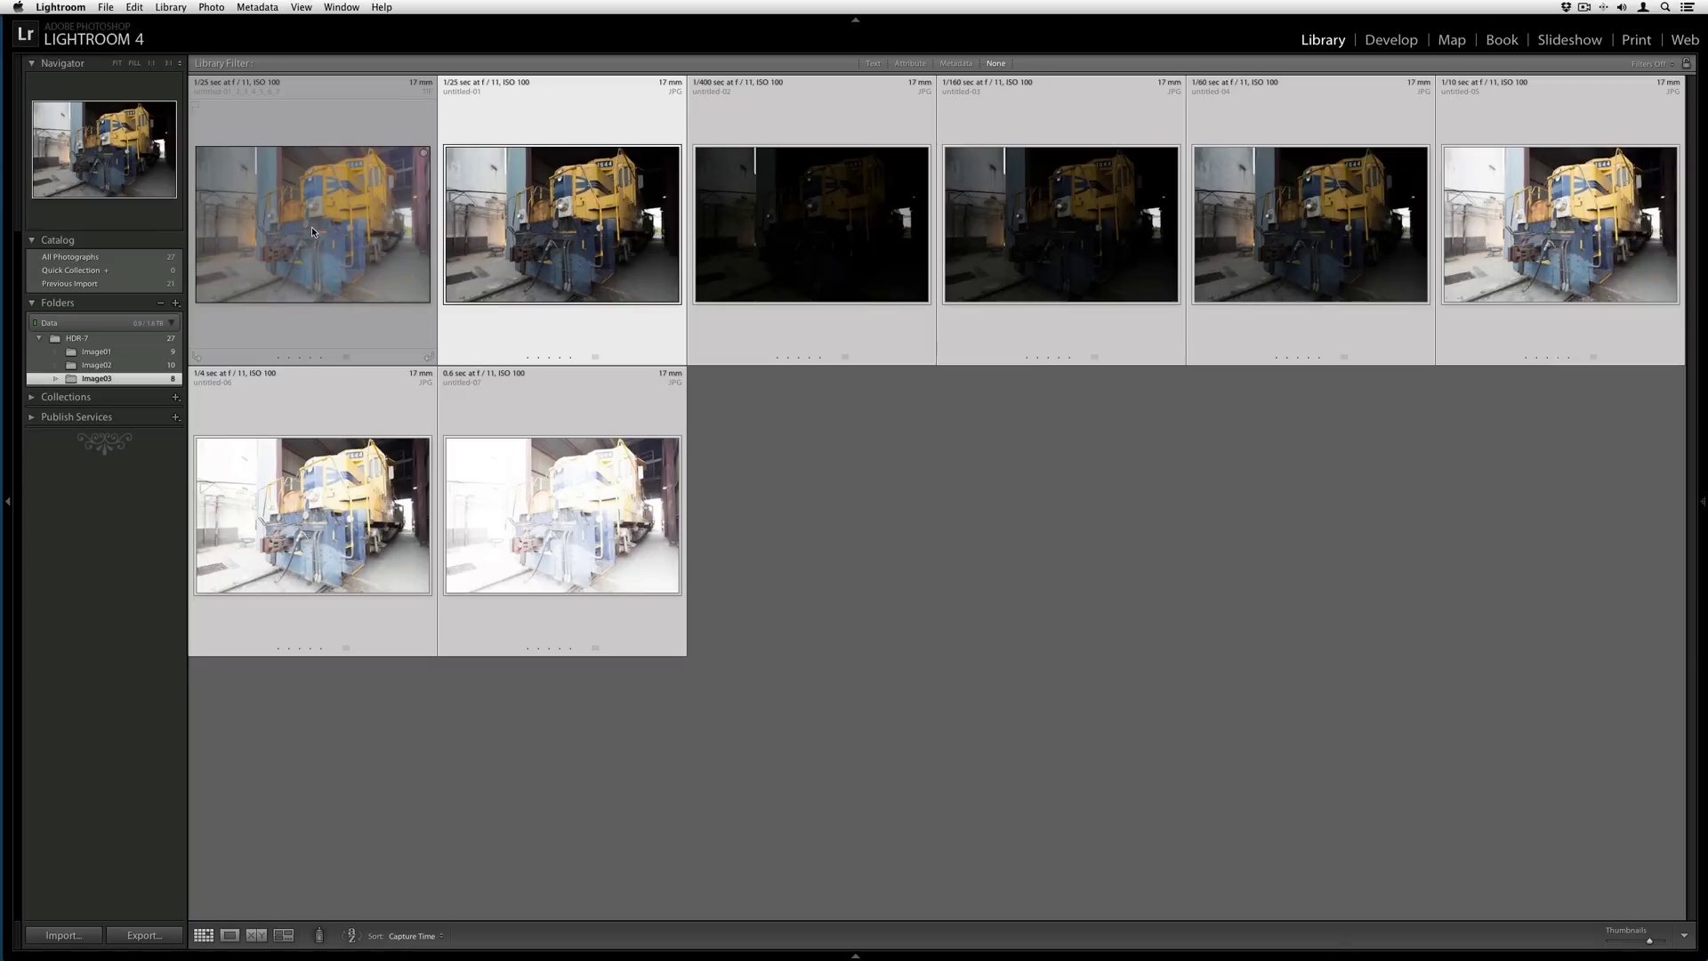
Step: Send the tone-mapped locomotive image to Perfect Photo Suite and open it in Perfect Effects
left_click(312, 232)
left_click(105, 7)
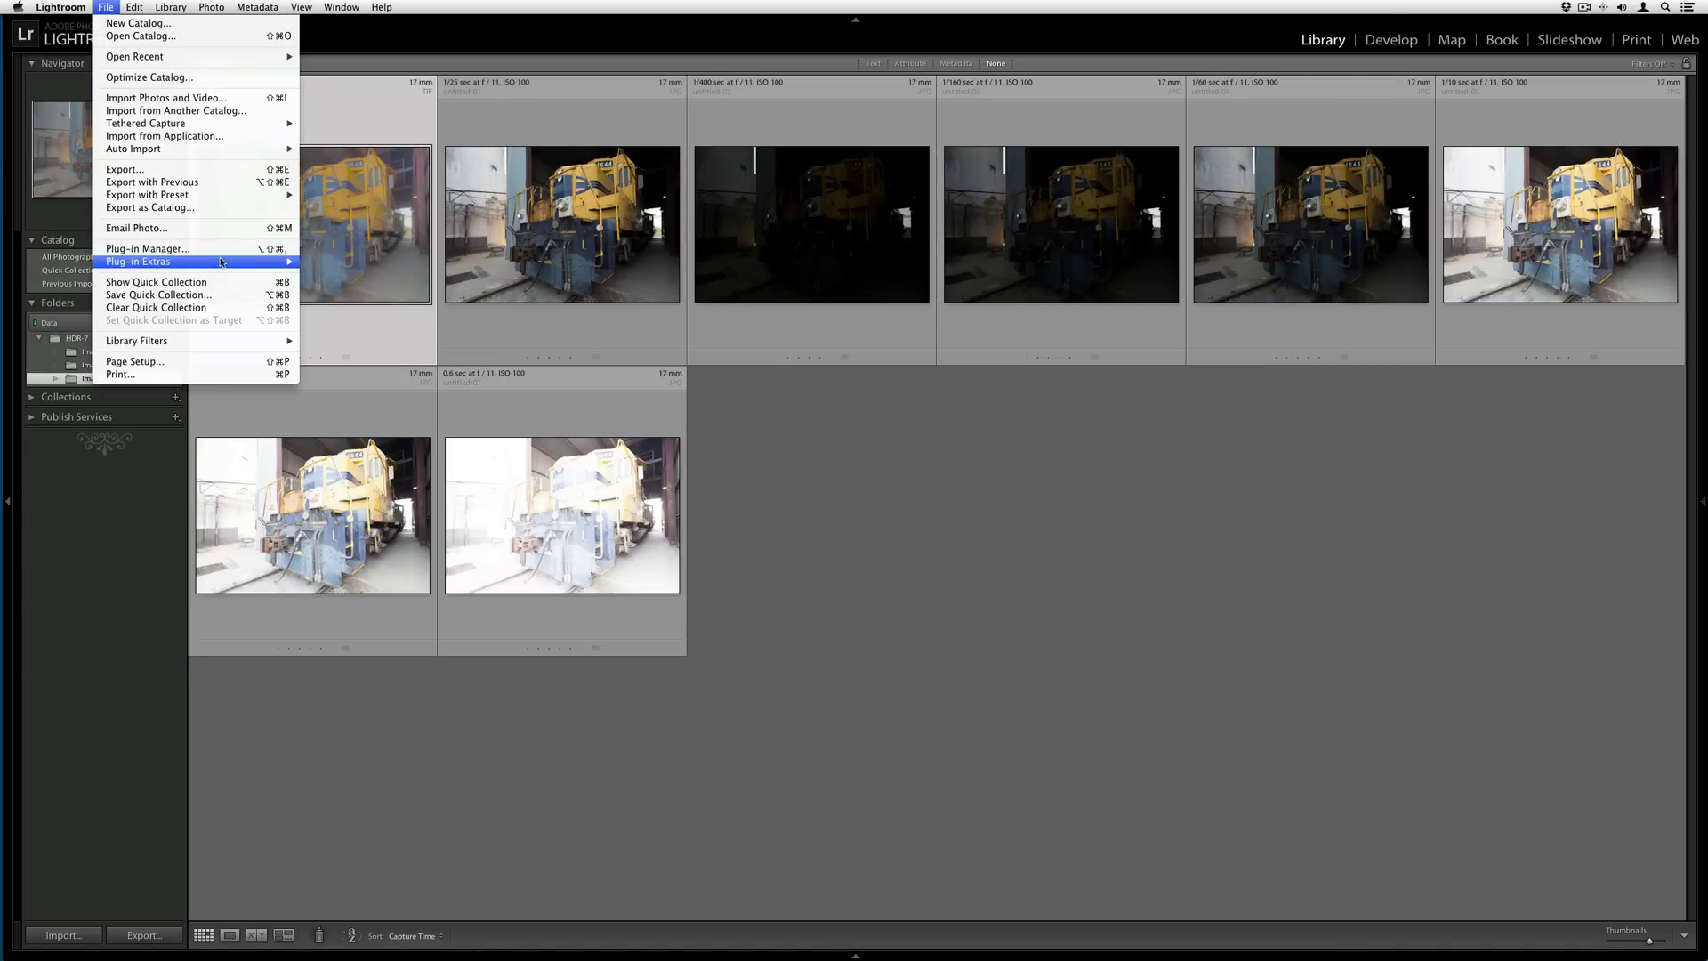
mouse_move(220, 262)
left_click(389, 300)
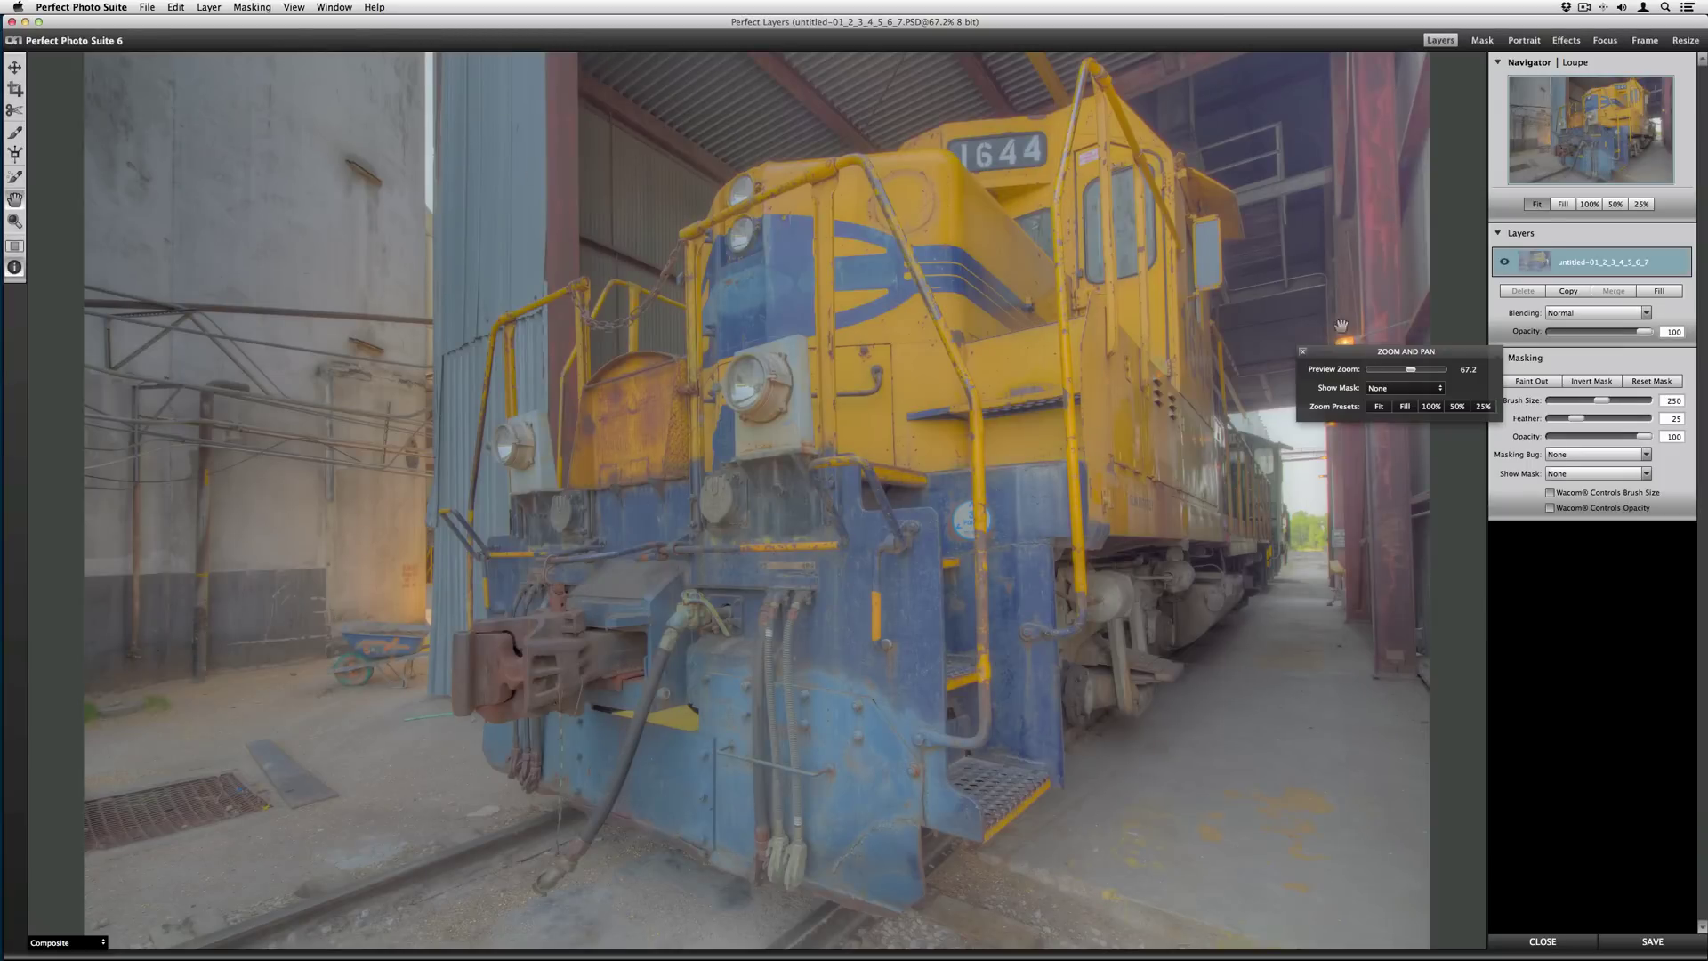
left_click(1566, 40)
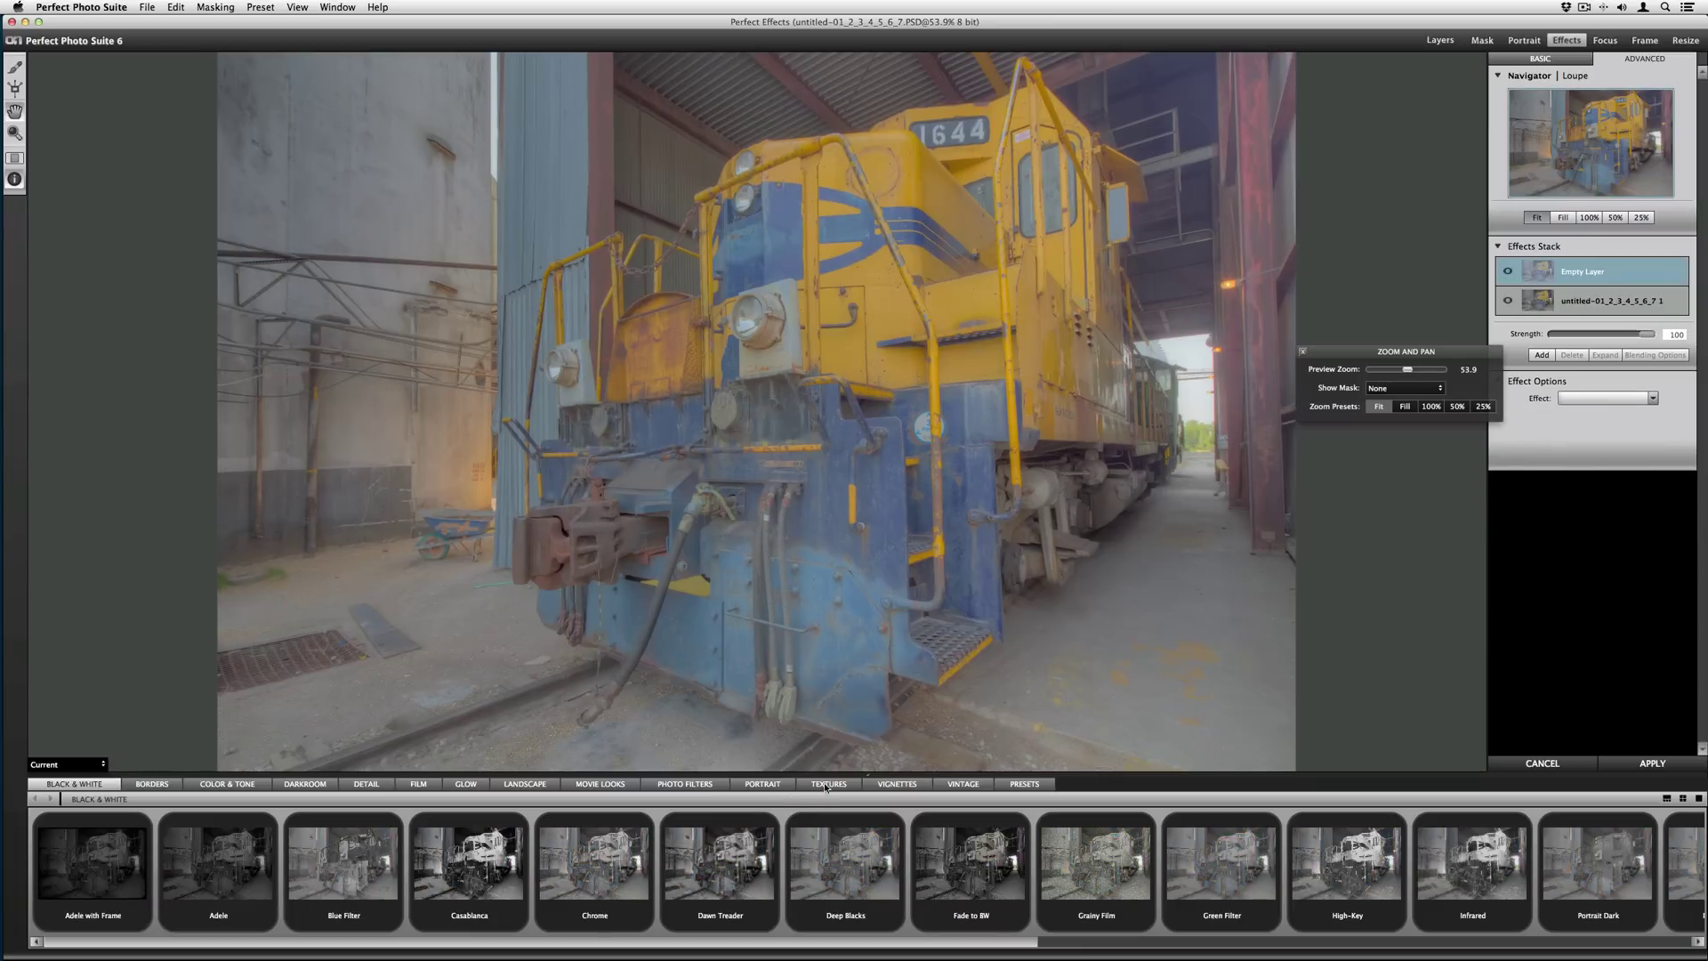
Step: Apply the Urban Sickness movie look to the locomotive image and set its strength to 87
left_click(601, 784)
scroll(1284, 932, "right", 10)
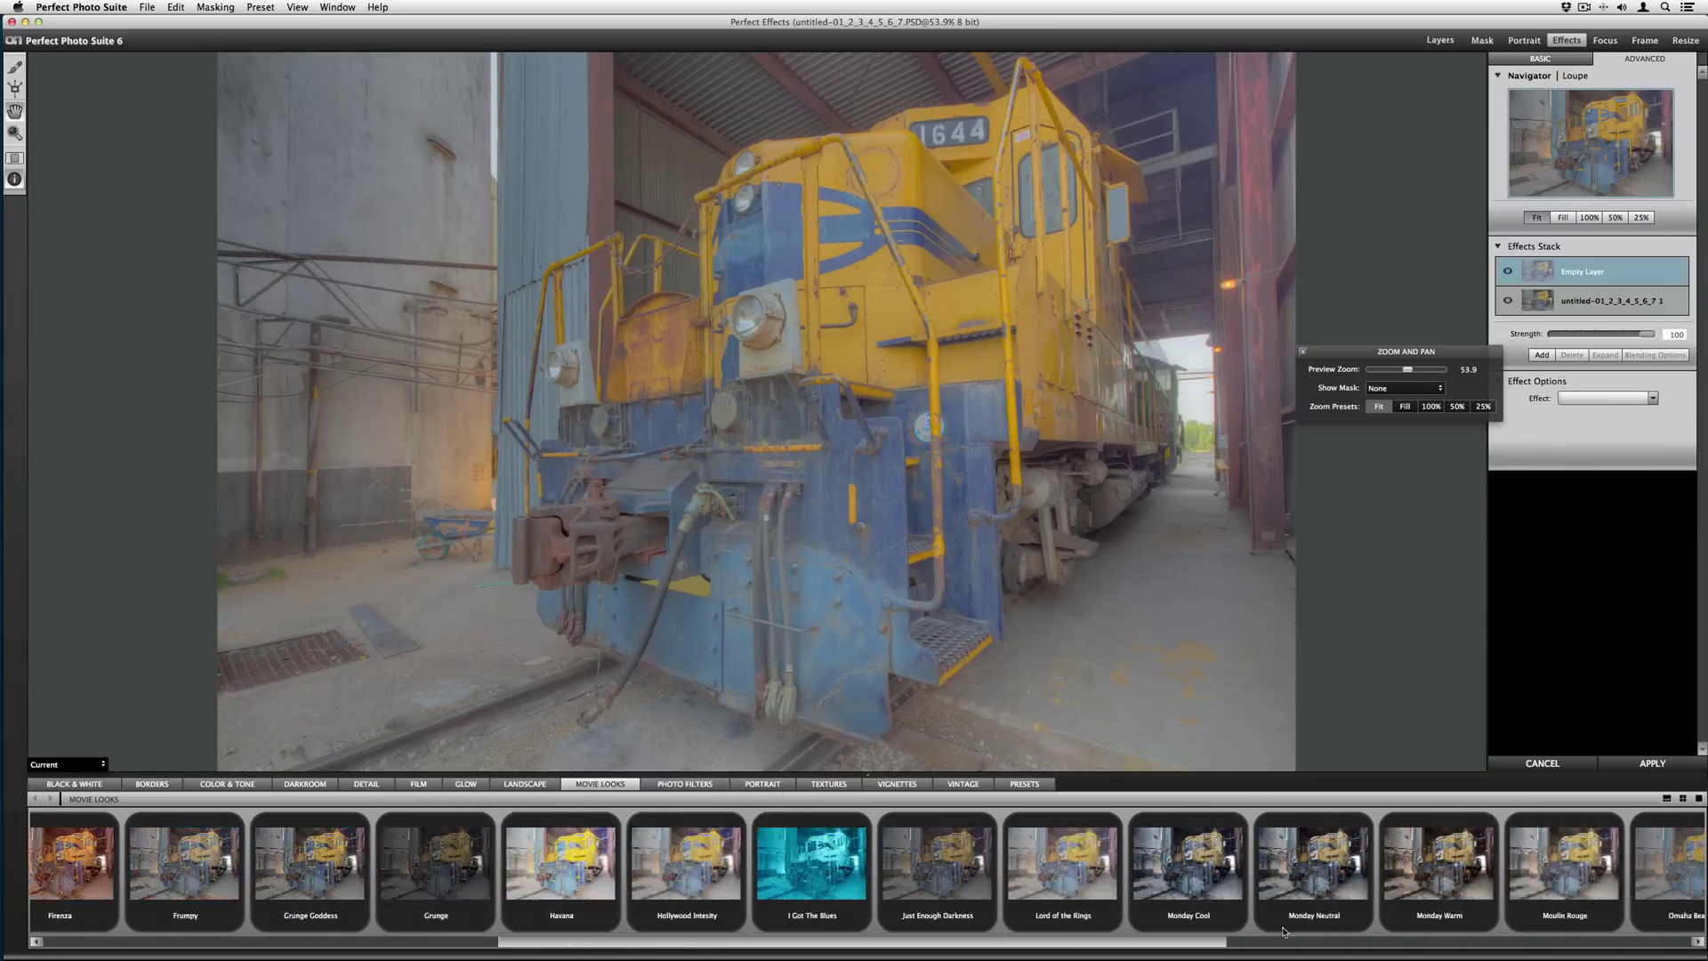
scroll(1284, 932, "right", 10)
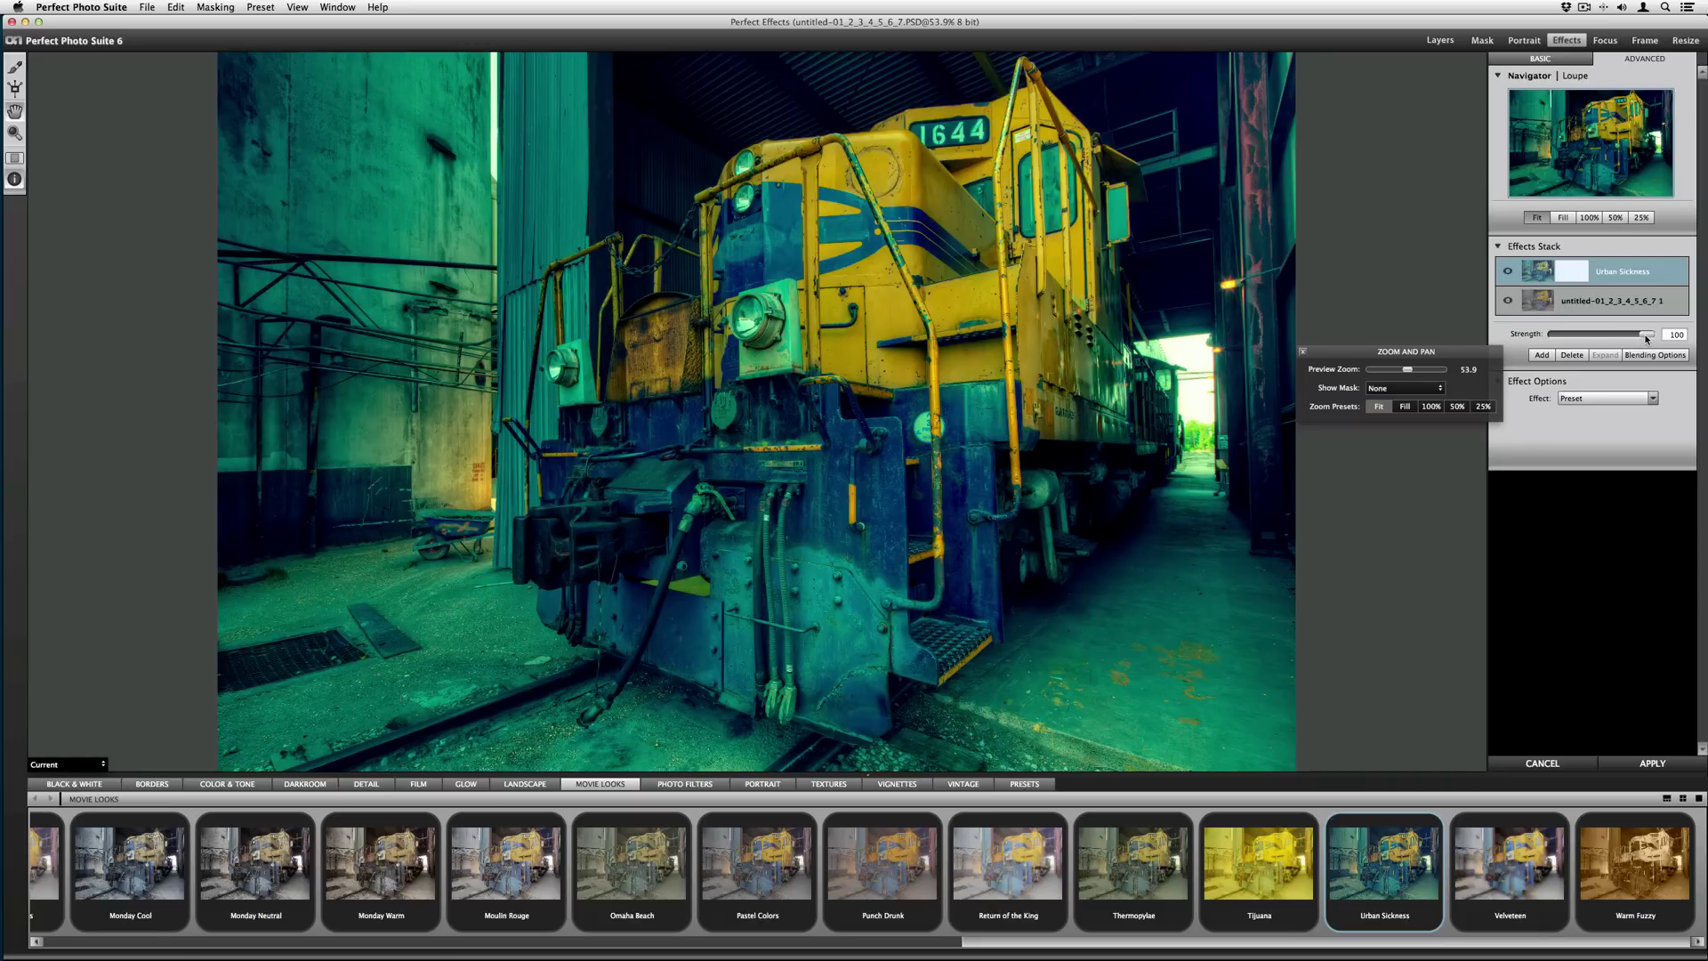
mouse_move(1647, 336)
left_mouse_down()
mouse_move(1577, 335)
mouse_move(1652, 331)
left_mouse_up()
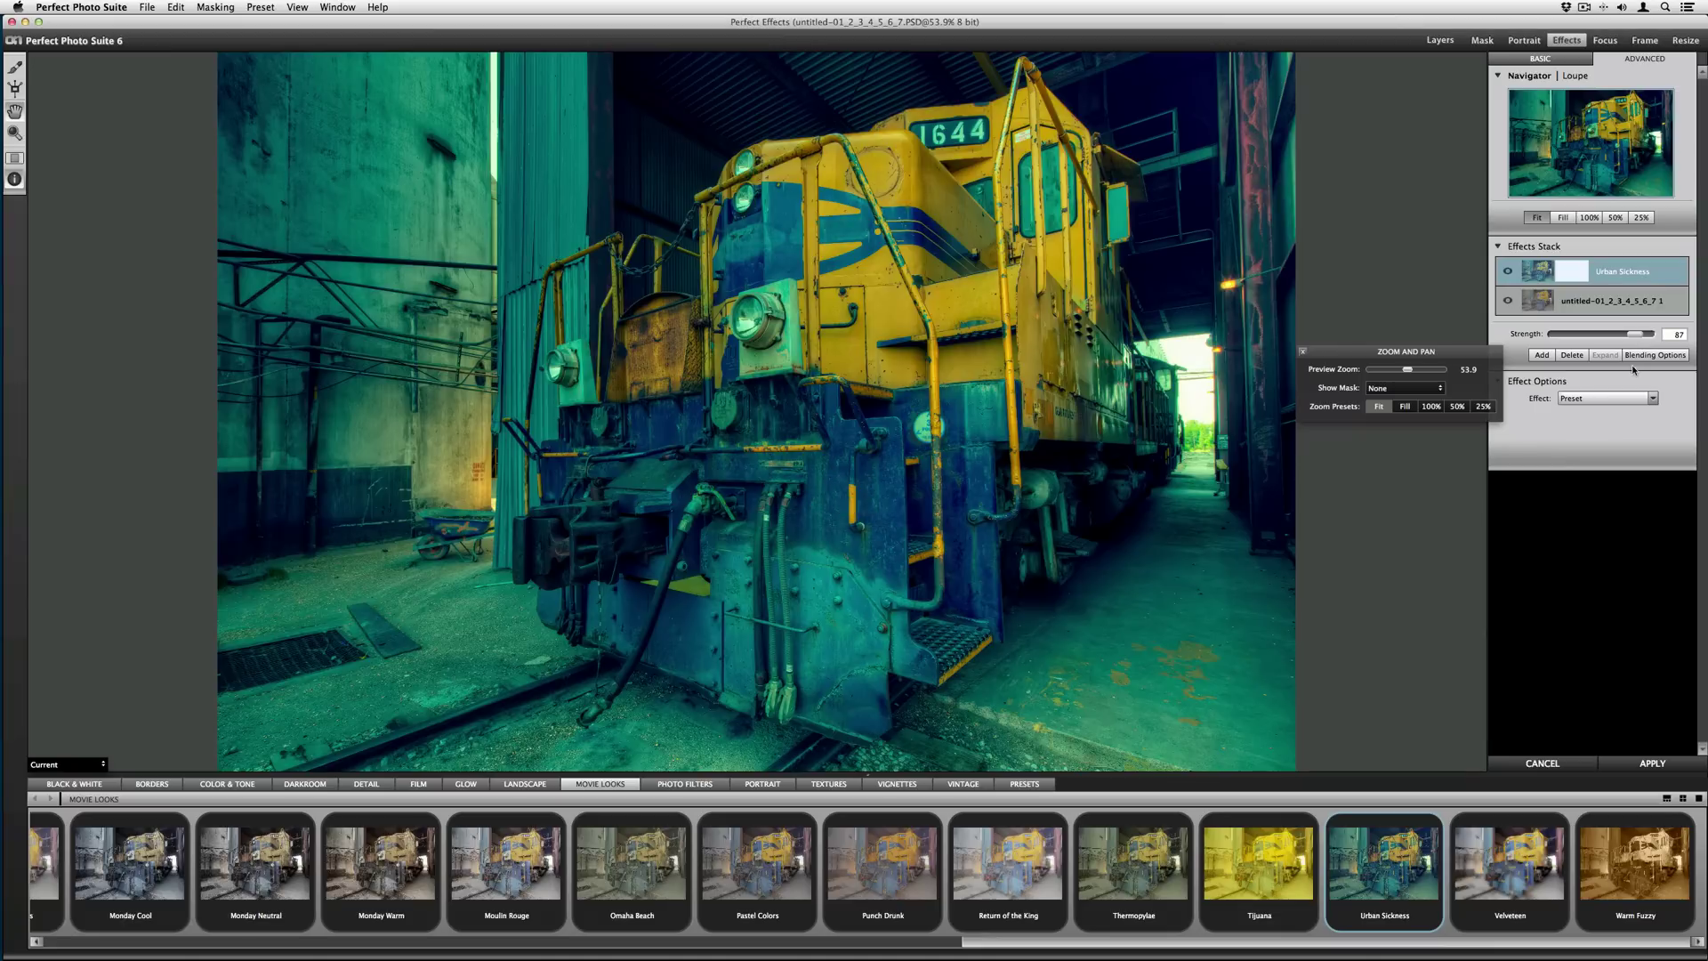
Step: Add an effect layer with the Havana movie look at strength 42
left_click(1541, 356)
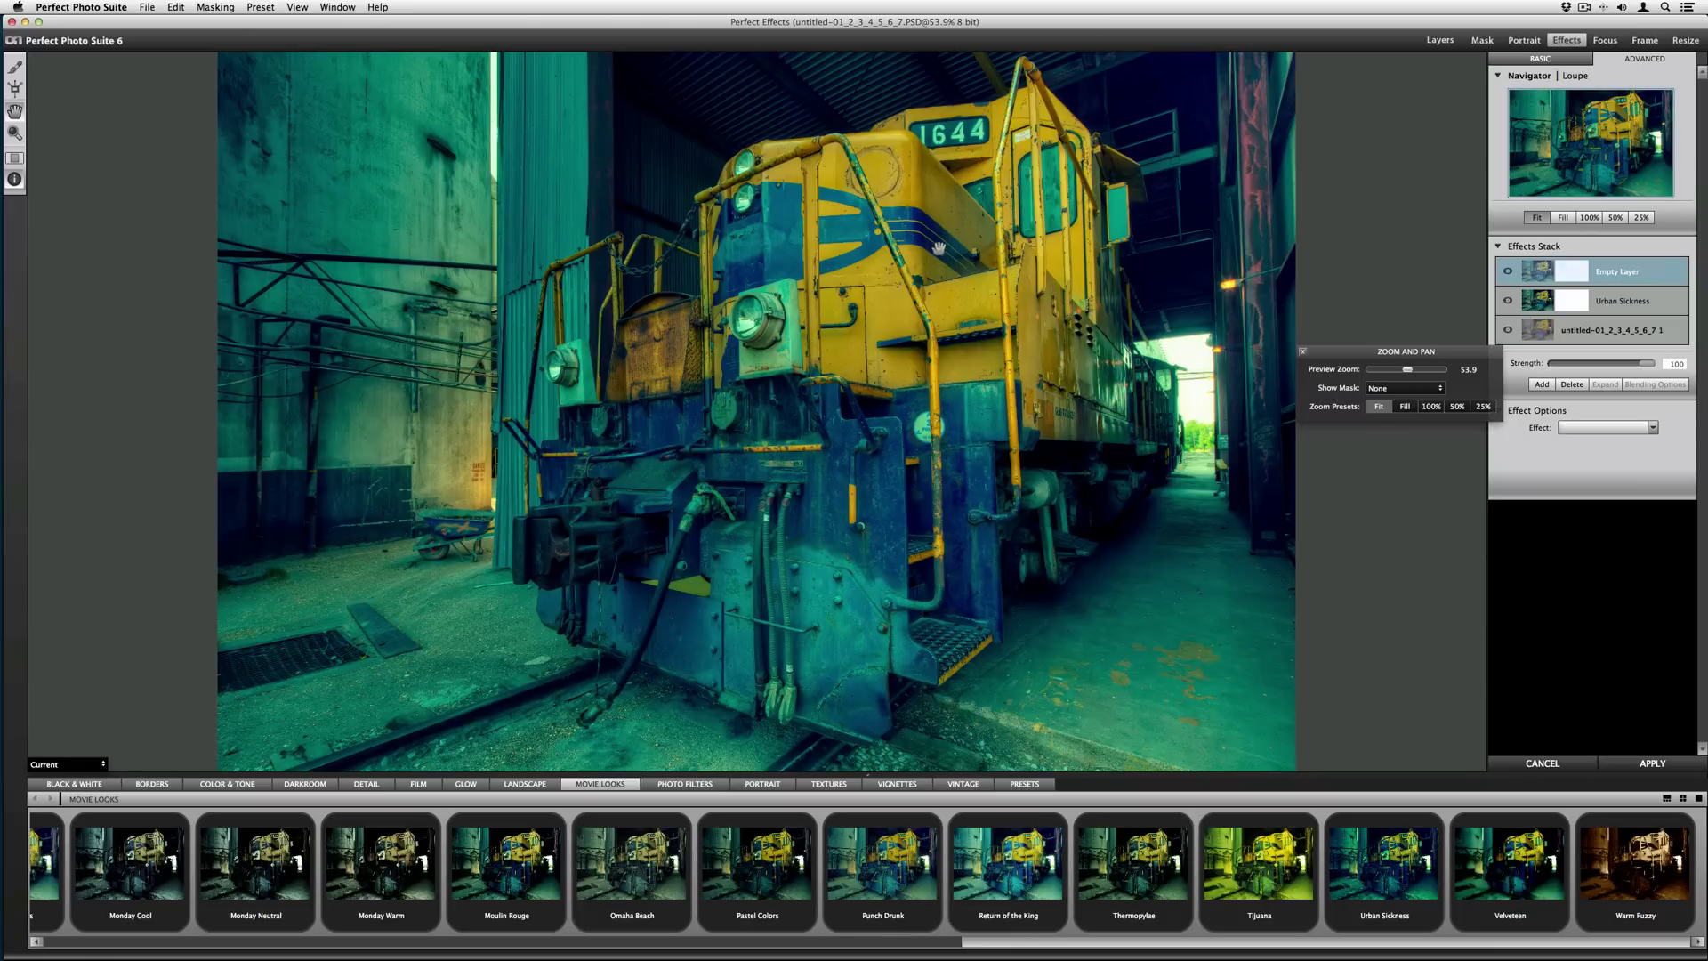
left_click_drag(972, 940, 645, 945)
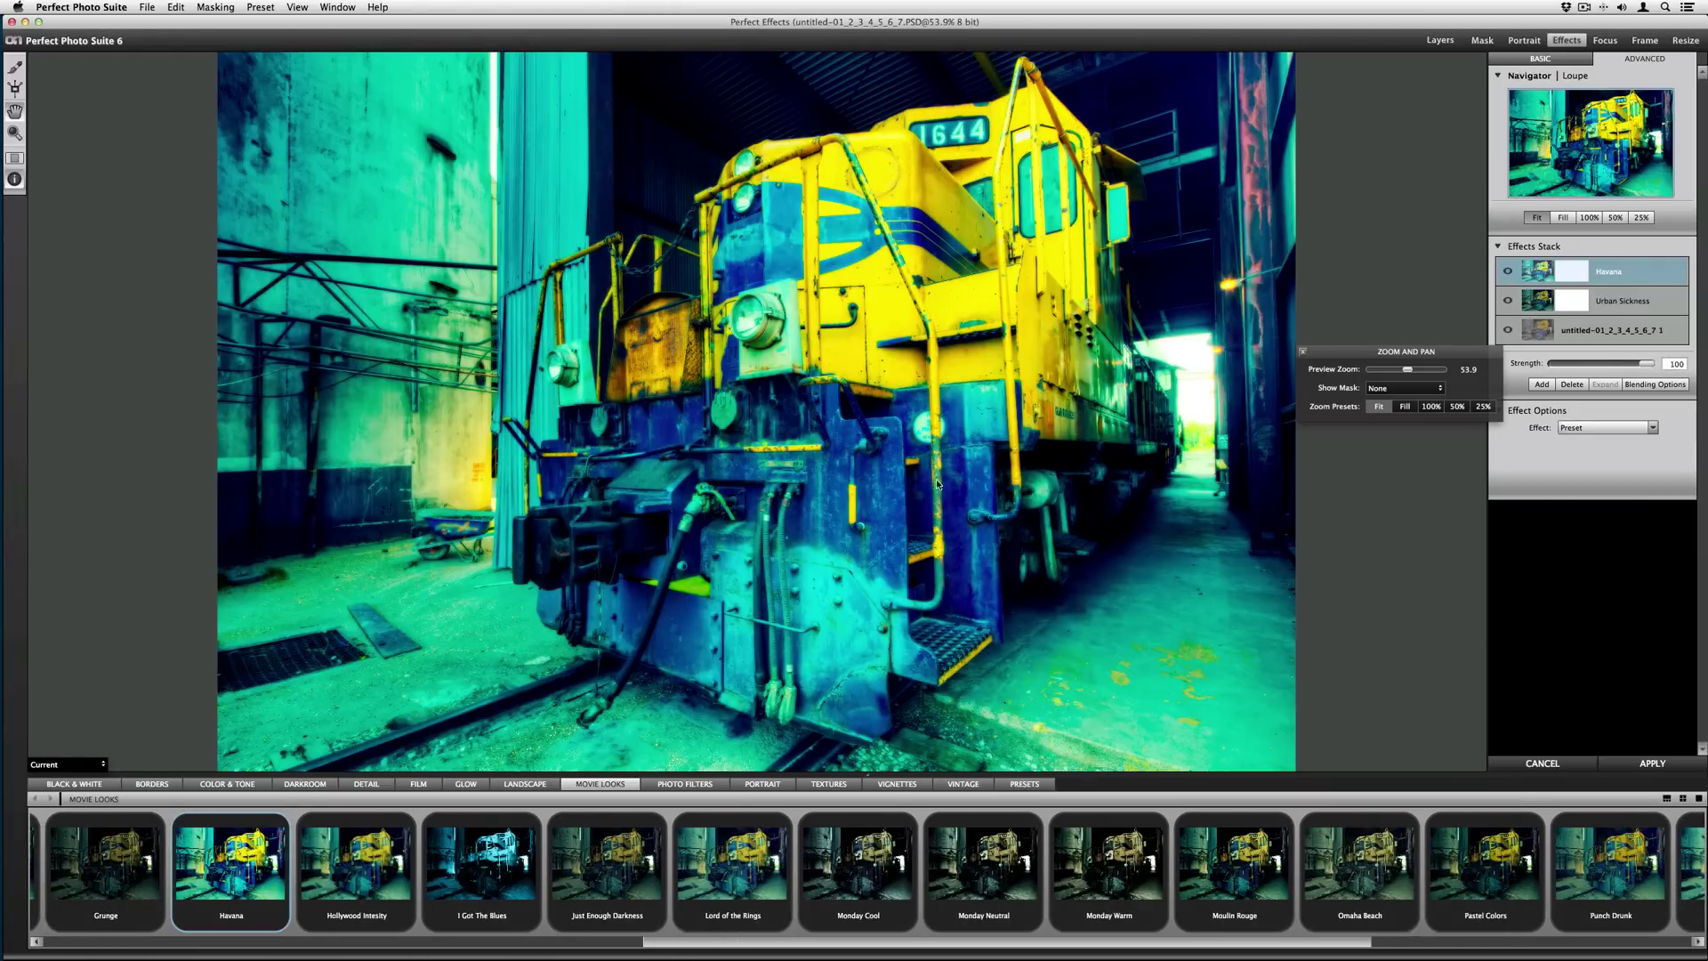
left_click_drag(1645, 365, 1588, 367)
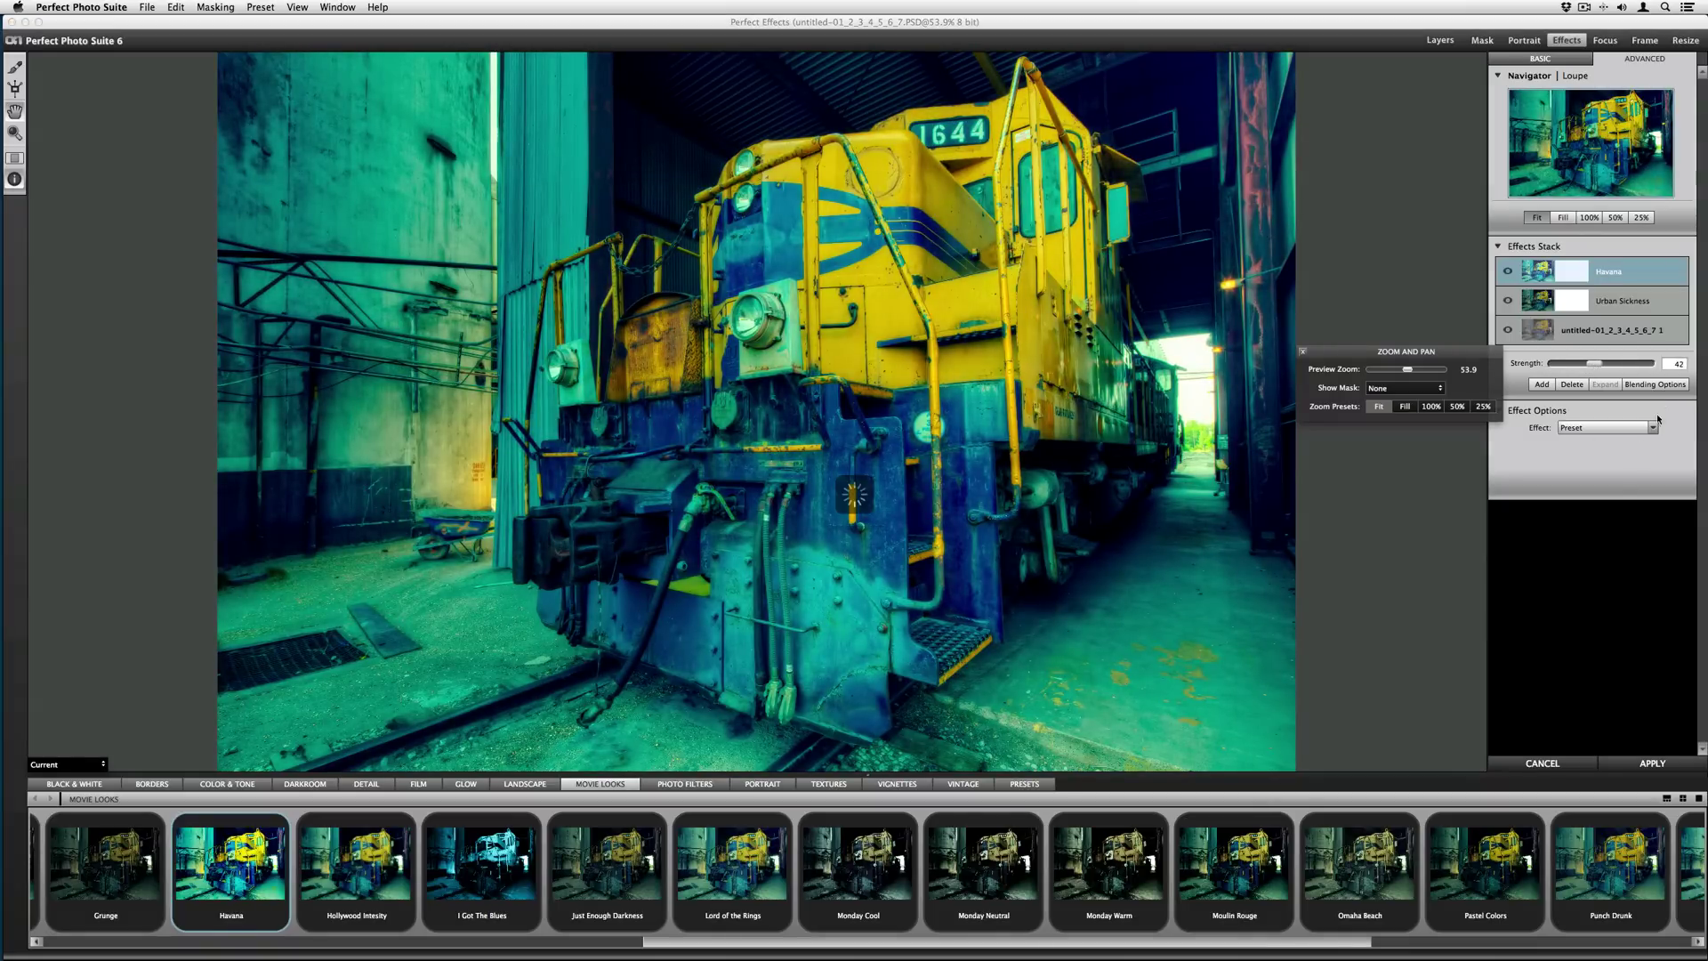
Step: Set the Havana layer's blending mode to Hardlight with a strength of about 50
left_click(1646, 385)
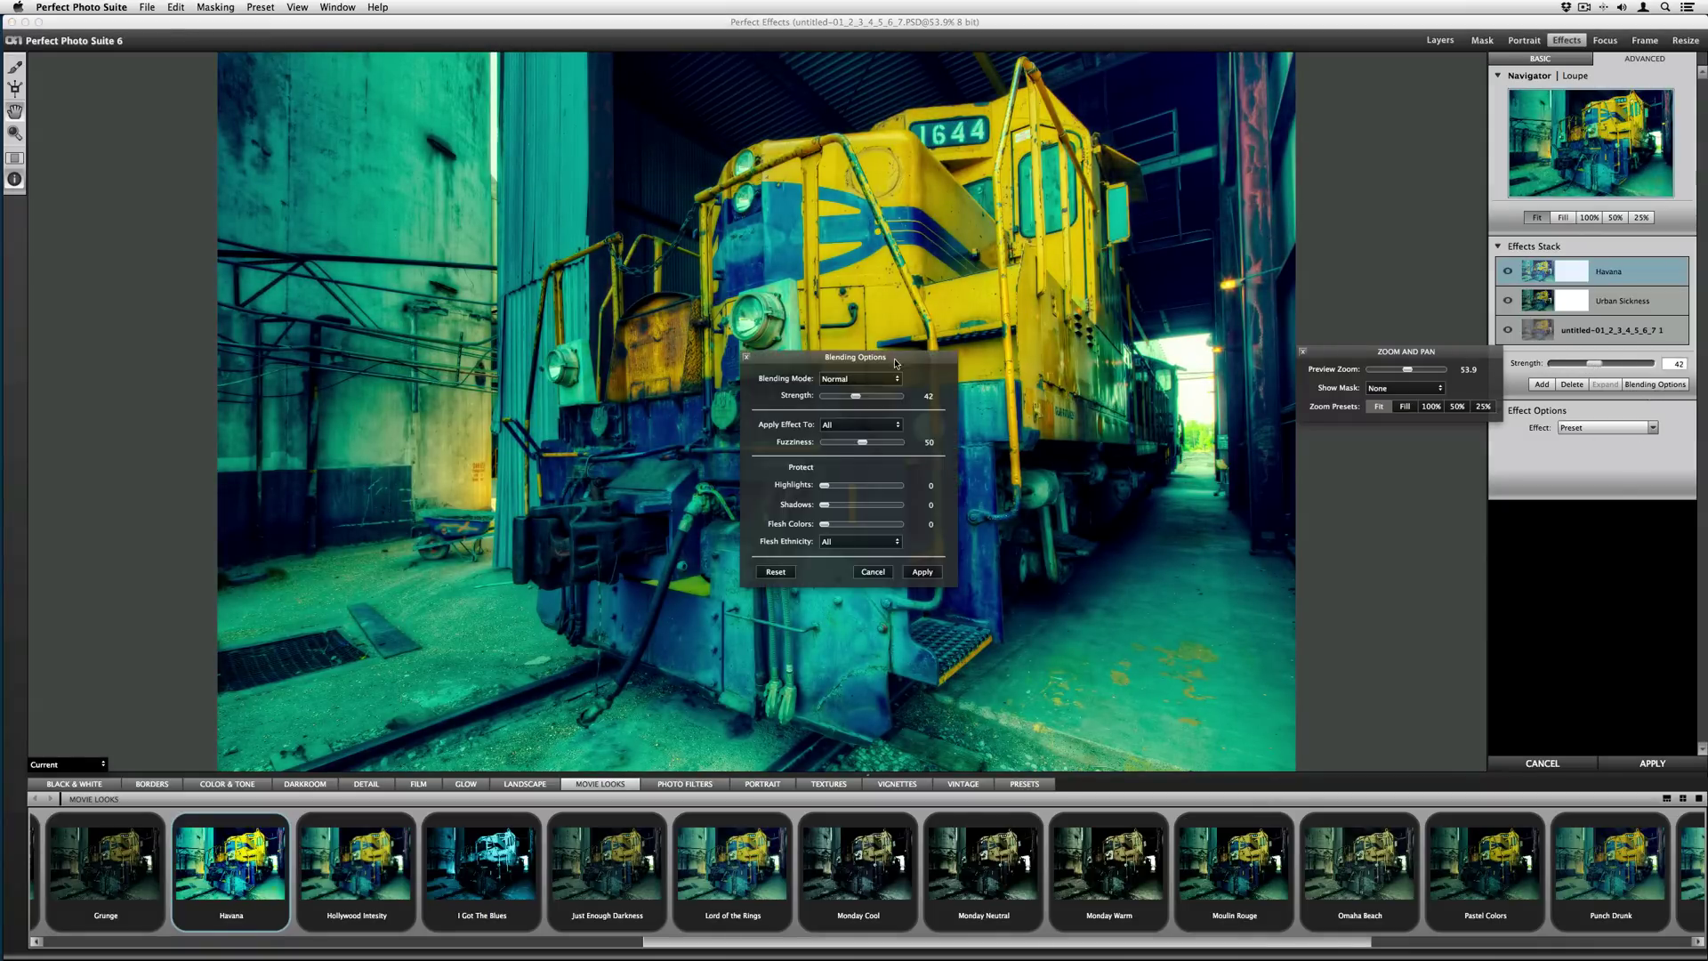
left_click_drag(895, 363, 1337, 484)
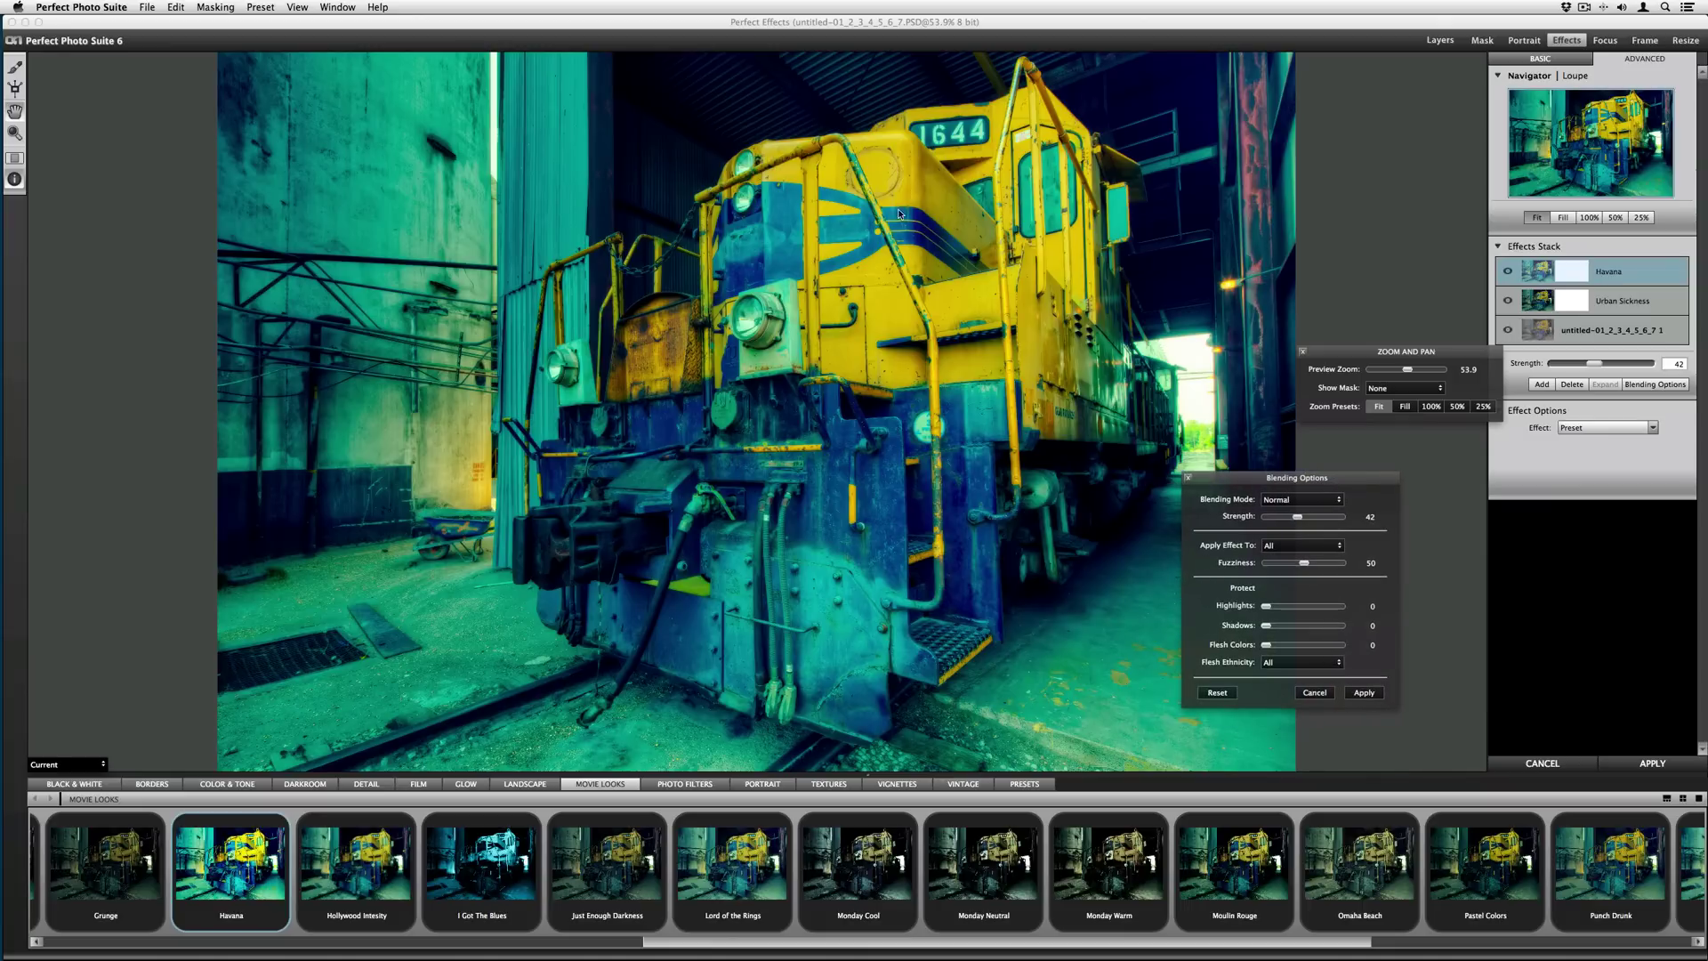
left_click(1301, 500)
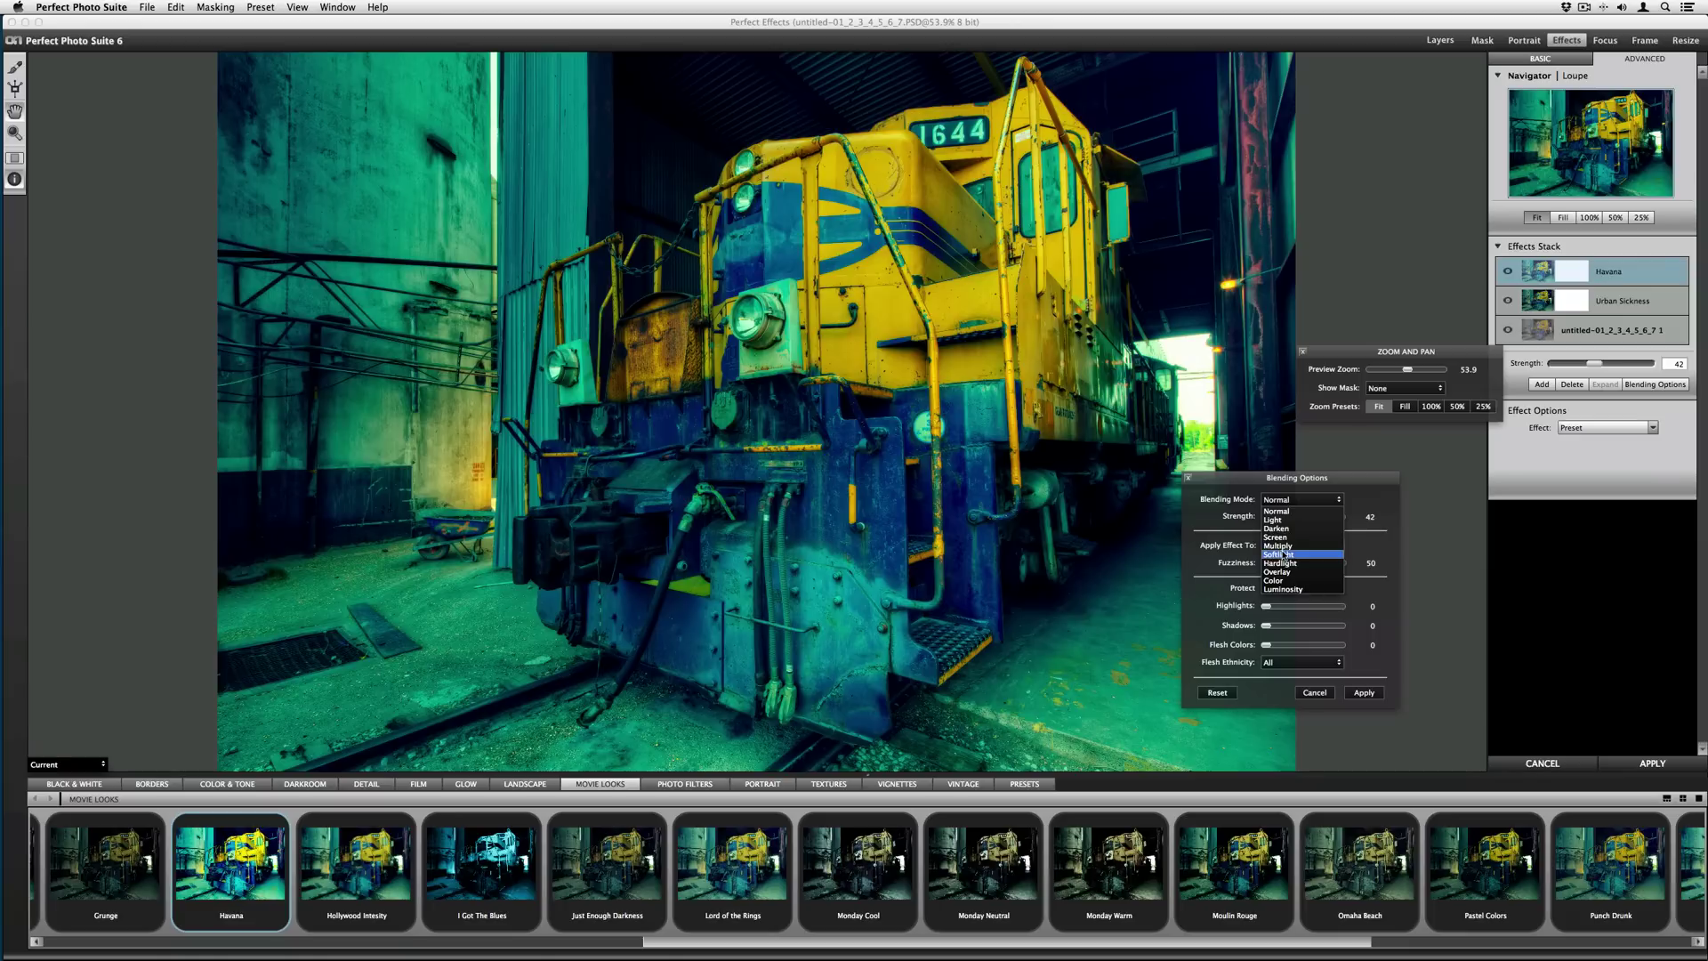
left_click(1285, 563)
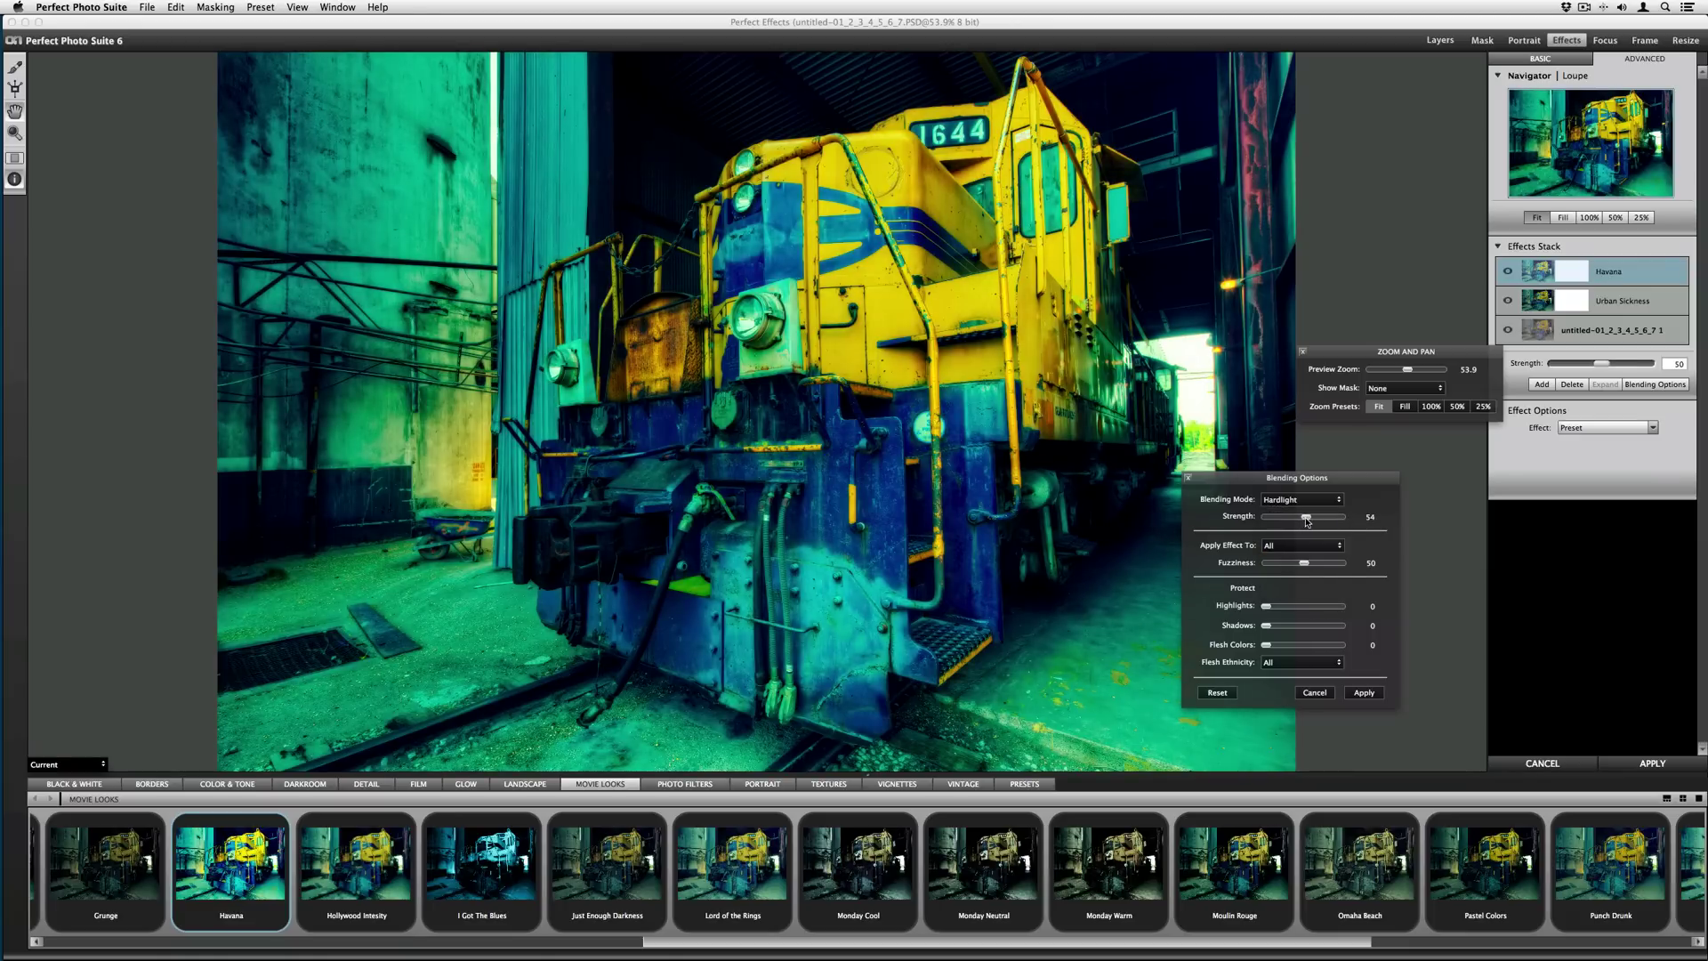
left_click(1362, 693)
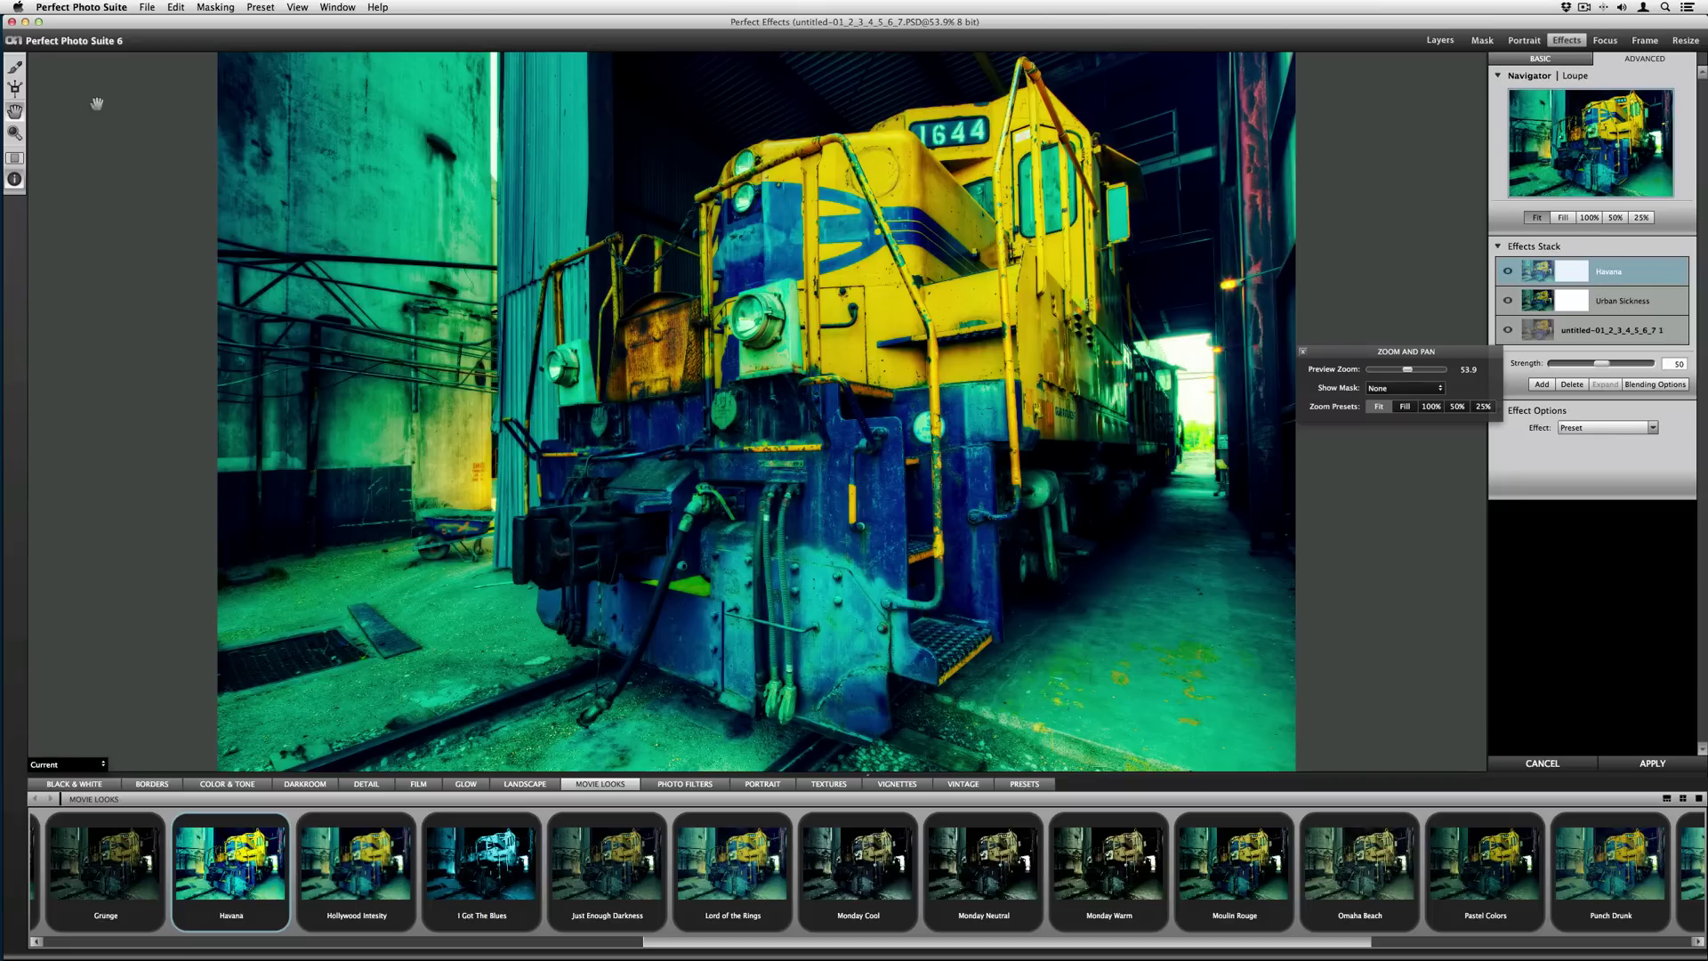
Step: Invert the Havana layer's mask and paint the look into the locomotive's yellow cab and hood with the Masking Brush
left_click(15, 67)
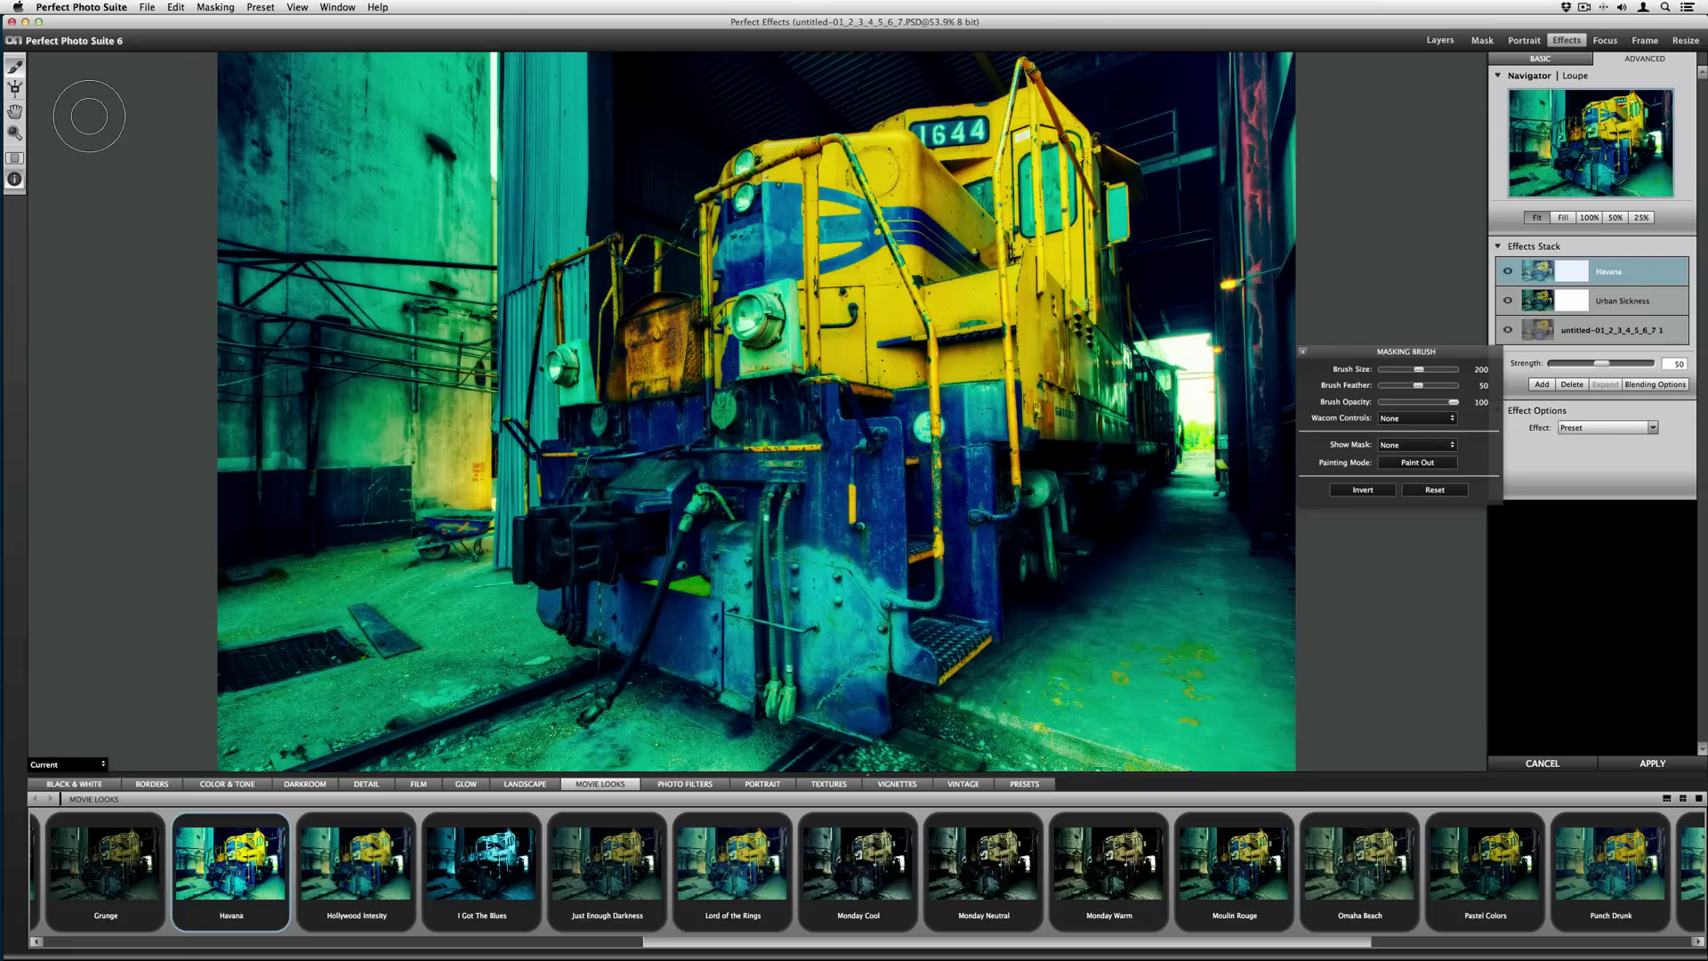
left_click(1359, 490)
key("bracketright")
key("bracketright")
key("bracketright")
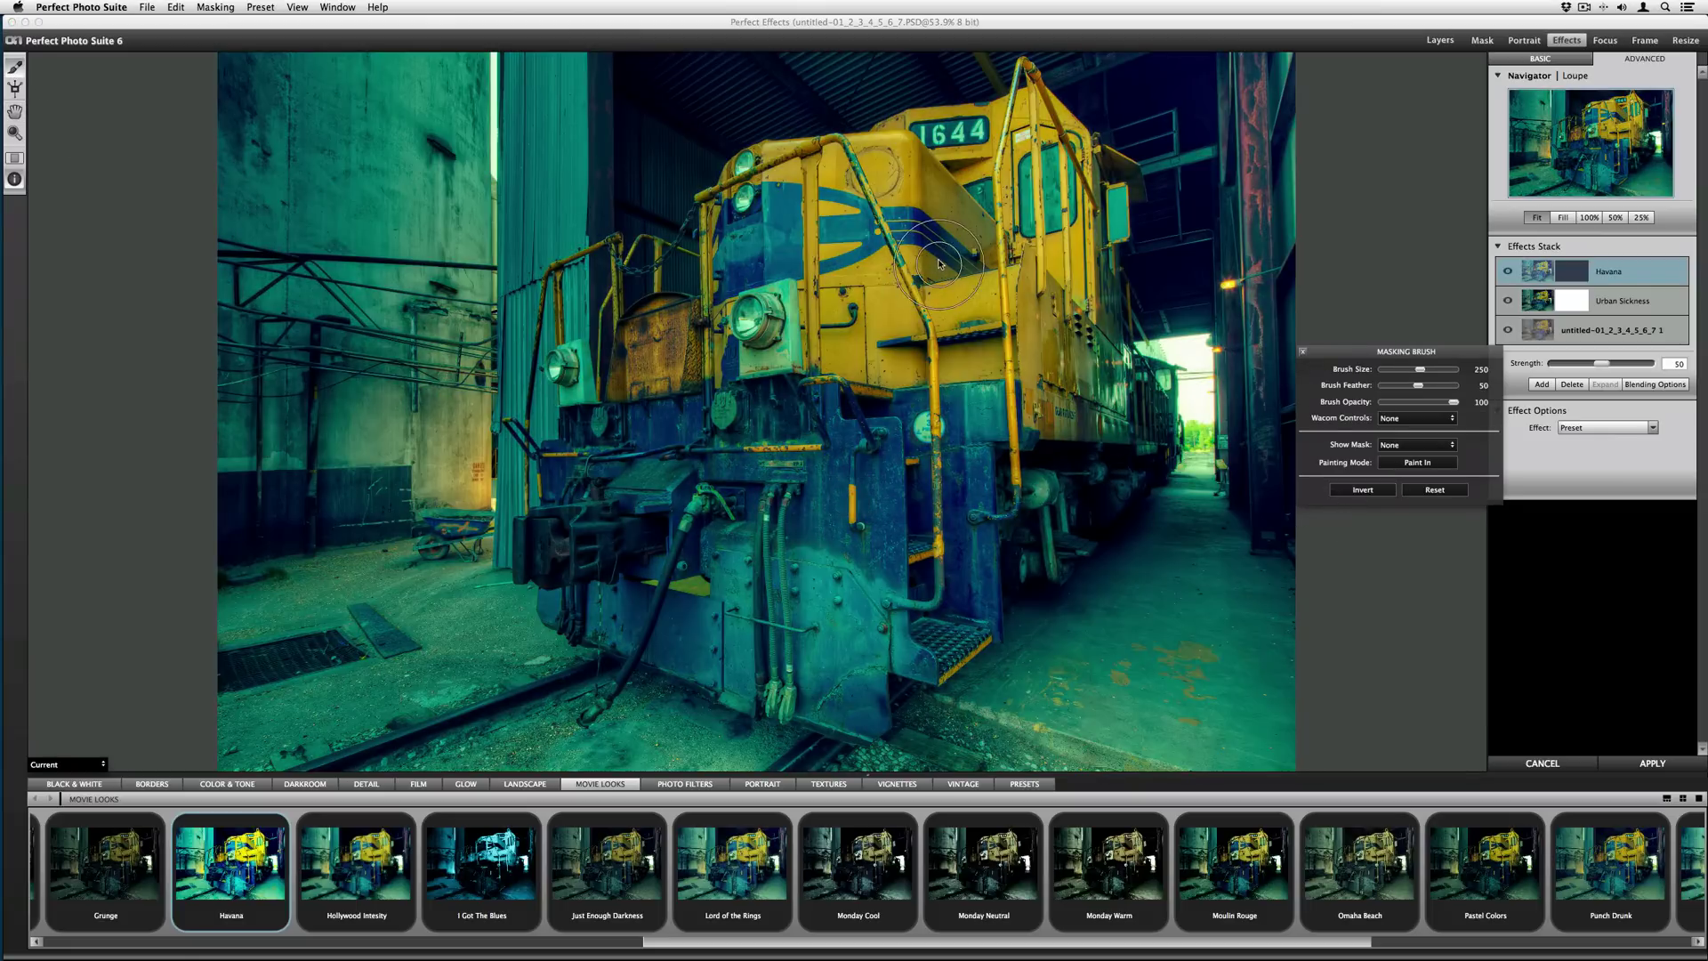
key("bracketleft")
key("bracketleft")
mouse_move(1037, 373)
left_mouse_down()
mouse_move(1087, 387)
mouse_move(1020, 260)
mouse_move(1037, 275)
mouse_move(1065, 191)
mouse_move(1014, 174)
left_mouse_up()
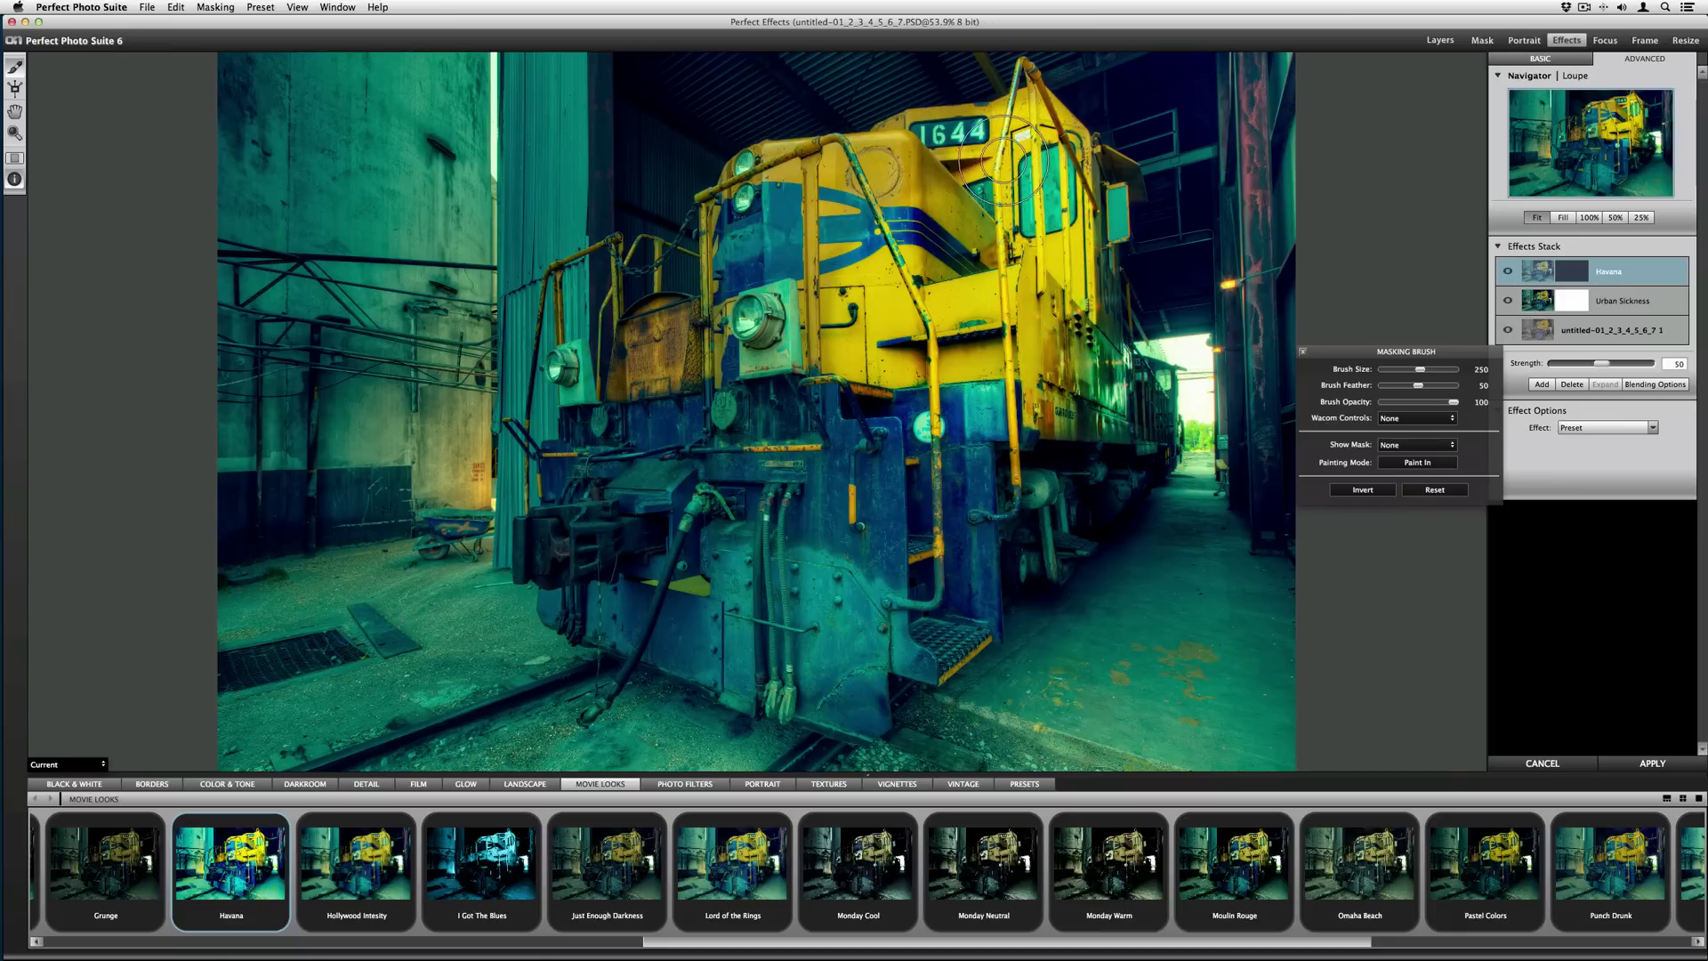
mouse_move(912, 234)
left_mouse_down()
mouse_move(763, 254)
mouse_move(794, 191)
mouse_move(756, 204)
mouse_move(769, 255)
mouse_move(662, 398)
mouse_move(644, 387)
mouse_move(671, 420)
mouse_move(630, 488)
mouse_move(588, 495)
mouse_move(595, 554)
mouse_move(682, 629)
mouse_move(817, 606)
mouse_move(840, 663)
mouse_move(871, 644)
mouse_move(853, 508)
mouse_move(749, 445)
mouse_move(892, 459)
mouse_move(945, 528)
mouse_move(972, 503)
left_mouse_up()
Step: Extend the painted Havana look over the locomotive's lower front and rear side, adjusting the brush size from 350 down to 100
key("bracketright")
key("bracketleft")
key("bracketleft")
key("bracketleft")
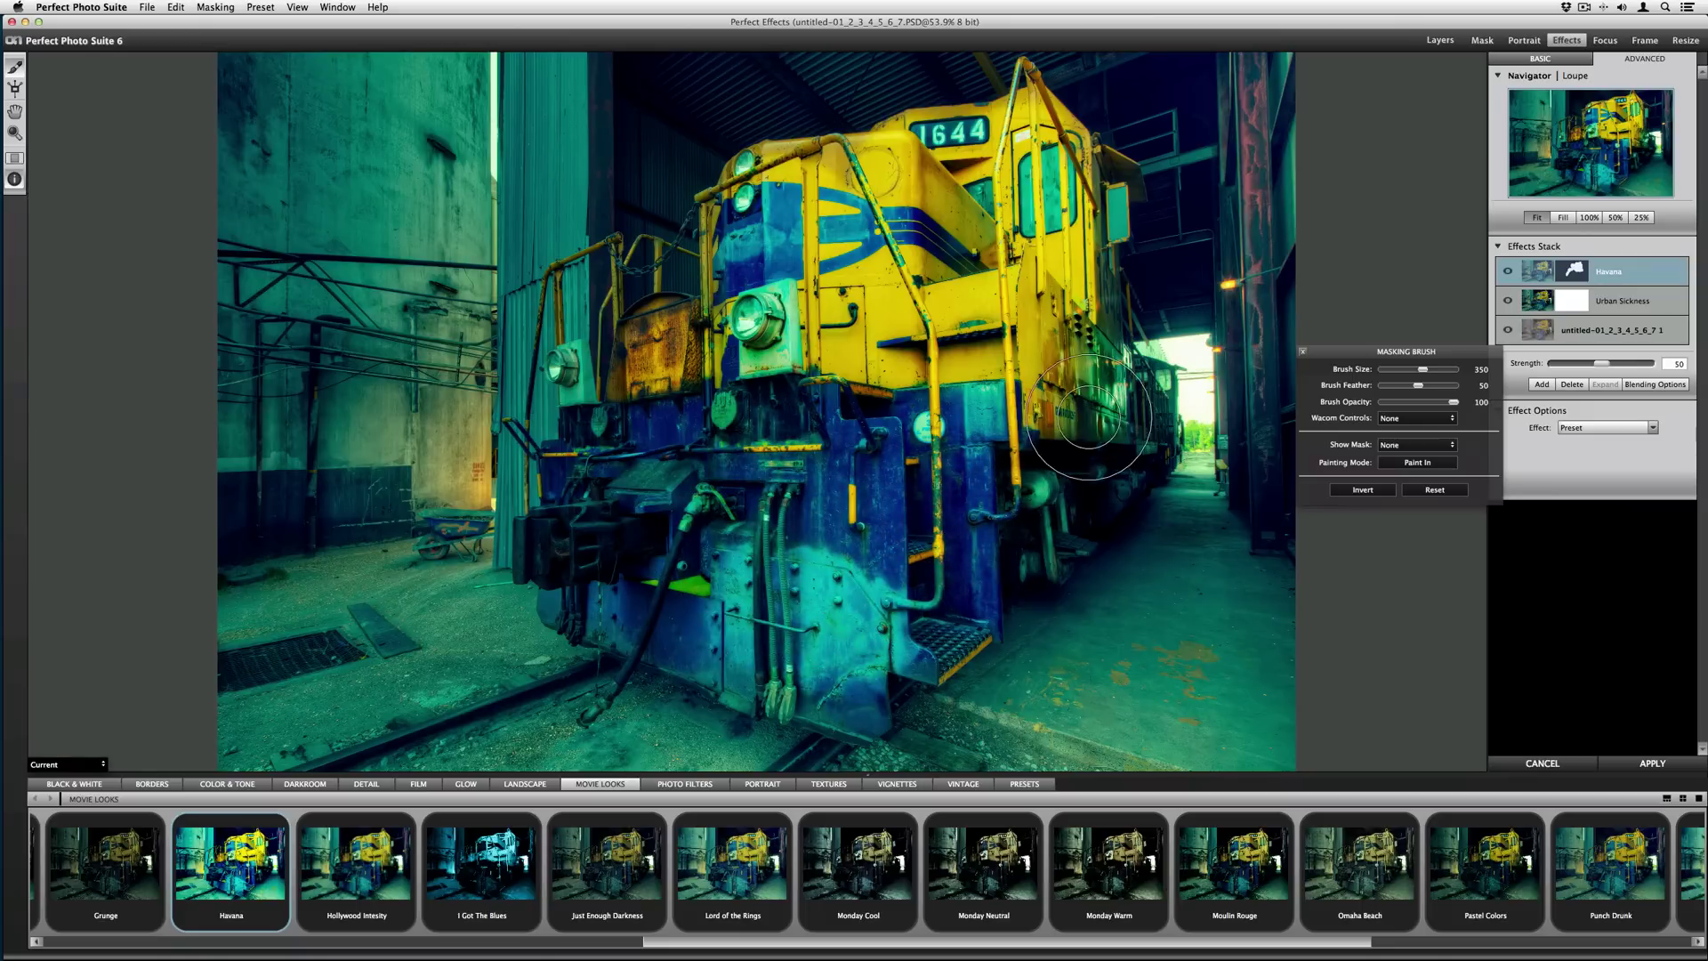
key("bracketleft")
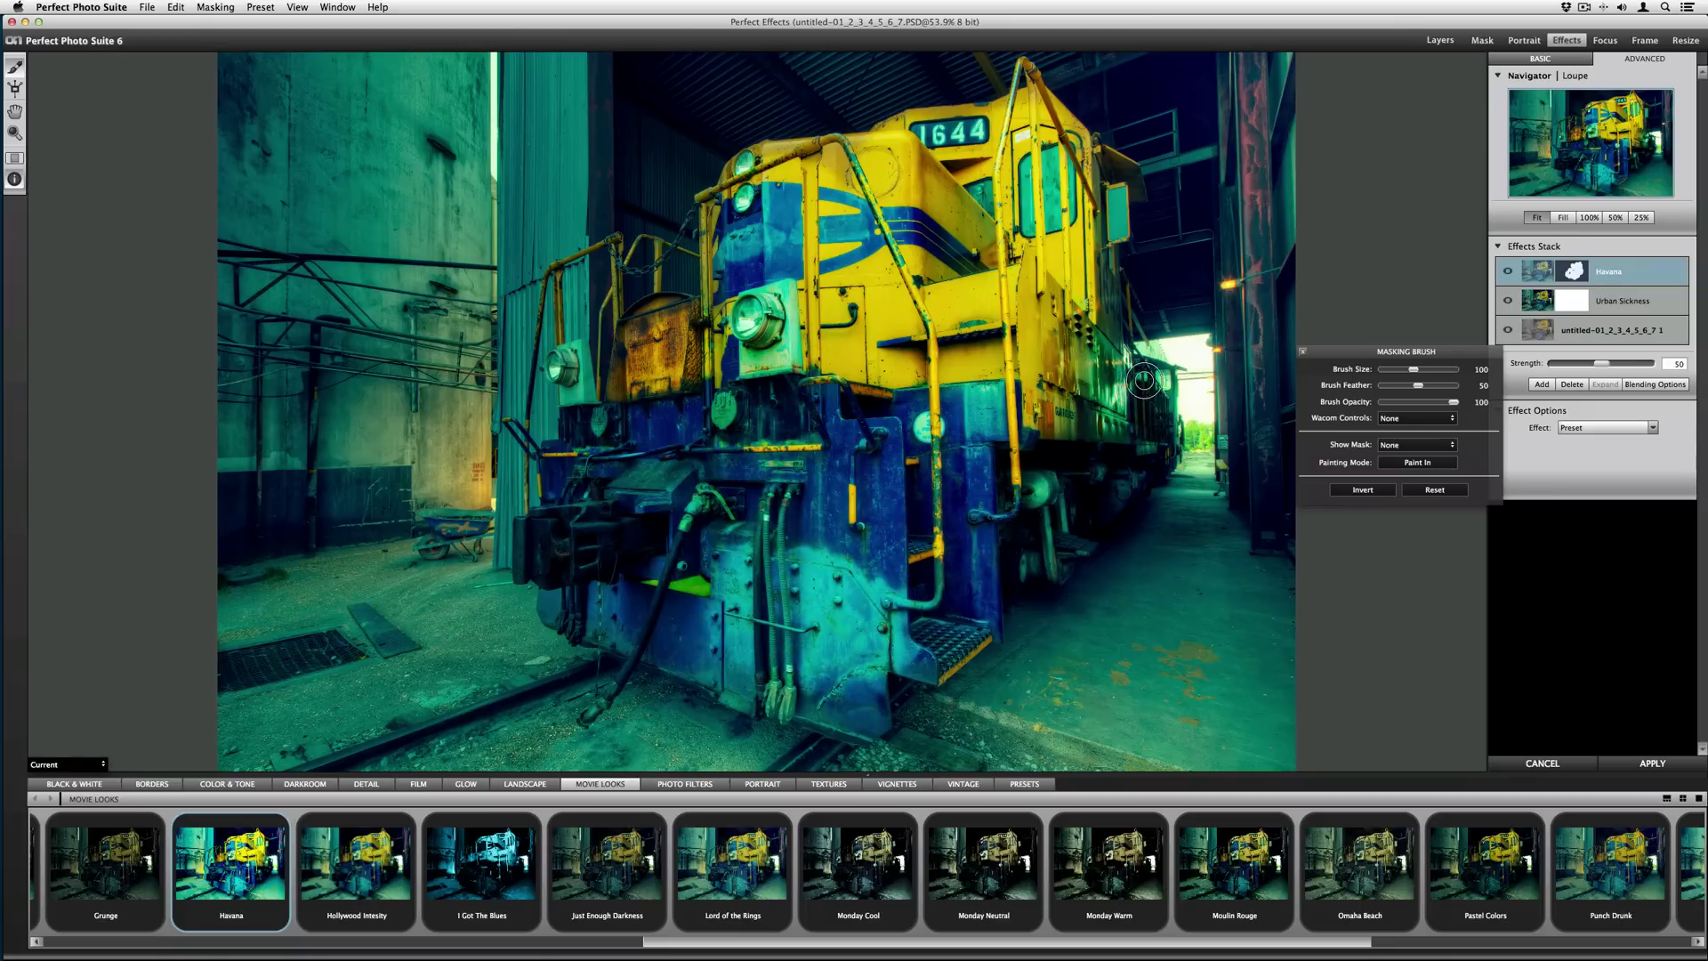
Step: Show the Havana mask as an overlay and paint in the missed areas of the locomotive's front and side headlight, raising the brush size to 125
key("o")
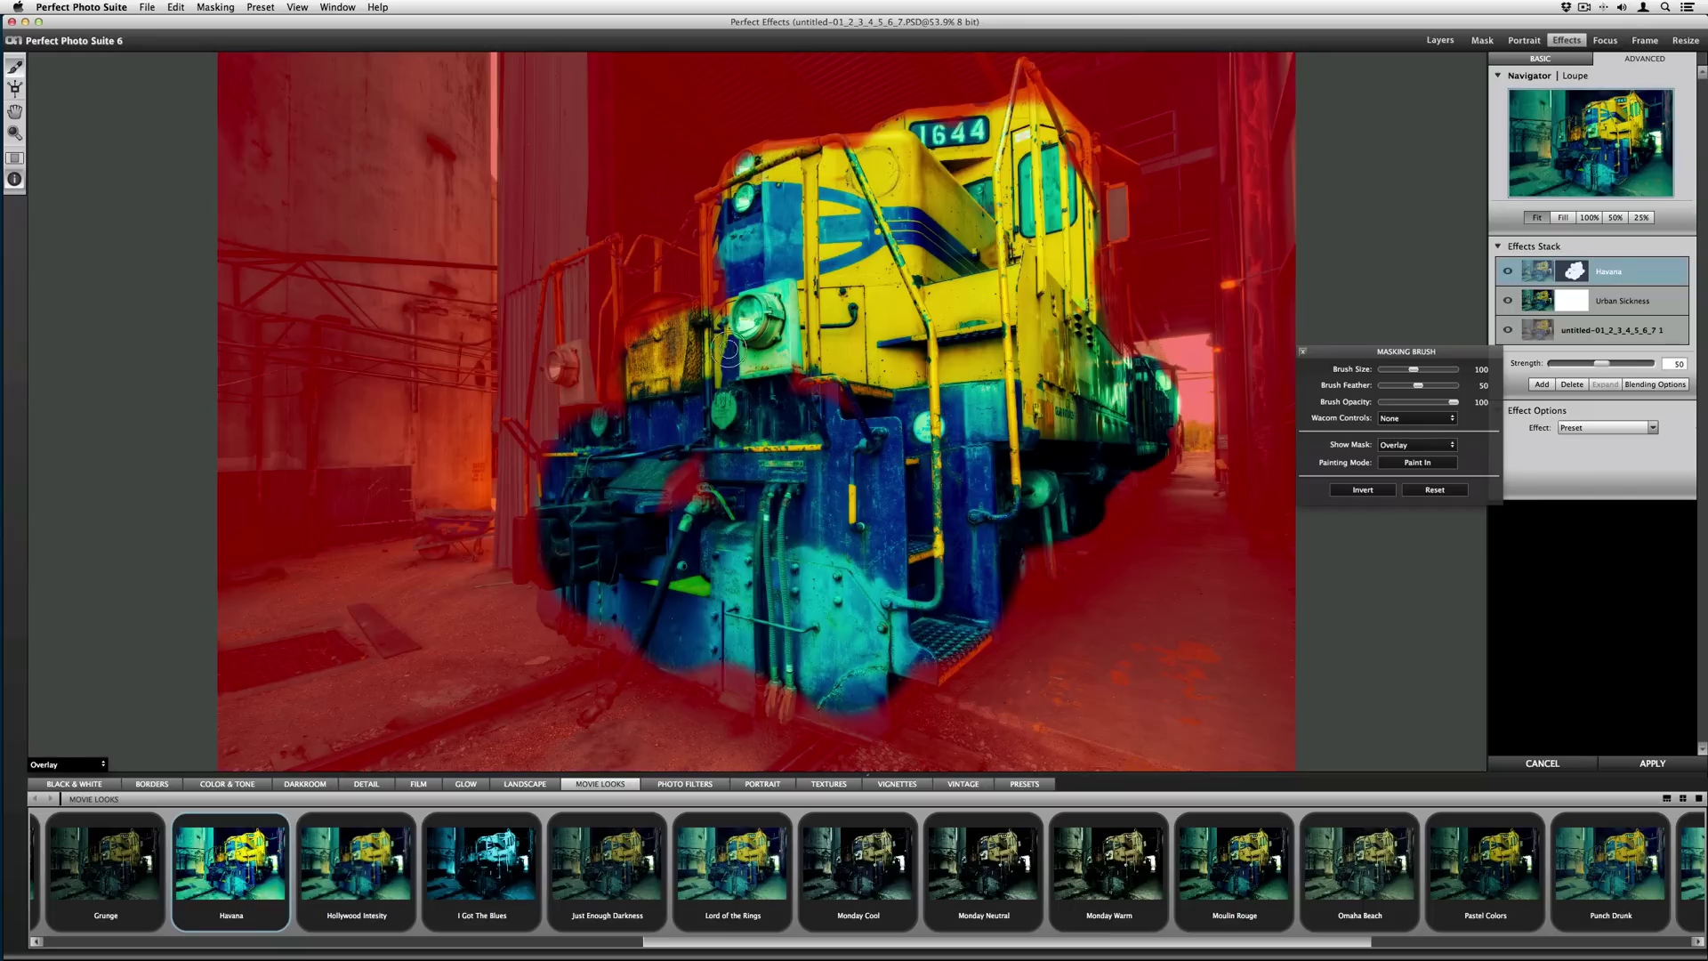
mouse_move(614, 391)
left_mouse_down()
mouse_move(624, 430)
mouse_move(693, 465)
mouse_move(739, 635)
mouse_move(830, 697)
mouse_move(701, 678)
mouse_move(863, 708)
left_mouse_up()
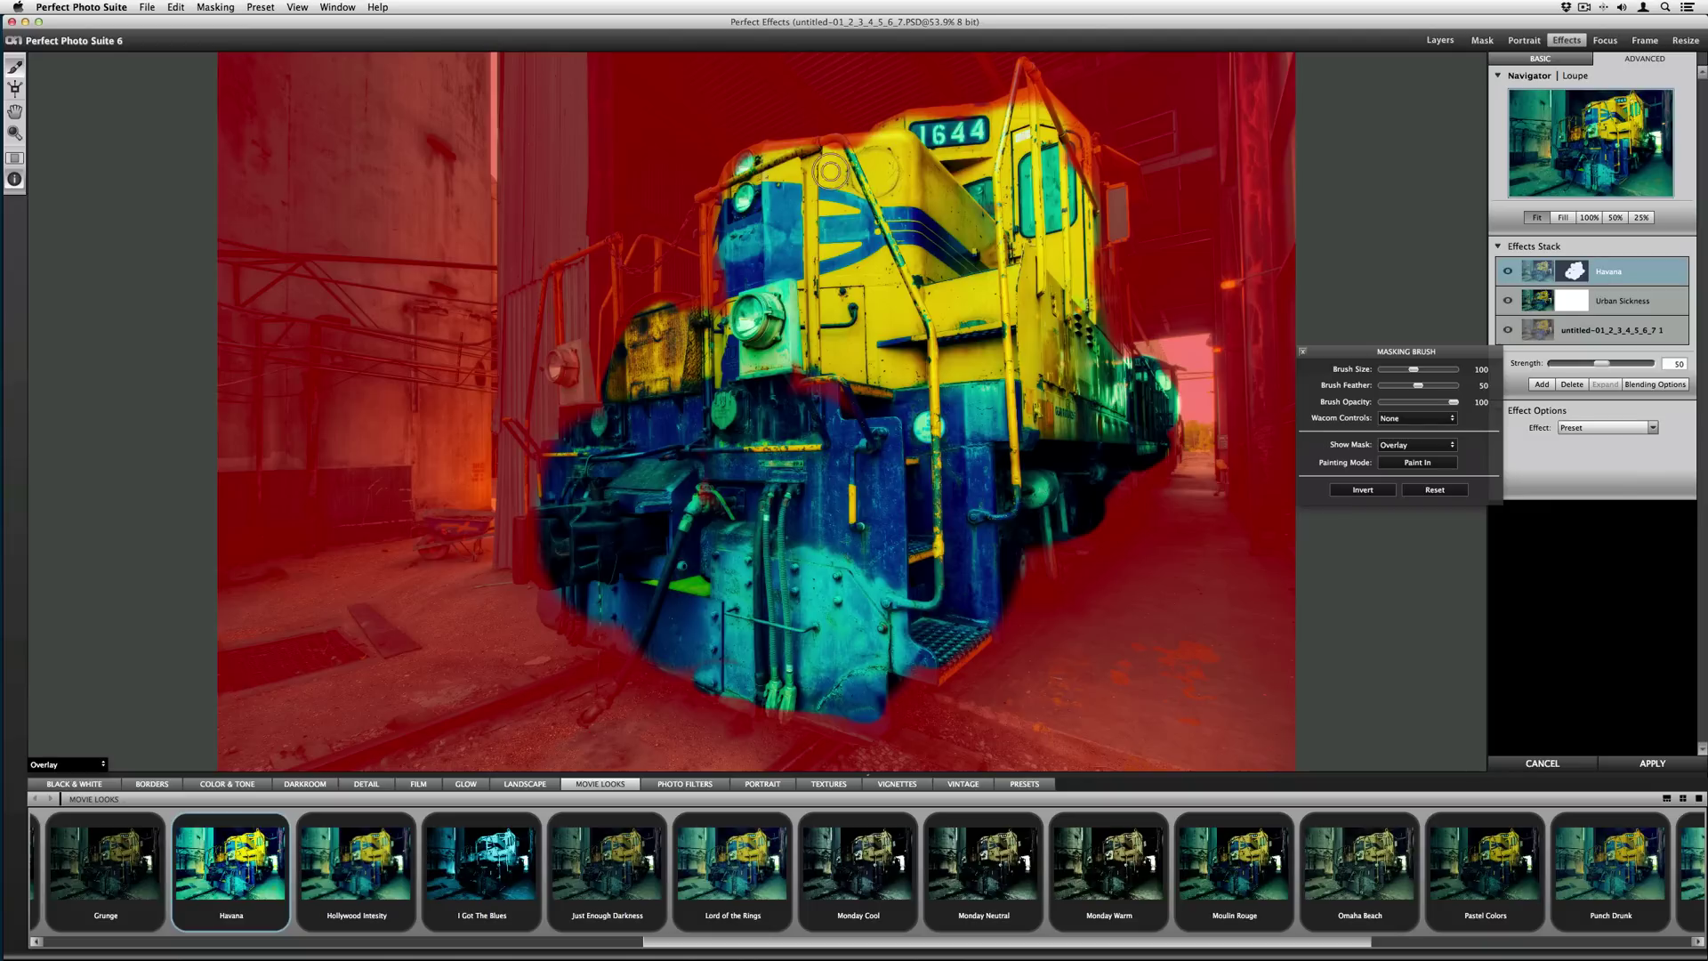
key("]")
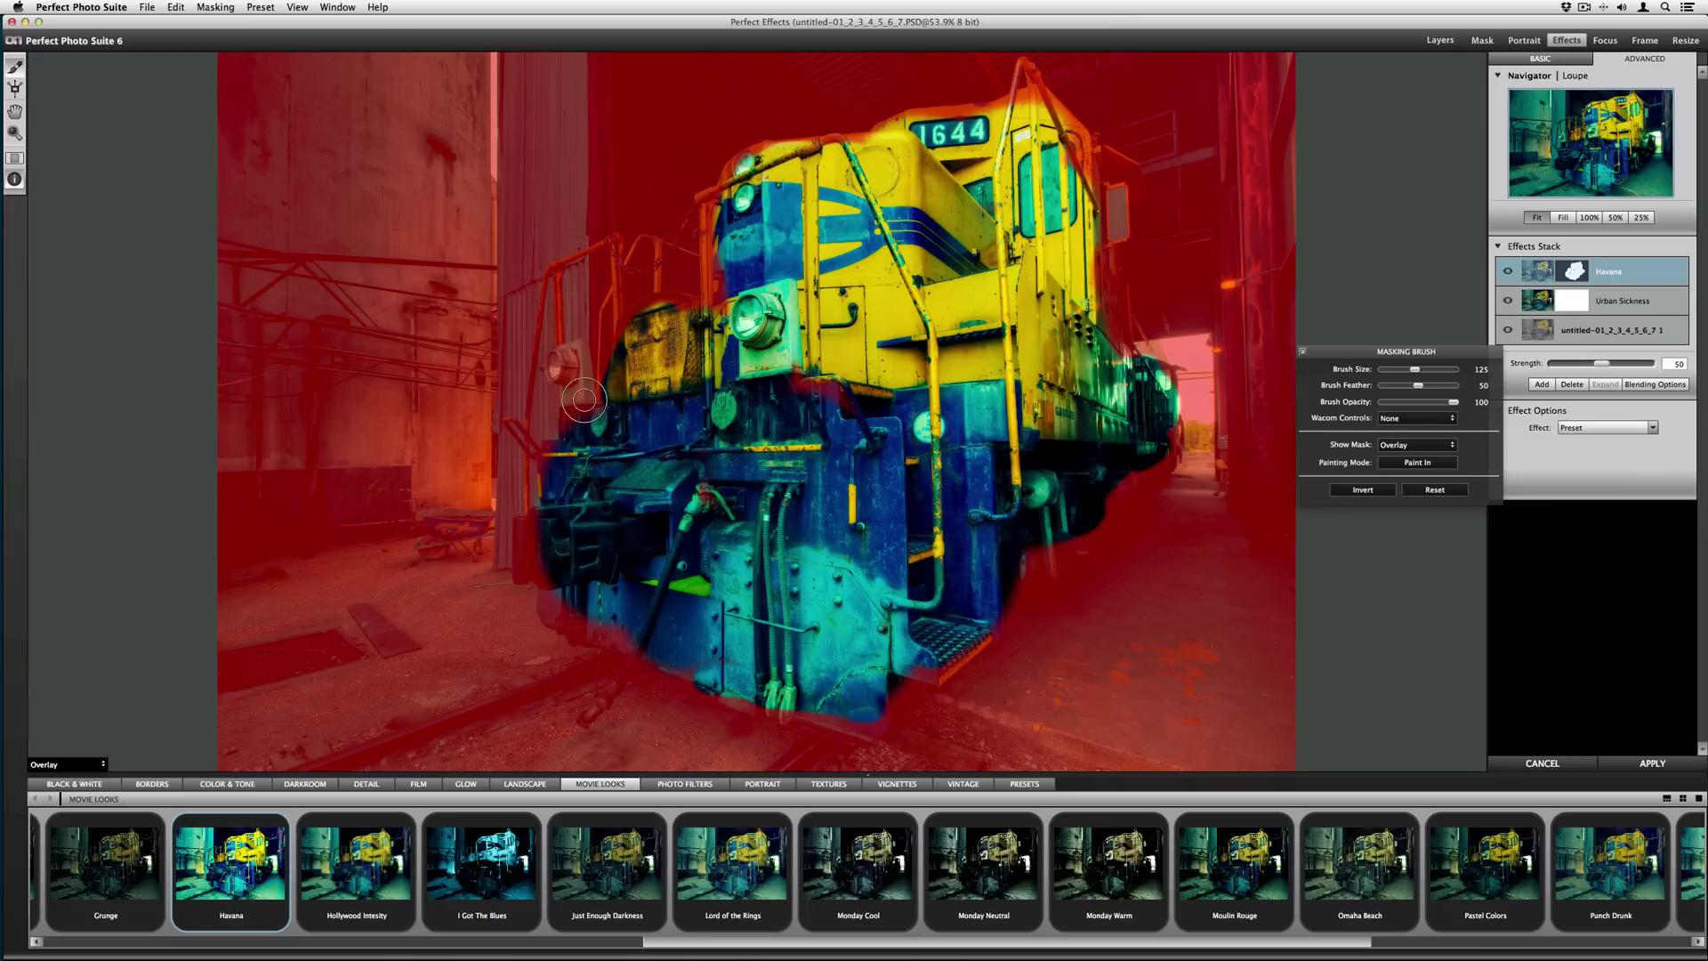
mouse_move(585, 405)
left_mouse_down()
mouse_move(570, 366)
mouse_move(587, 404)
left_mouse_up()
mouse_move(563, 564)
left_mouse_down()
mouse_move(663, 630)
mouse_move(578, 555)
mouse_move(562, 515)
mouse_move(644, 435)
mouse_move(641, 388)
mouse_move(687, 277)
mouse_move(661, 252)
mouse_move(626, 262)
mouse_move(625, 343)
mouse_move(631, 312)
mouse_move(689, 309)
mouse_move(614, 314)
left_mouse_up()
Step: Reduce the brush size to 25, paint the Havana look into the locomotive's front handrails, and hide the mask overlay
key("[")
key("[")
key("[")
key("[")
key("[")
key("[")
key("[")
key("[")
key("[")
key("[")
key("[")
key("[")
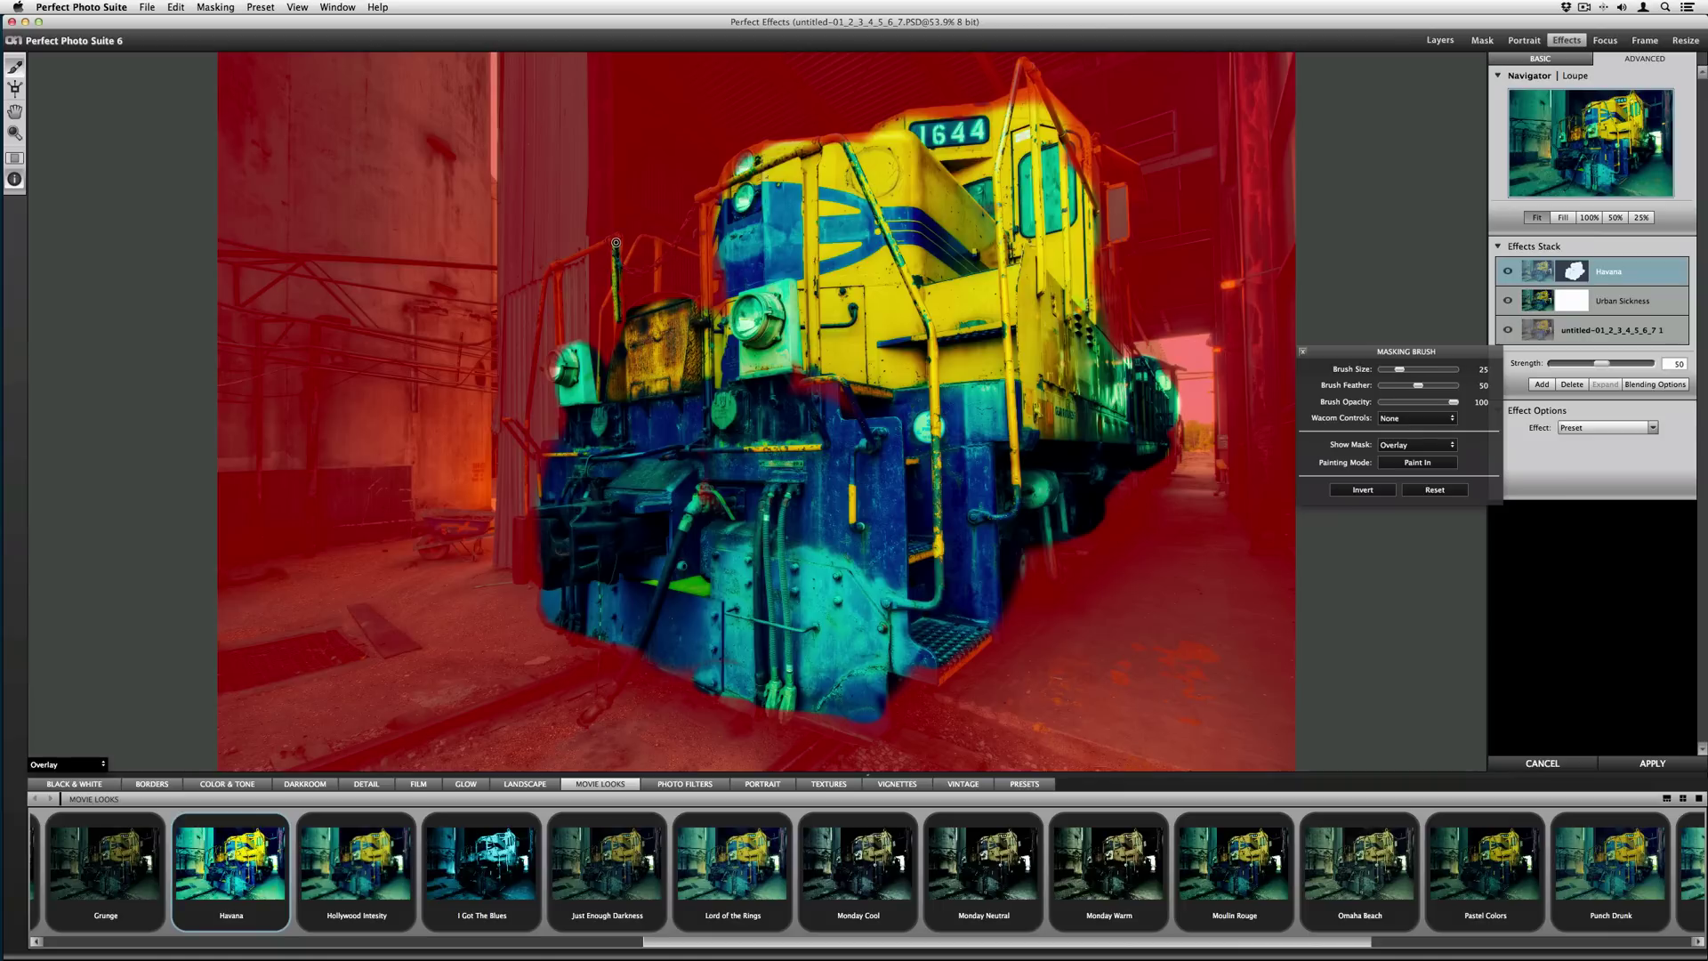
key("o")
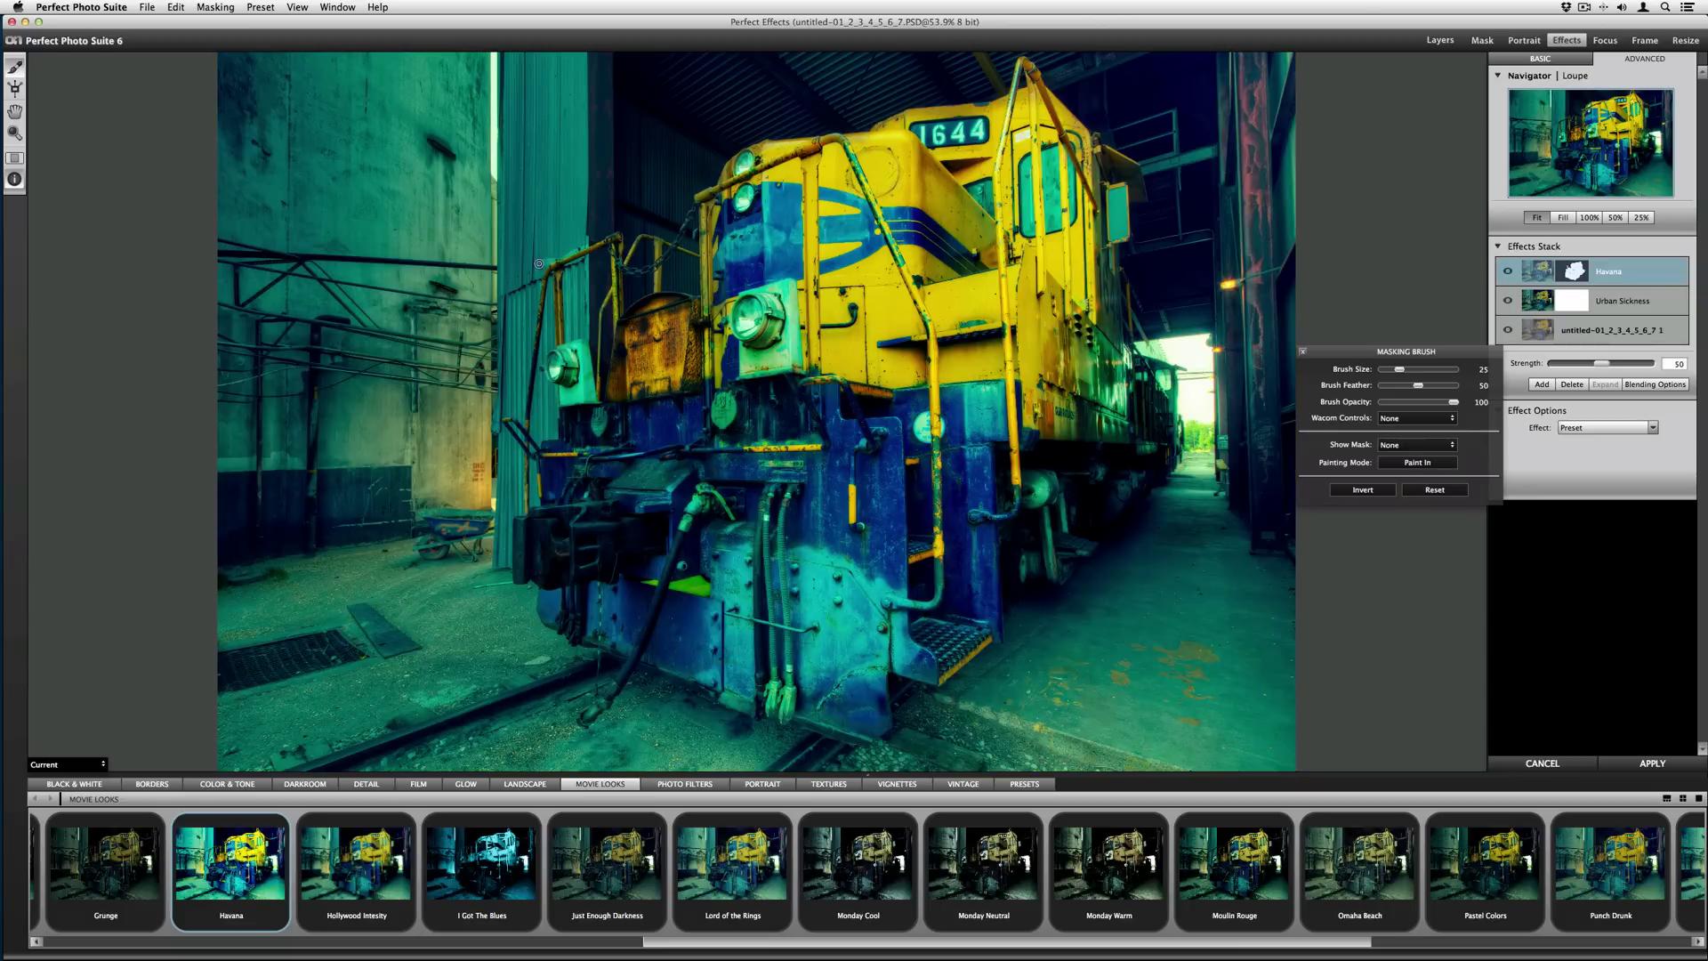
left_click_drag(539, 263, 533, 241)
Step: Enlarge the Masking Brush to size 300, switching the painting mode to Paint Out and back to Paint In
key("x")
key("bracketright")
key("bracketright")
key("bracketright")
key("bracketright")
key("bracketright")
key("bracketright")
key("bracketright")
key("bracketright")
key("bracketright")
key("bracketright")
key("x")
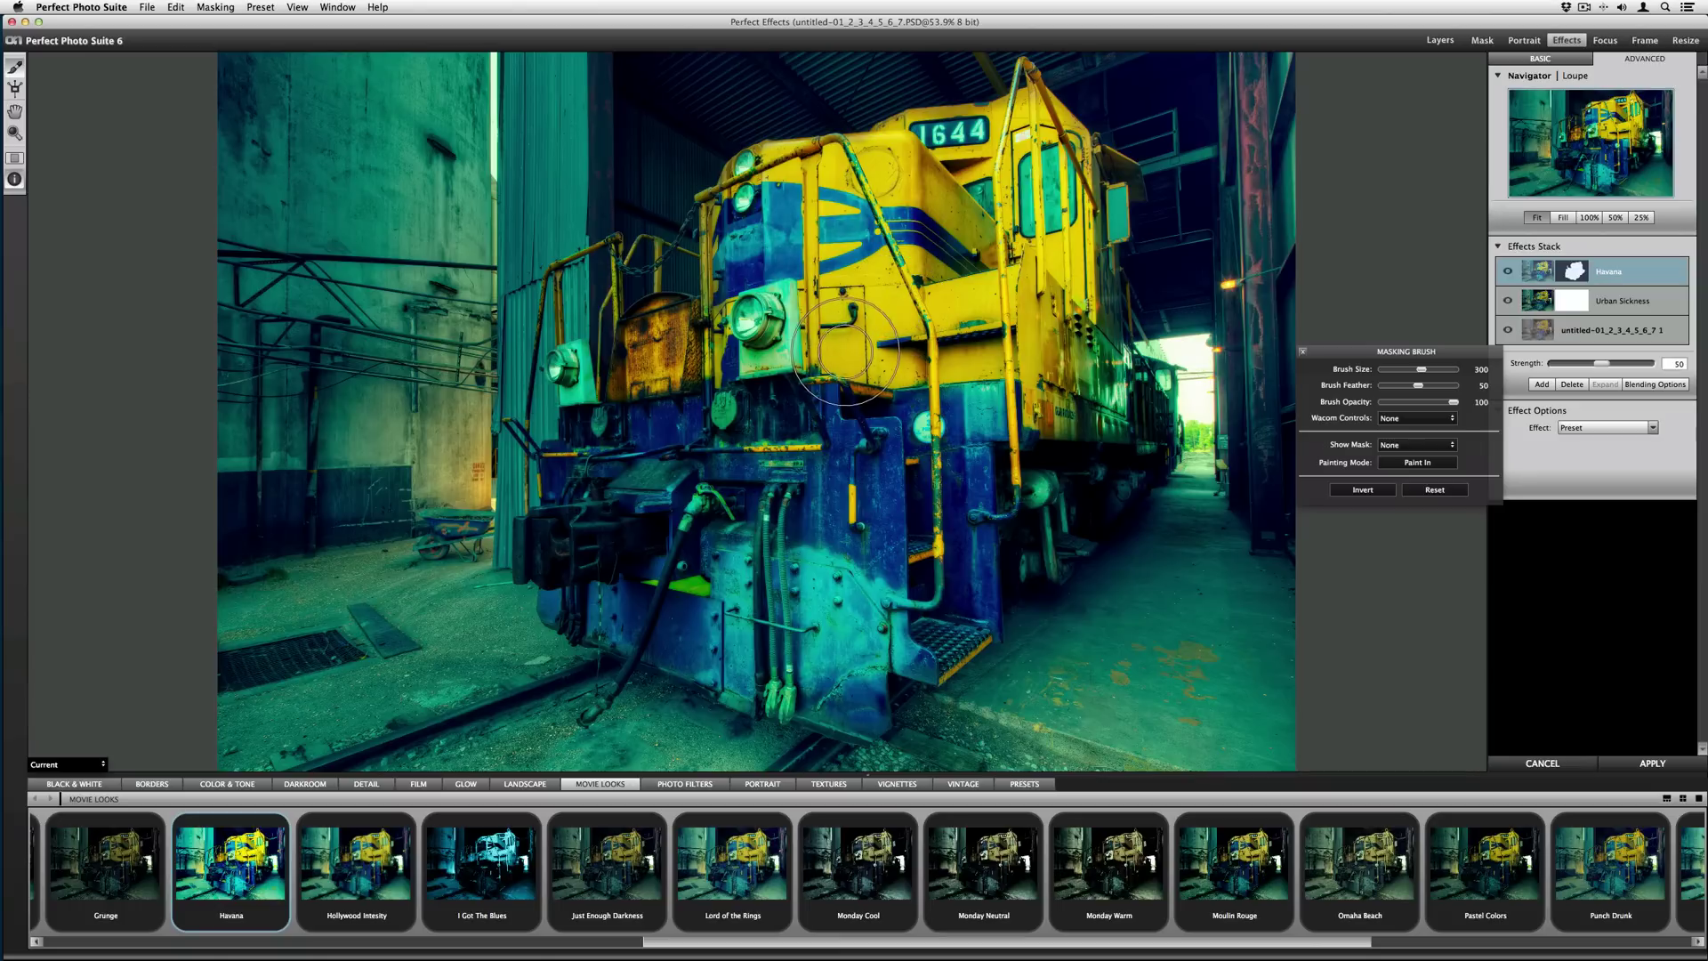
Step: Add an effect layer with the Tonal Contrast look from the color and tone effects
left_click(1540, 385)
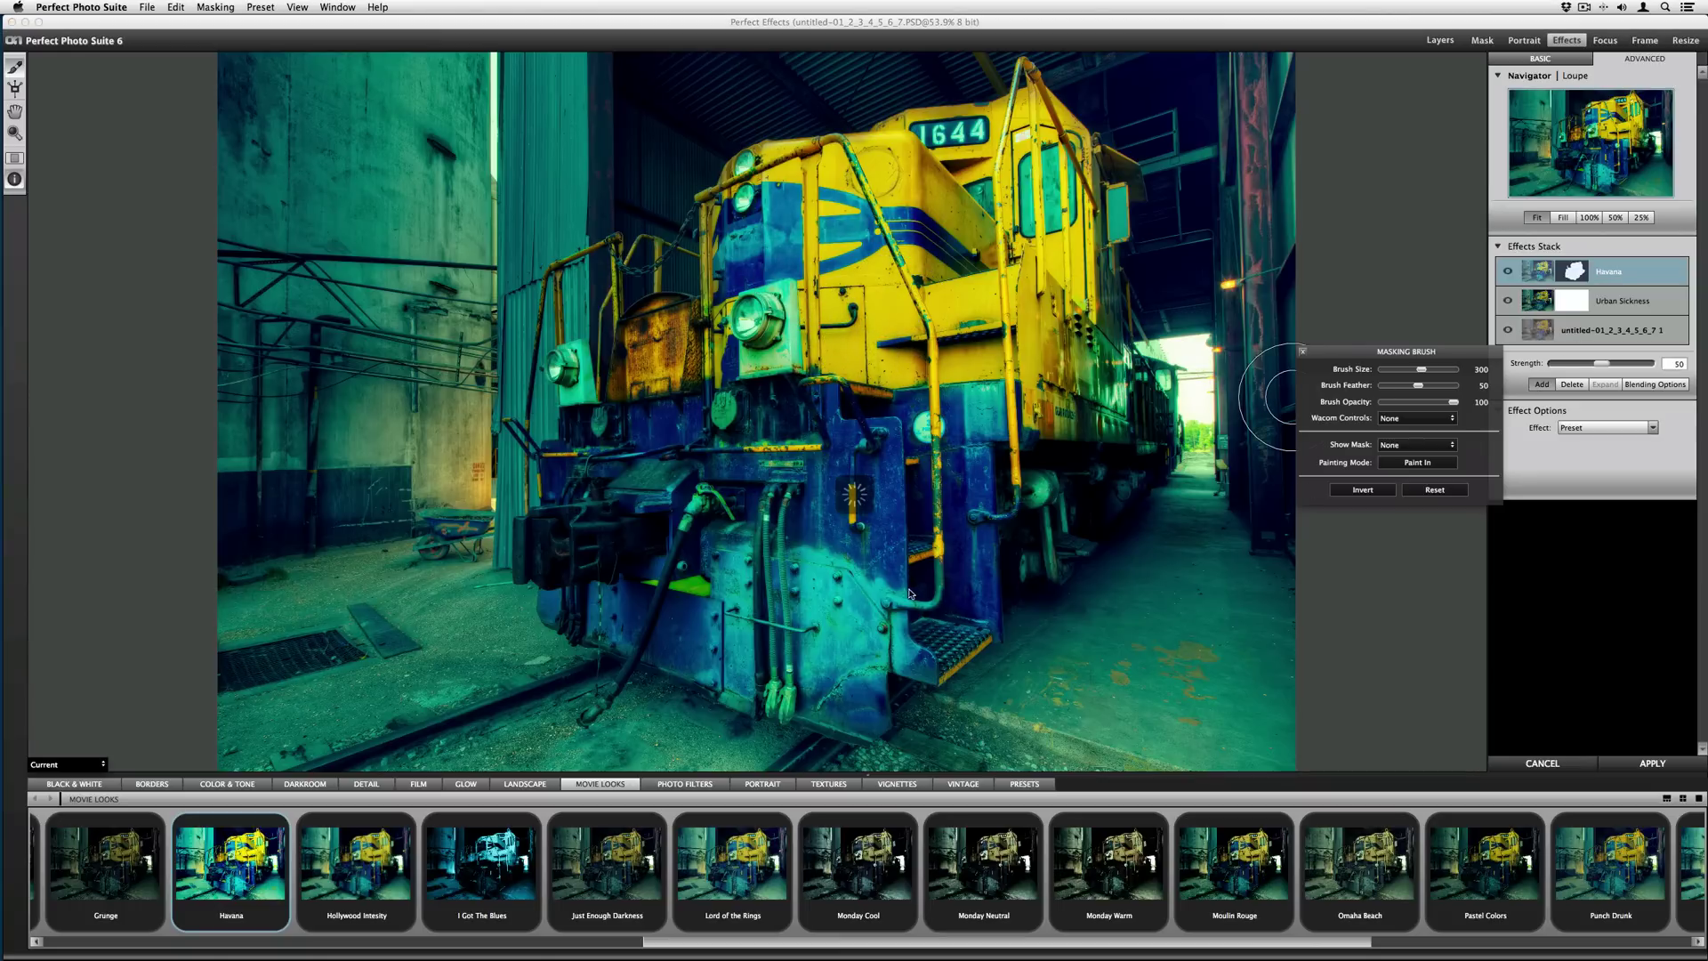
key("h")
key("super+j")
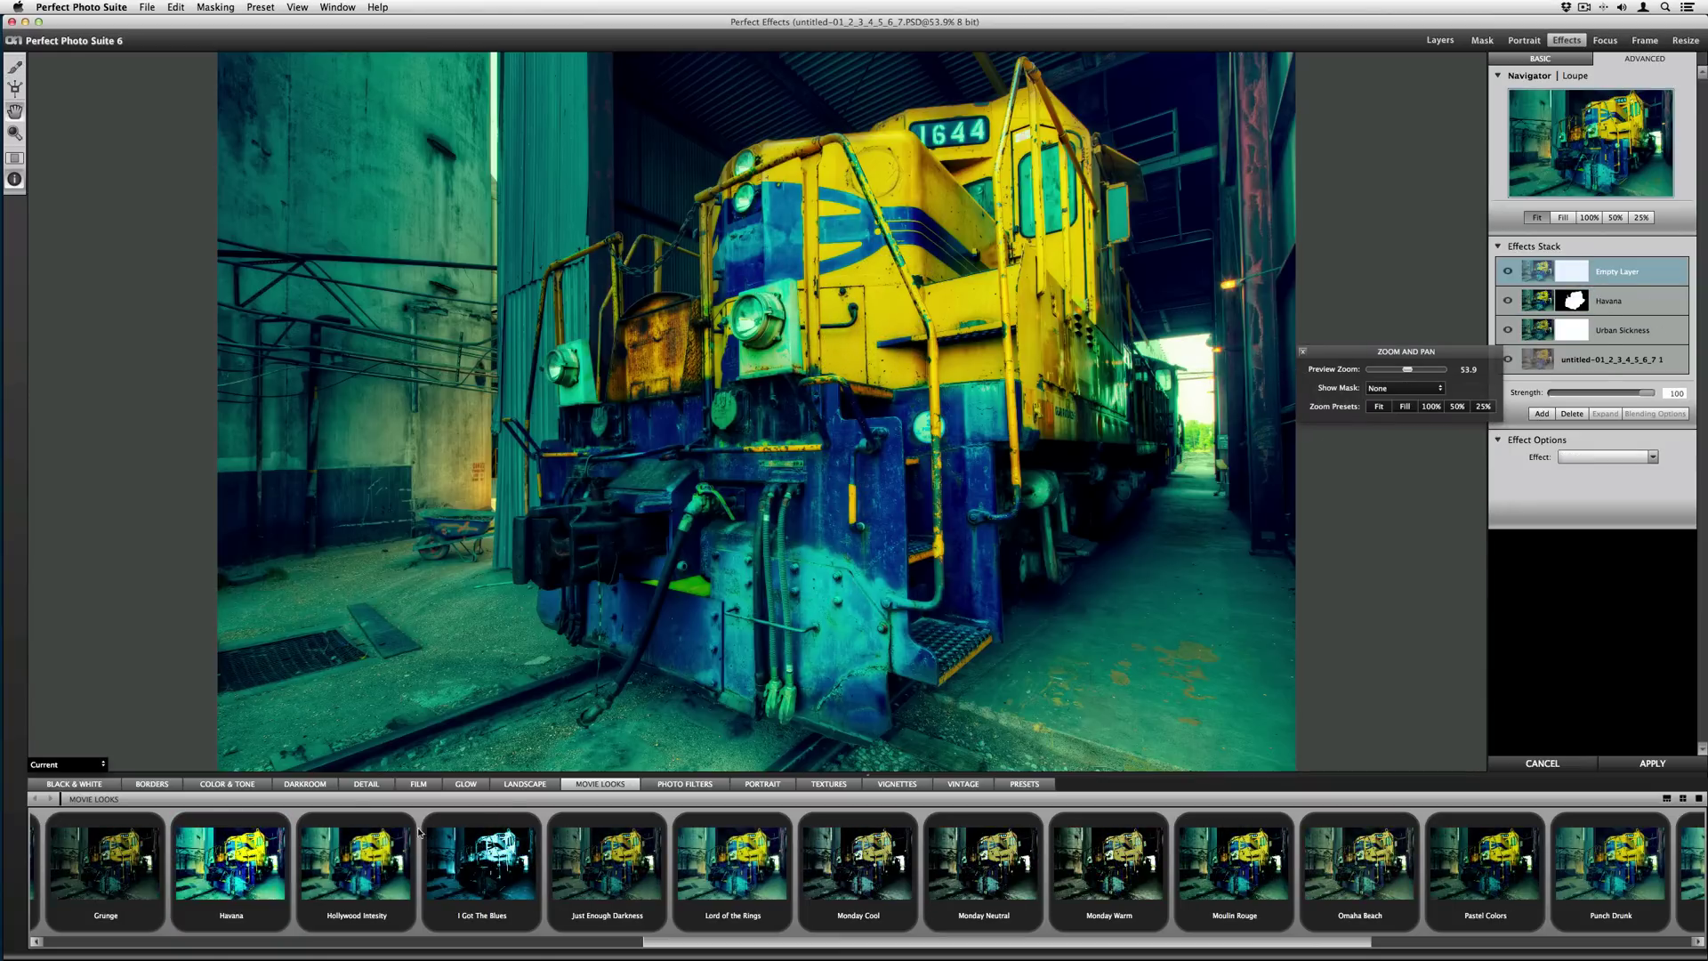
left_click(242, 785)
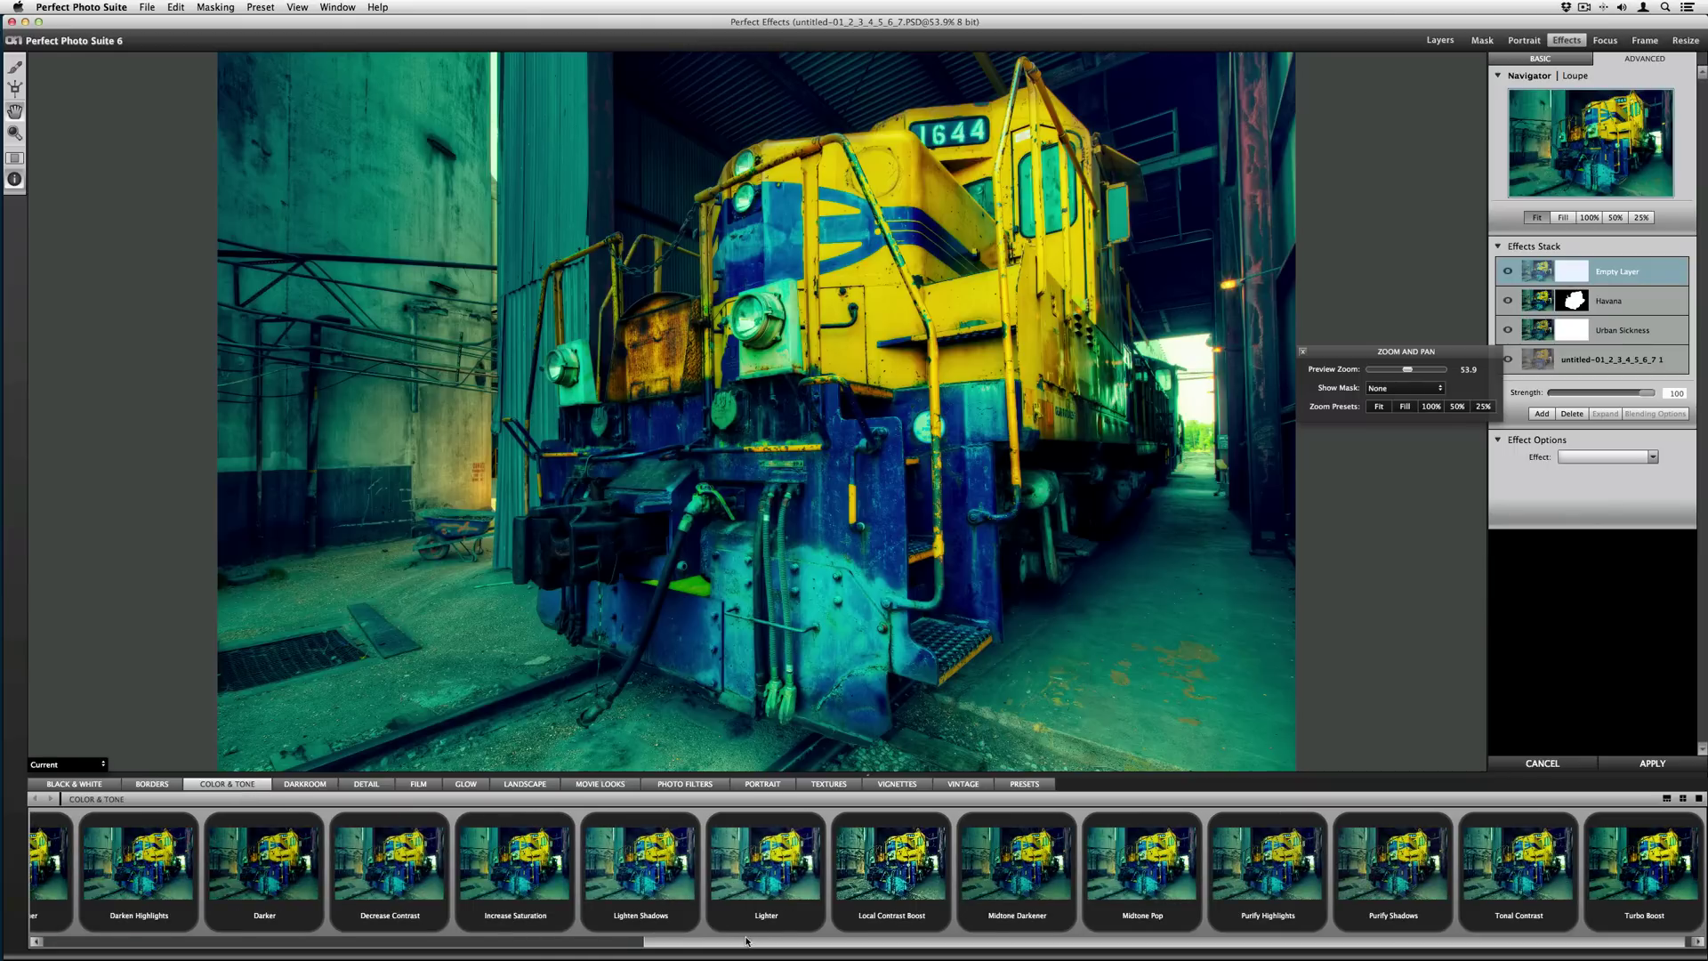
left_click(1486, 876)
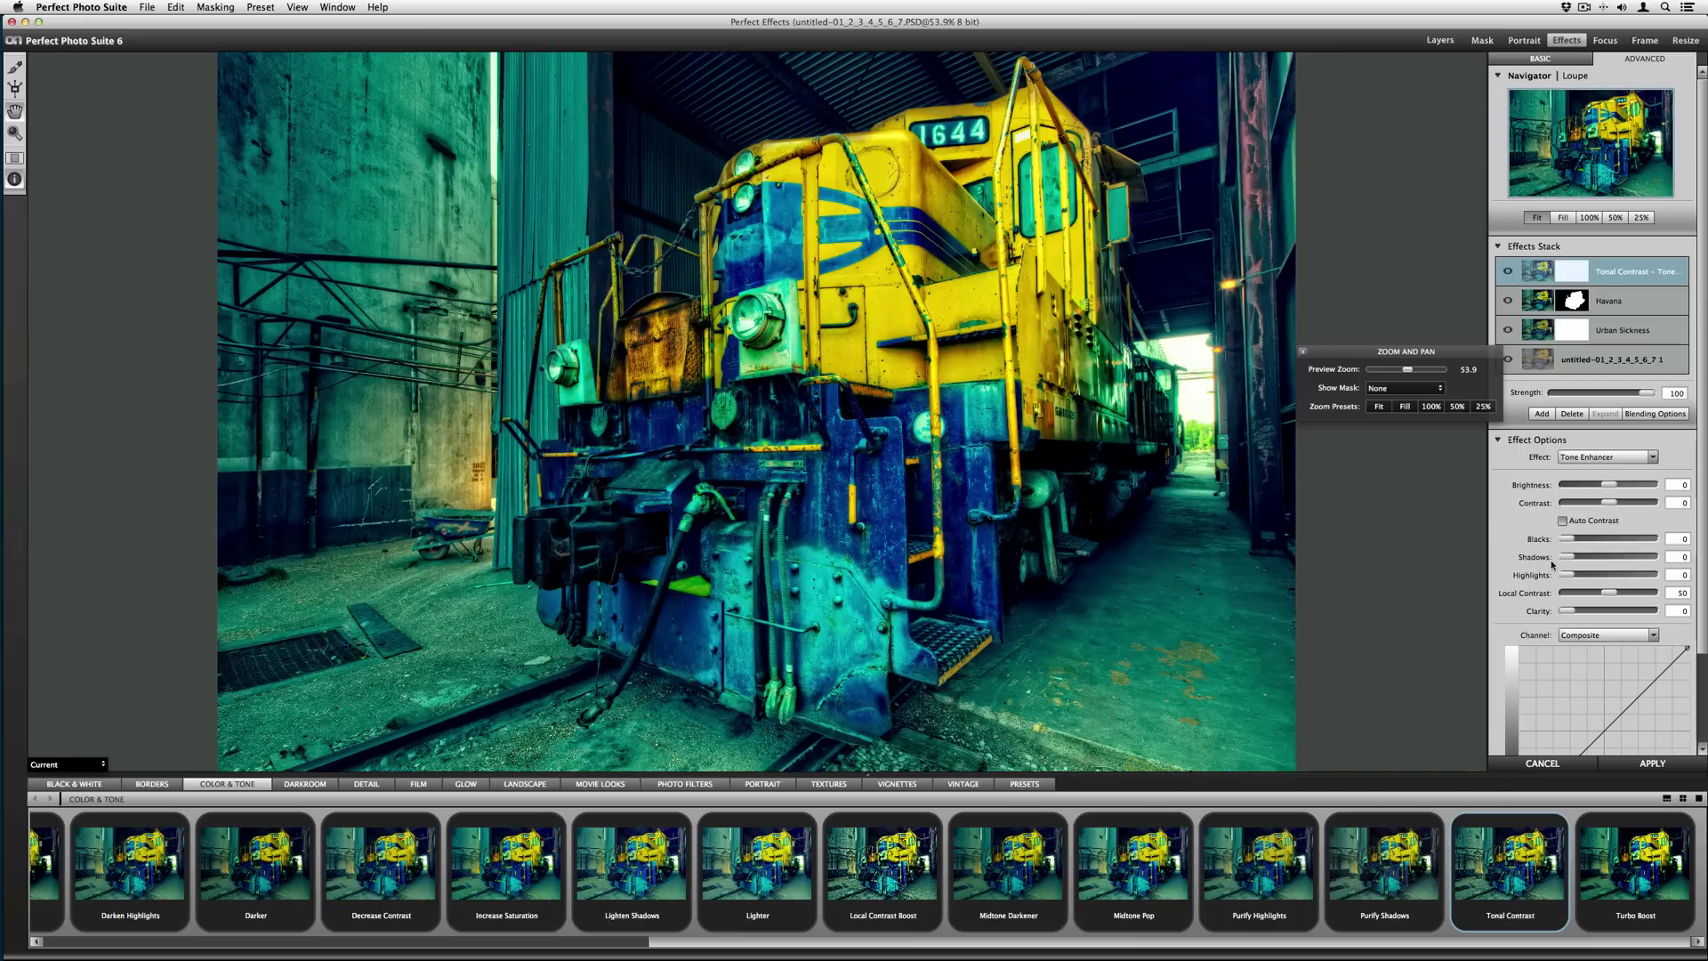
Step: Set the Tonal Contrast layer's Shadows to 25 and its strength to 37, and compare the result with the original image
left_click_drag(1568, 558, 1588, 559)
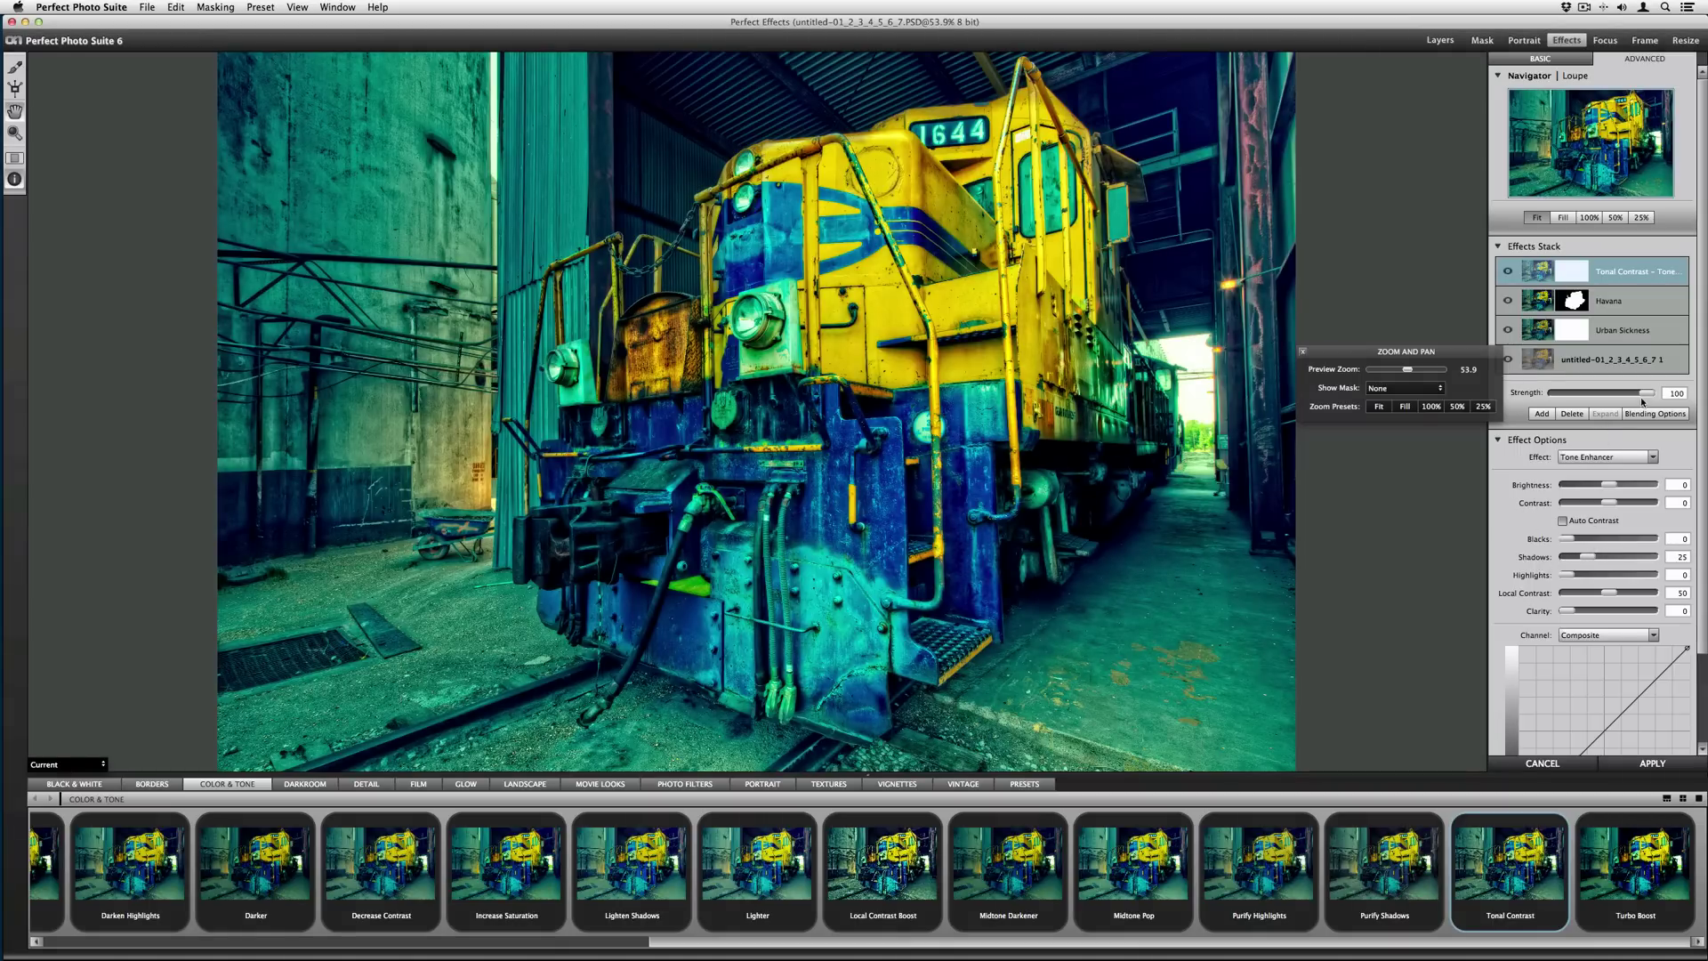
left_click_drag(1647, 392, 1592, 394)
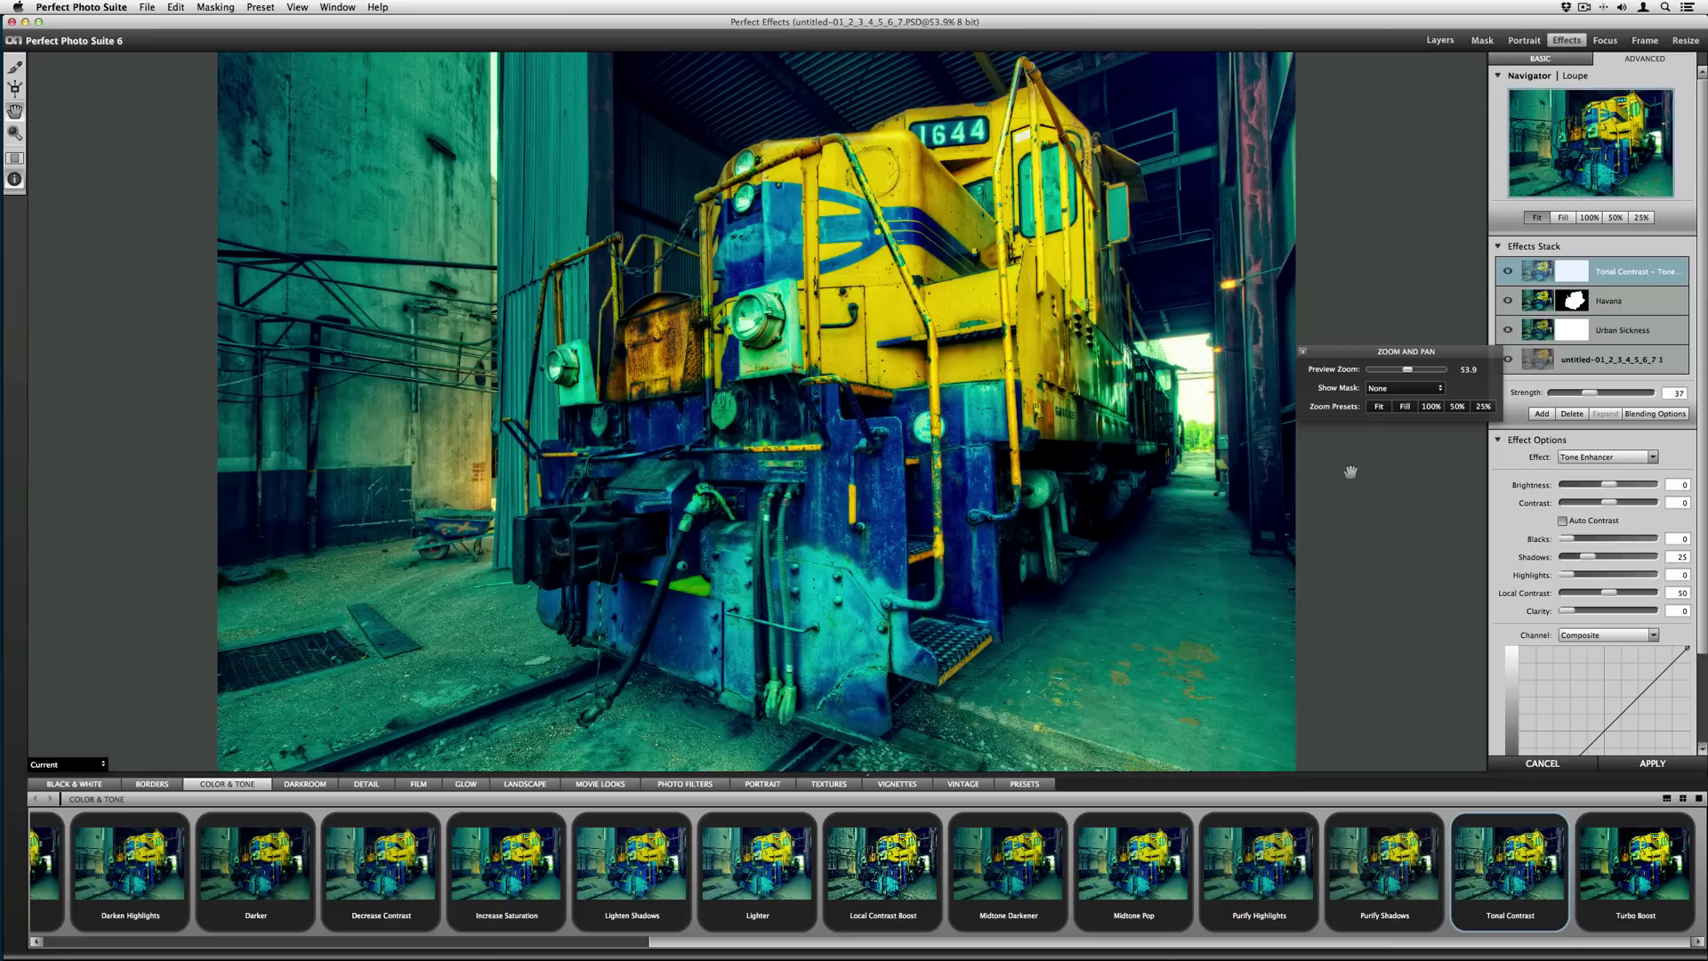
key("backslash")
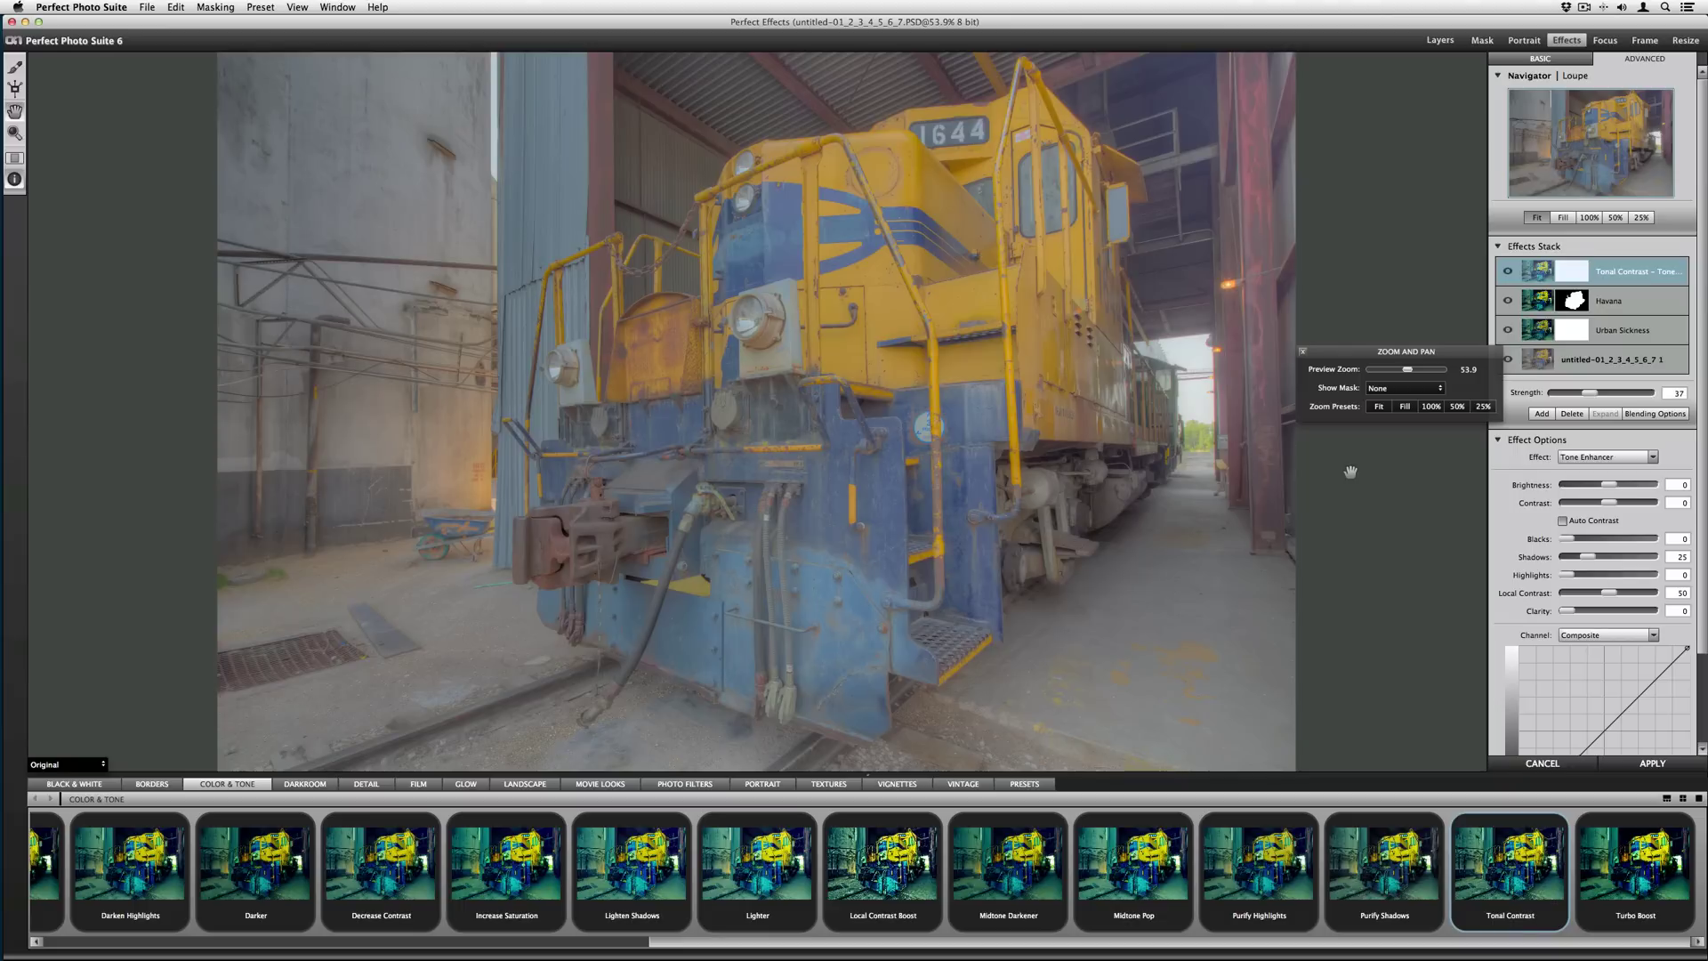
key("backslash")
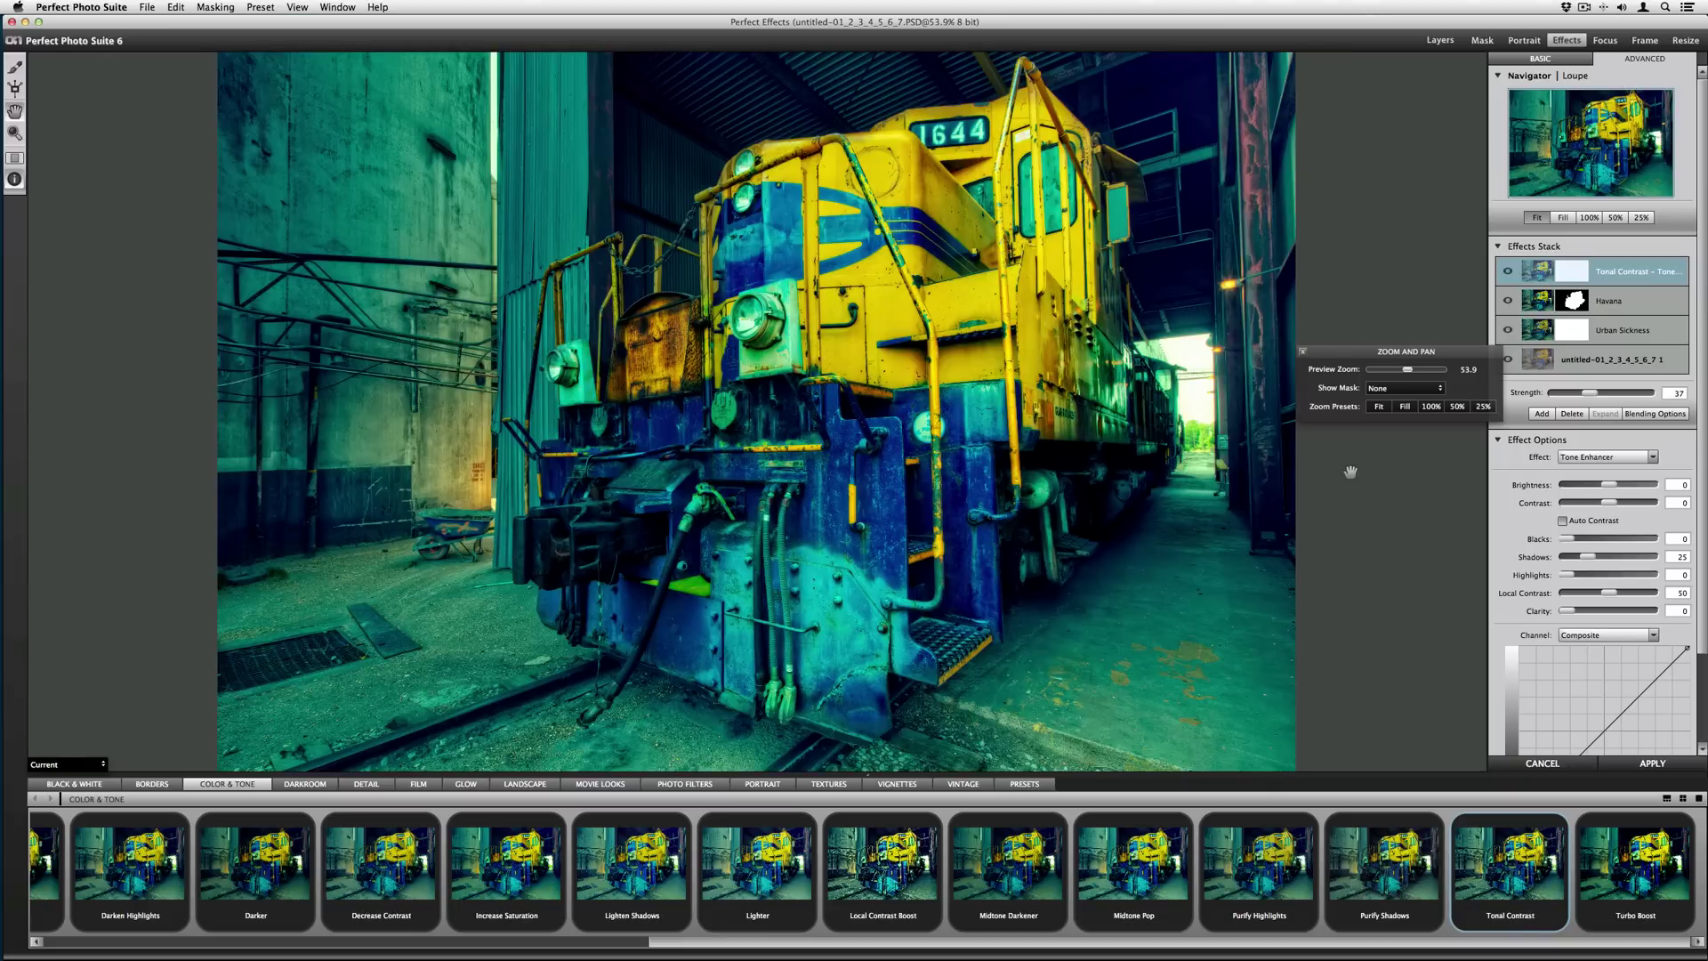
Step: Add an effect layer with the Dreamland glow at strength 49
left_click(1542, 414)
left_click(454, 785)
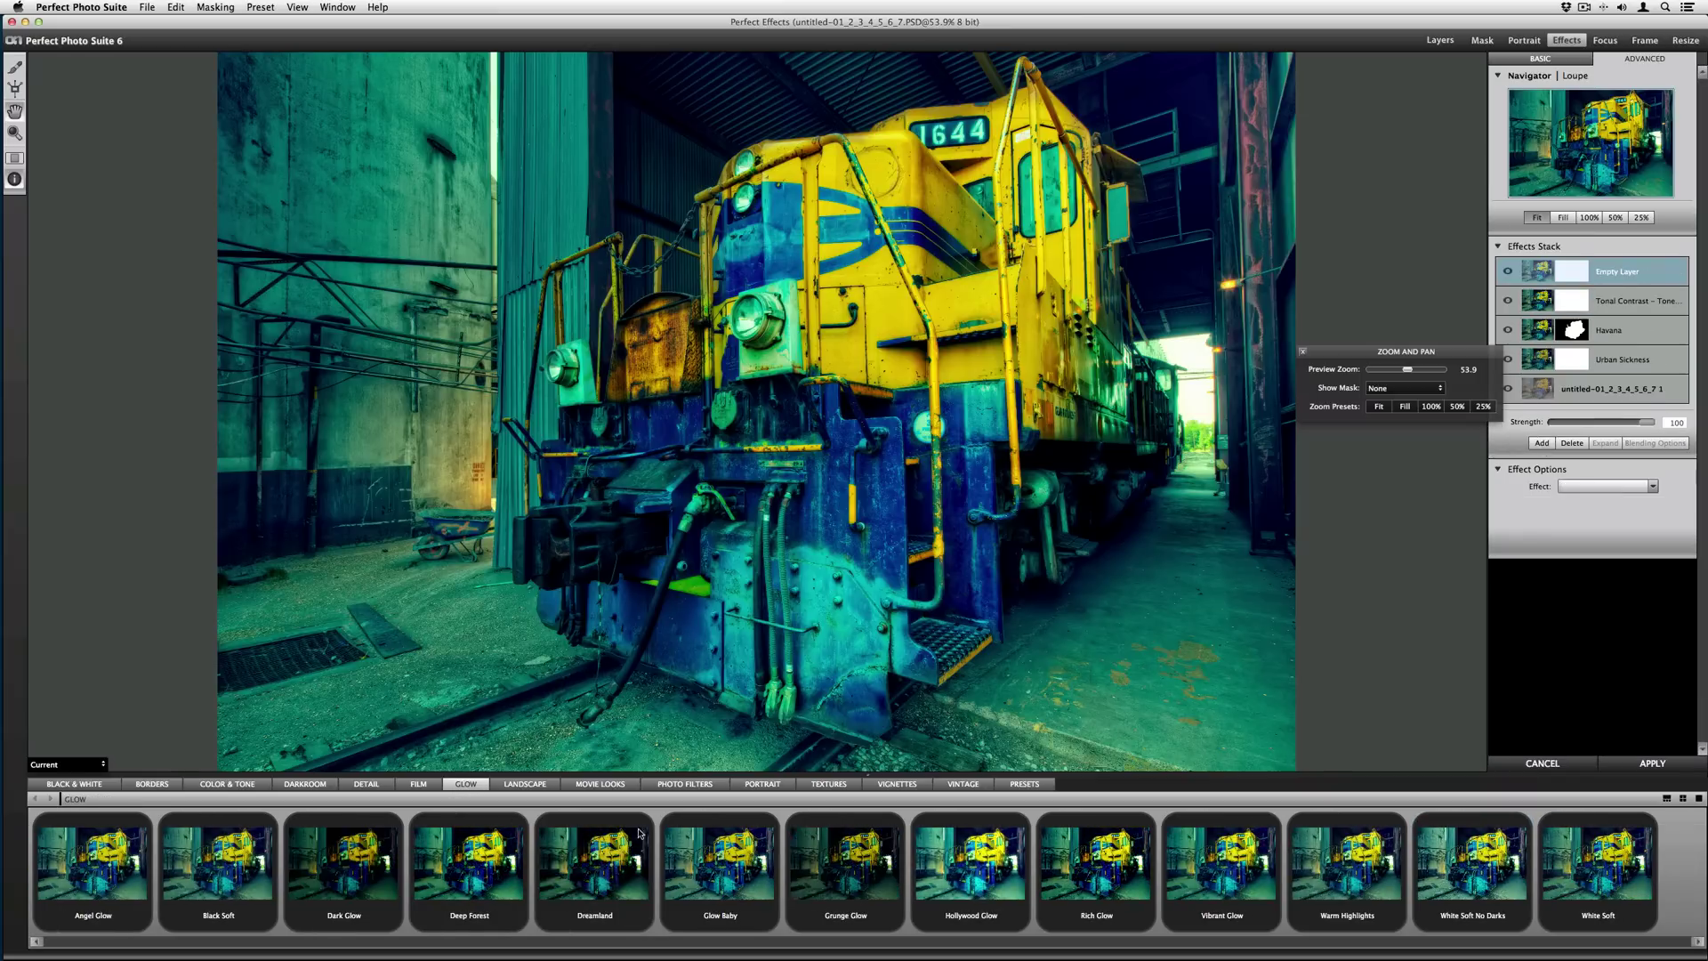
left_click(599, 856)
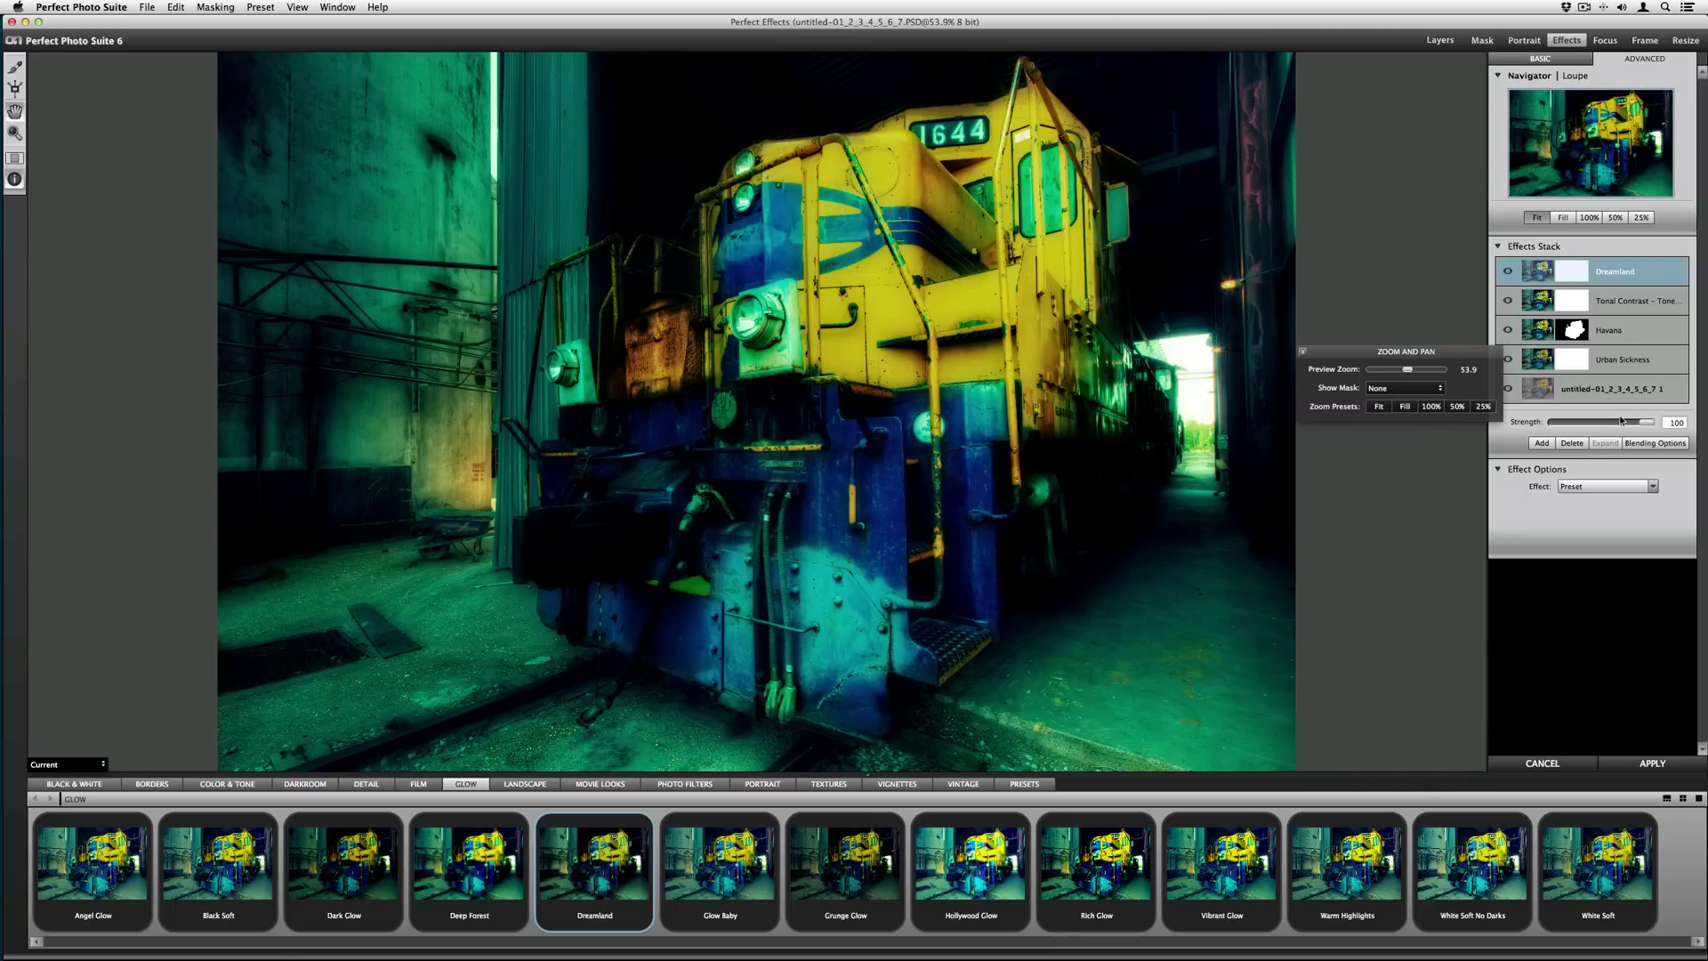
left_click_drag(1581, 427, 1601, 428)
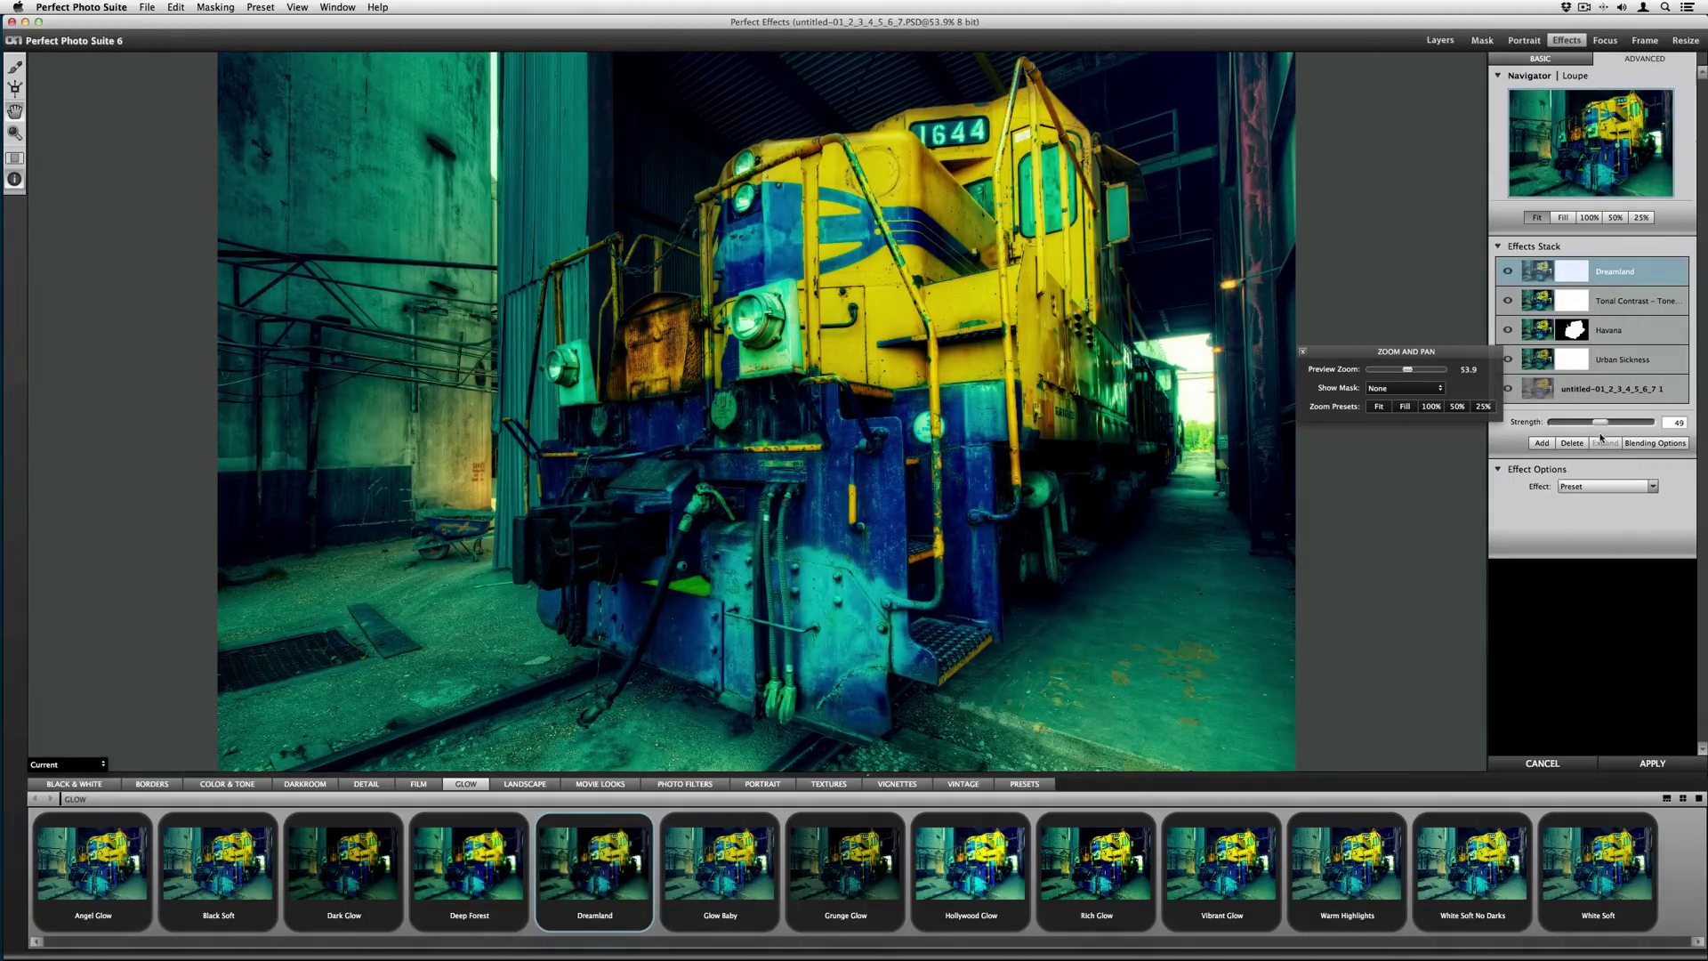
Step: Partially paint out the Dreamland glow with the Masking Brush at opacity 38 and apply the effects stack to the photo
left_click(15, 67)
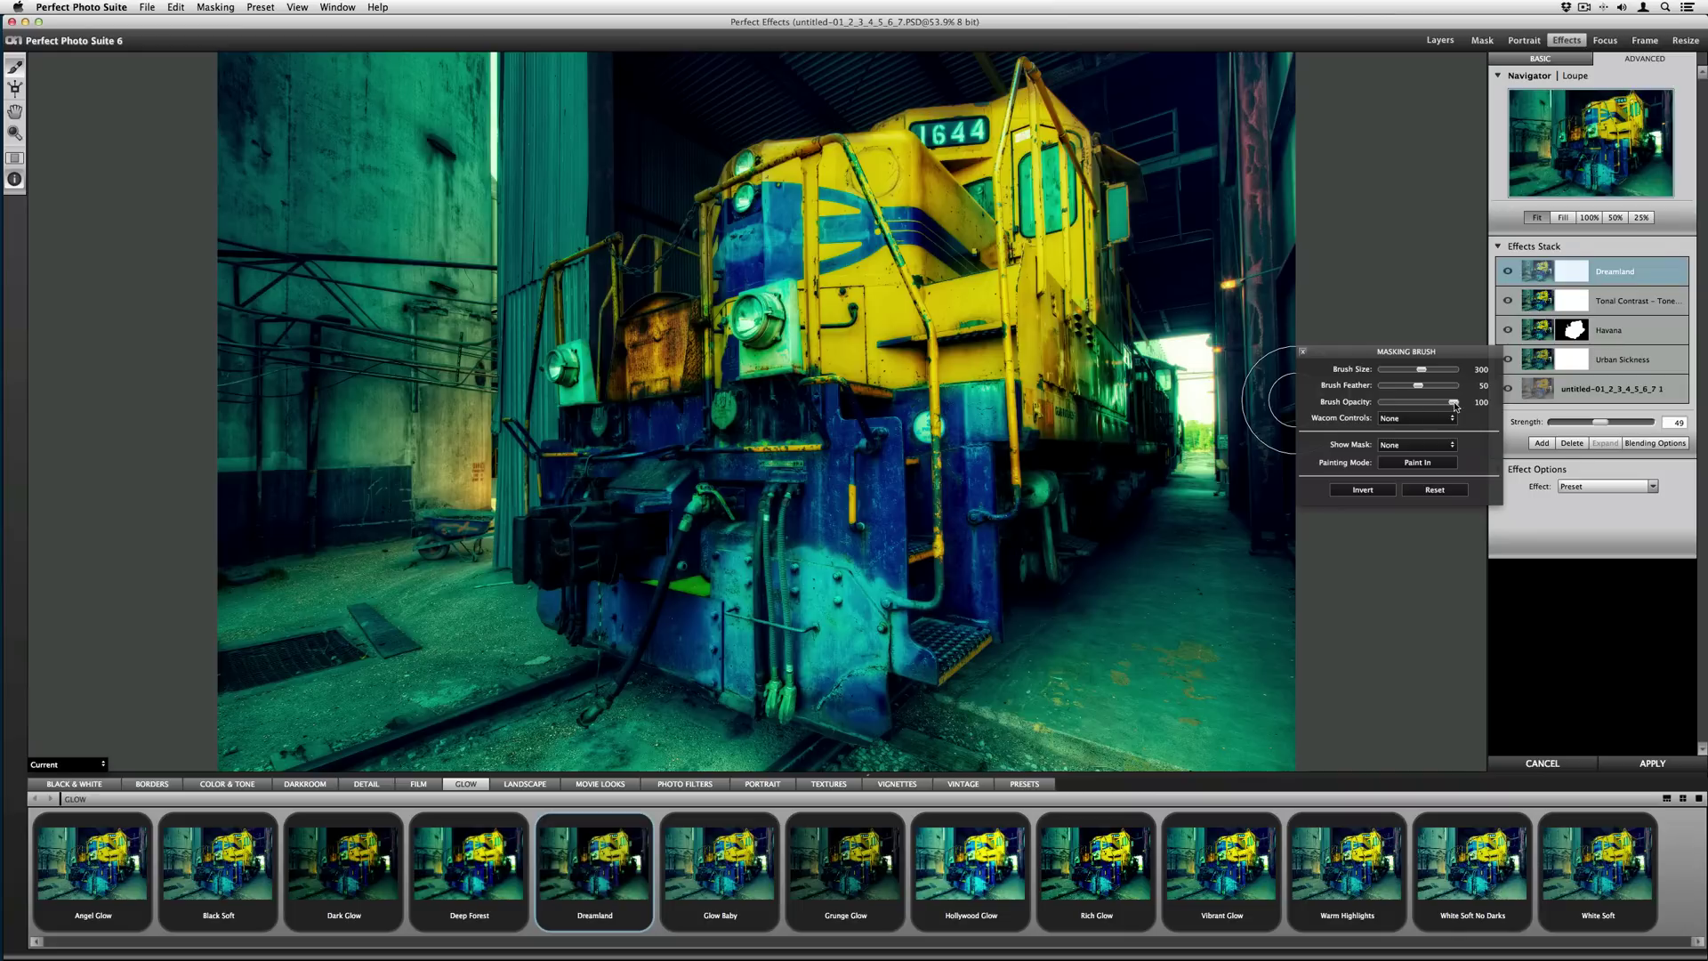
left_click_drag(1454, 402, 1409, 405)
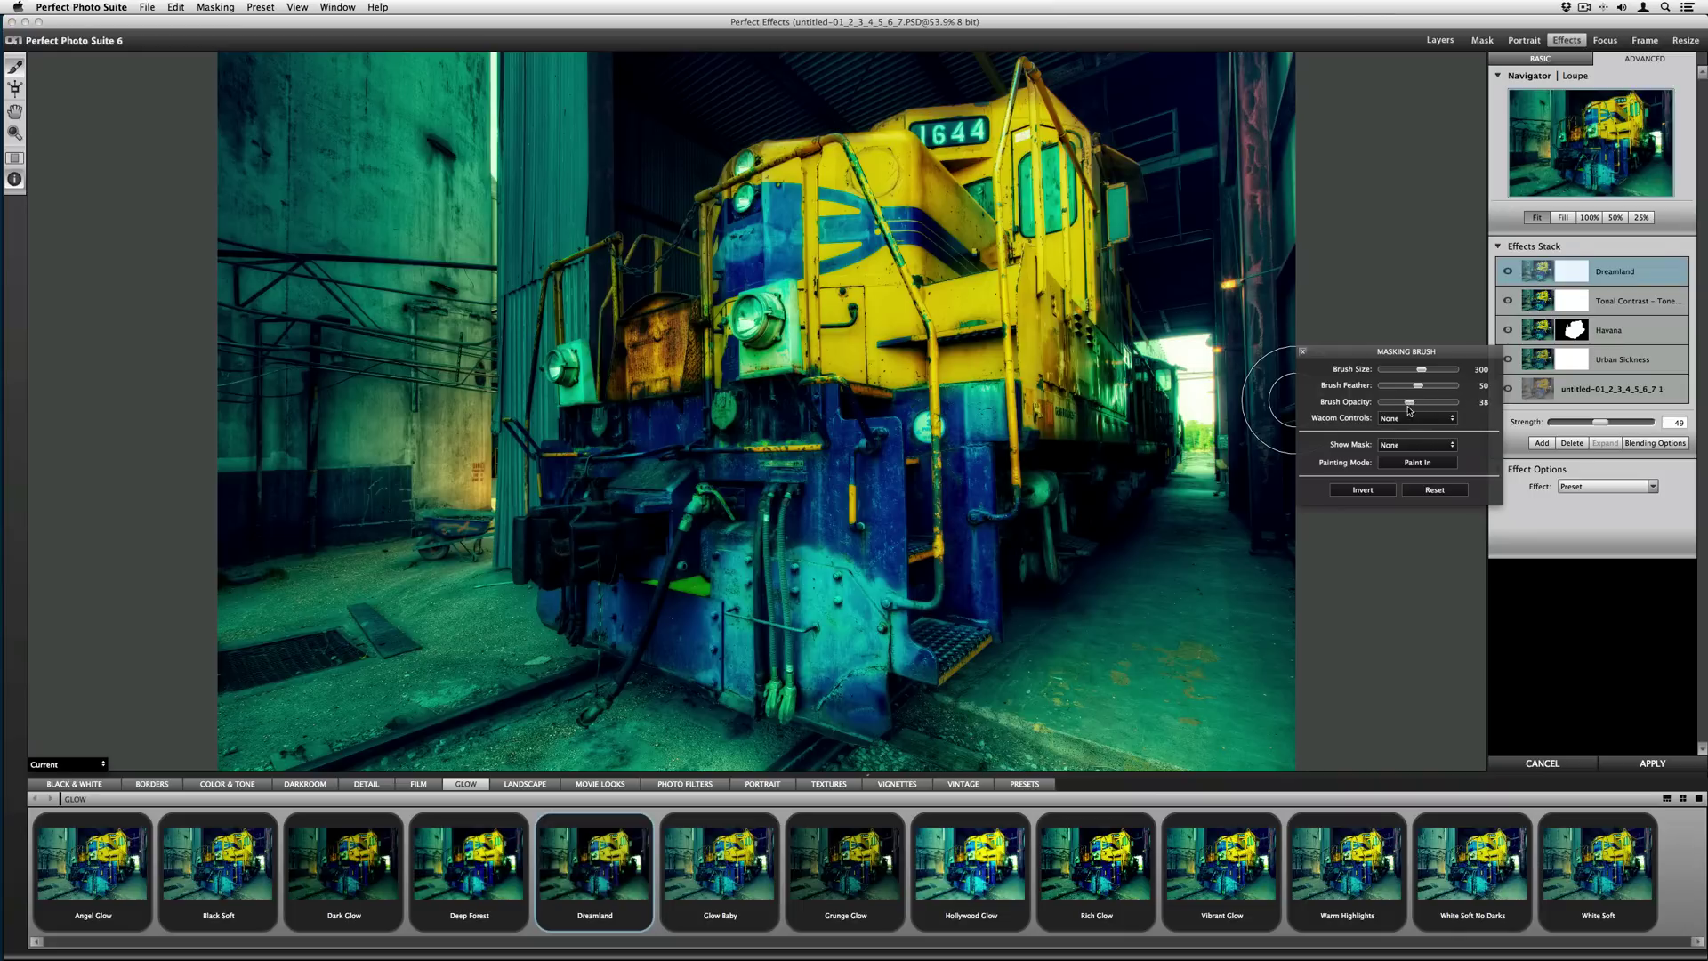
left_click(1401, 463)
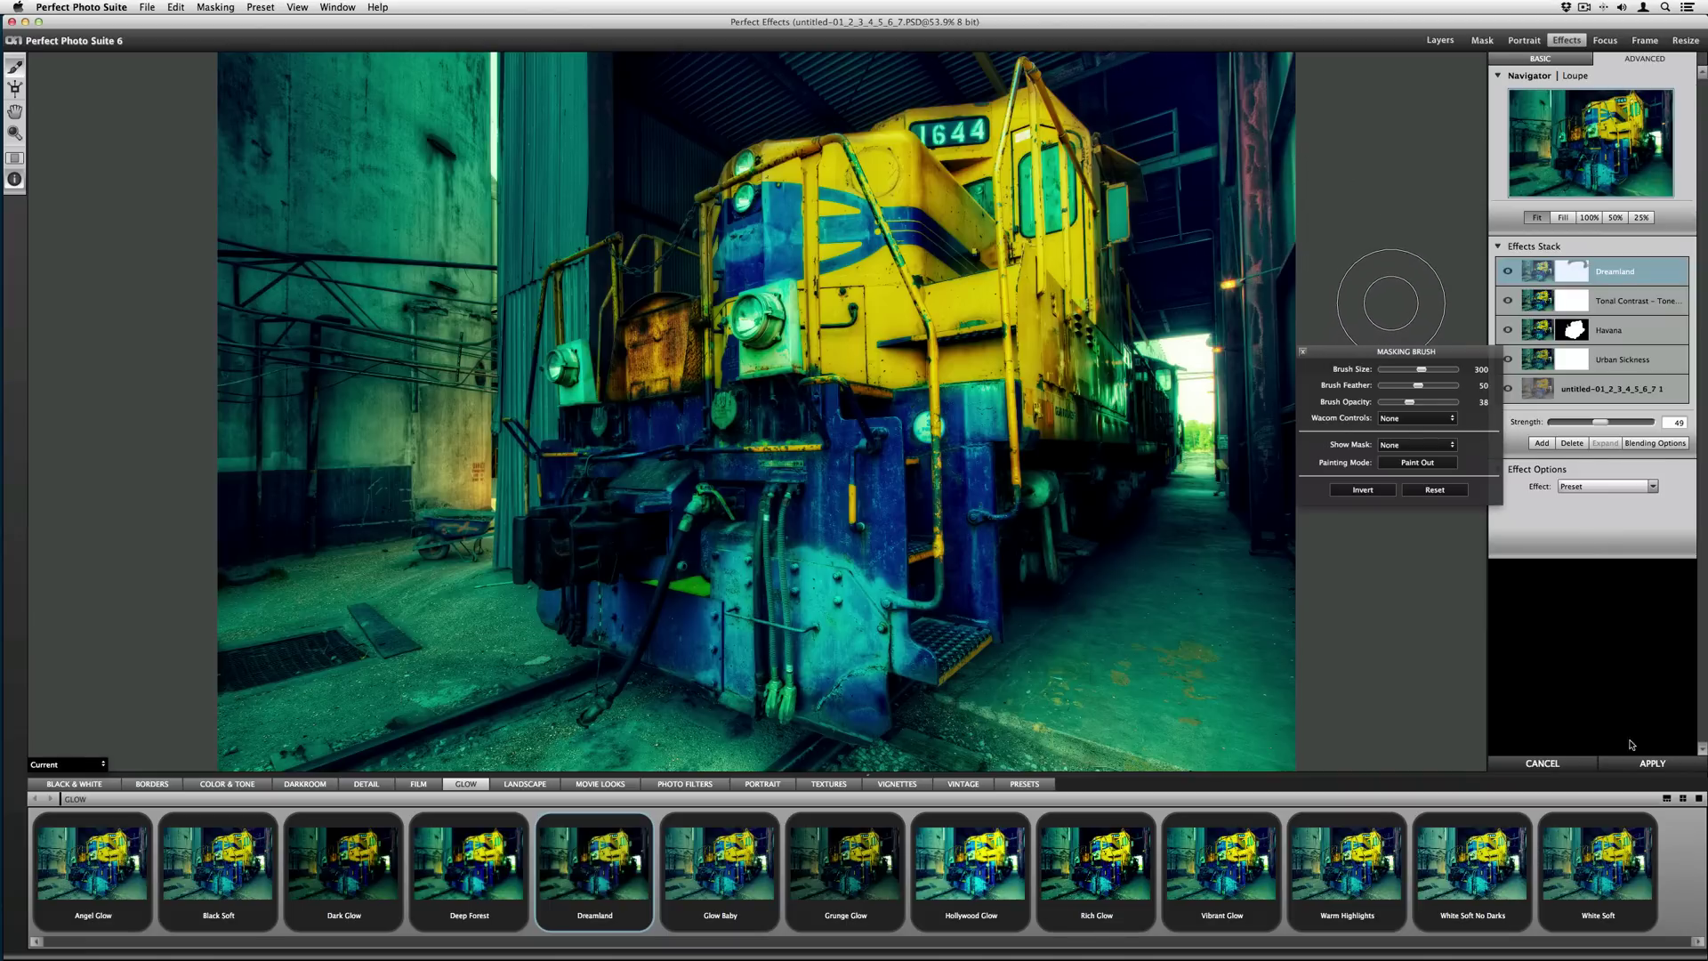
left_click(1676, 762)
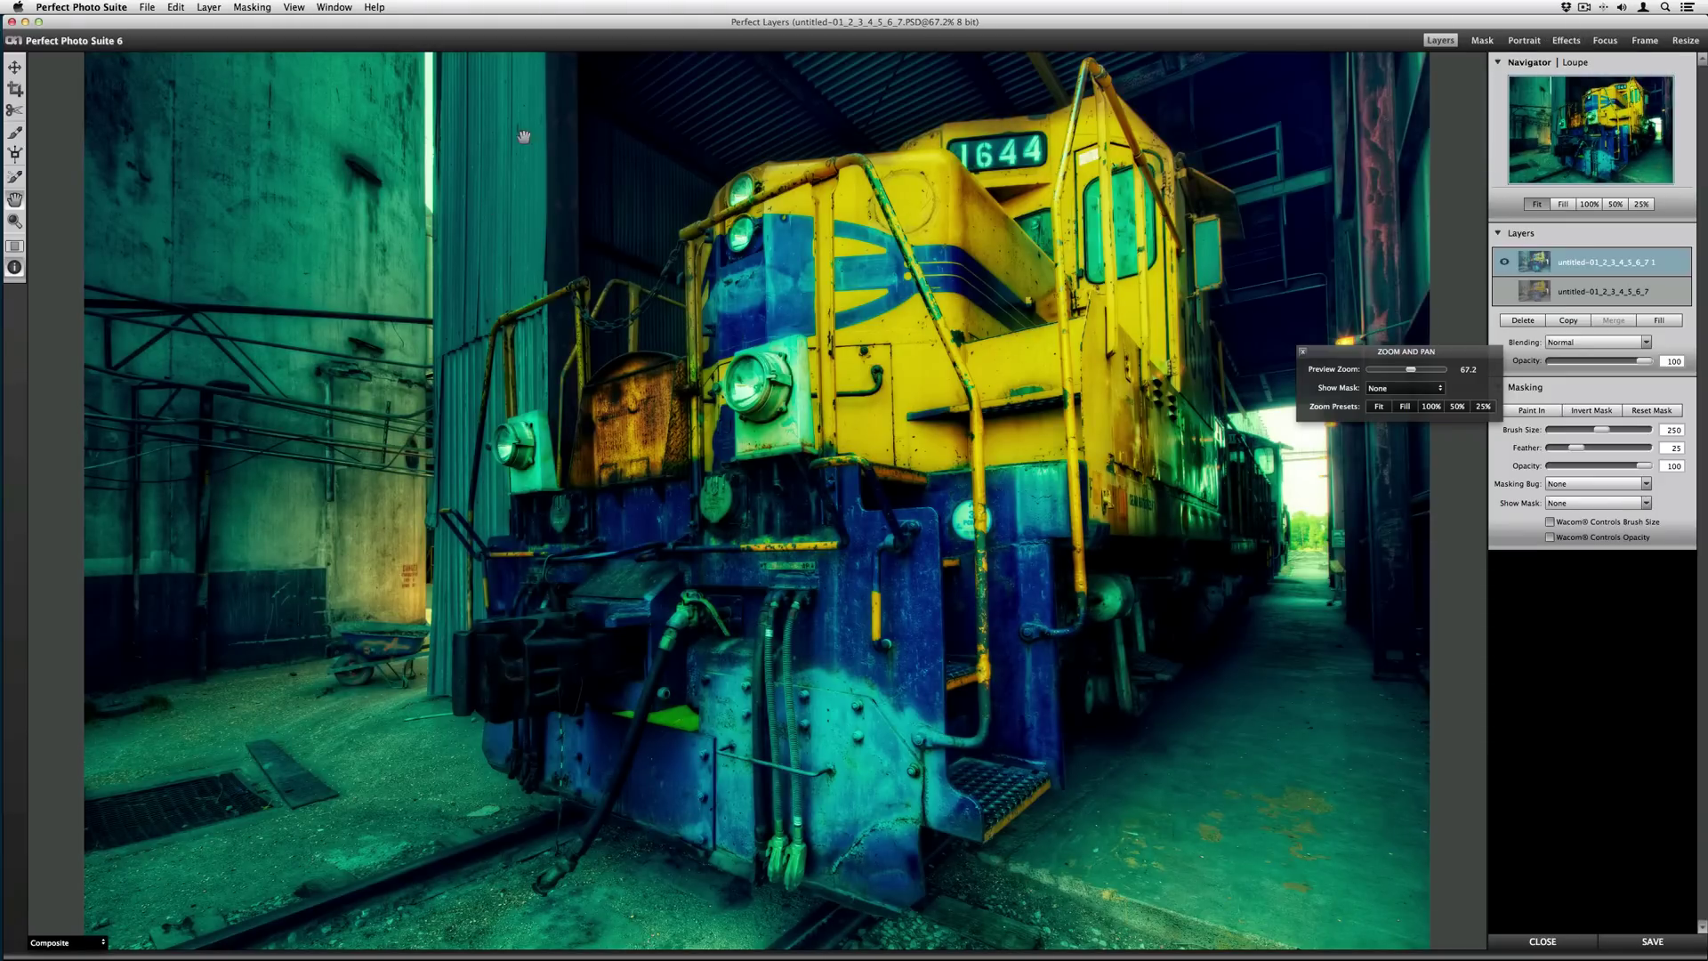
Step: Look through the list of keyboard shortcuts for Perfect Layers and close it
left_click(376, 9)
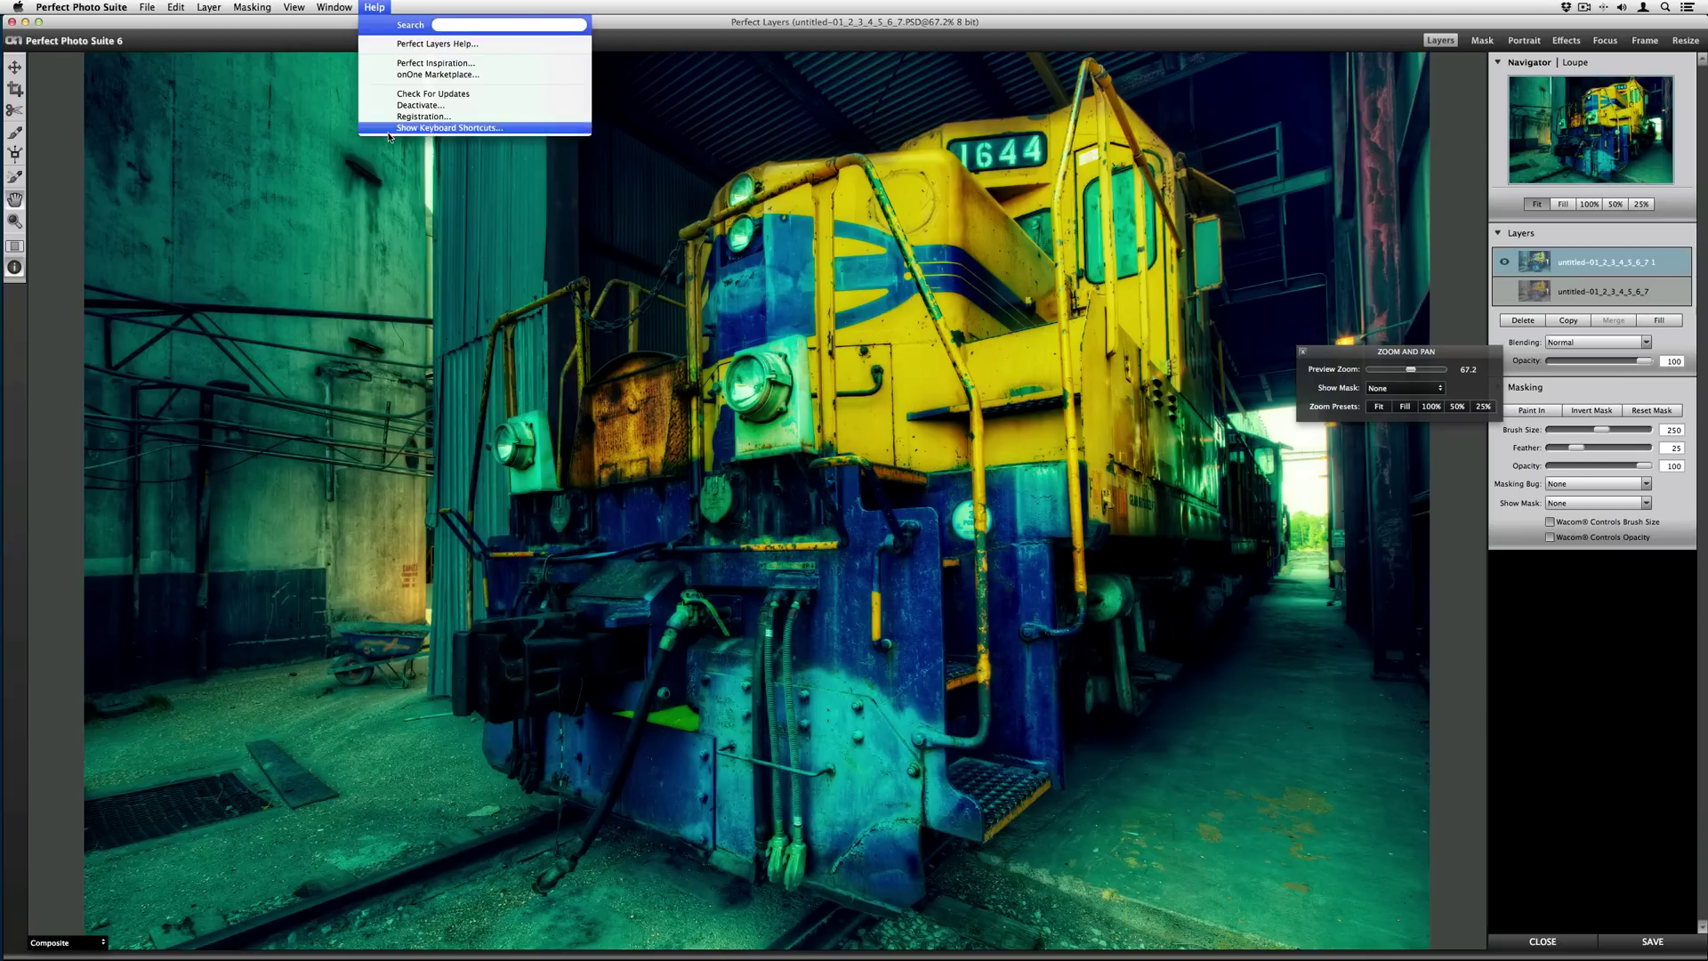
left_click(398, 129)
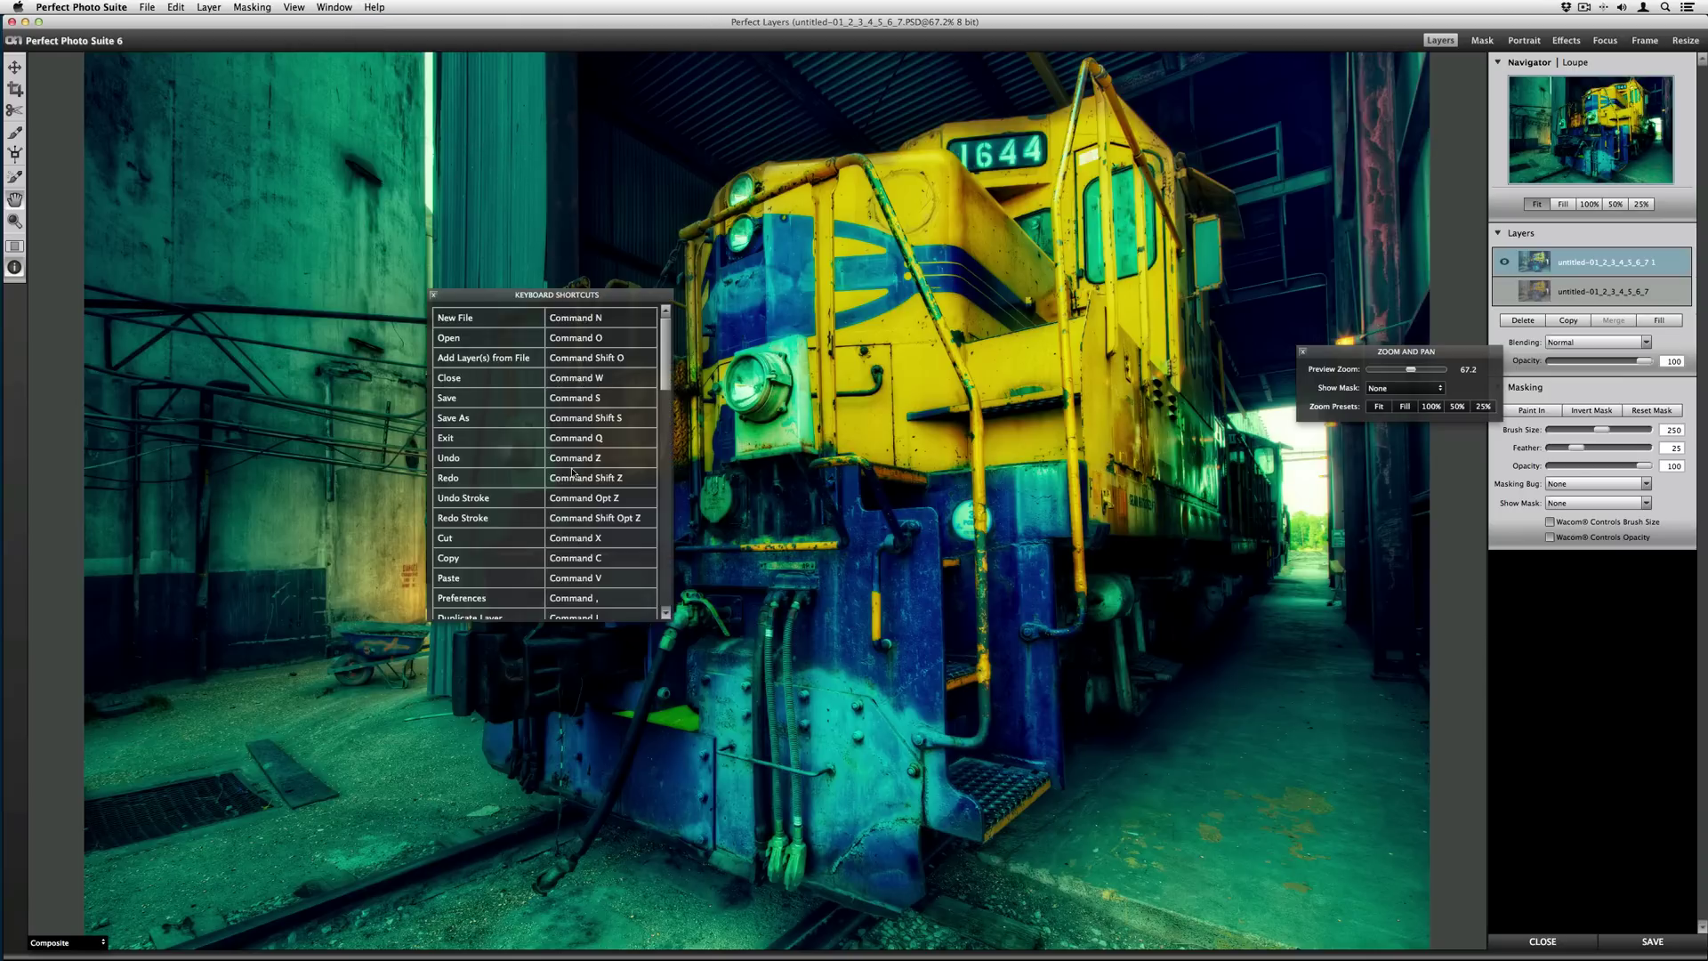
scroll(665, 413, "down", 10)
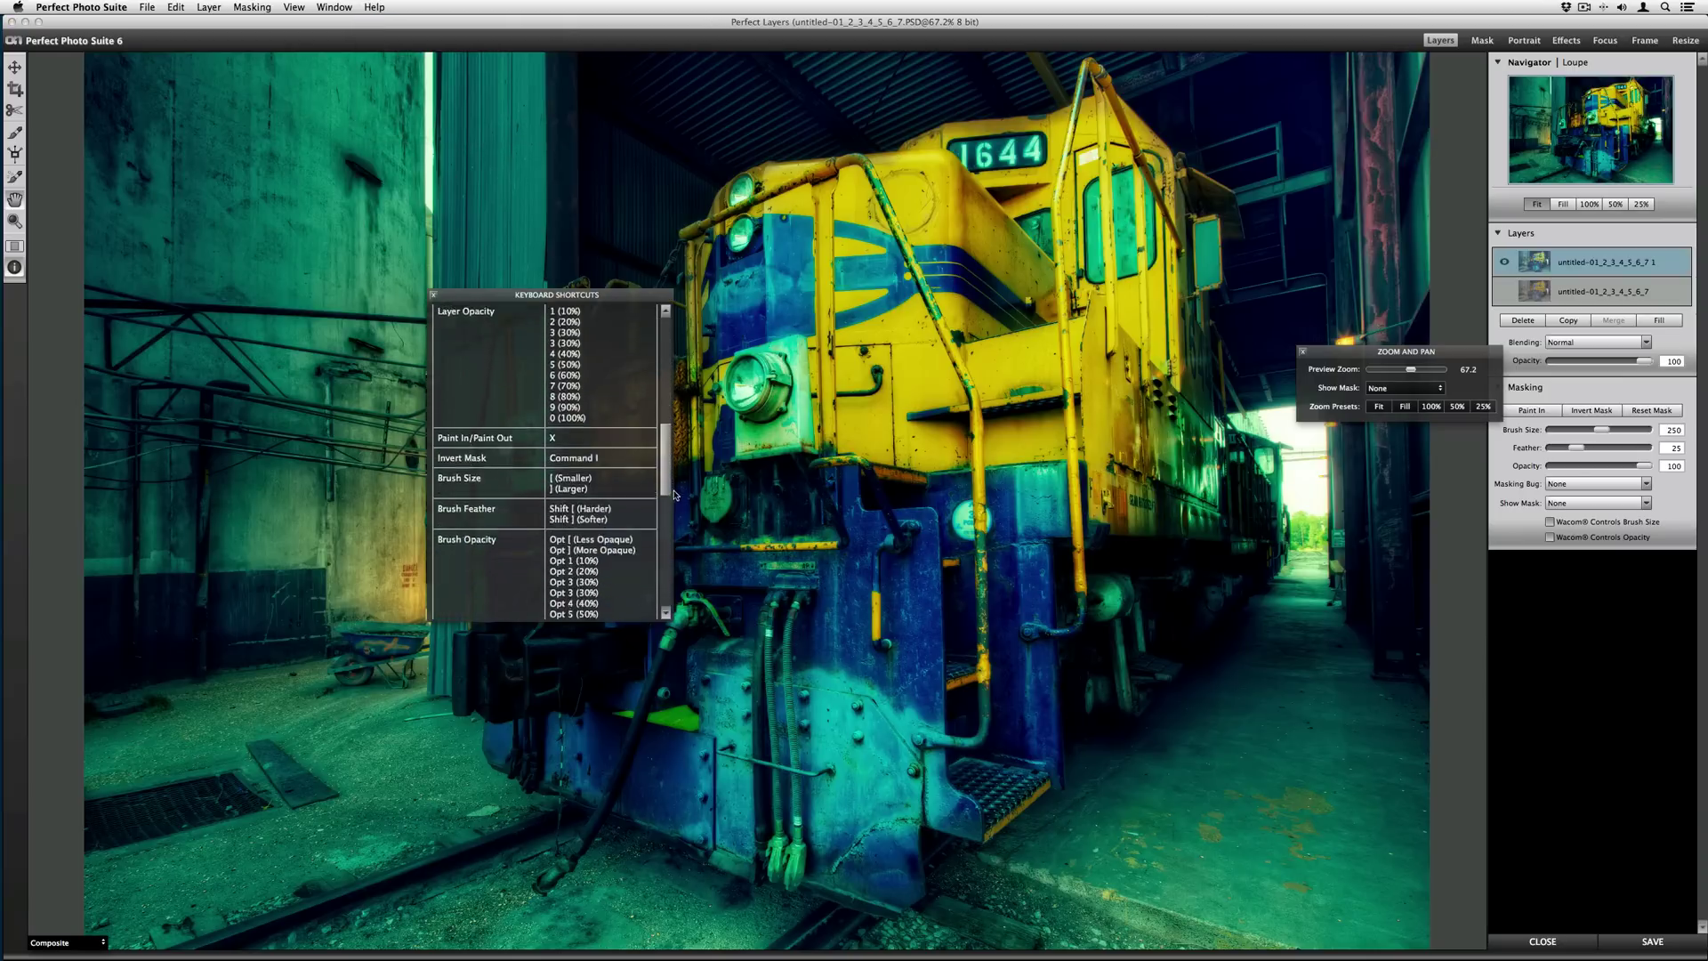
scroll(676, 462, "up", 5)
scroll(676, 462, "up", 5)
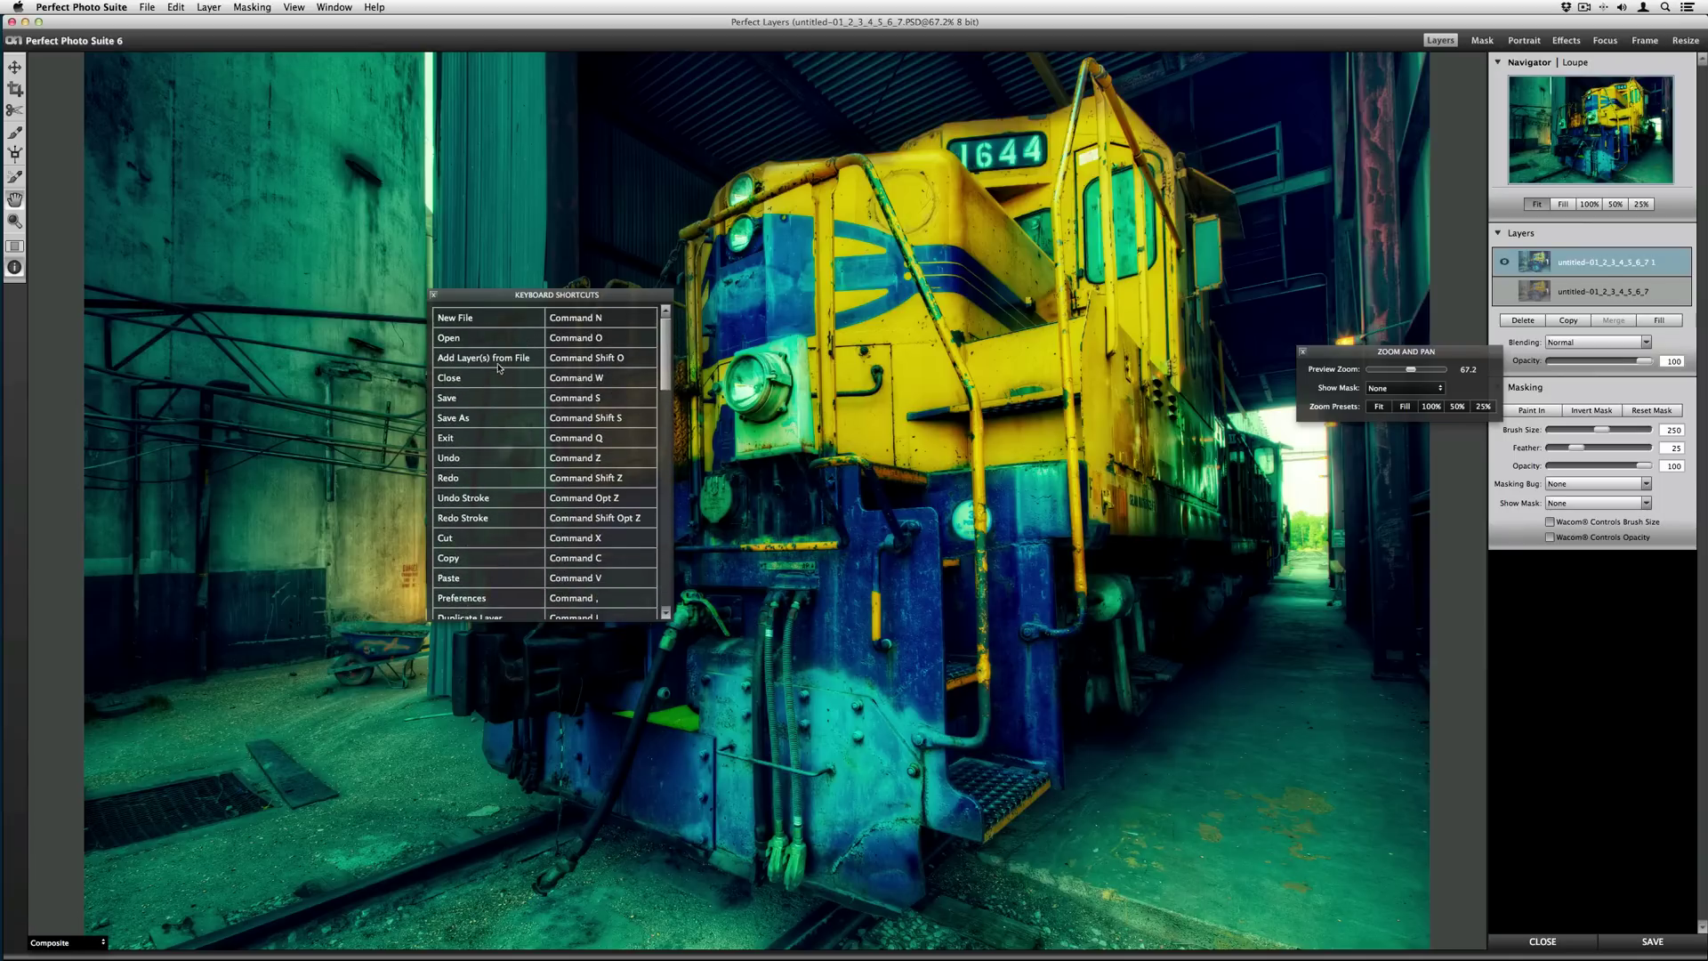
left_click(434, 295)
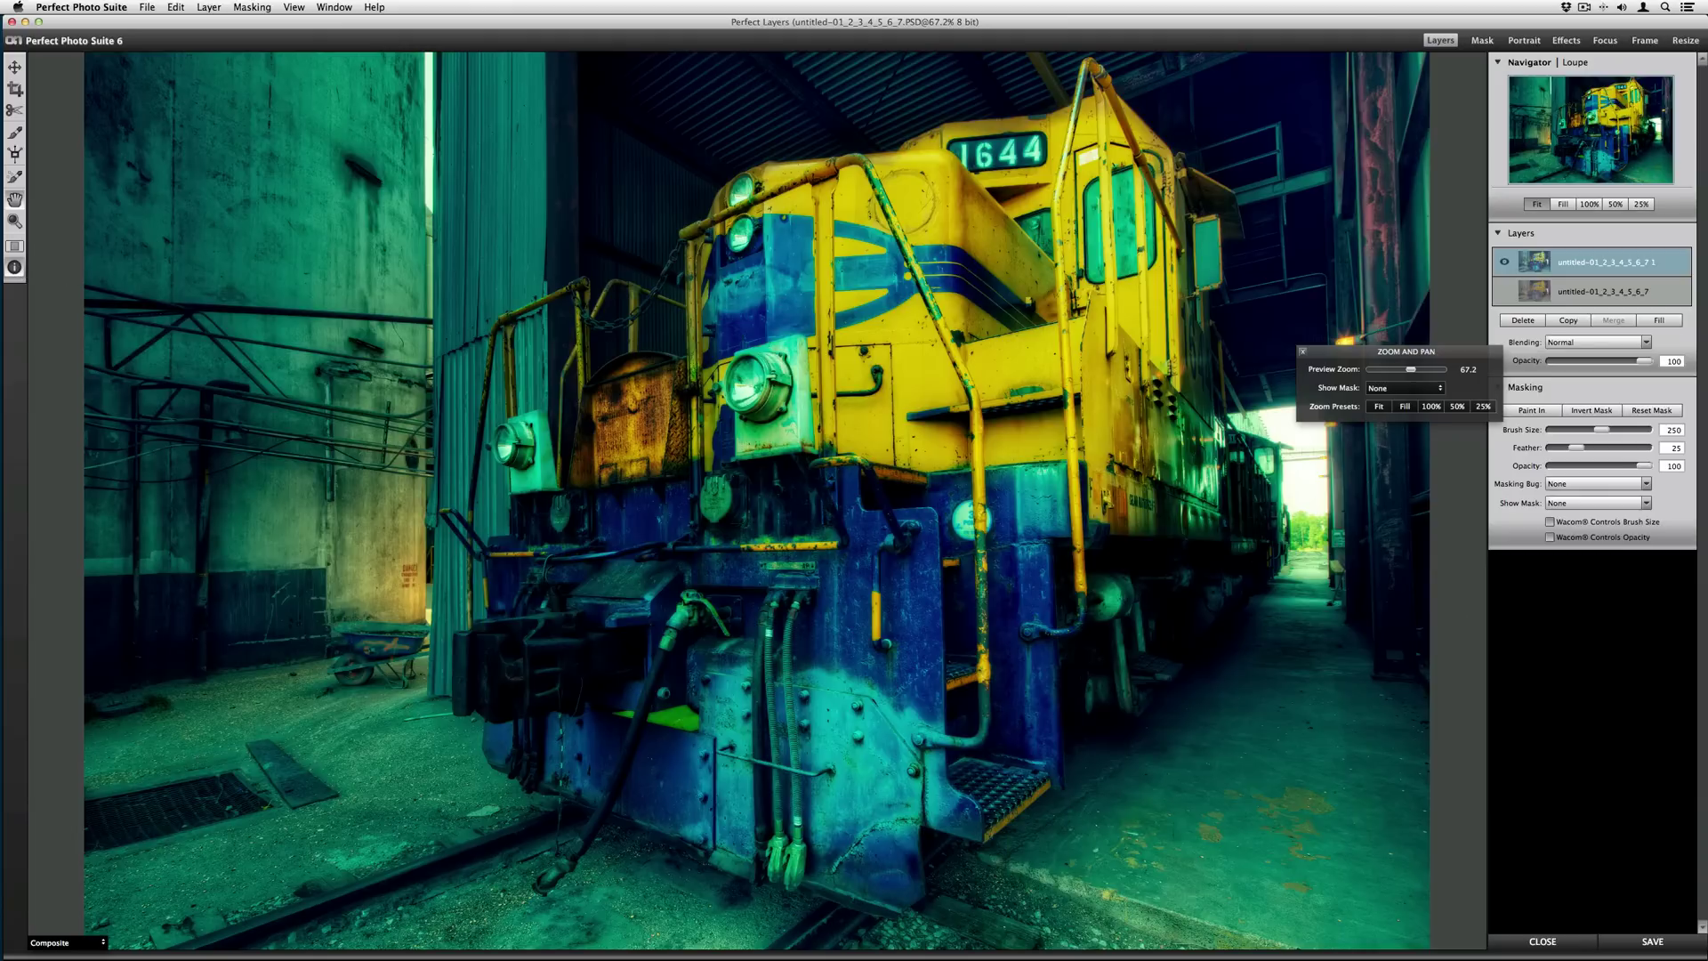
Step: Send the finished layer back to Perfect Effects, apply the Fade to BW black-and-white look, and hide the Zoom and Pan palette
key("super+Tab")
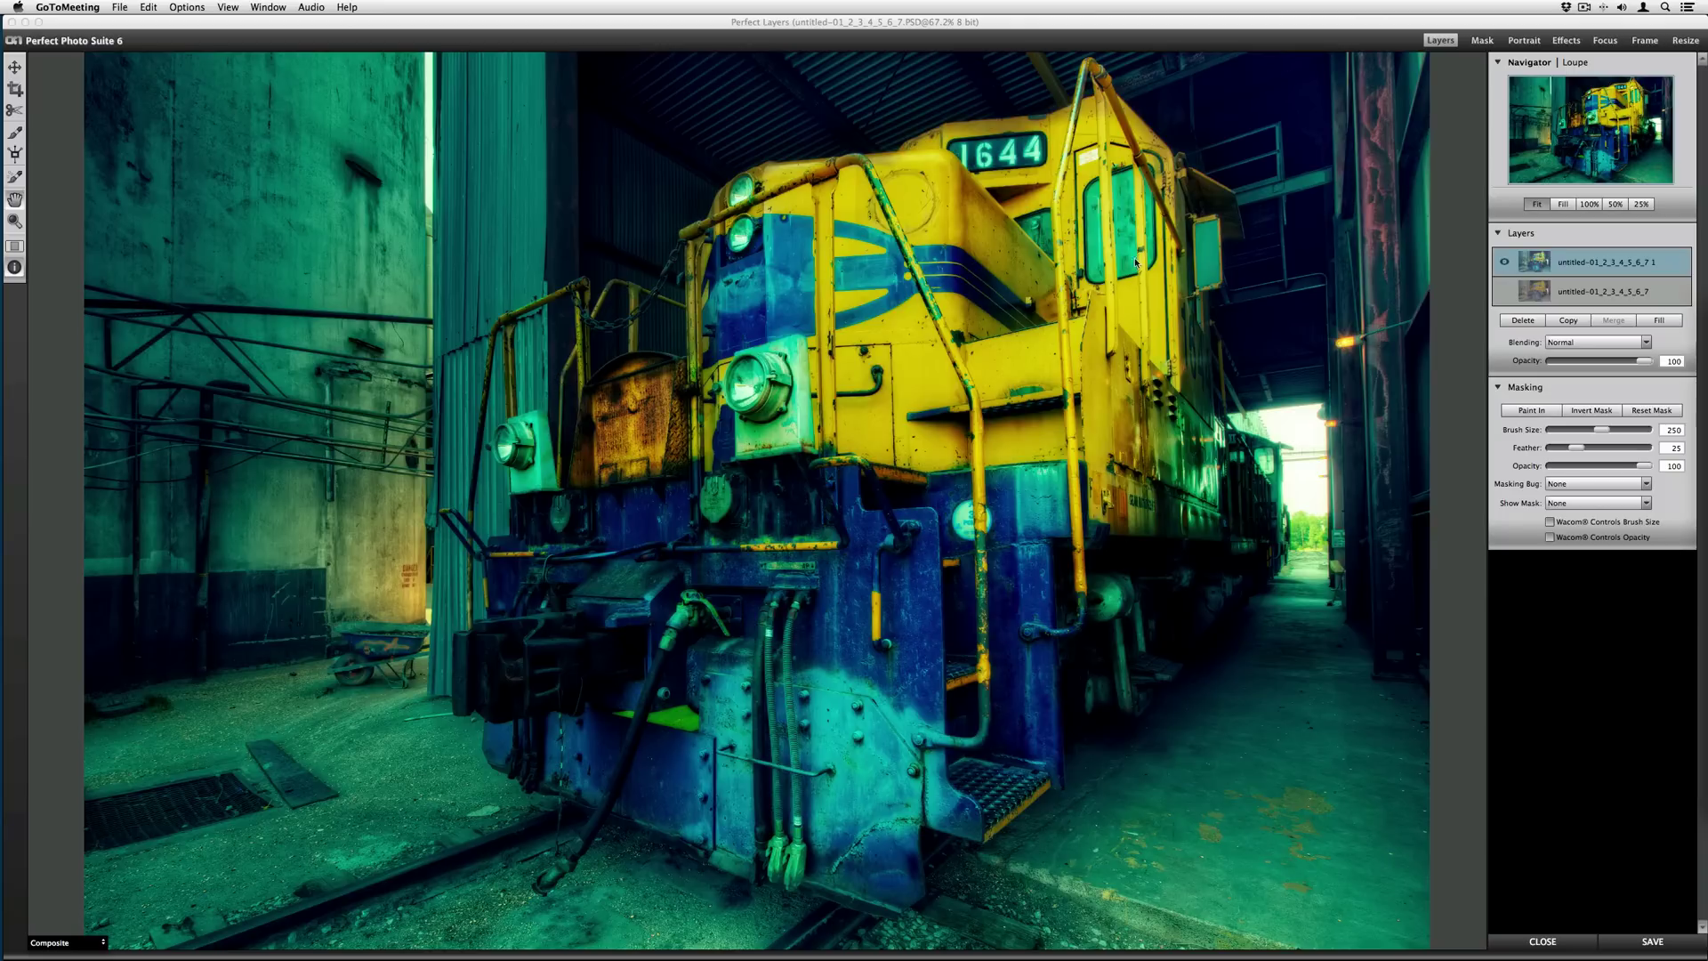
left_click(1567, 41)
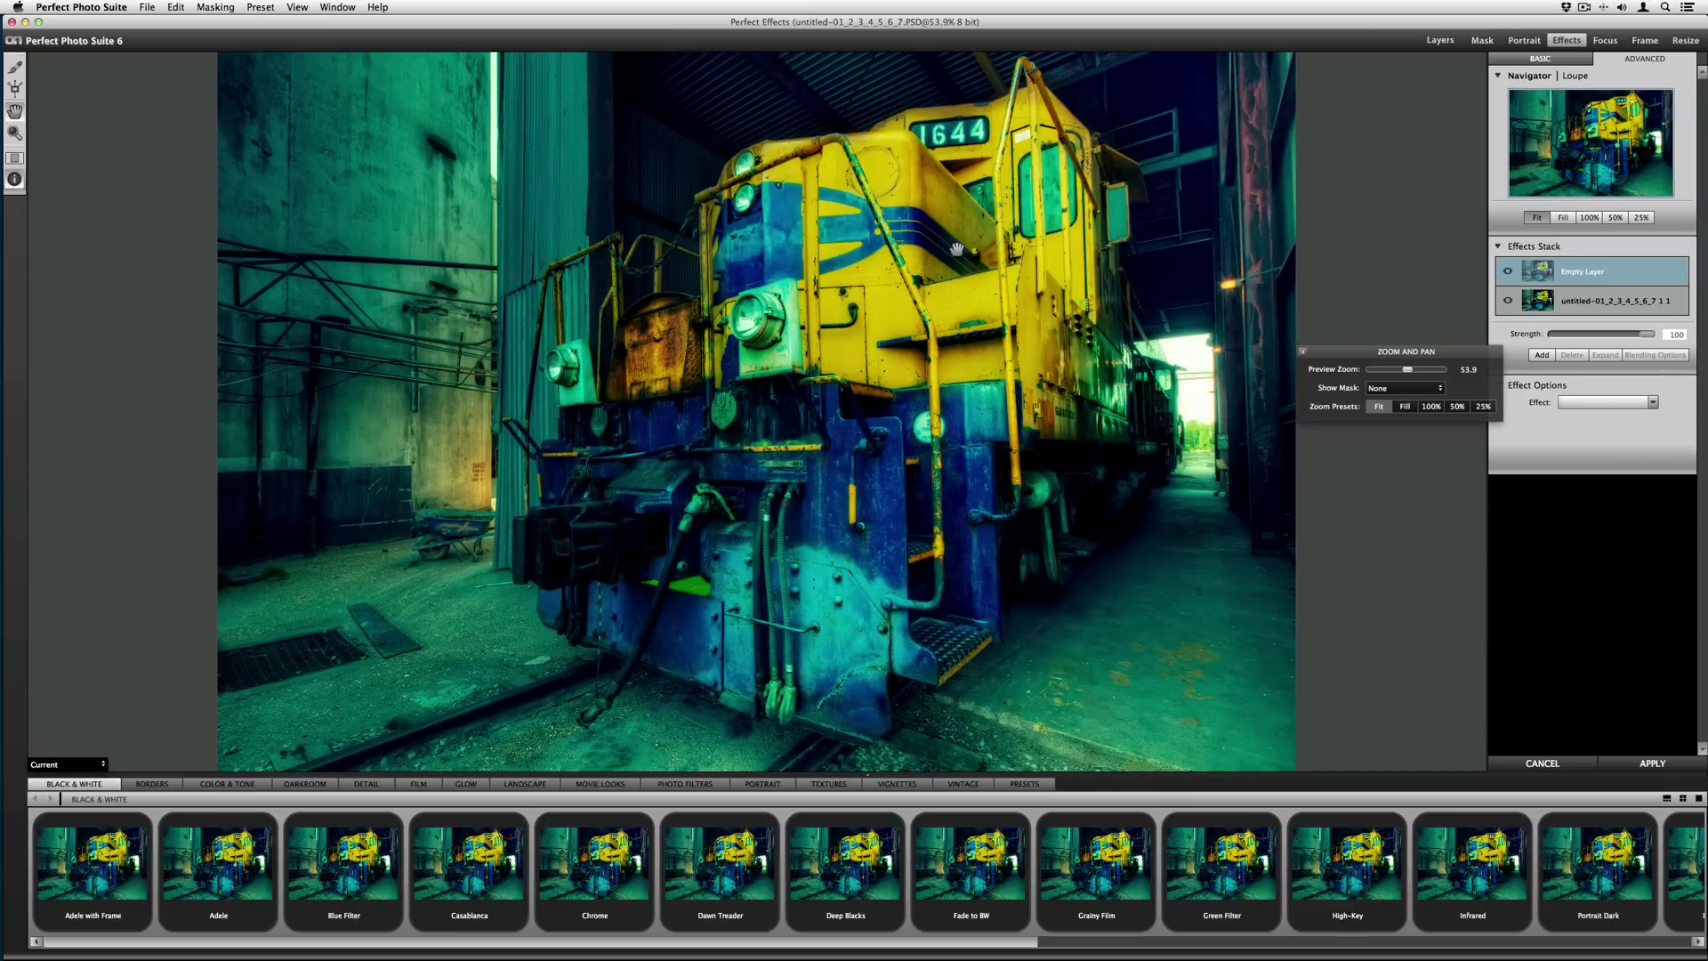
left_click(945, 856)
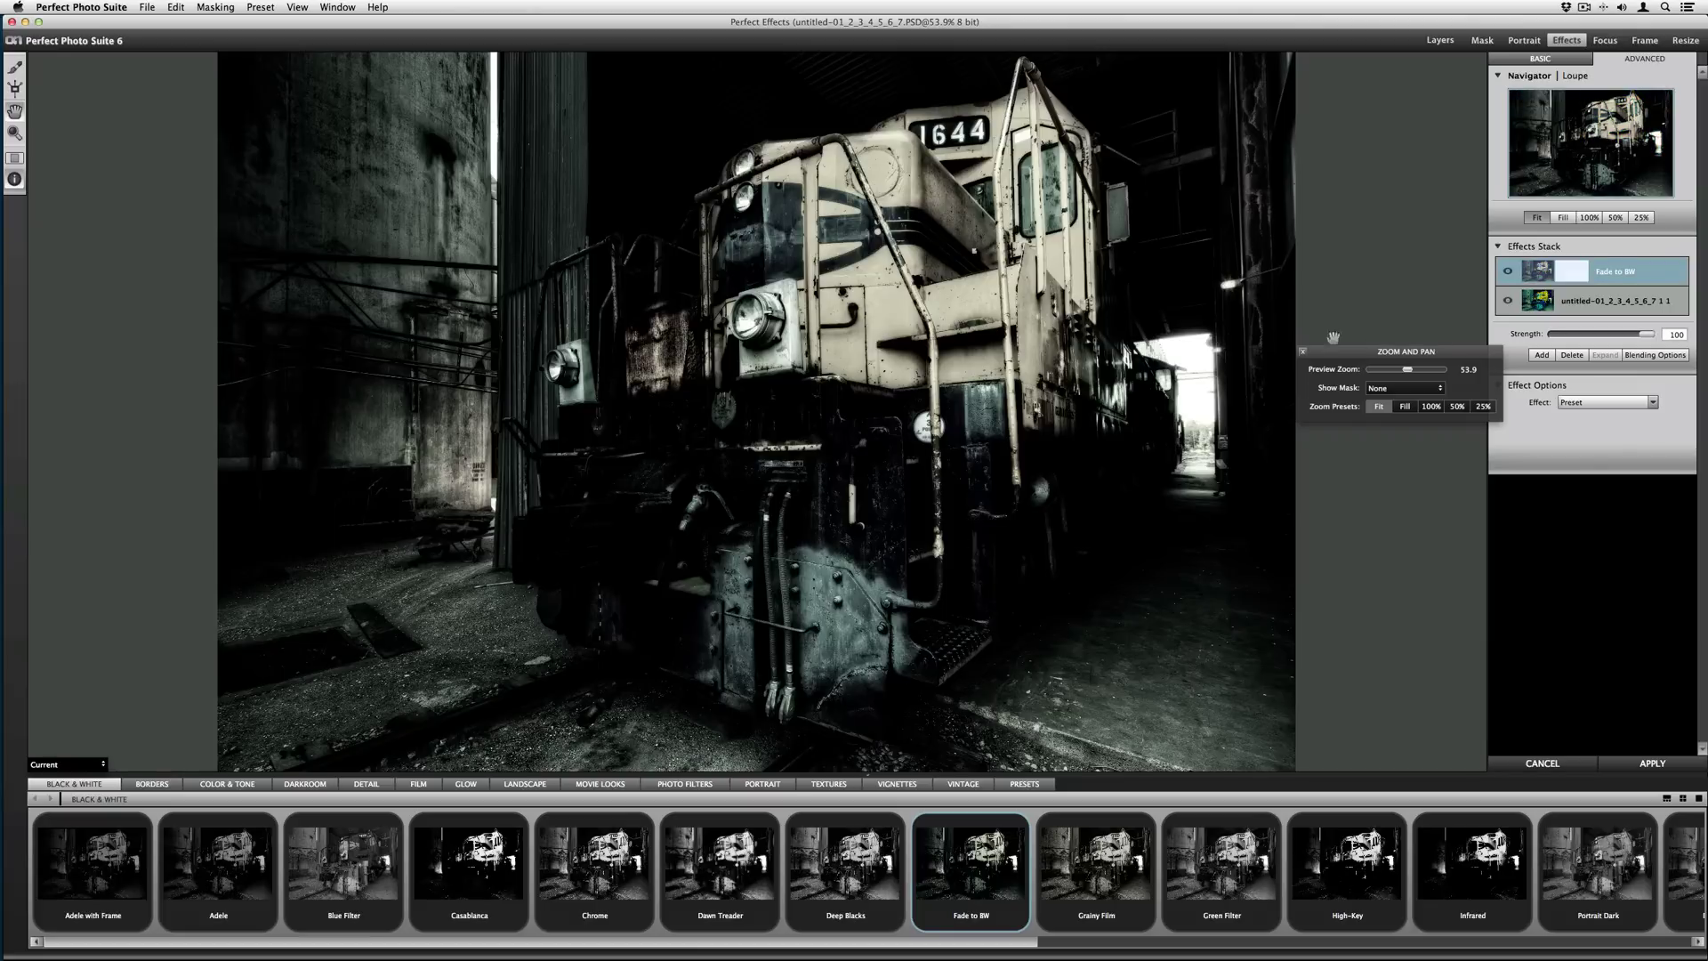
left_click(1303, 352)
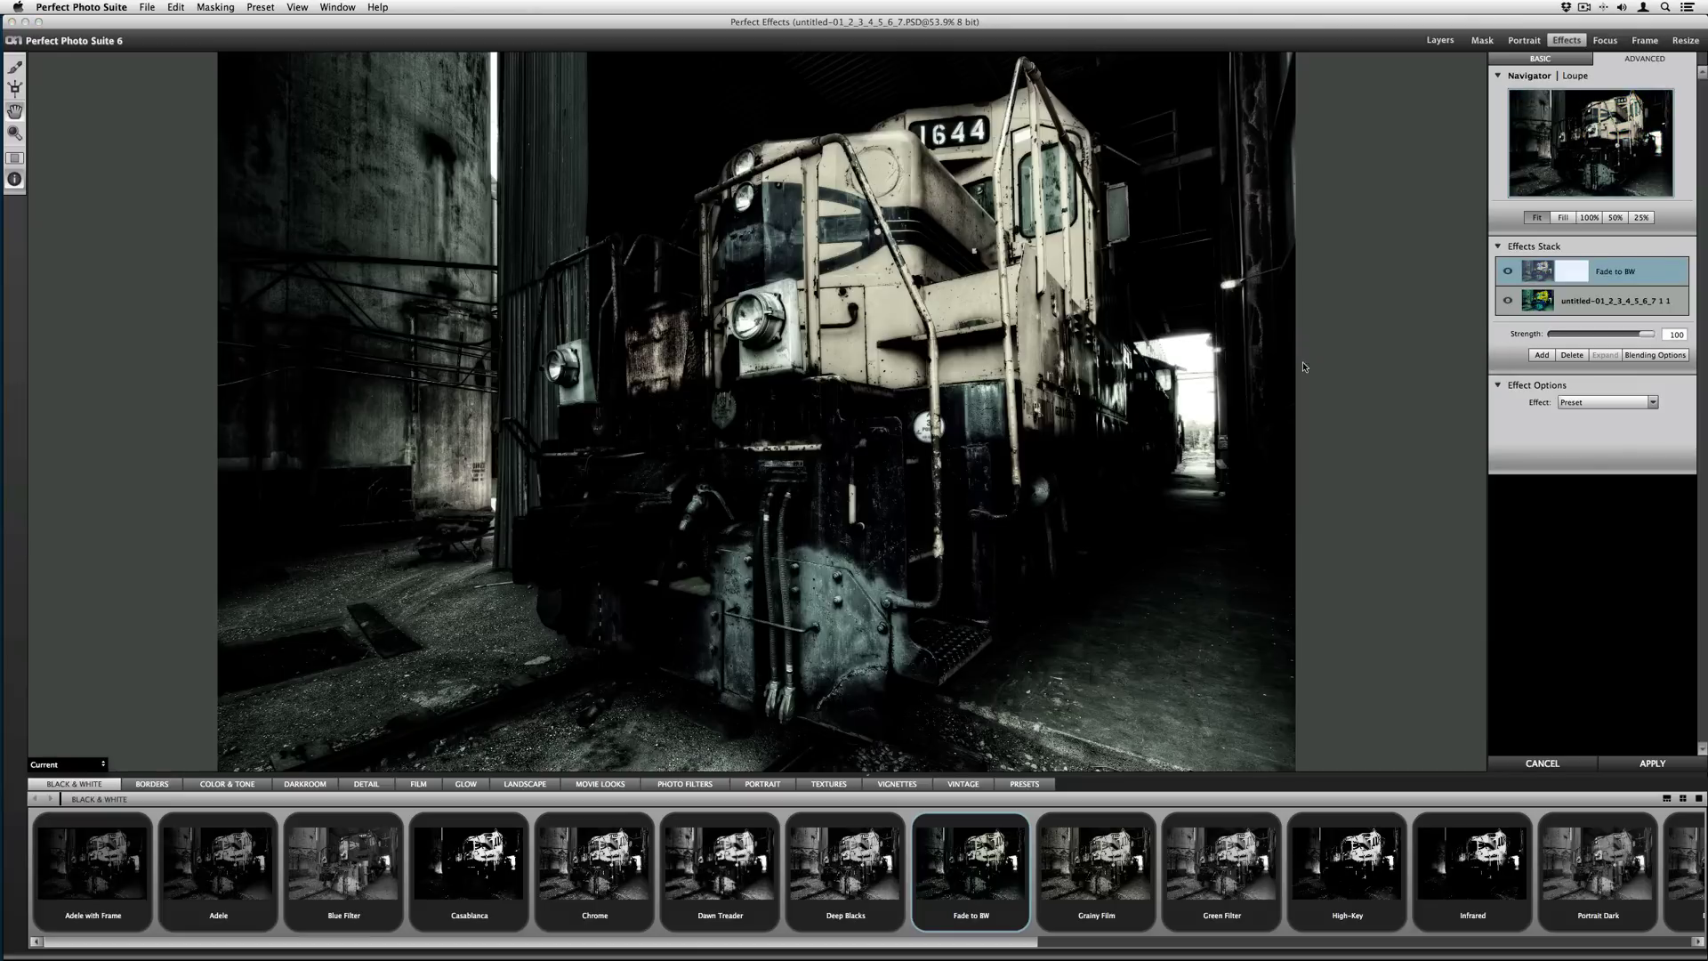
Step: Try the Luminosity blending mode on the Fade to BW layer
left_click(1637, 359)
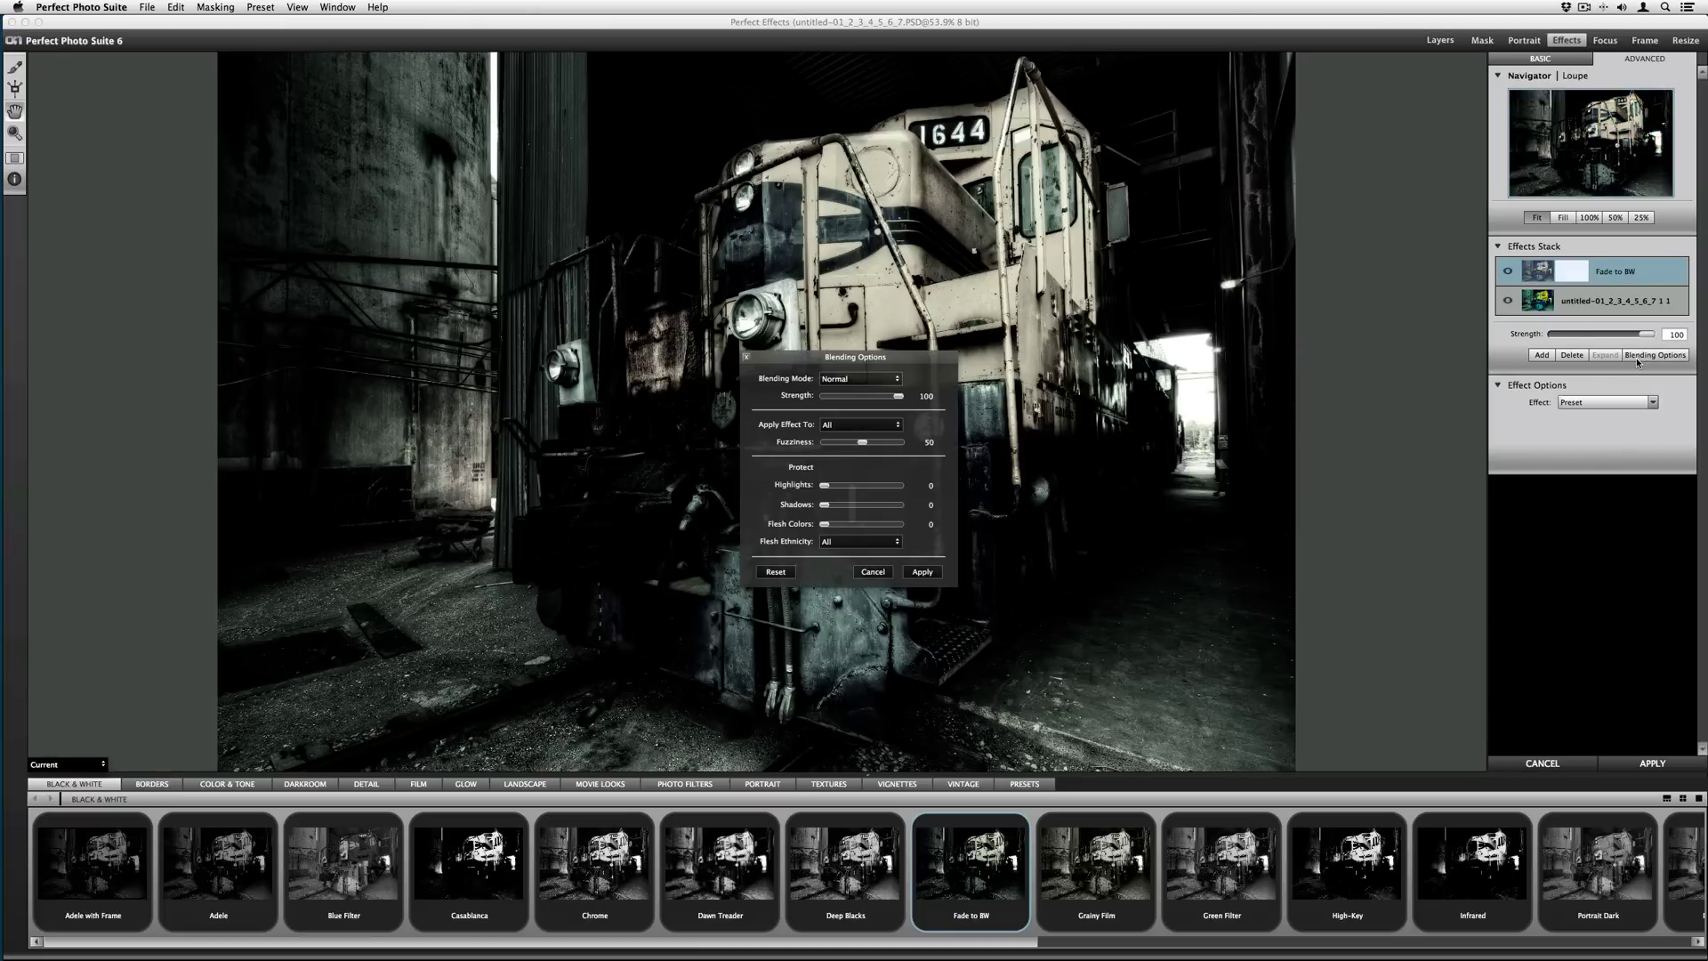
left_click_drag(856, 361, 1335, 241)
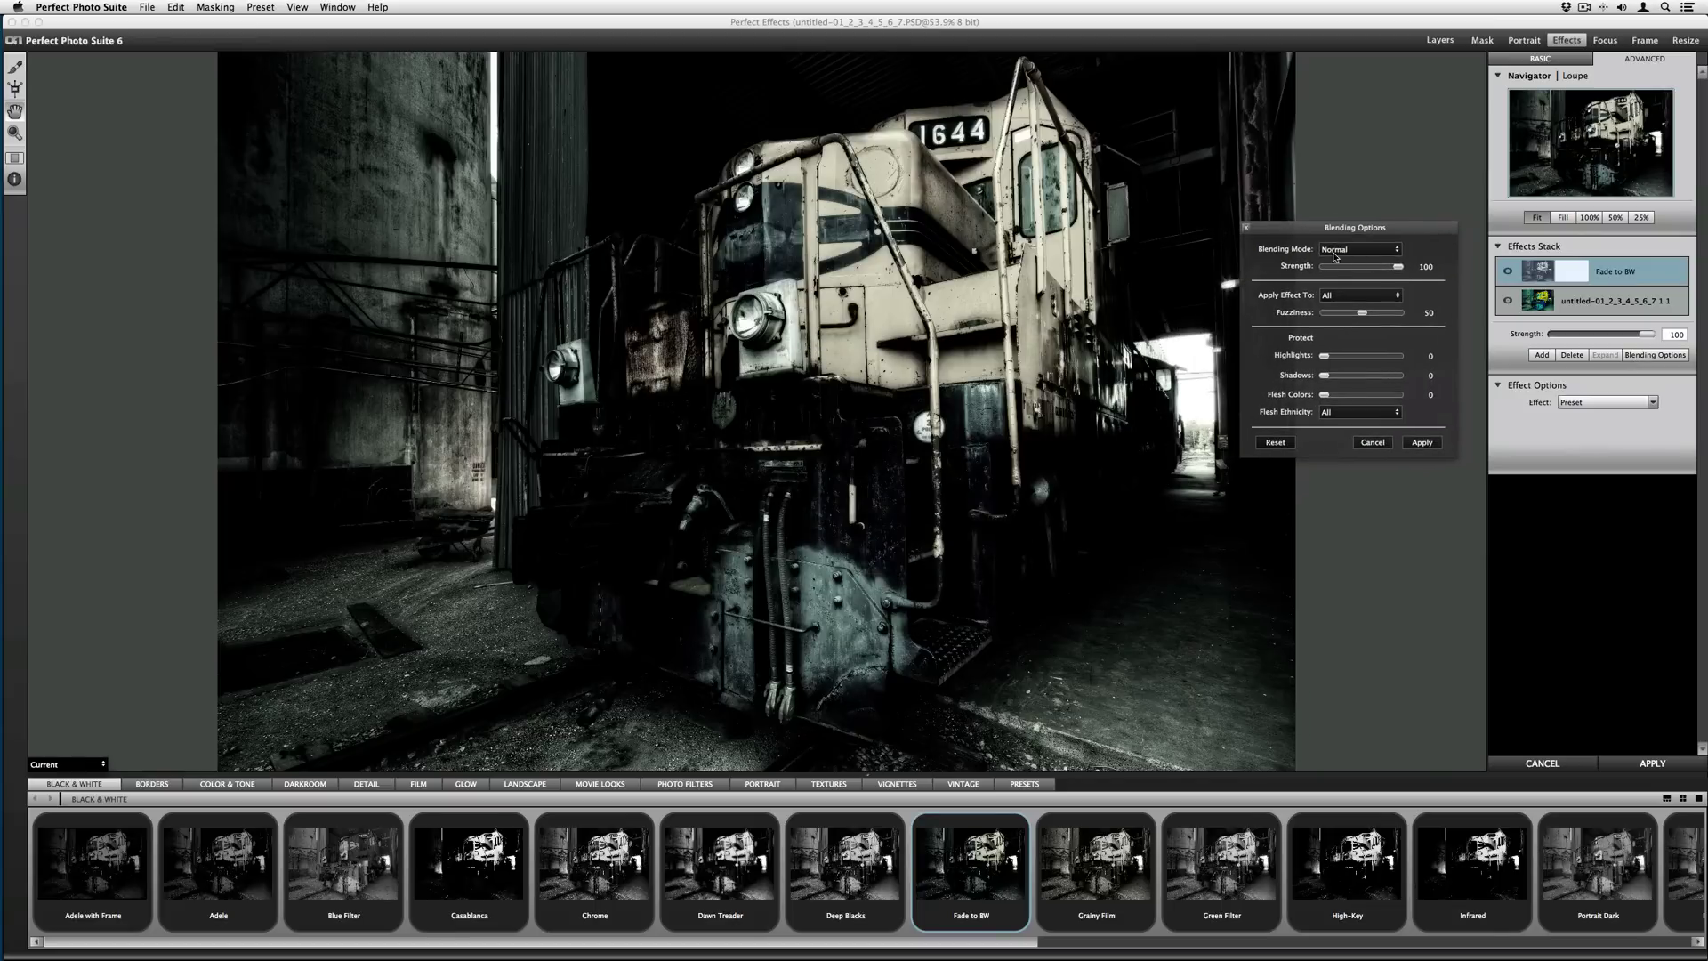
left_click(1395, 252)
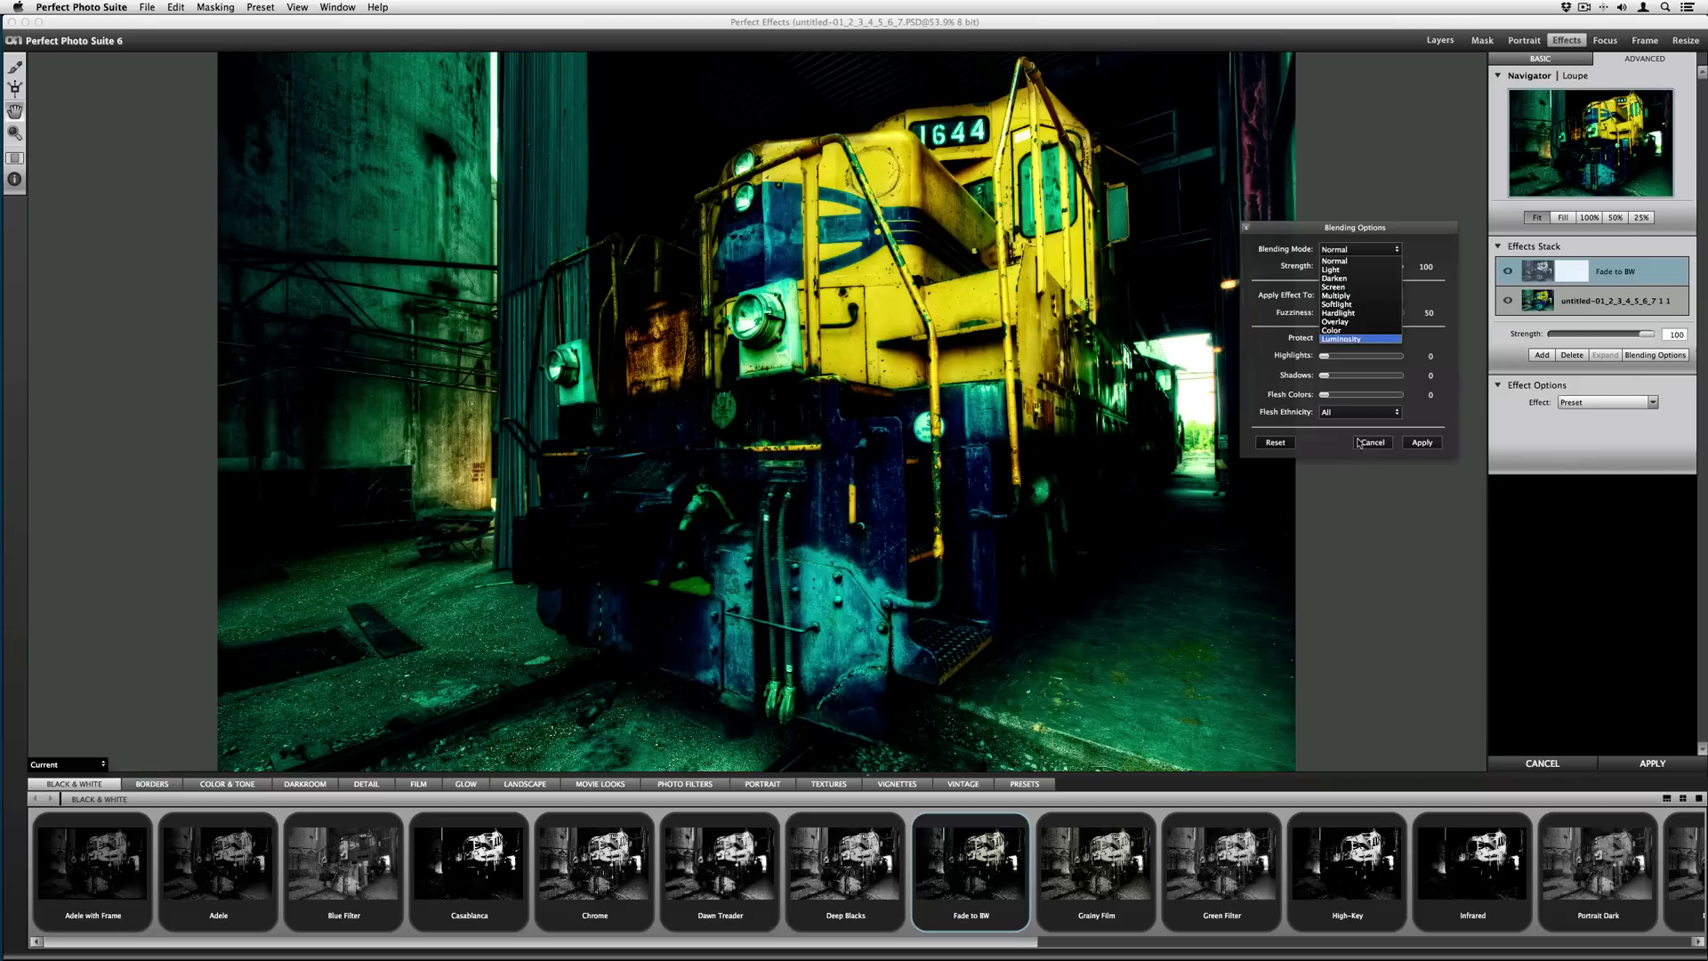
left_click(1360, 451)
left_click(1367, 444)
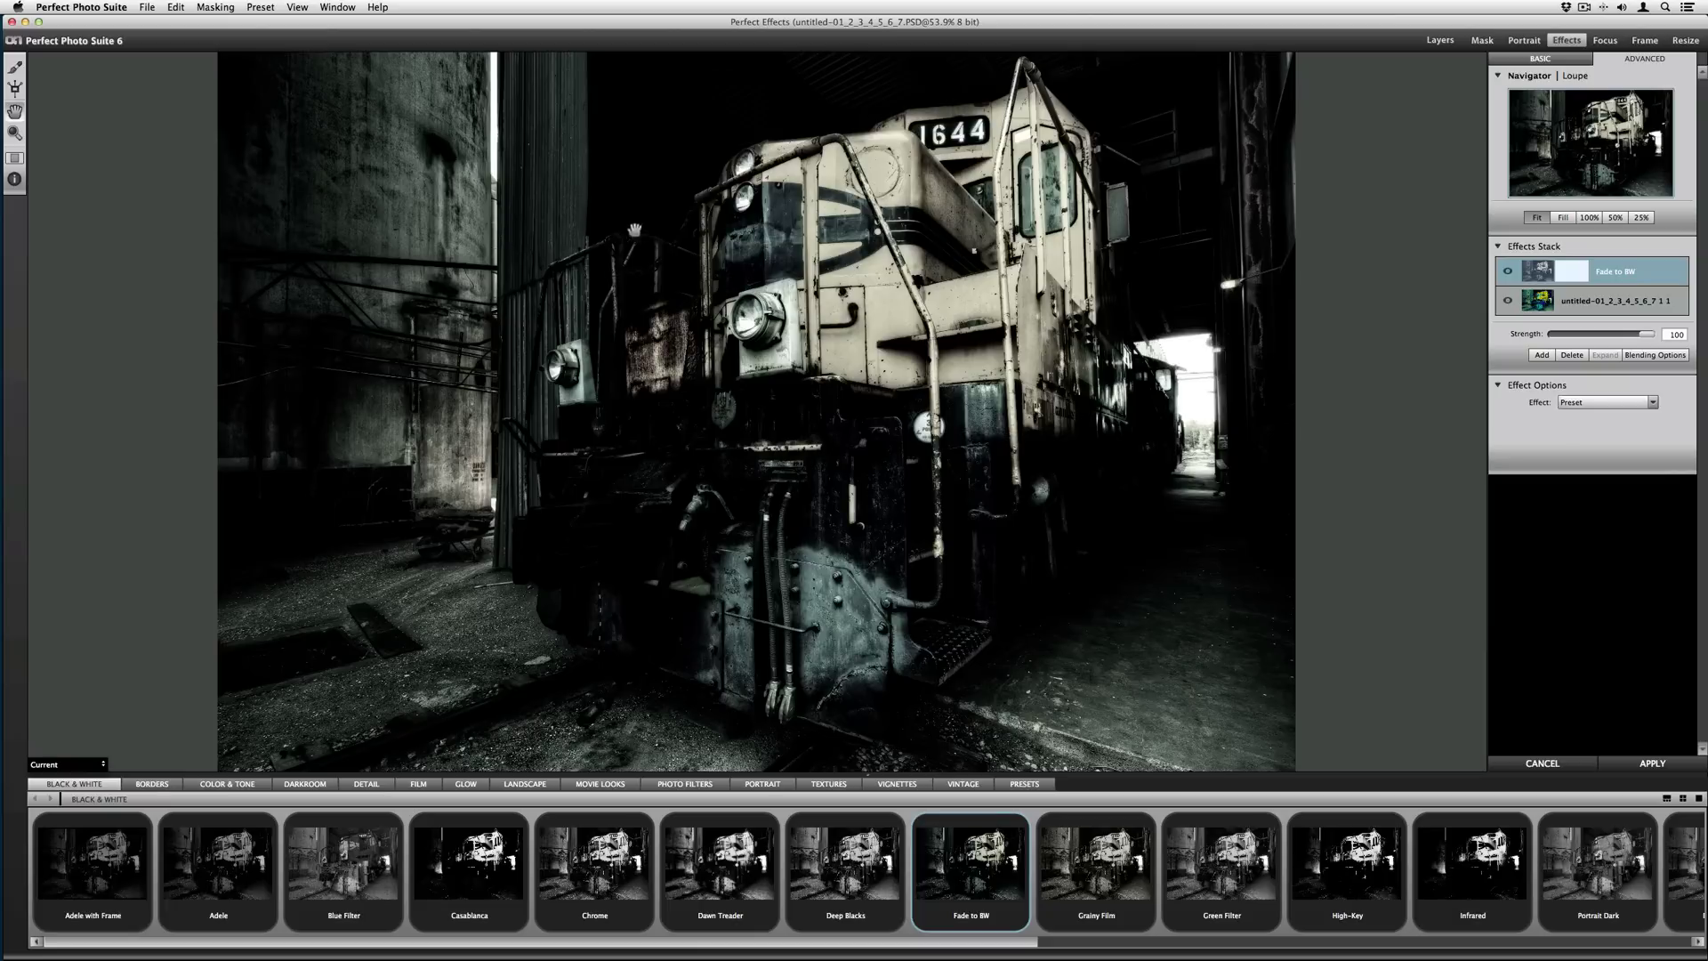
Step: Look through the list of keyboard shortcuts for Perfect Effects and close it
left_click(358, 5)
mouse_move(369, 5)
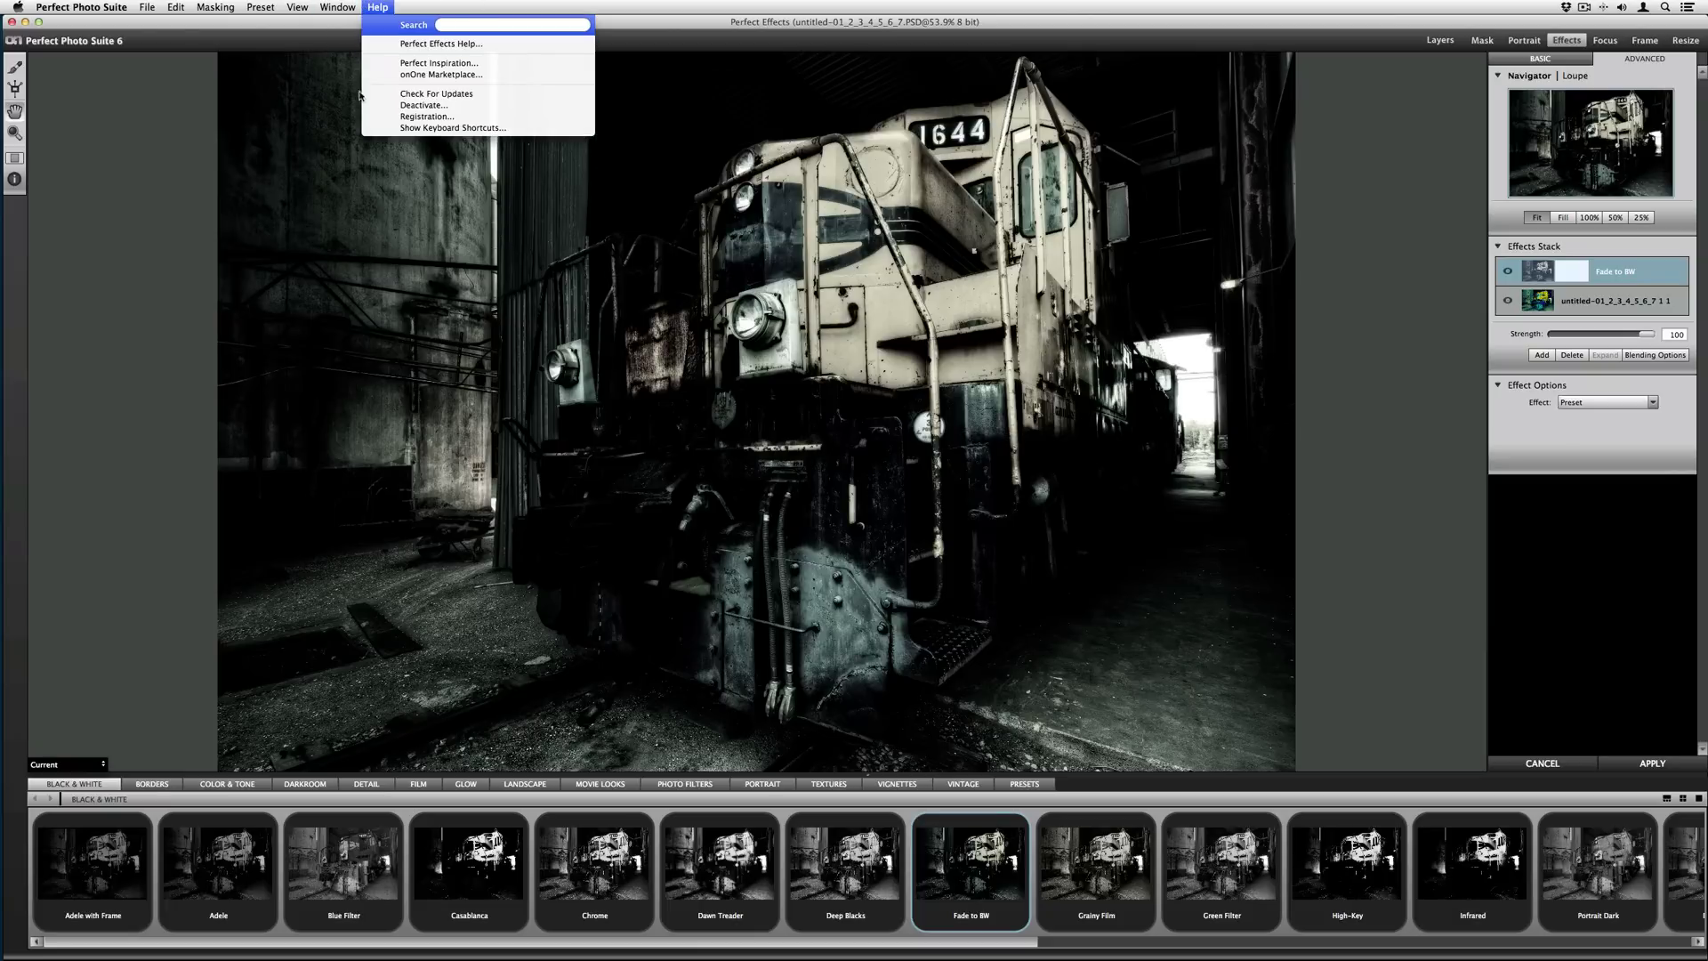
left_click(453, 128)
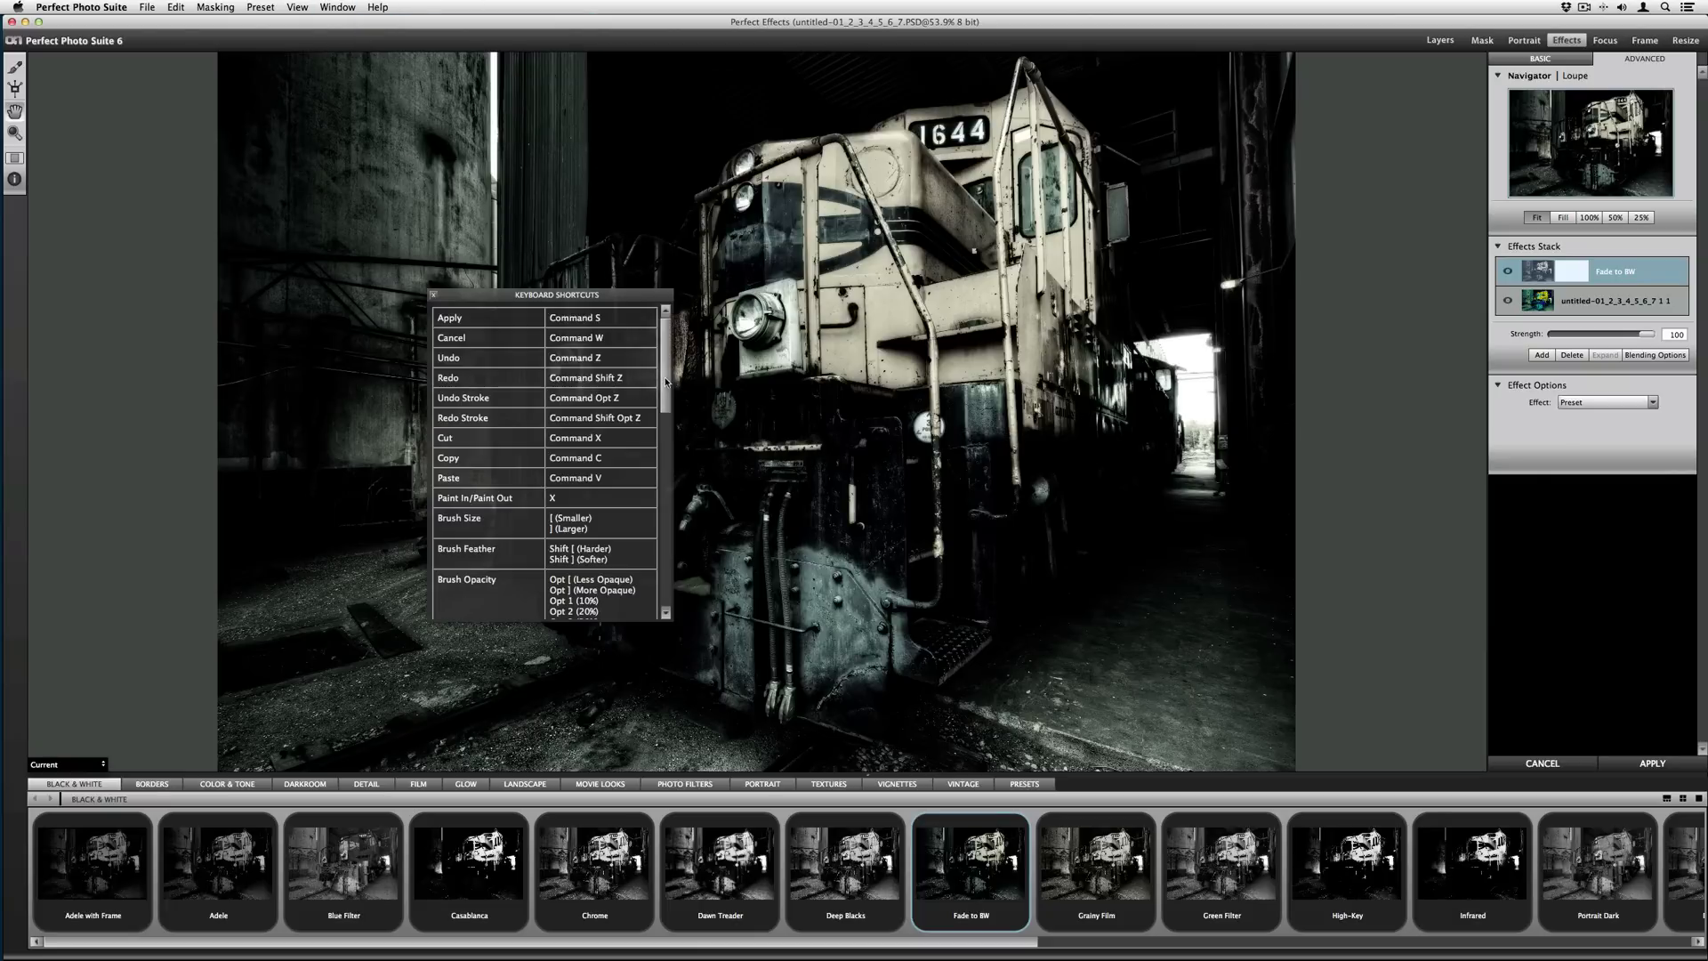
left_click_drag(667, 382, 655, 584)
scroll(655, 584, "up", 10)
left_click(433, 294)
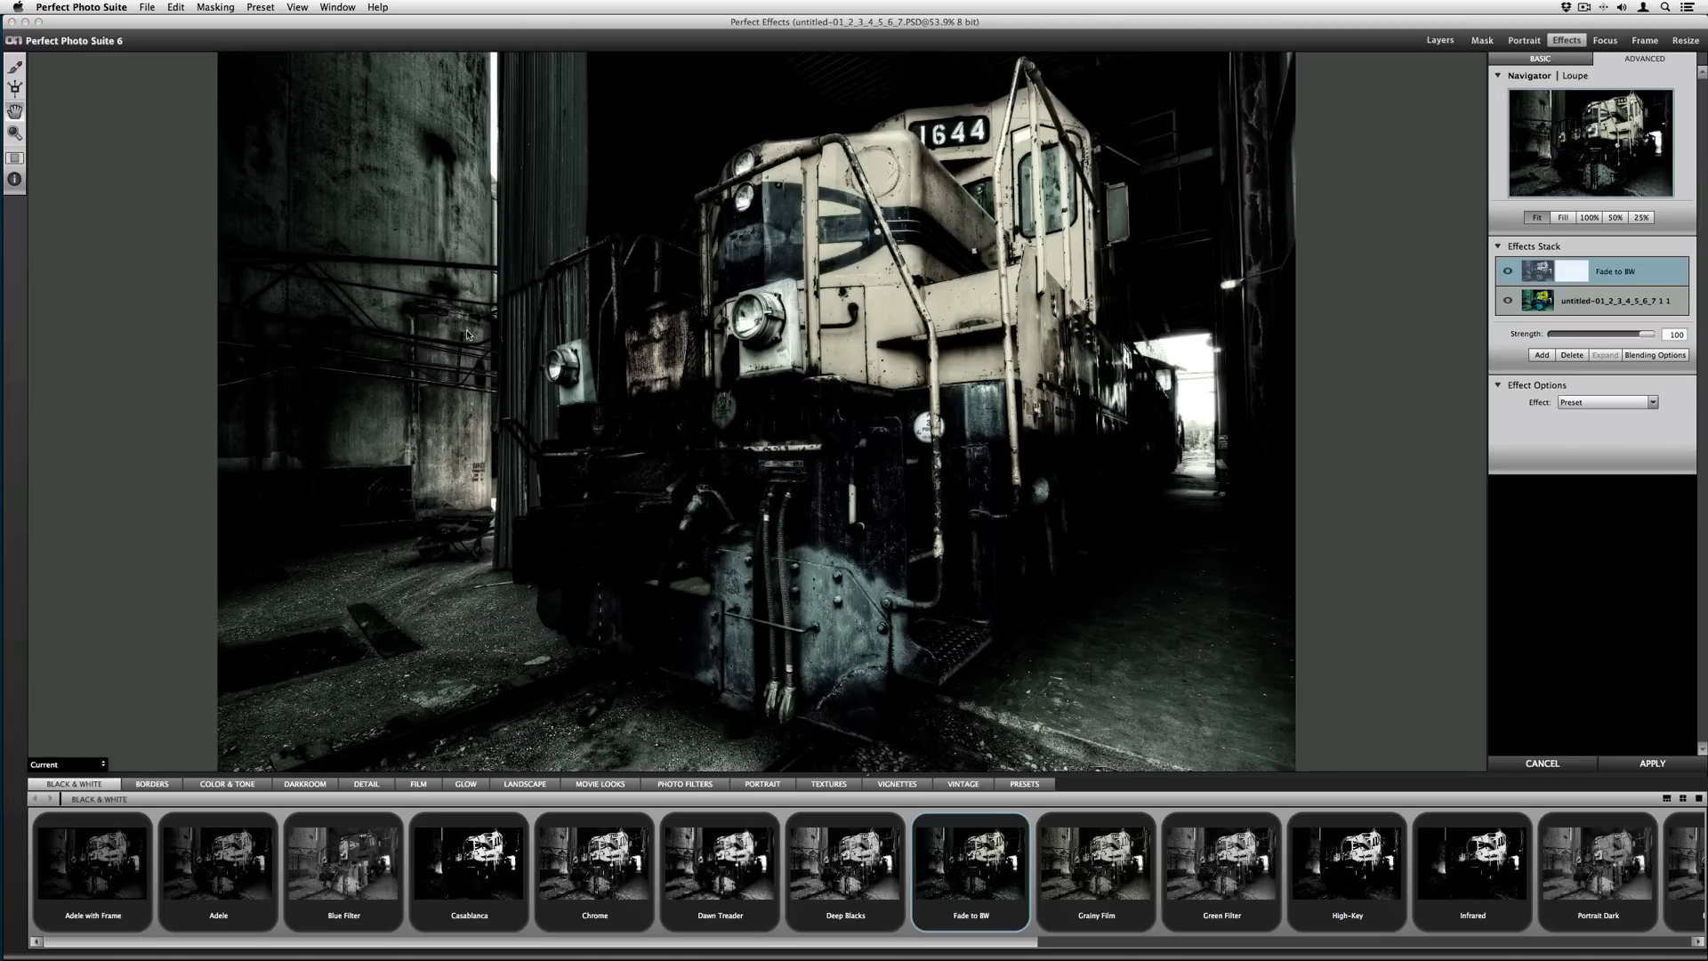
Step: Discard the Fade to BW effect and save the layered locomotive file back to Lightroom
left_click(1542, 763)
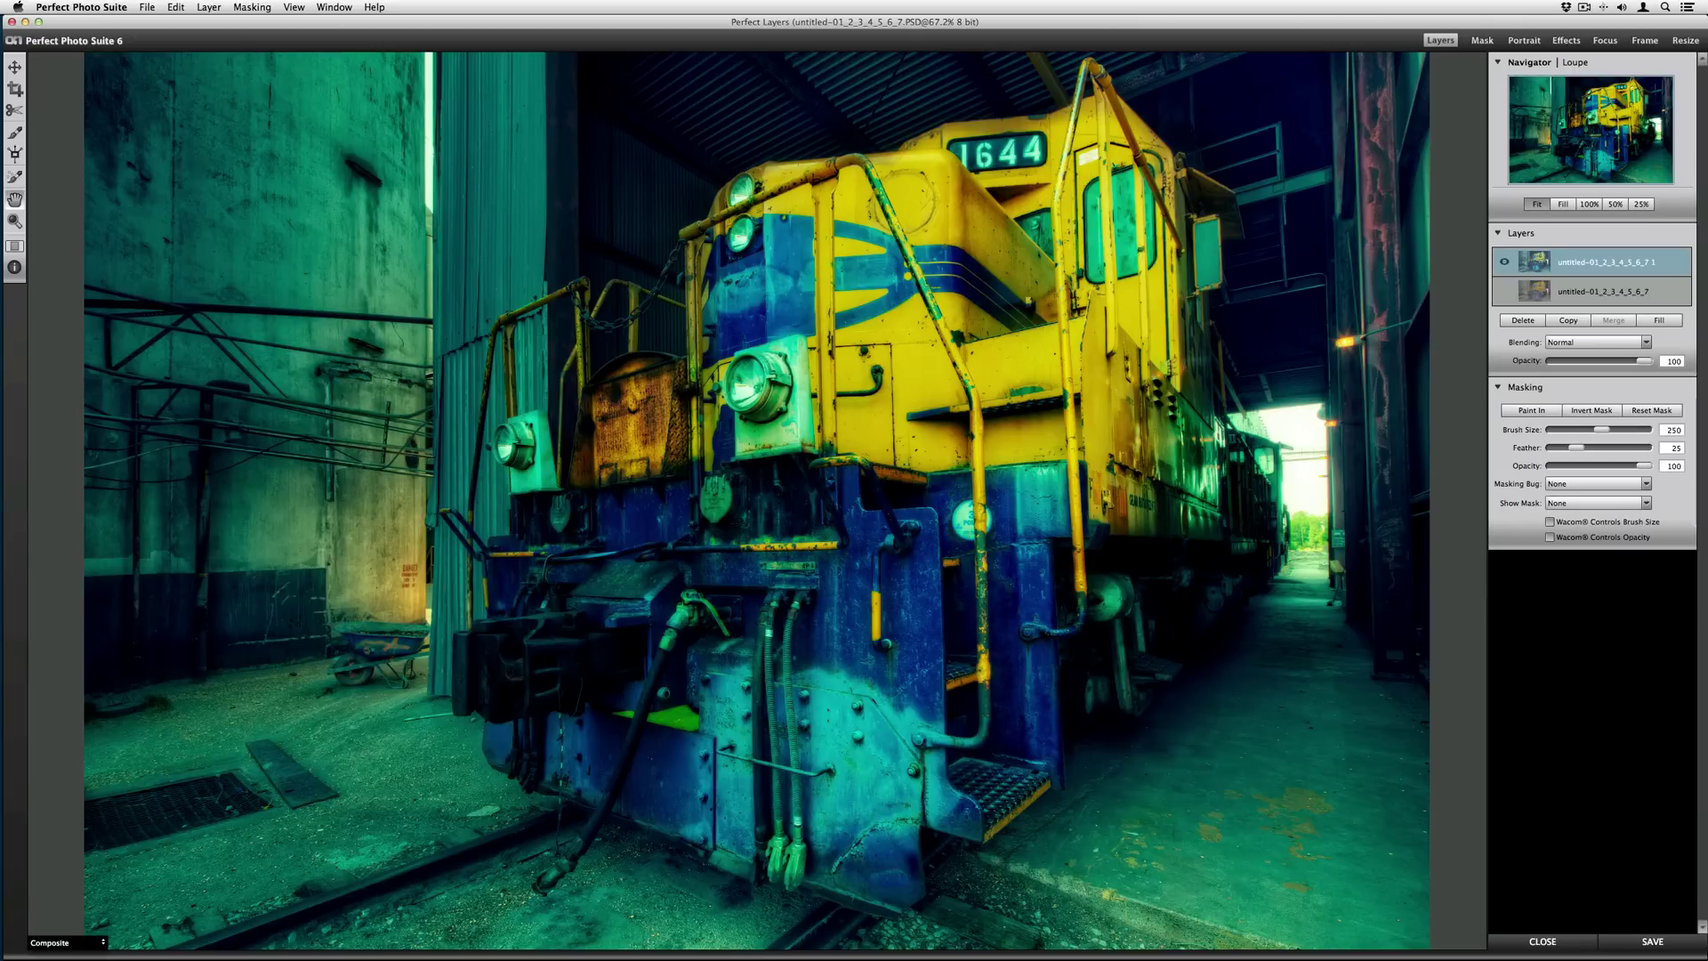
key("super+Tab")
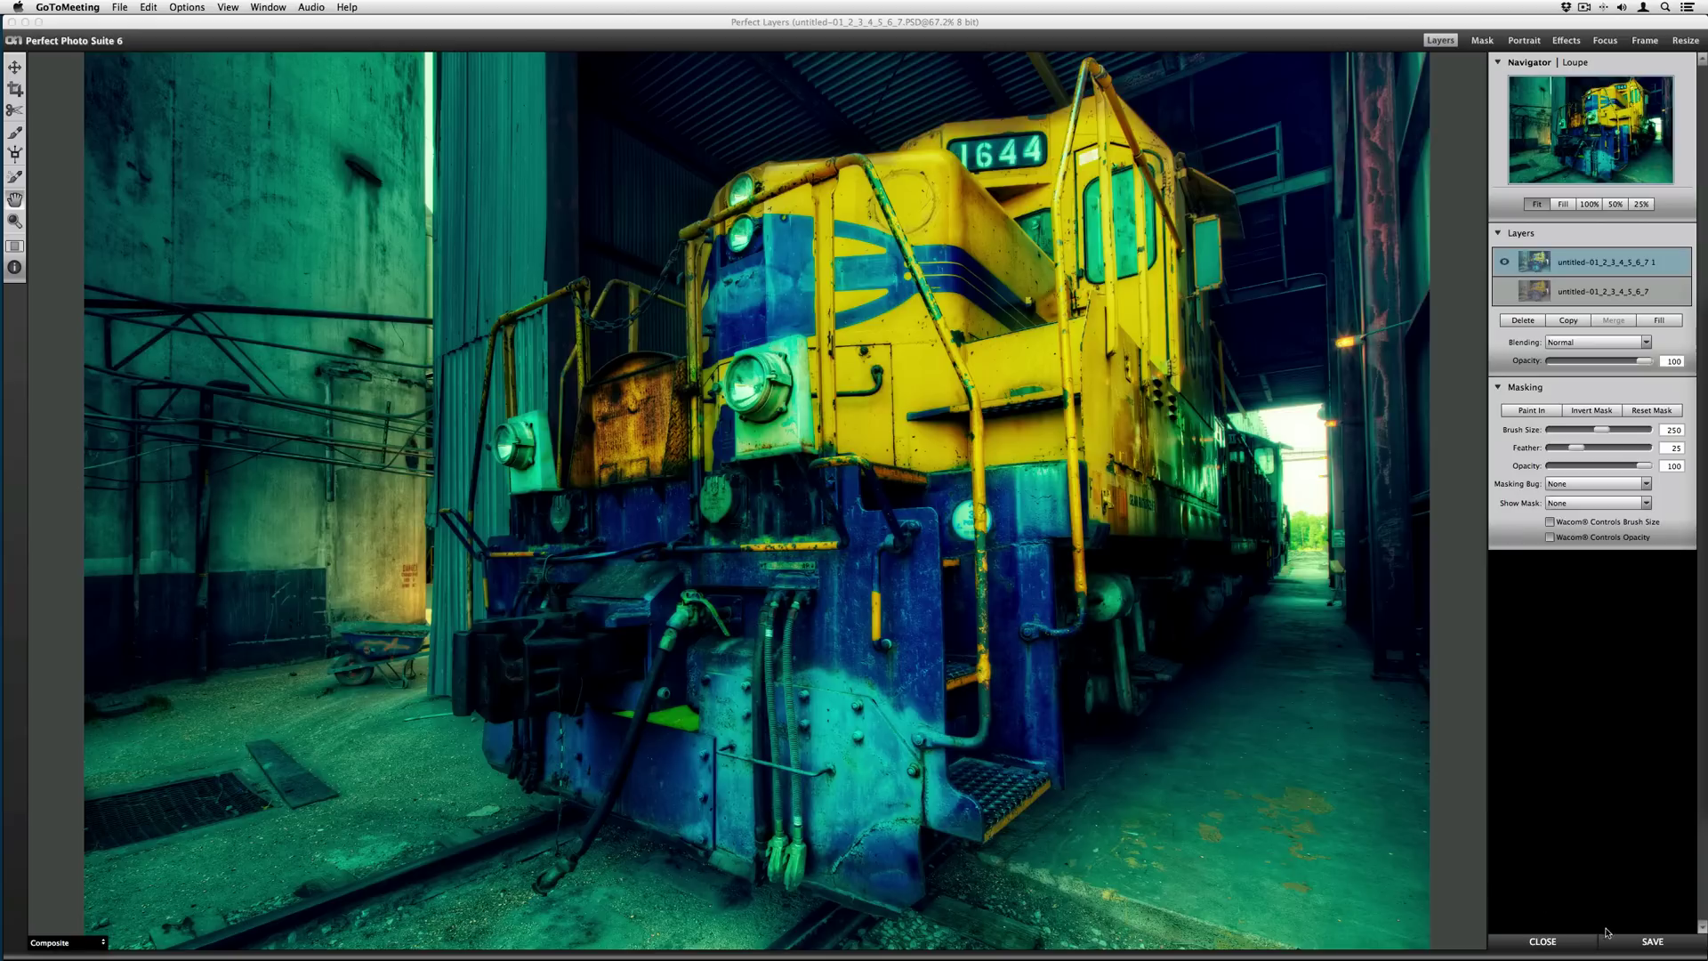
left_click(1628, 941)
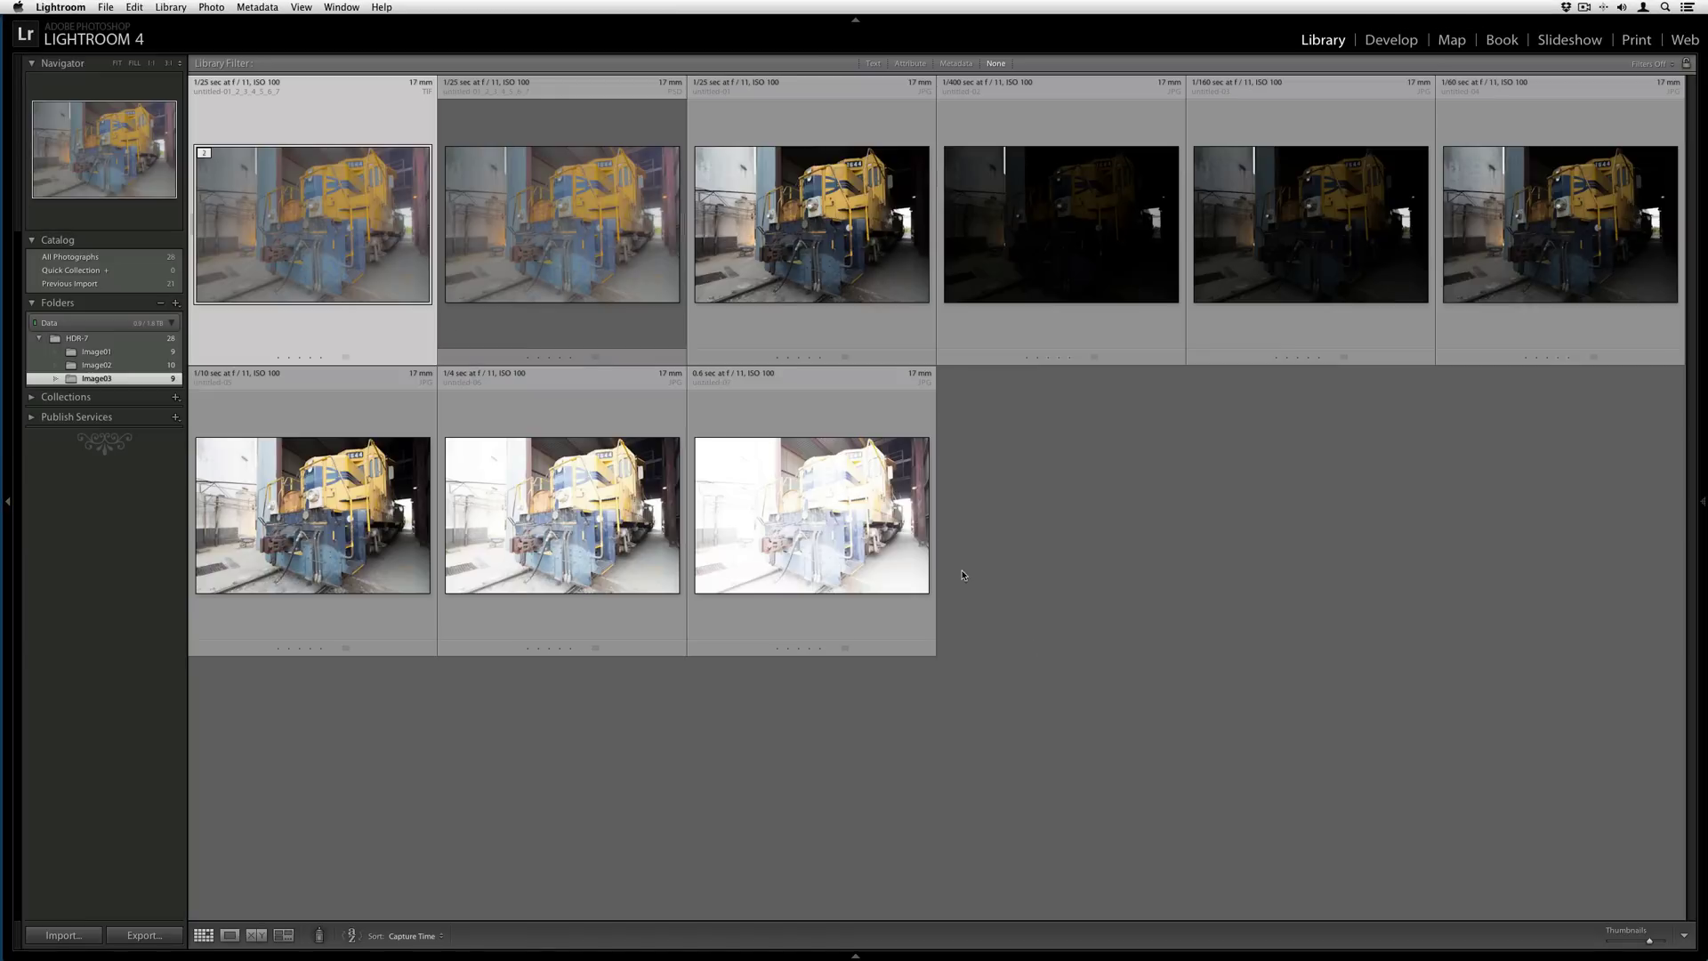
Step: Open the stylized locomotive photo in Develop and set Highlights to -9, Shadows to +26, Whites to -2 and Blacks to +11
double_click(532, 272)
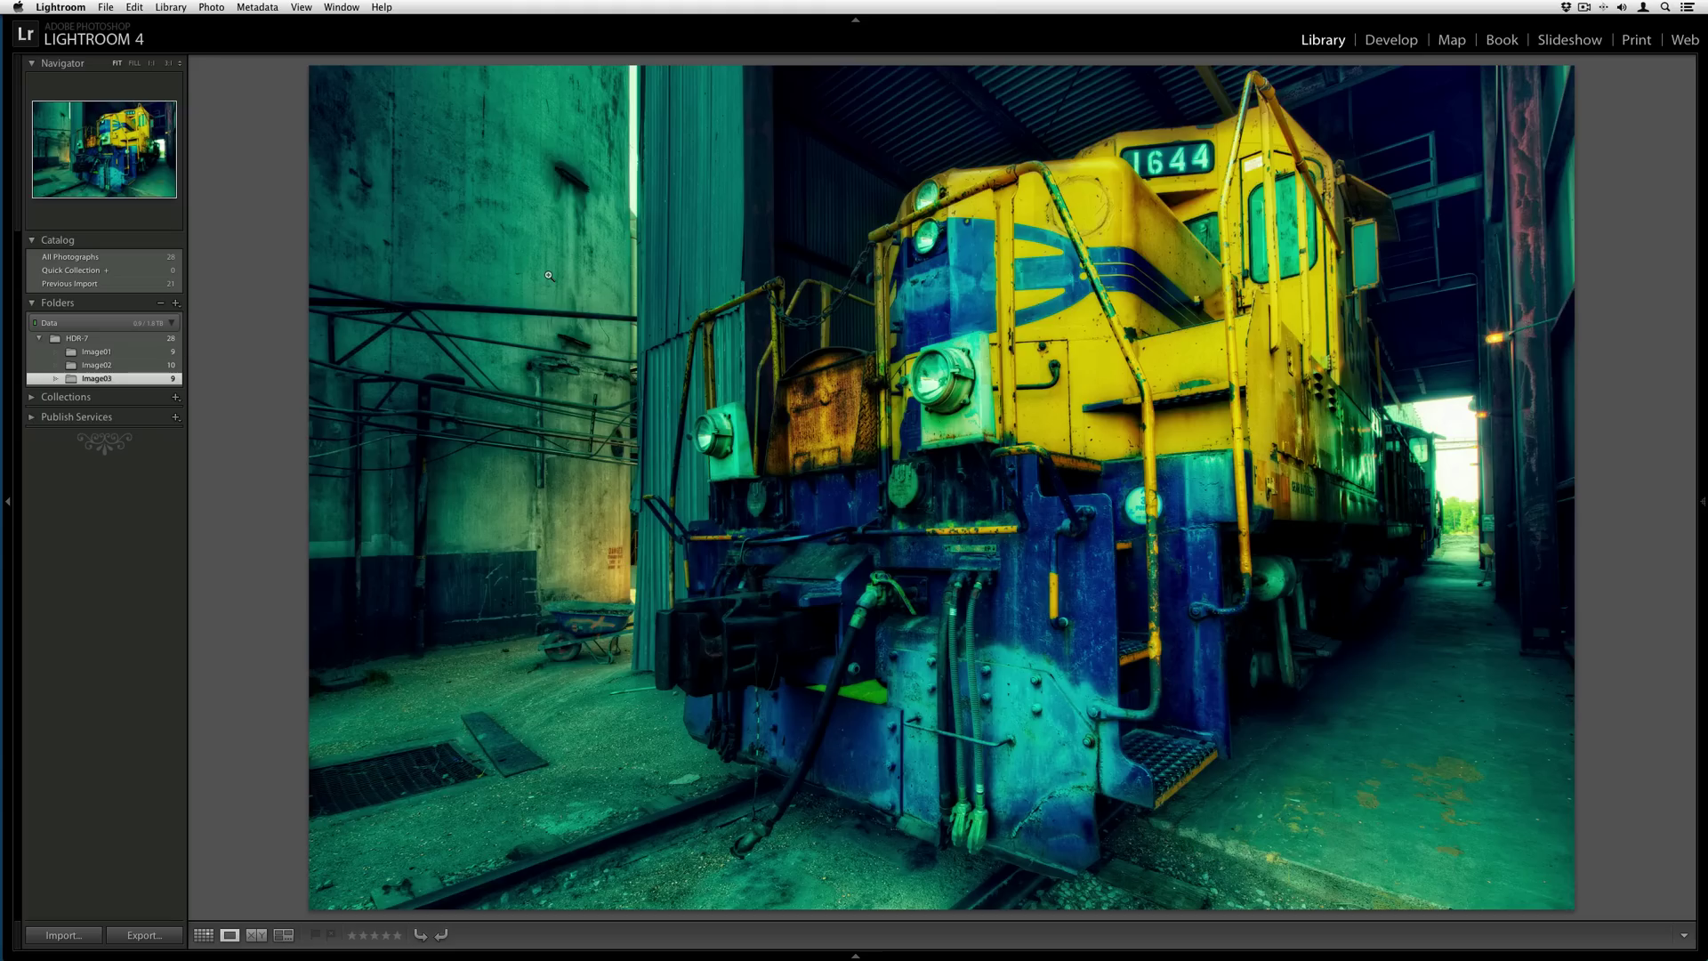
left_click(1391, 39)
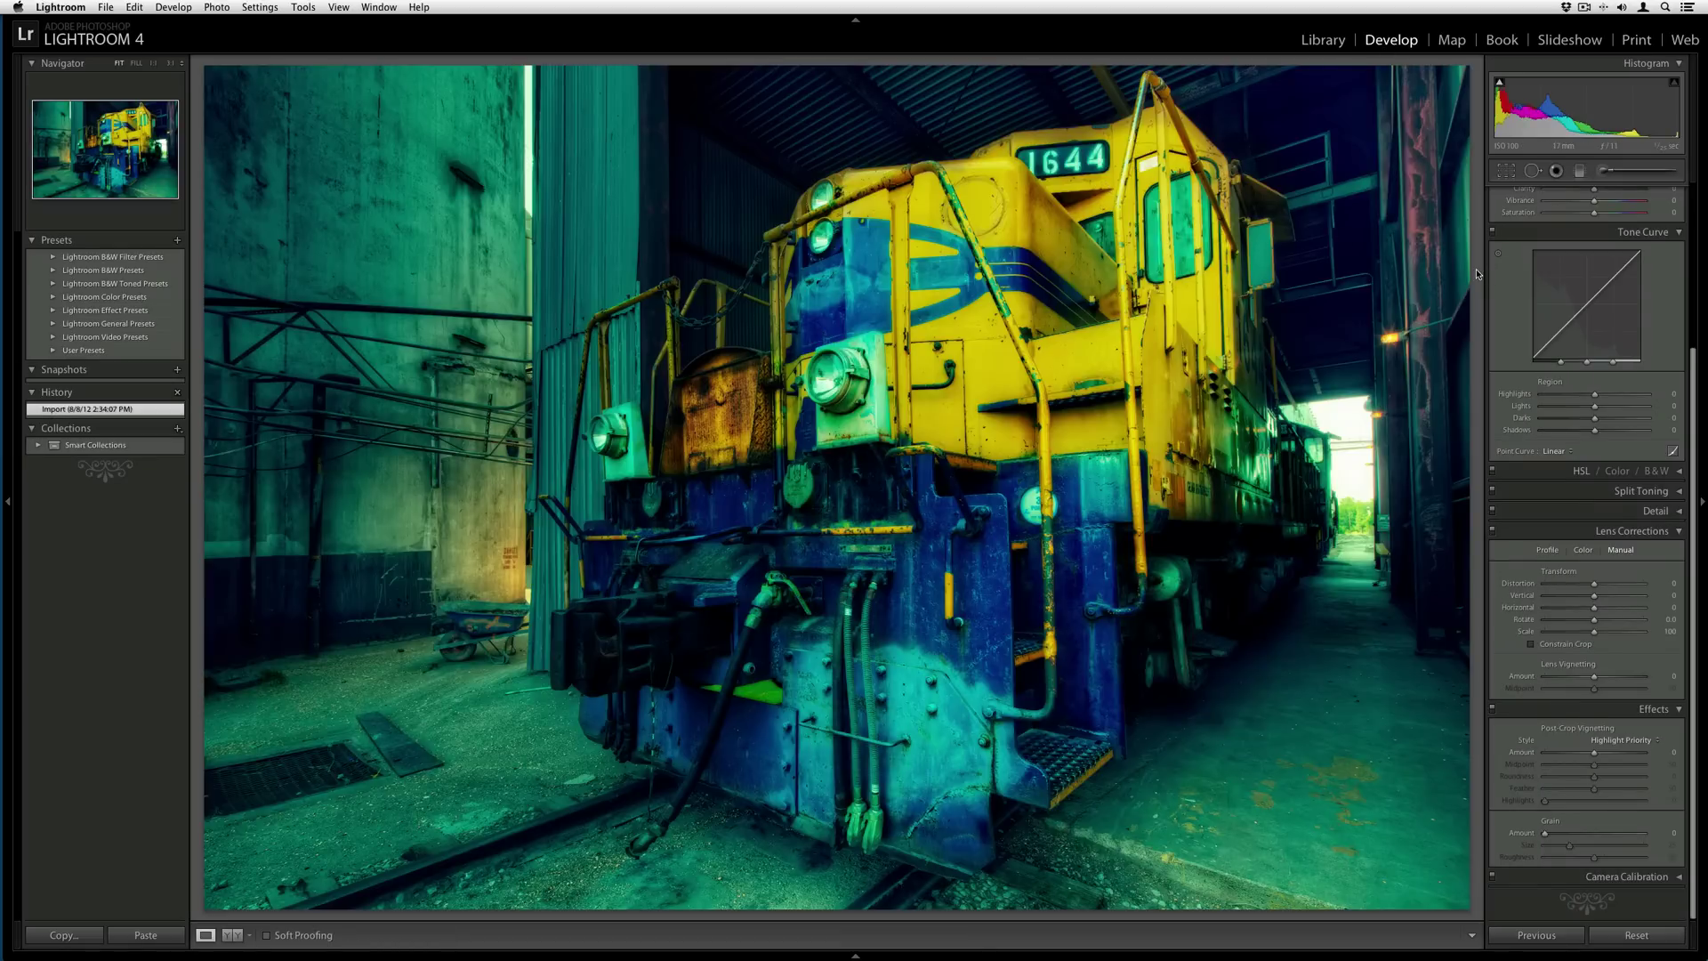
scroll(1584, 302, "up", 5)
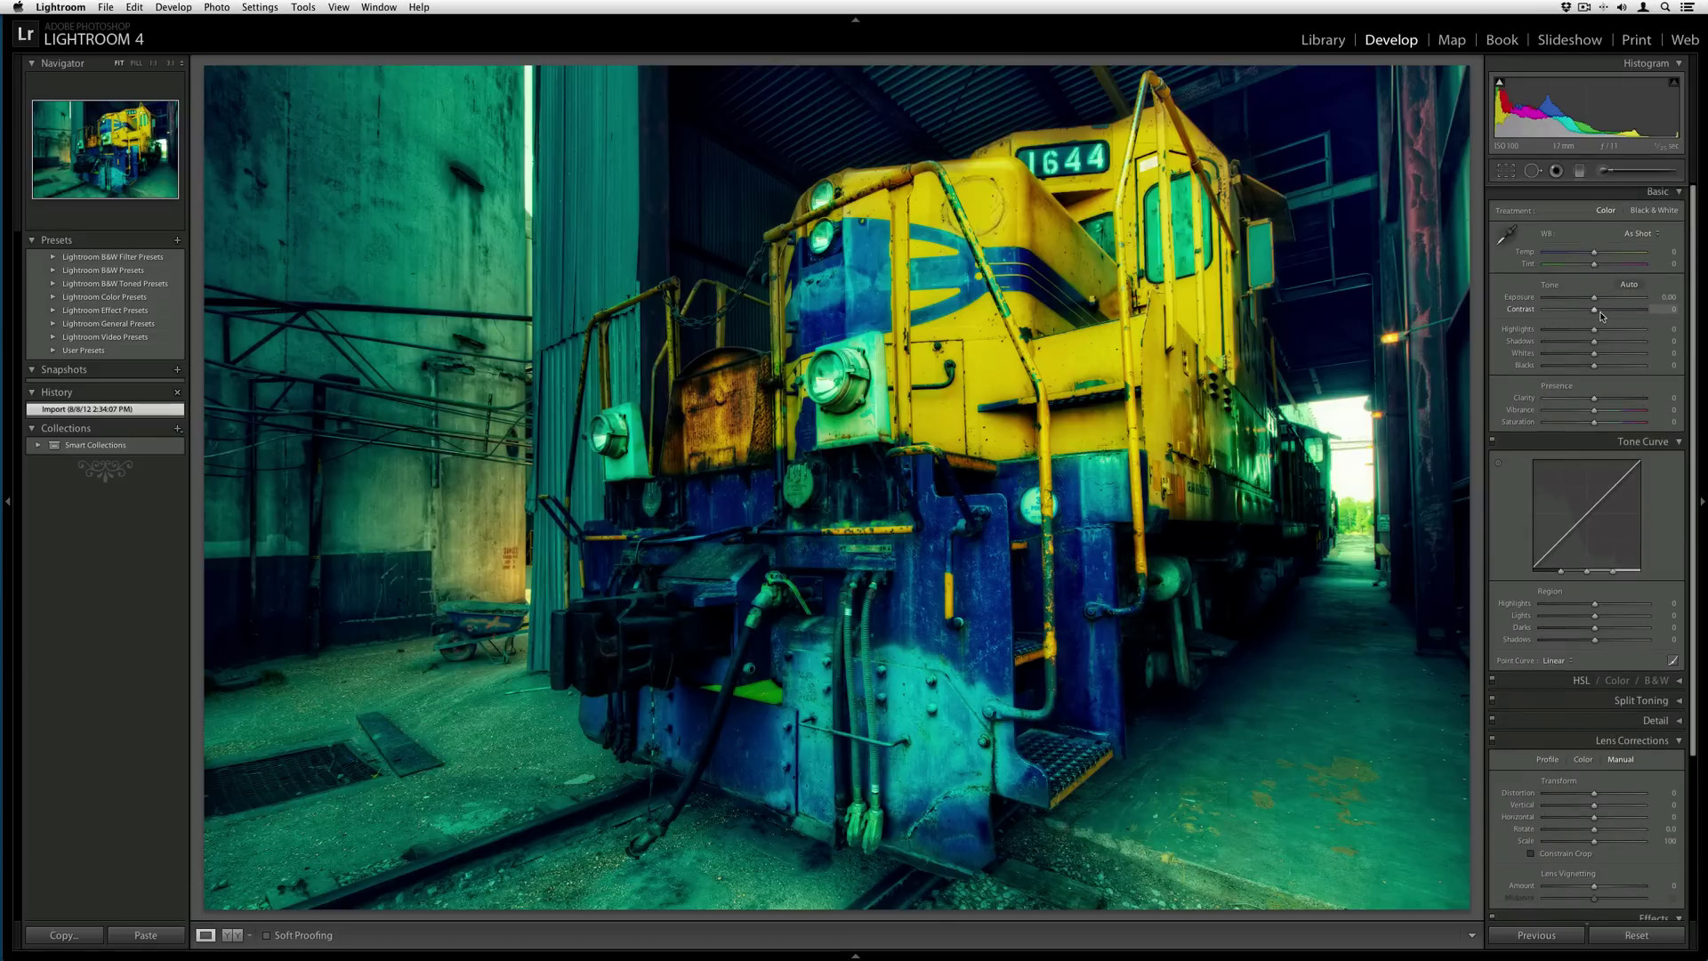
key("alt")
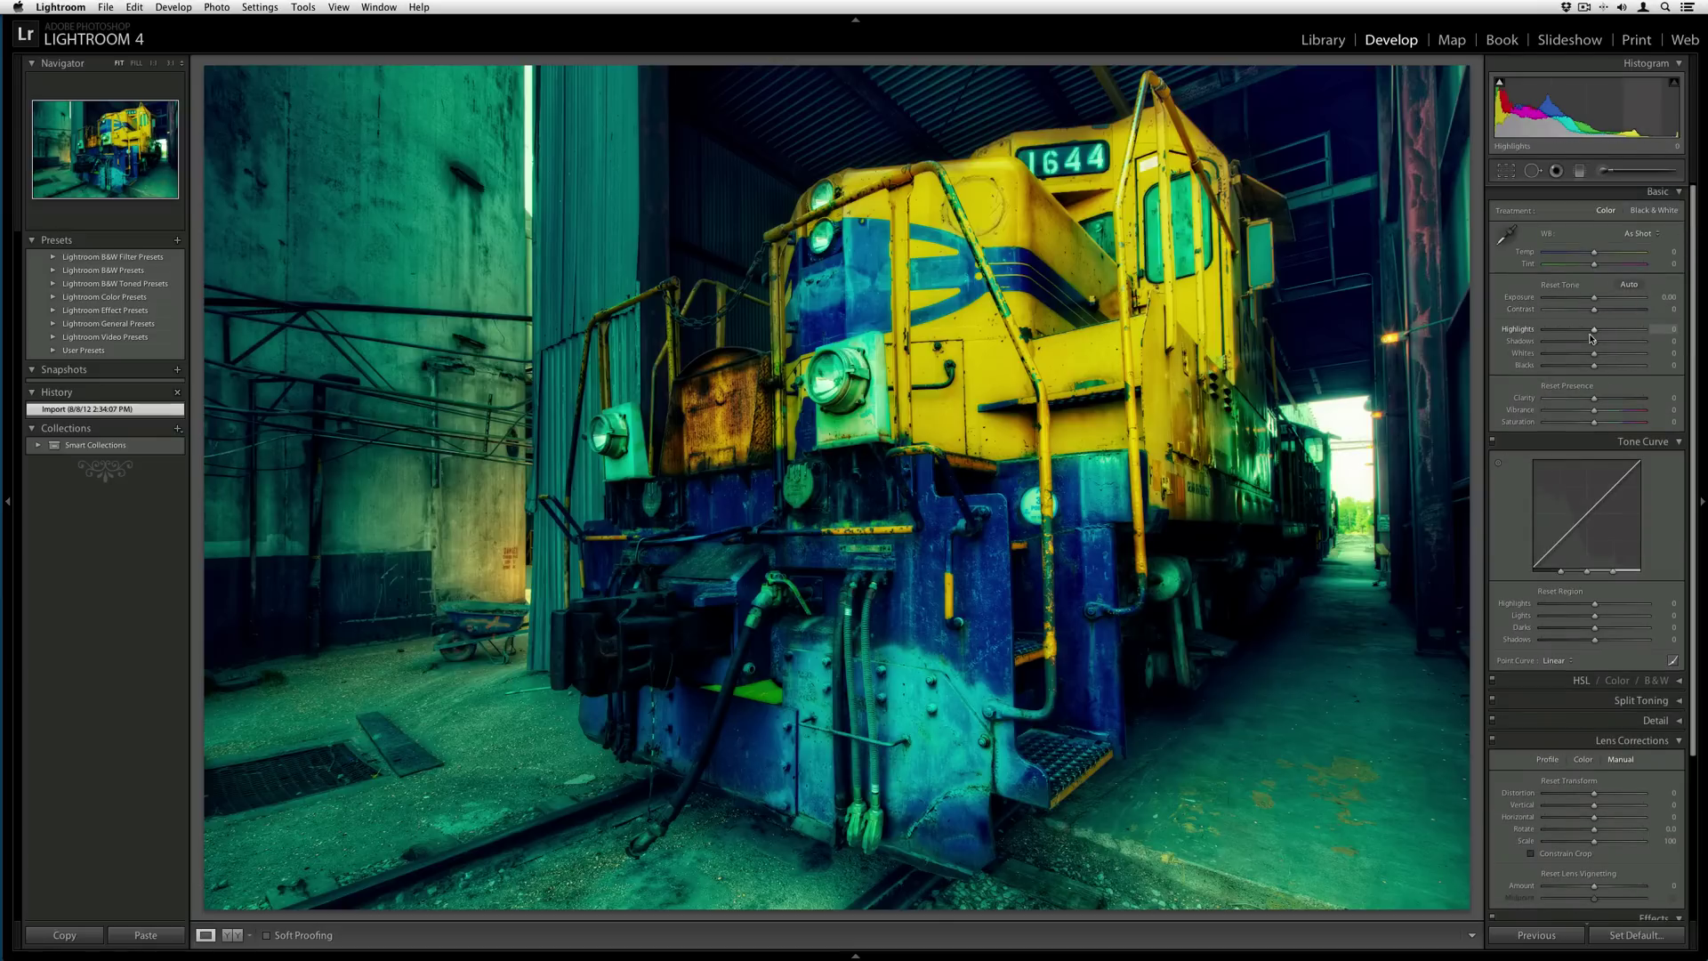
mouse_move(1591, 337)
left_mouse_down()
mouse_move(1608, 344)
mouse_move(1600, 366)
left_mouse_up()
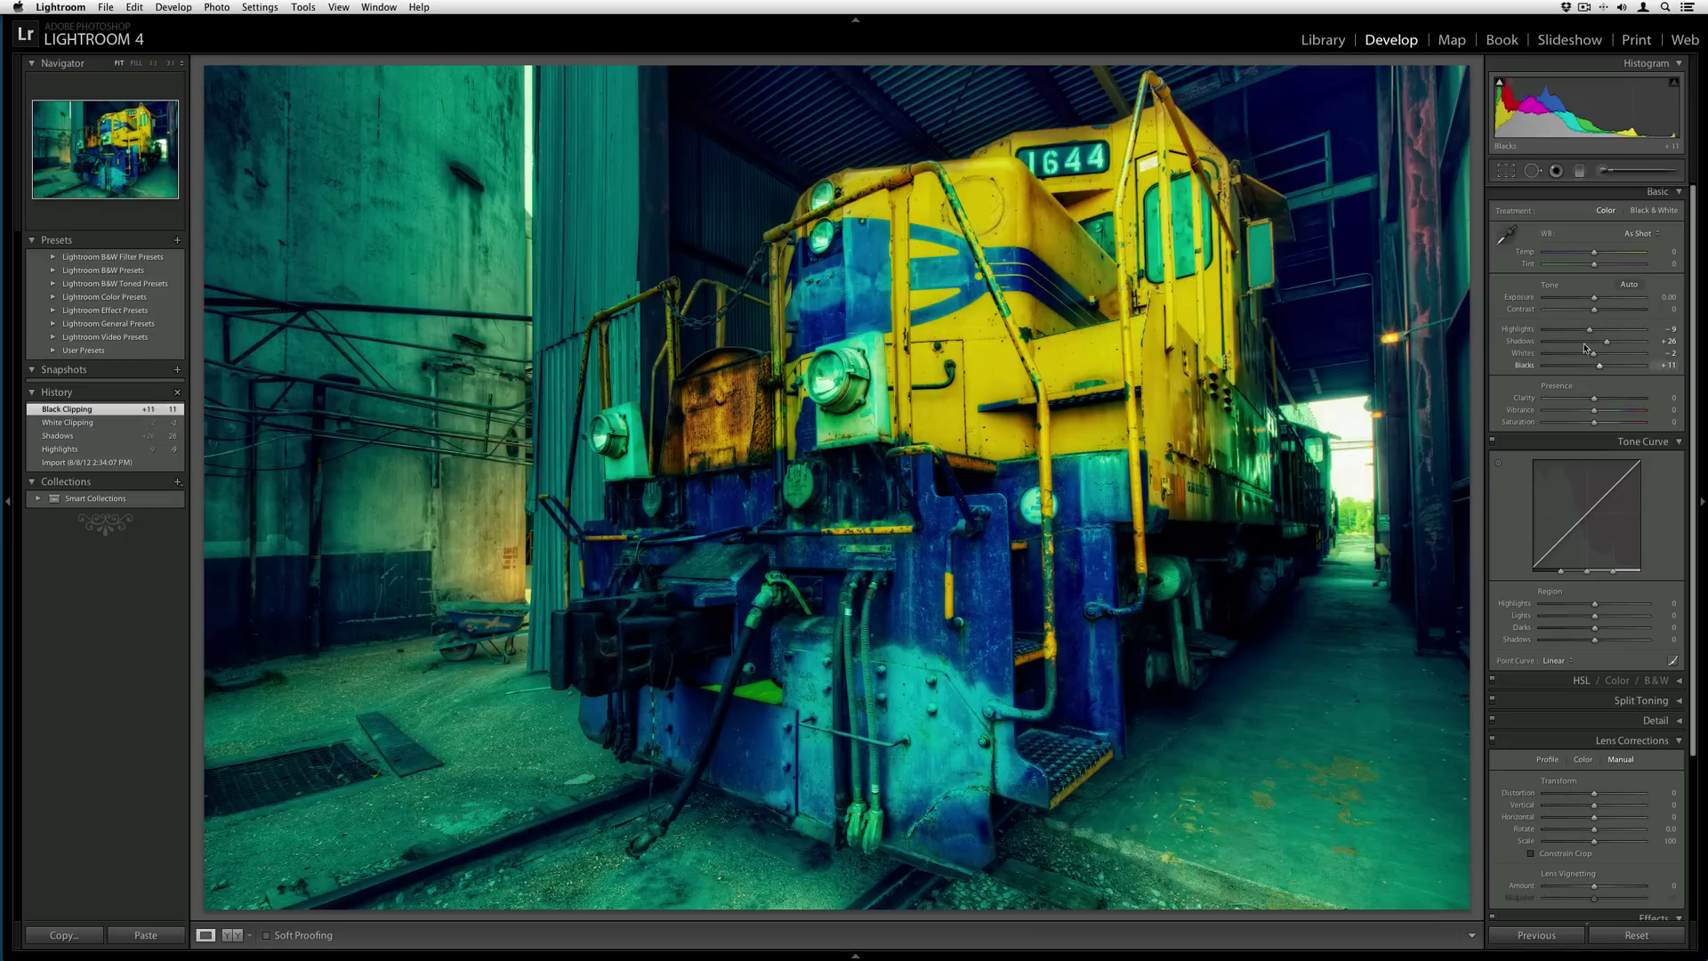
Step: Set the photo's Exposure to -0.10, Contrast to +24, Clarity to +13 and Vibrance to +10
left_click_drag(1594, 298, 1606, 310)
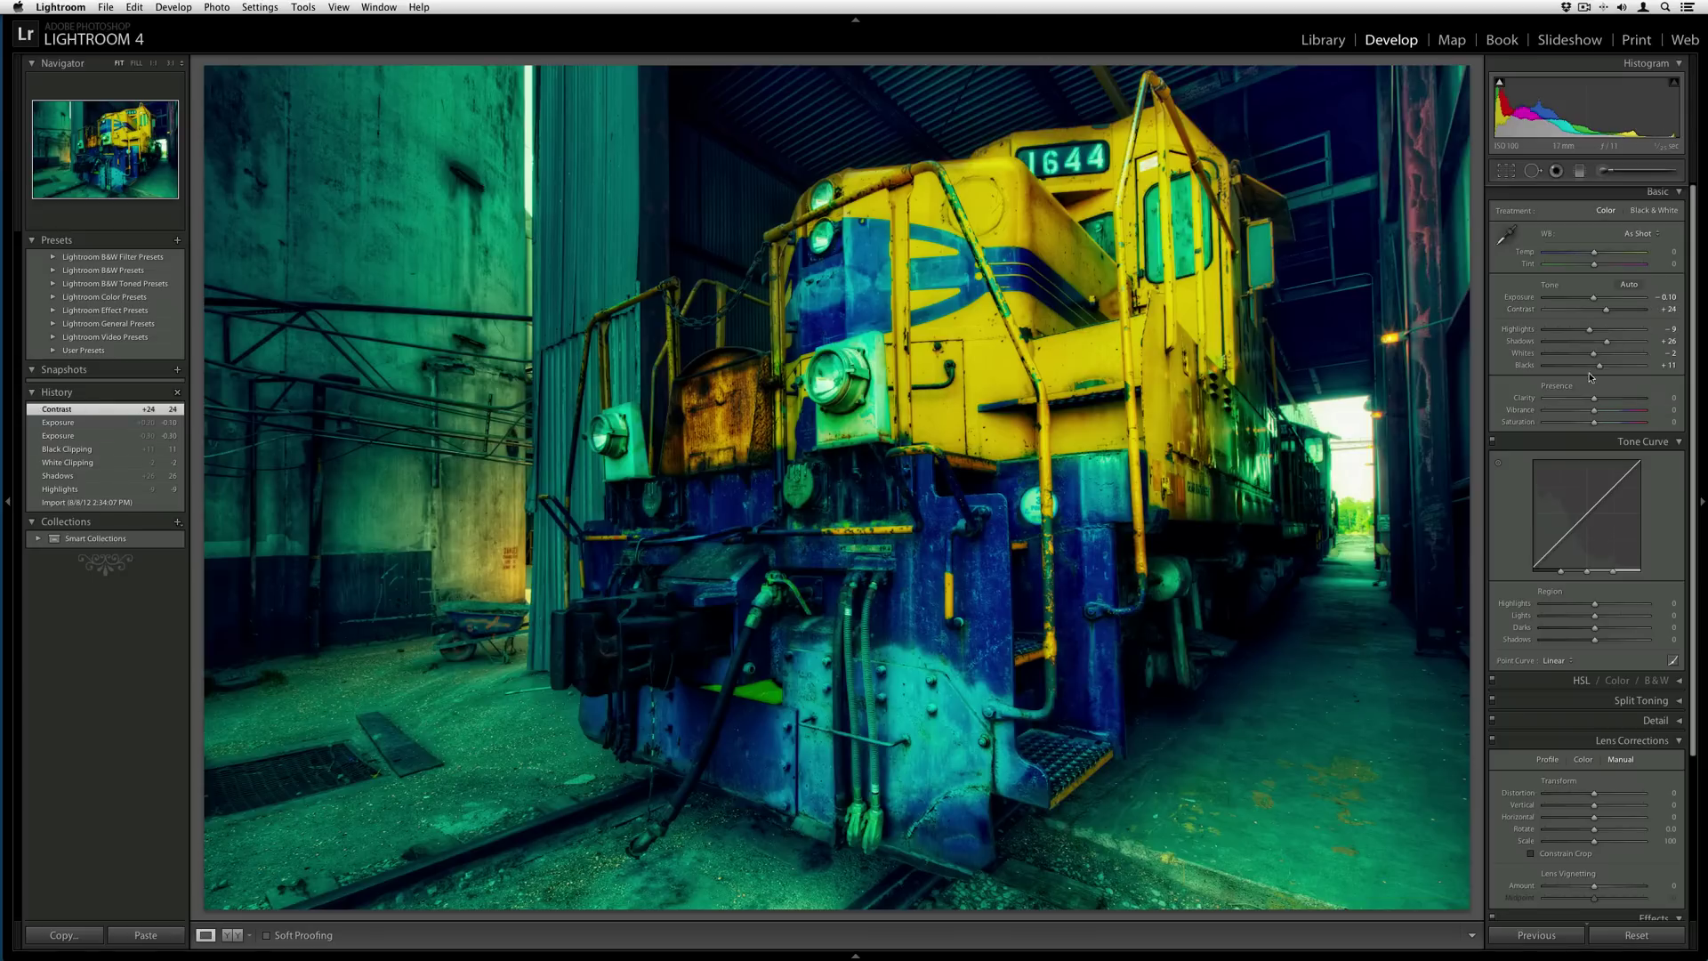
left_click_drag(1594, 398, 1605, 412)
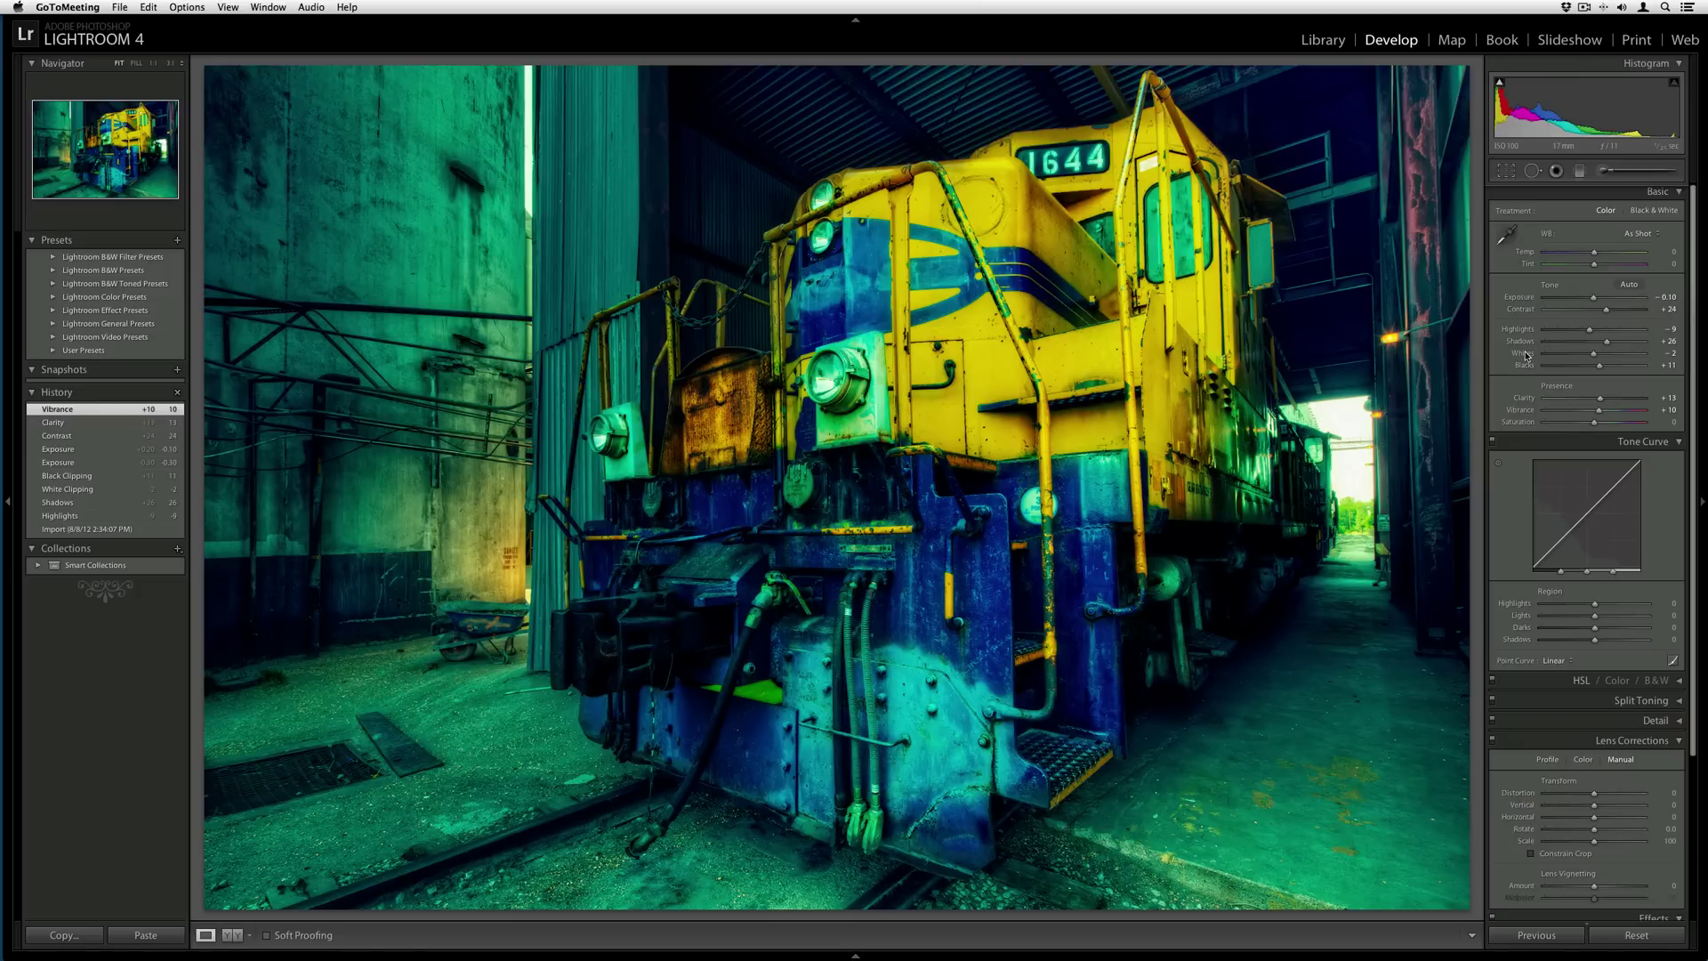
Step: Preview the highlight clipping while adjusting Highlights, and set Highlights to -17
left_click(1474, 272)
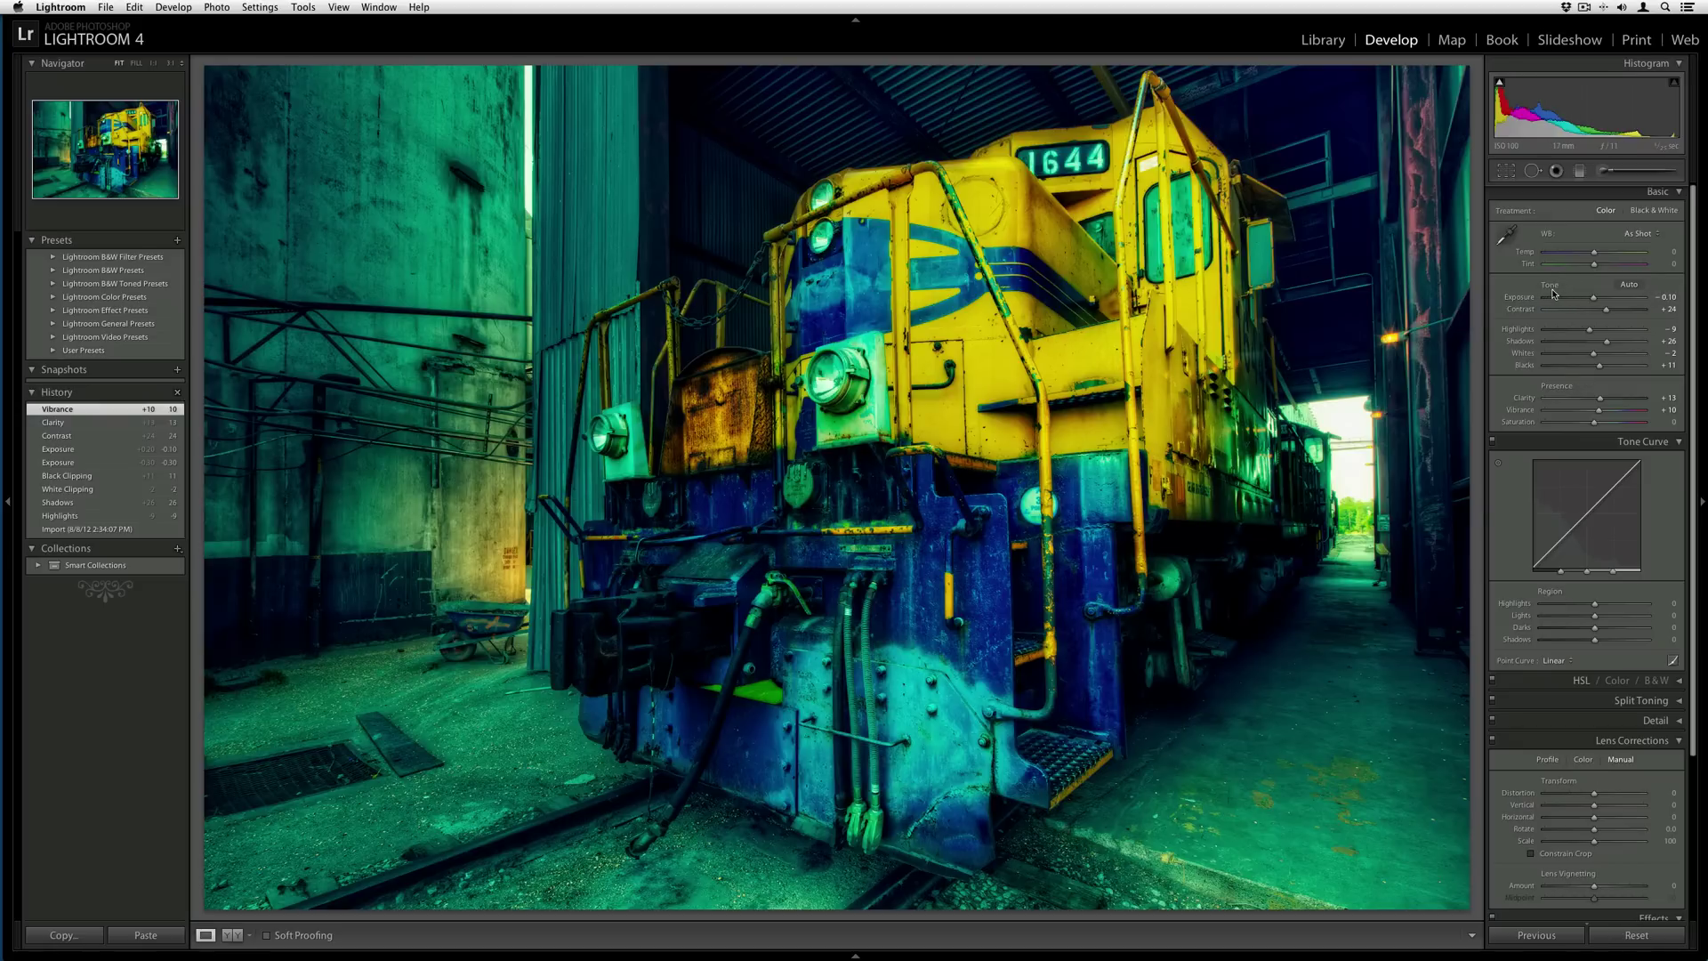
key("alt")
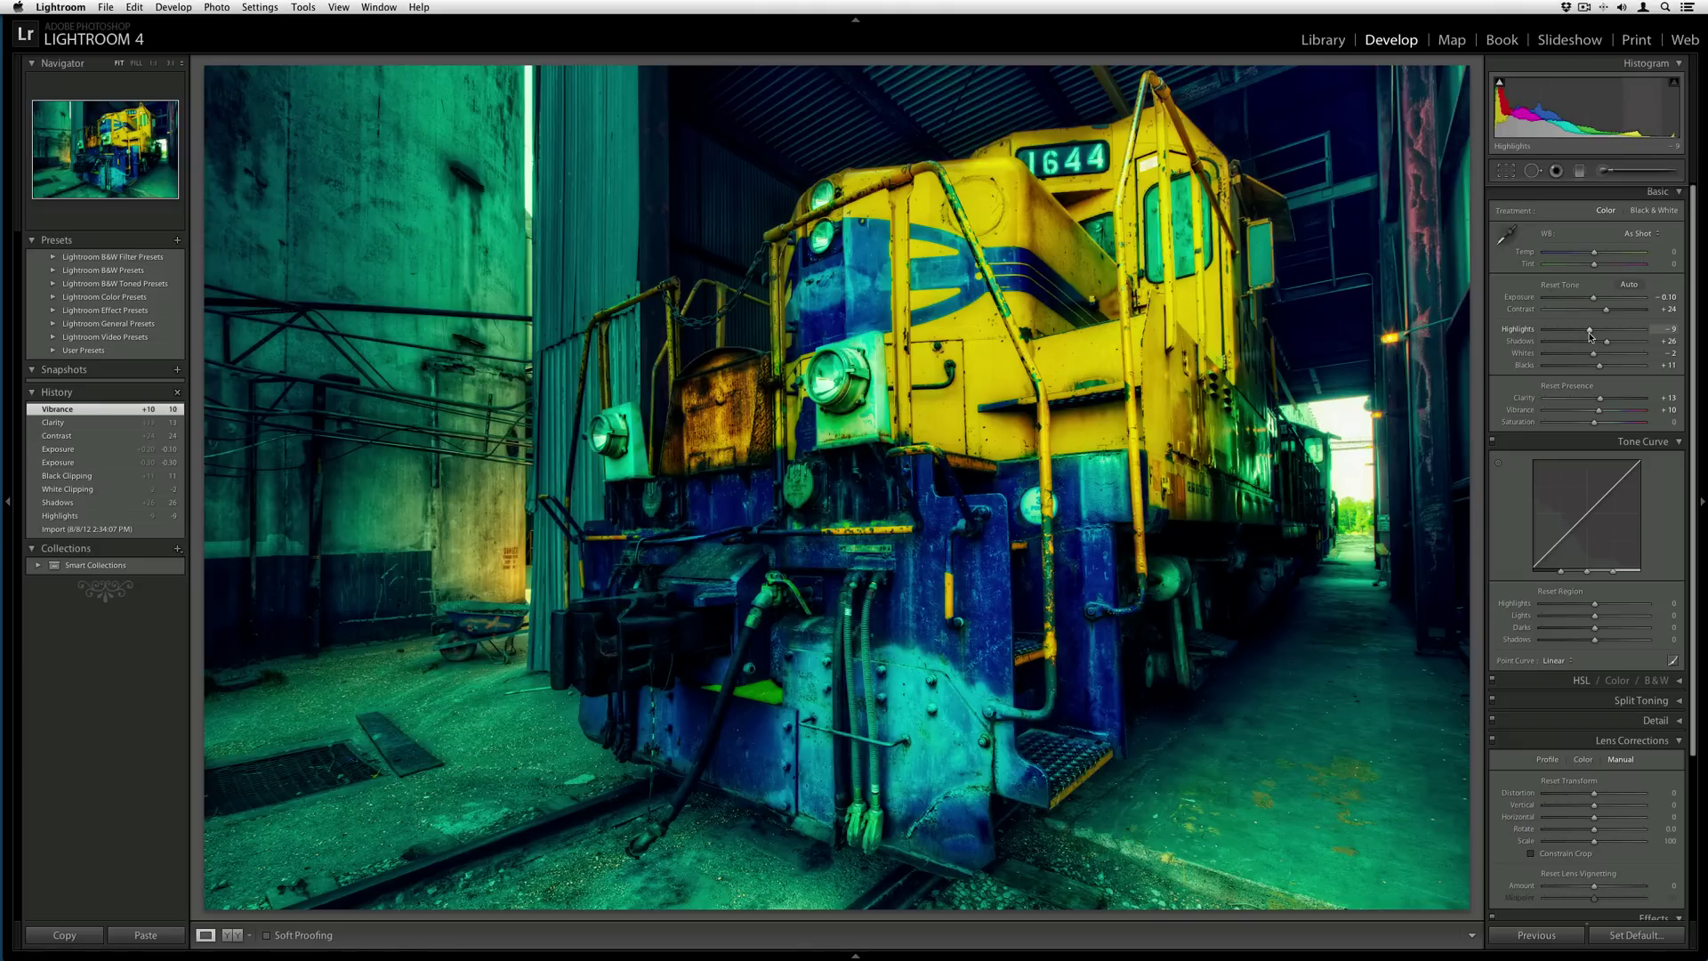
left_click_drag(1590, 331, 1607, 333)
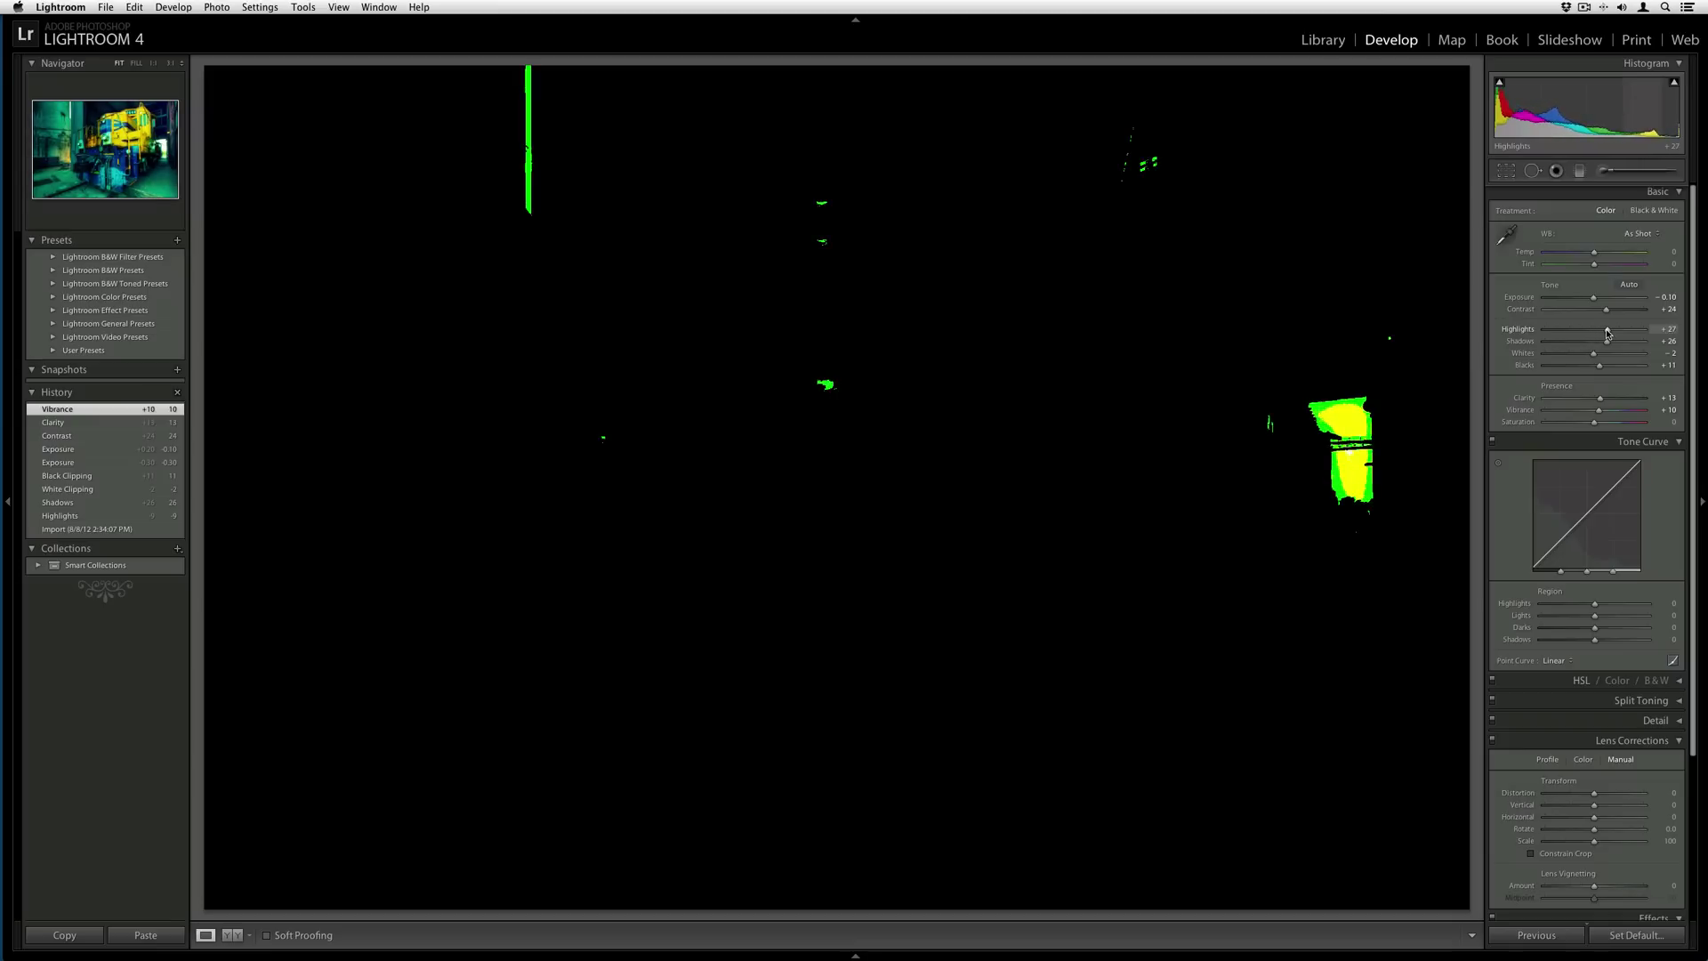
left_click_drag(1608, 334, 1585, 333)
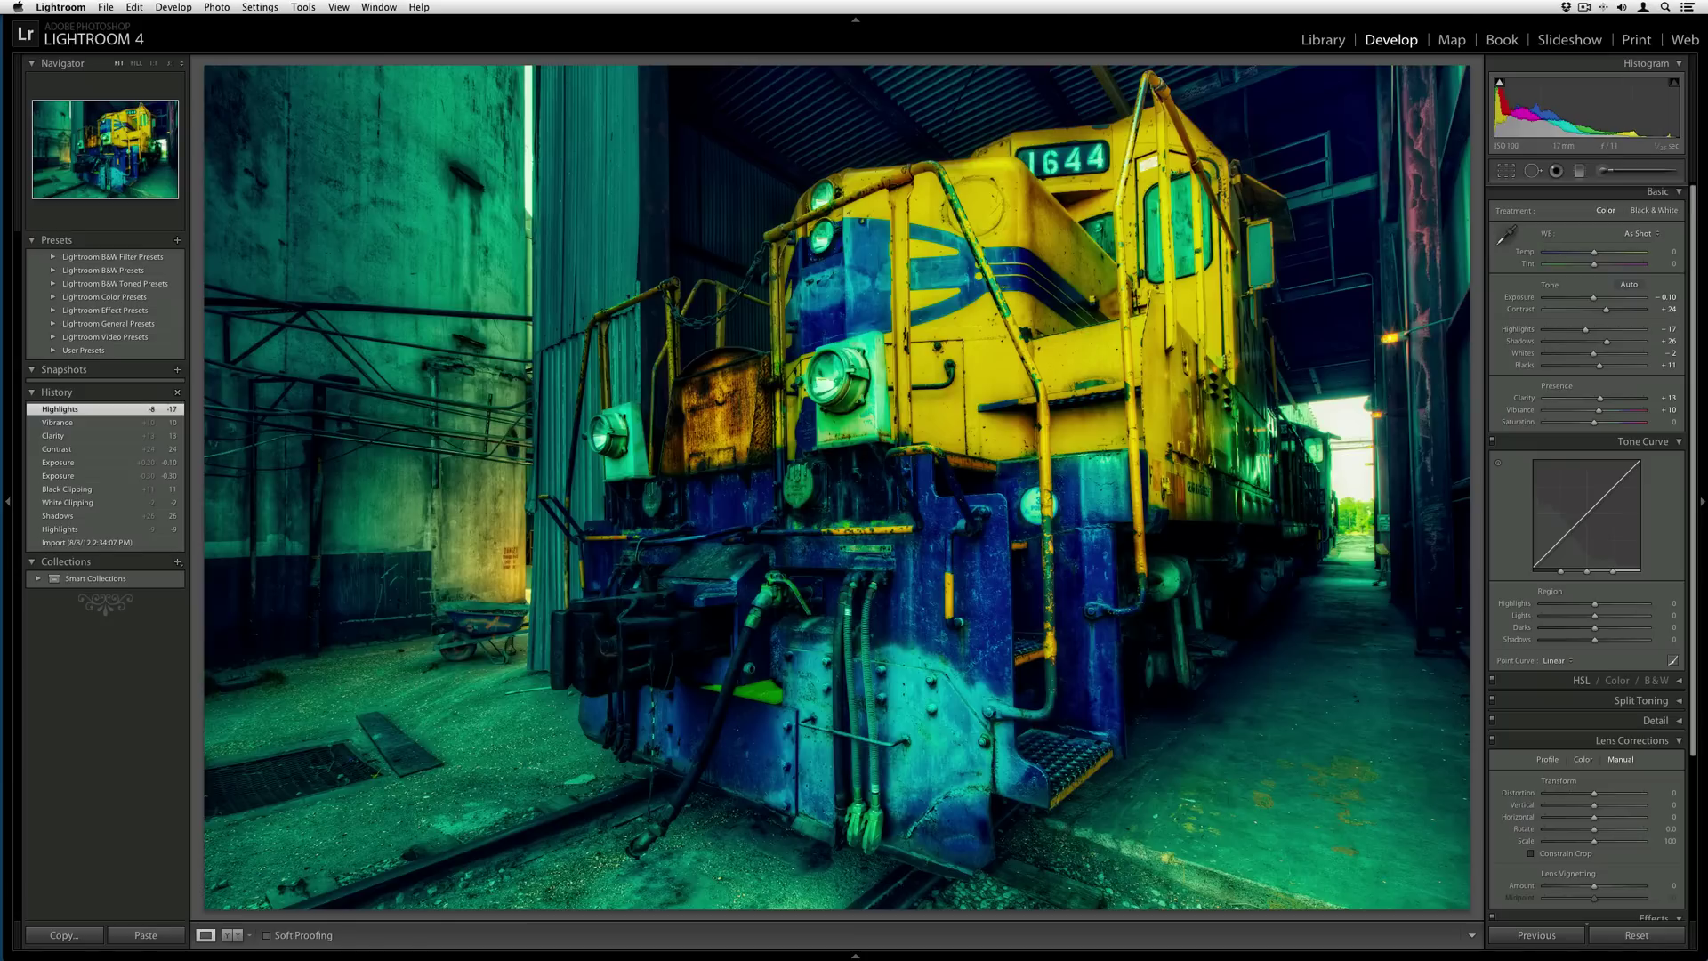
Step: Go back to the Library grid and reopen the stylized locomotive photo in Develop
key("super+Tab")
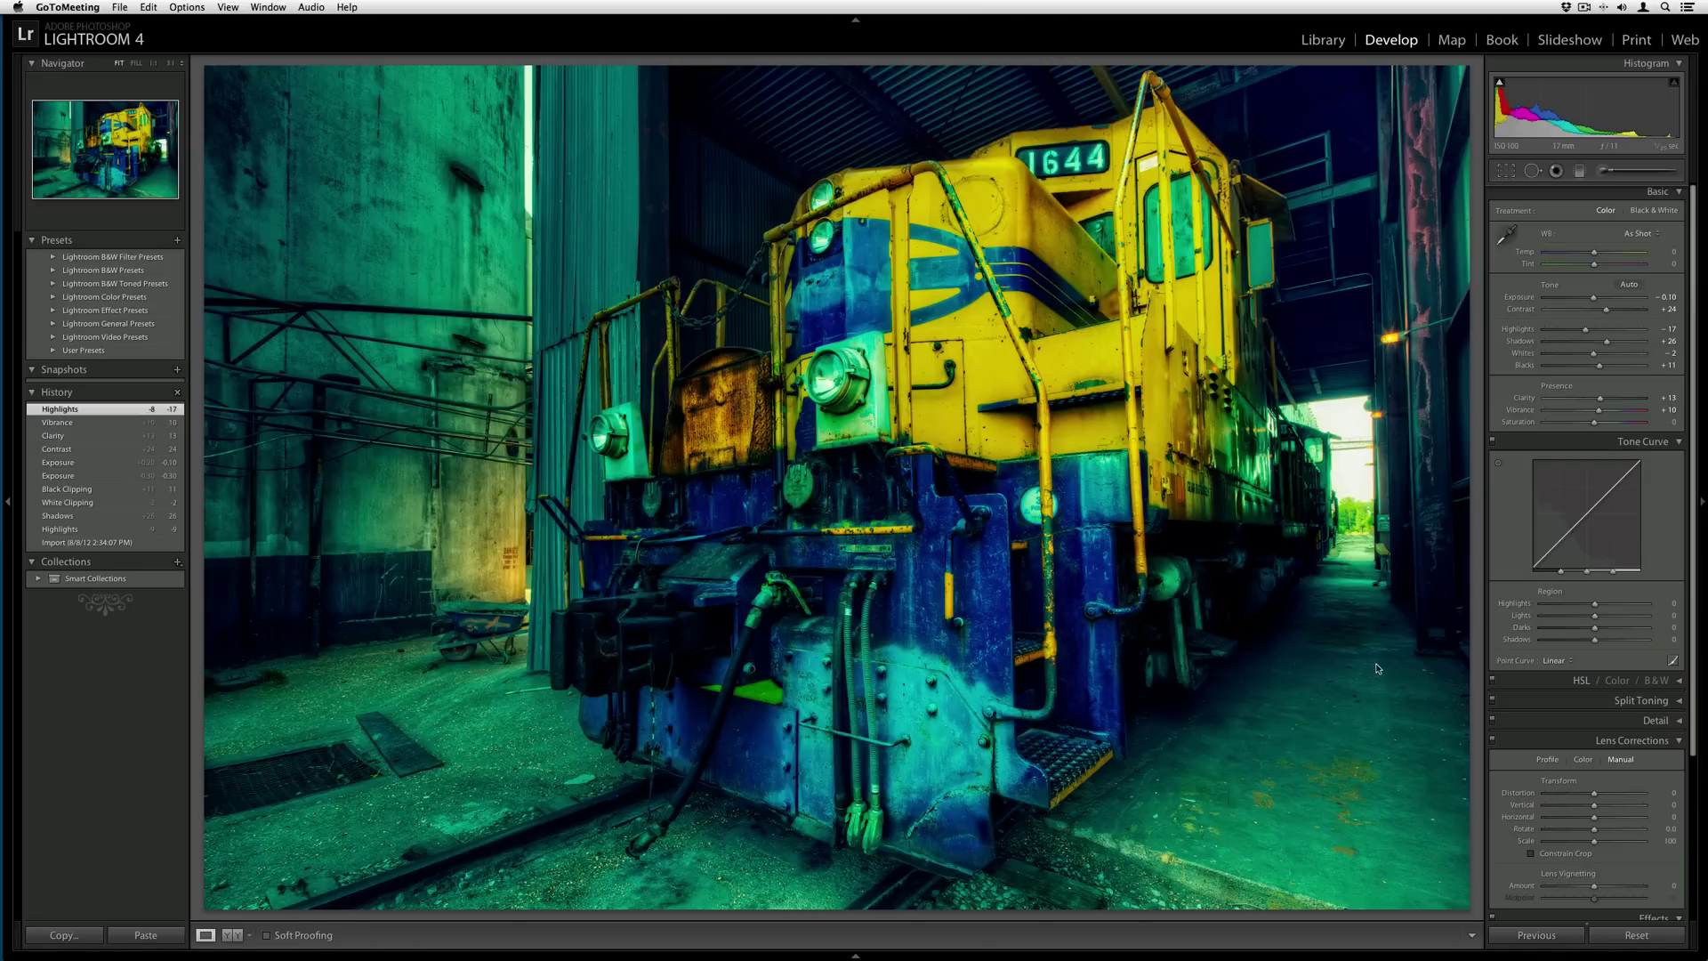
left_click(1474, 628)
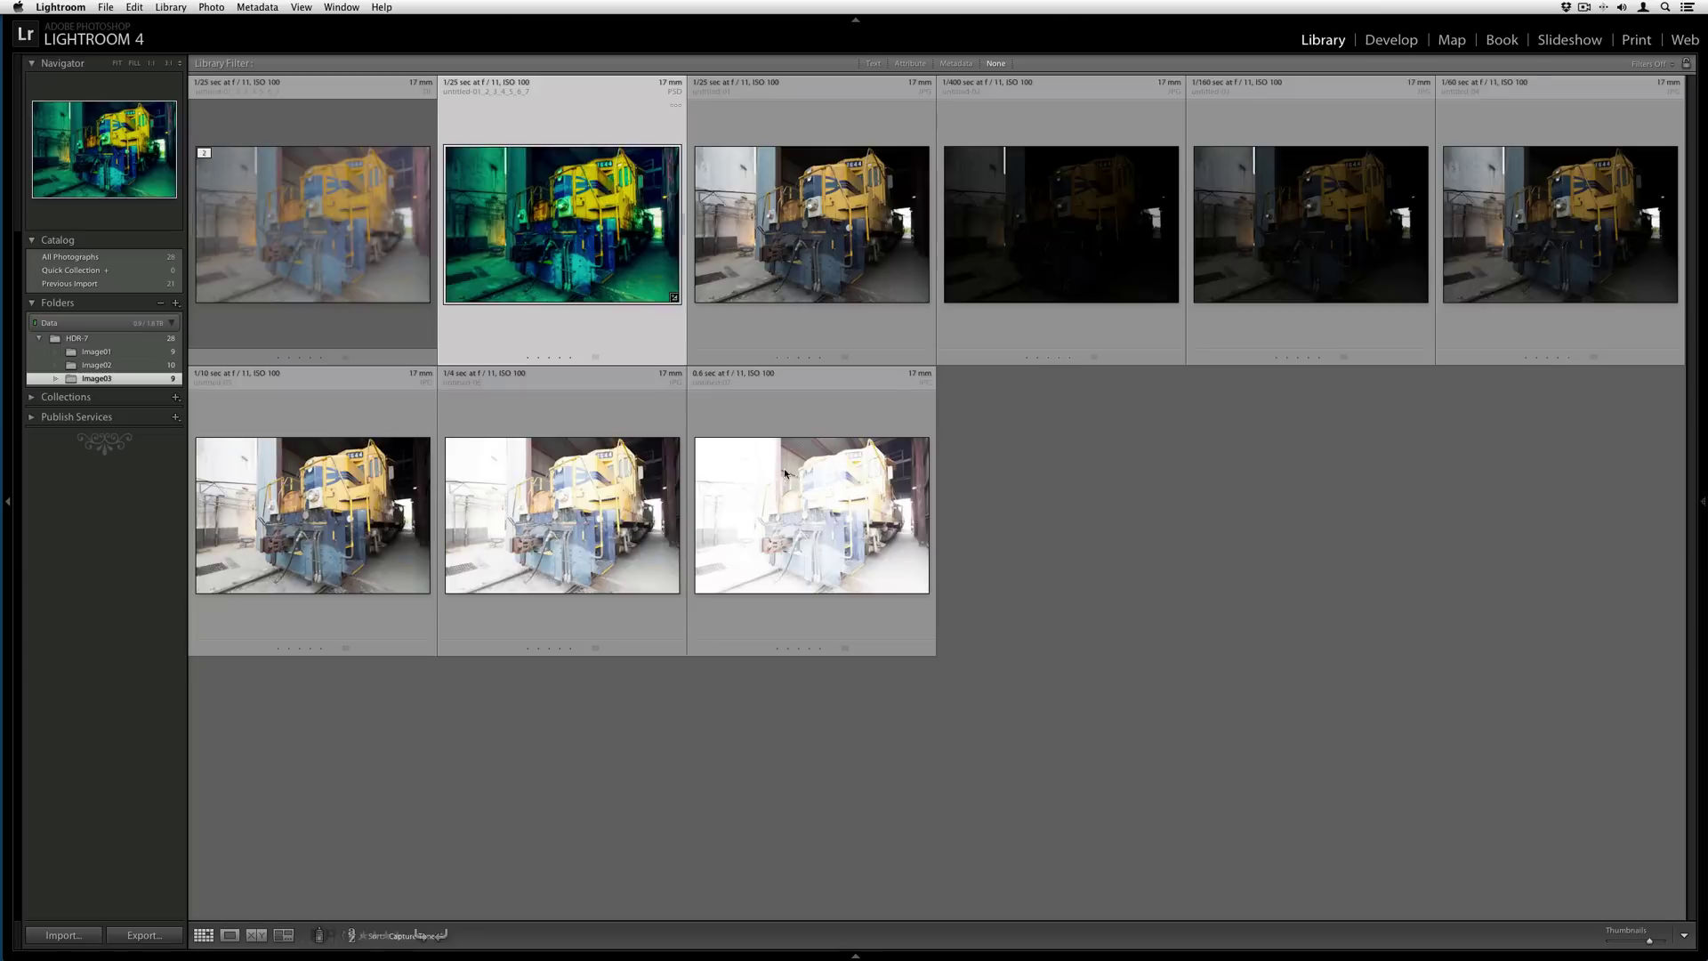
key("g")
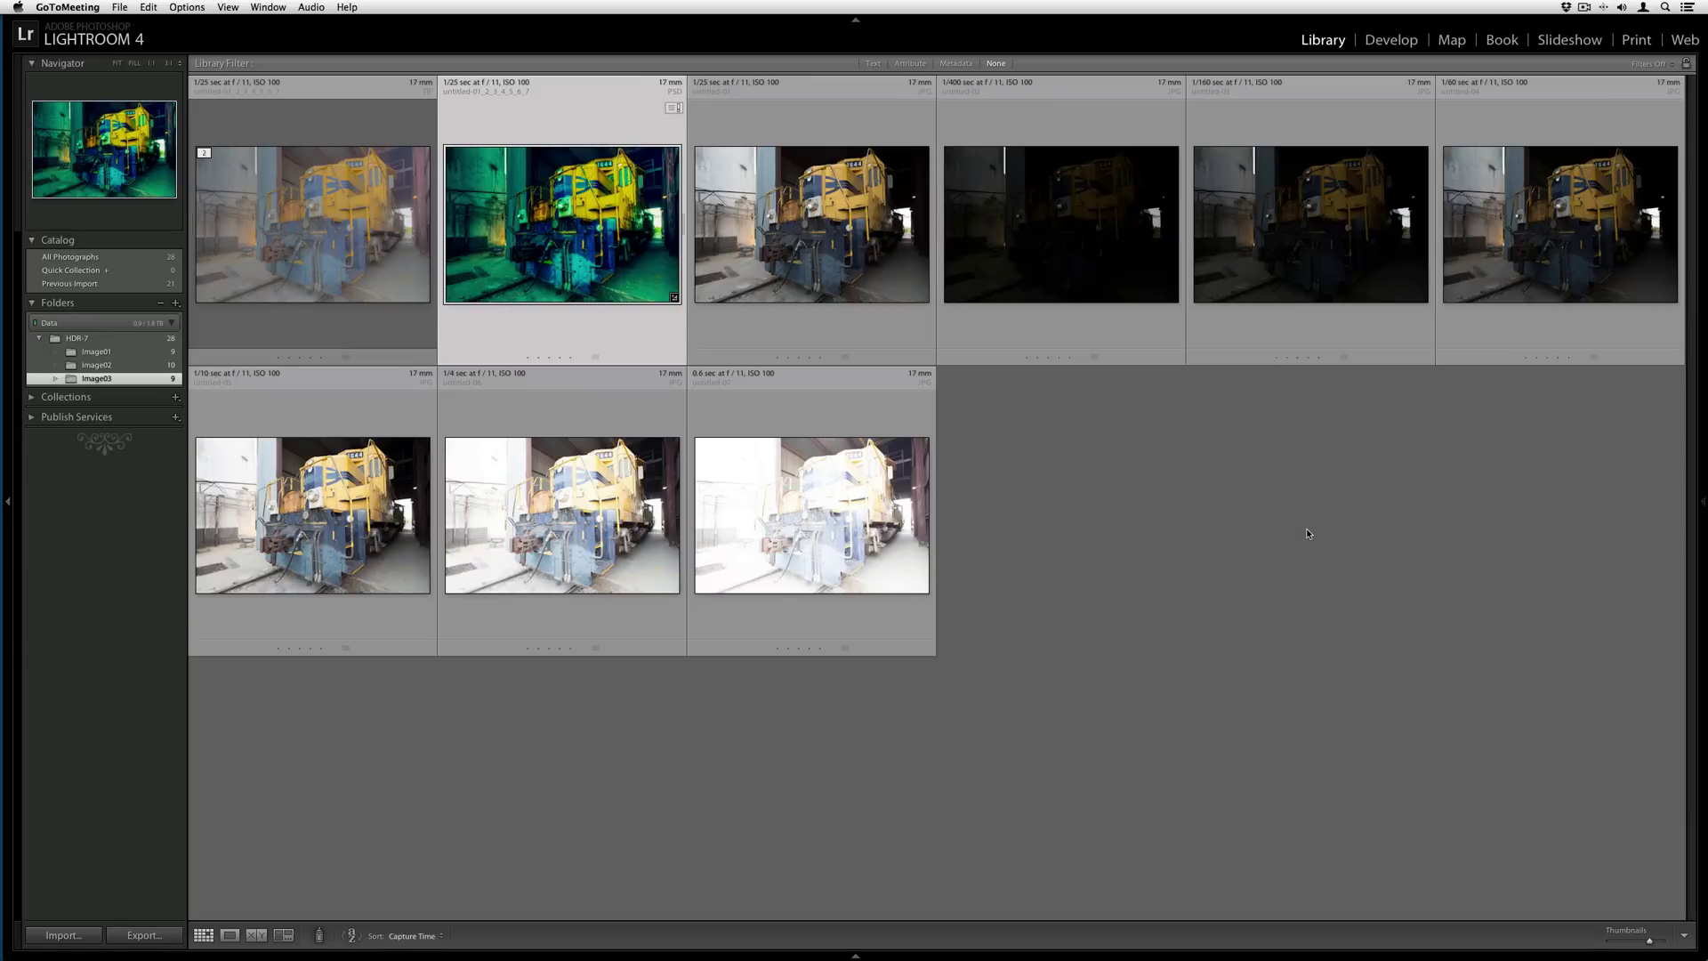
double_click(655, 270)
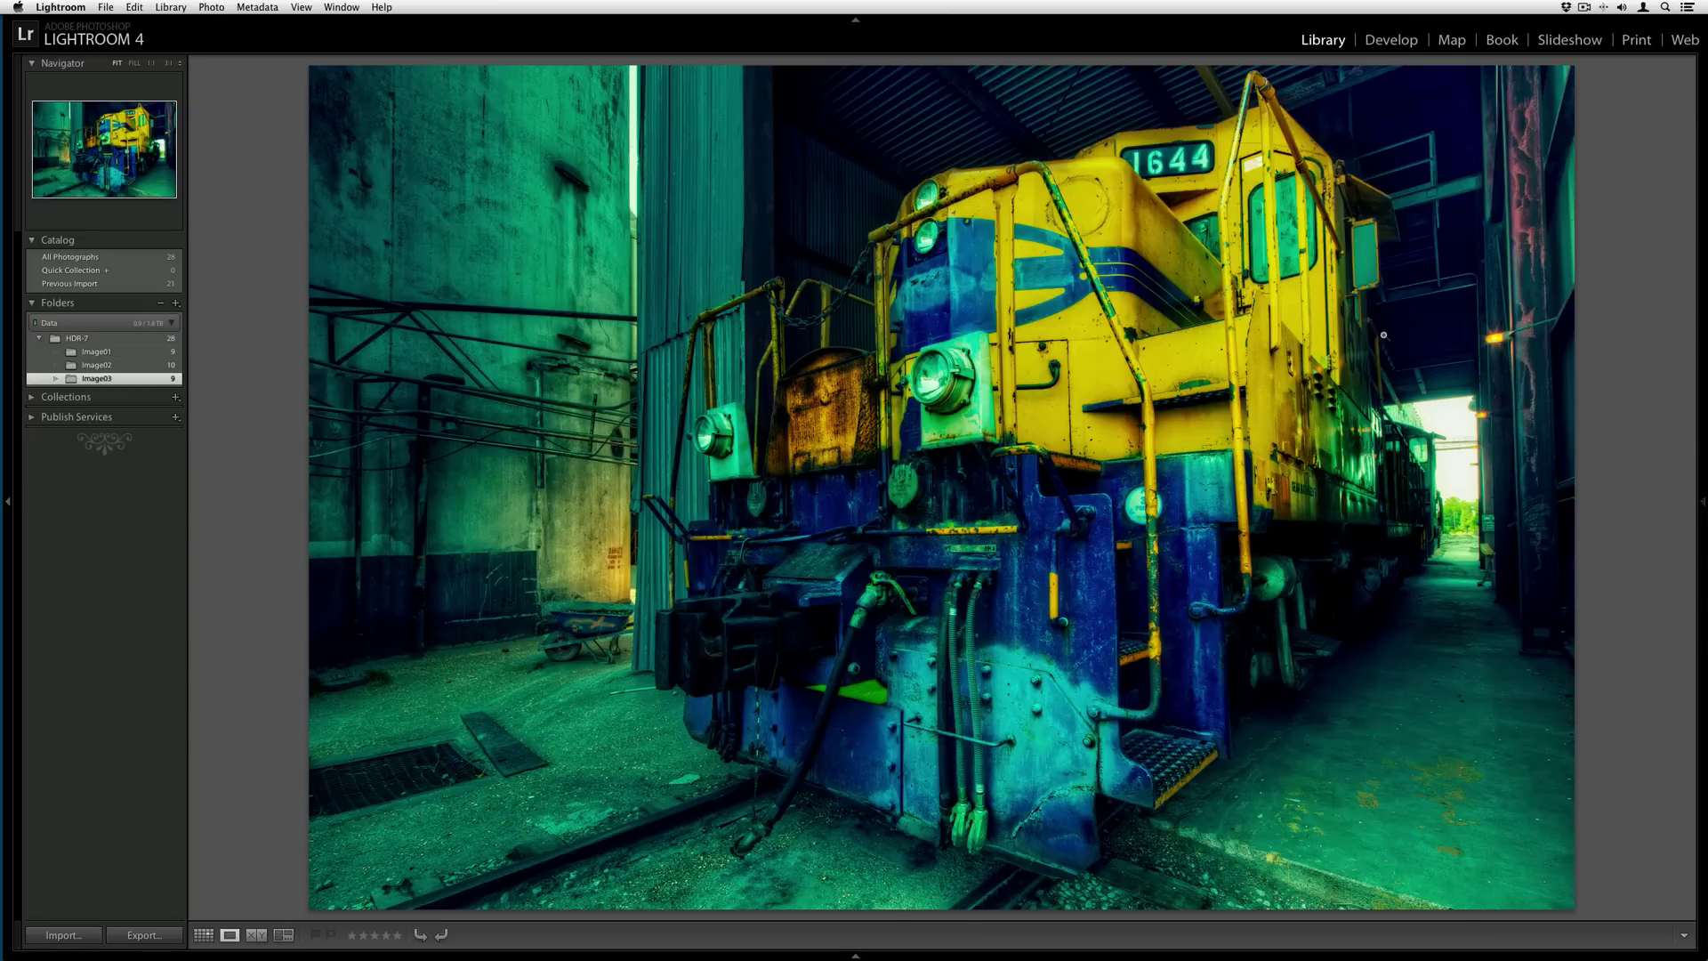
key("d")
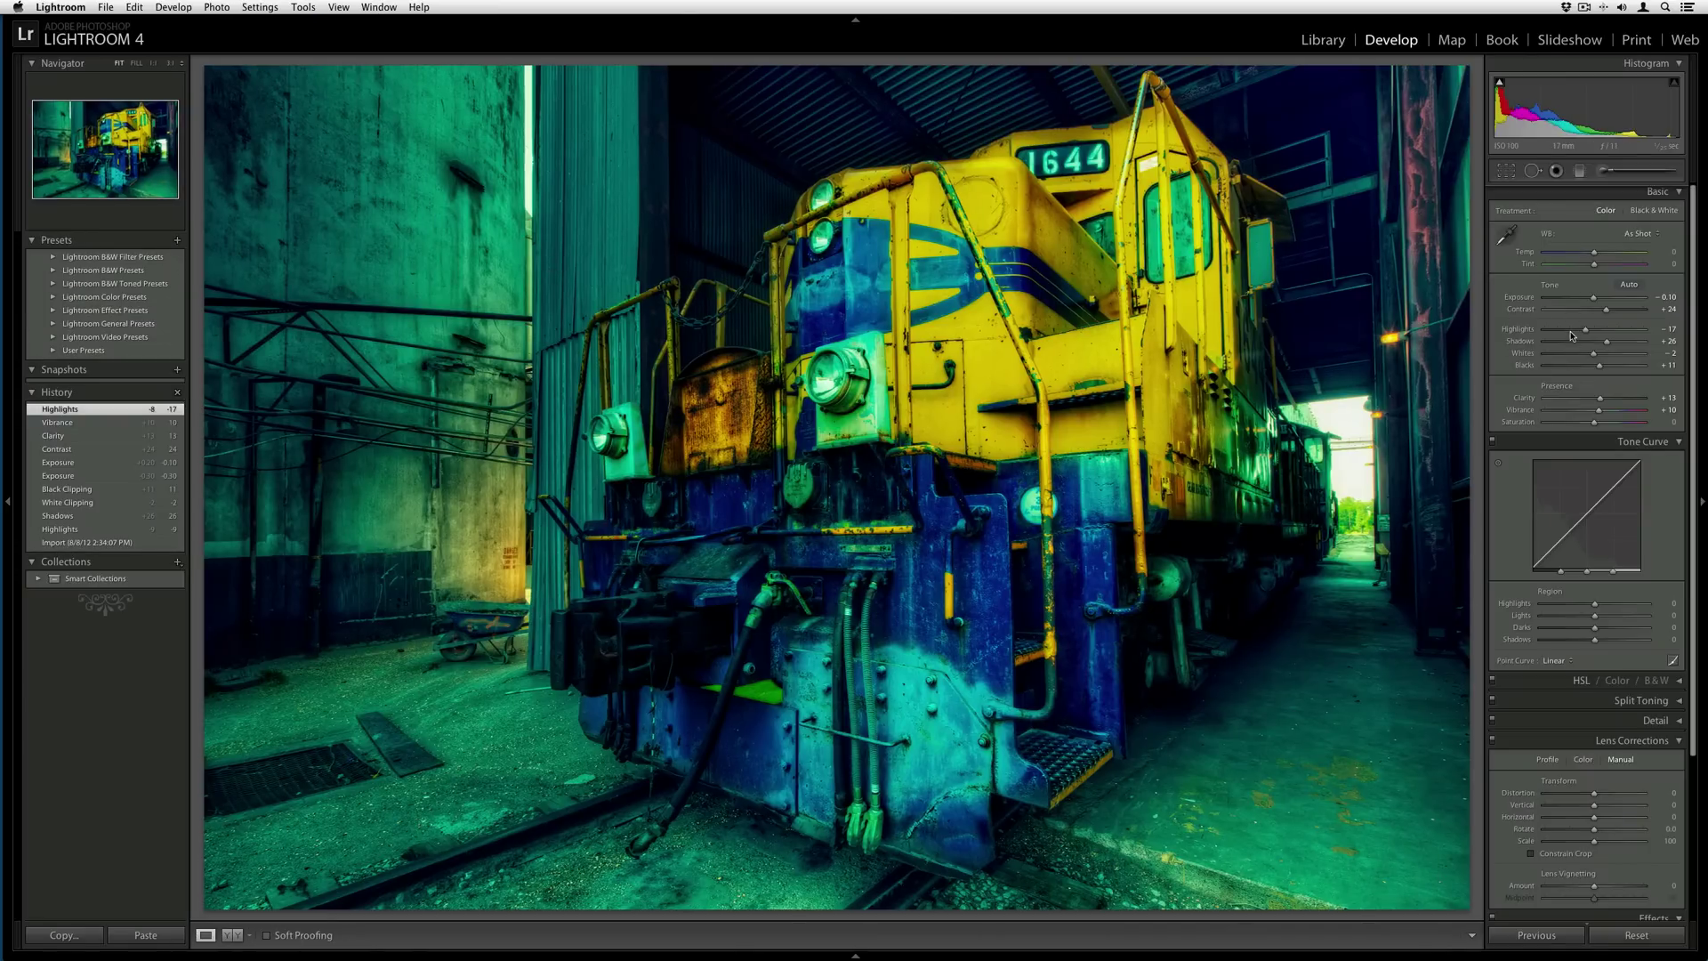
Step: Check the shadow clipping and examine the dark ground and grate beside the track up close before returning to the full view
left_click(1501, 86)
left_click(286, 770)
left_click_drag(294, 782, 477, 709)
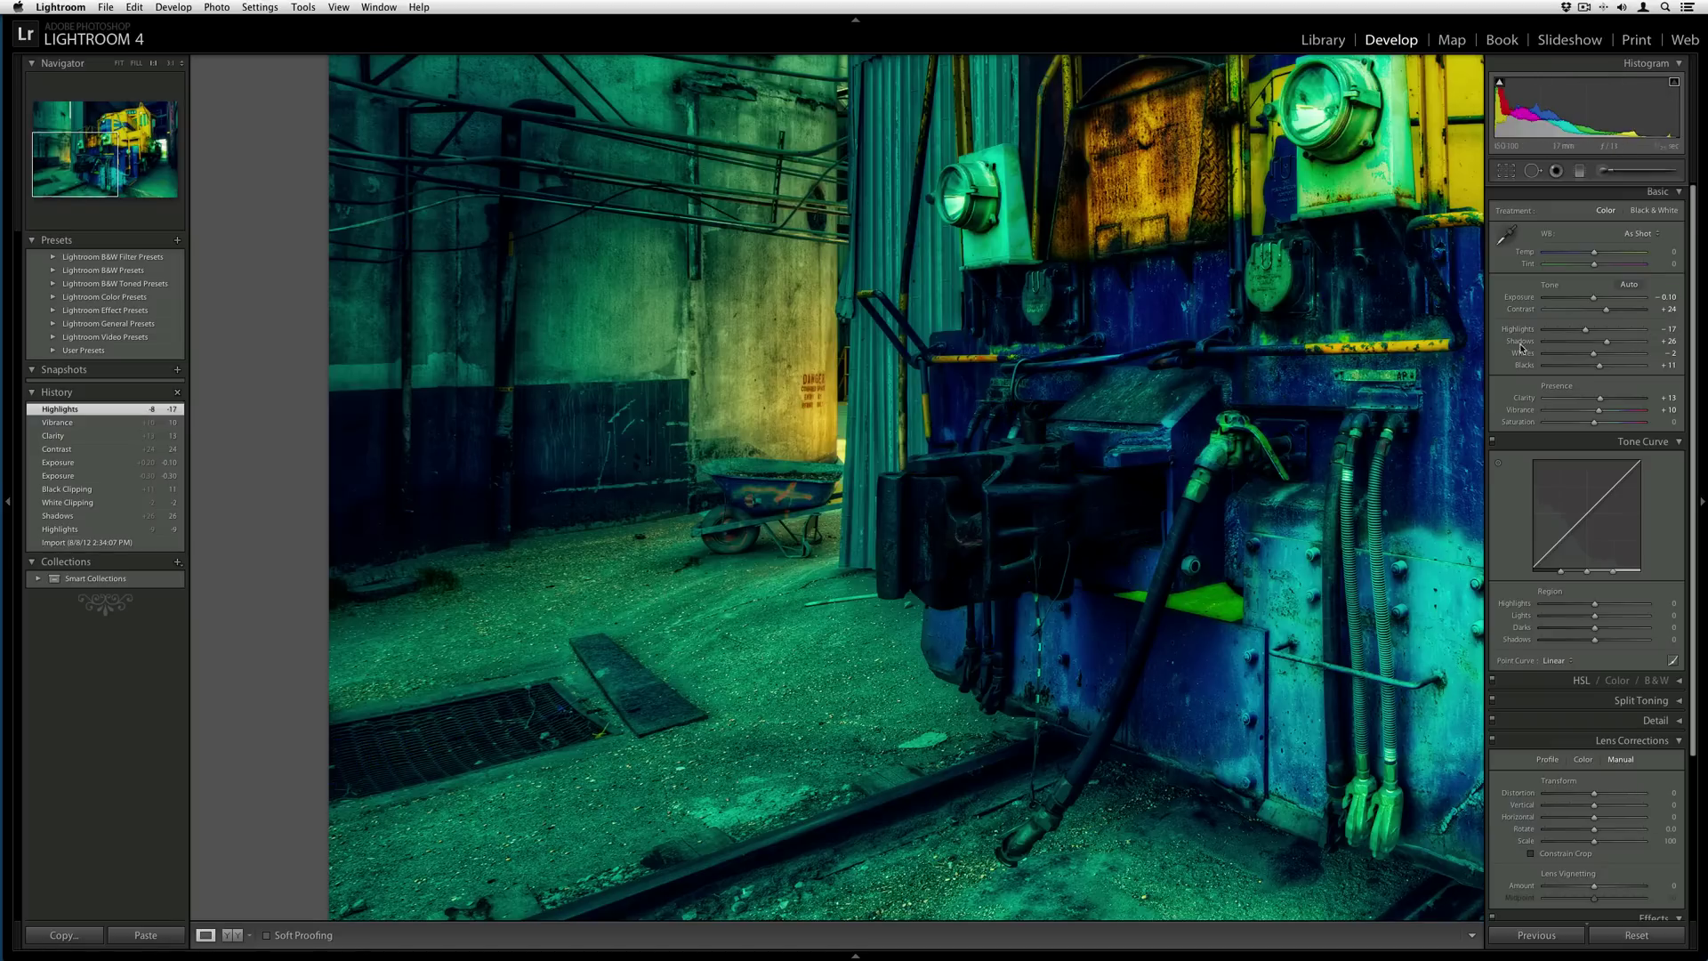
left_click(1209, 325)
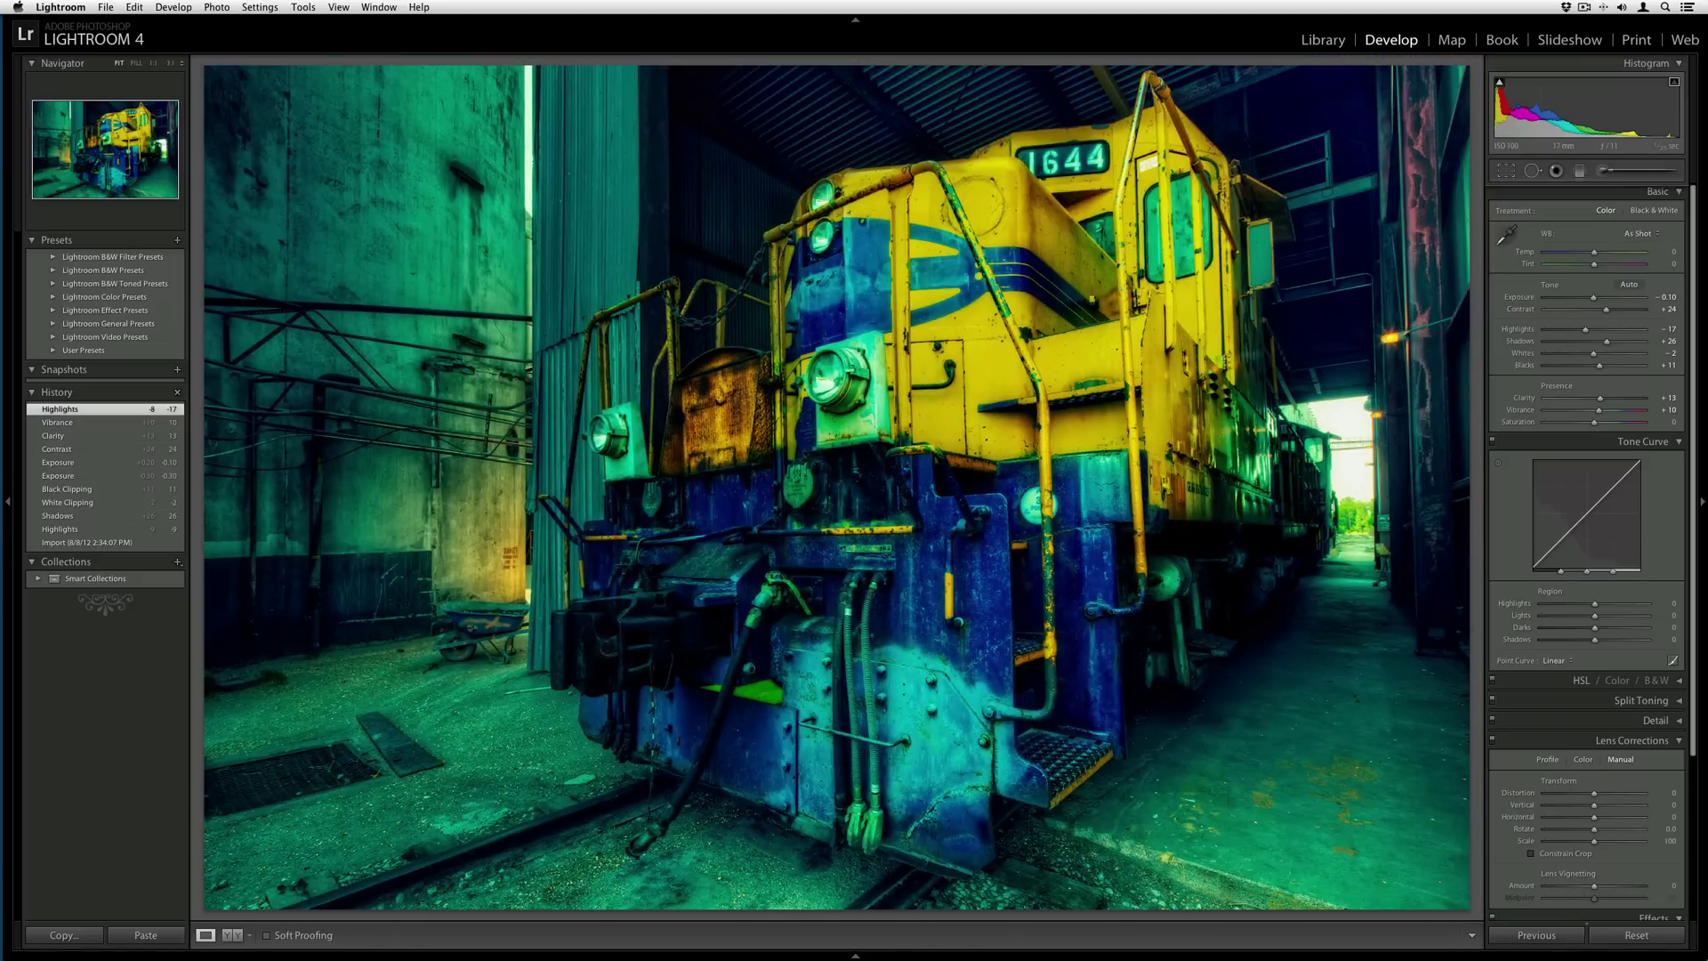
key("super+Tab")
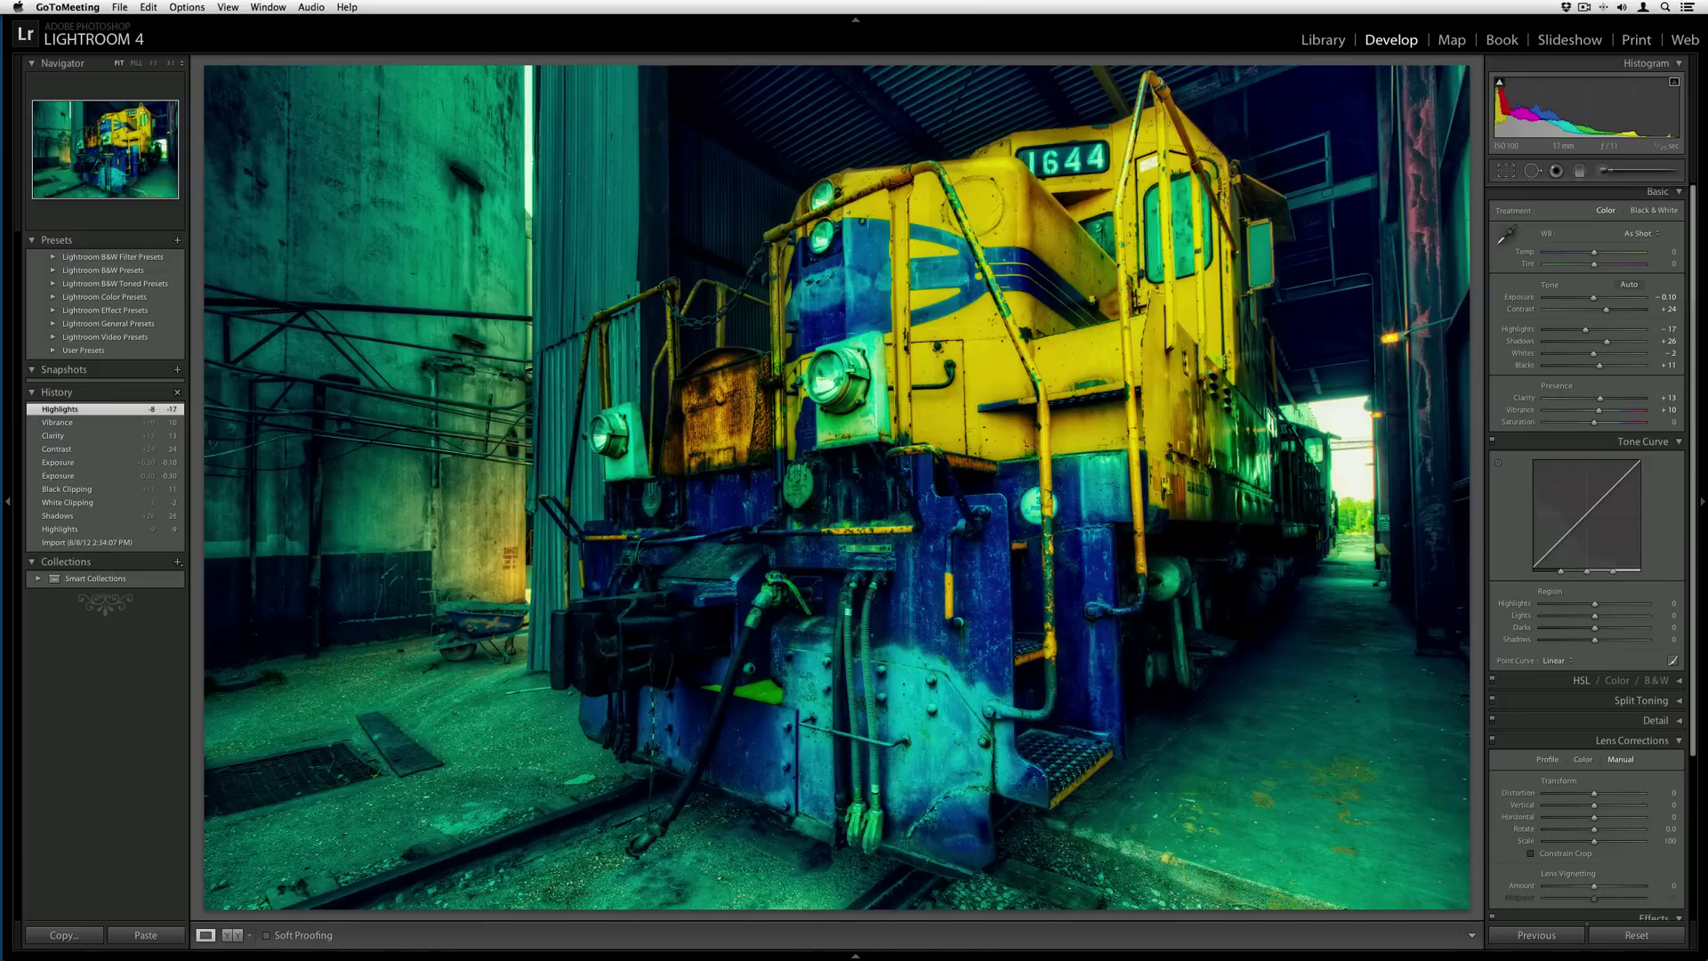